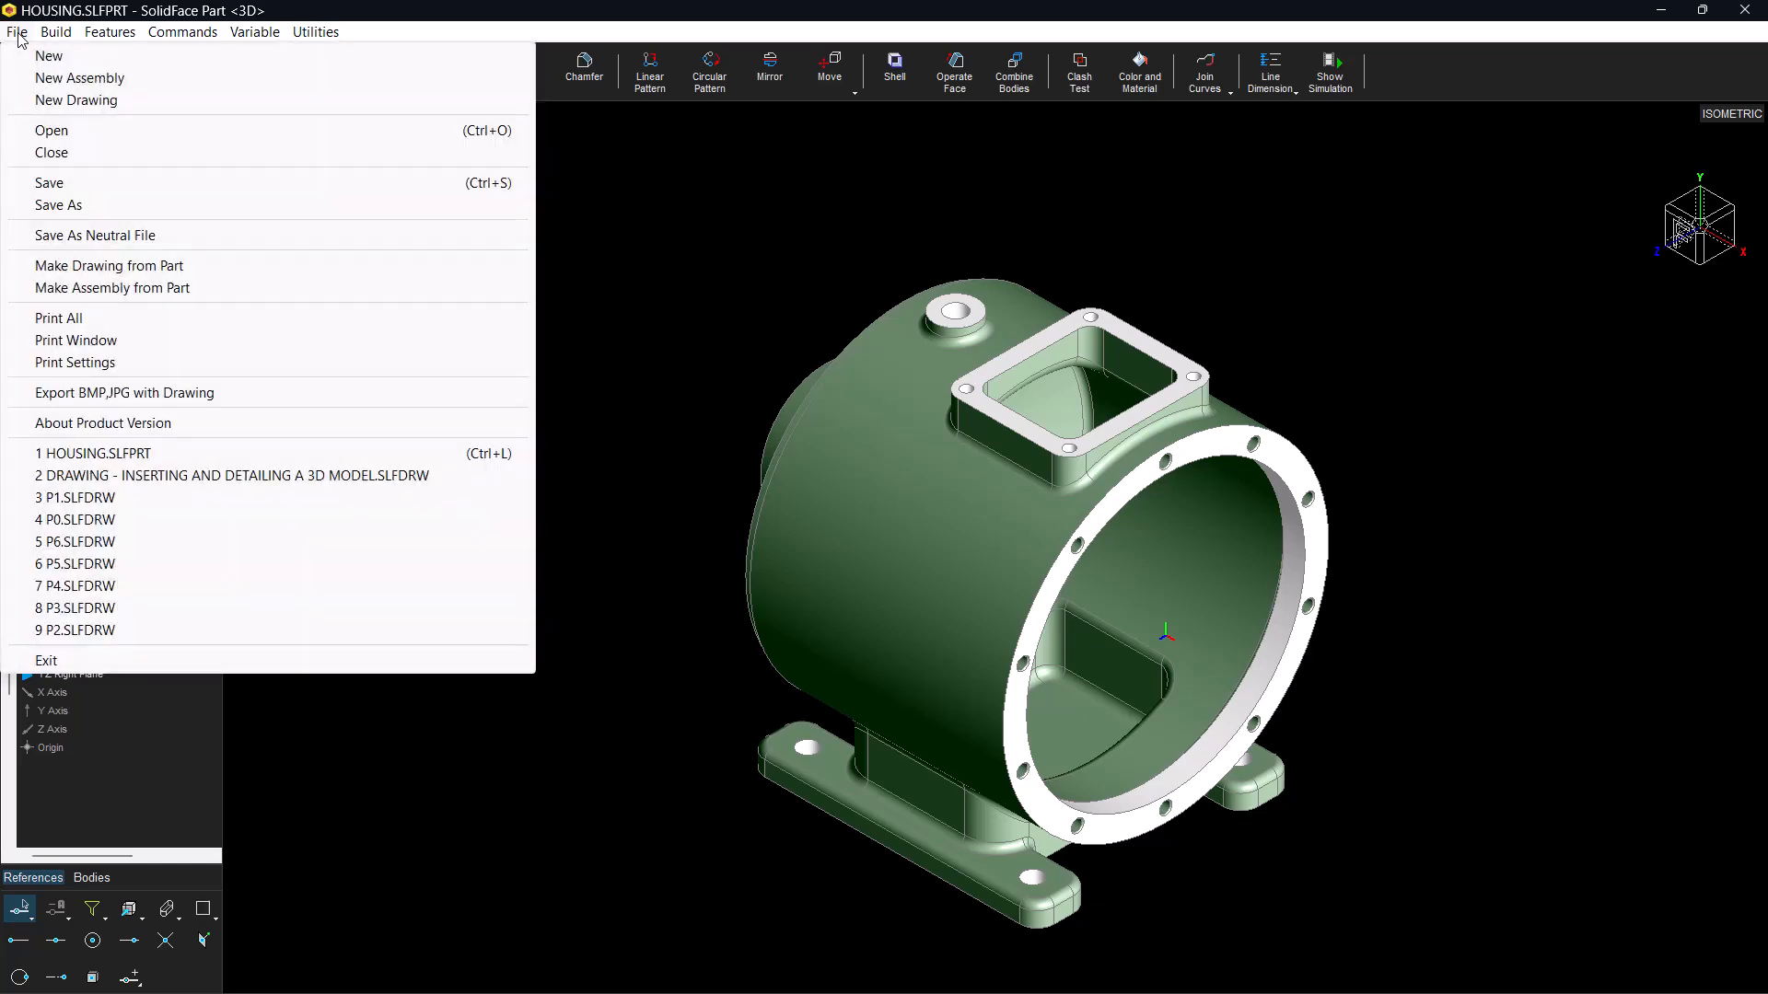
- Make a drawing from the part and insert the HOUSING part file as a 3D view
{"action": "left_click", "coordinate": [136, 269]}
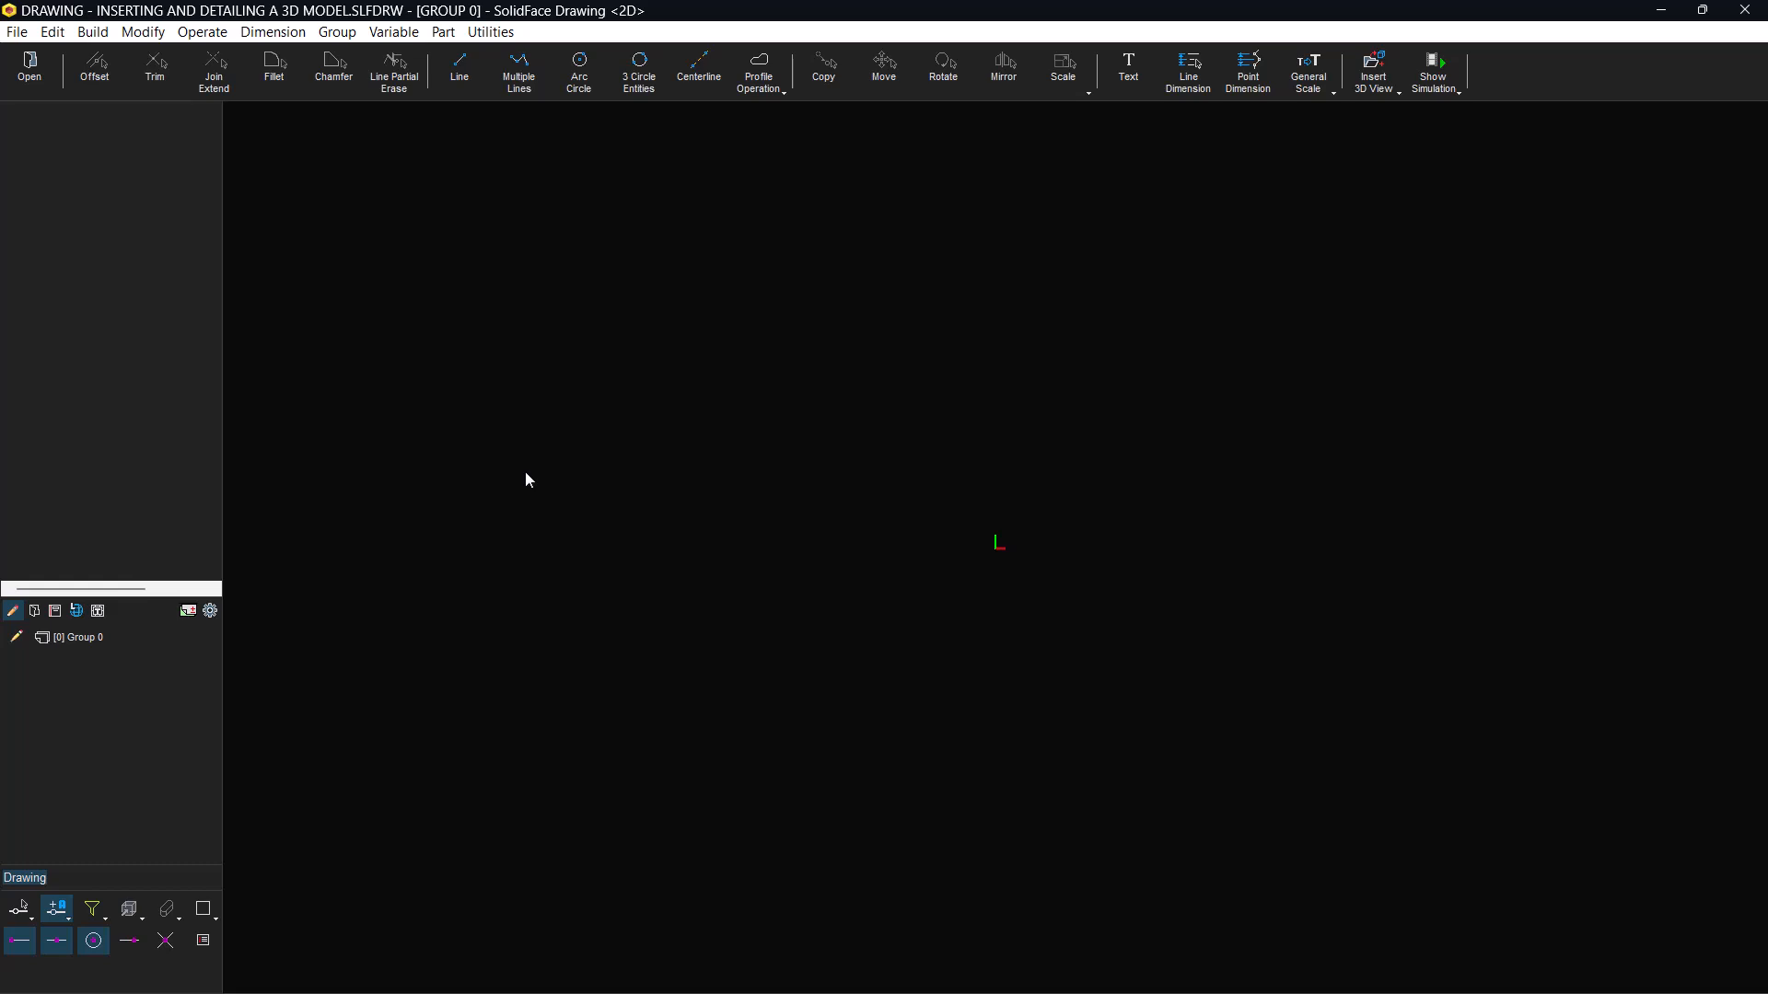
{"action": "left_click", "coordinate": [1374, 67]}
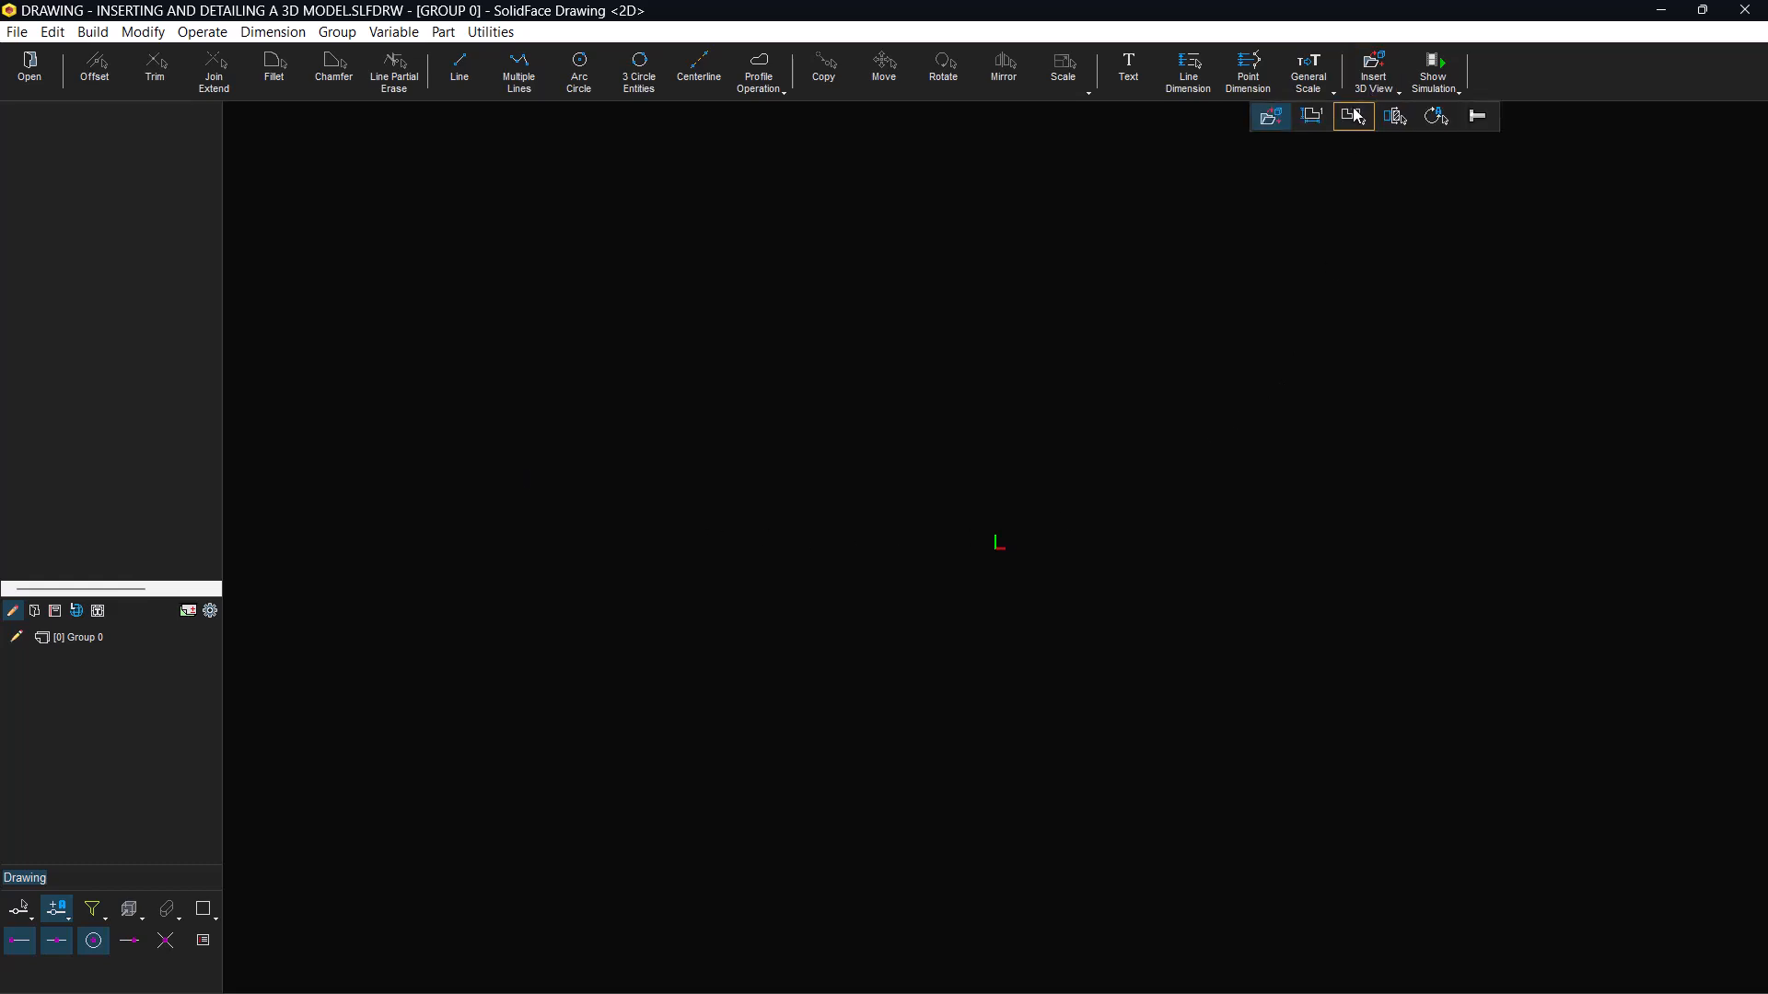
{"action": "left_click", "coordinate": [1282, 120]}
{"action": "left_click", "coordinate": [209, 141]}
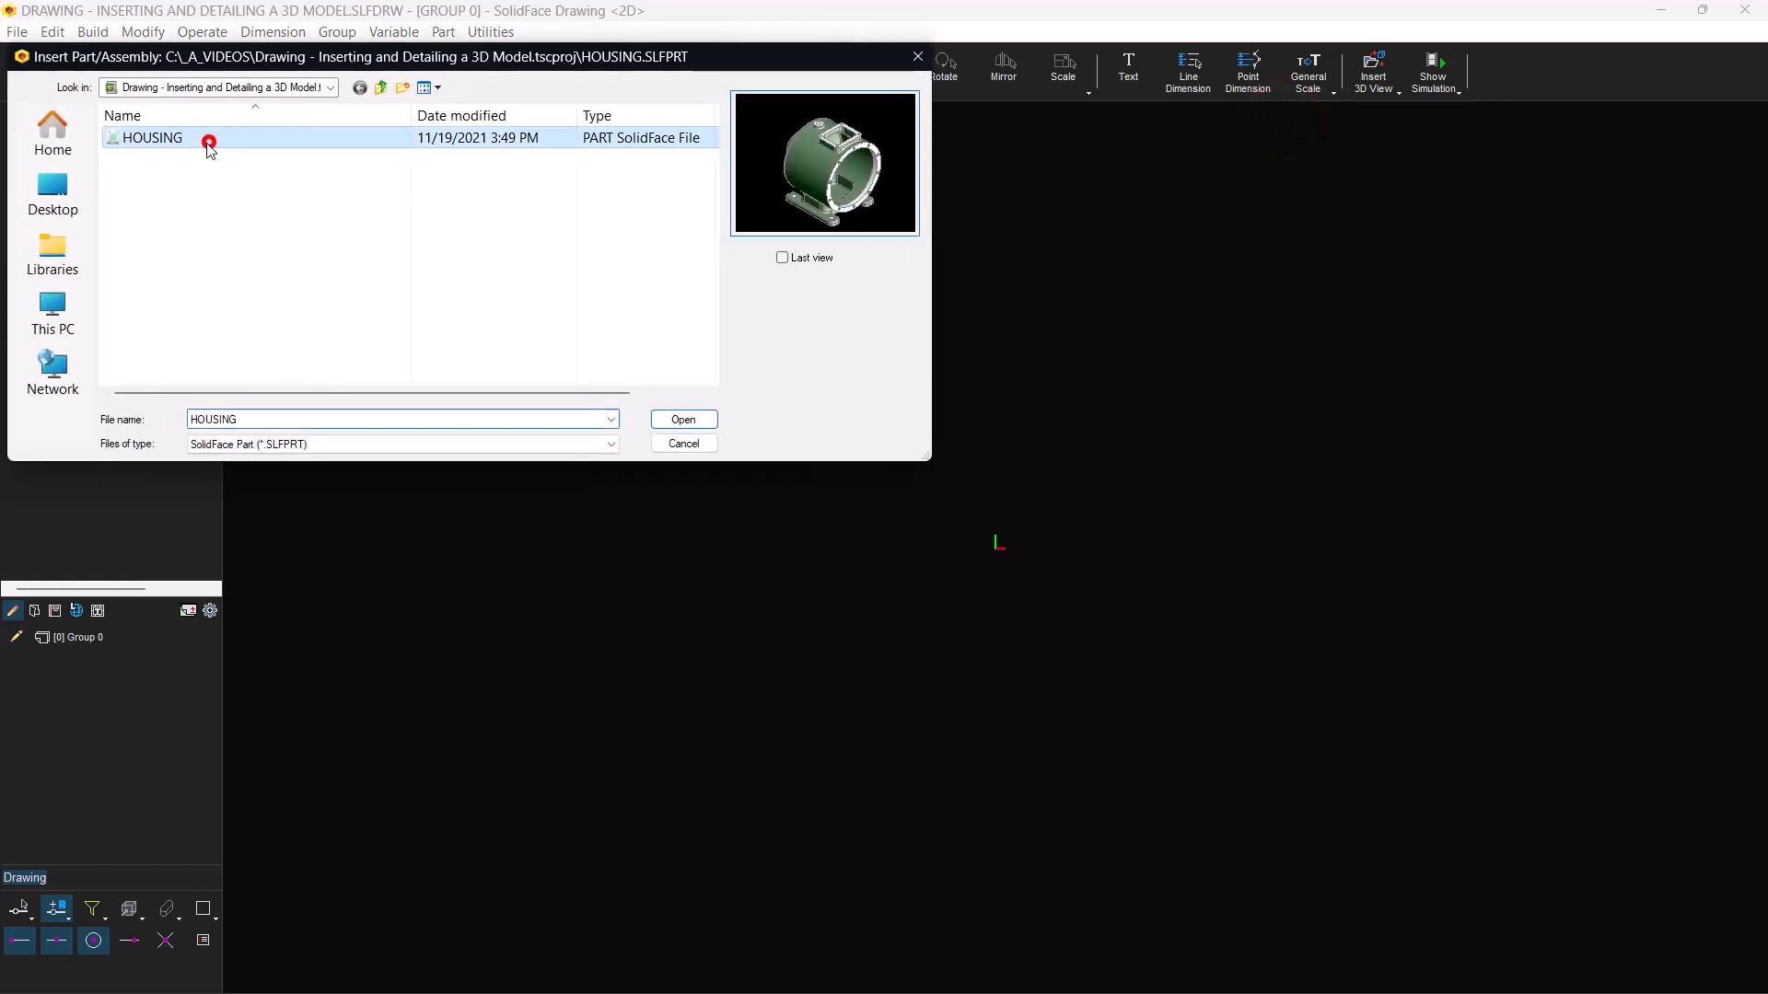
{"action": "left_click", "coordinate": [683, 419]}
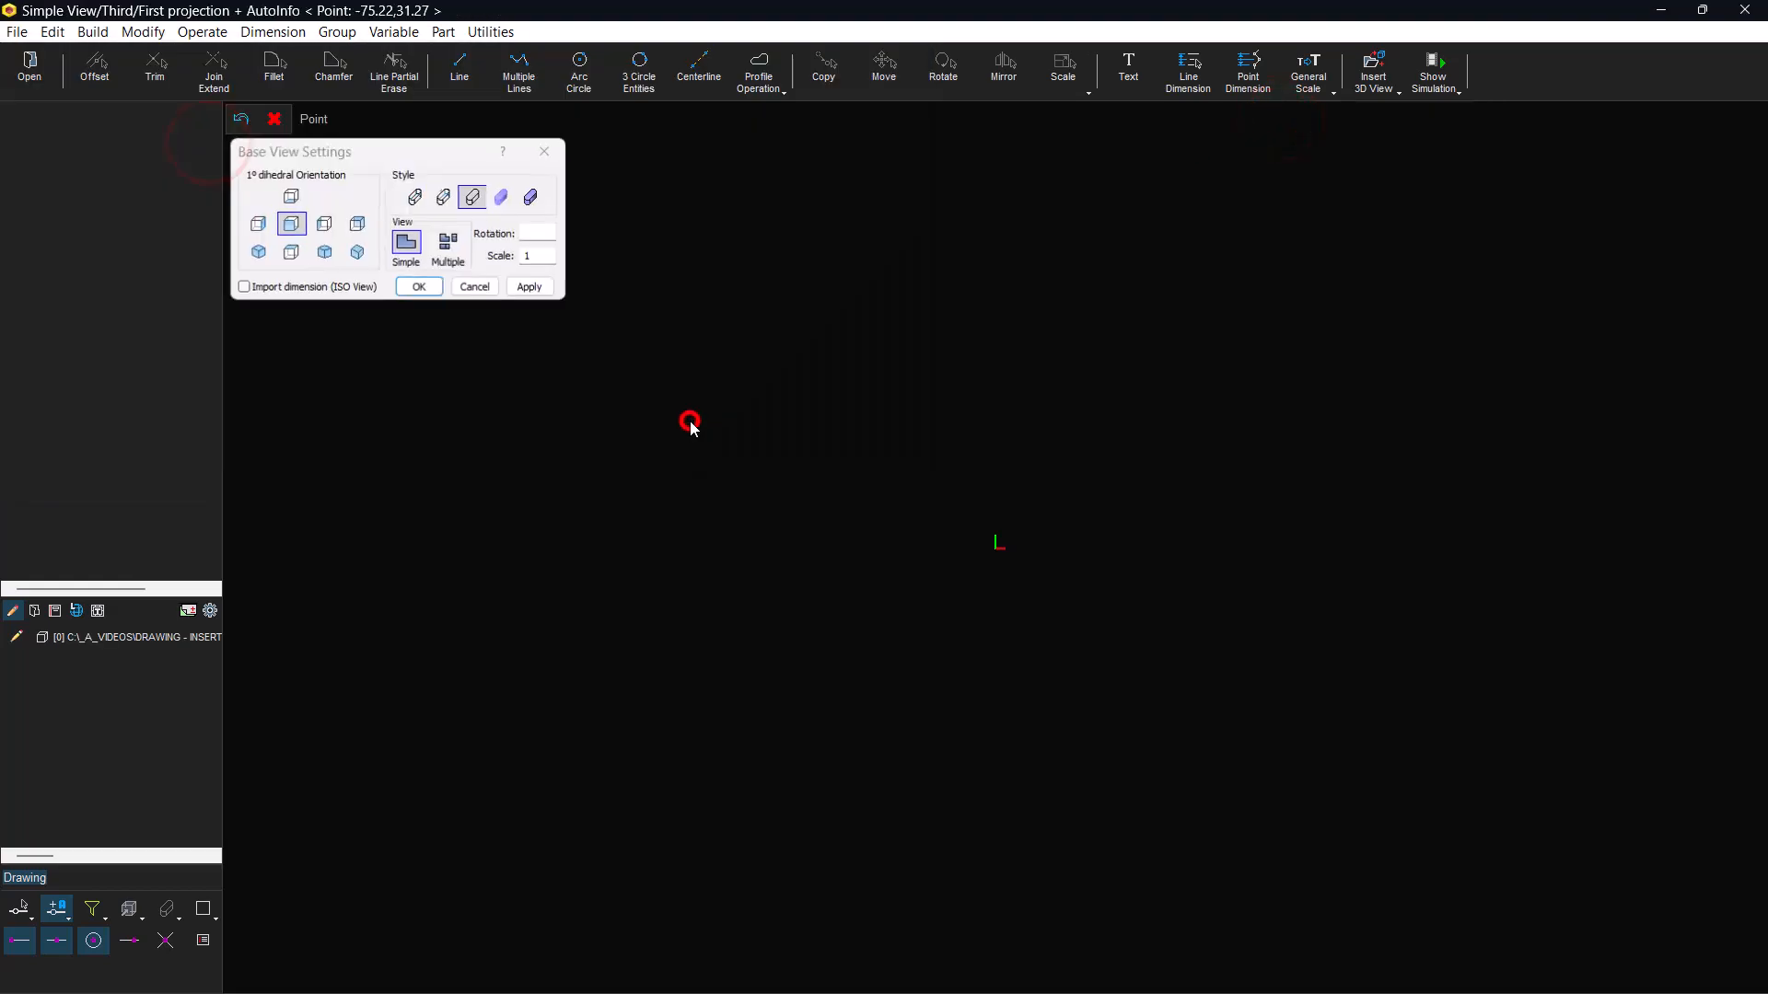
- Place a single base view of the housing's ribbed end face at the drawing origin, without projecting further views
{"action": "left_click", "coordinate": [324, 224]}
{"action": "left_click", "coordinate": [408, 243]}
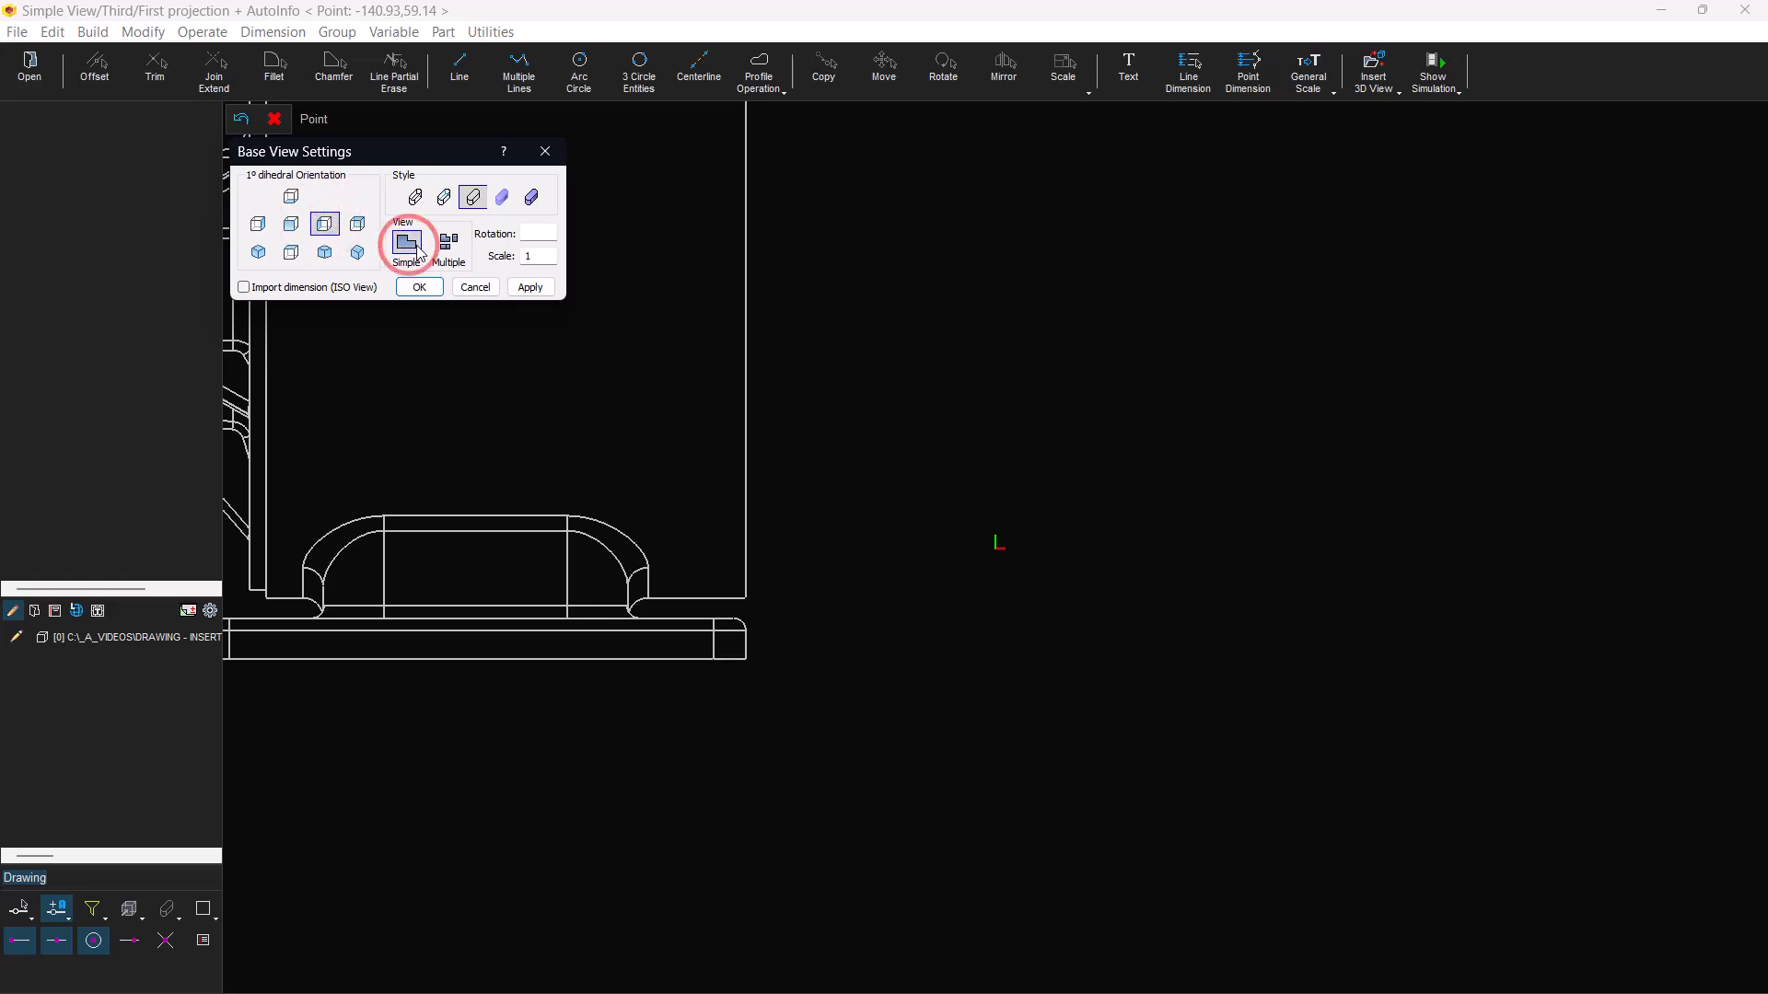
{"action": "left_click", "coordinate": [549, 287]}
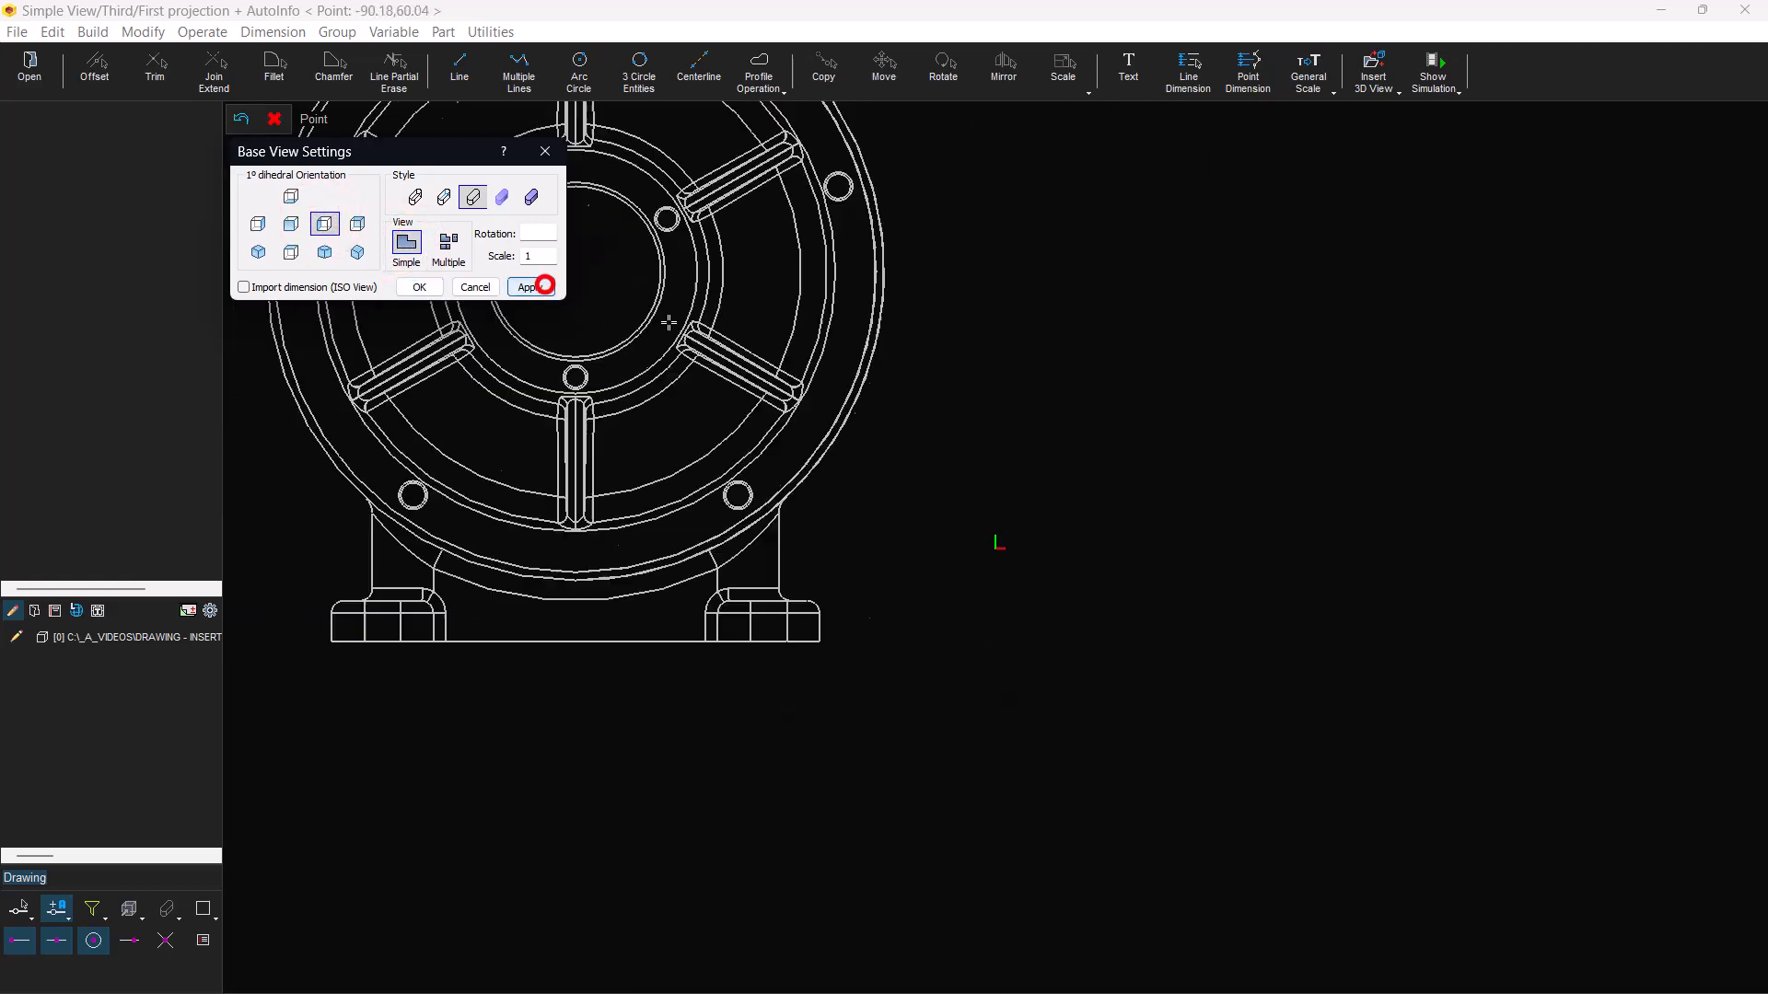
{"action": "left_click", "coordinate": [998, 551]}
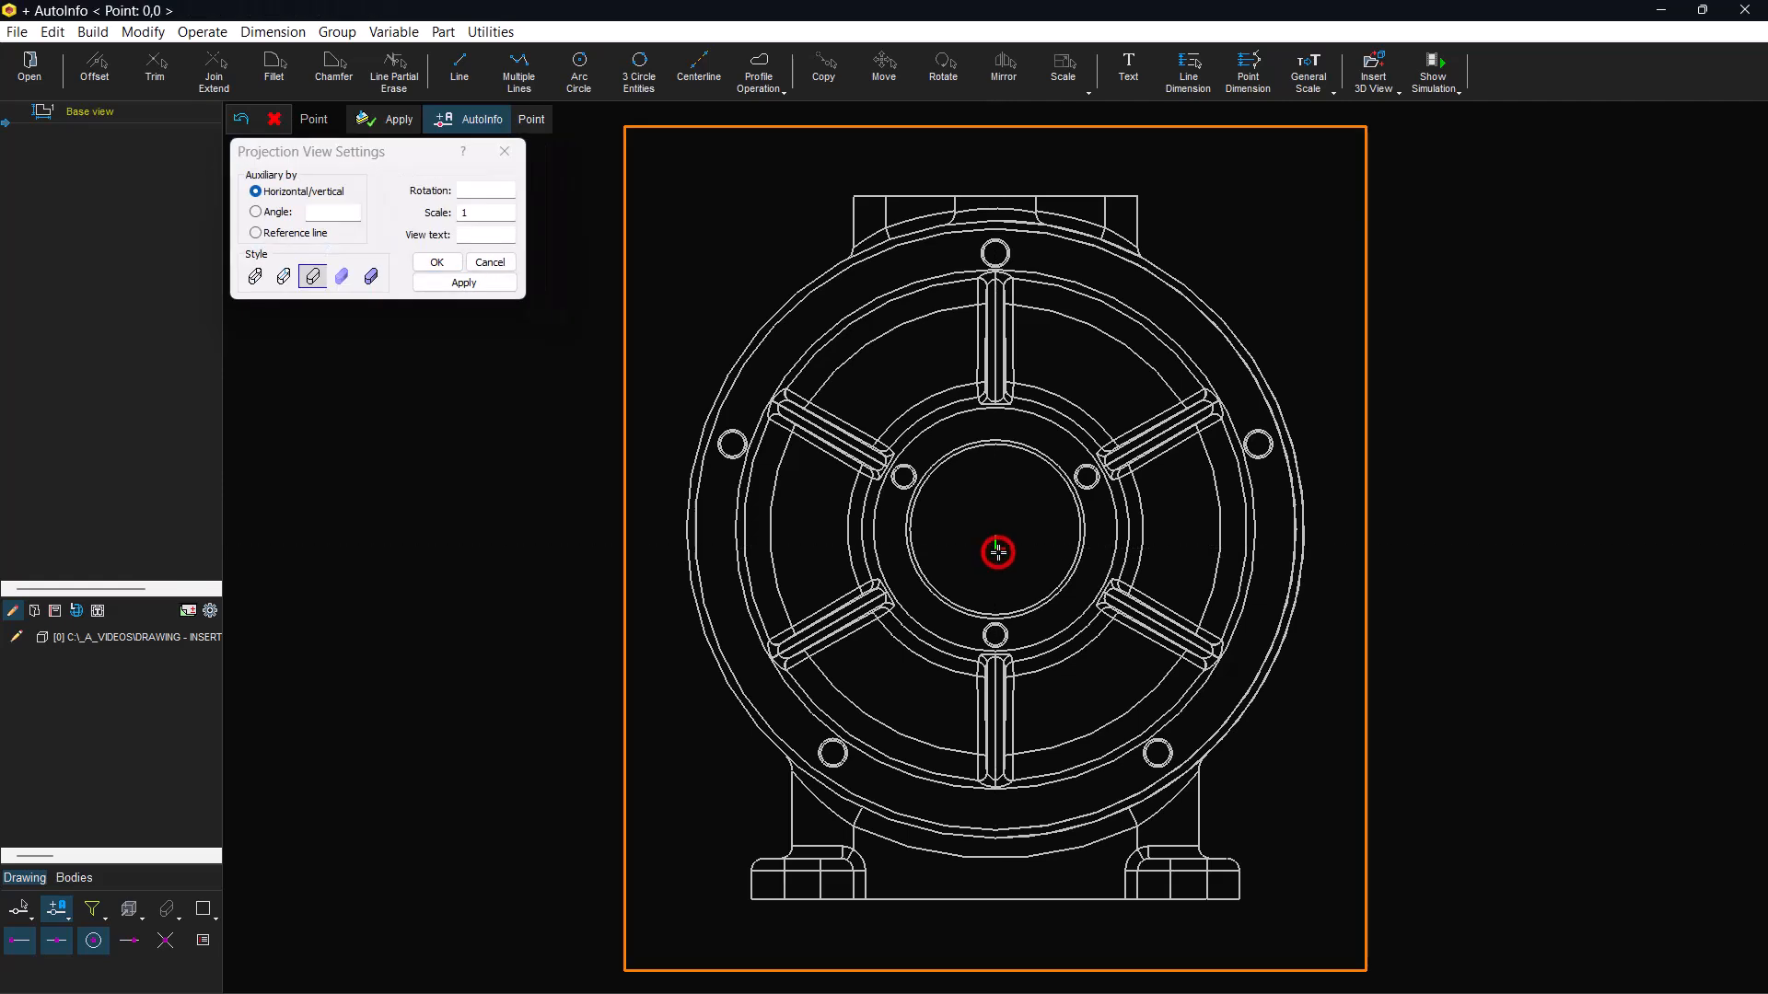
{"action": "left_click", "coordinate": [704, 311]}
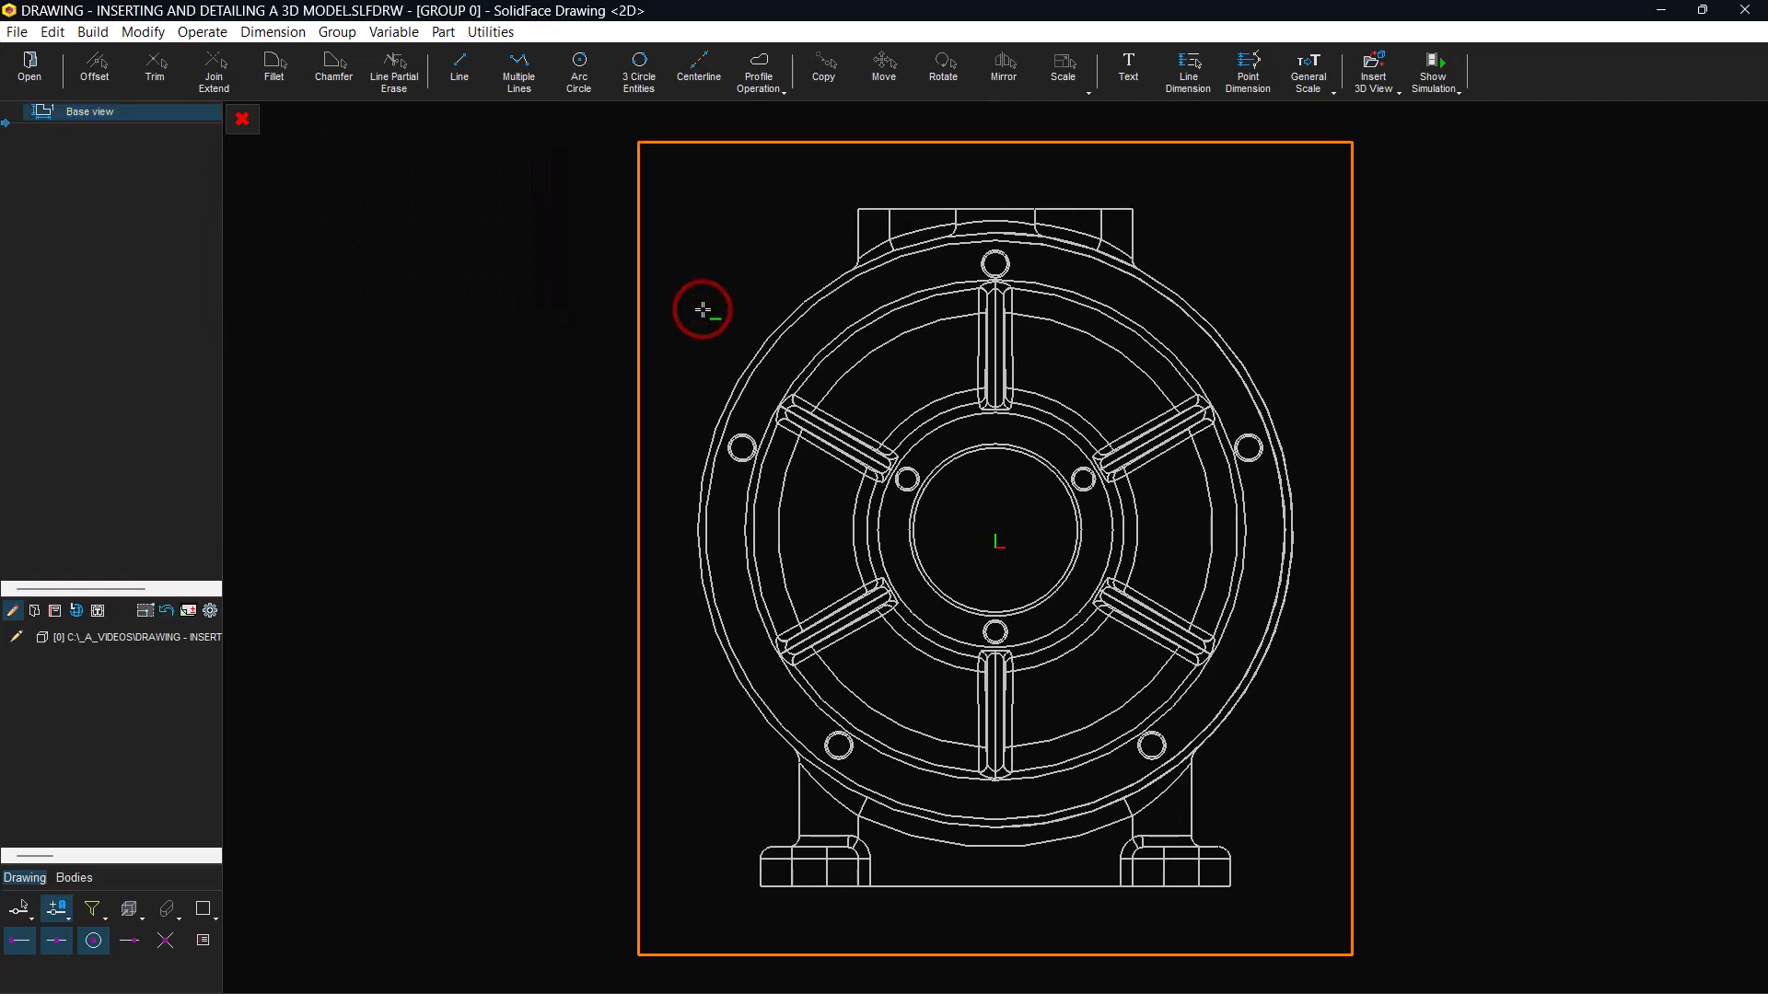
- Start a section view and define a vertical section line from the top hole's centre down through the base view
{"action": "left_click", "coordinate": [1390, 81]}
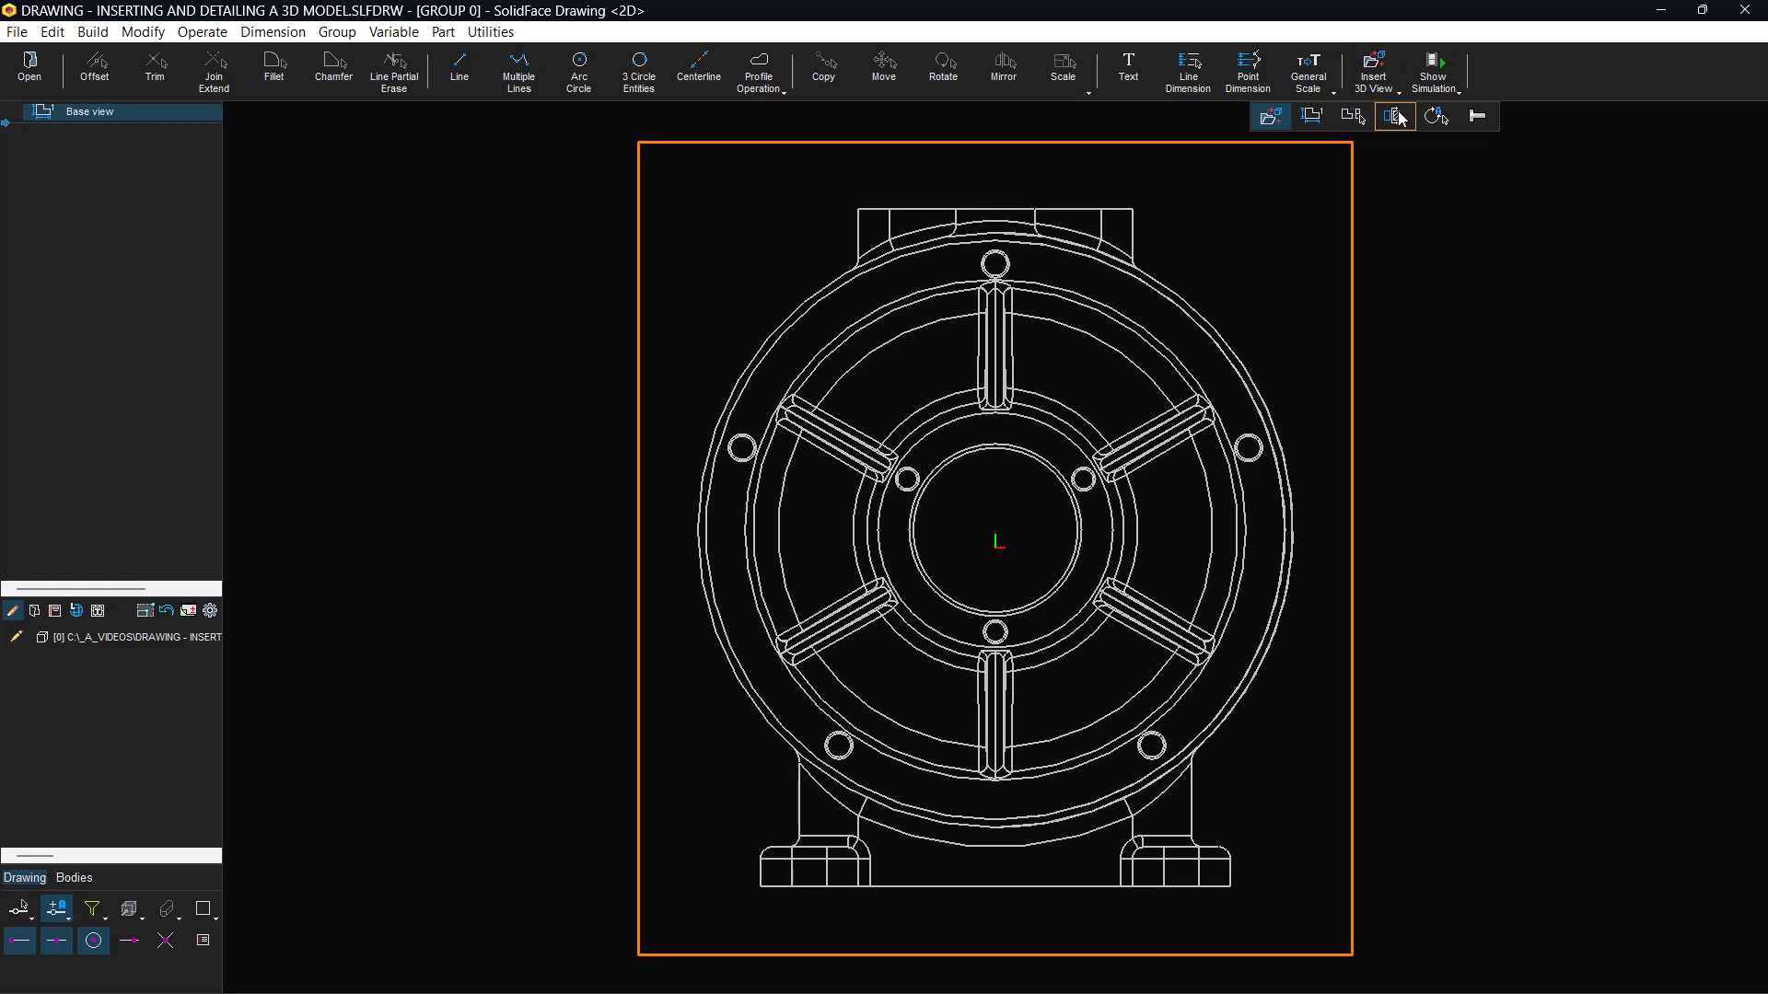
{"action": "left_click", "coordinate": [1396, 117]}
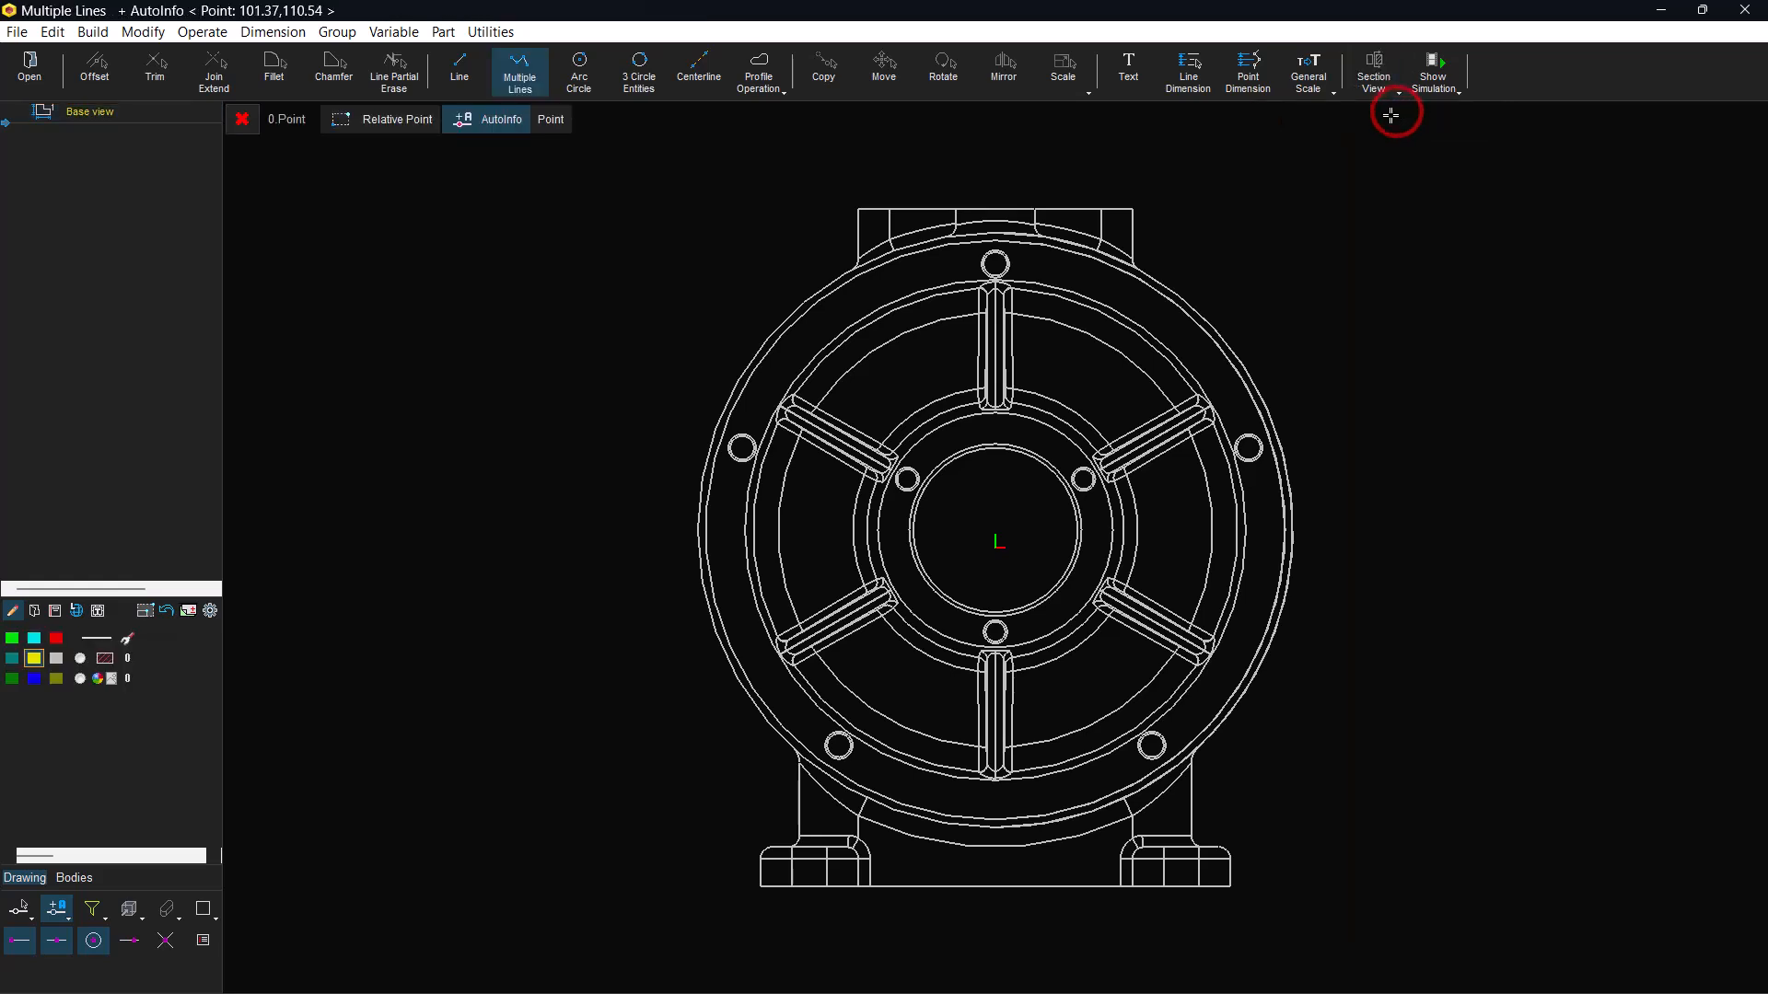
{"action": "right_click", "coordinate": [1264, 211]}
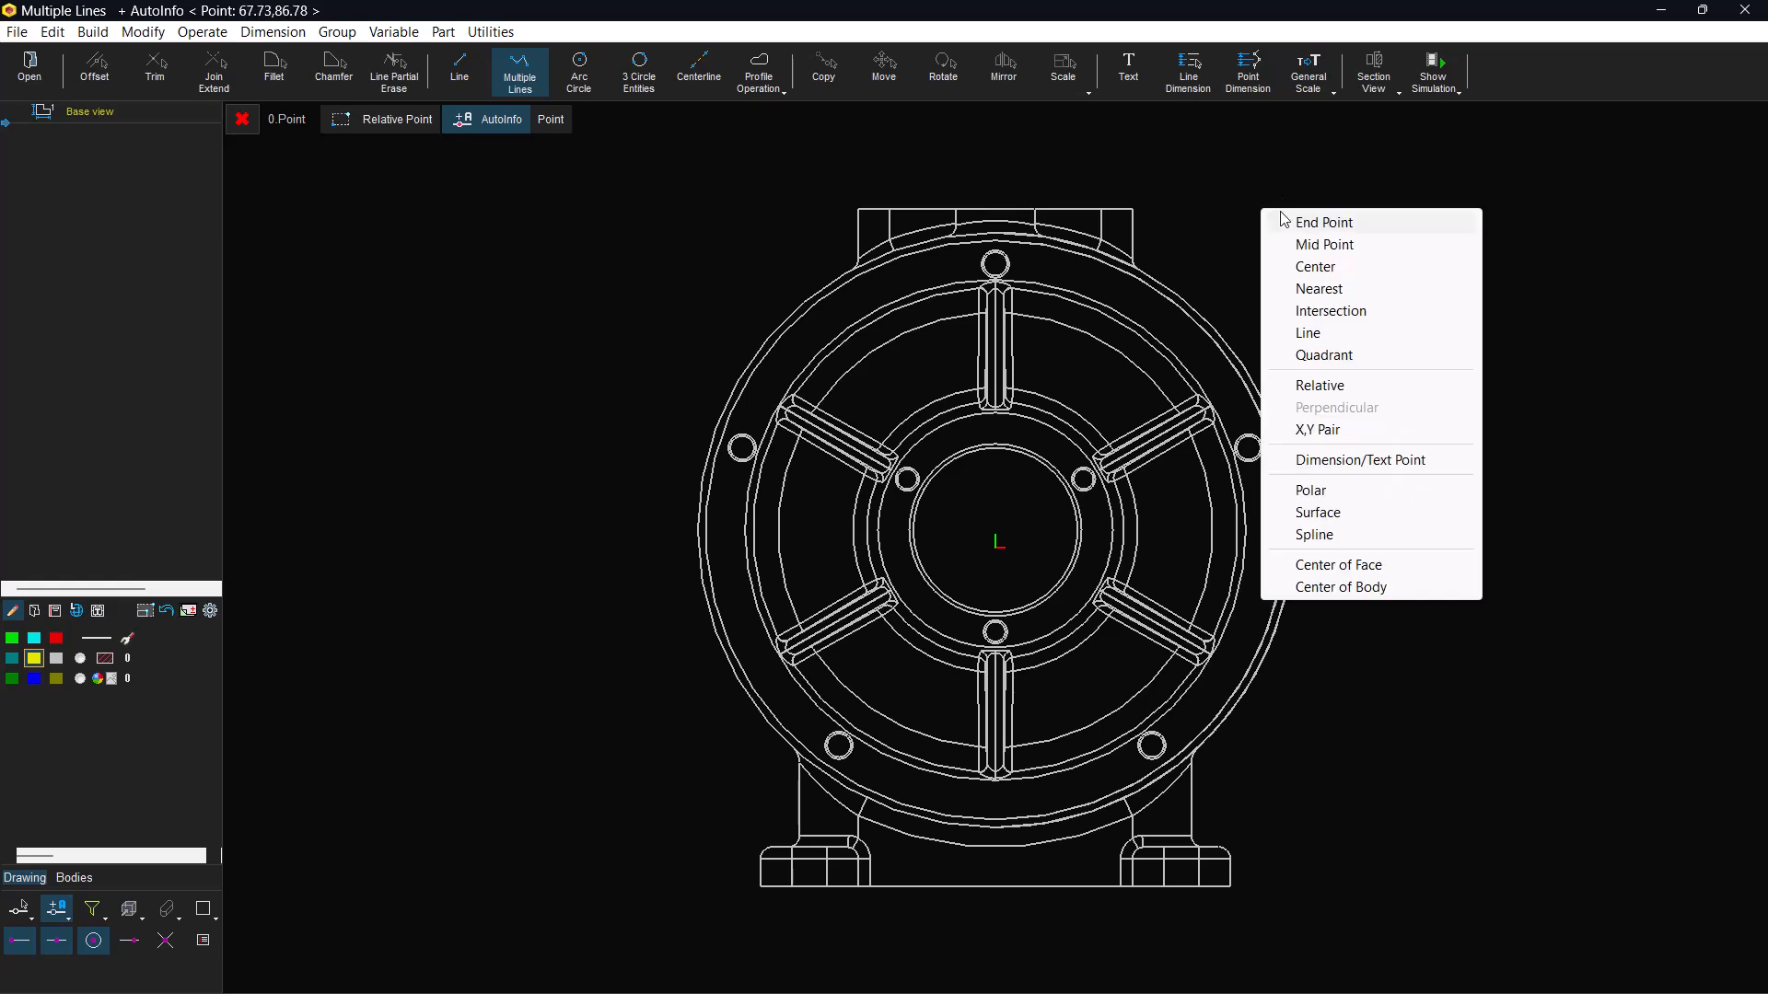
{"action": "left_click", "coordinate": [1320, 267]}
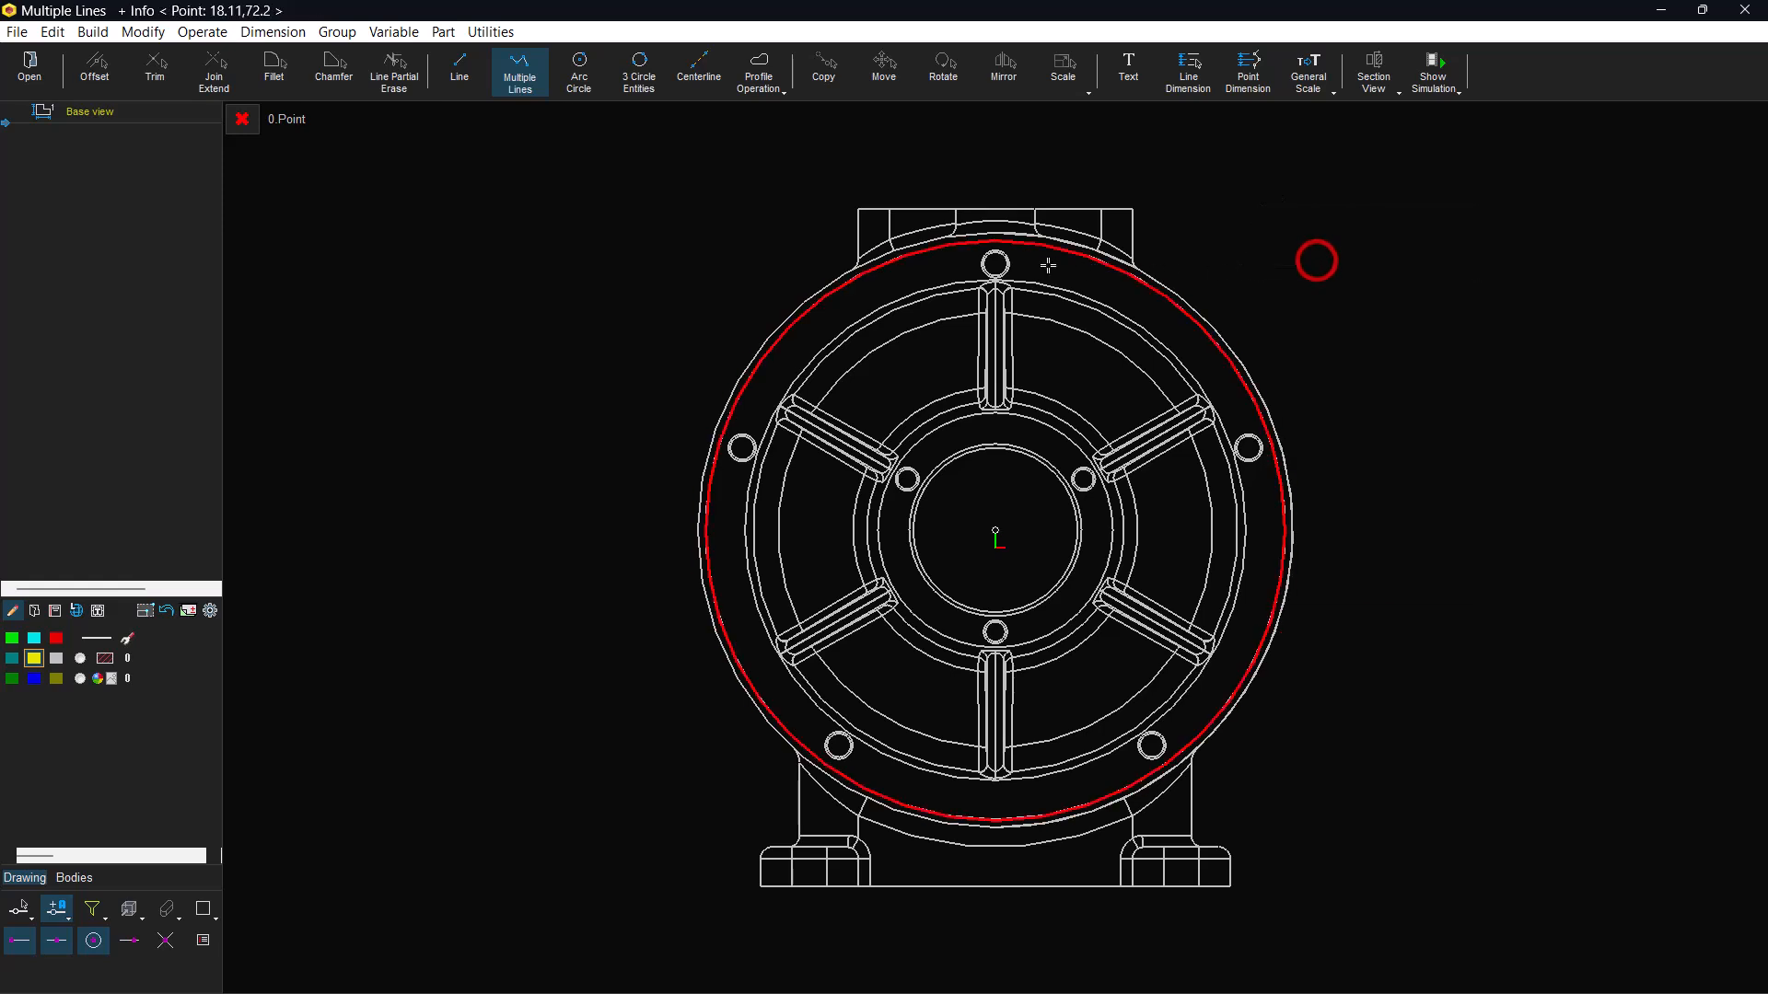
{"action": "left_click", "coordinate": [996, 264]}
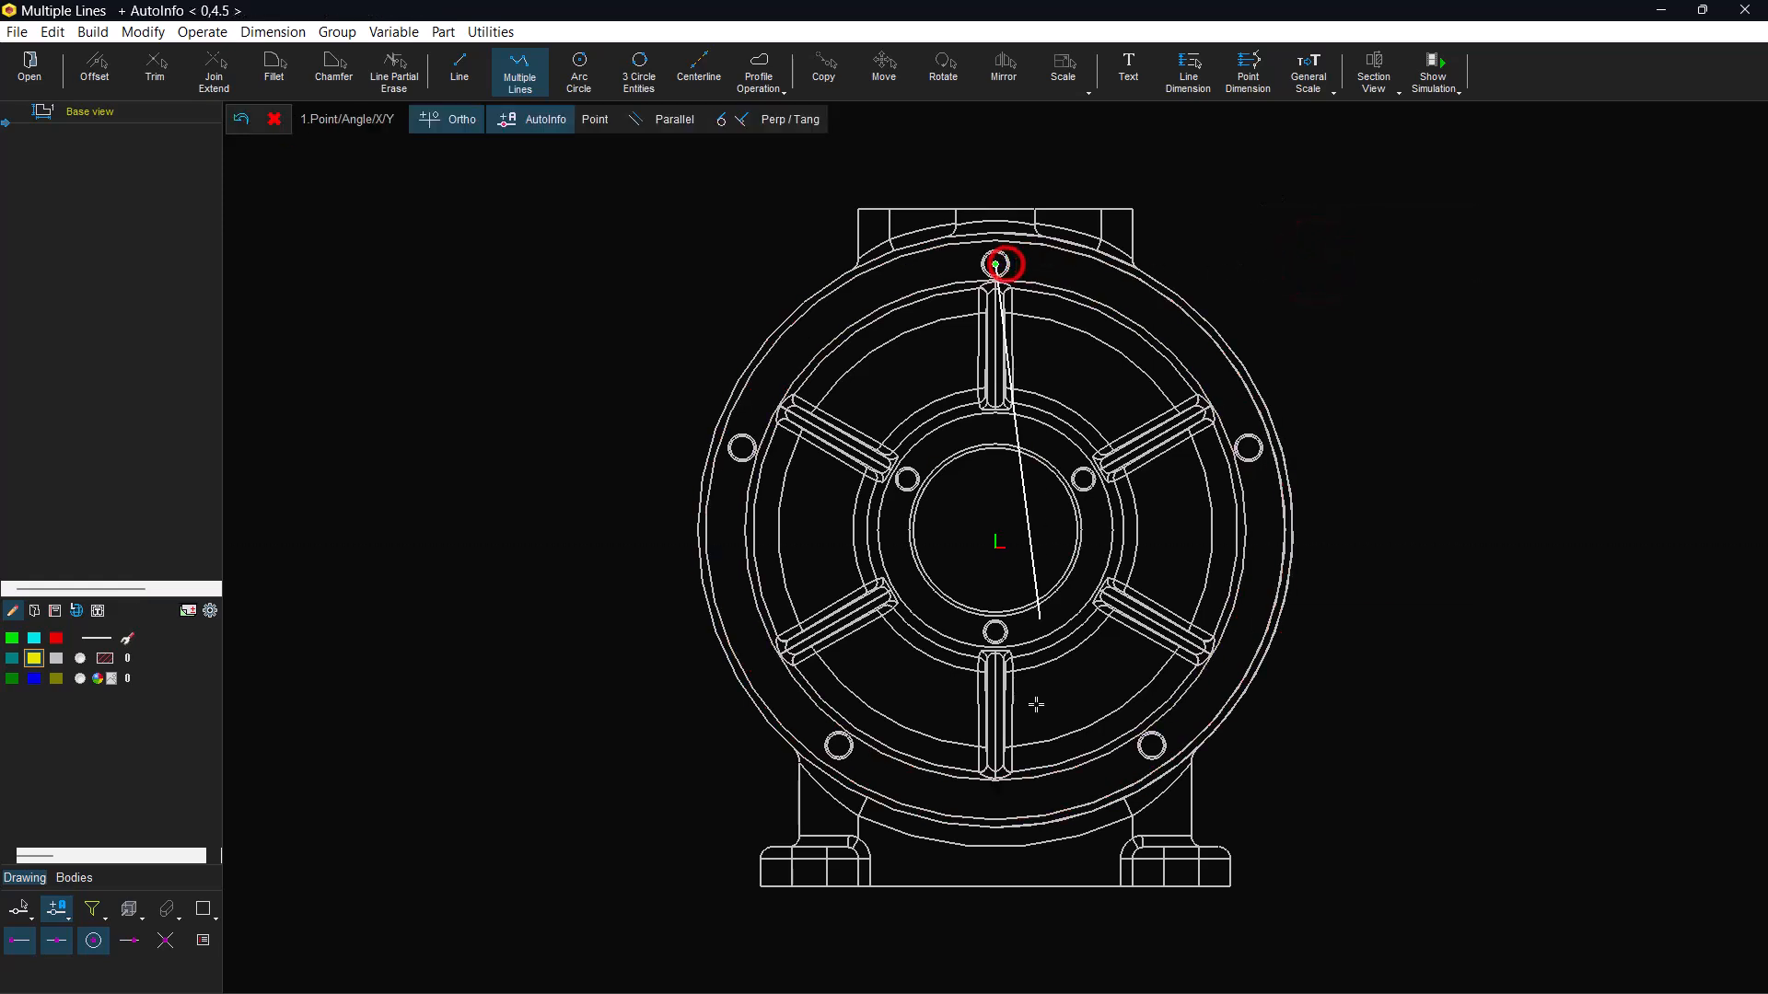
{"action": "left_click", "coordinate": [996, 867]}
{"action": "left_click", "coordinate": [445, 122]}
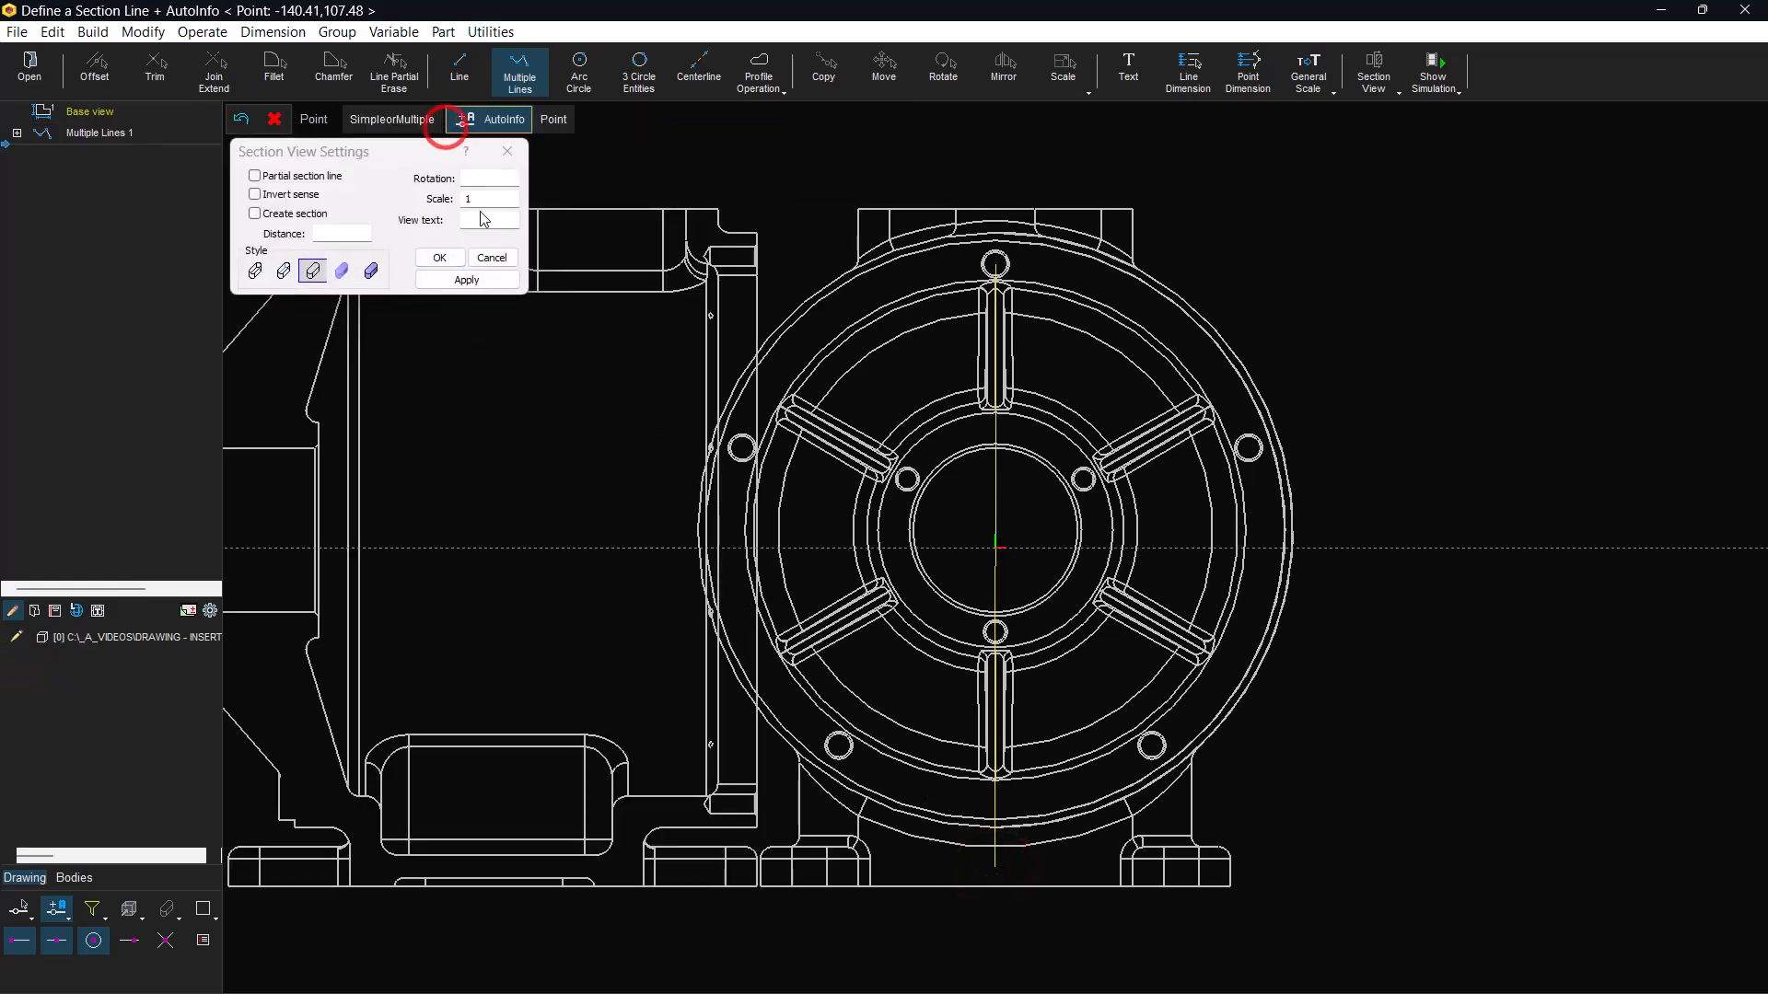
- Set the section's view text to A and place the section view to the left of the base view
{"action": "left_click", "coordinate": [475, 221]}
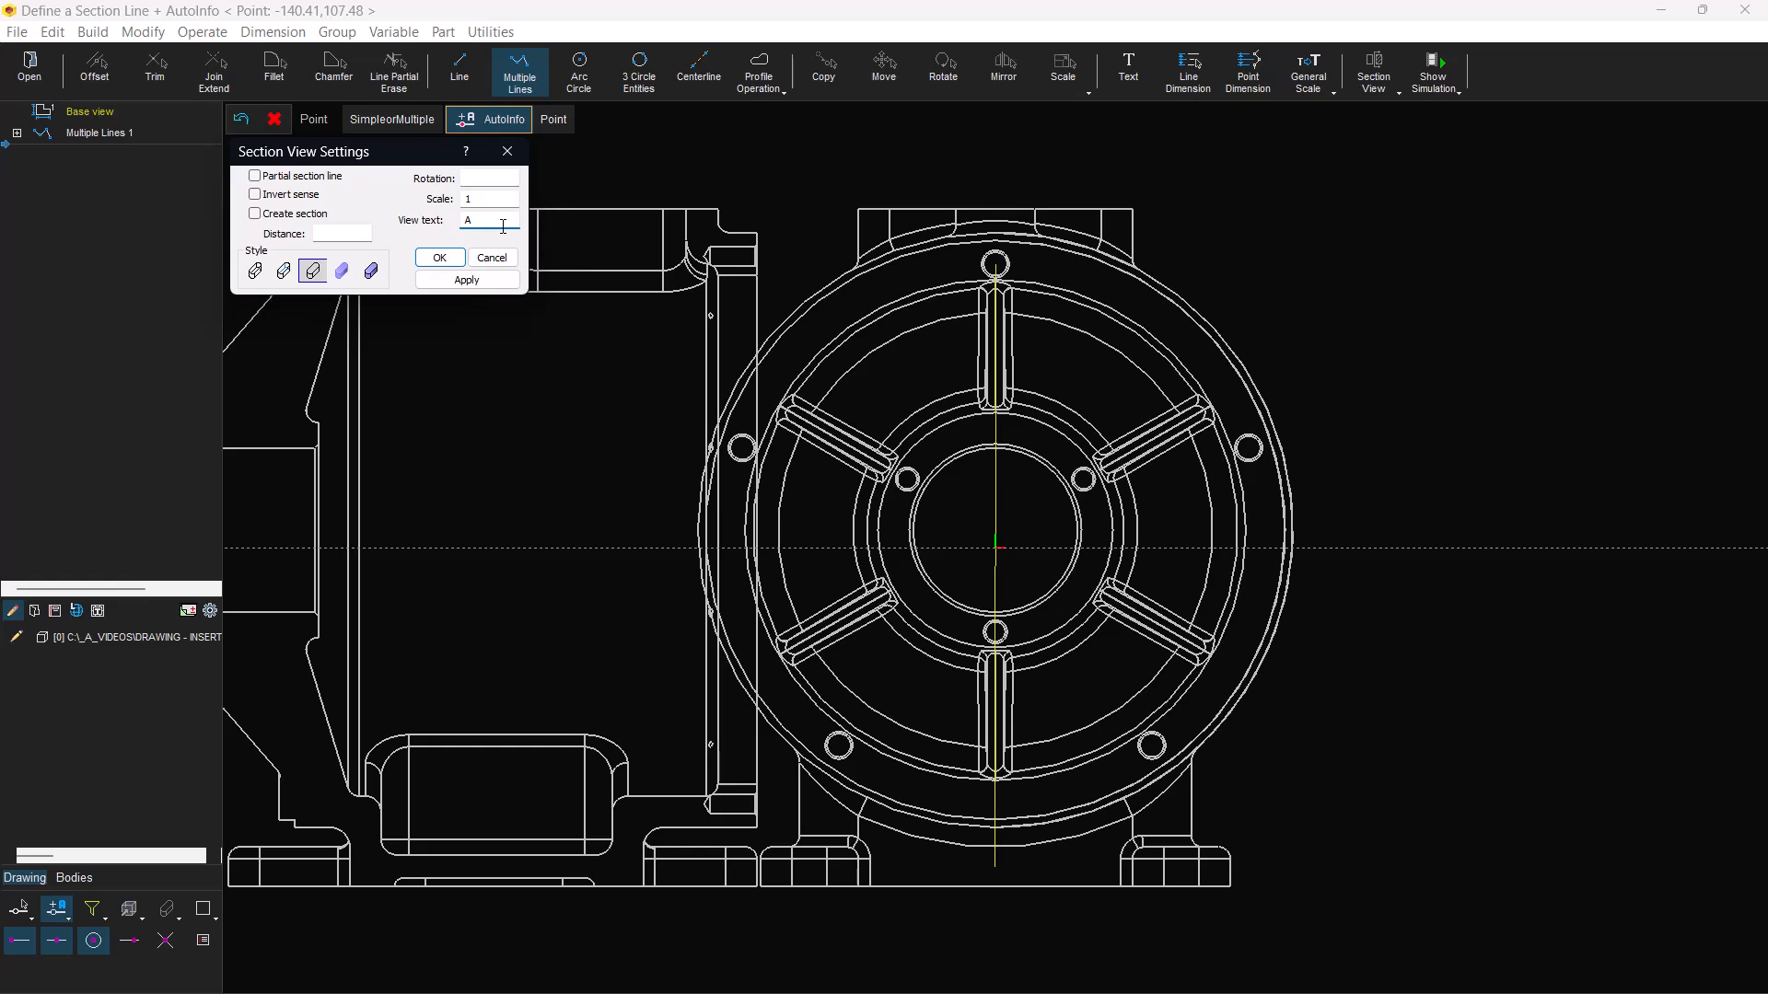
{"action": "left_click", "coordinate": [486, 276]}
{"action": "mouse_move", "coordinate": [534, 477]}
{"action": "middle_mouse_down"}
{"action": "mouse_move", "coordinate": [963, 453]}
{"action": "mouse_move", "coordinate": [1112, 493]}
{"action": "middle_mouse_up"}
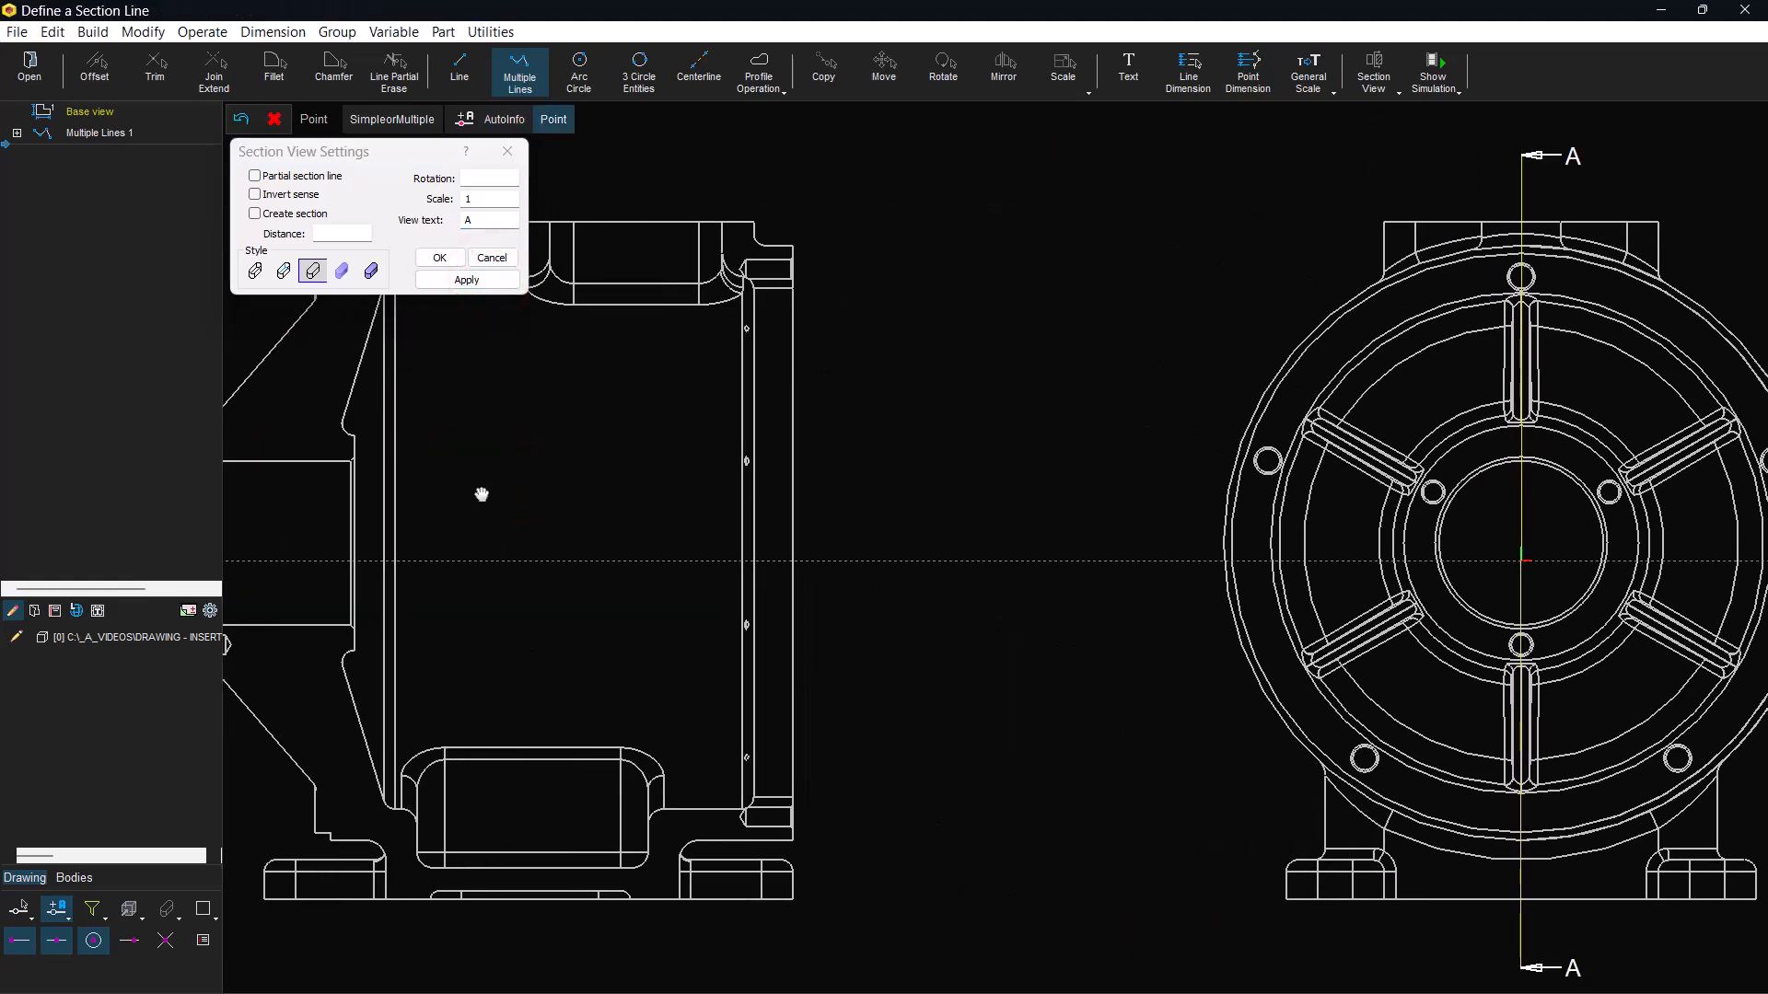
{"action": "left_click", "coordinate": [426, 470]}
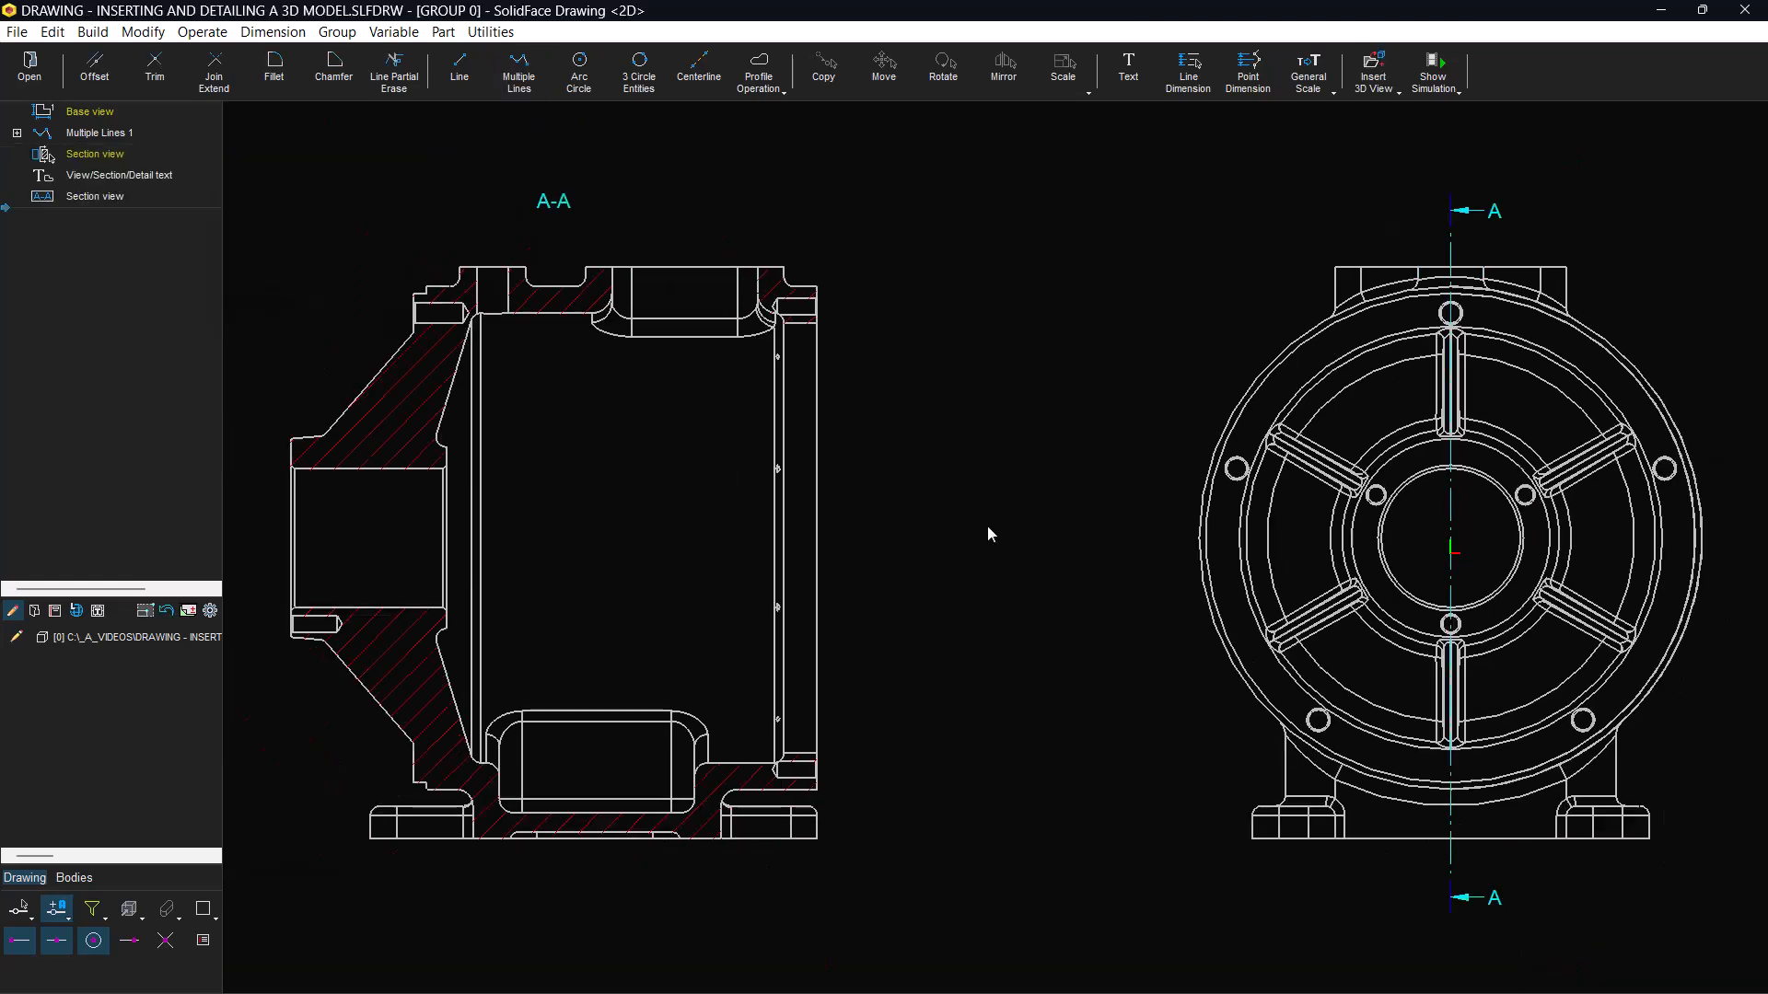
- Project two horizontal/vertical views from section A-A, one to its left and one below it
{"action": "left_click", "coordinate": [779, 481]}
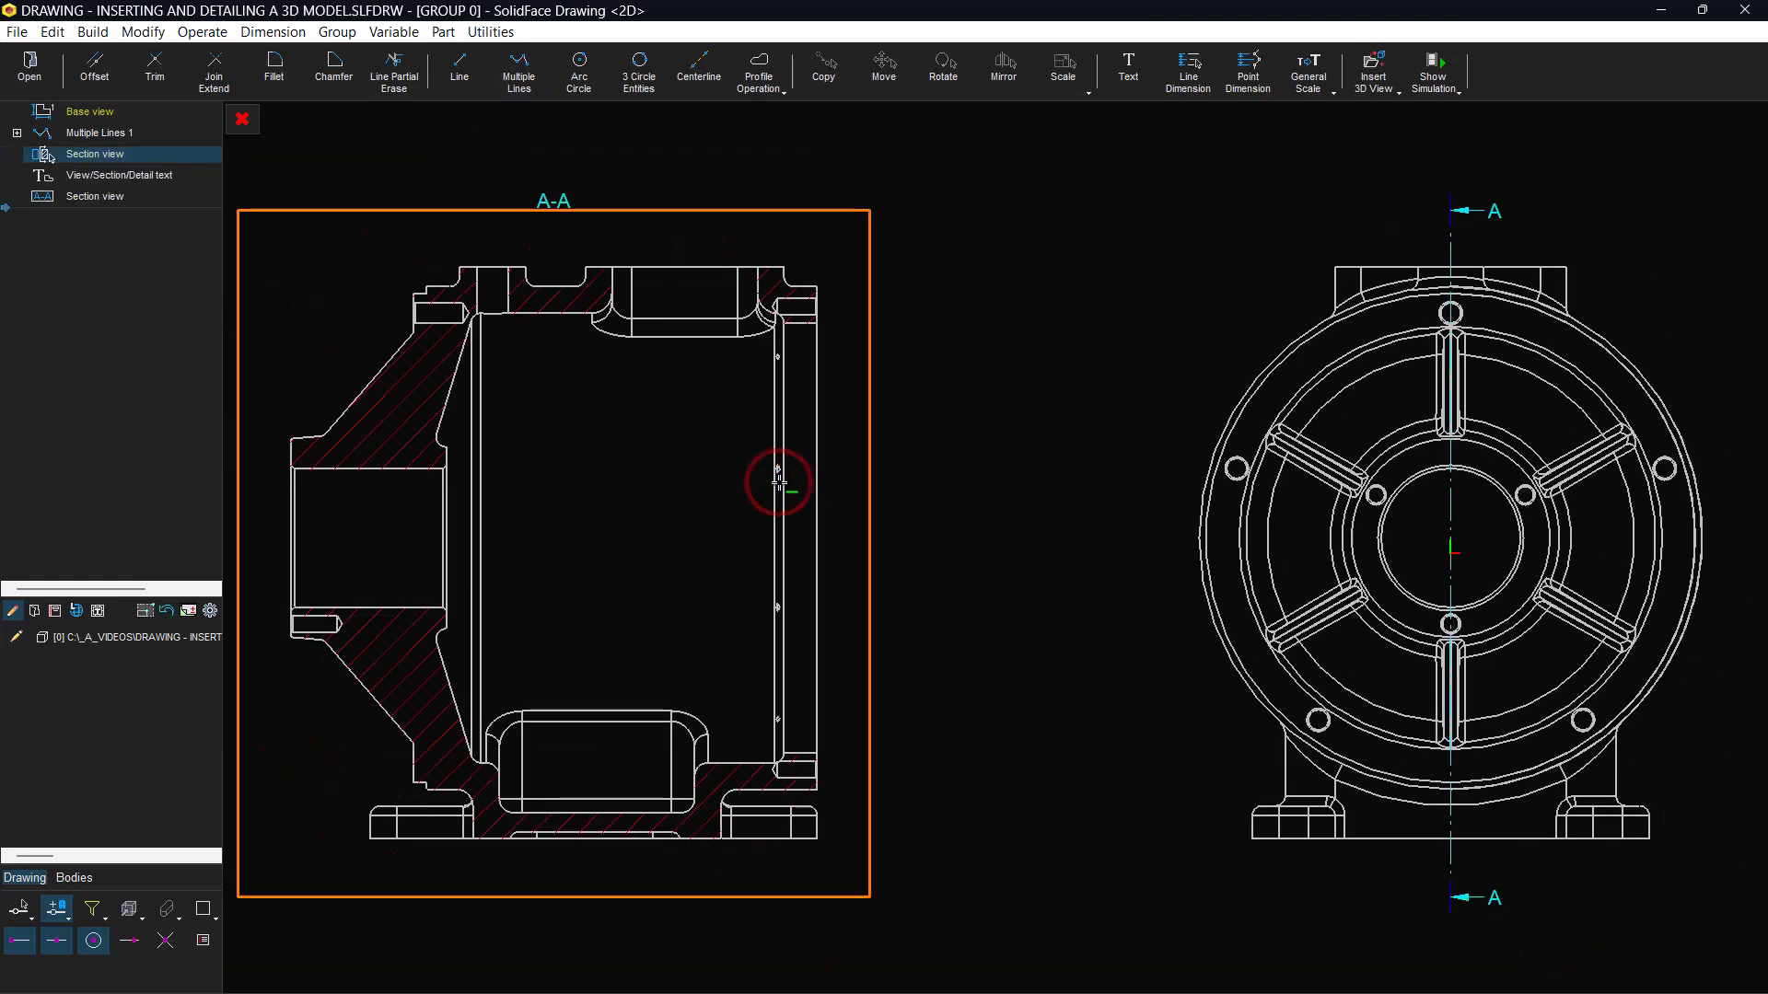
{"action": "left_click", "coordinate": [1359, 92]}
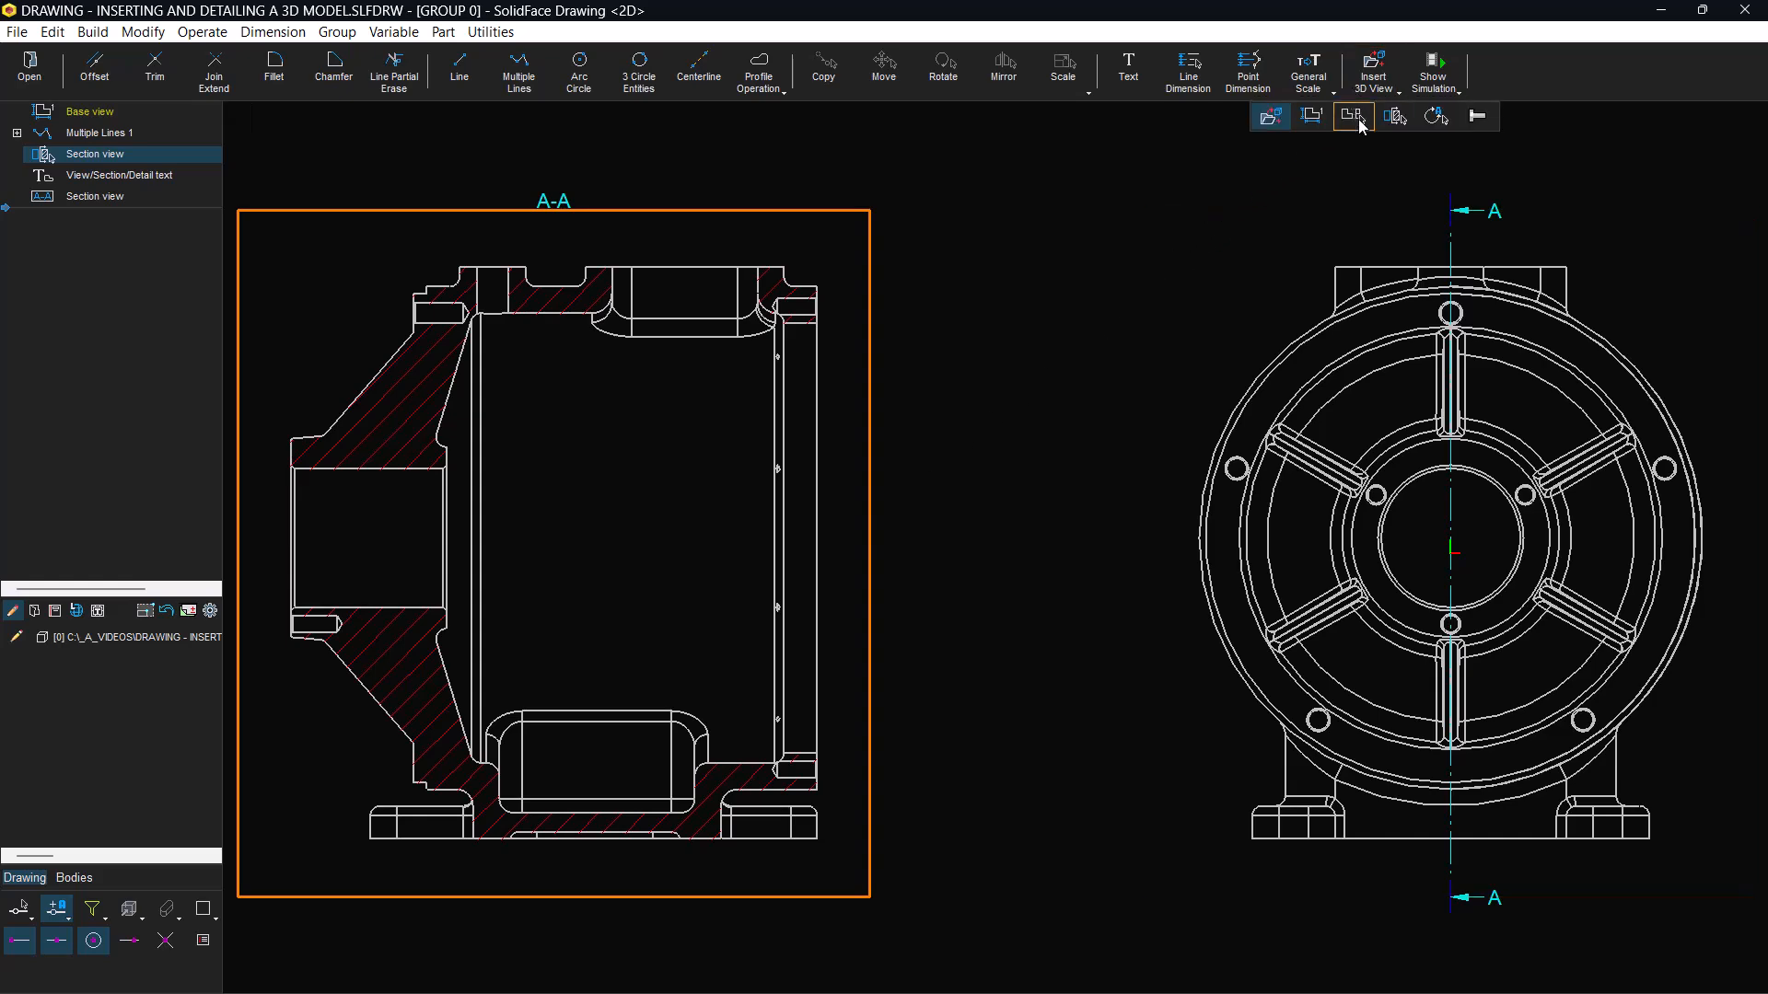
{"action": "left_click", "coordinate": [1357, 119]}
{"action": "scroll", "coordinate": [988, 543], "scroll_direction": "down", "scroll_amount": 2}
{"action": "scroll", "coordinate": [989, 543], "scroll_direction": "down", "scroll_amount": 3}
{"action": "middle_click_drag", "start_coordinate": [960, 564], "coordinate": [1019, 456]}
{"action": "left_click", "coordinate": [602, 496]}
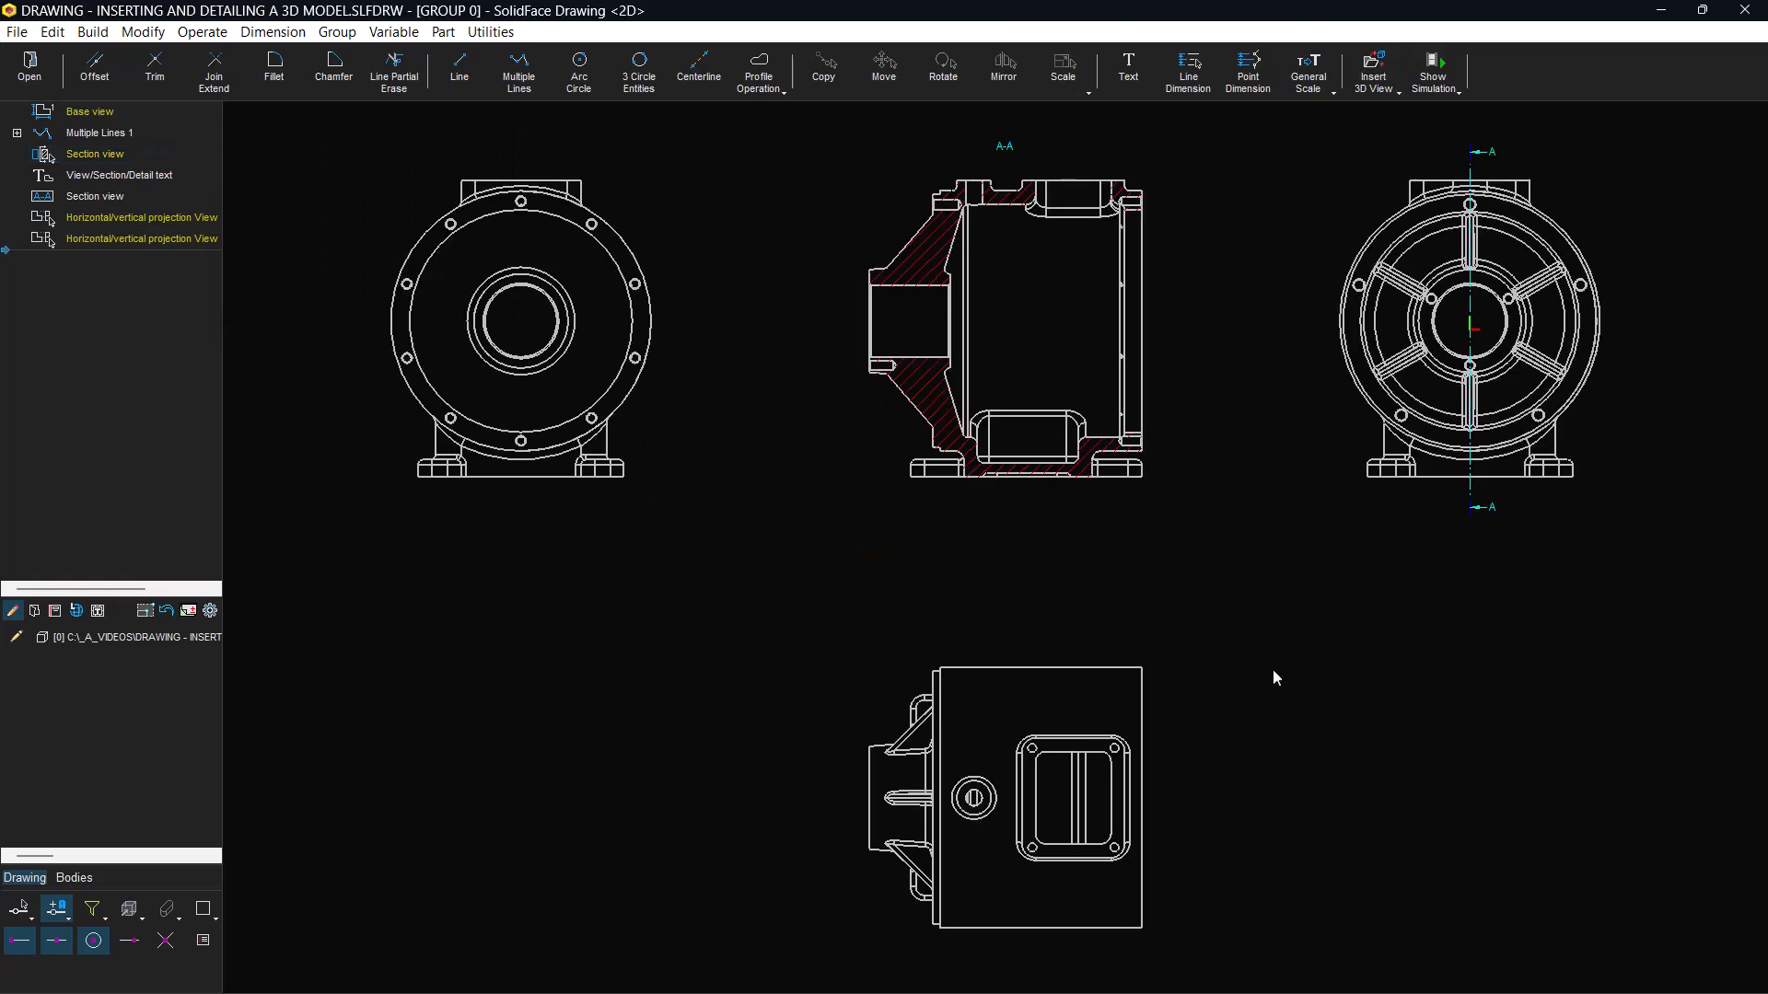
- Define a horizontal section line through section A-A just above the mounting feet, using free points for its ends
{"action": "left_click", "coordinate": [1150, 396]}
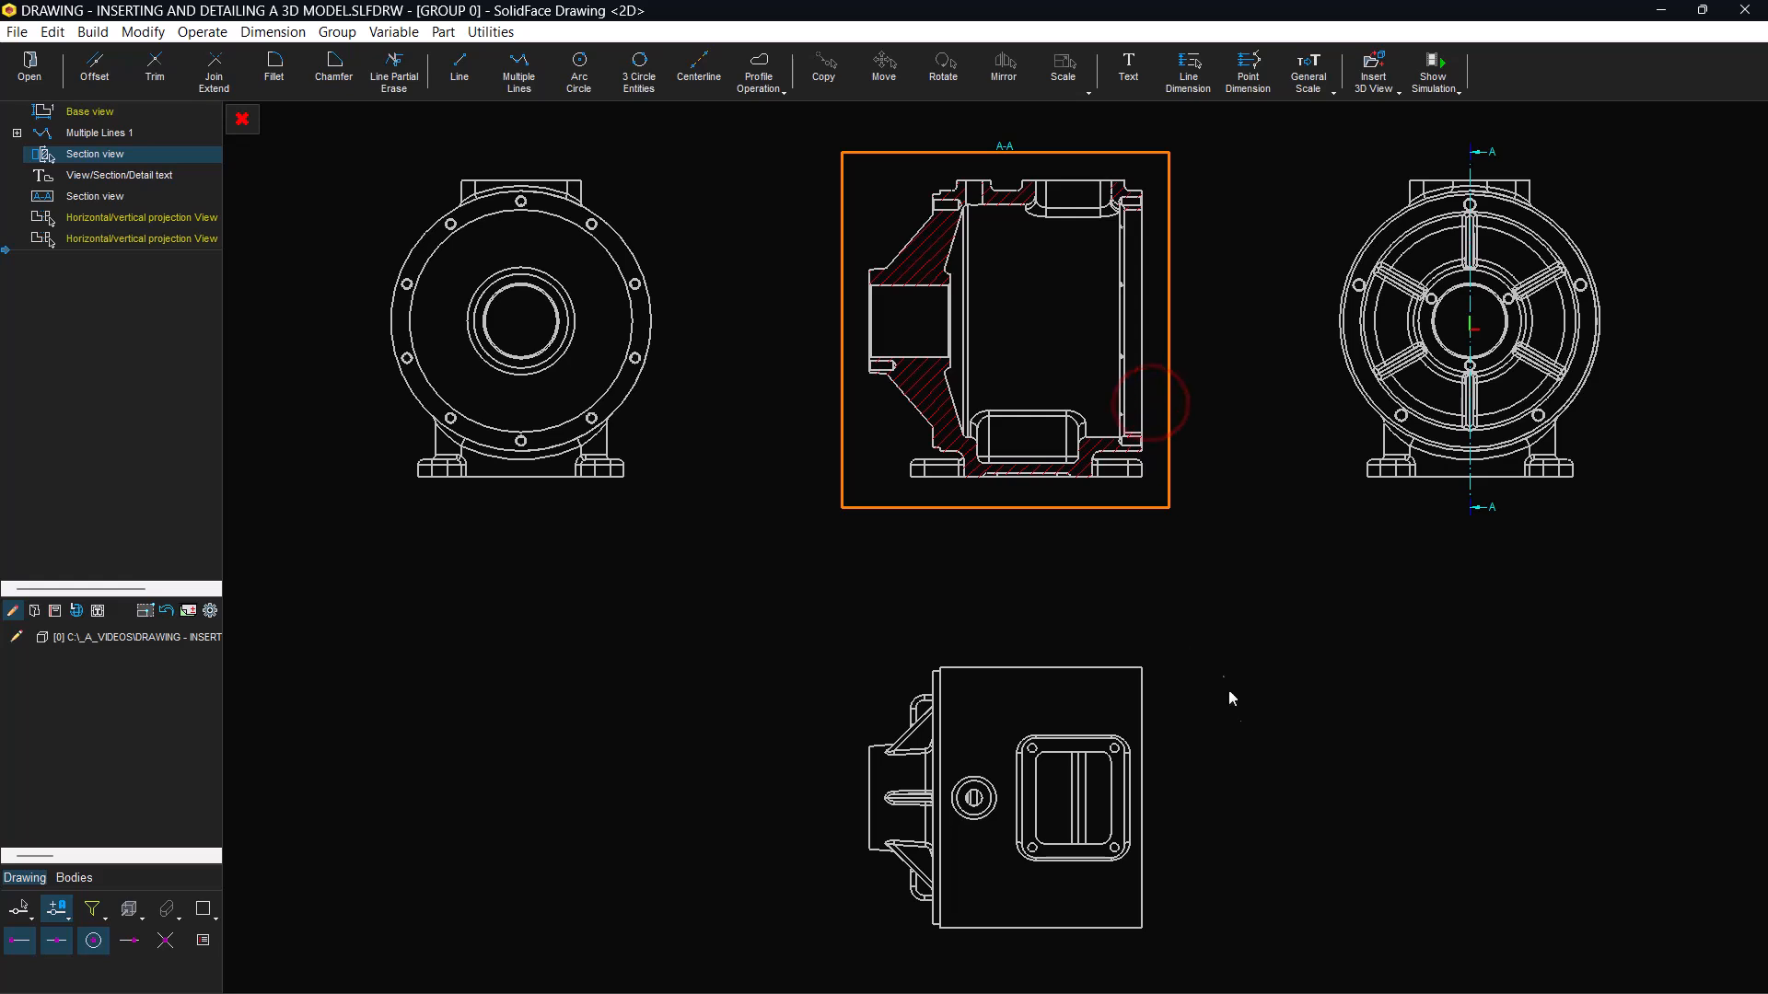
{"action": "left_click", "coordinate": [1106, 976]}
{"action": "left_click", "coordinate": [834, 548]}
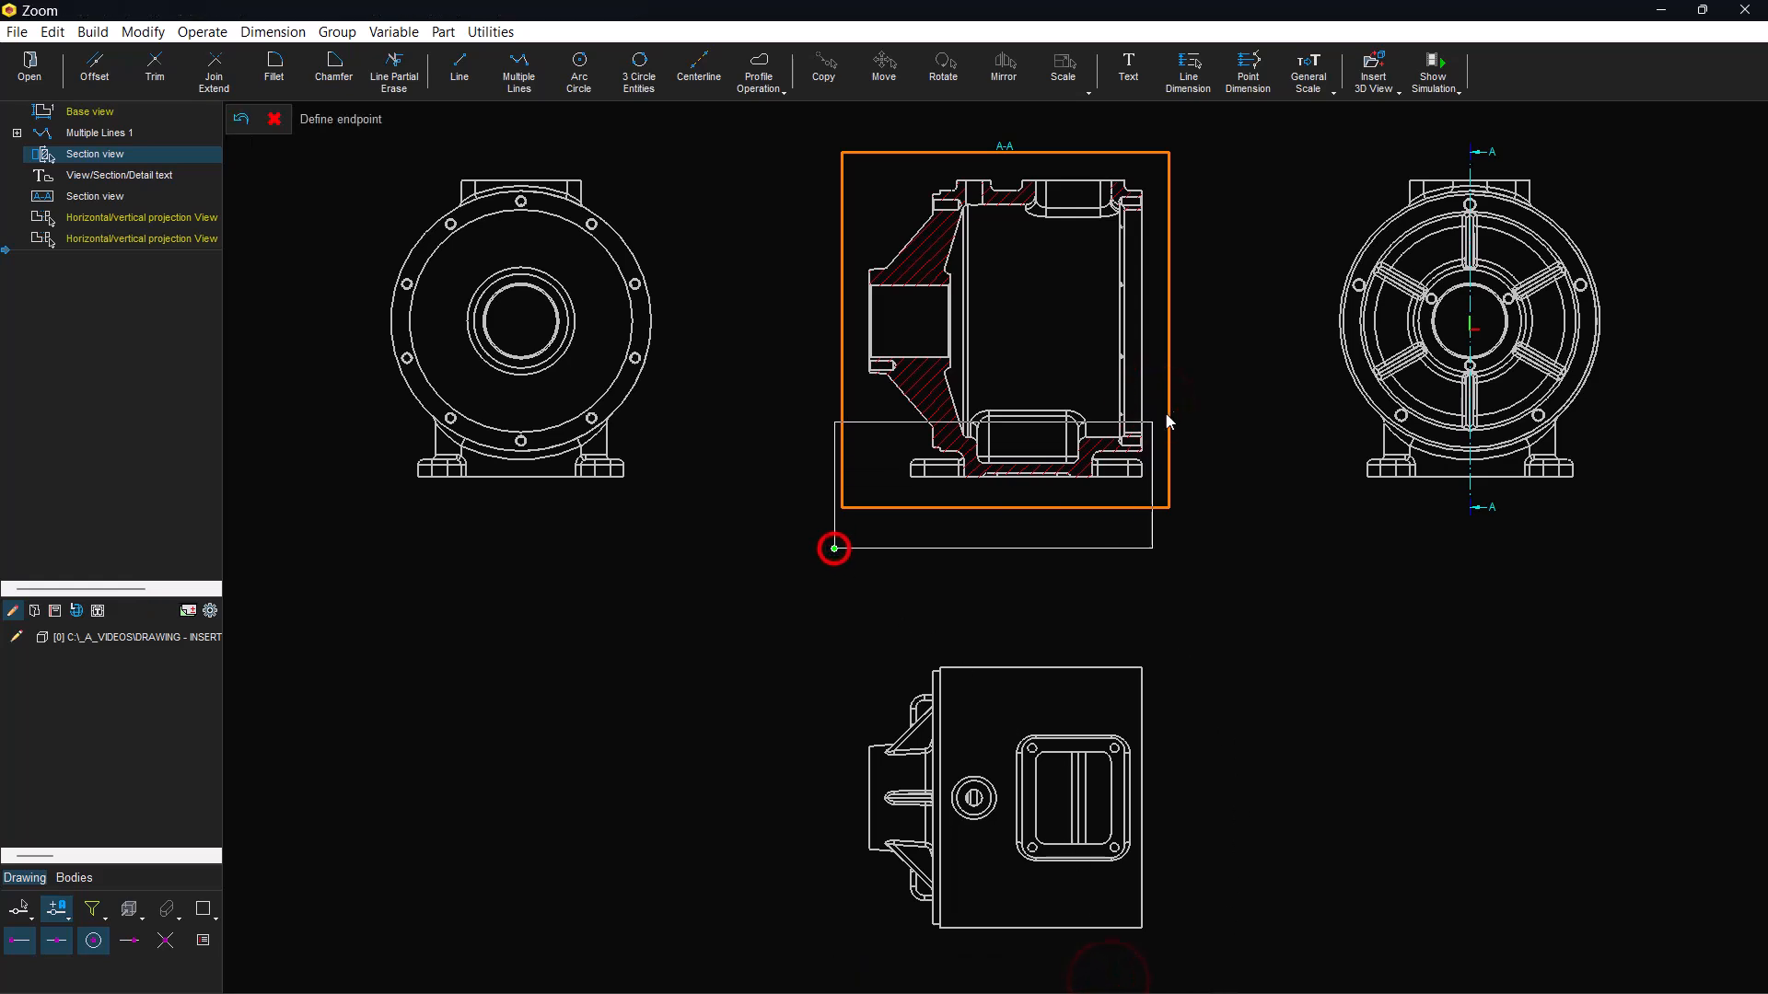
{"action": "left_click", "coordinate": [1194, 402]}
{"action": "left_click", "coordinate": [1384, 88]}
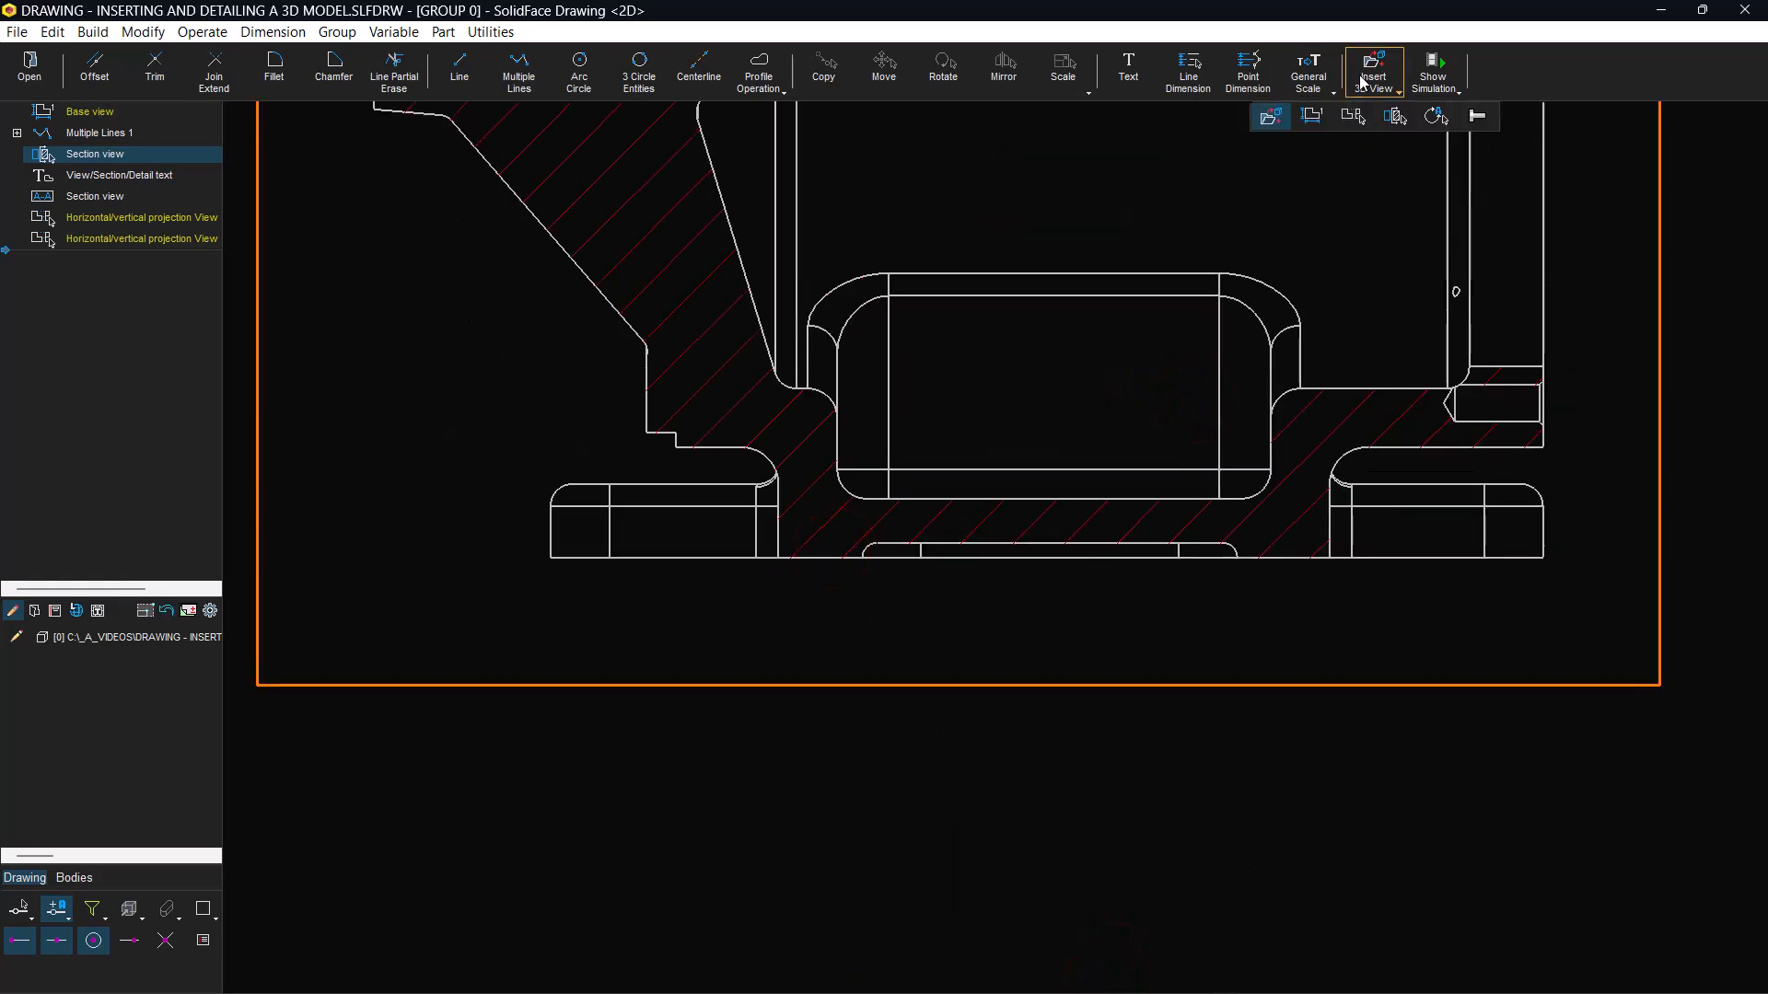
{"action": "left_click", "coordinate": [1395, 115]}
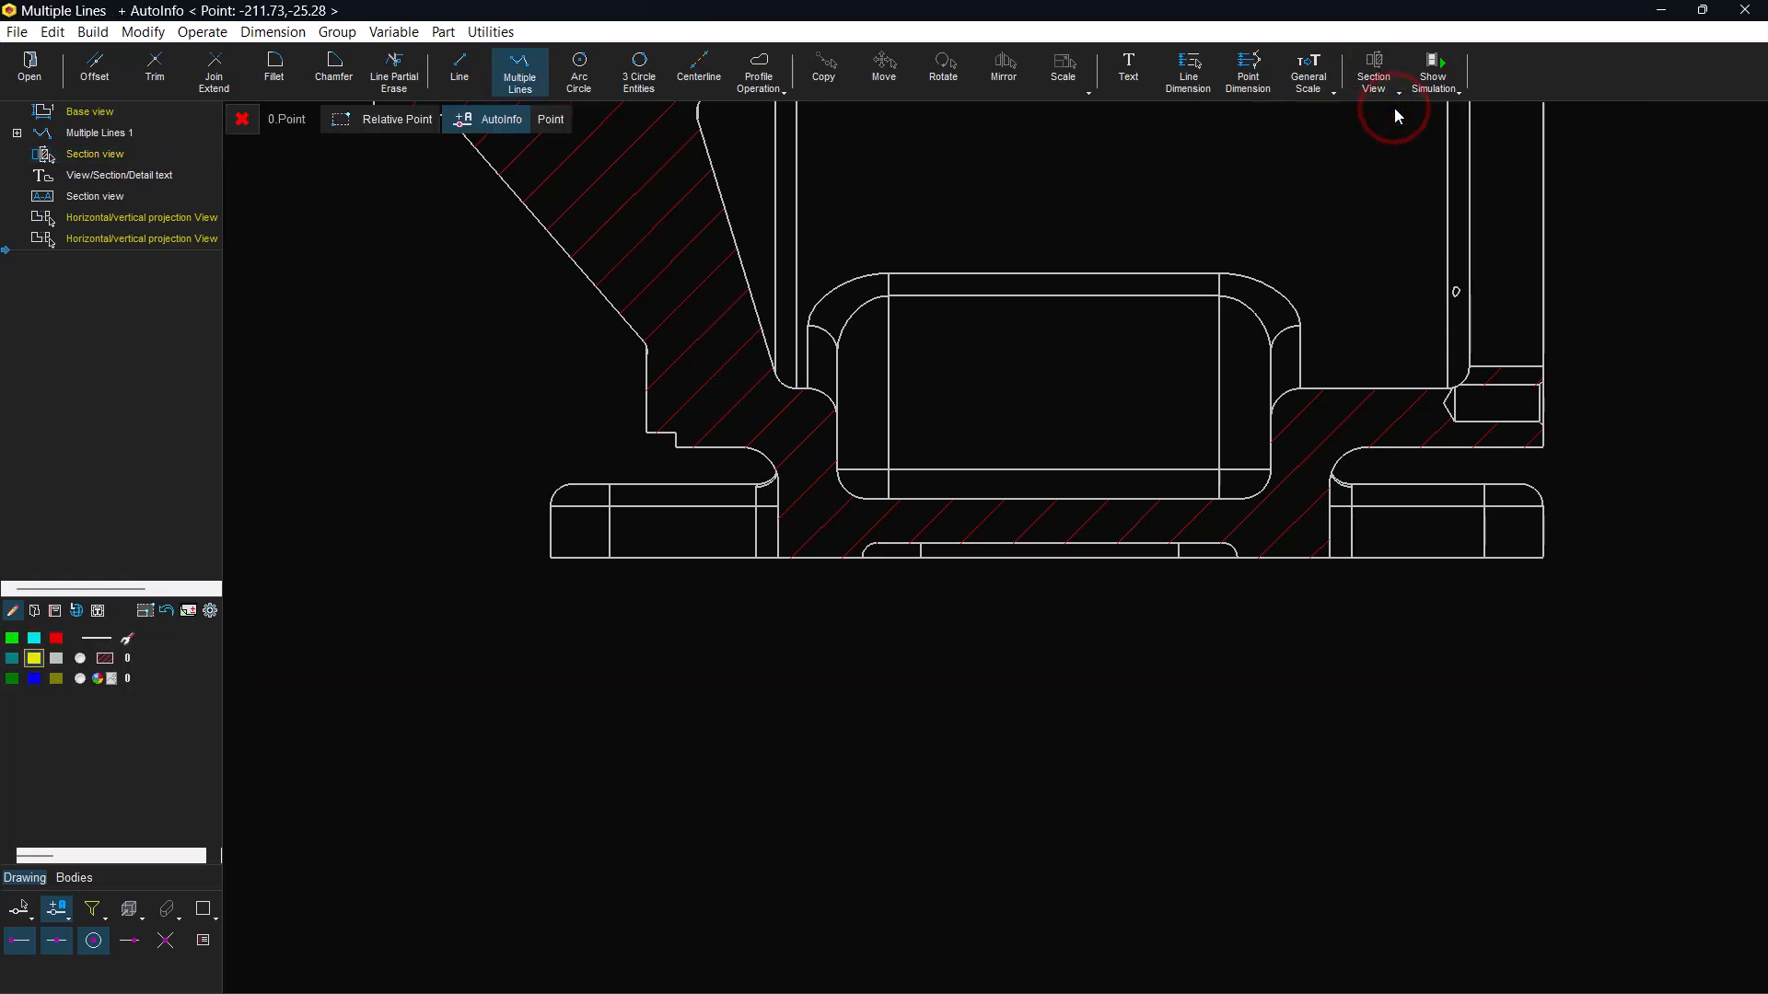
{"action": "left_click", "coordinate": [550, 121]}
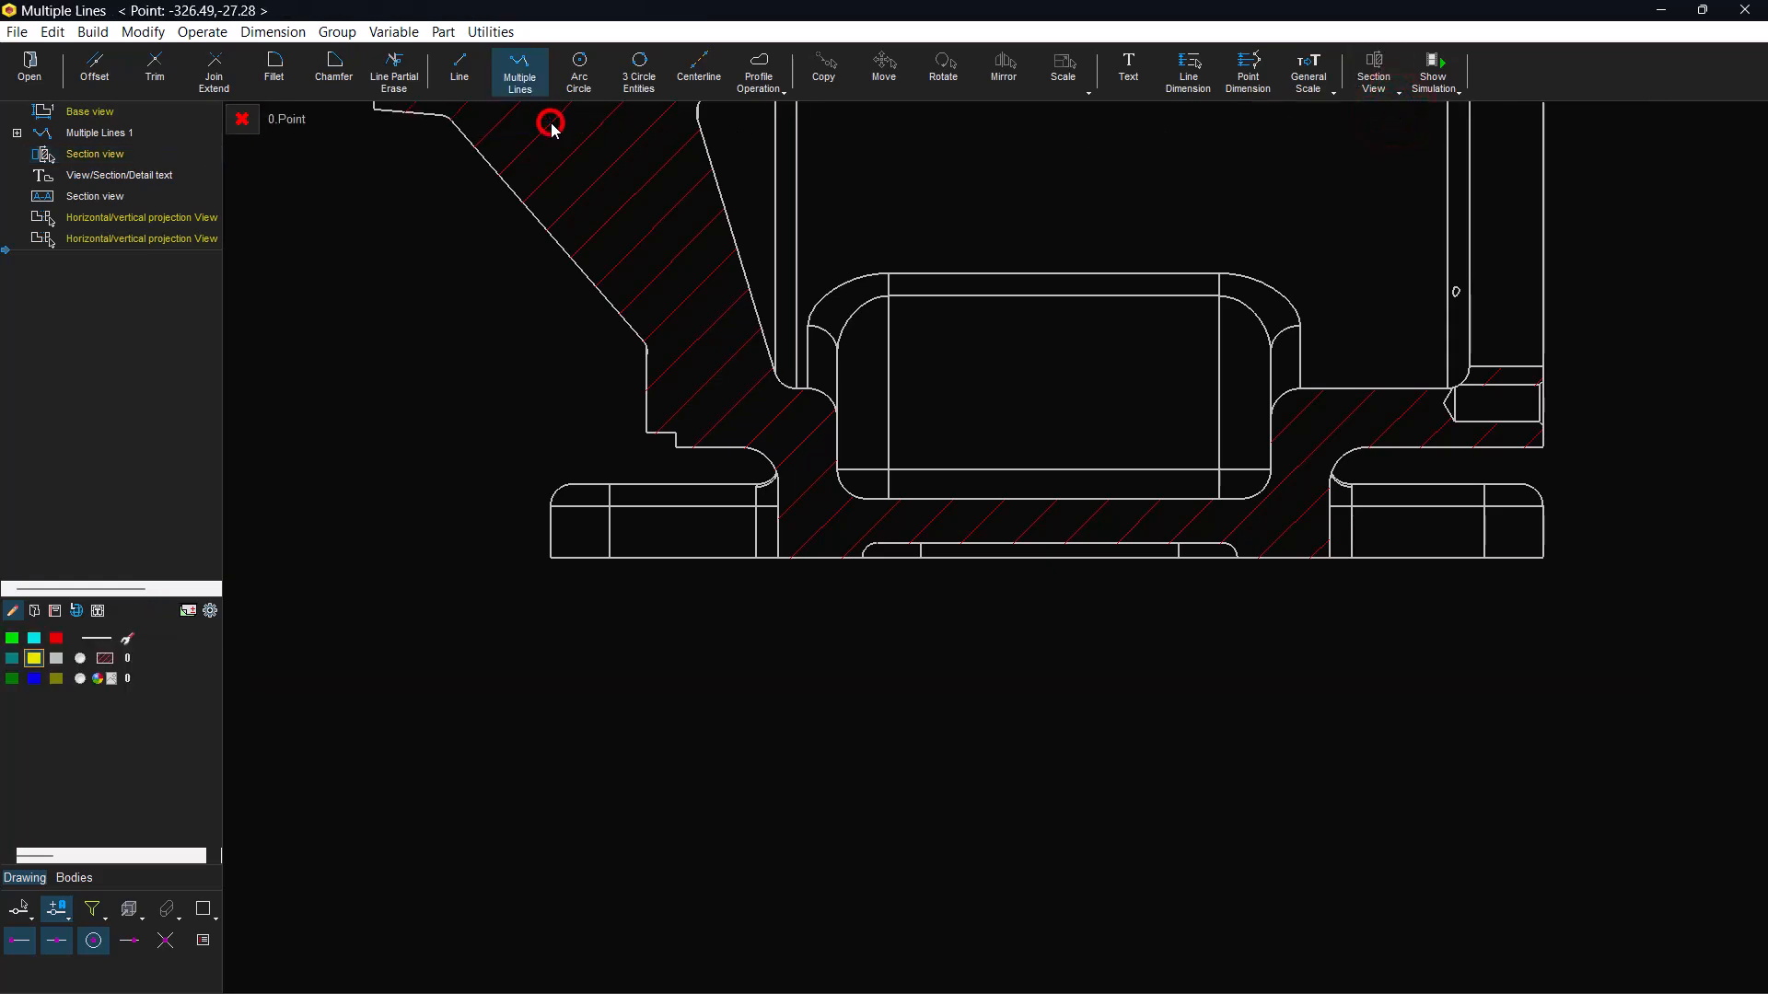
{"action": "left_click", "coordinate": [749, 465]}
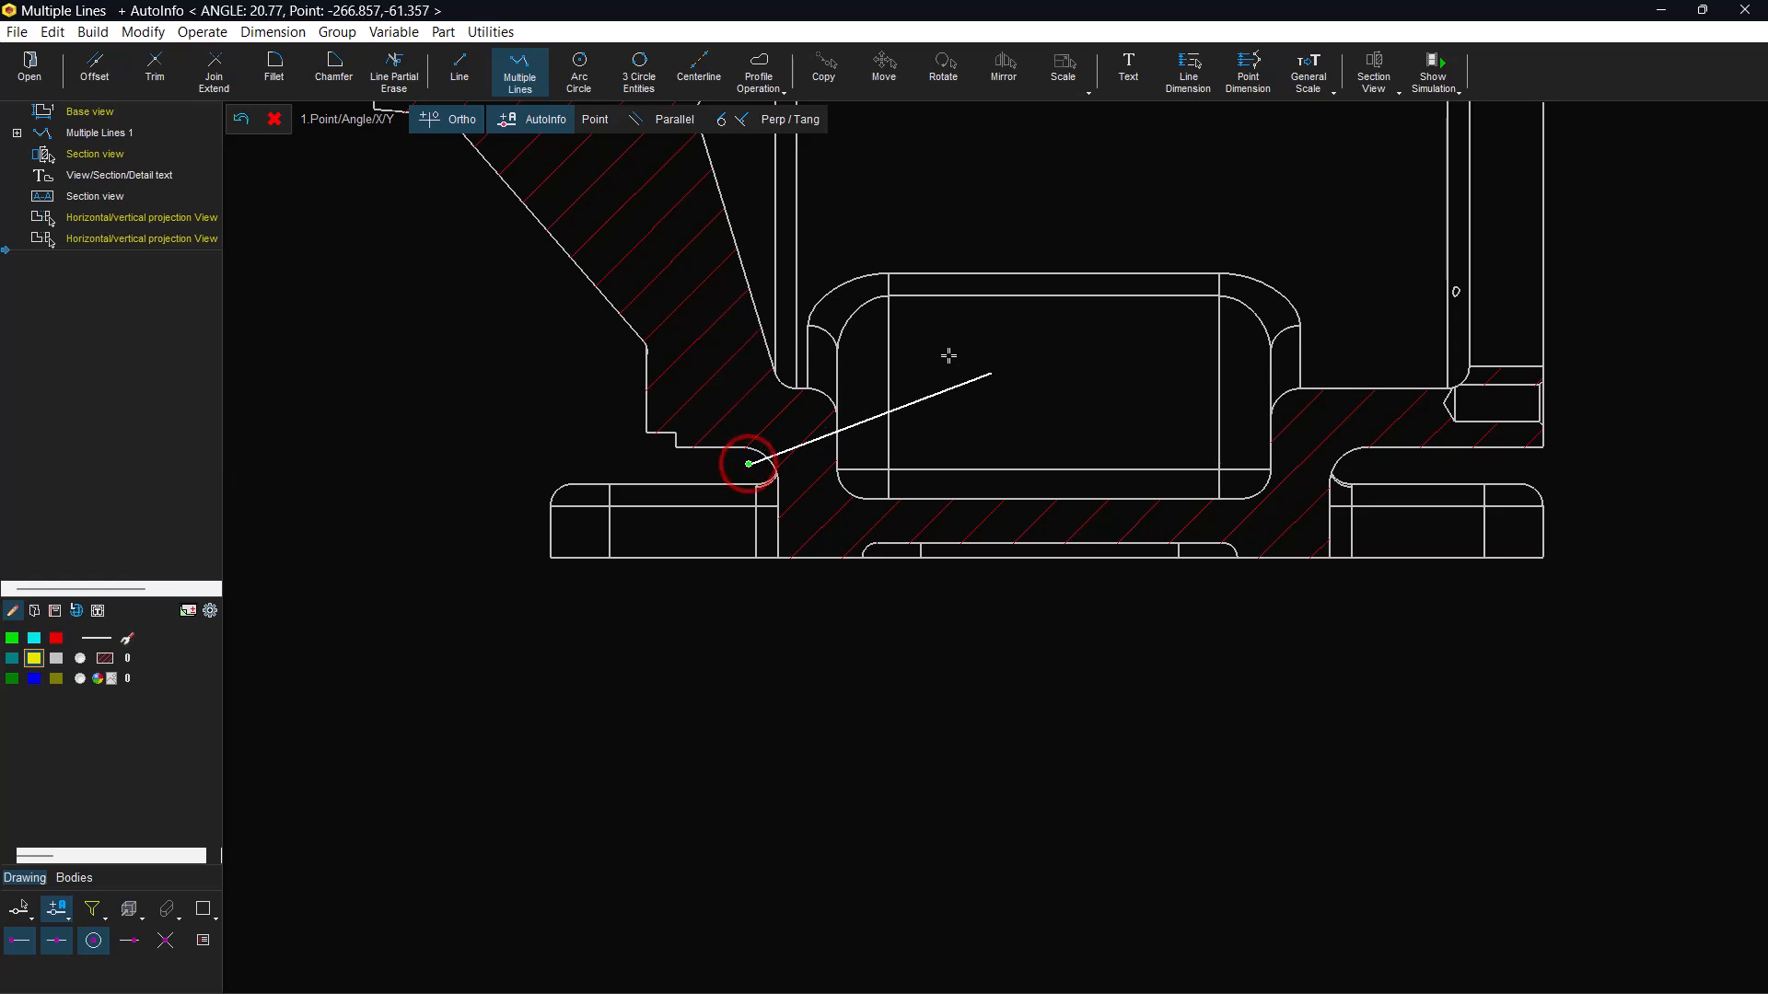
{"action": "left_click", "coordinate": [596, 119]}
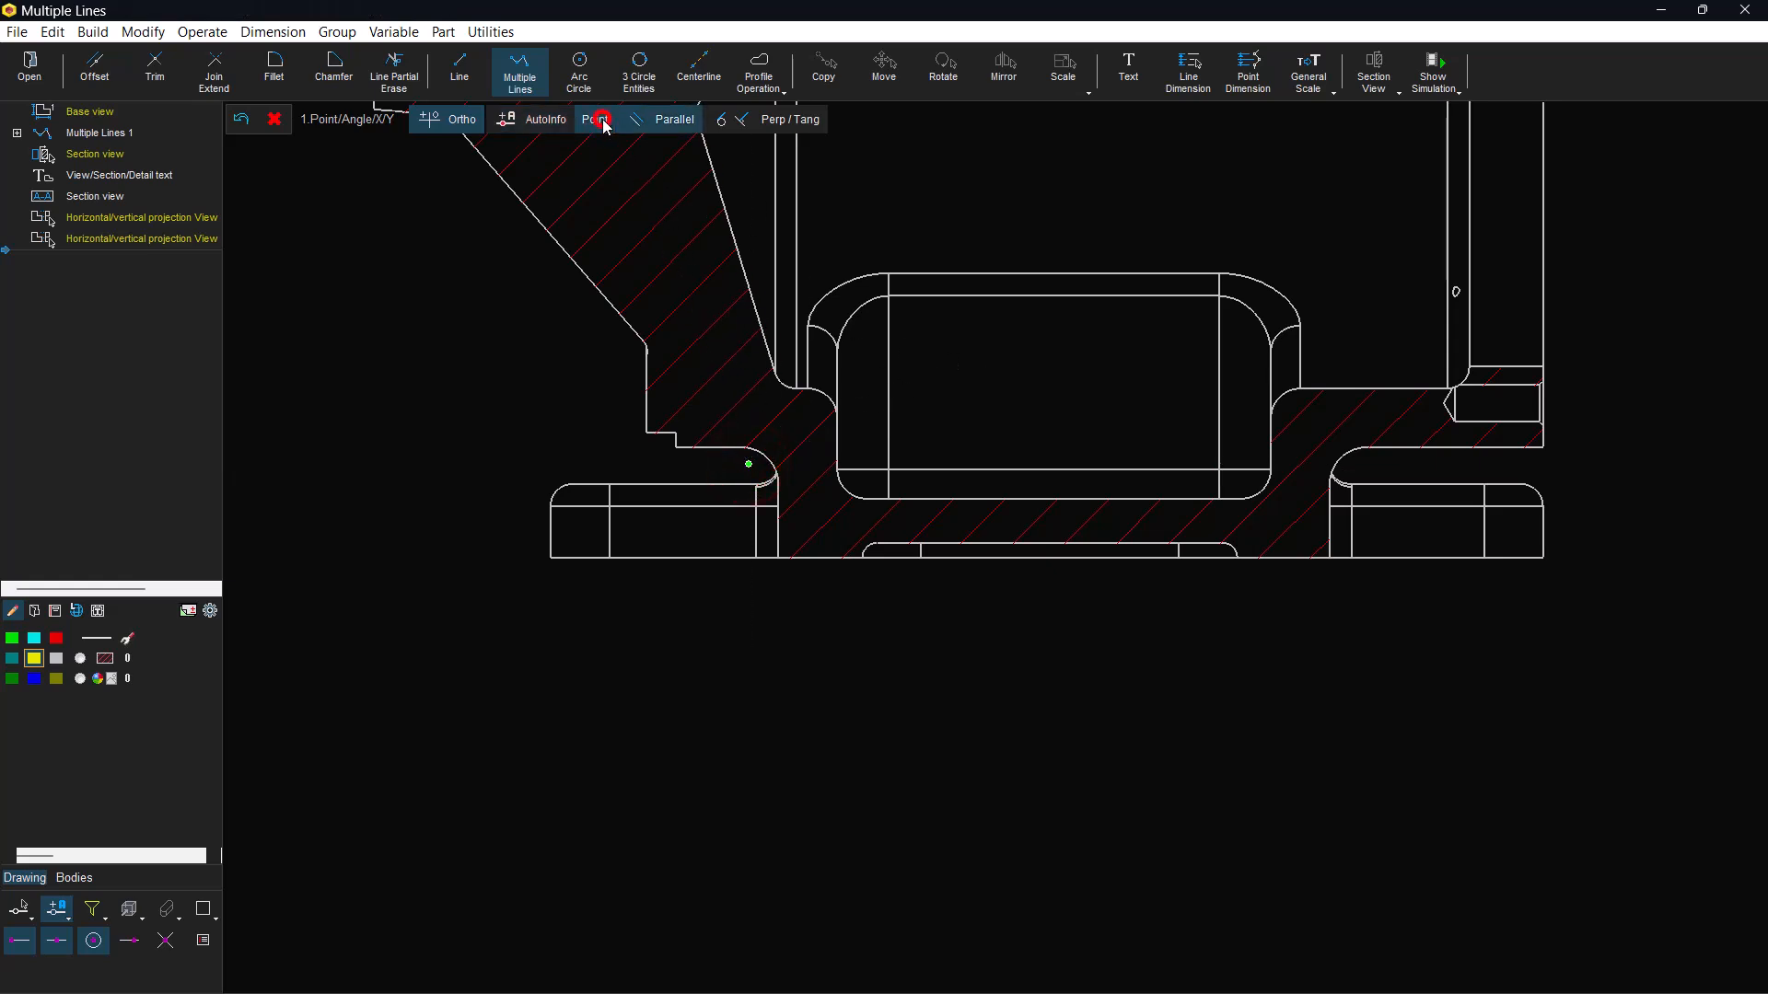
{"action": "left_click", "coordinate": [1412, 465]}
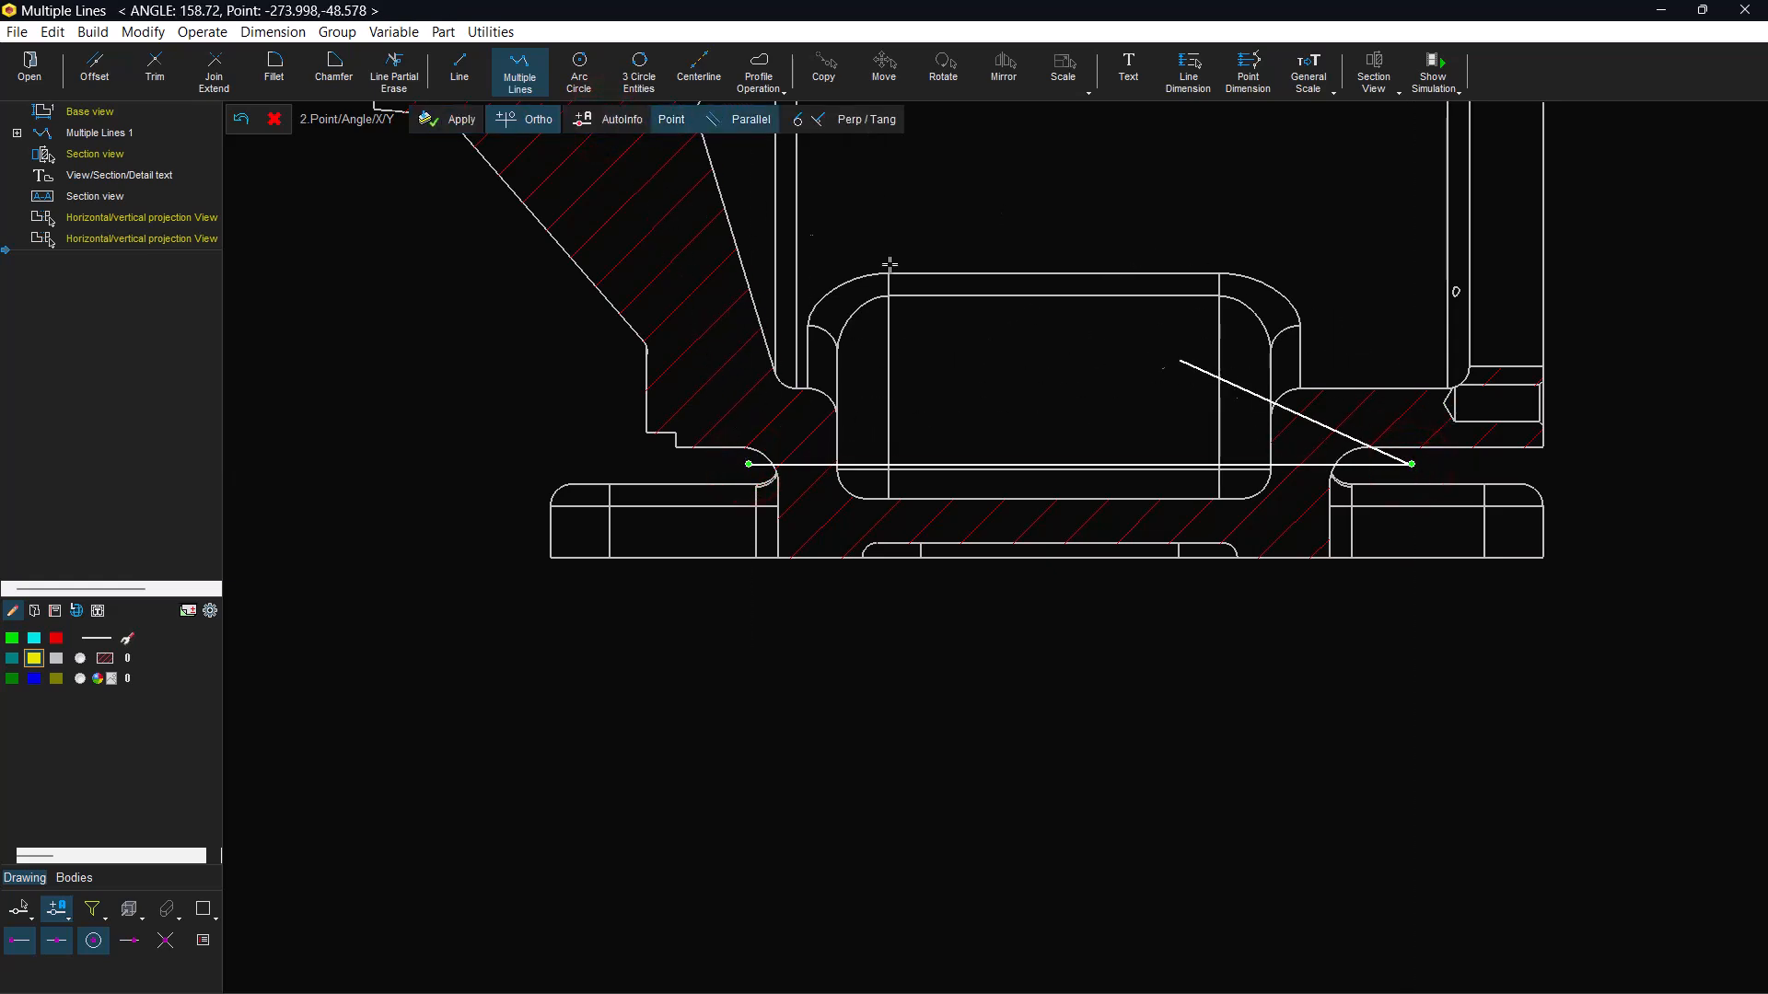
{"action": "left_click", "coordinate": [459, 119]}
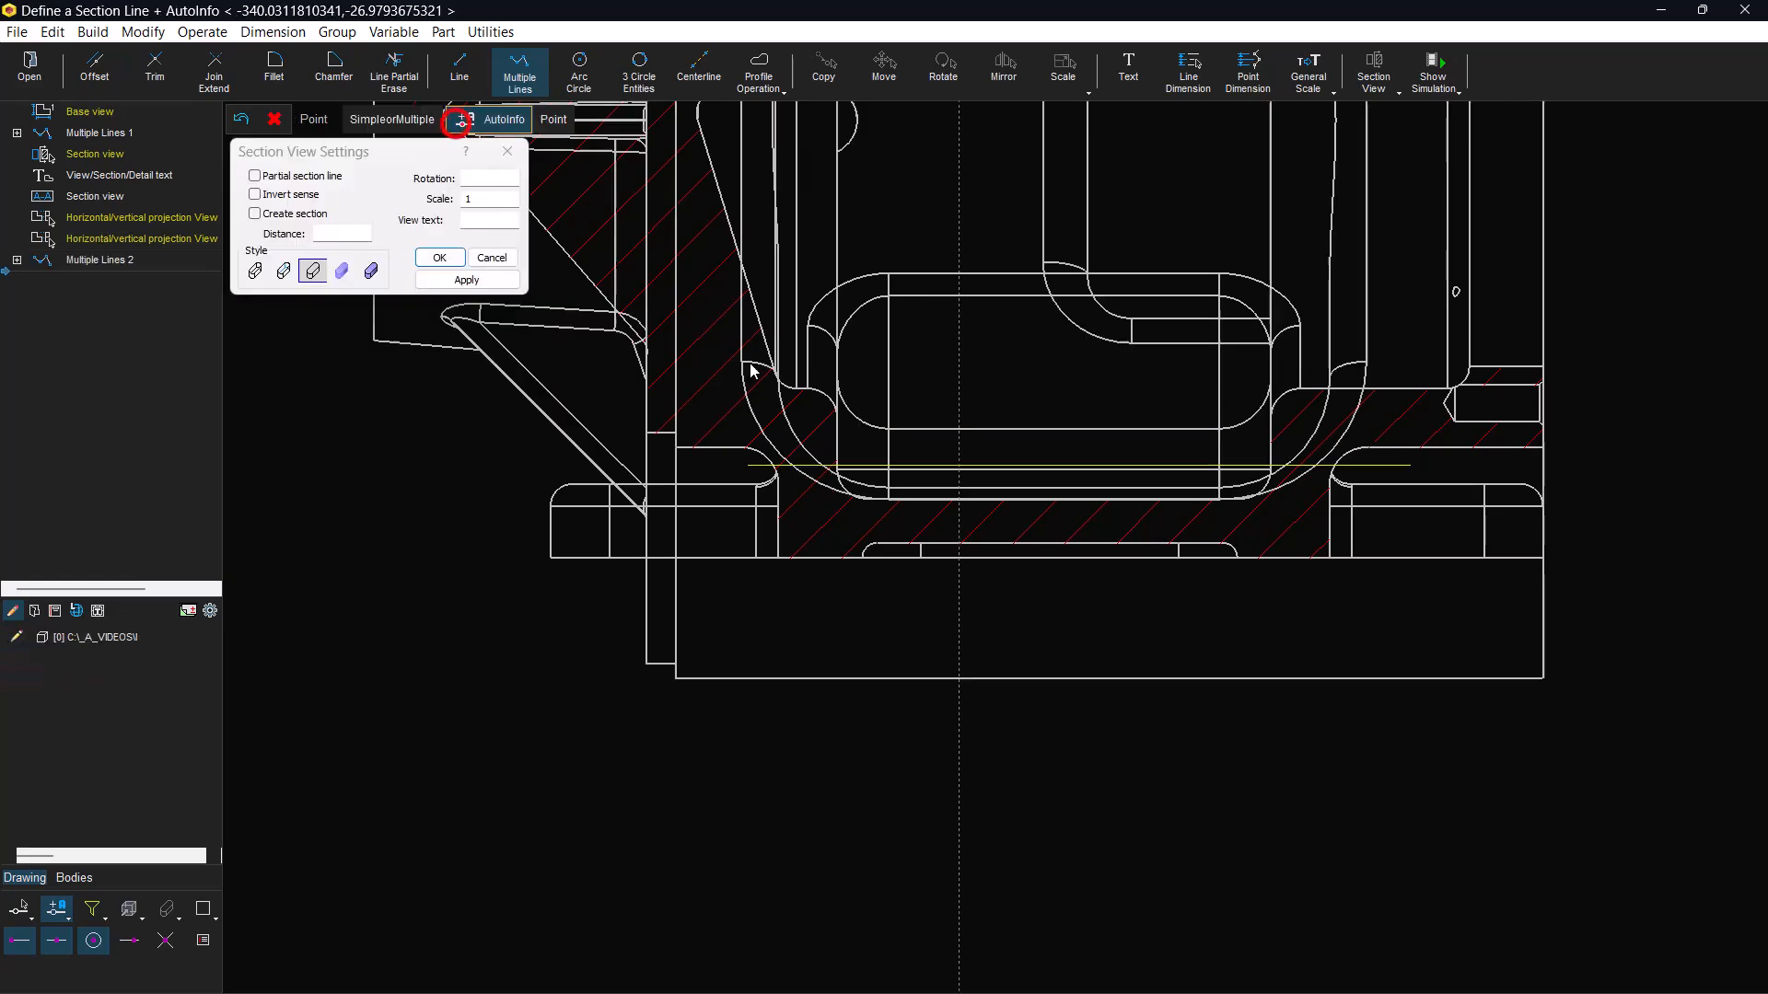
- Set the new section's view text to B and place the section view below the projected top view
{"action": "left_click", "coordinate": [479, 220]}
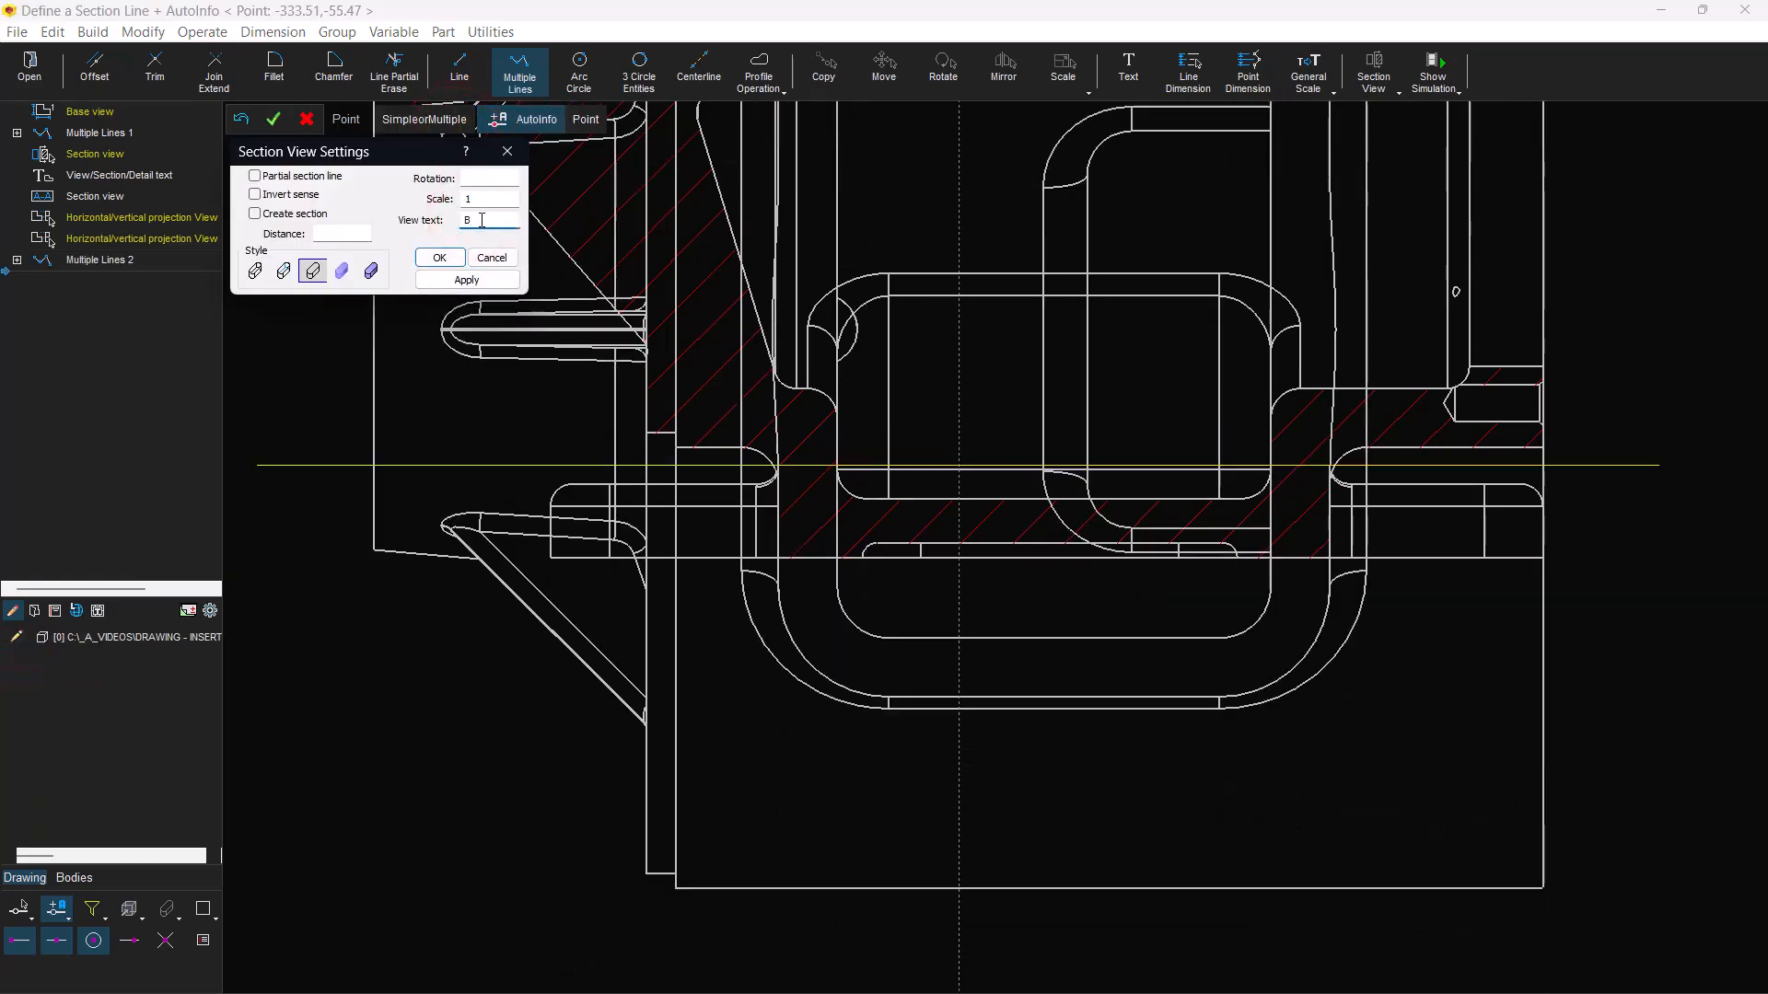
{"action": "left_click", "coordinate": [466, 279]}
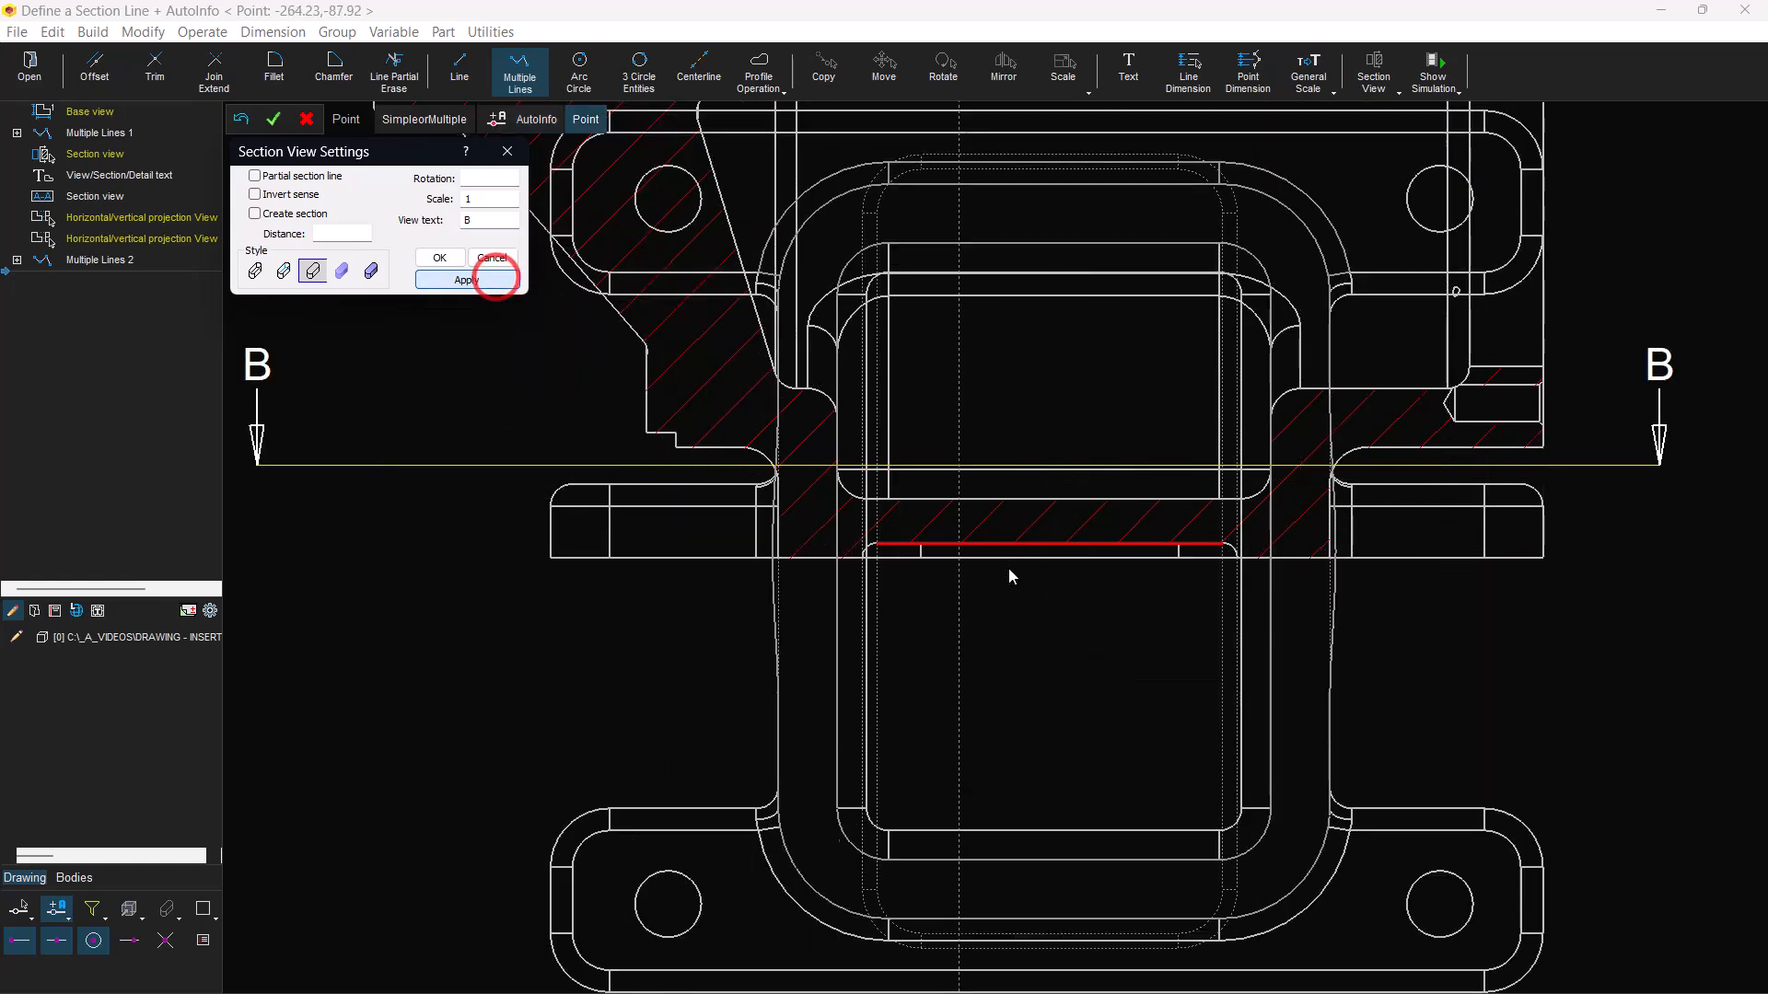
{"action": "scroll", "coordinate": [1013, 566], "scroll_direction": "down", "scroll_amount": 5}
{"action": "scroll", "coordinate": [967, 667], "scroll_direction": "down", "scroll_amount": 3}
{"action": "mouse_move", "coordinate": [1002, 706]}
{"action": "middle_mouse_down"}
{"action": "mouse_move", "coordinate": [1030, 659]}
{"action": "mouse_move", "coordinate": [1042, 354]}
{"action": "middle_mouse_up"}
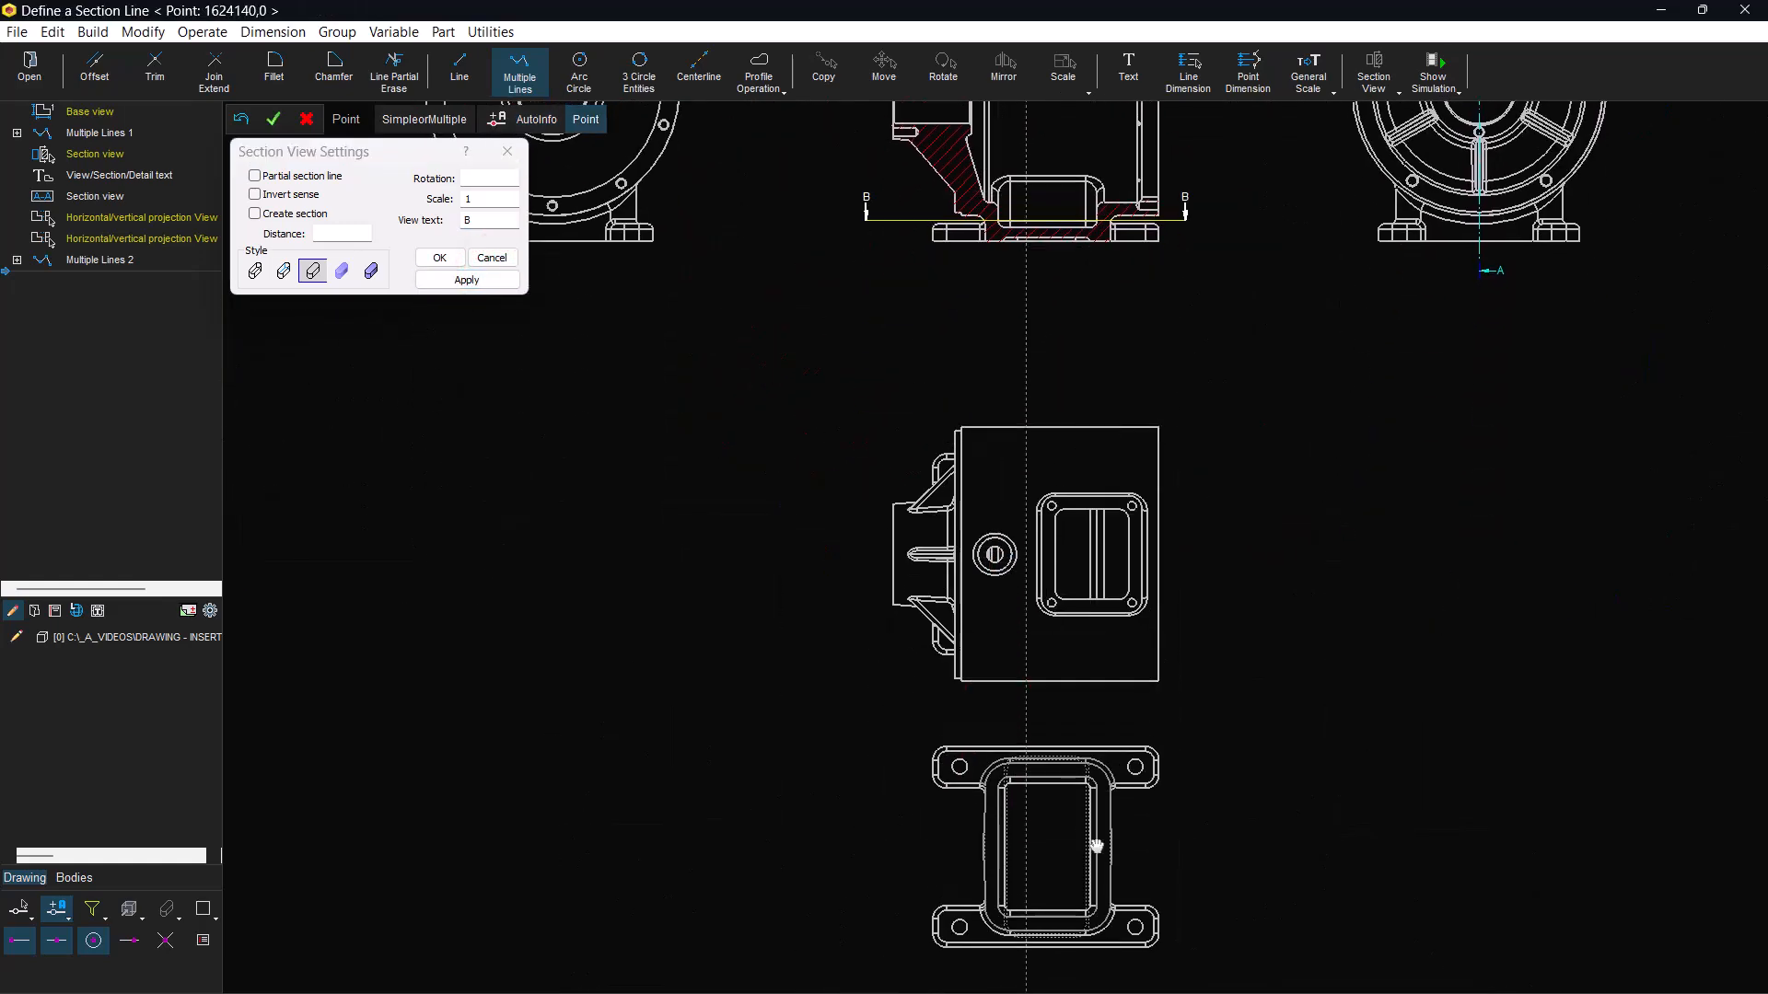
{"action": "left_click", "coordinate": [1096, 845]}
{"action": "left_click", "coordinate": [1177, 975]}
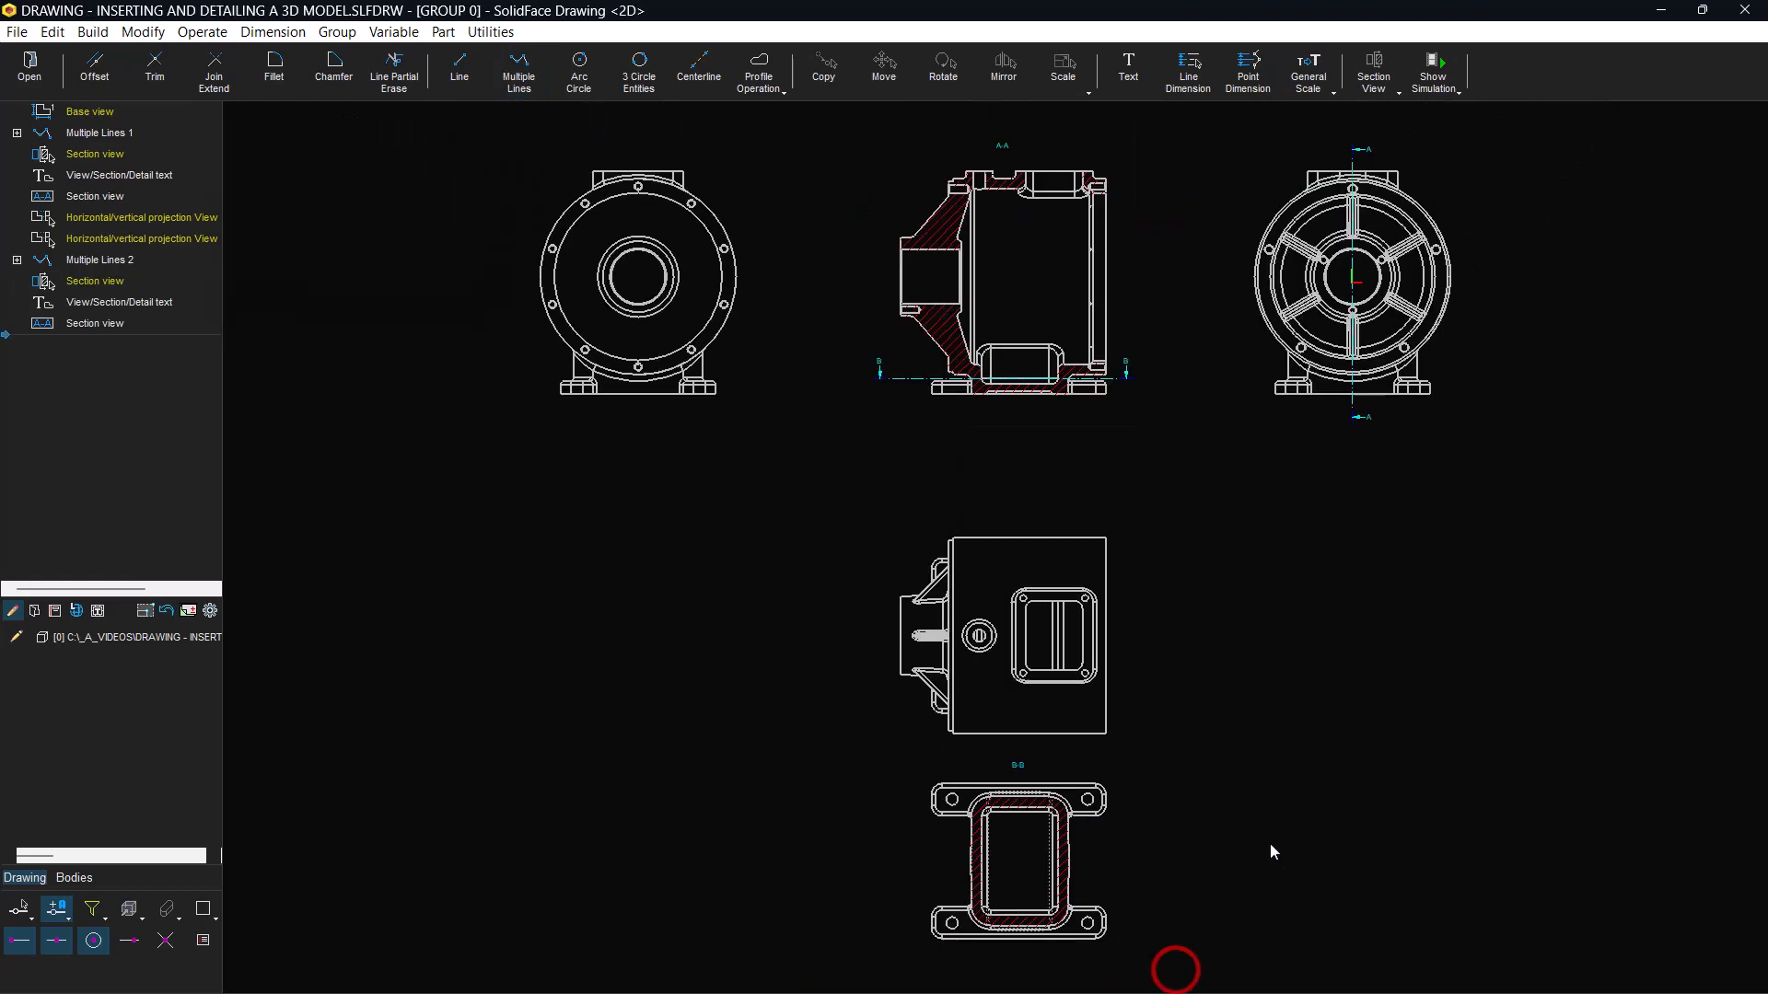
- Break the alignment of section view B-B and move it to the left of the projected top view, below the left projection
{"action": "double_click", "coordinate": [1094, 830]}
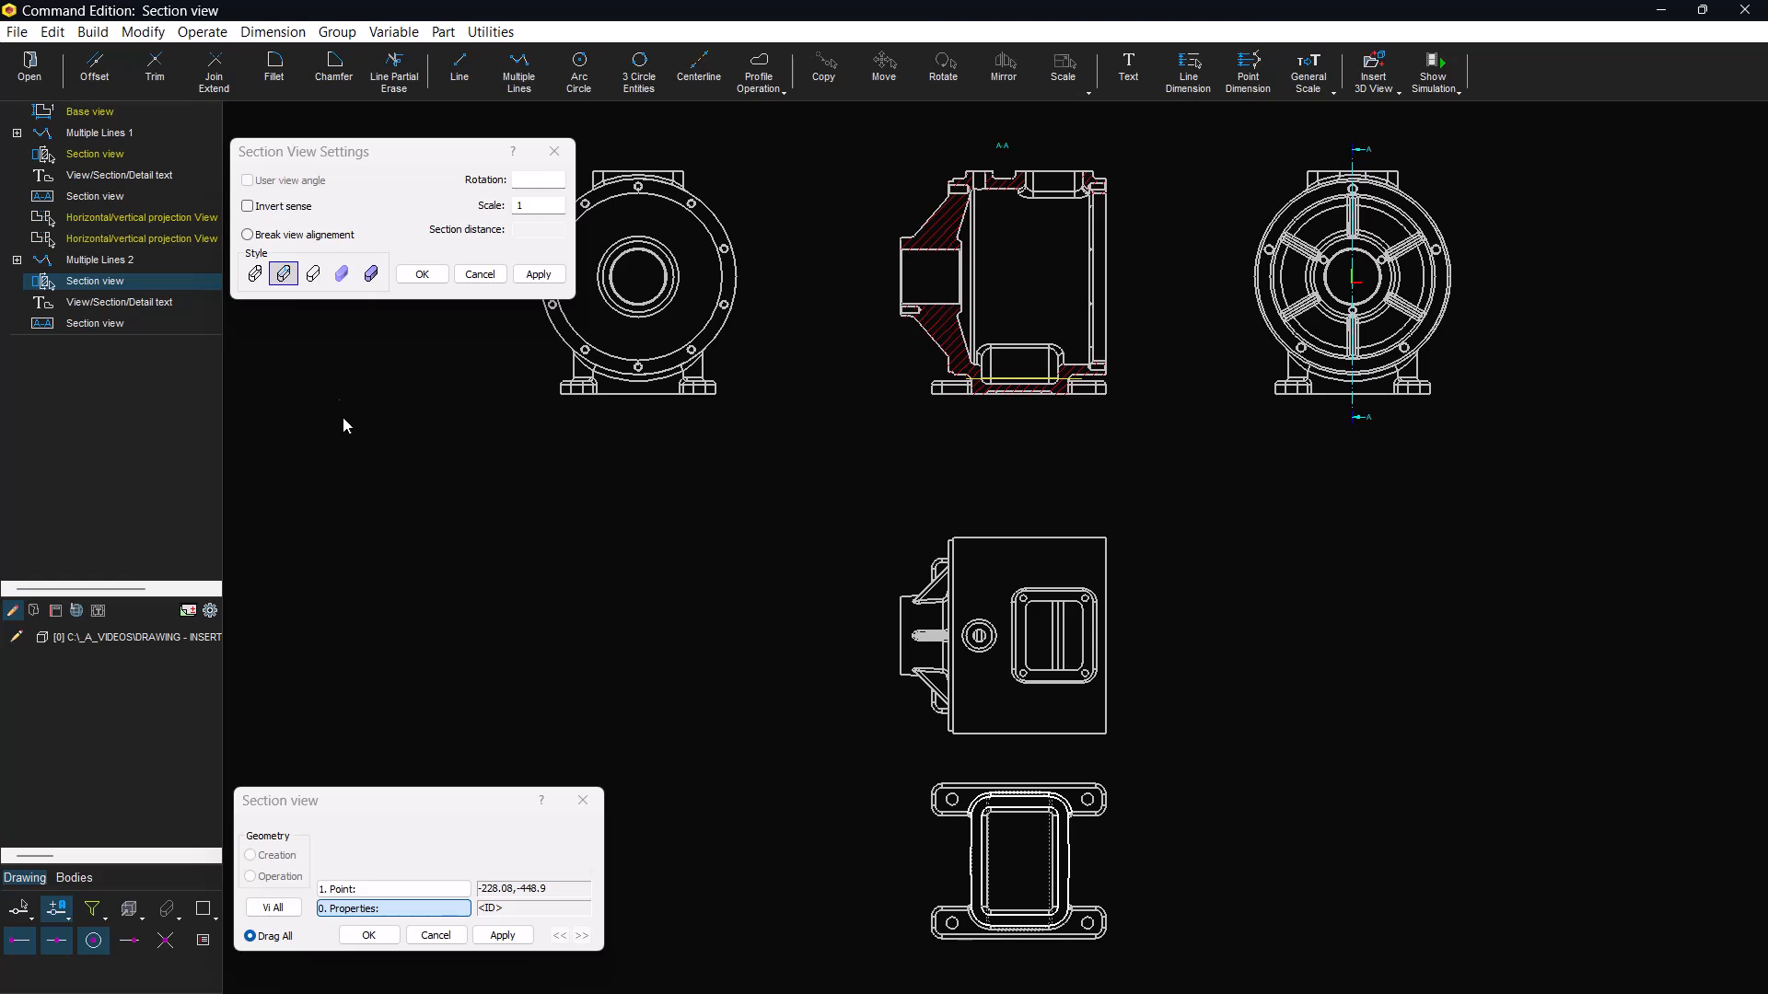
{"action": "left_click", "coordinate": [247, 235]}
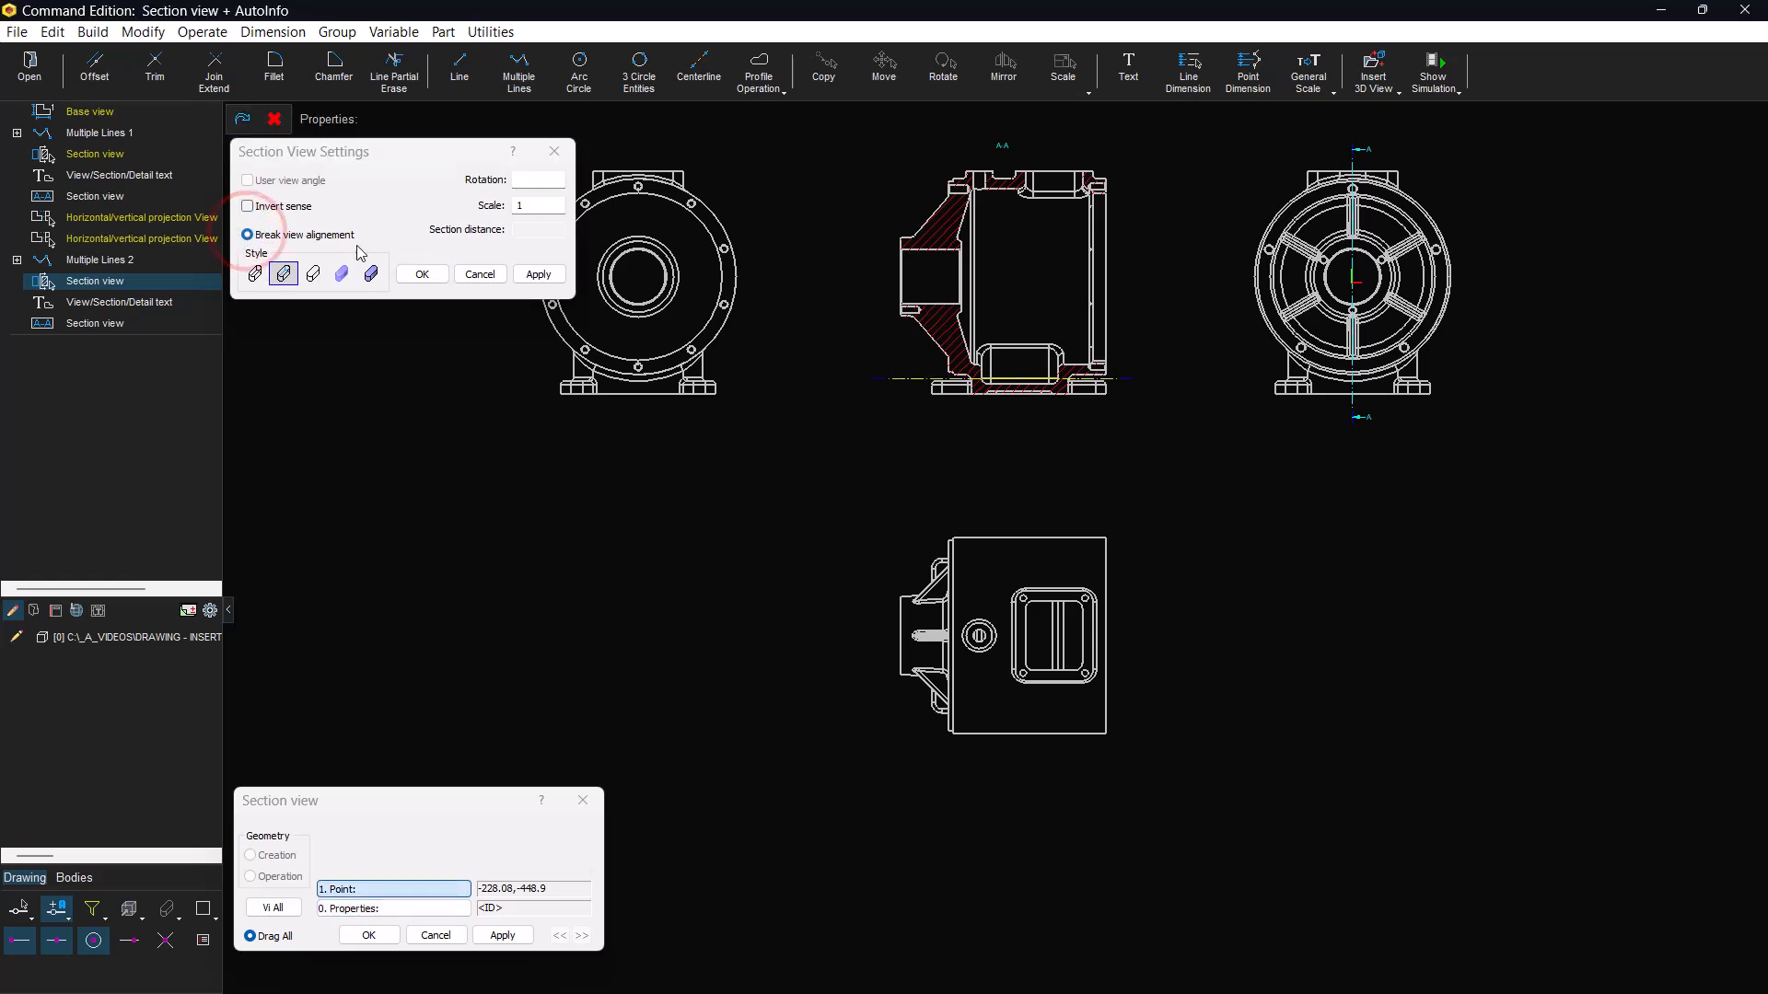
{"action": "left_click", "coordinate": [539, 273]}
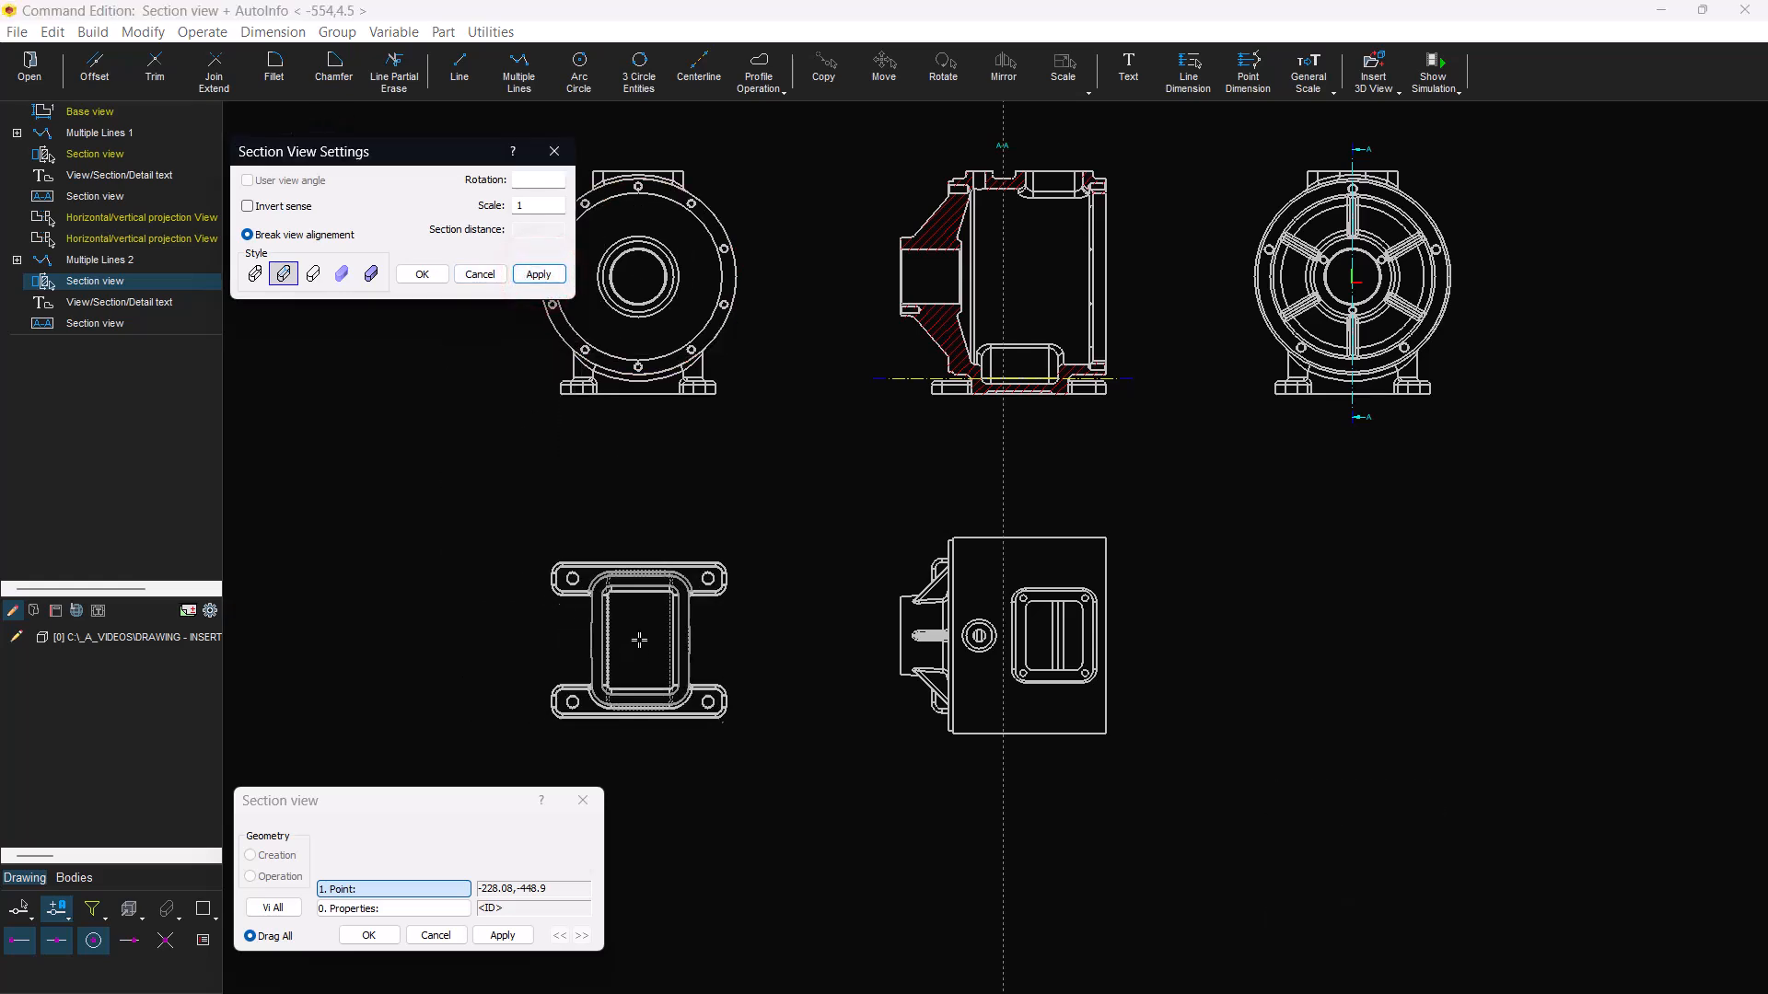
{"action": "left_click", "coordinate": [634, 641]}
{"action": "left_click", "coordinate": [493, 938]}
{"action": "left_click", "coordinate": [371, 934]}
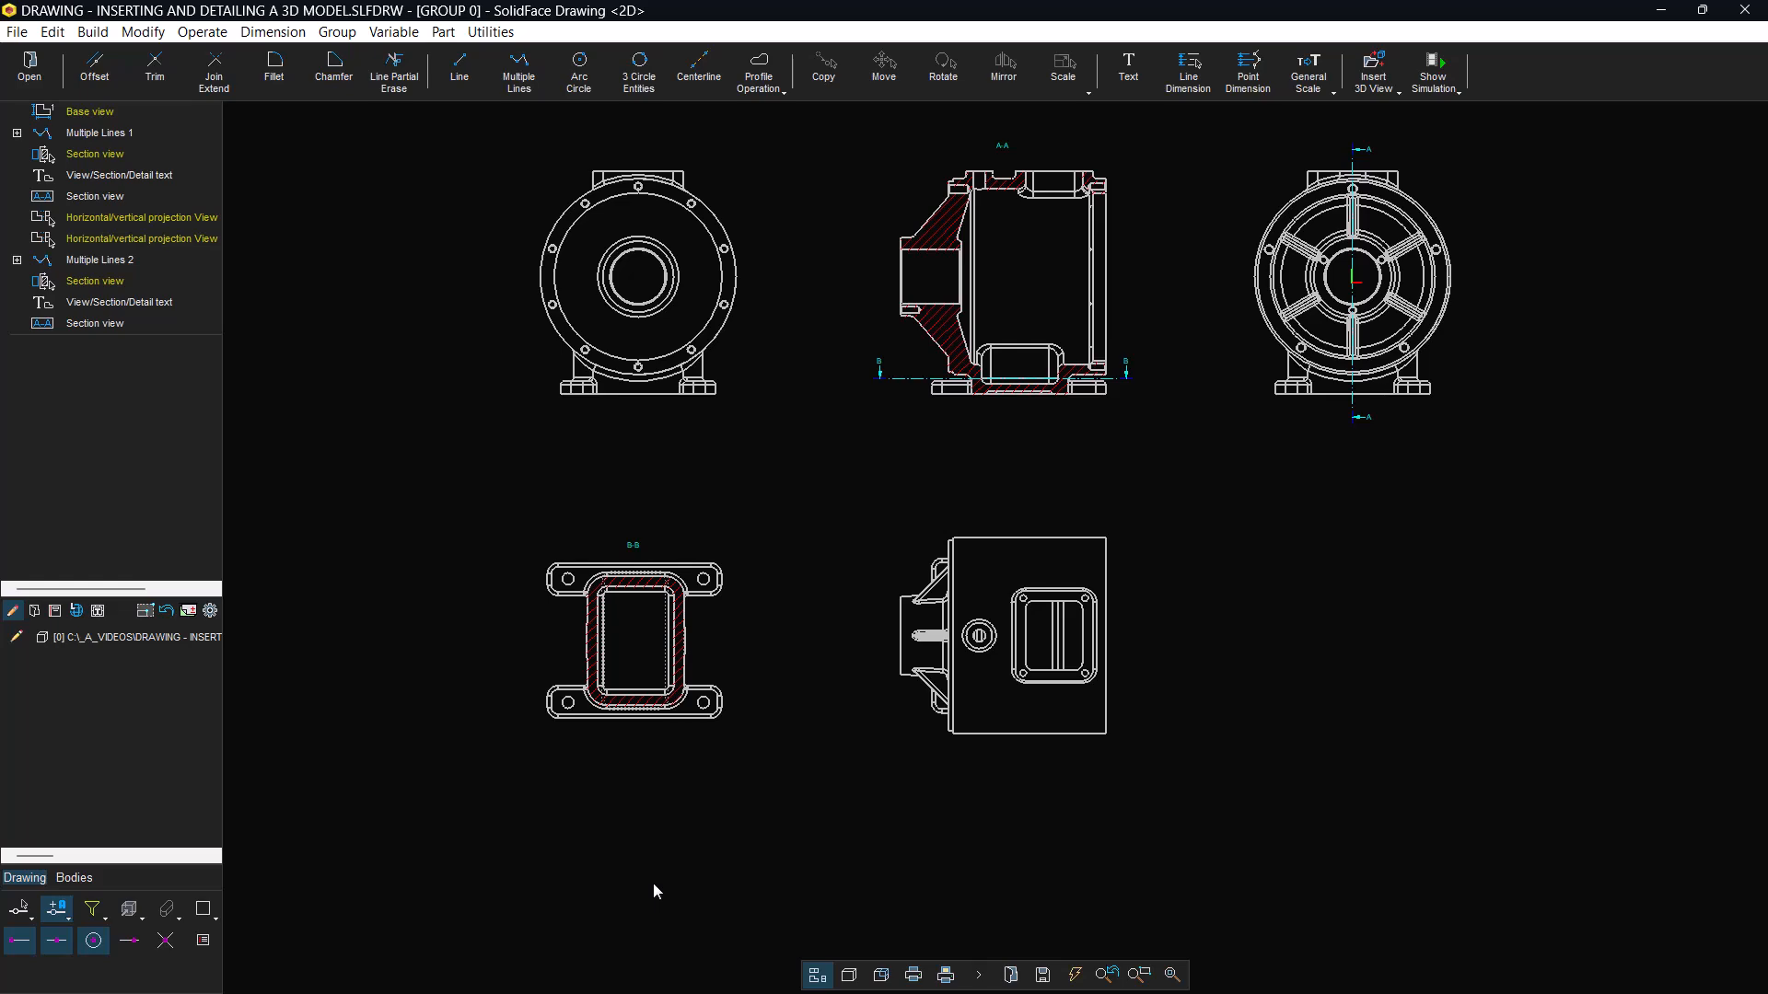
{"action": "scroll", "coordinate": [653, 884], "scroll_direction": "down", "scroll_amount": 1}
{"action": "middle_click_drag", "start_coordinate": [654, 884], "coordinate": [642, 904]}
{"action": "left_click", "coordinate": [1172, 976]}
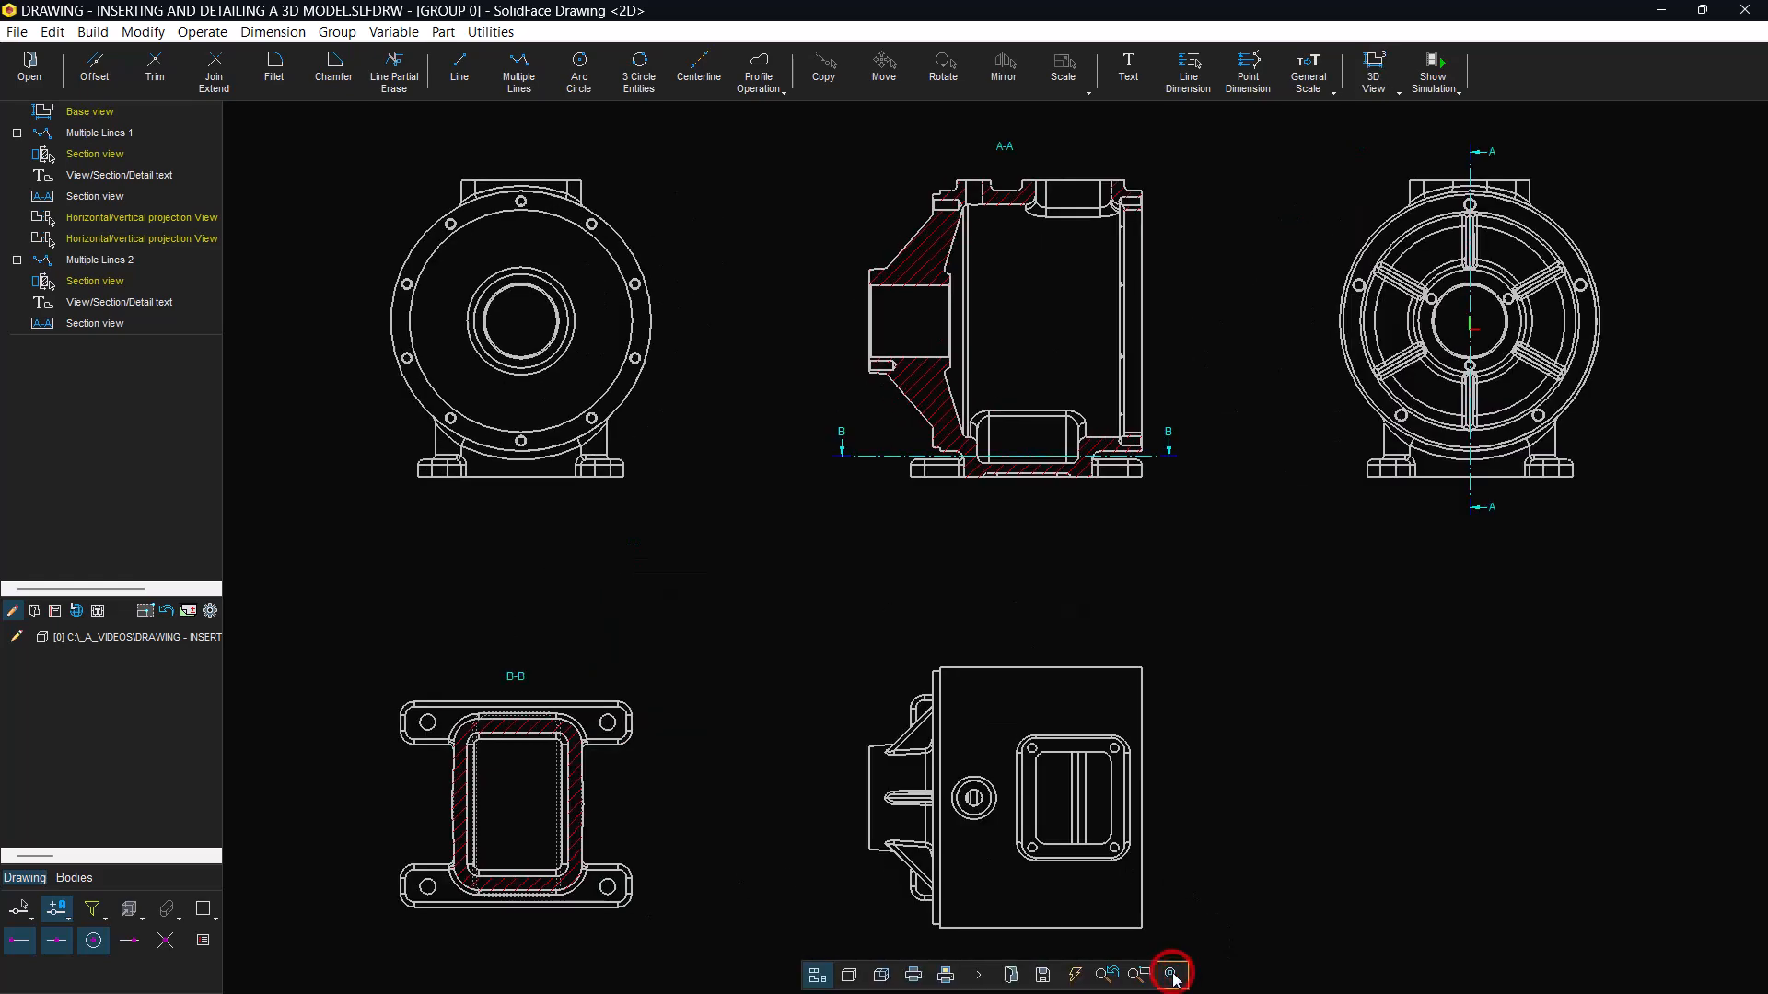
- Insert an isometric base view shaded with edges at scale 0.8, placed below the original base view
{"action": "left_click", "coordinate": [1377, 93]}
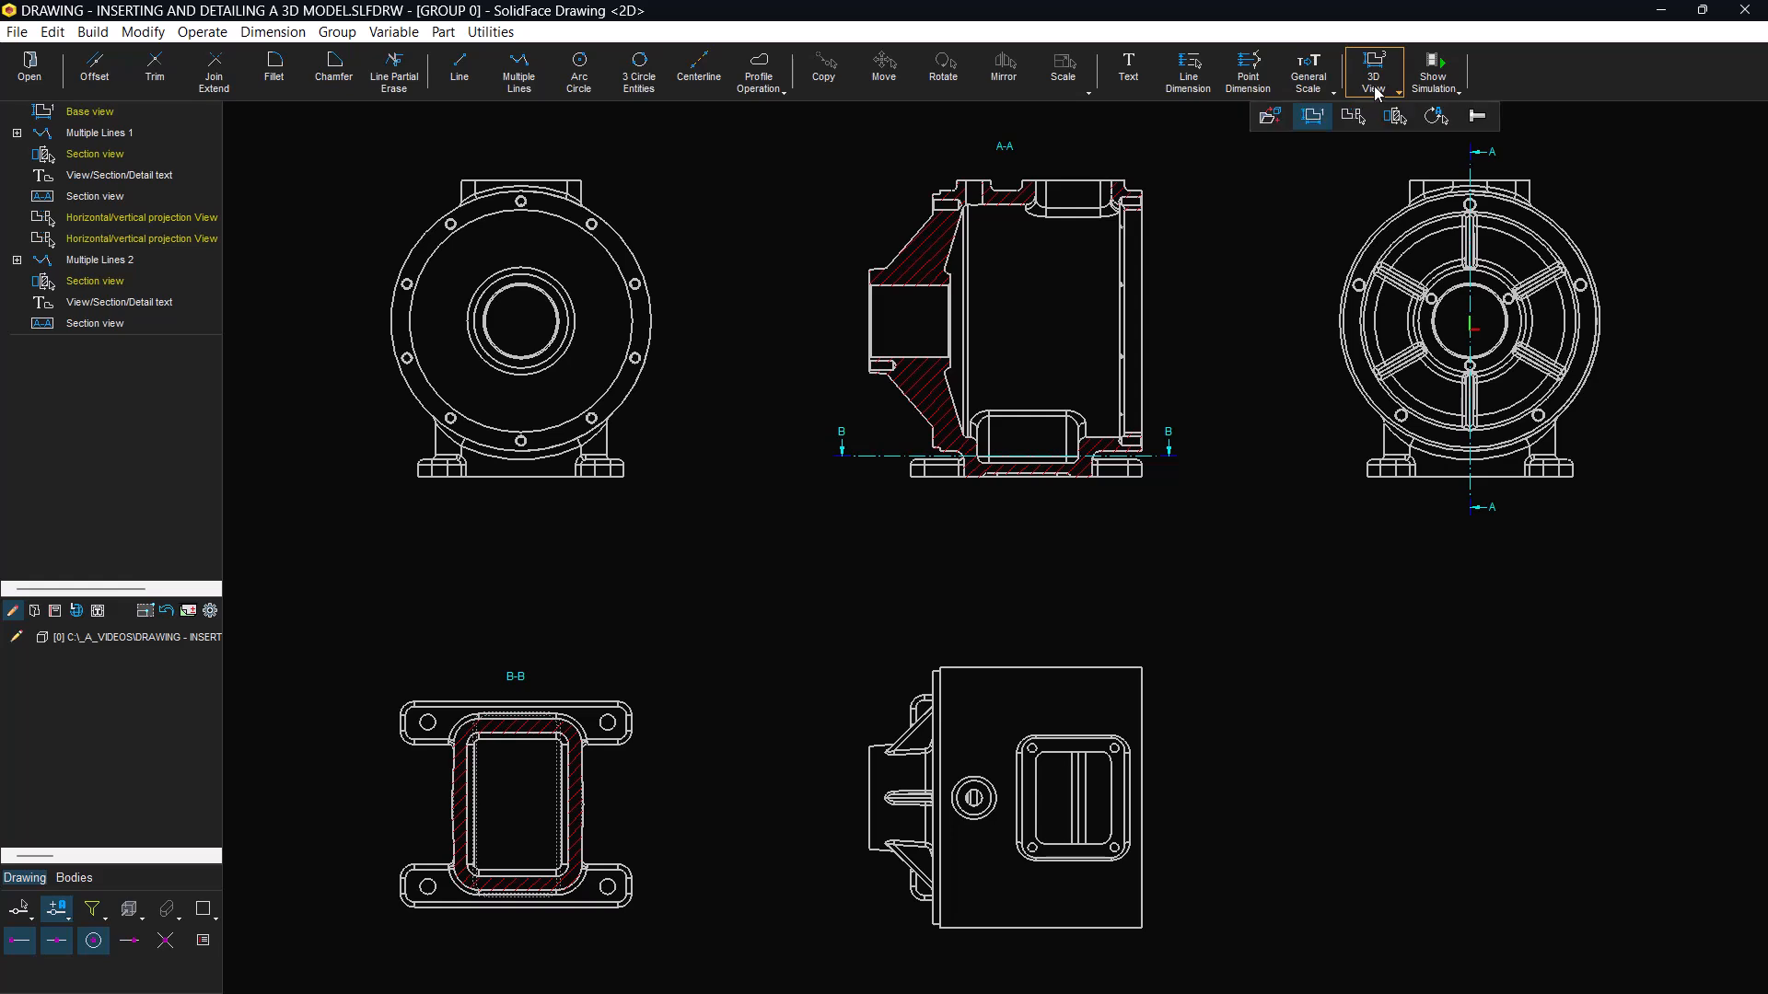
{"action": "left_click", "coordinate": [1313, 116]}
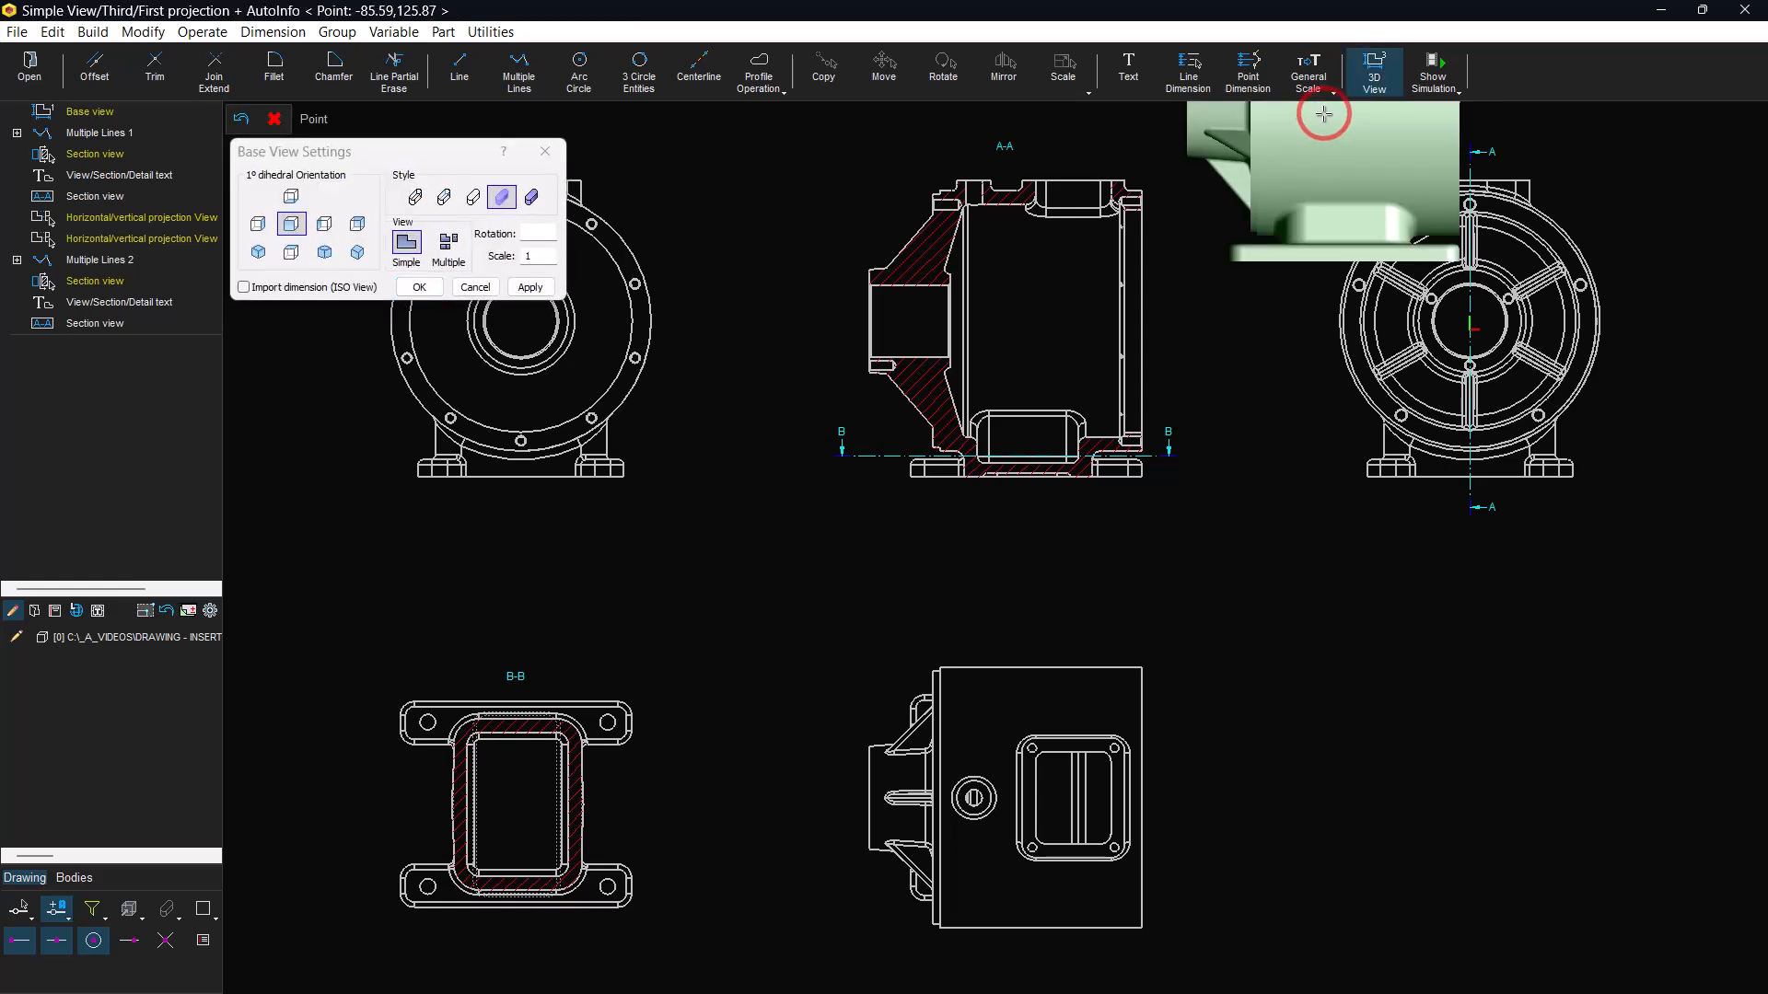
{"action": "left_click", "coordinate": [531, 197]}
{"action": "left_click", "coordinate": [258, 252]}
{"action": "left_click", "coordinate": [521, 287]}
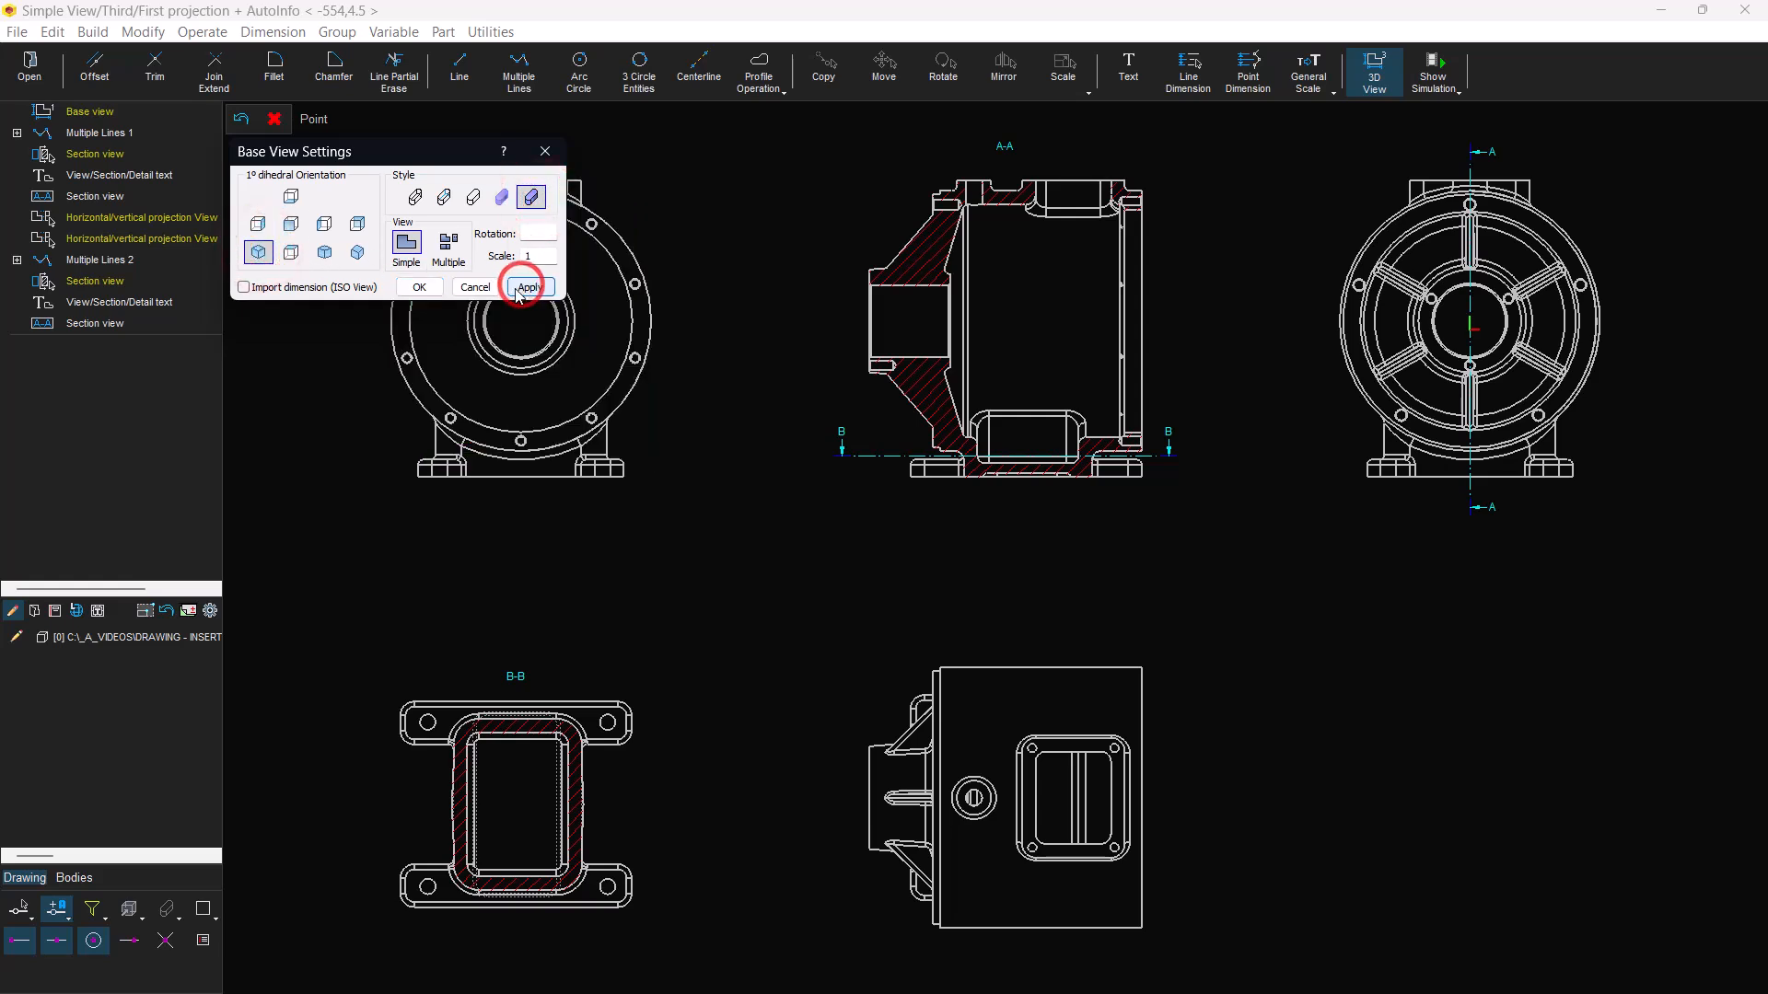
{"action": "double_click", "coordinate": [545, 256]}
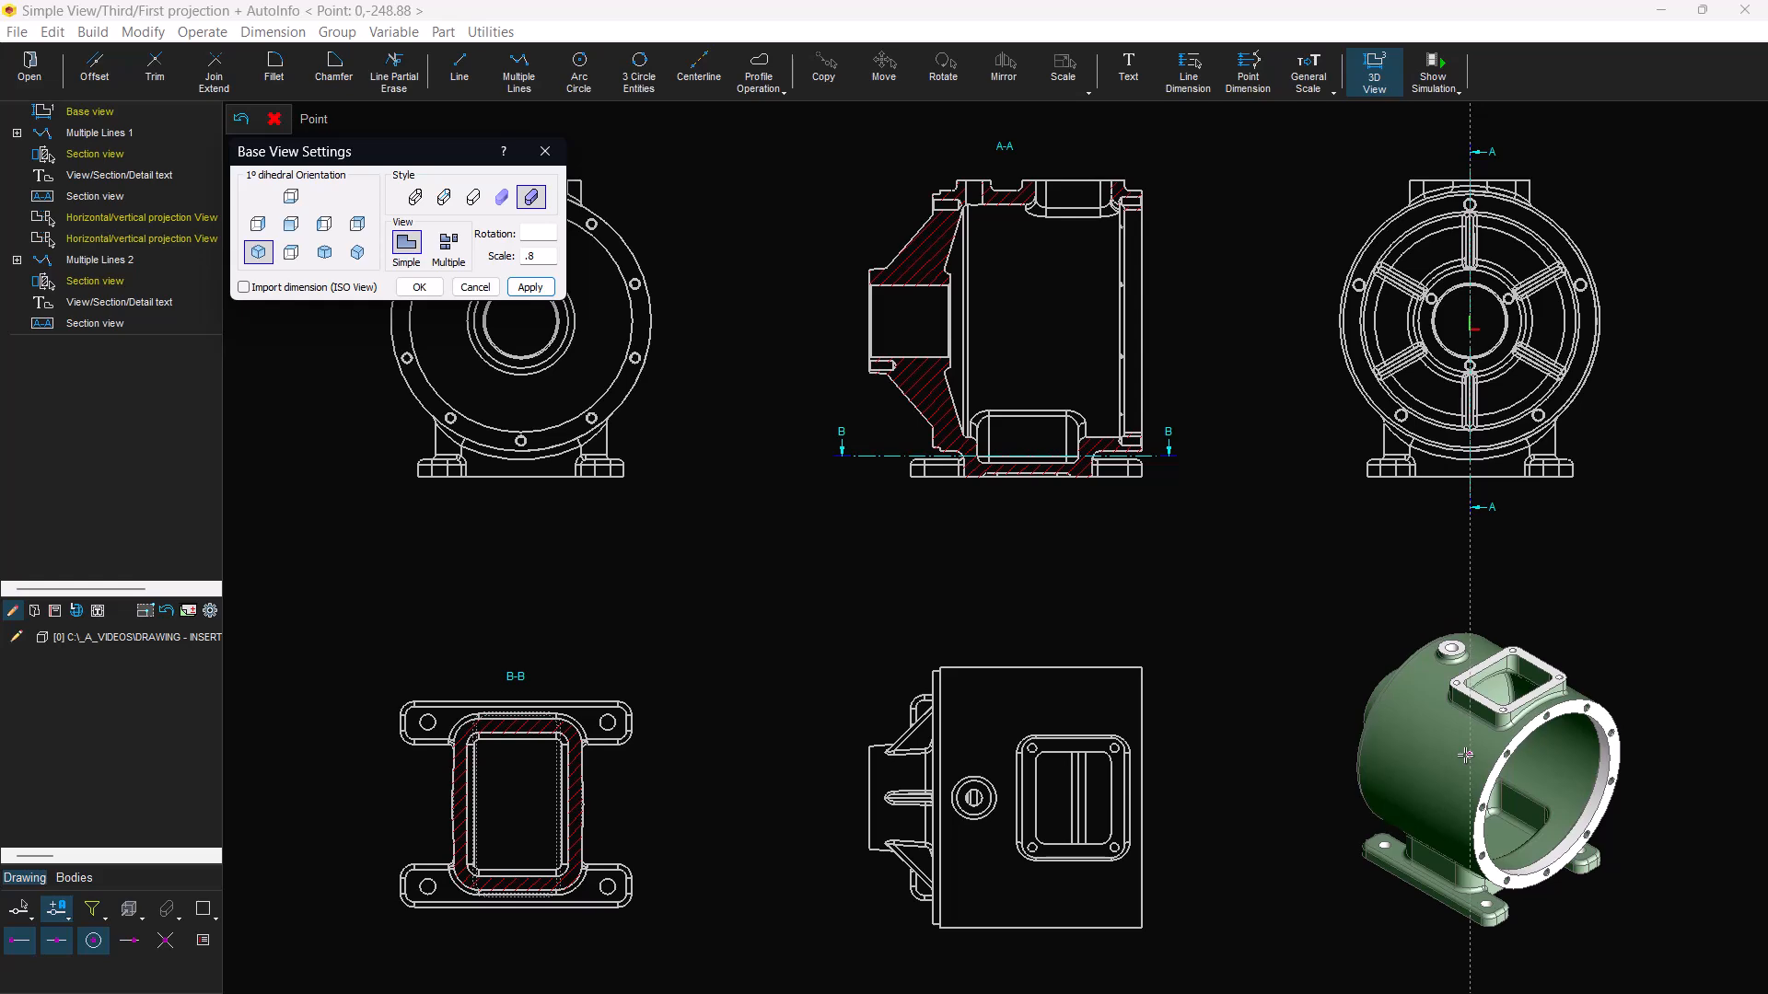
{"action": "left_click", "coordinate": [1465, 755]}
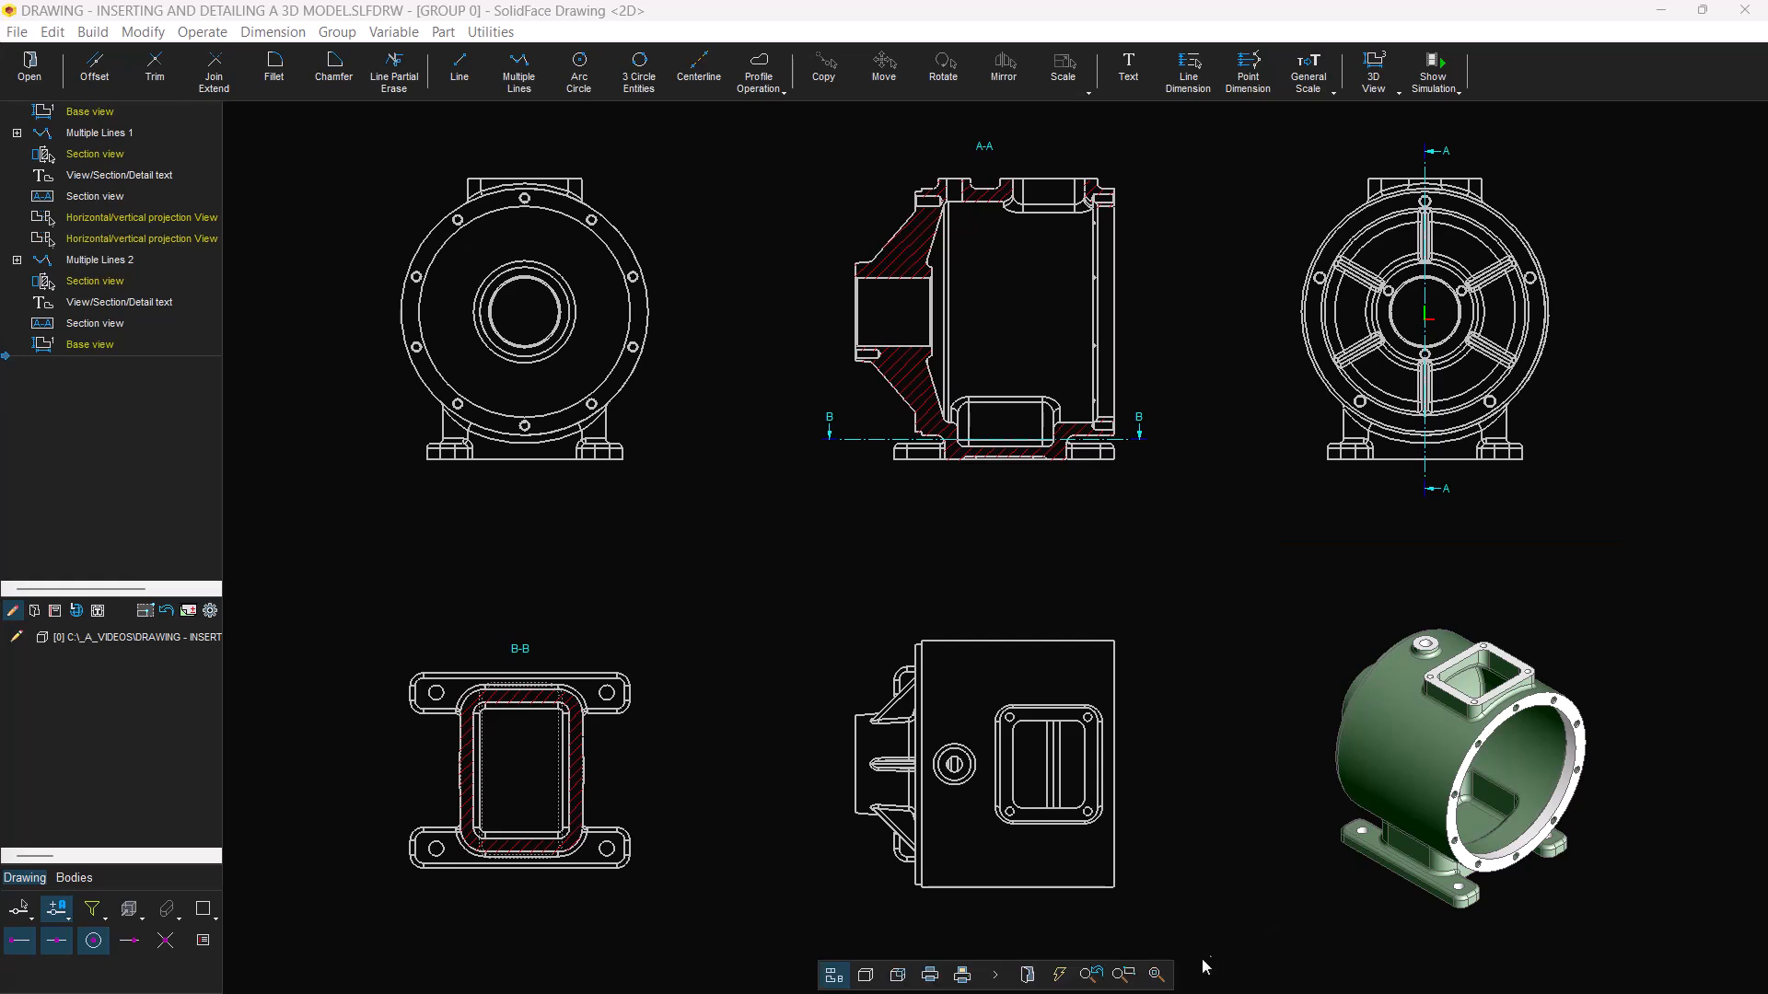
{"action": "left_click", "coordinate": [1156, 976]}
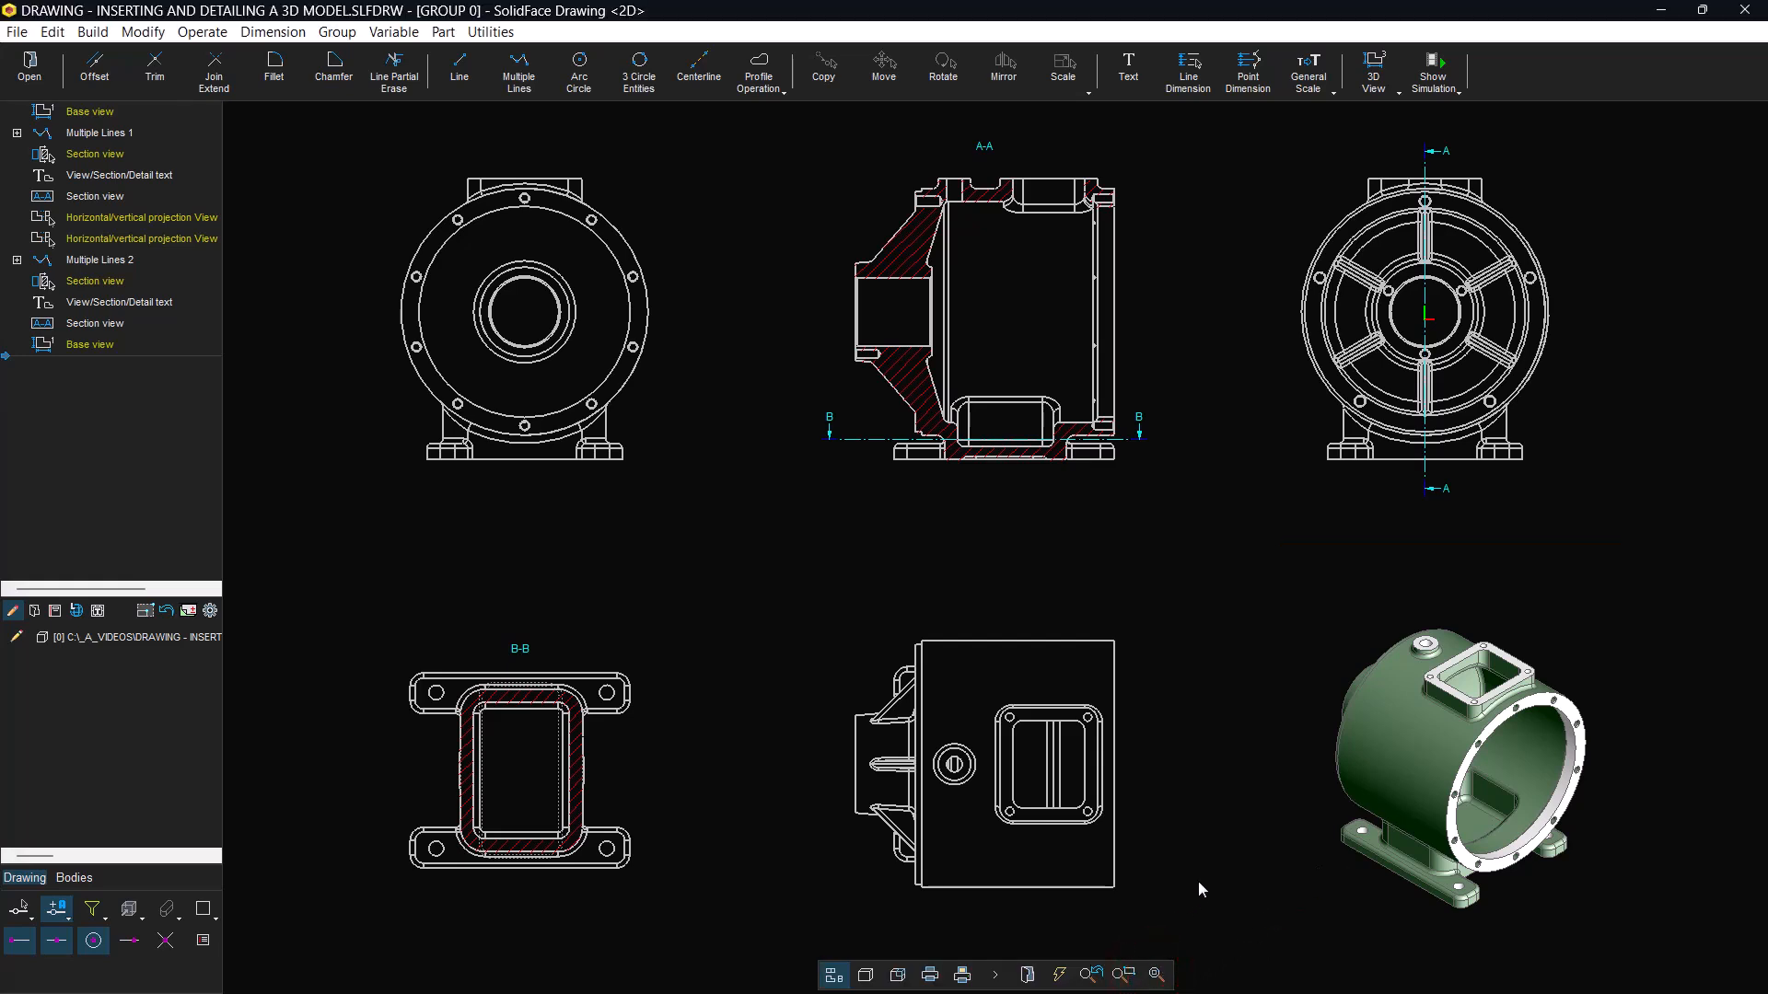
- Define a detail circle in section A-A around the small blind hole at the lower end of the hub face
{"action": "left_click", "coordinate": [986, 347]}
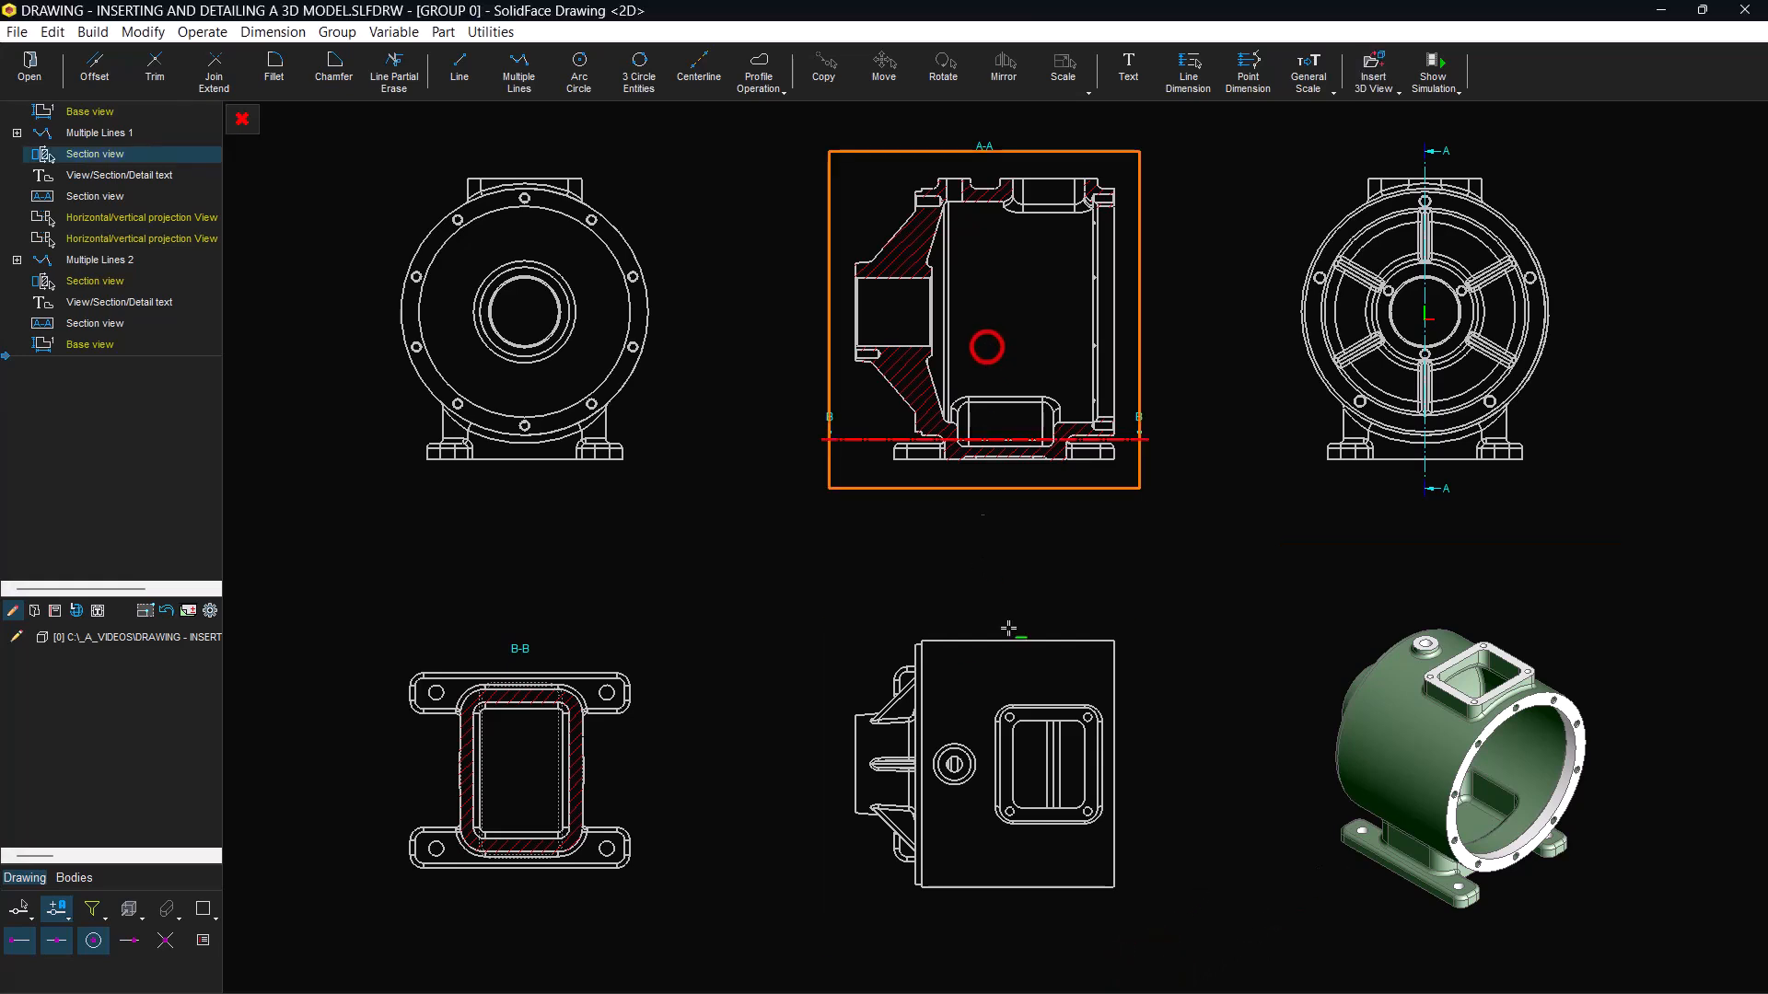
{"action": "left_click", "coordinate": [1108, 974]}
{"action": "left_click", "coordinate": [827, 384]}
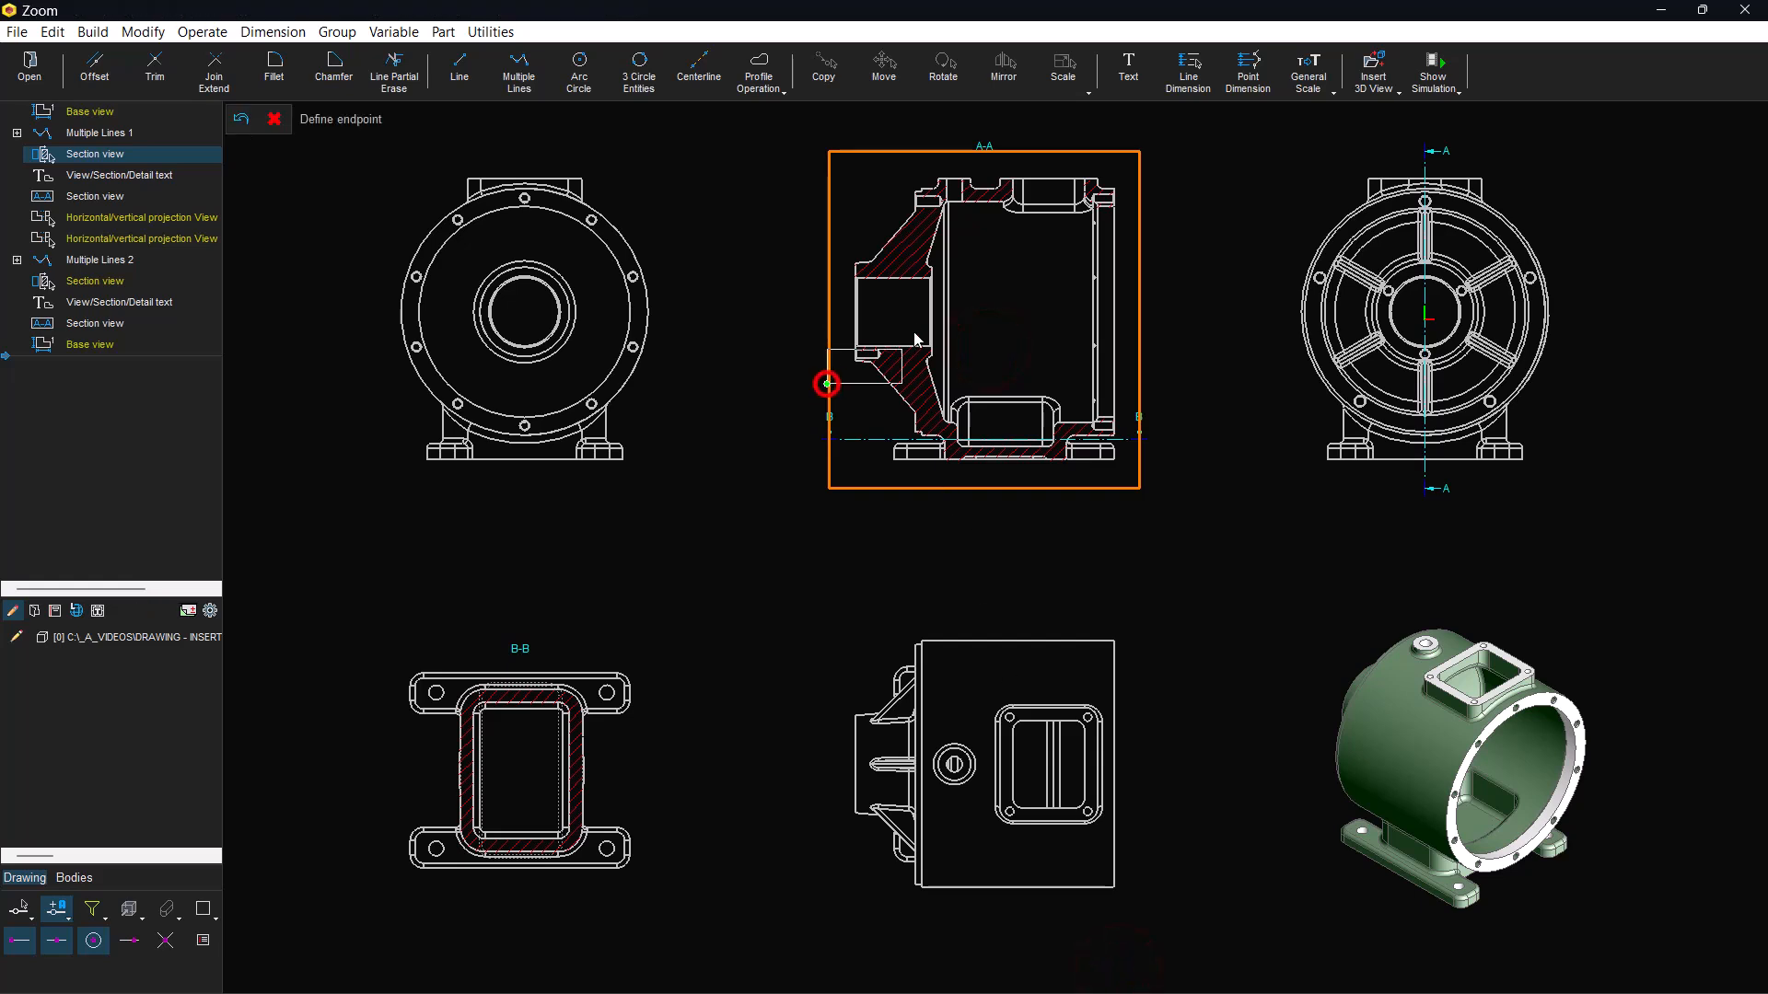
{"action": "left_click", "coordinate": [921, 318]}
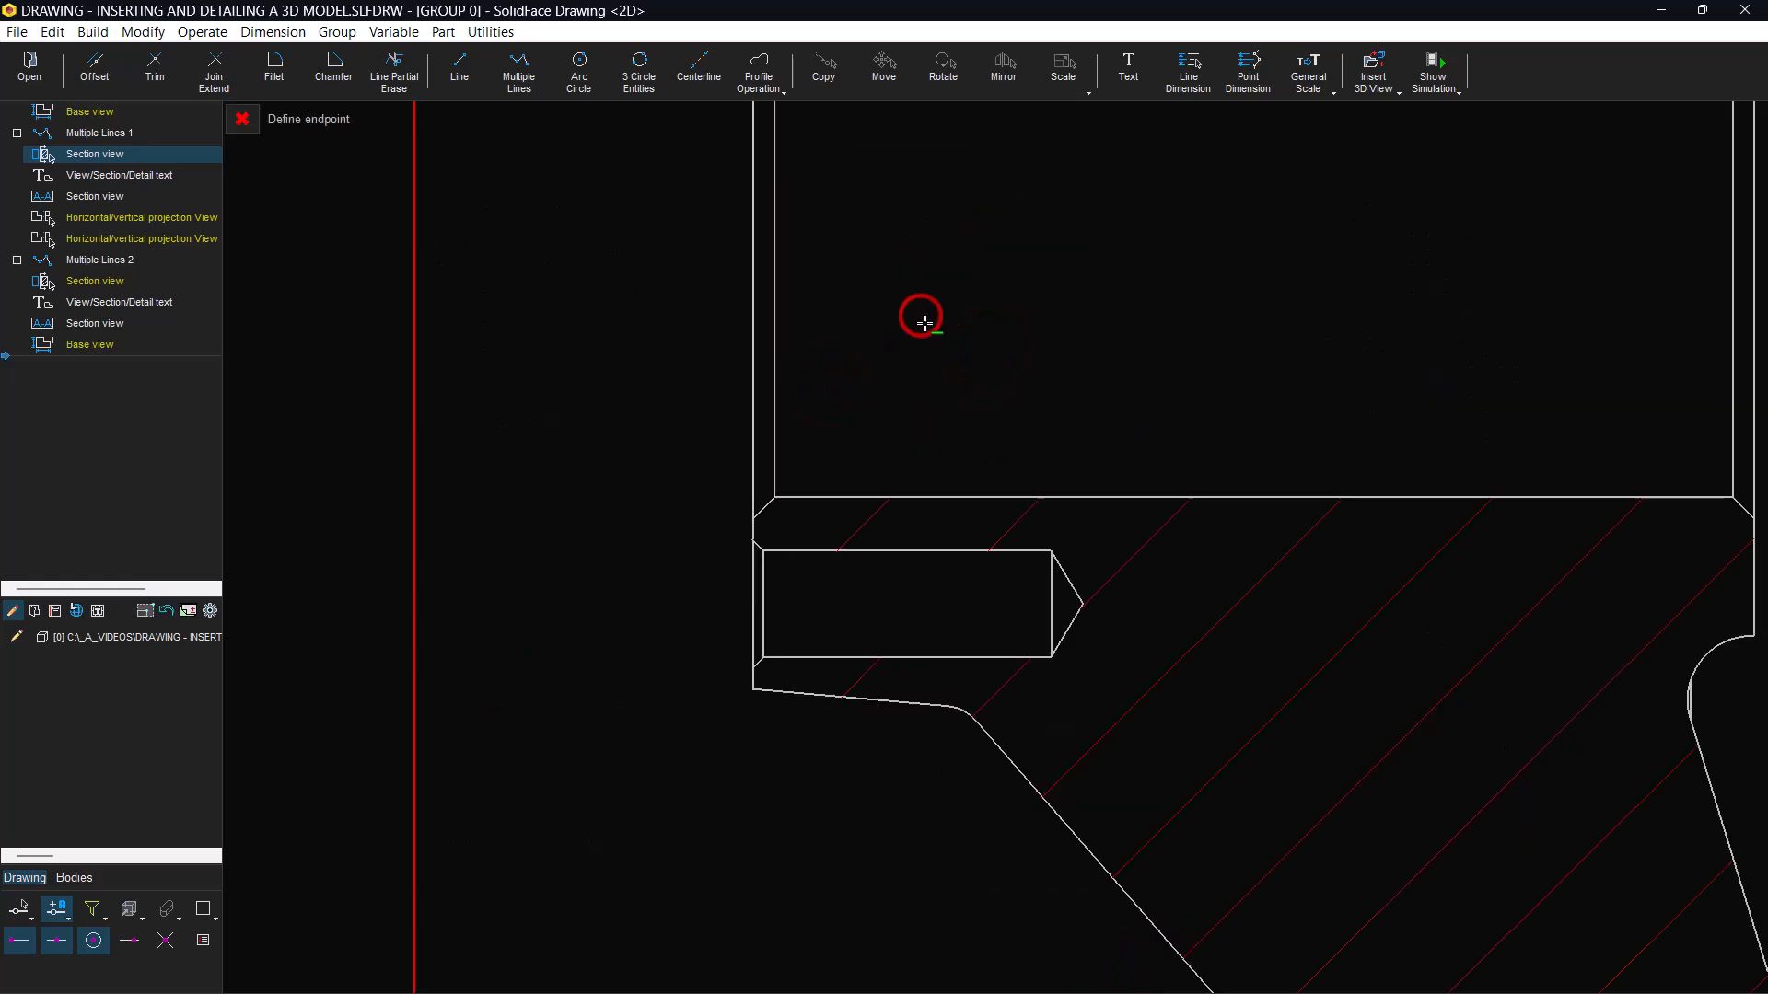
{"action": "left_click", "coordinate": [1371, 85]}
{"action": "left_click", "coordinate": [1429, 117]}
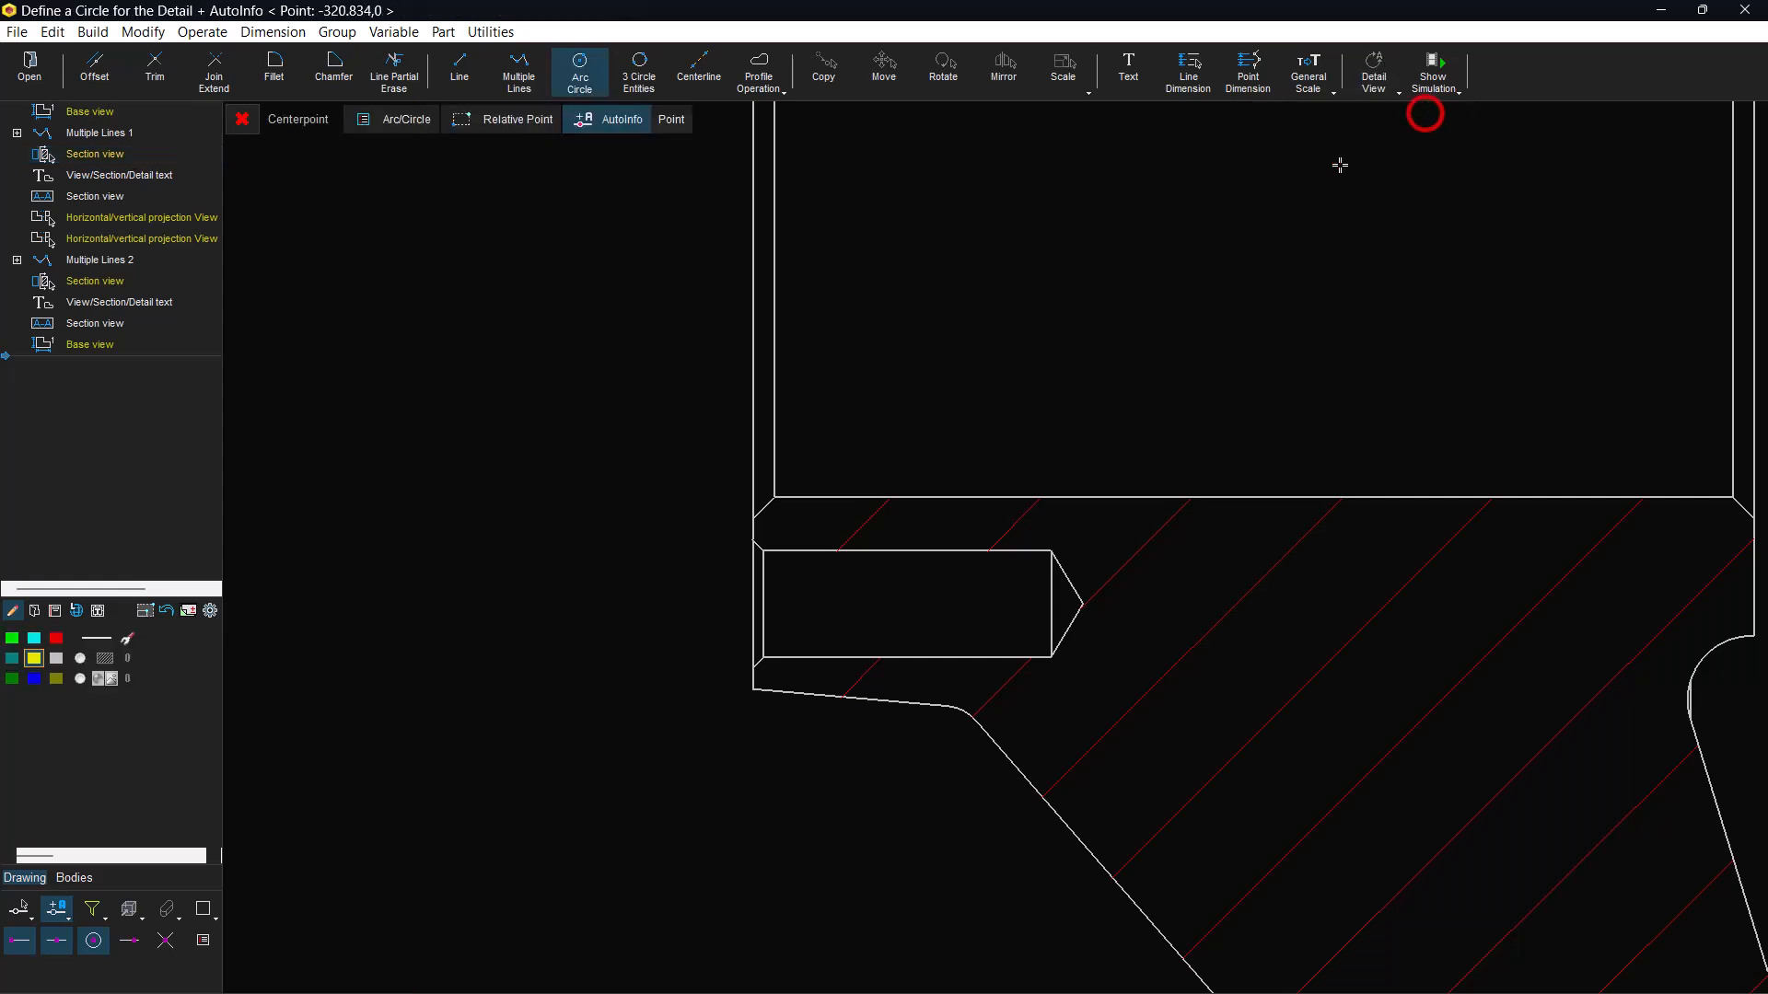
{"action": "left_click", "coordinate": [912, 605]}
{"action": "left_click", "coordinate": [1092, 525]}
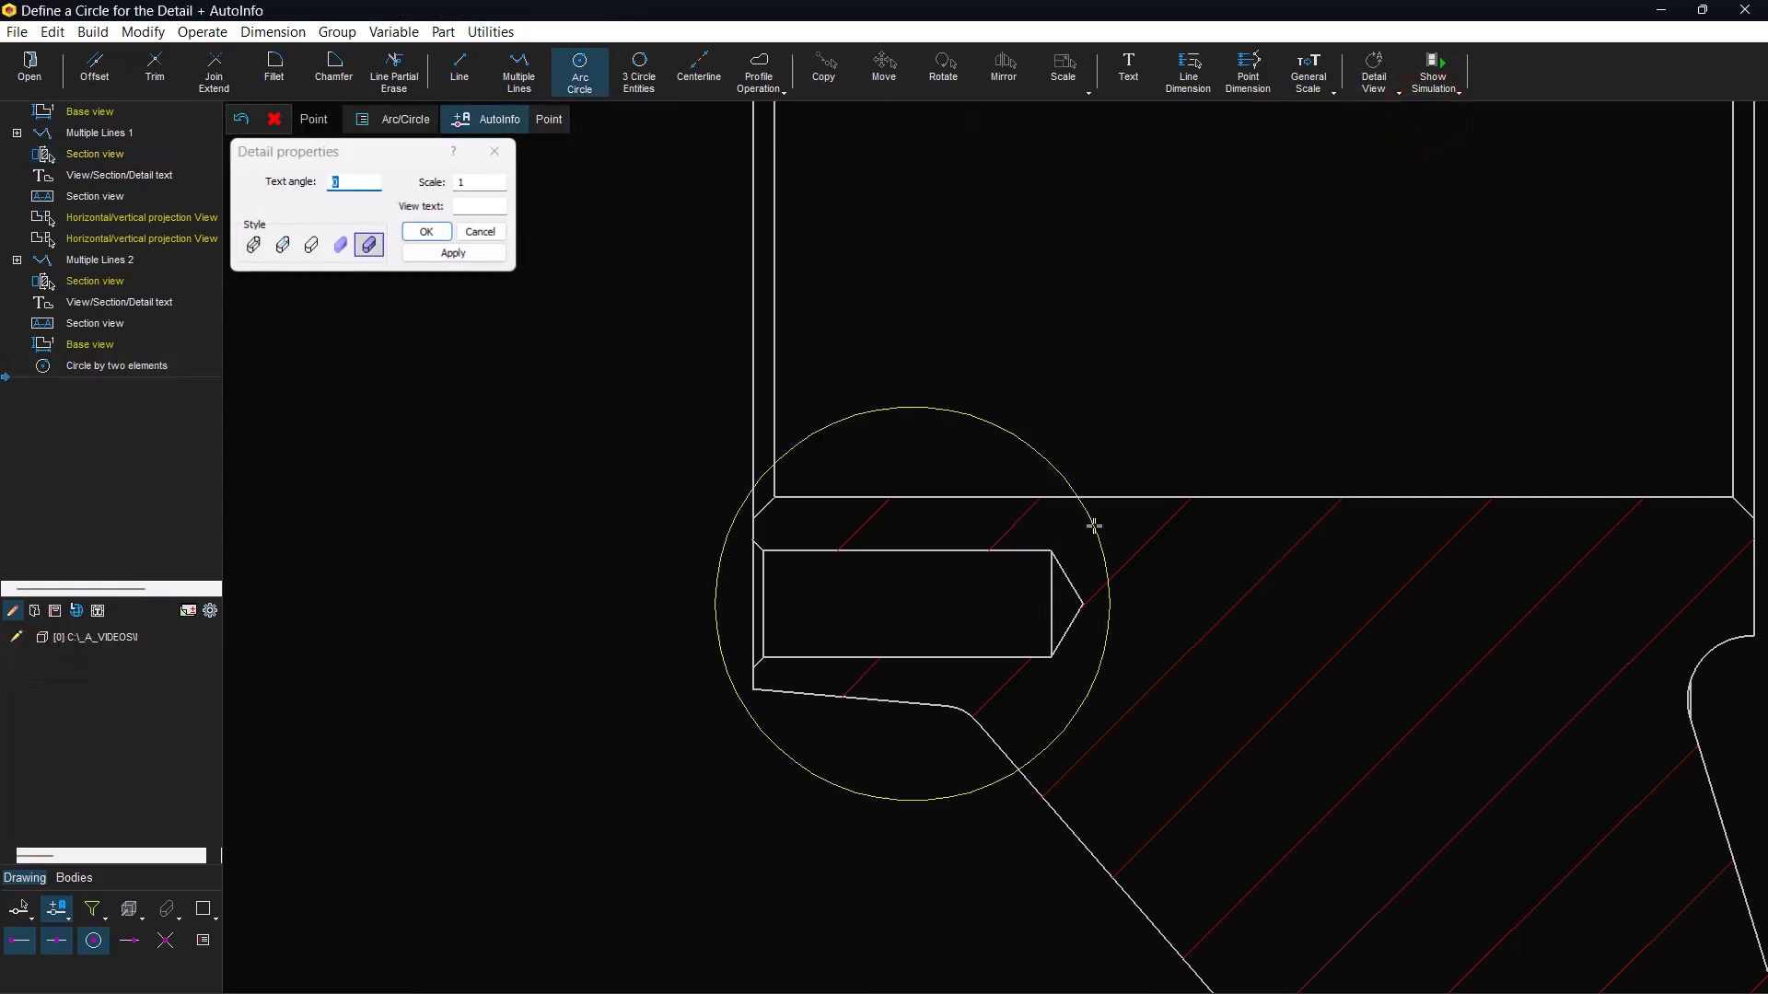
- Set the detail to an unshaded line style with view text X and scale 2
{"action": "left_click", "coordinate": [312, 244]}
{"action": "left_click", "coordinate": [472, 205]}
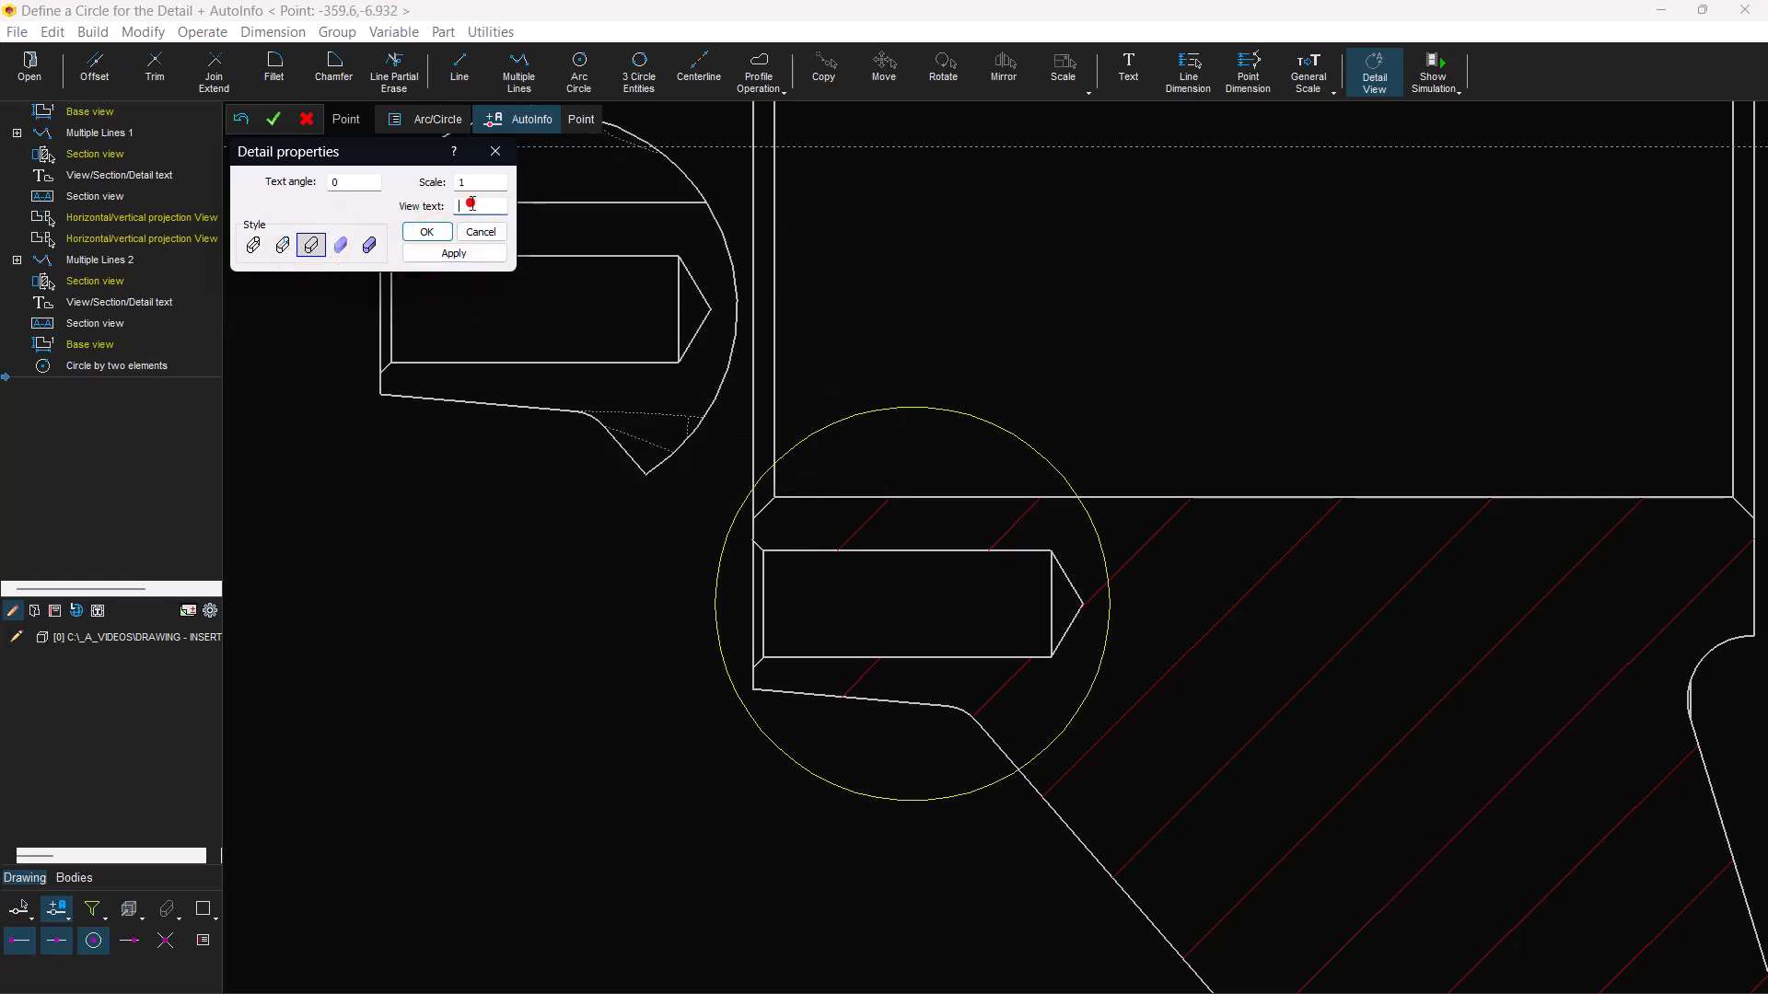
{"action": "type", "text": "X"}
{"action": "left_click", "coordinate": [467, 253]}
{"action": "double_click", "coordinate": [466, 181]}
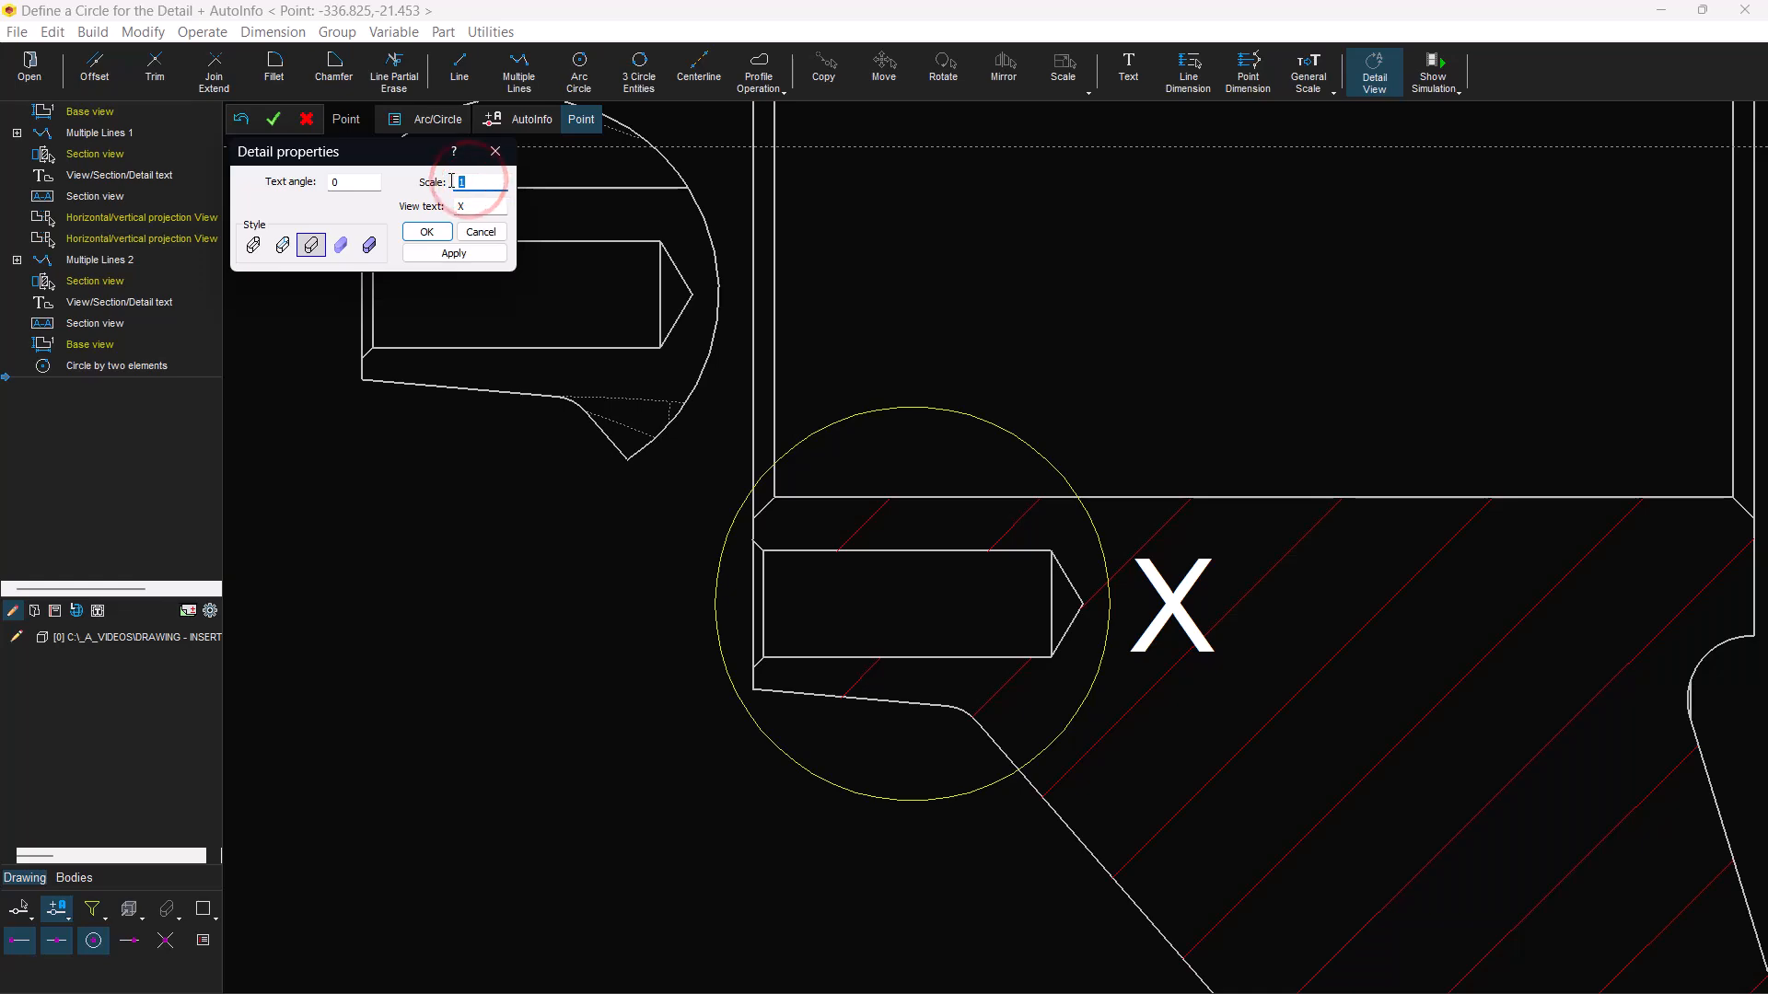
{"action": "type", "text": "2"}
{"action": "left_click", "coordinate": [475, 252]}
- Place detail view X below section view B-B, toward its left side
{"action": "scroll", "coordinate": [822, 656], "scroll_direction": "down", "scroll_amount": 10}
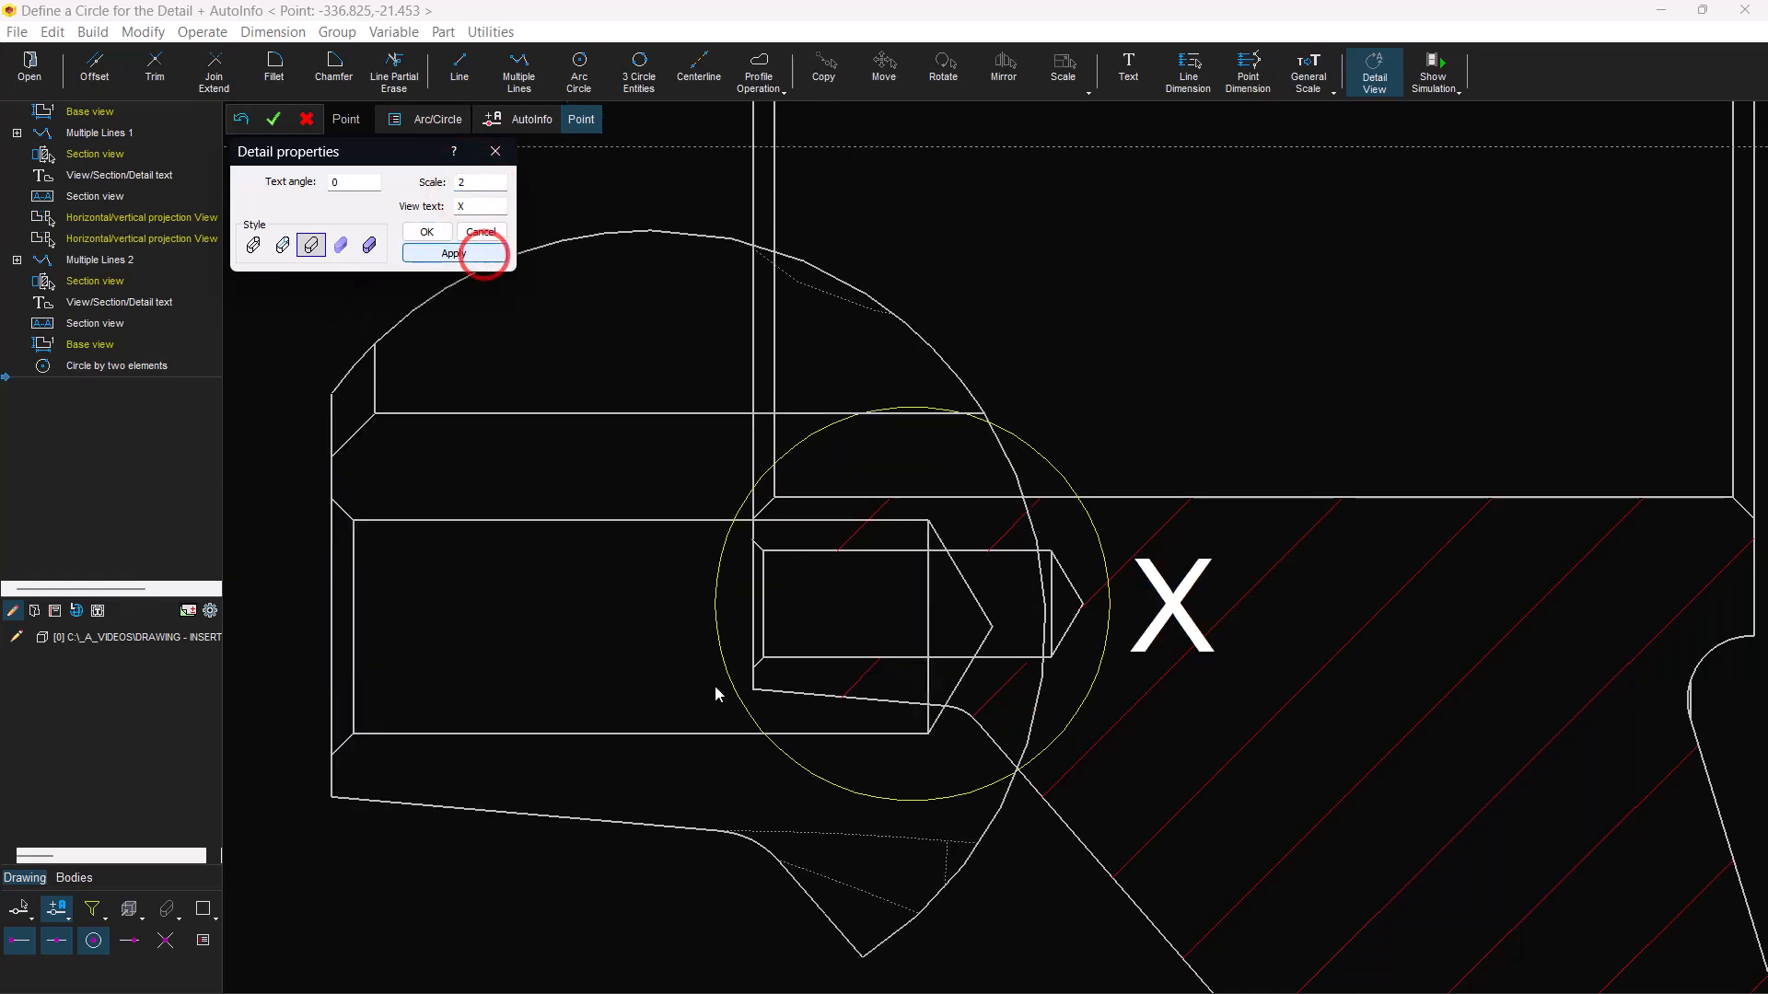
{"action": "scroll", "coordinate": [822, 657], "scroll_direction": "down", "scroll_amount": 2}
{"action": "middle_click_drag", "start_coordinate": [773, 744], "coordinate": [801, 466]}
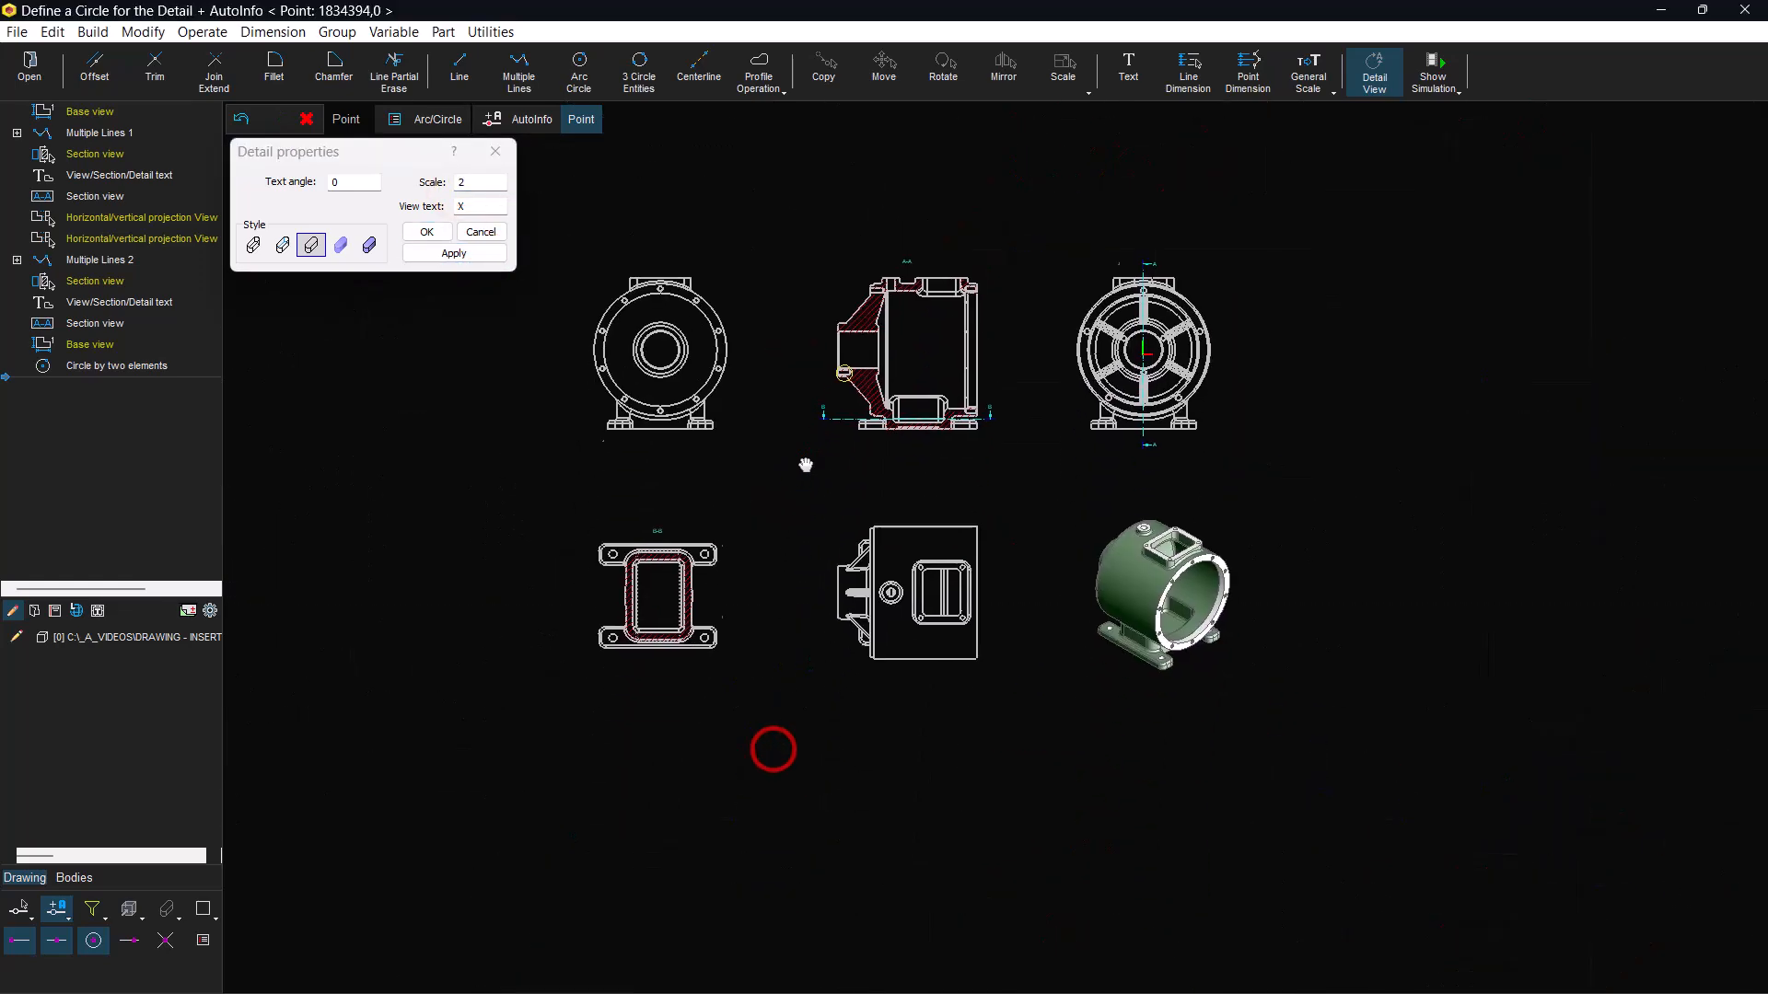
{"action": "left_click", "coordinate": [599, 711]}
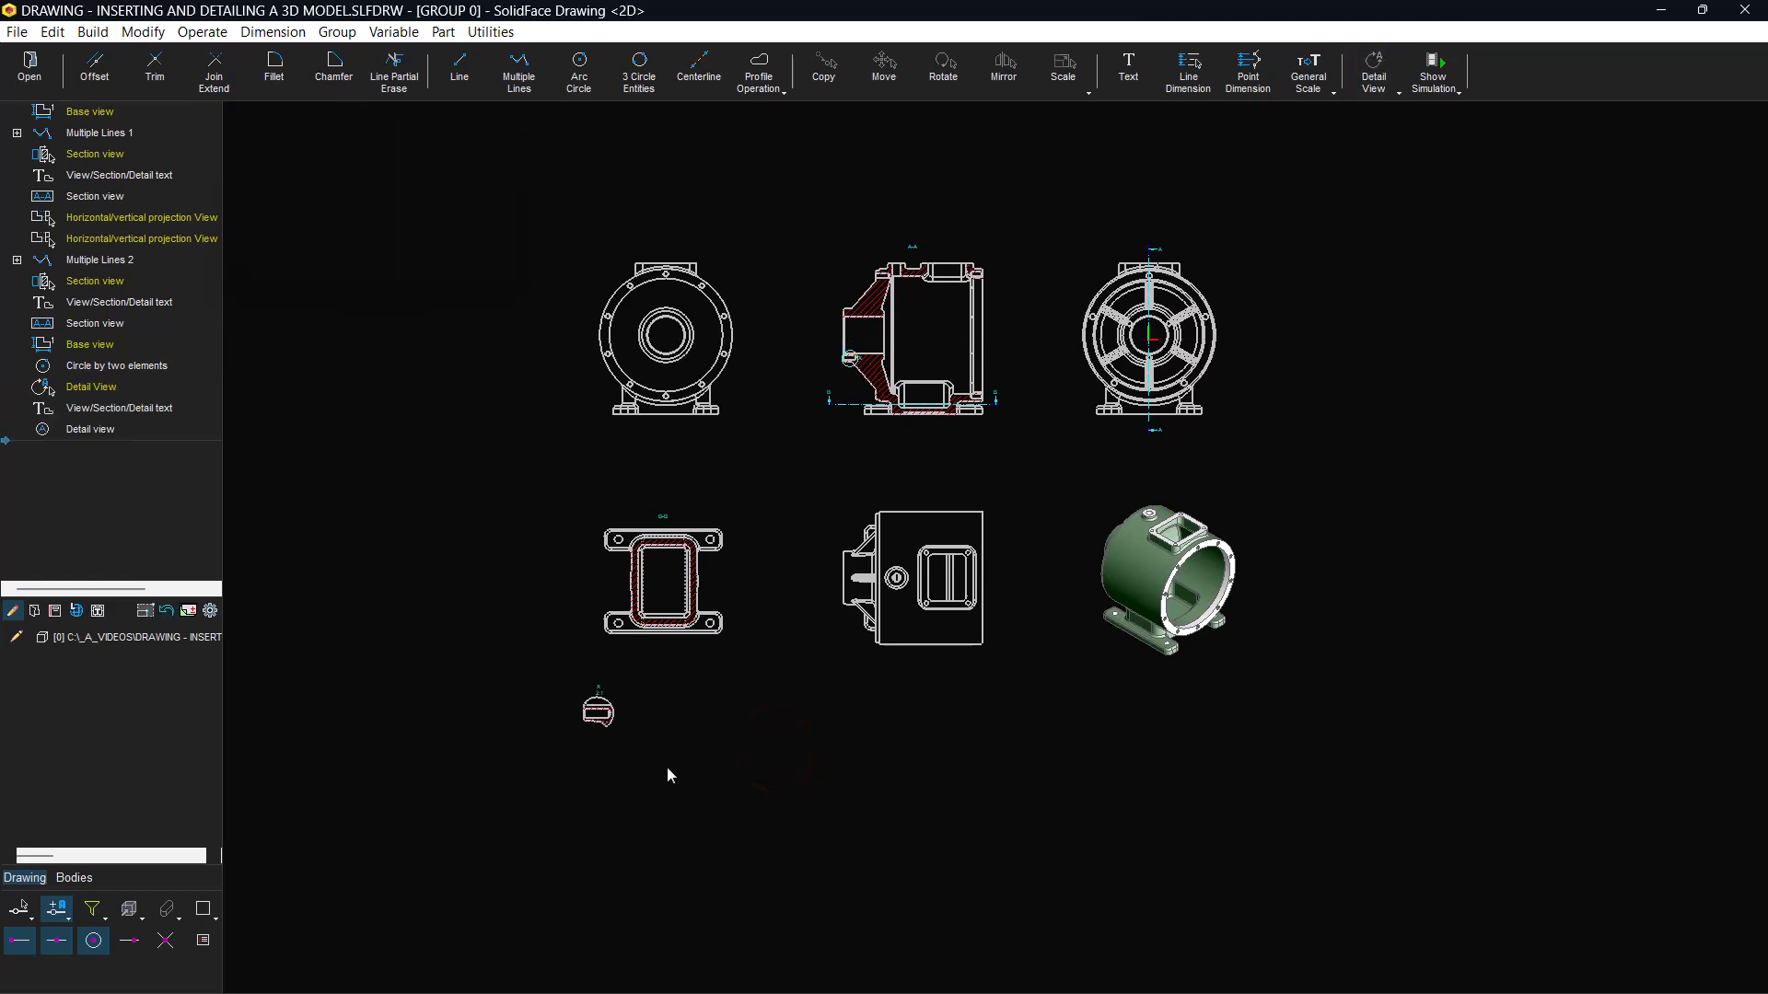
{"action": "left_click", "coordinate": [1172, 974]}
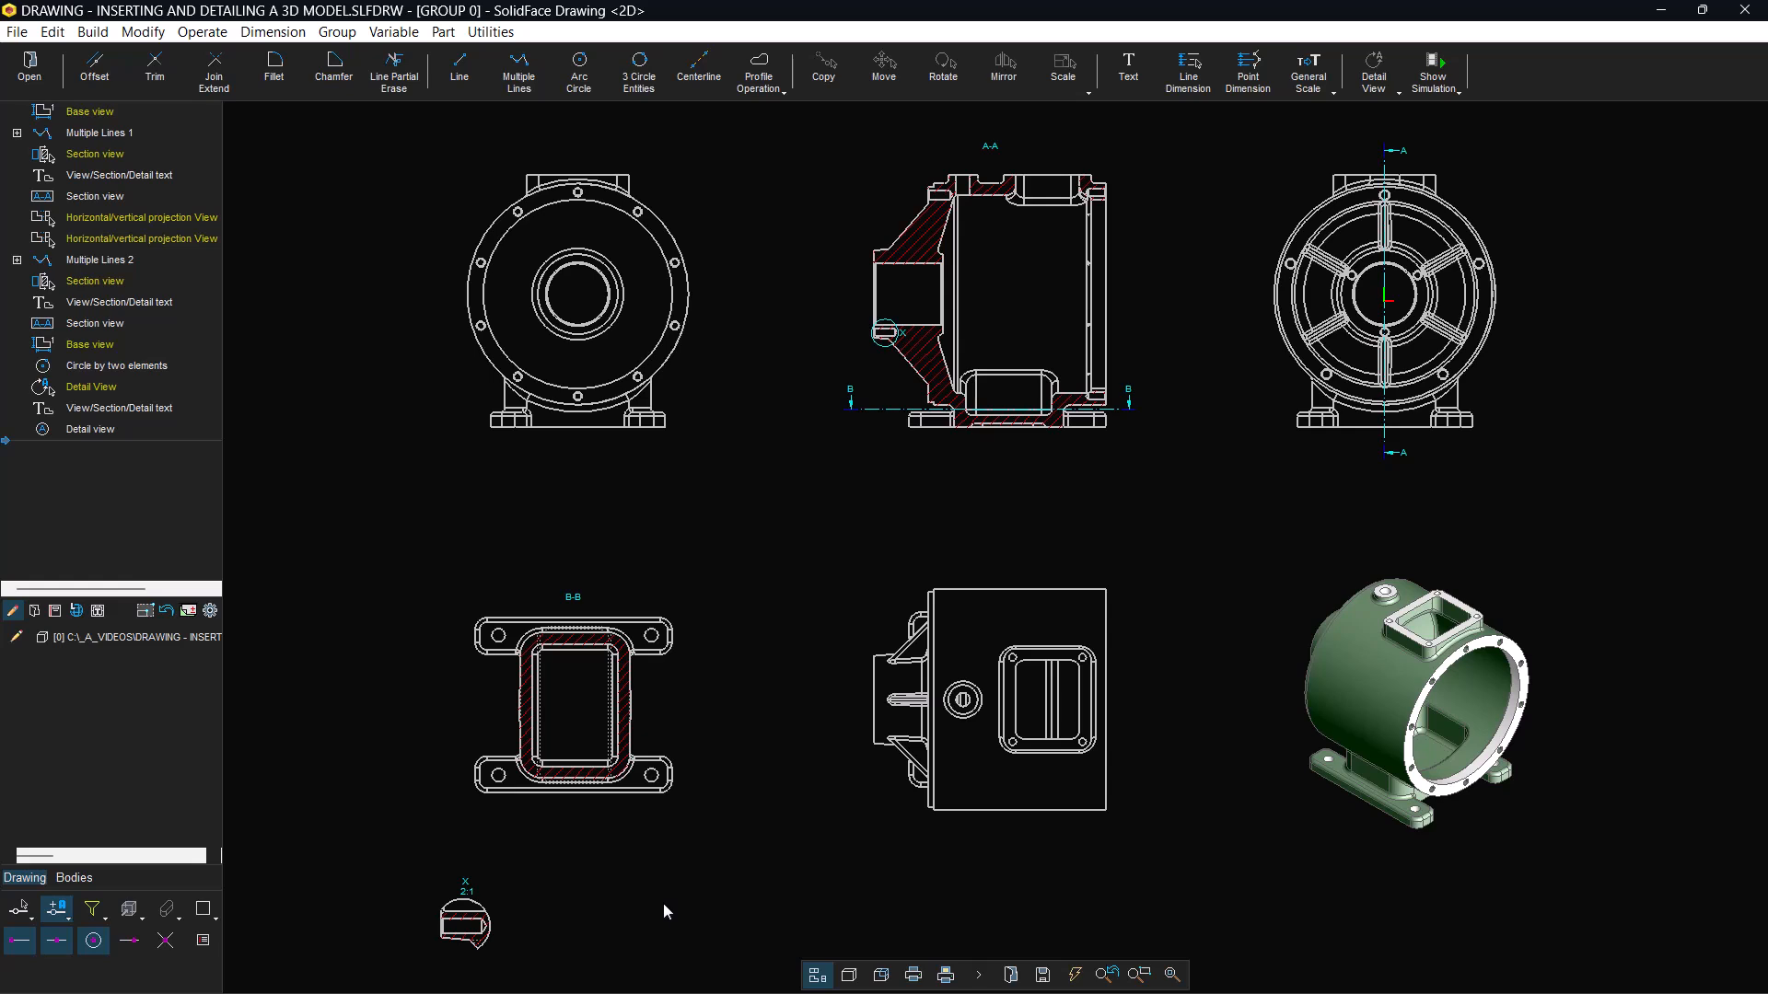
- Edit the label of detail X so its second line reads Scale 2:1
{"action": "double_click", "coordinate": [468, 892]}
{"action": "left_click", "coordinate": [811, 664]}
{"action": "type", "text": "Scale 2:1"}
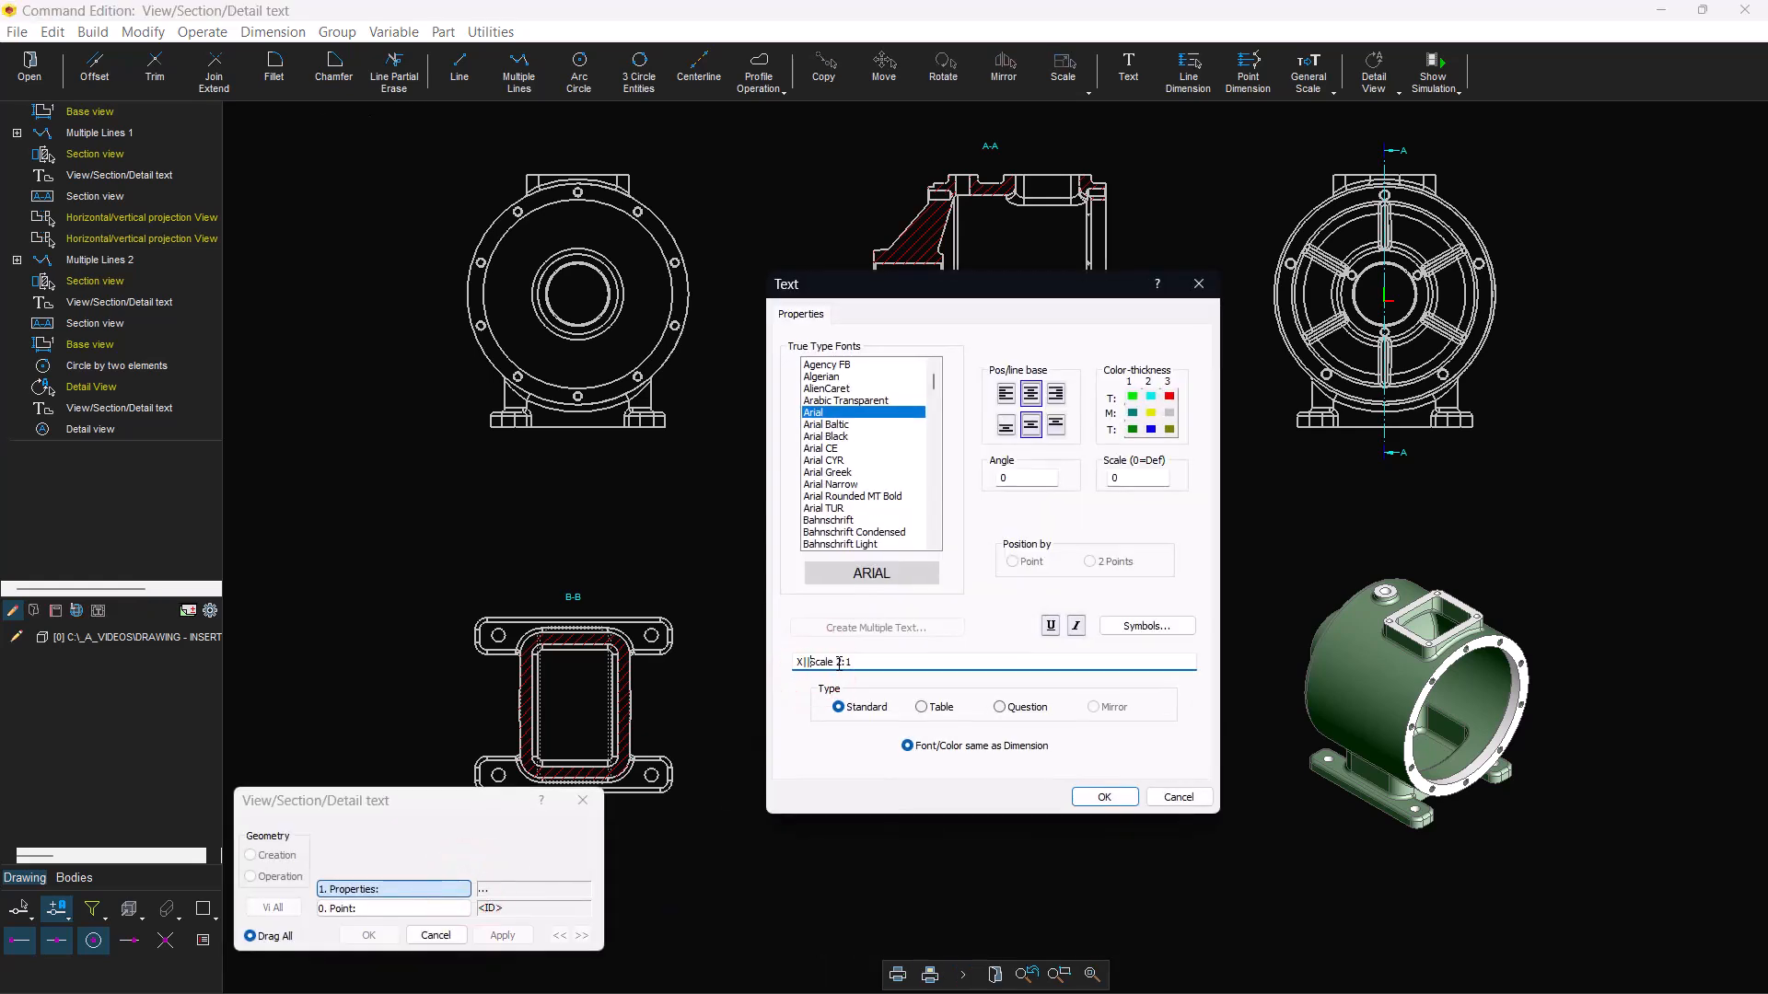
{"action": "left_click", "coordinate": [1103, 797]}
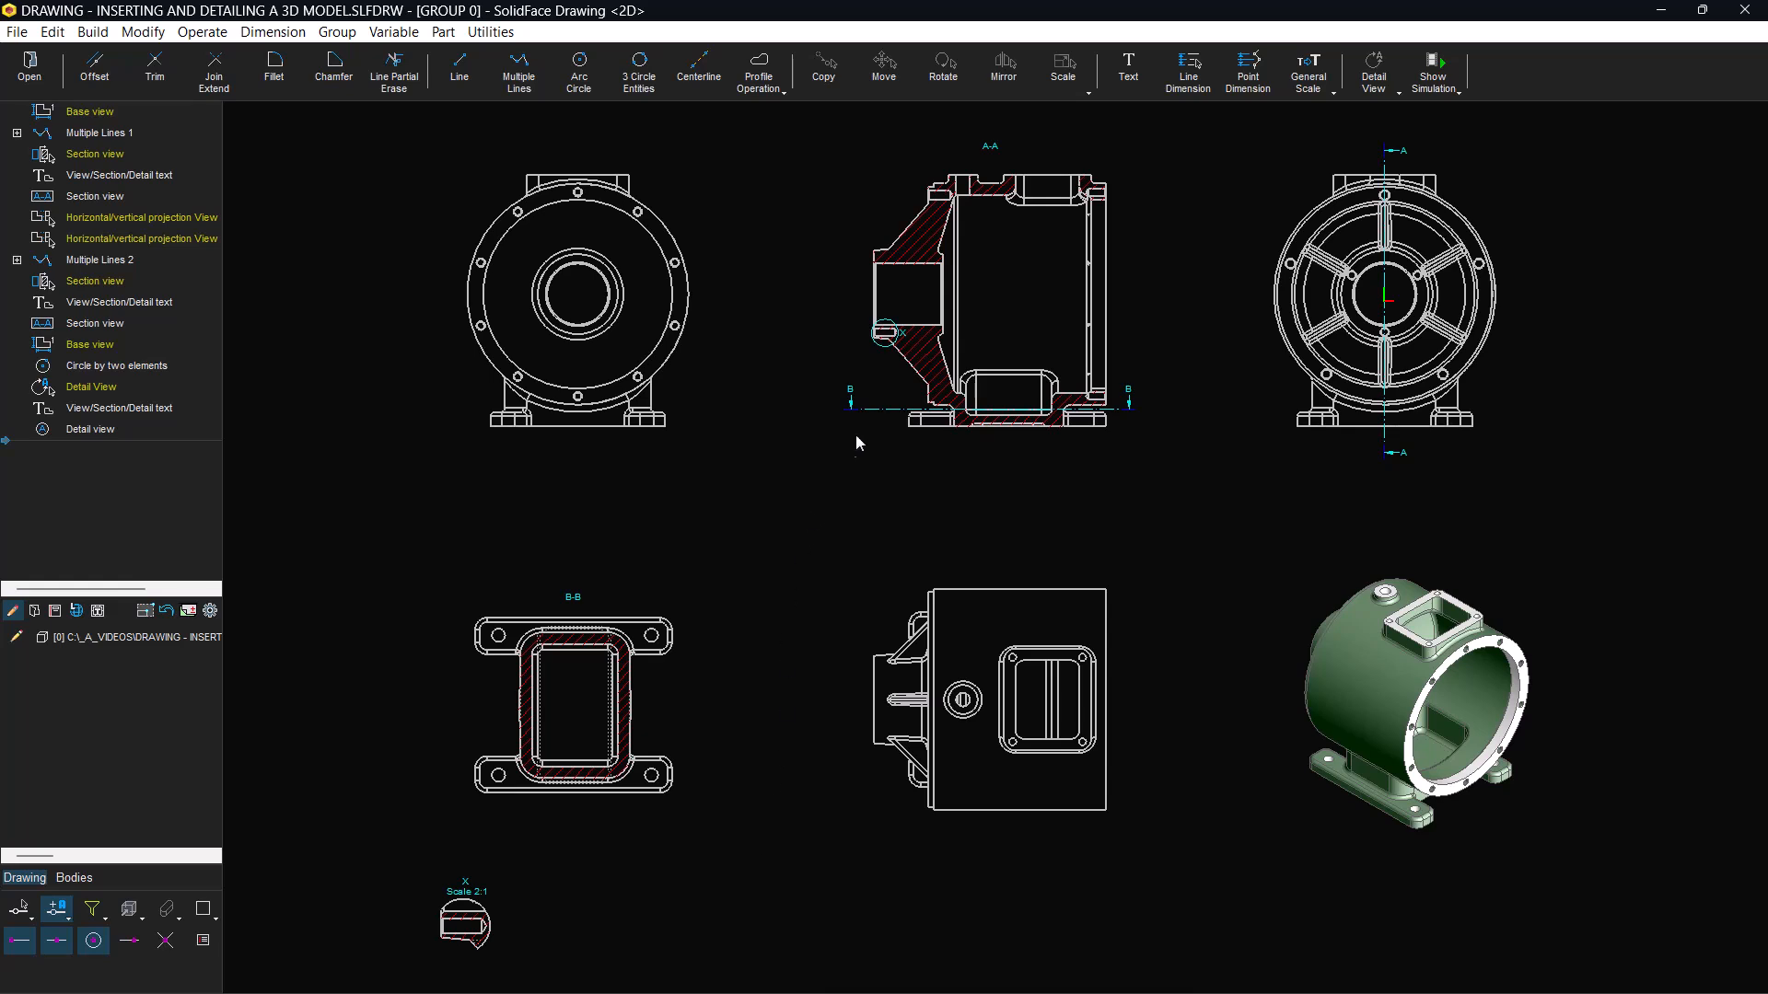
- Define a detail circle of about 10.9 radius around the blind hole in the upper-left flange of section A-A
{"action": "left_click", "coordinate": [897, 363]}
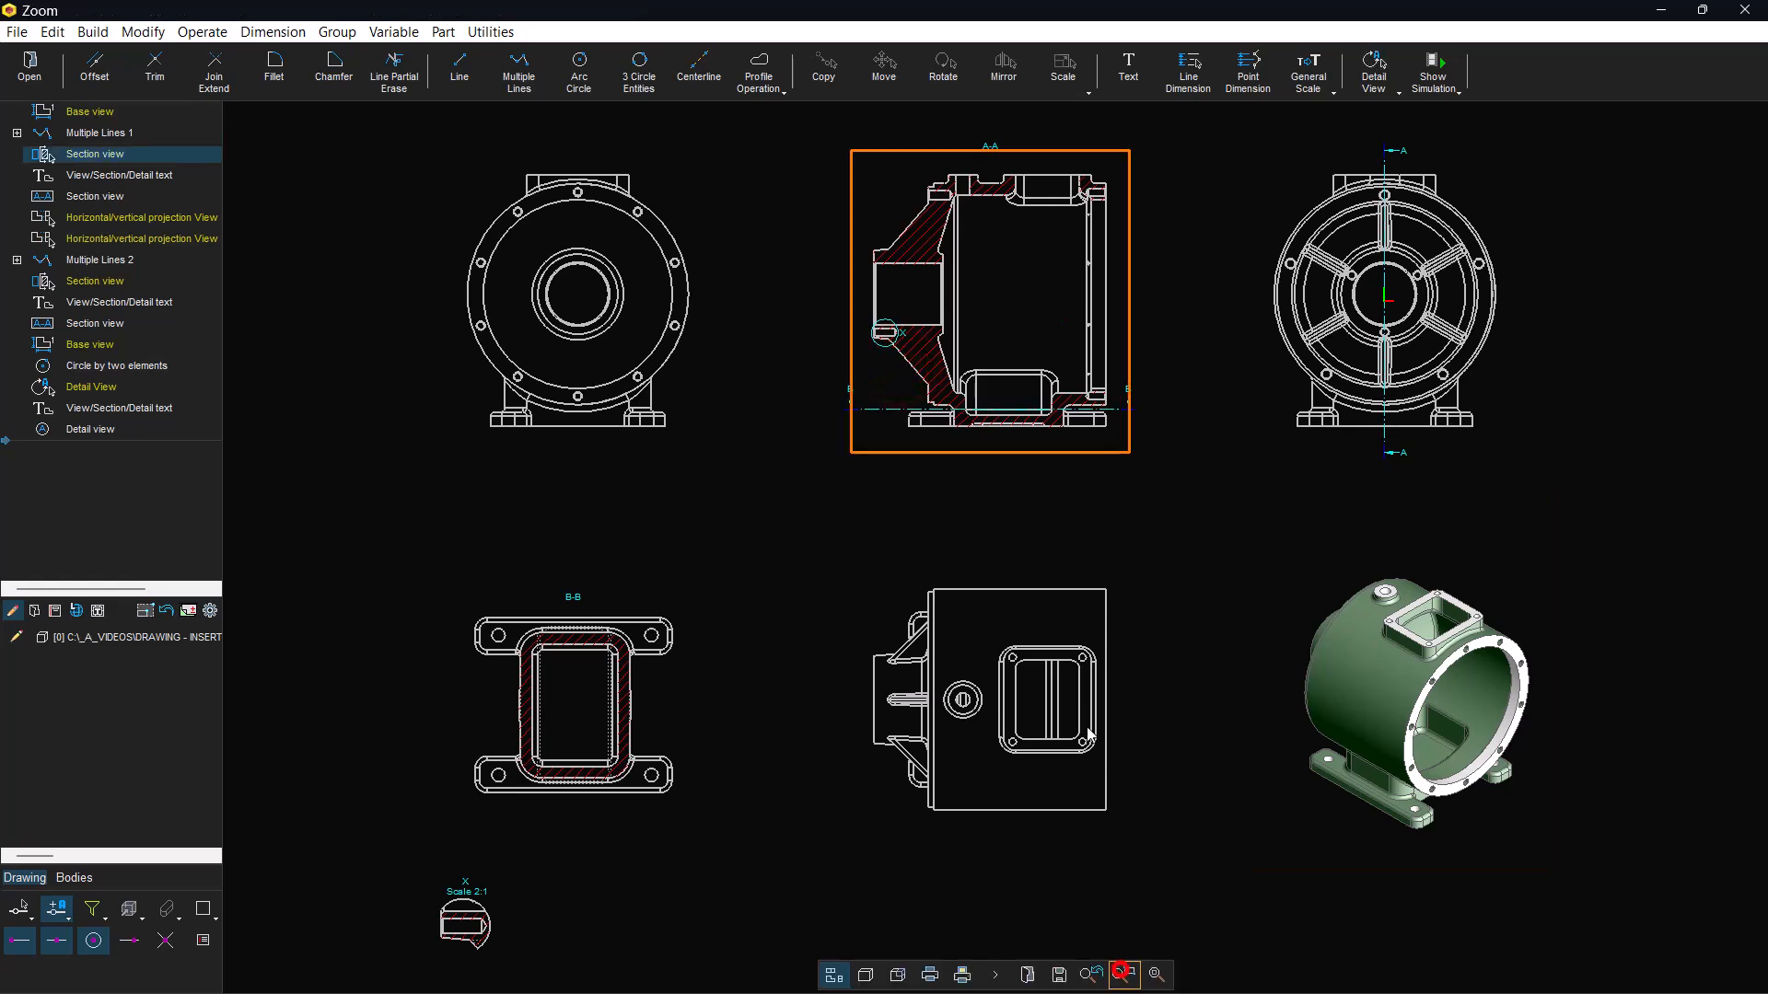
{"action": "left_click", "coordinate": [1122, 973]}
{"action": "left_click", "coordinate": [912, 218]}
{"action": "left_click", "coordinate": [971, 182]}
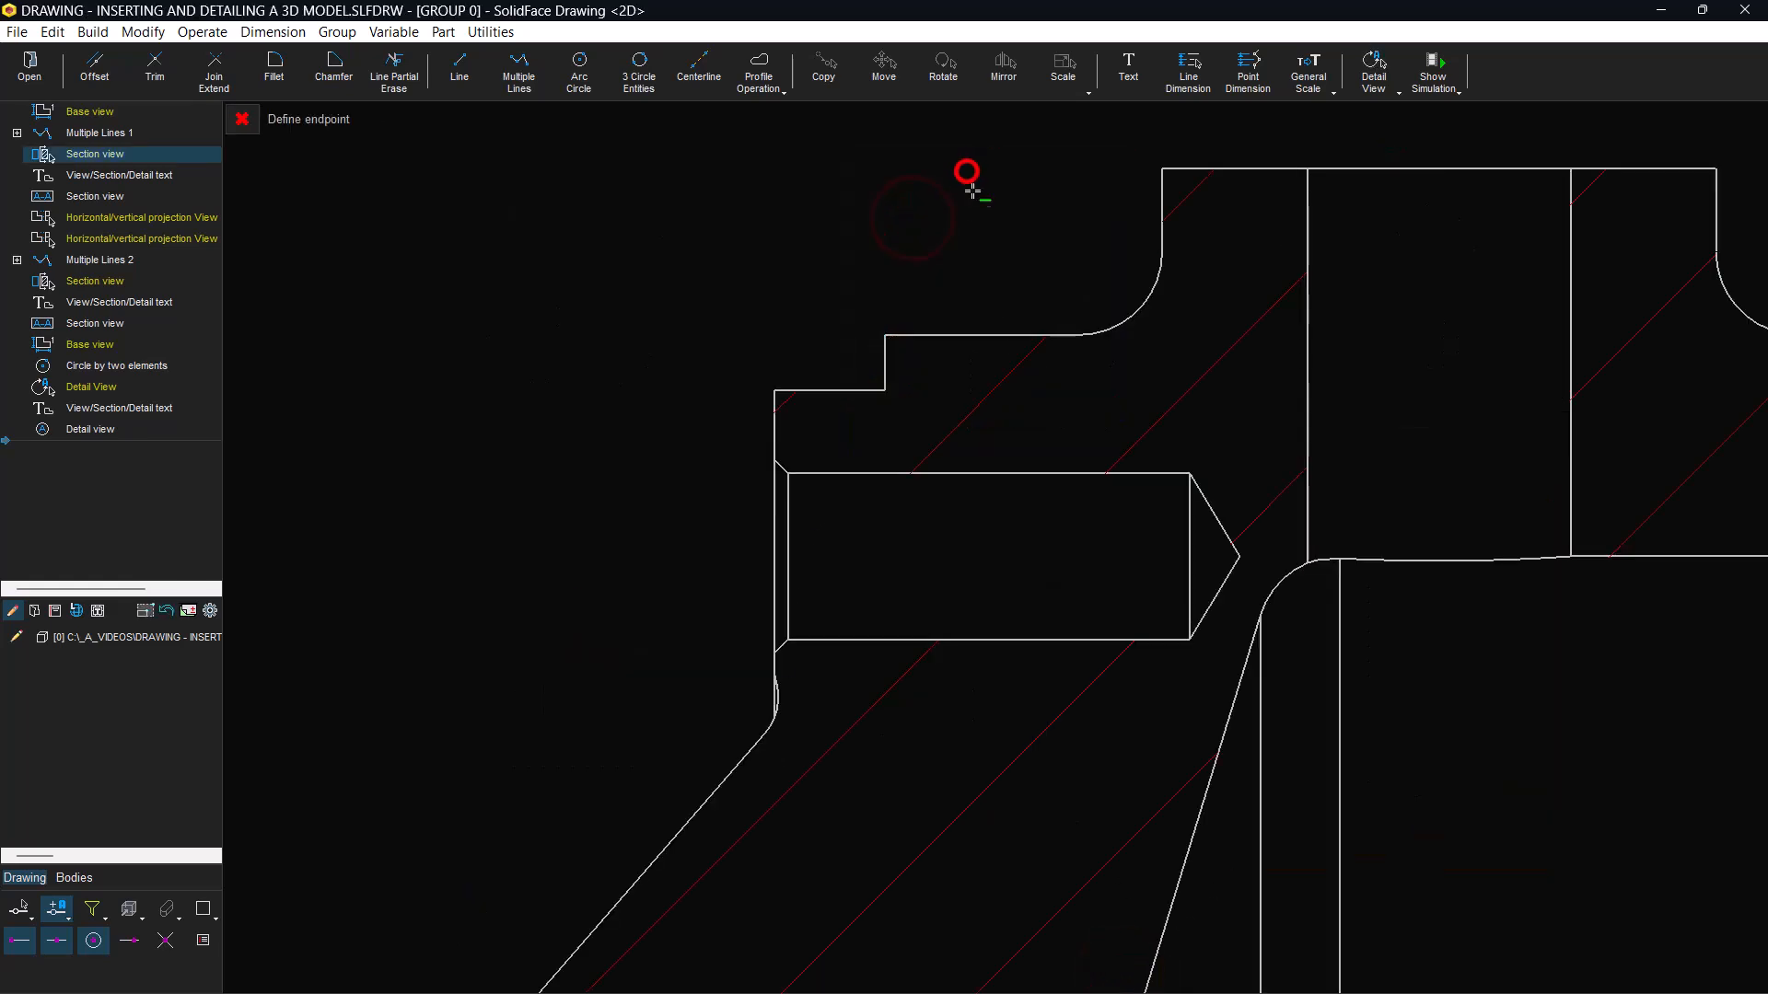
{"action": "left_click", "coordinate": [1379, 87]}
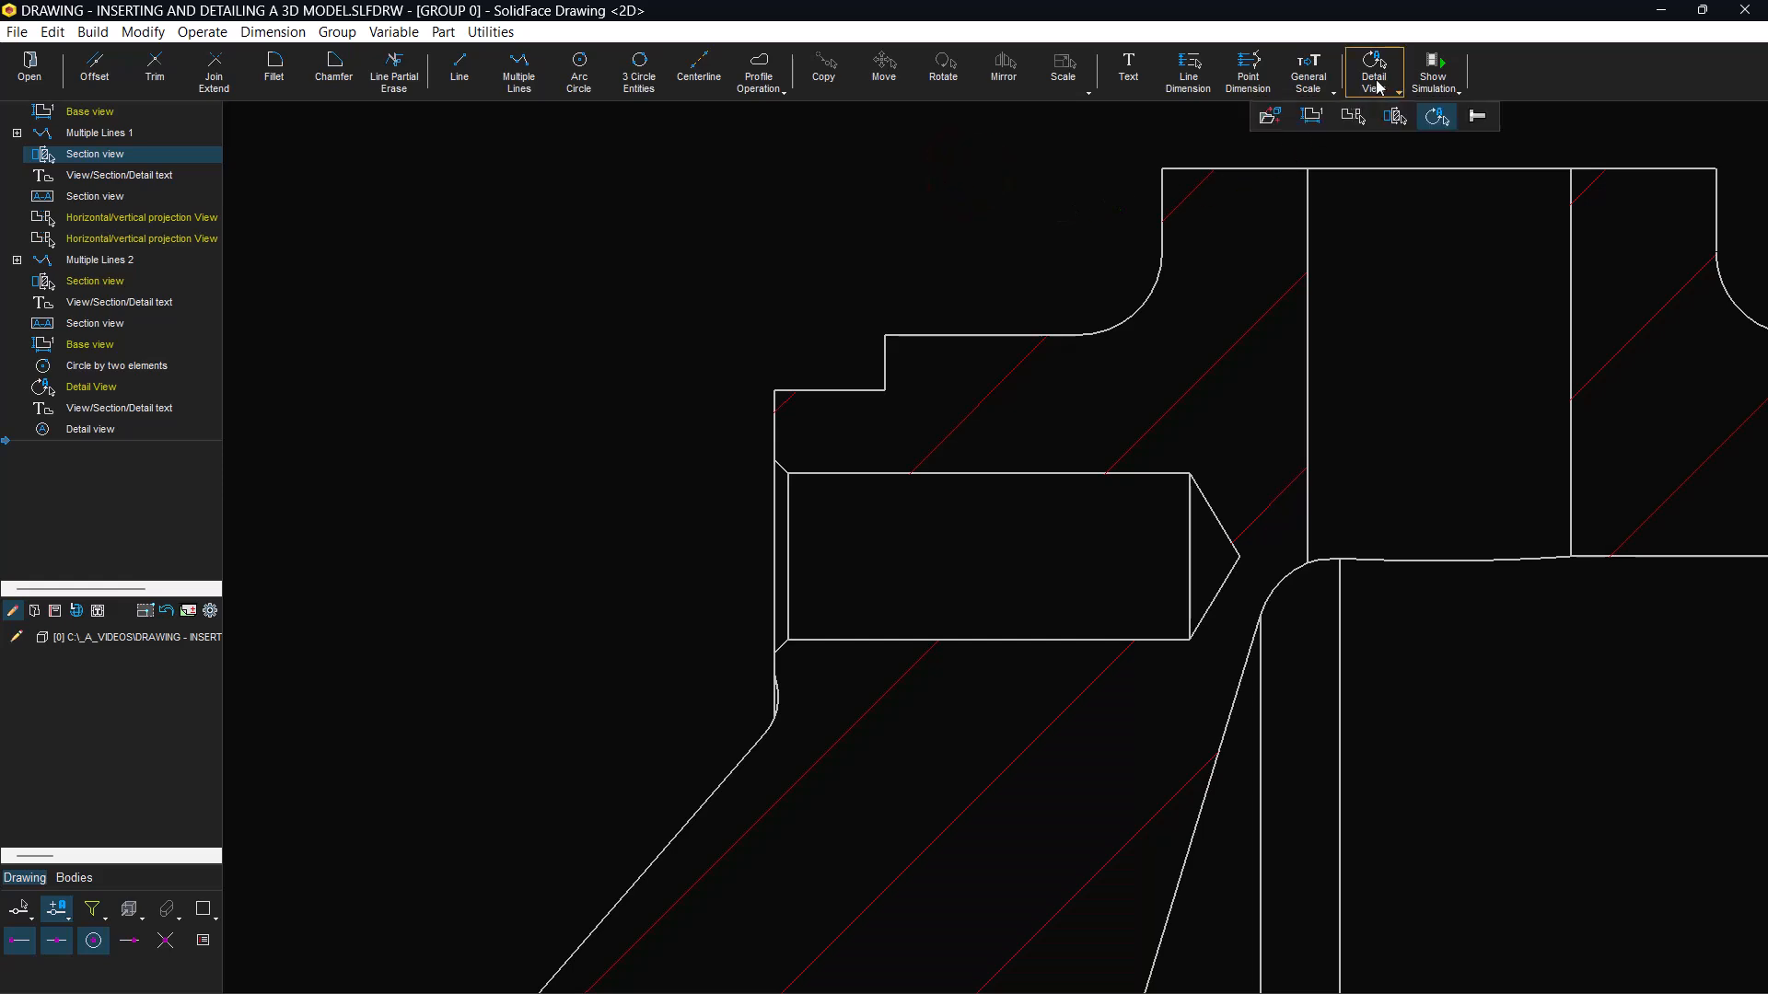
{"action": "left_click", "coordinate": [1441, 118]}
{"action": "left_click", "coordinate": [992, 519]}
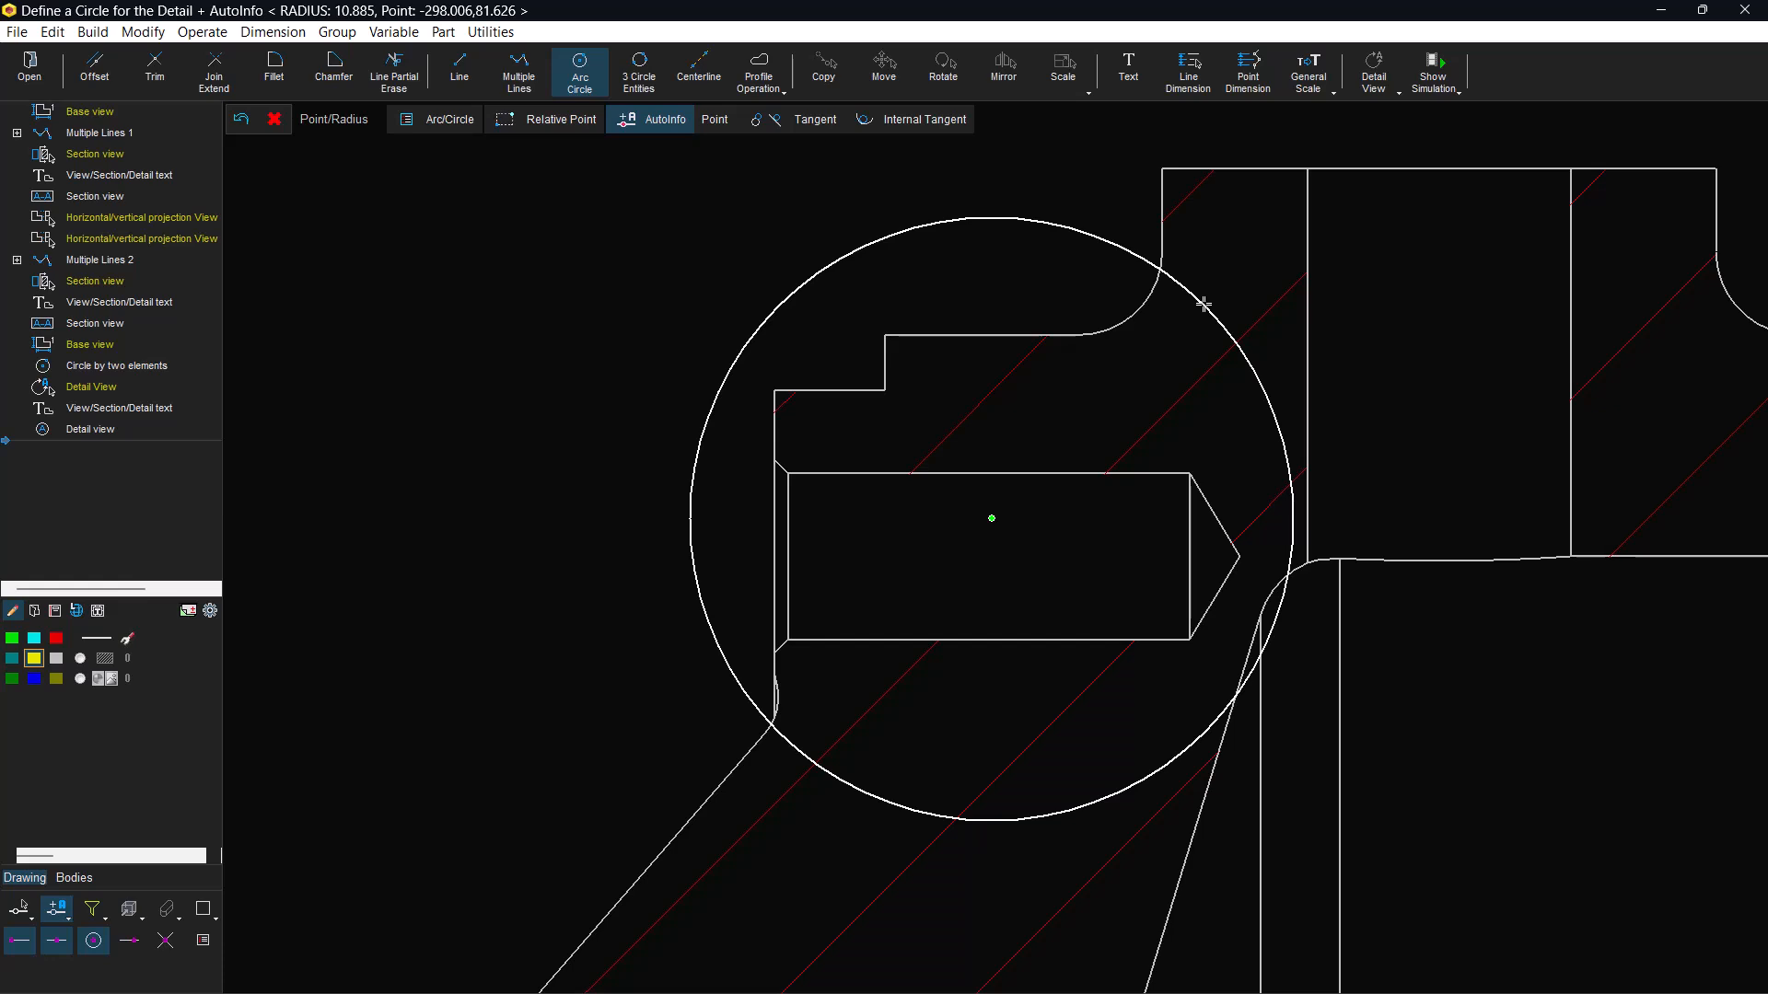
{"action": "left_click", "coordinate": [1204, 304]}
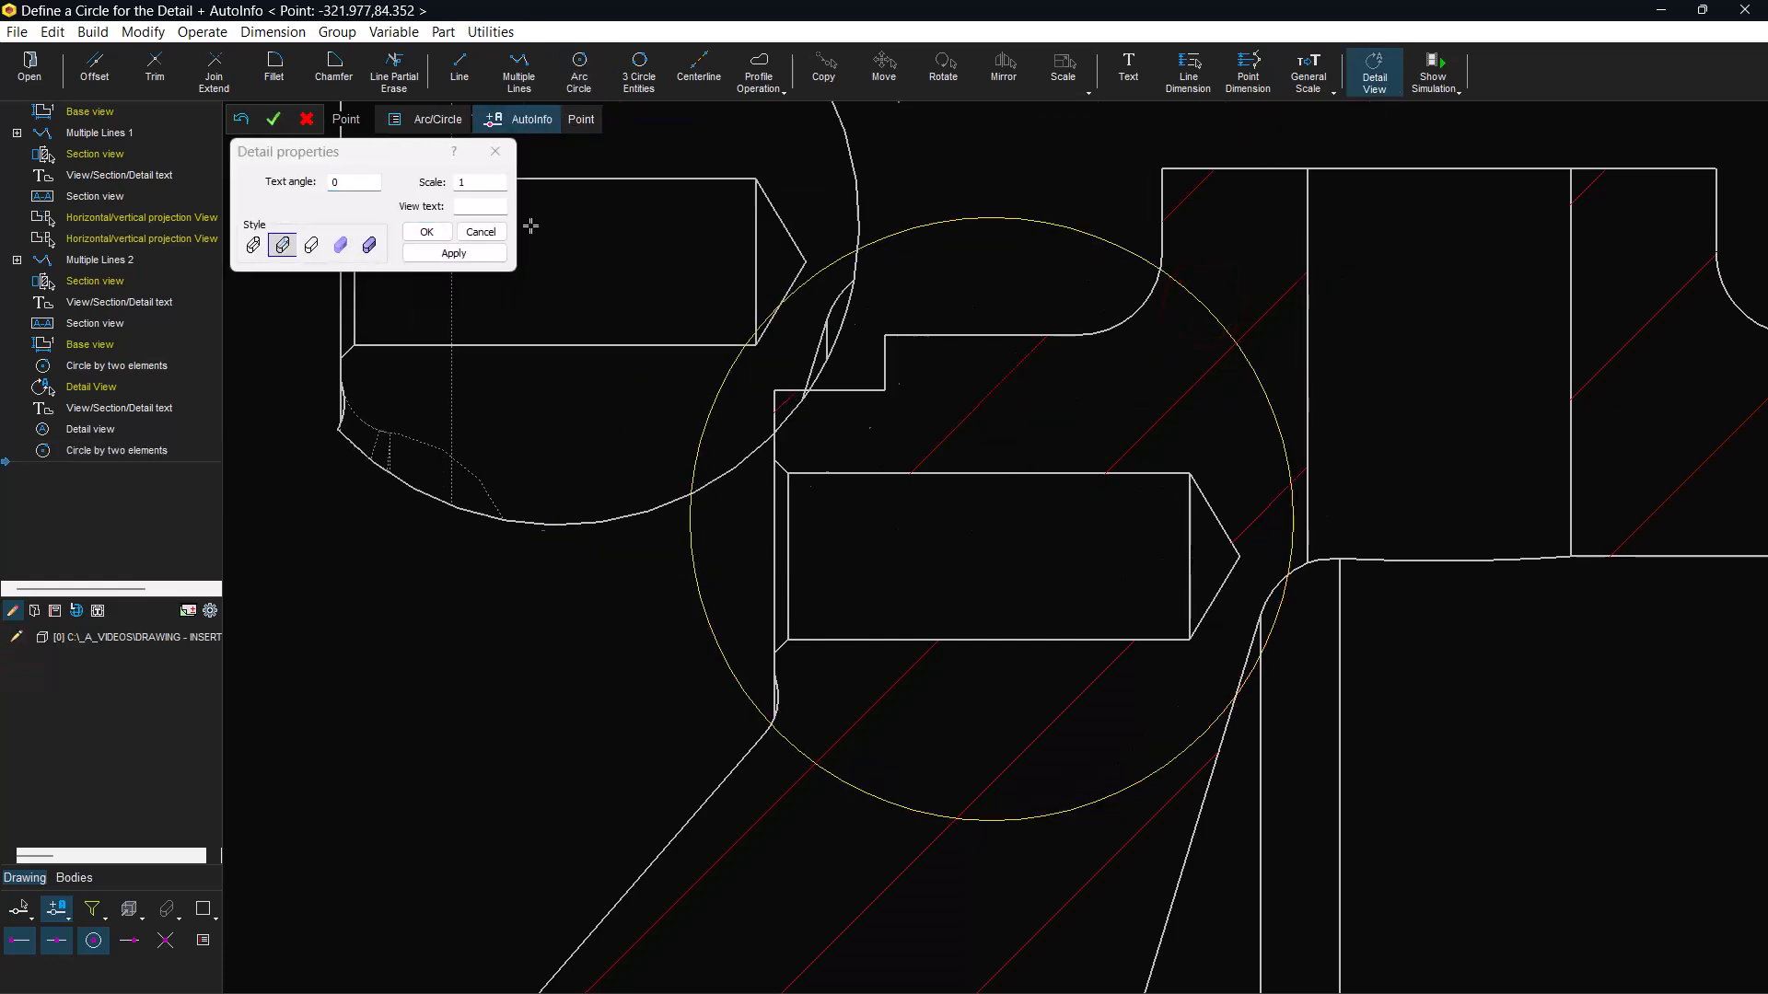
- Set the new detail's view text to Y and its scale to 2
{"action": "left_click", "coordinate": [492, 206]}
{"action": "type", "text": "Y"}
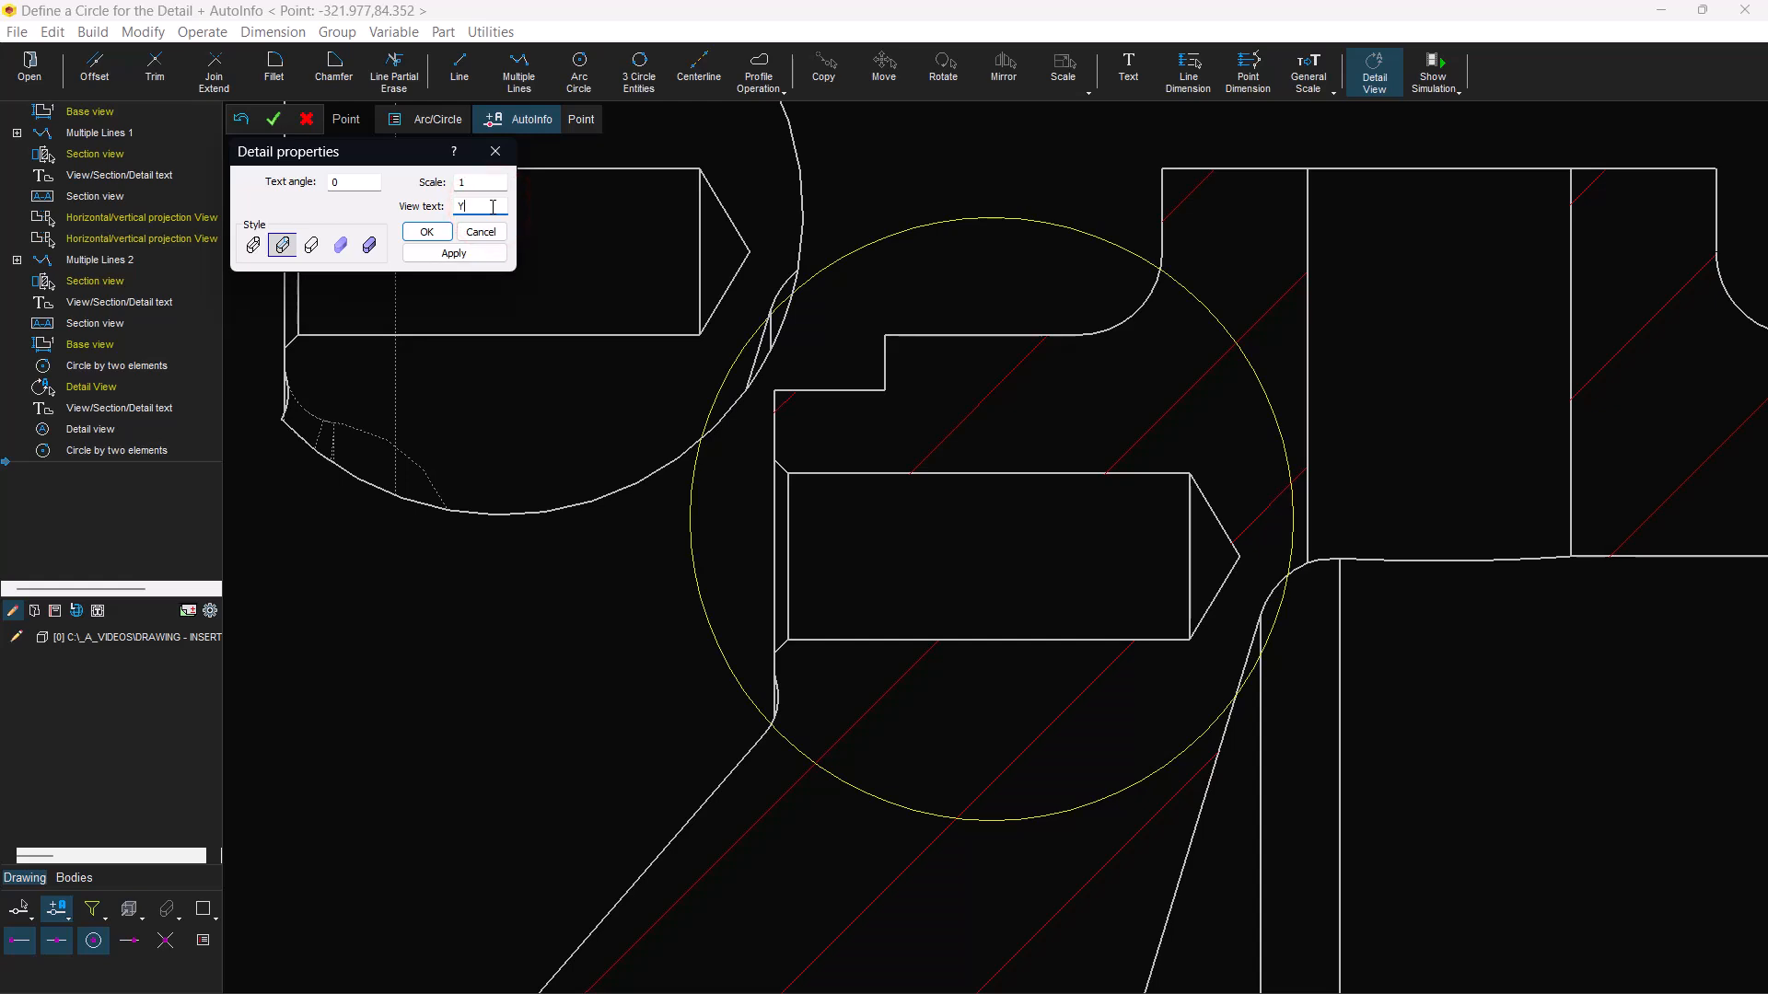
{"action": "type", "text": "2"}
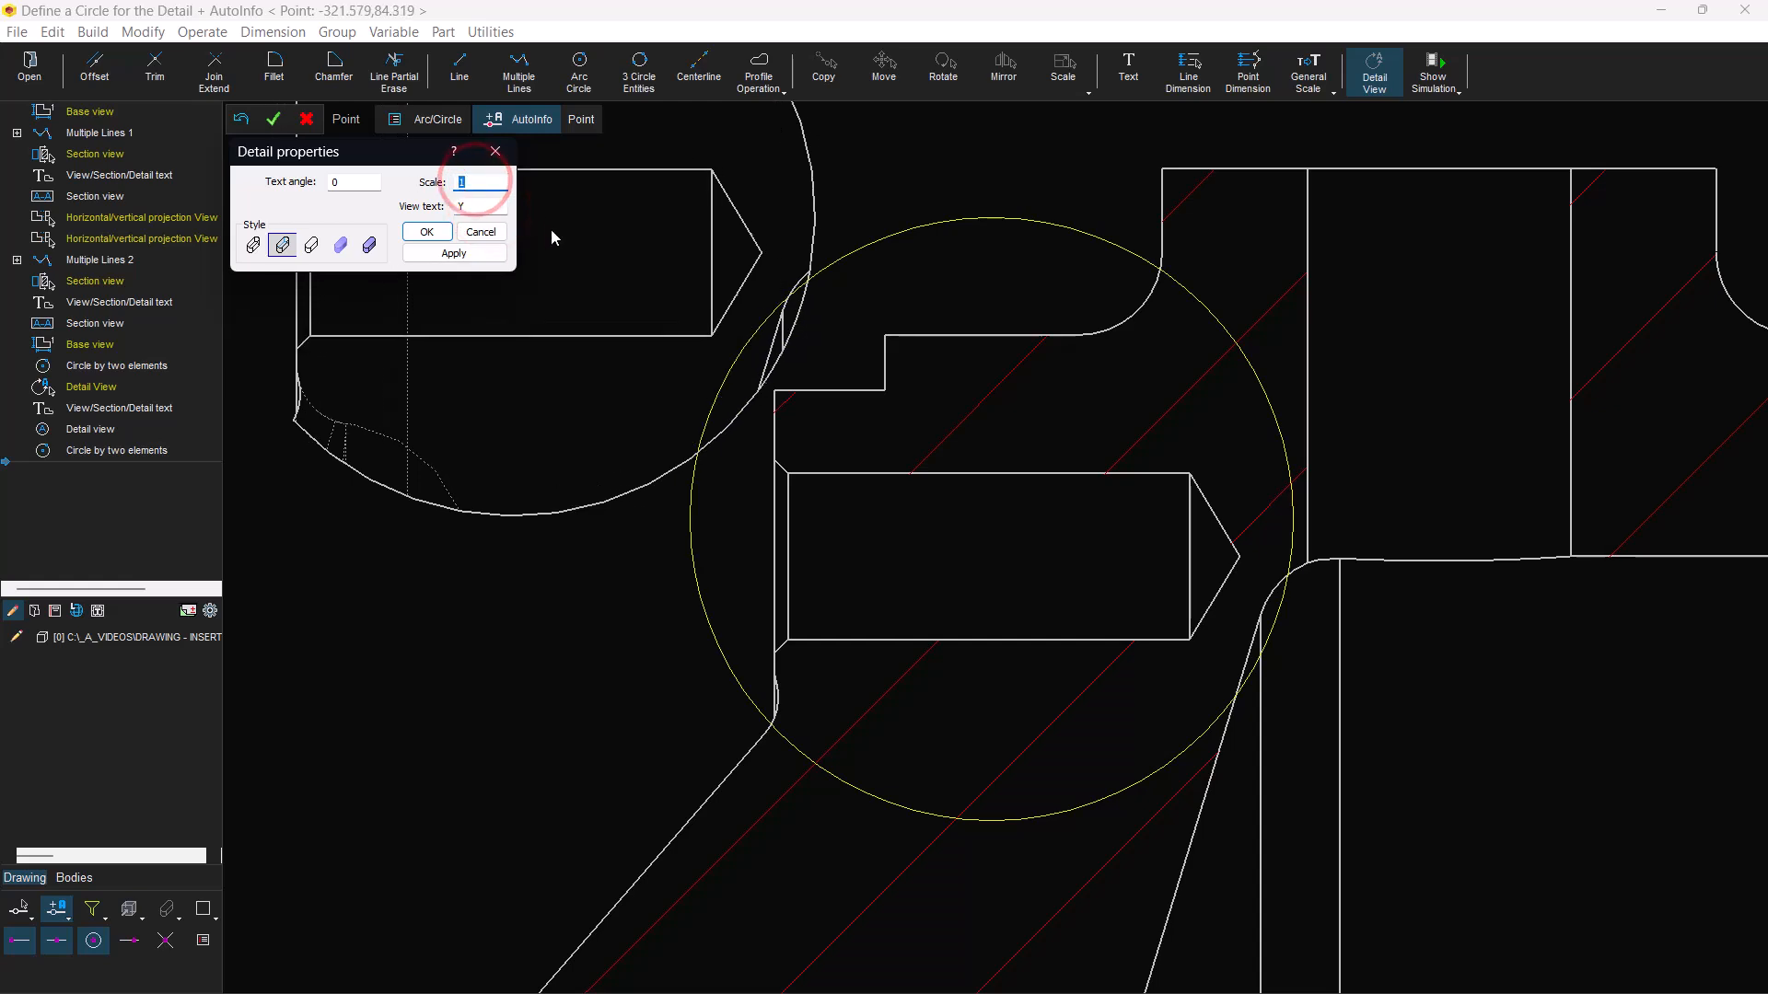
{"action": "left_click", "coordinate": [479, 252]}
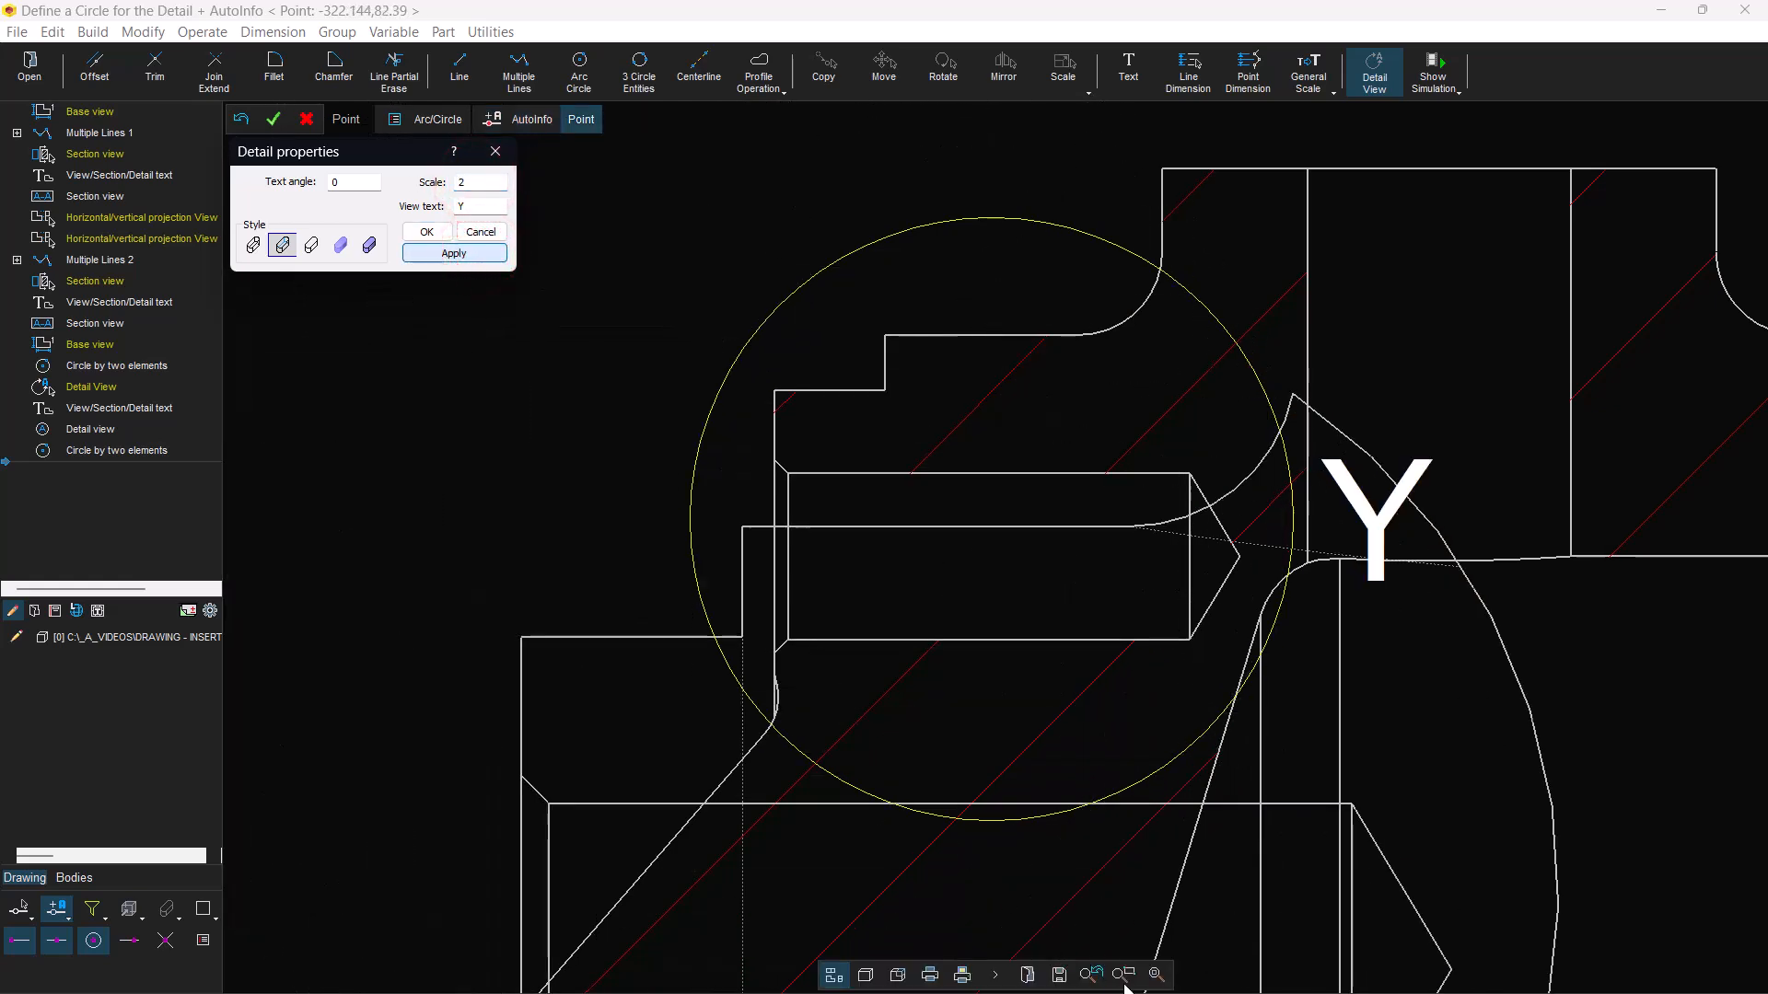
- Place detail view Y to the right of detail X and edit its label's second line to read Scale 2:1
{"action": "left_click", "coordinate": [1157, 973]}
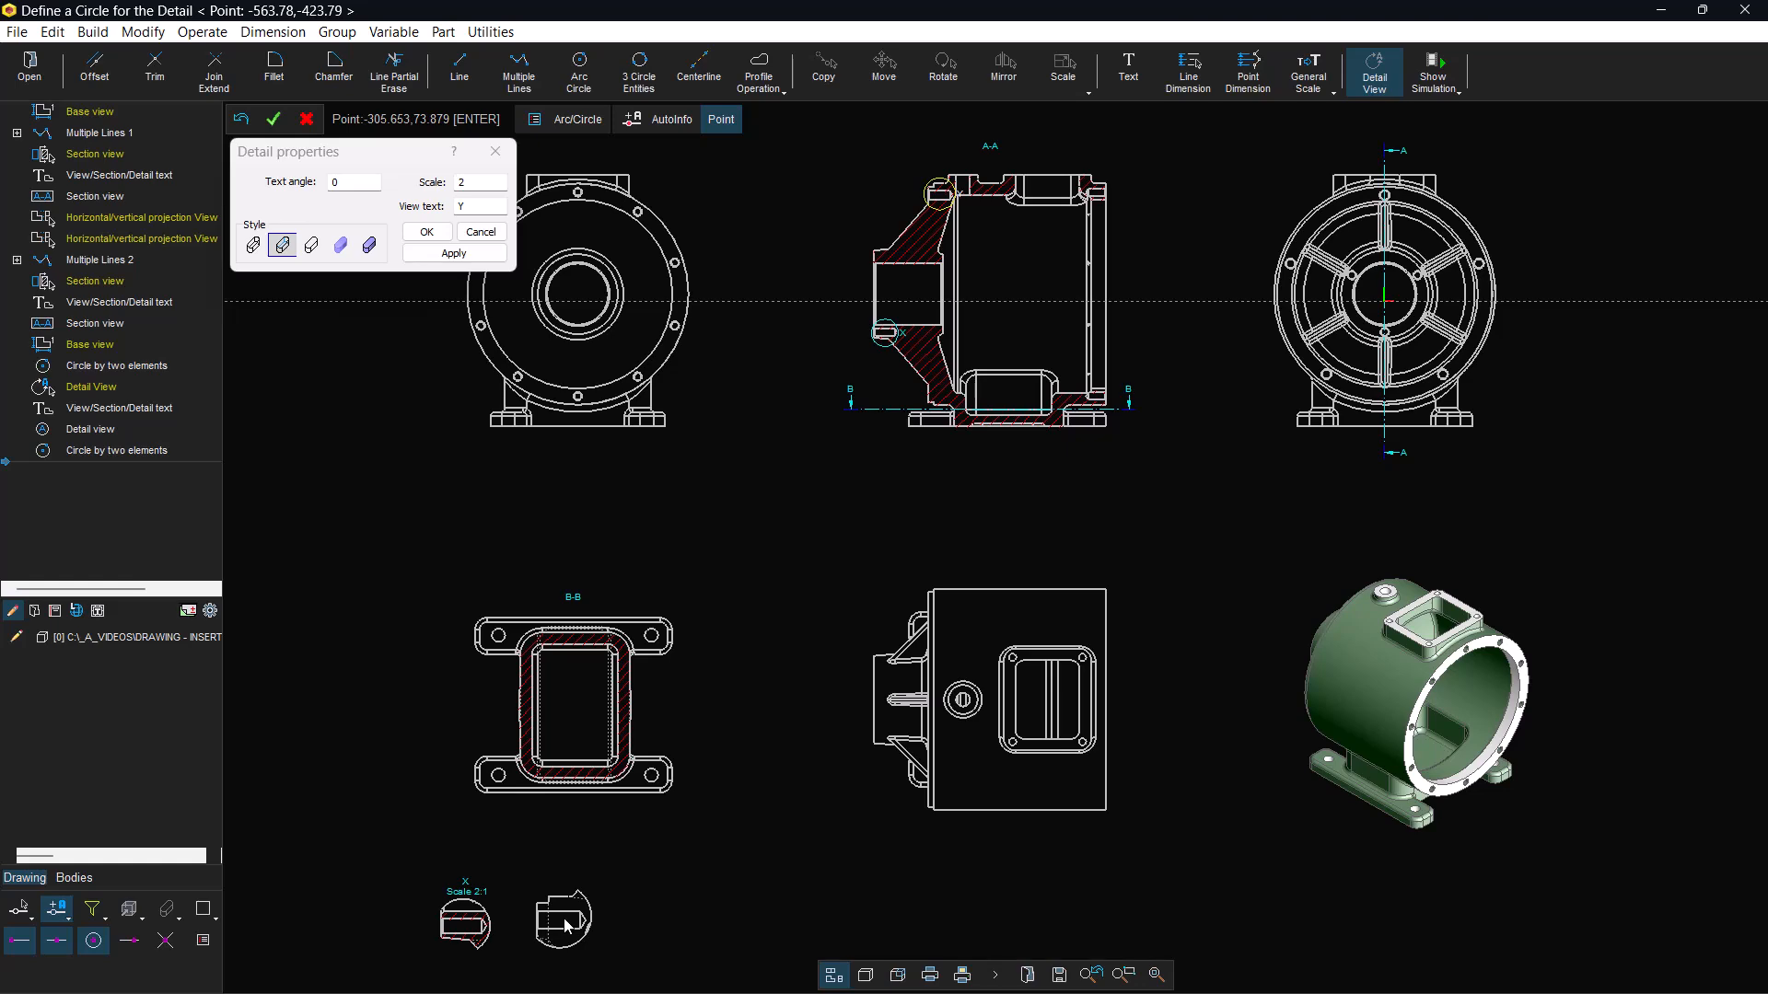
{"action": "left_click", "coordinate": [598, 928]}
{"action": "double_click", "coordinate": [598, 882]}
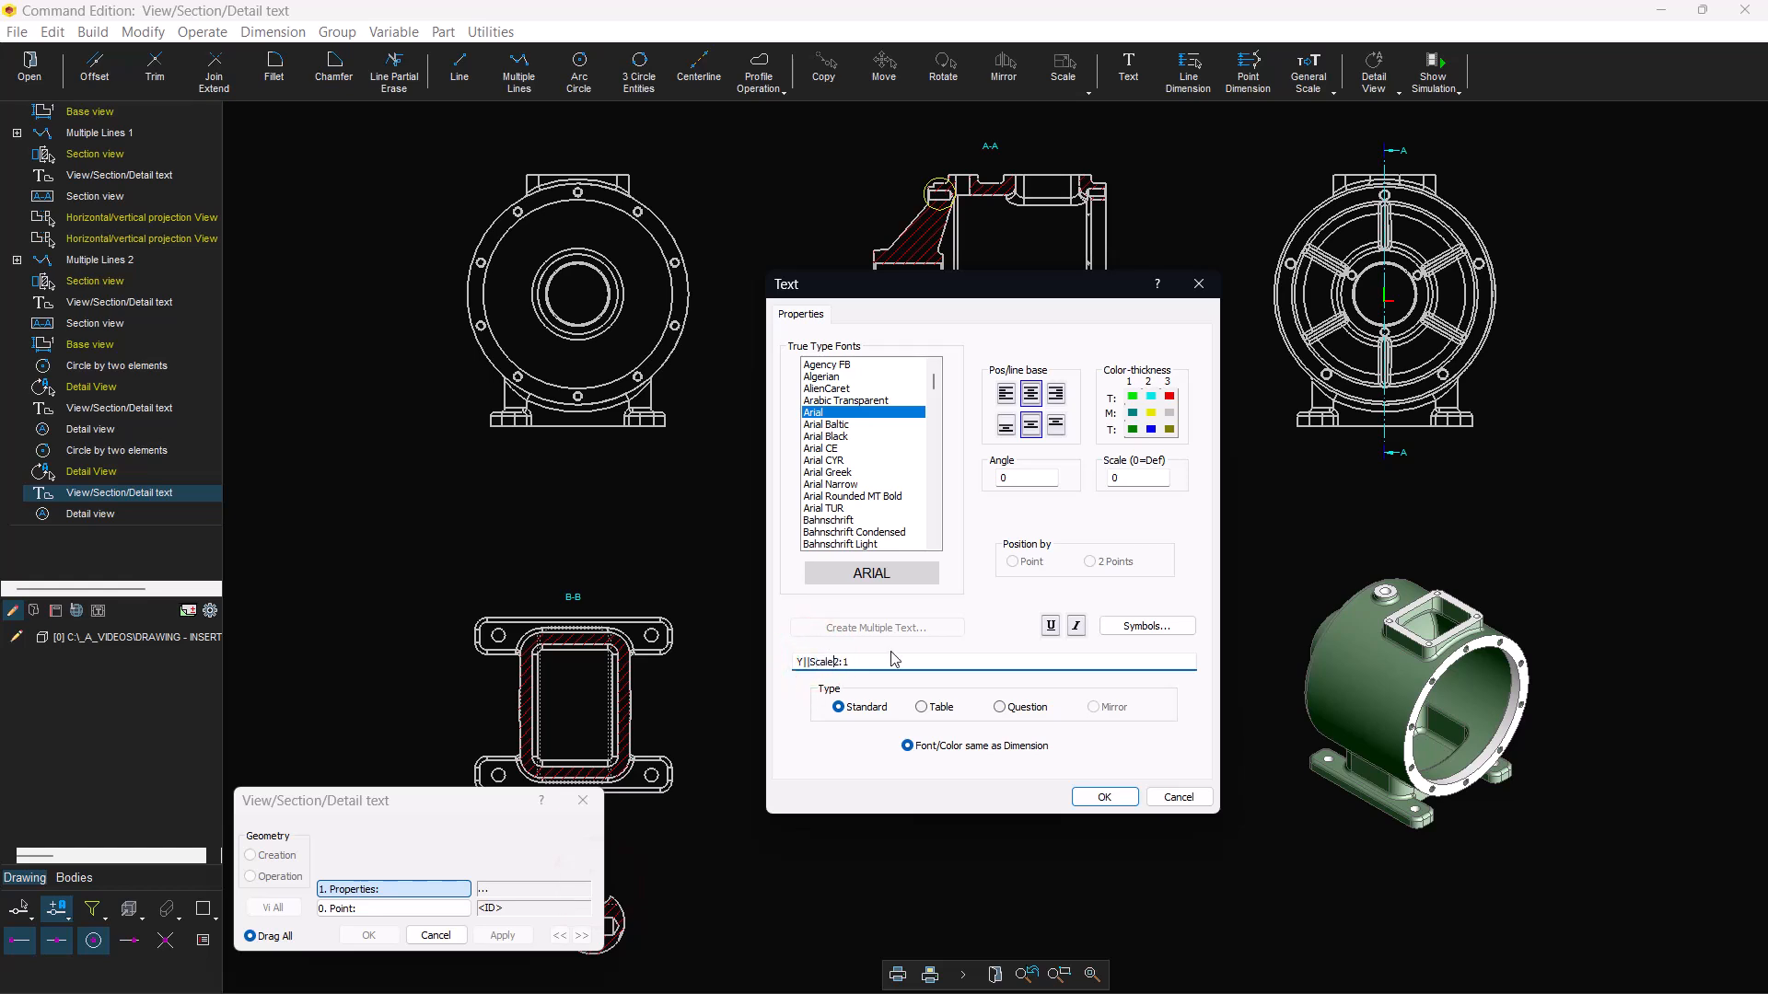
{"action": "left_click", "coordinate": [1102, 798]}
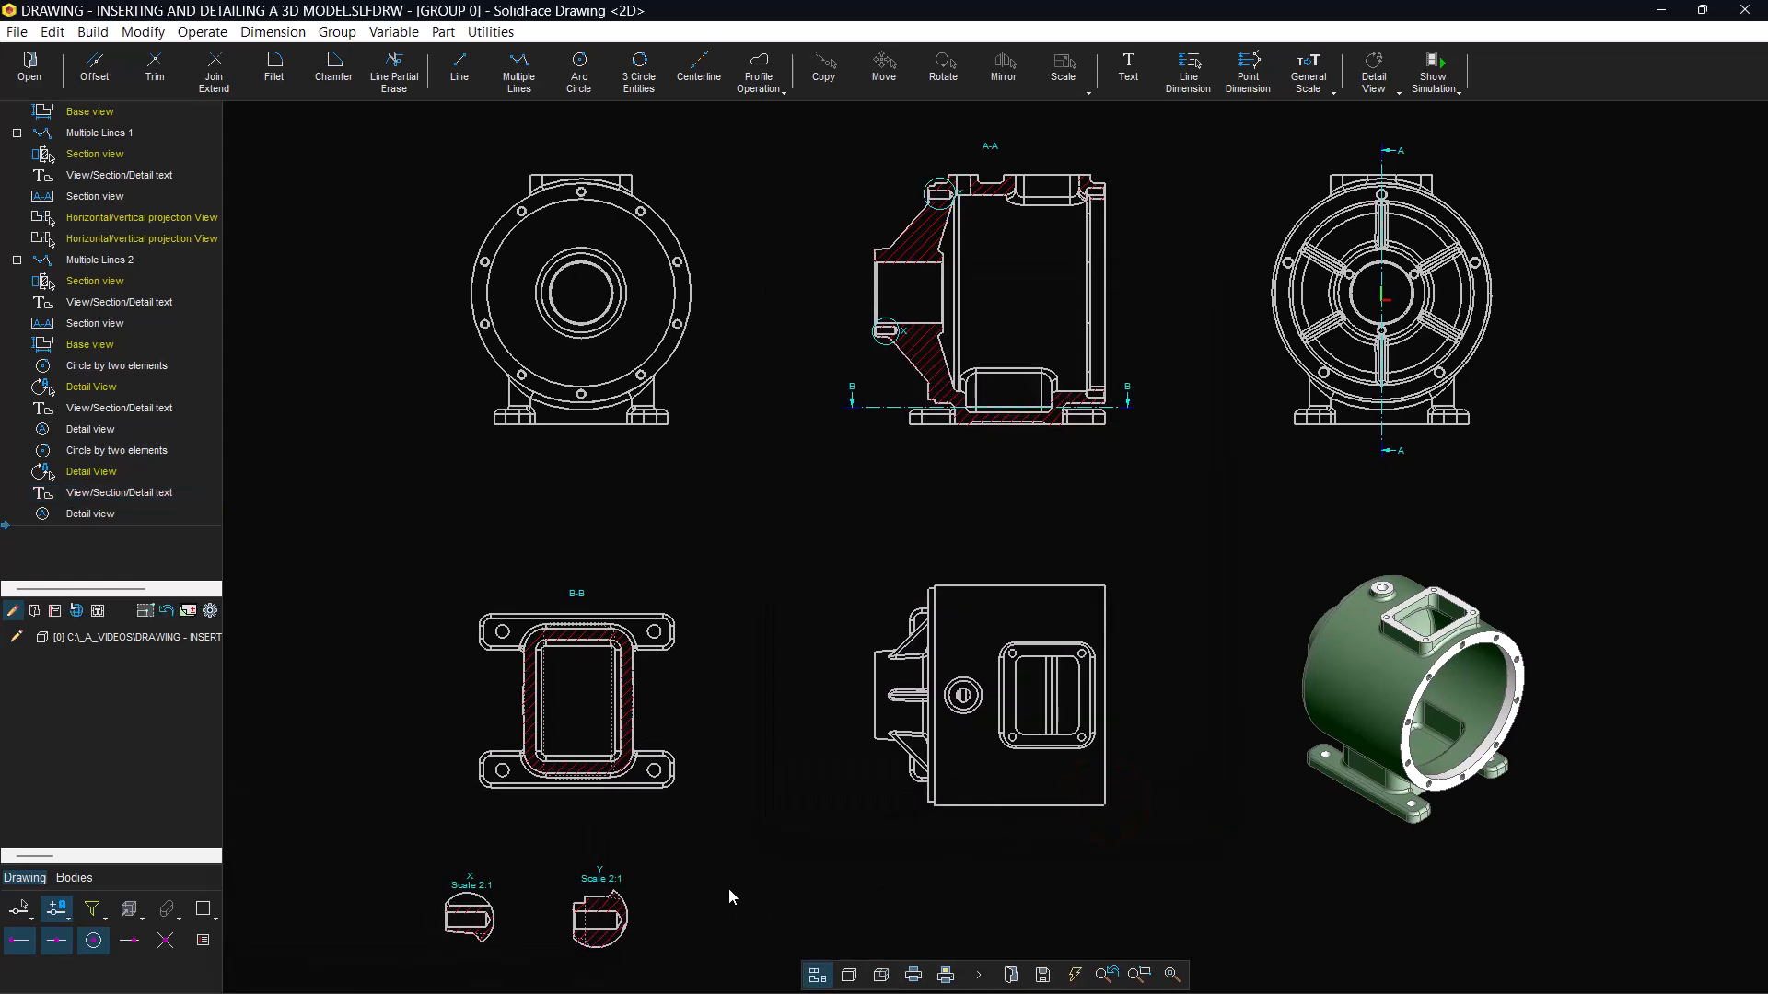
- Define a detail circle of about 9.9 radius around the blind hole in the upper-right flange of section A-A
{"action": "left_click", "coordinate": [1069, 343]}
{"action": "left_click", "coordinate": [1124, 965]}
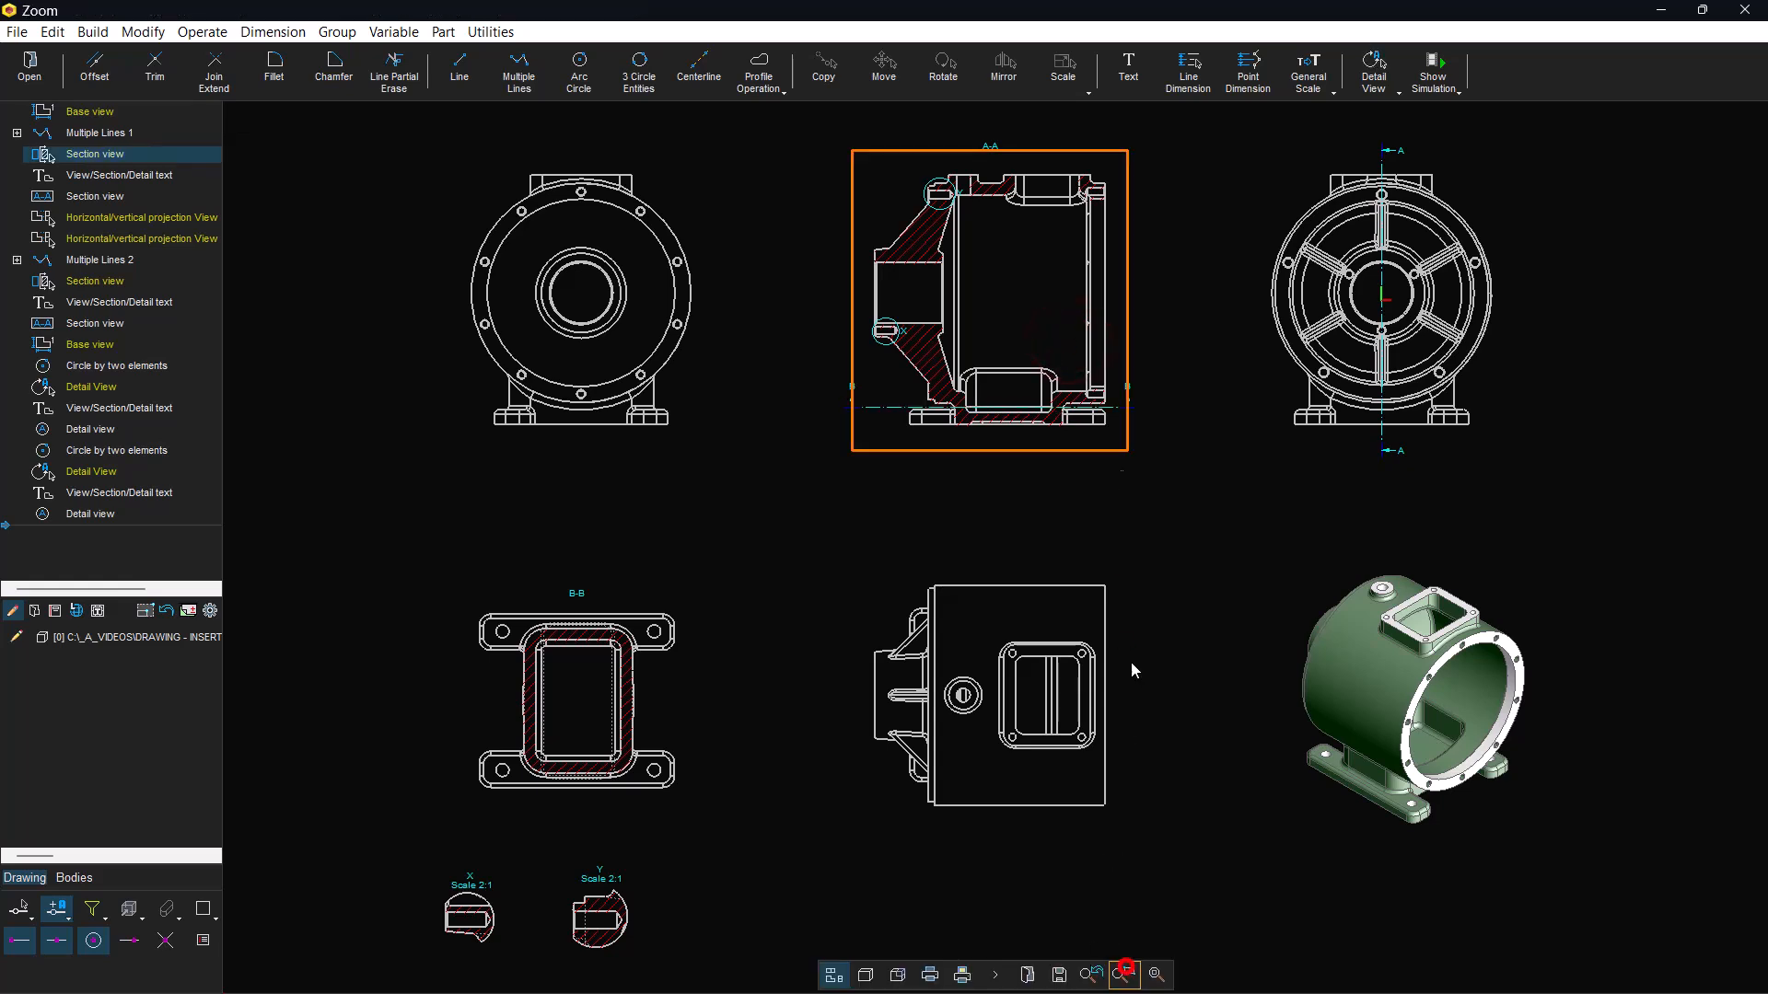
{"action": "left_click", "coordinate": [1069, 216]}
{"action": "left_click", "coordinate": [1124, 173]}
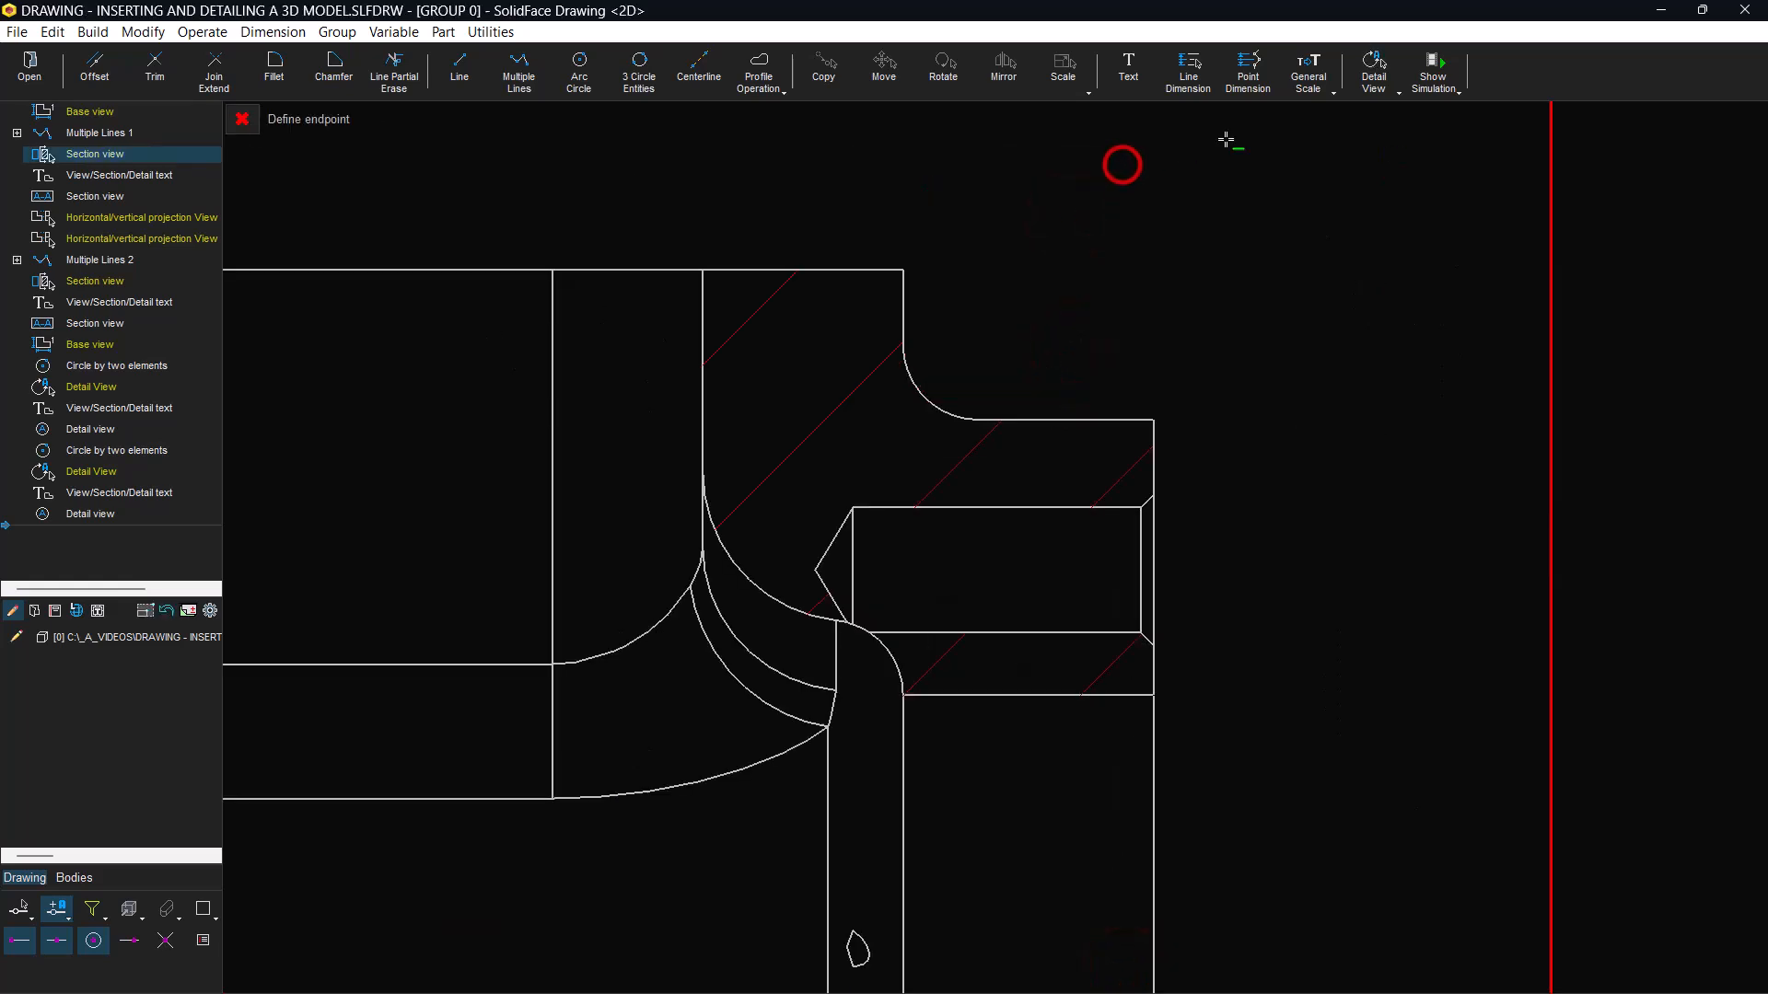
{"action": "left_click", "coordinate": [1372, 69]}
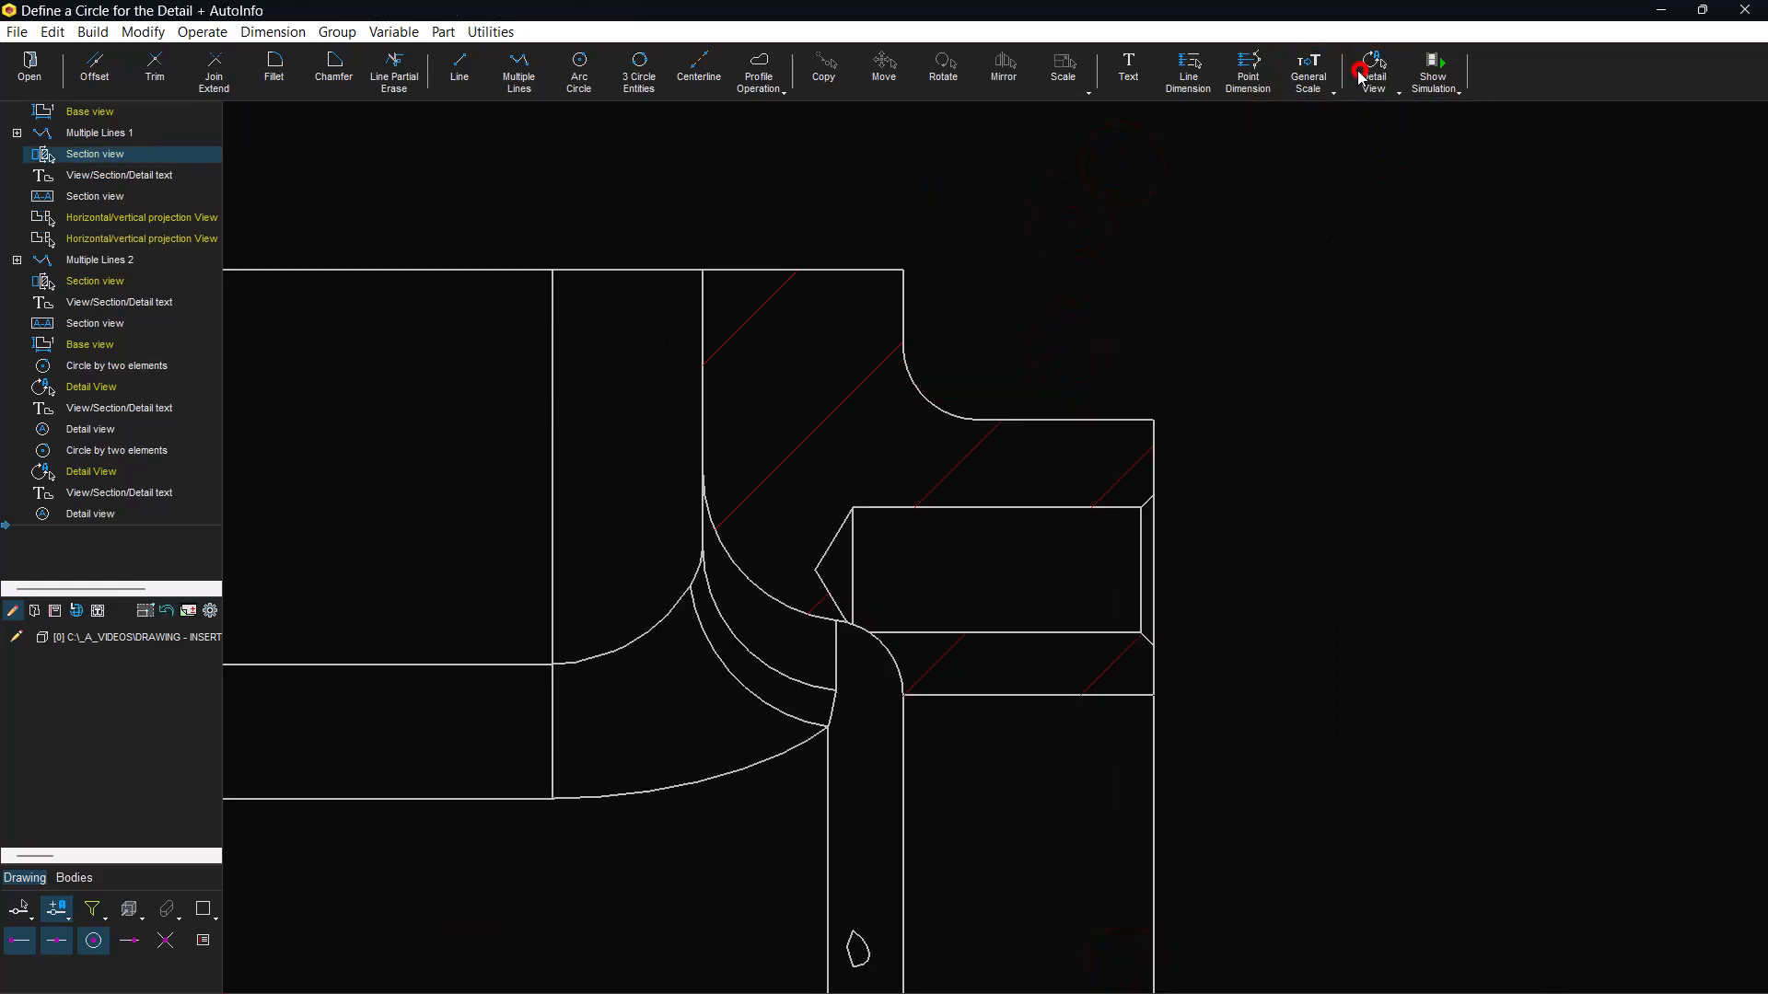
{"action": "left_click", "coordinate": [983, 550]}
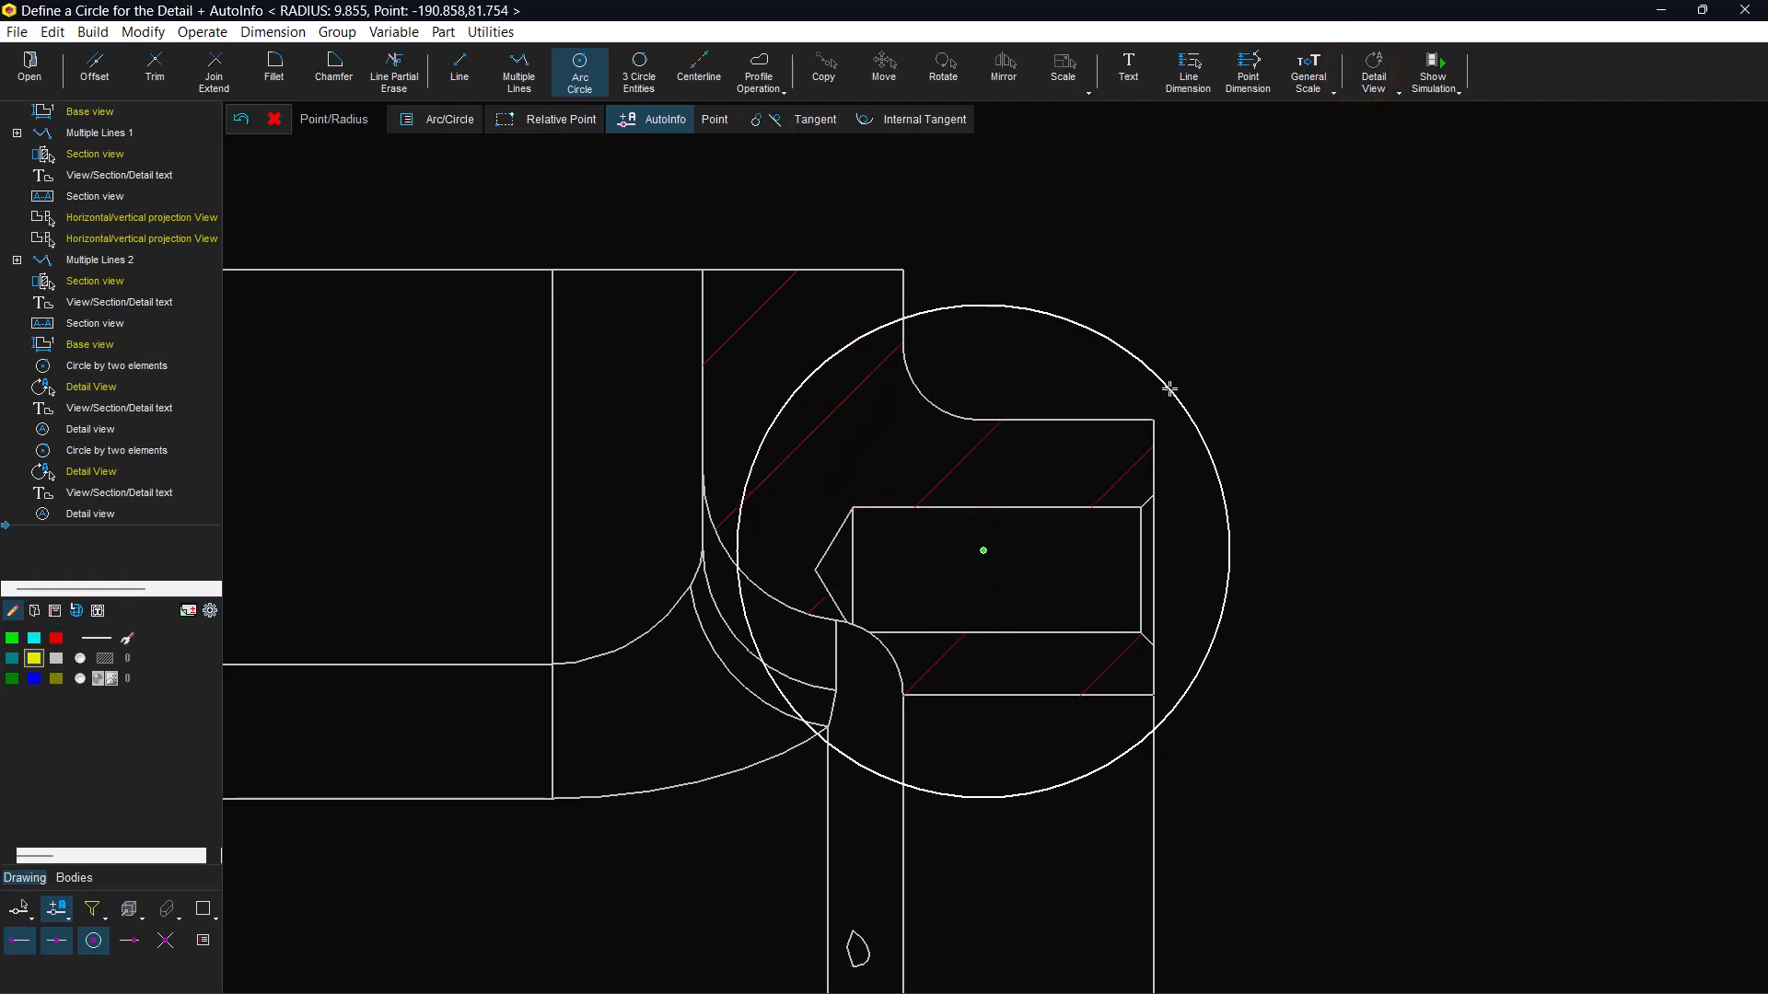
{"action": "left_click", "coordinate": [1170, 389]}
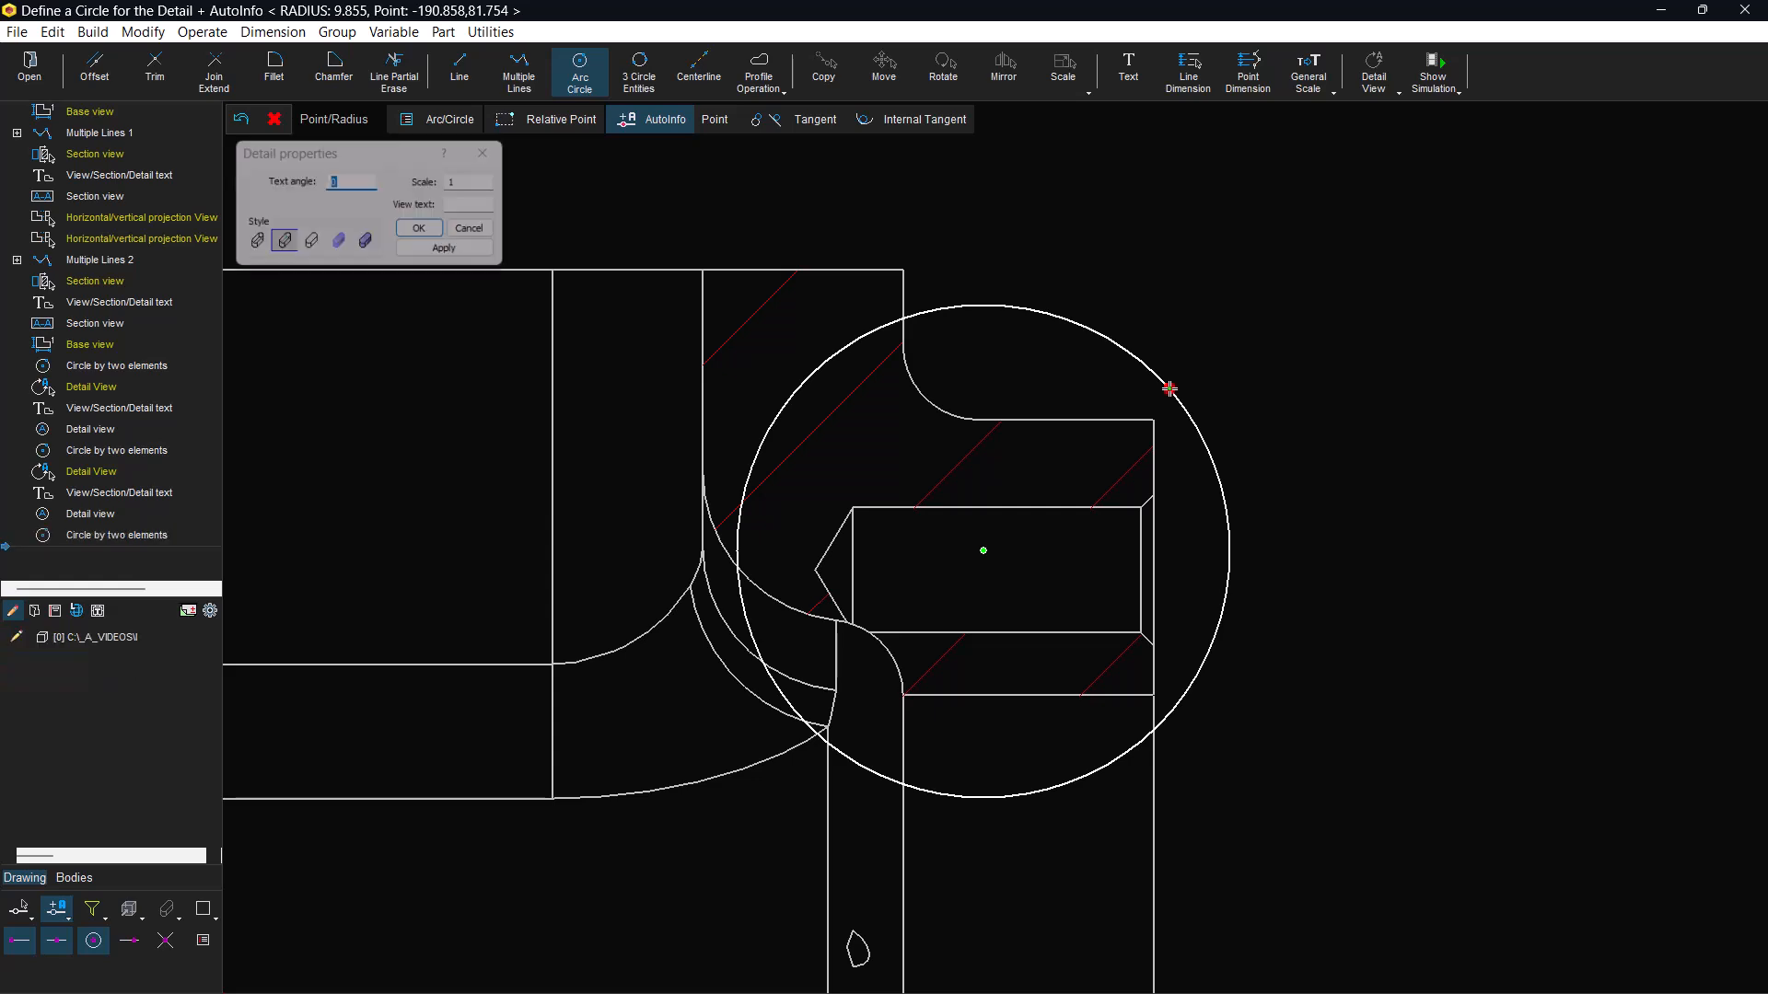
- Set the new detail's scale to 2 and its view text to Z
{"action": "double_click", "coordinate": [483, 183]}
{"action": "type", "text": "2"}
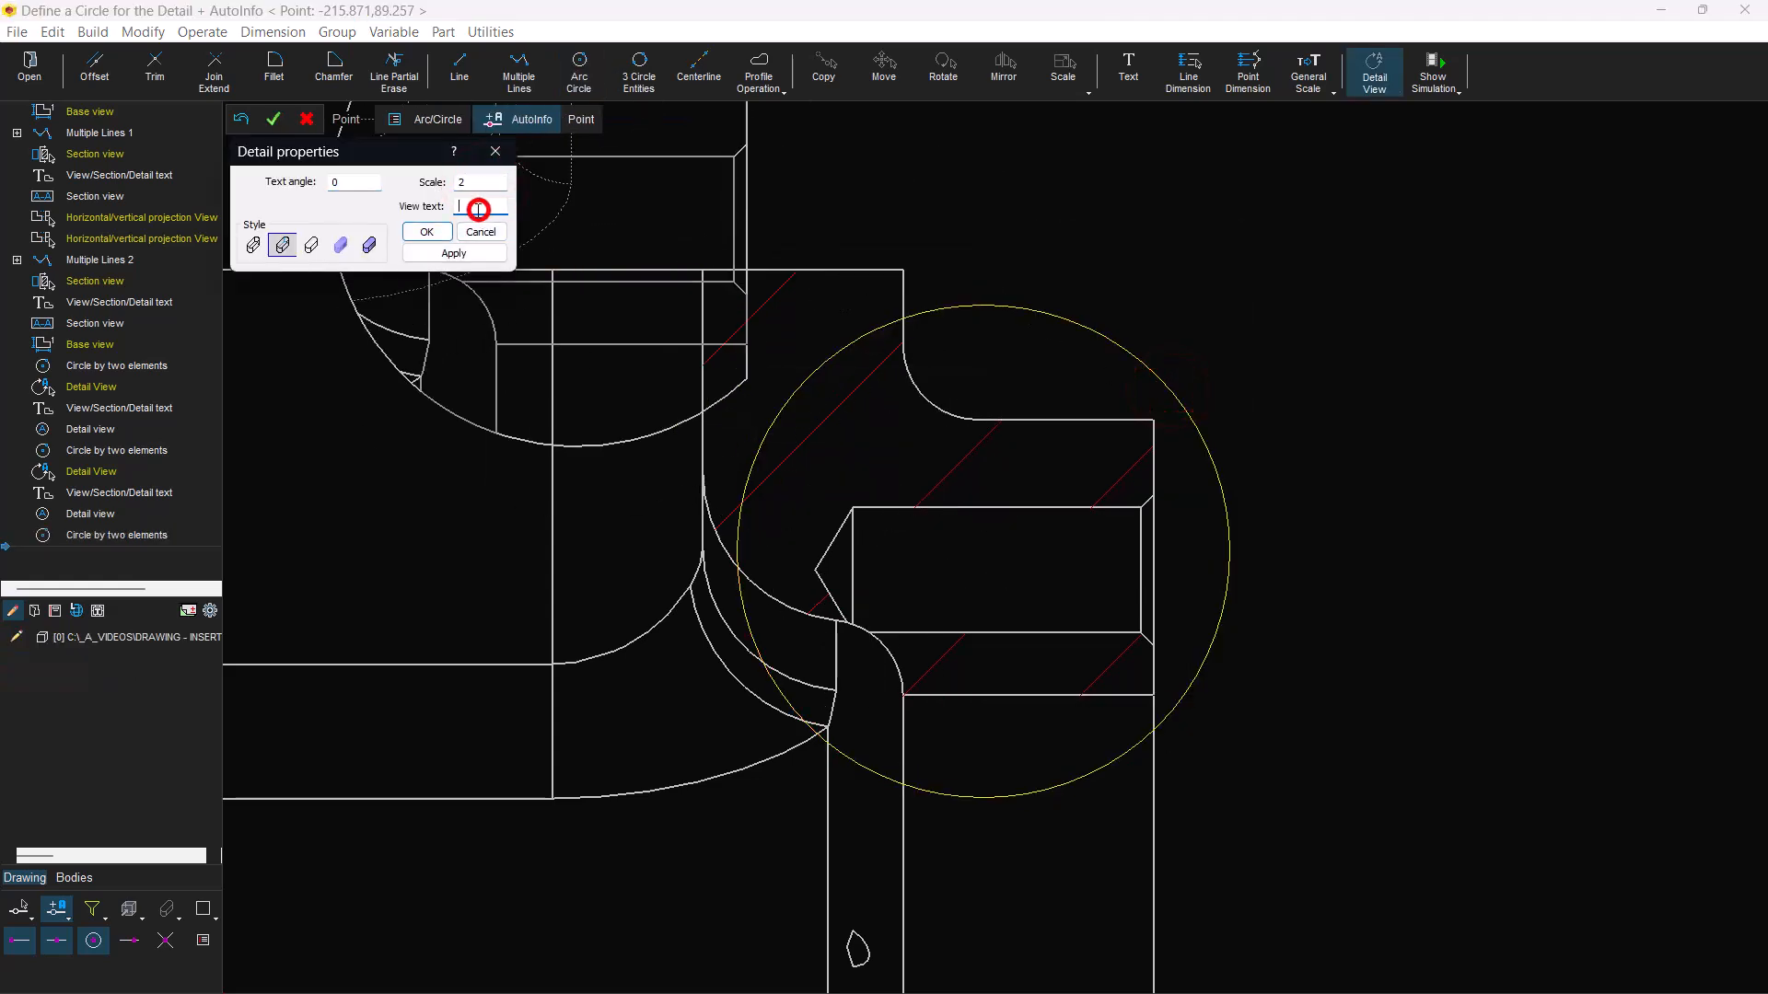
{"action": "type", "text": "Z"}
{"action": "left_click", "coordinate": [454, 250]}
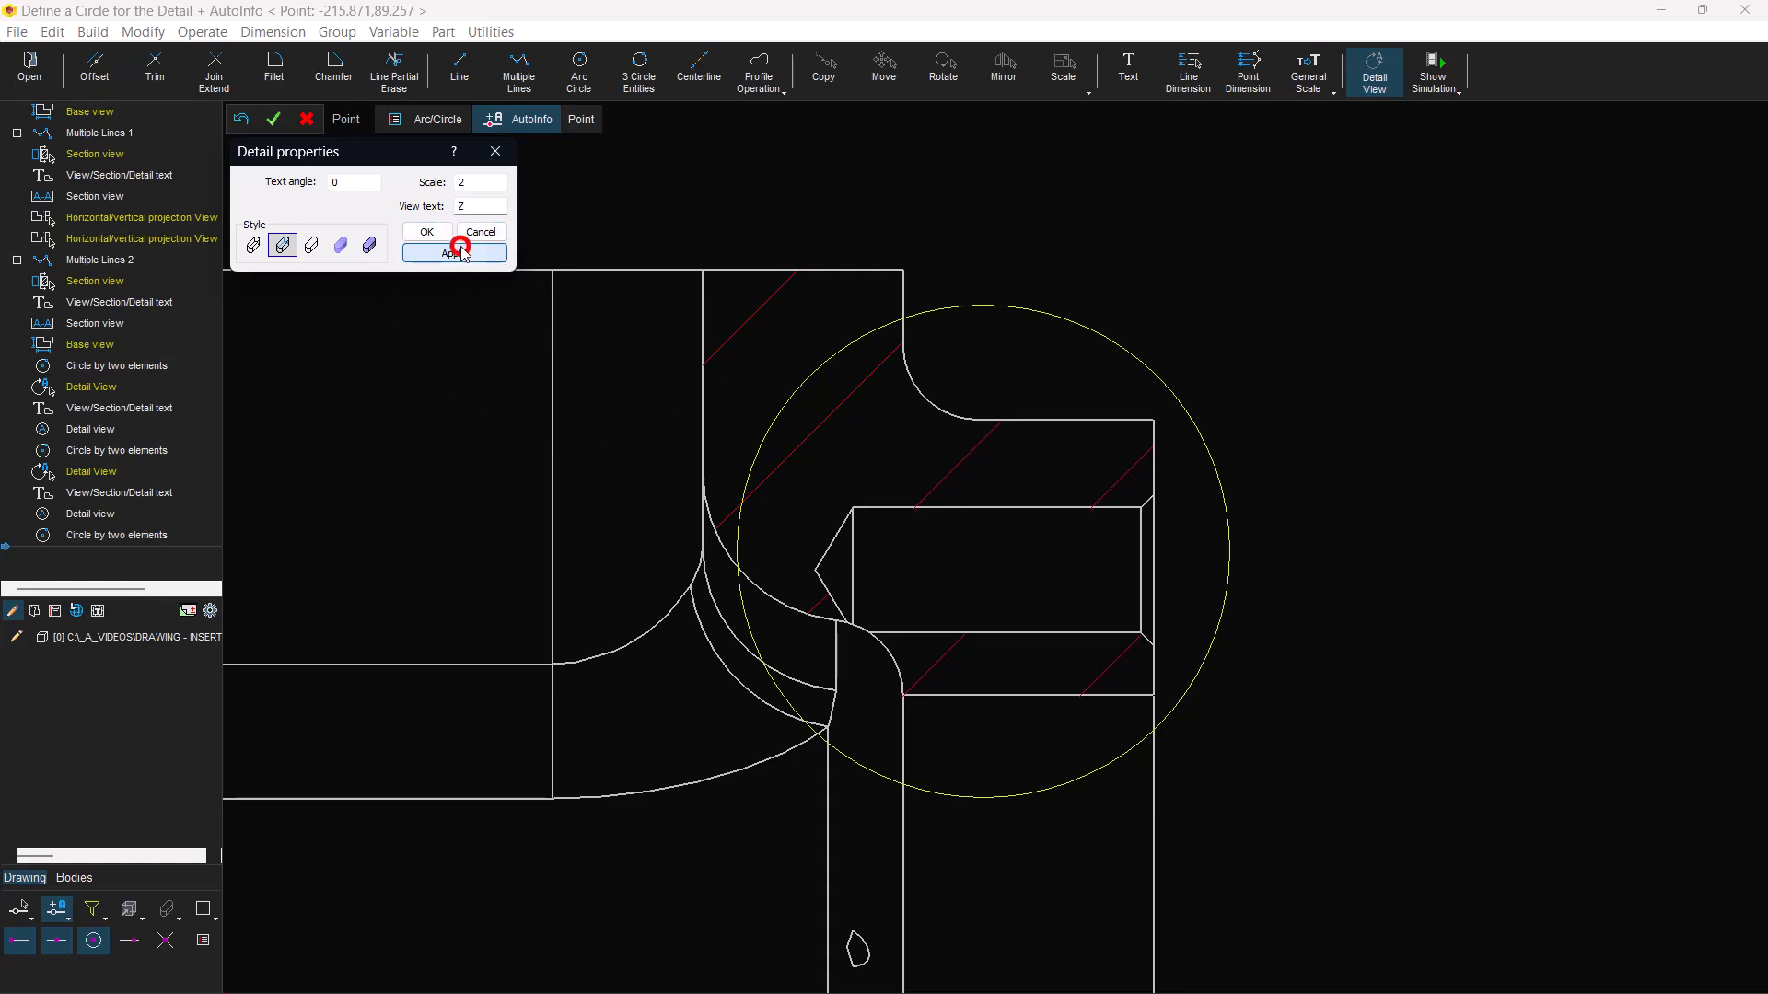
- Place detail view Z to the right of detail Y and edit its label's second line to read Scale 2:1
{"action": "left_click", "coordinate": [1157, 976]}
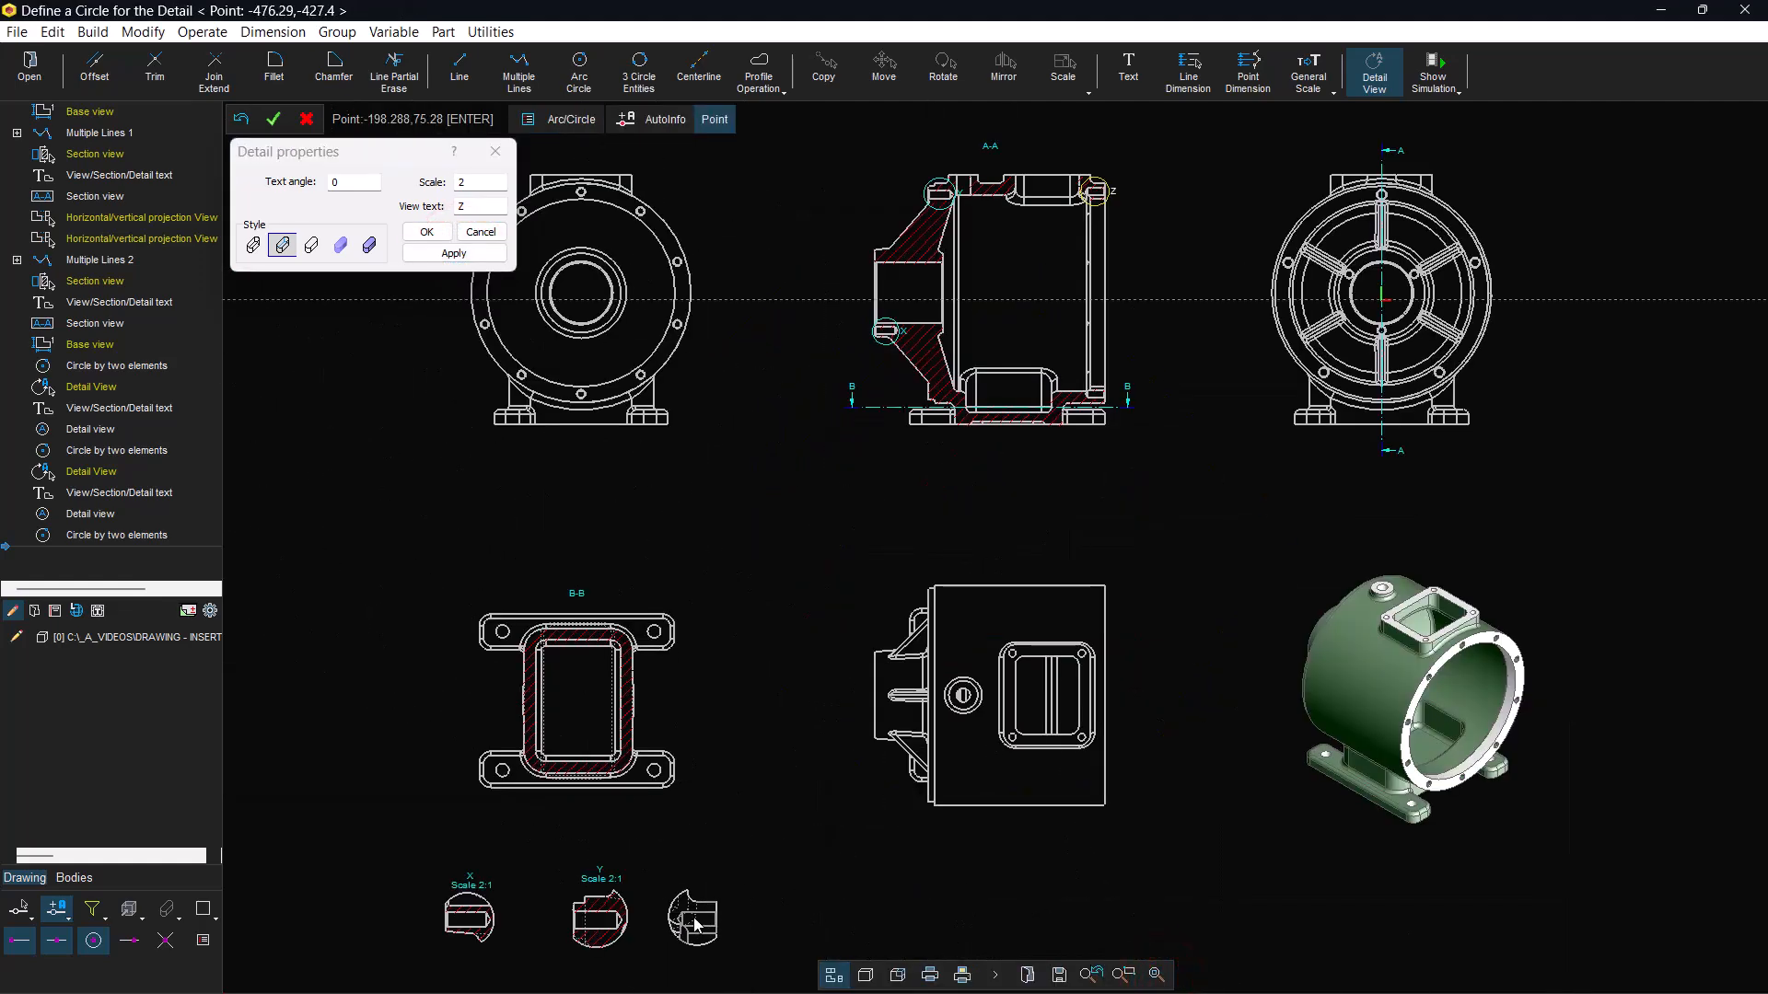
{"action": "left_click", "coordinate": [719, 925]}
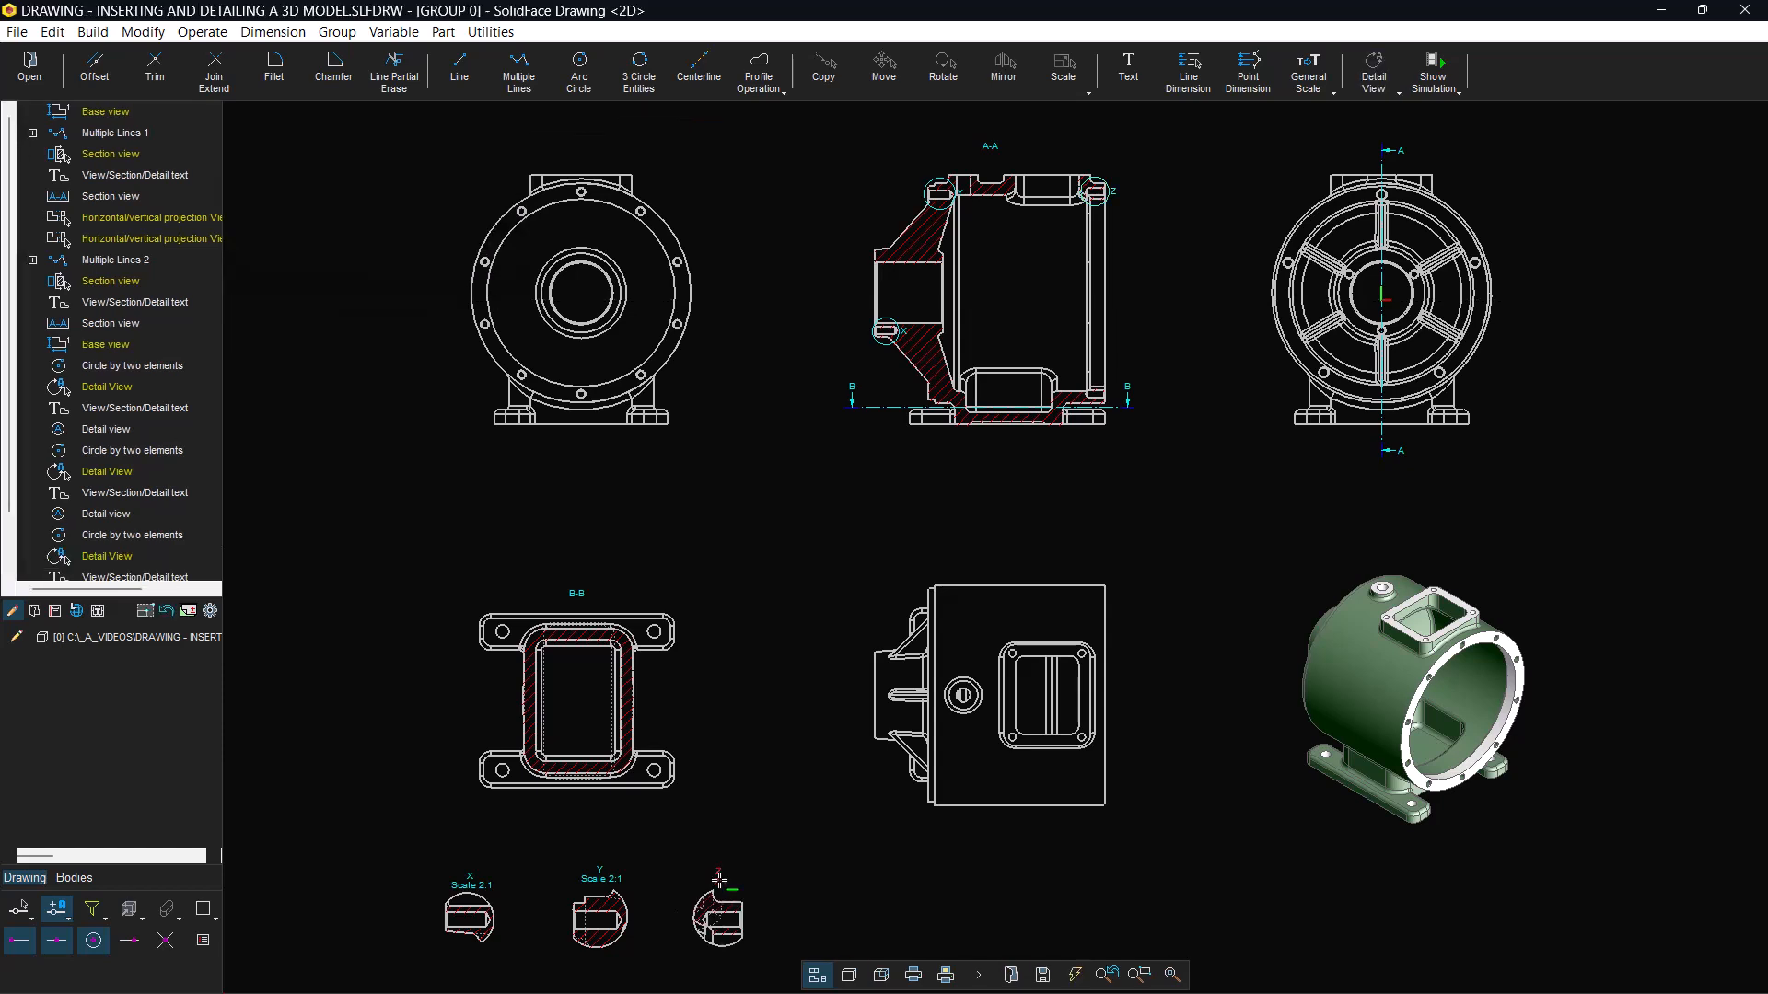
{"action": "left_click", "coordinate": [719, 881]}
{"action": "left_click", "coordinate": [721, 878]}
{"action": "key", "text": "Escape"}
{"action": "left_click", "coordinate": [721, 875]}
{"action": "left_click", "coordinate": [721, 875]}
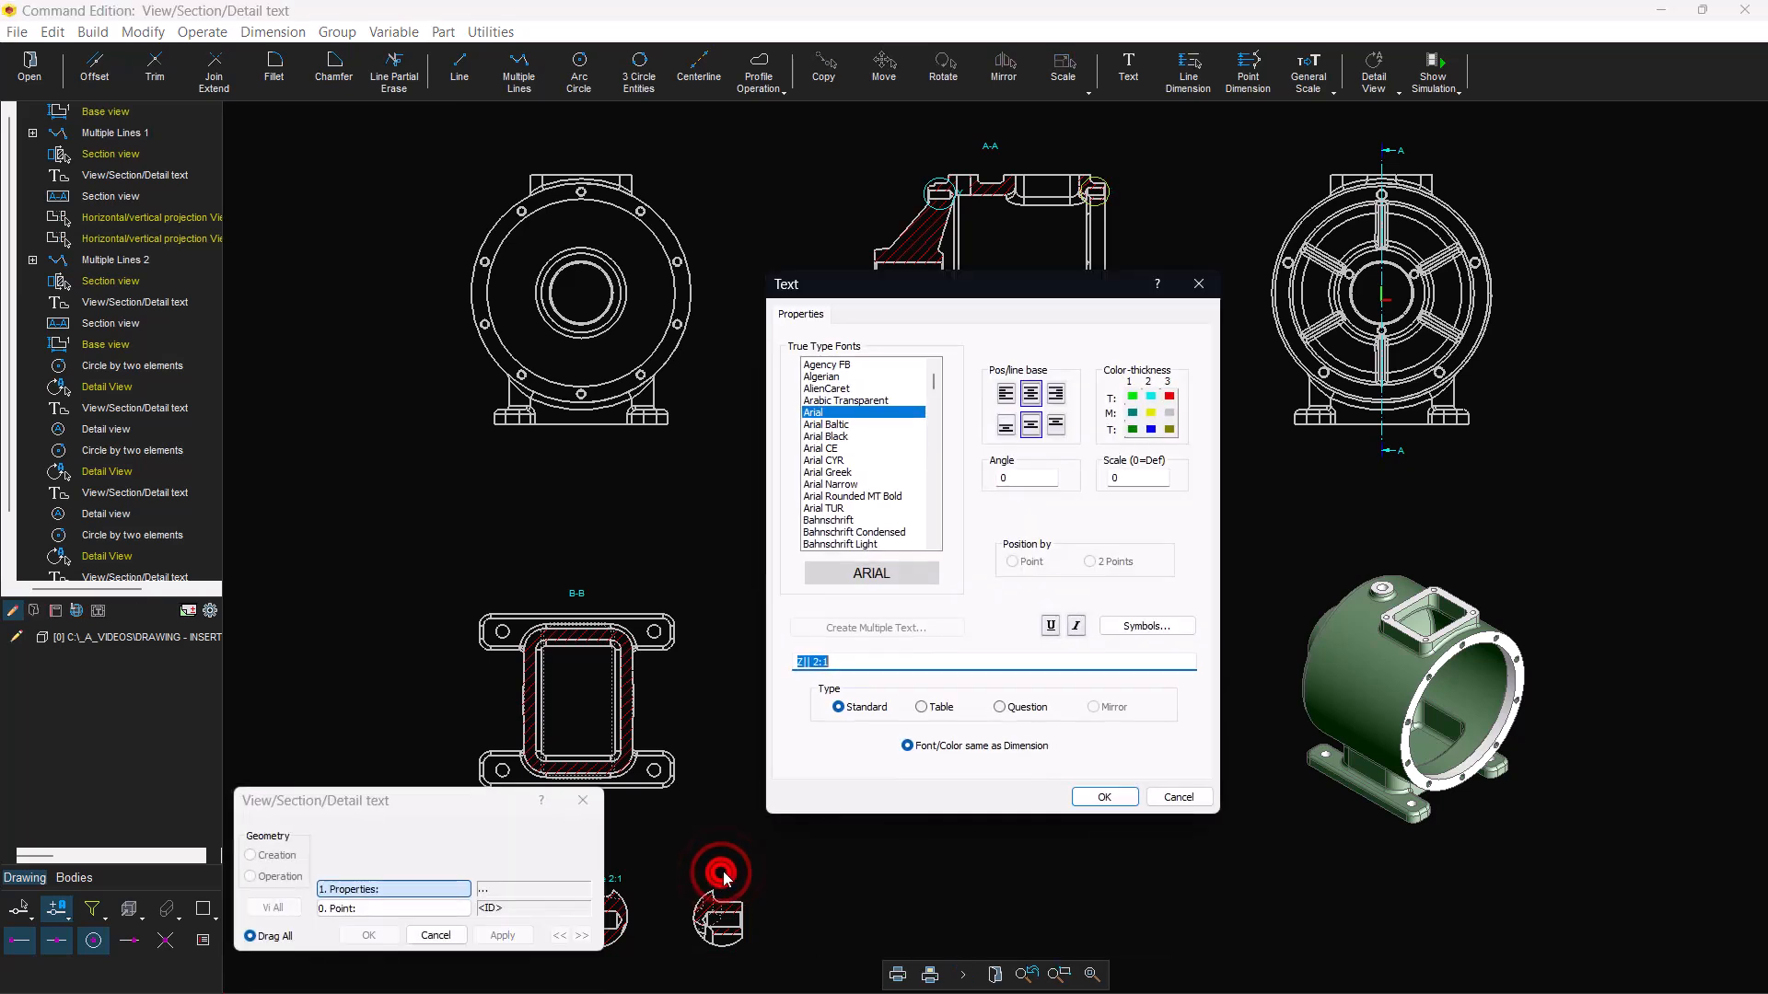
{"action": "left_click", "coordinate": [812, 660]}
{"action": "type", "text": "Scale"}
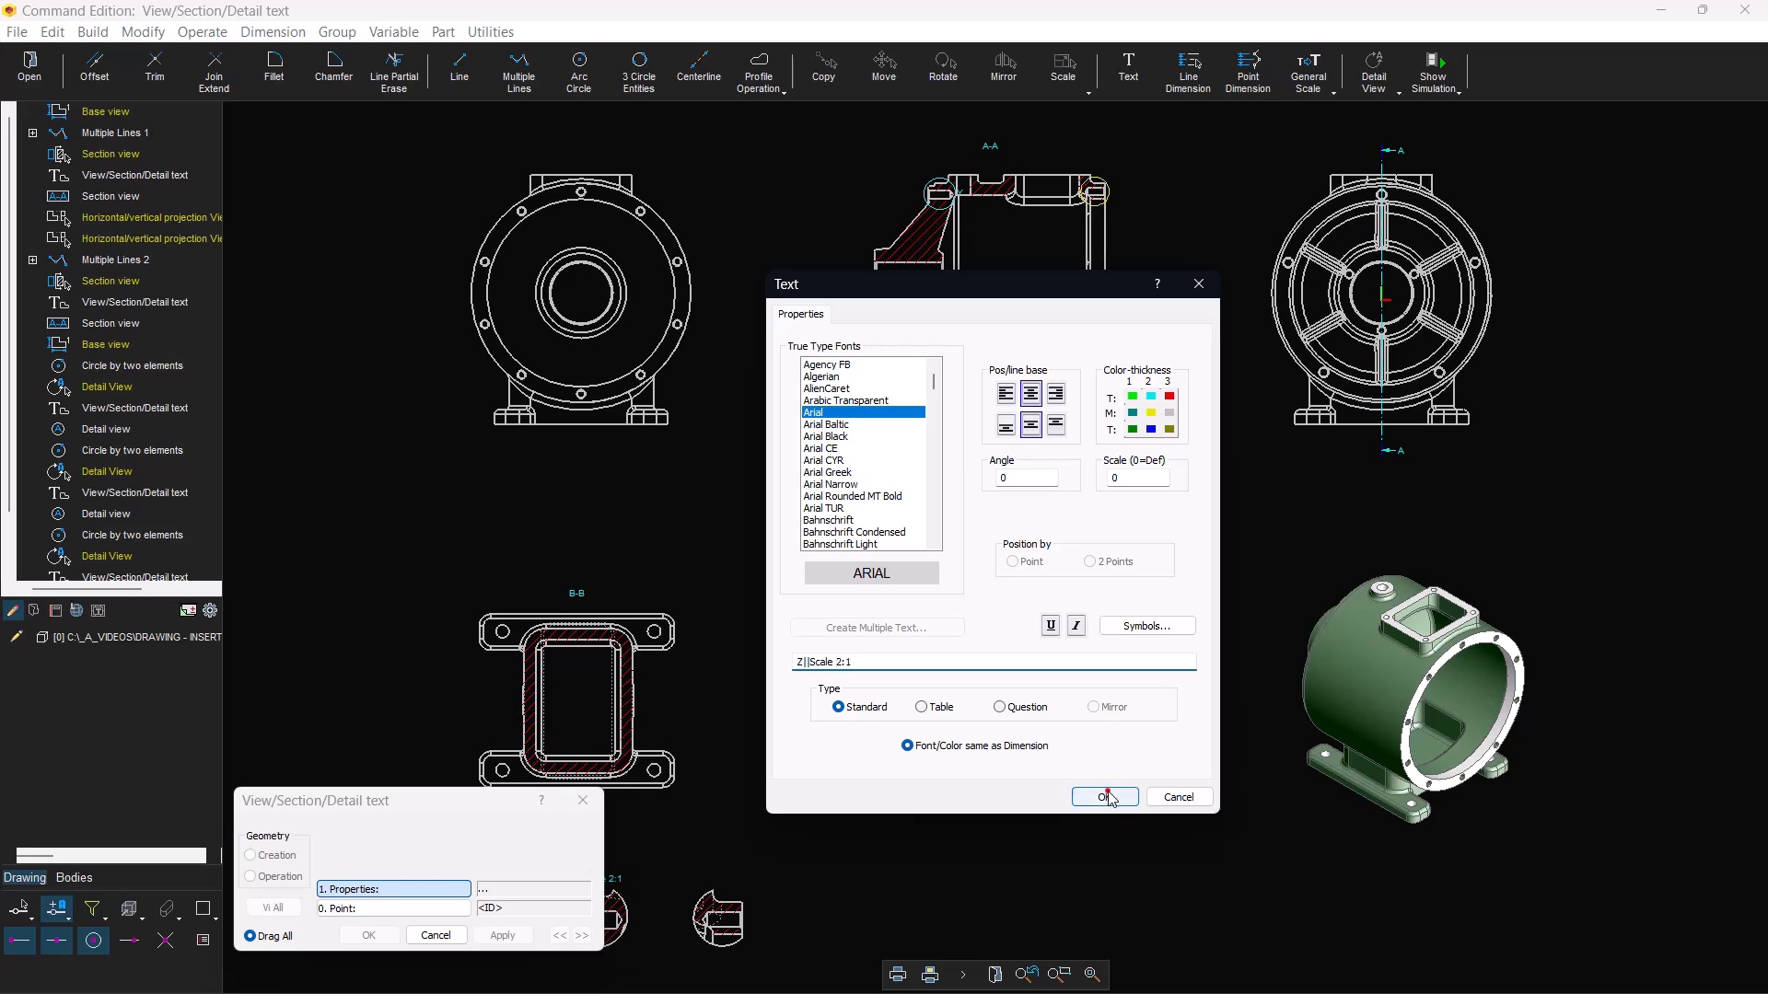
{"action": "left_click", "coordinate": [1105, 798]}
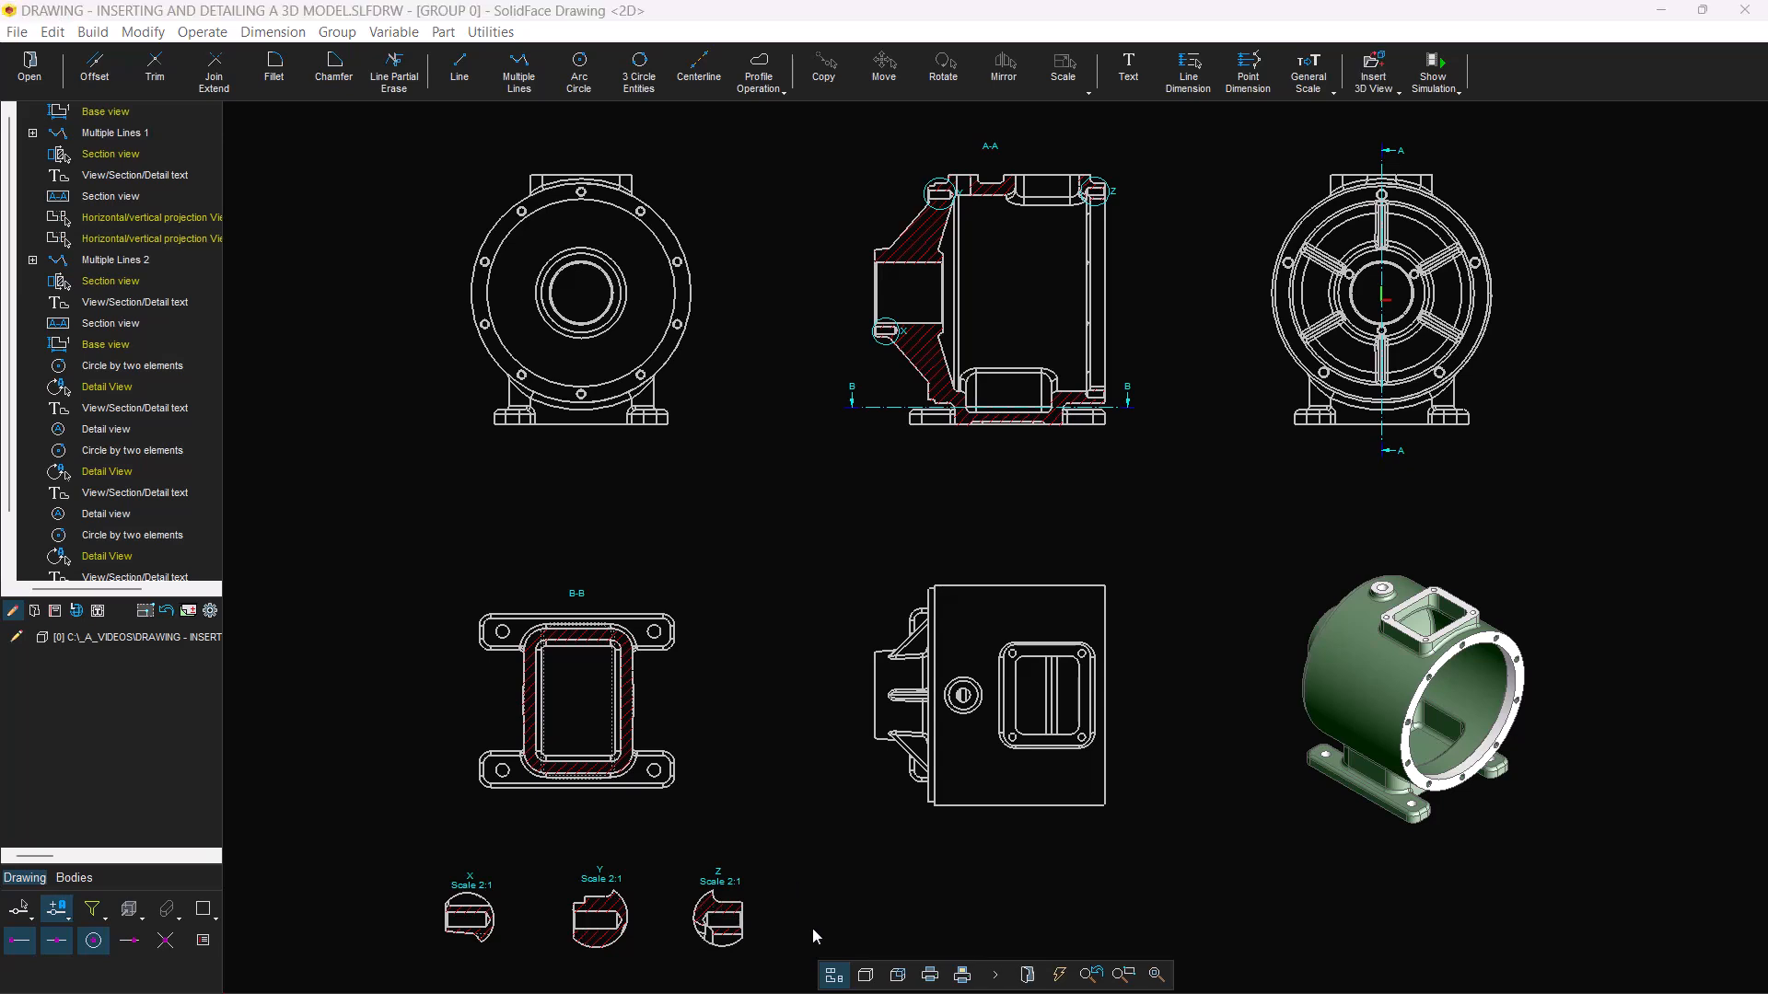
- Add a standard horizontal centerline through the blind hole in each of the detail views X, Y and Z
{"action": "left_click", "coordinate": [1140, 975]}
{"action": "left_click", "coordinate": [794, 829]}
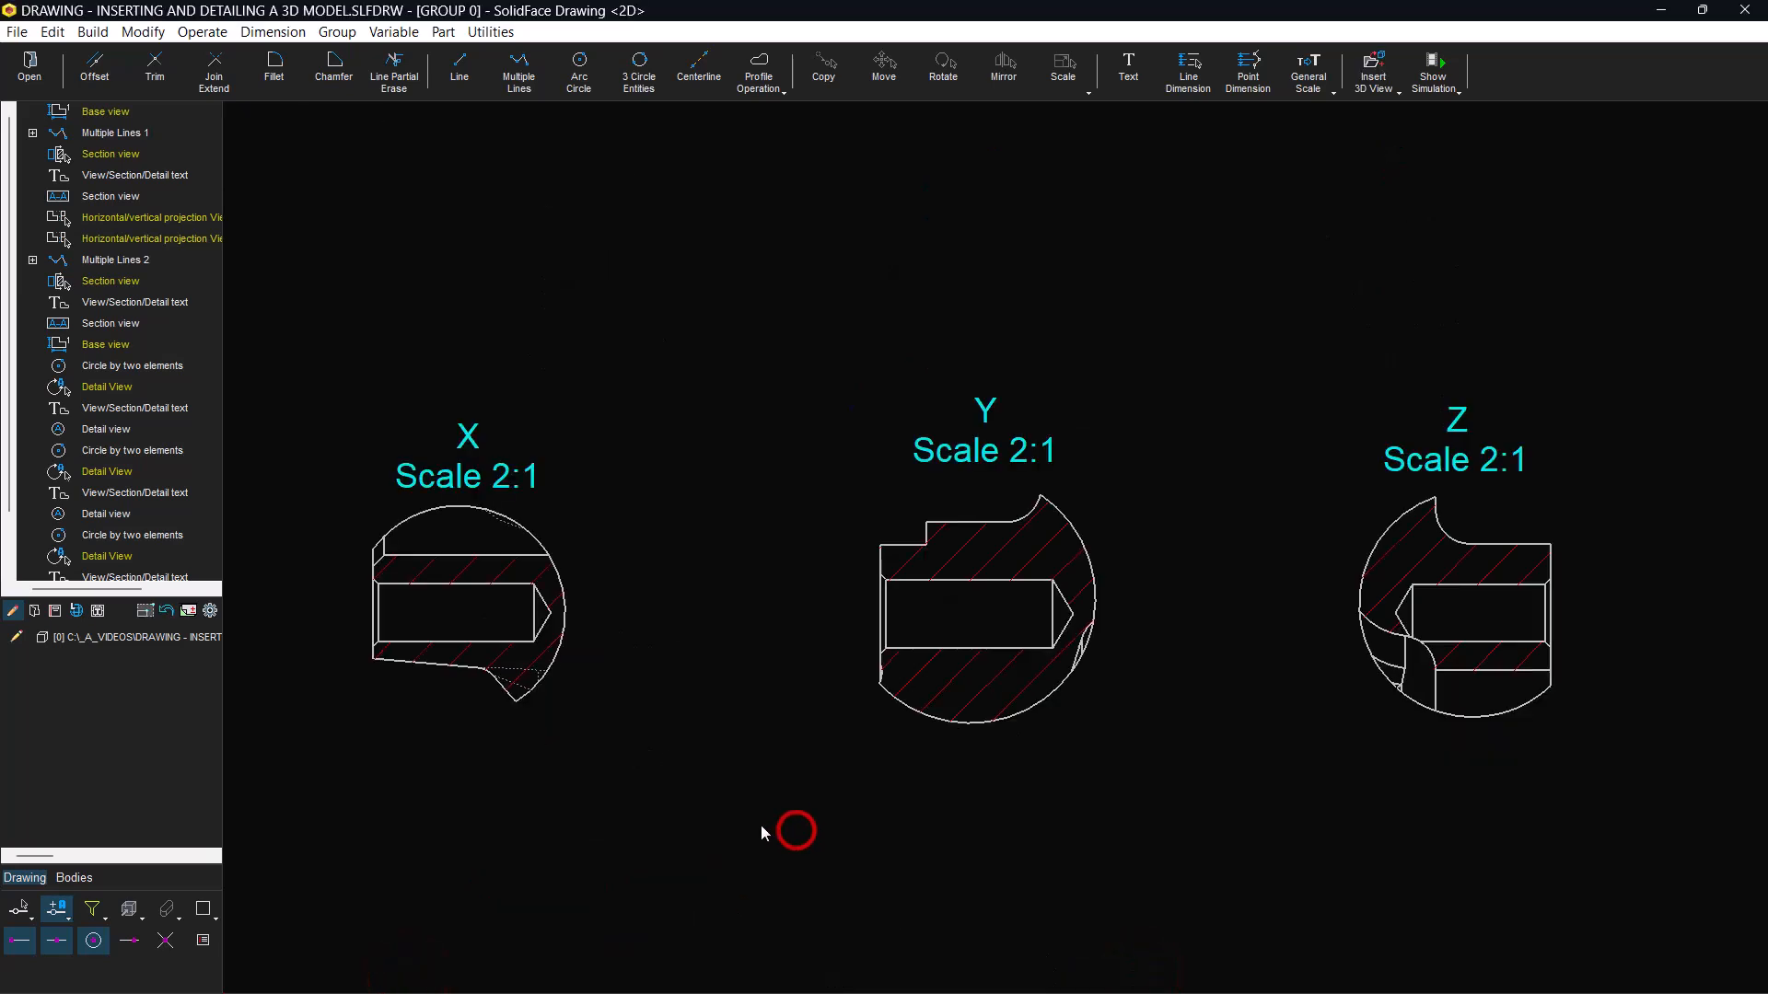
{"action": "left_click", "coordinate": [689, 78]}
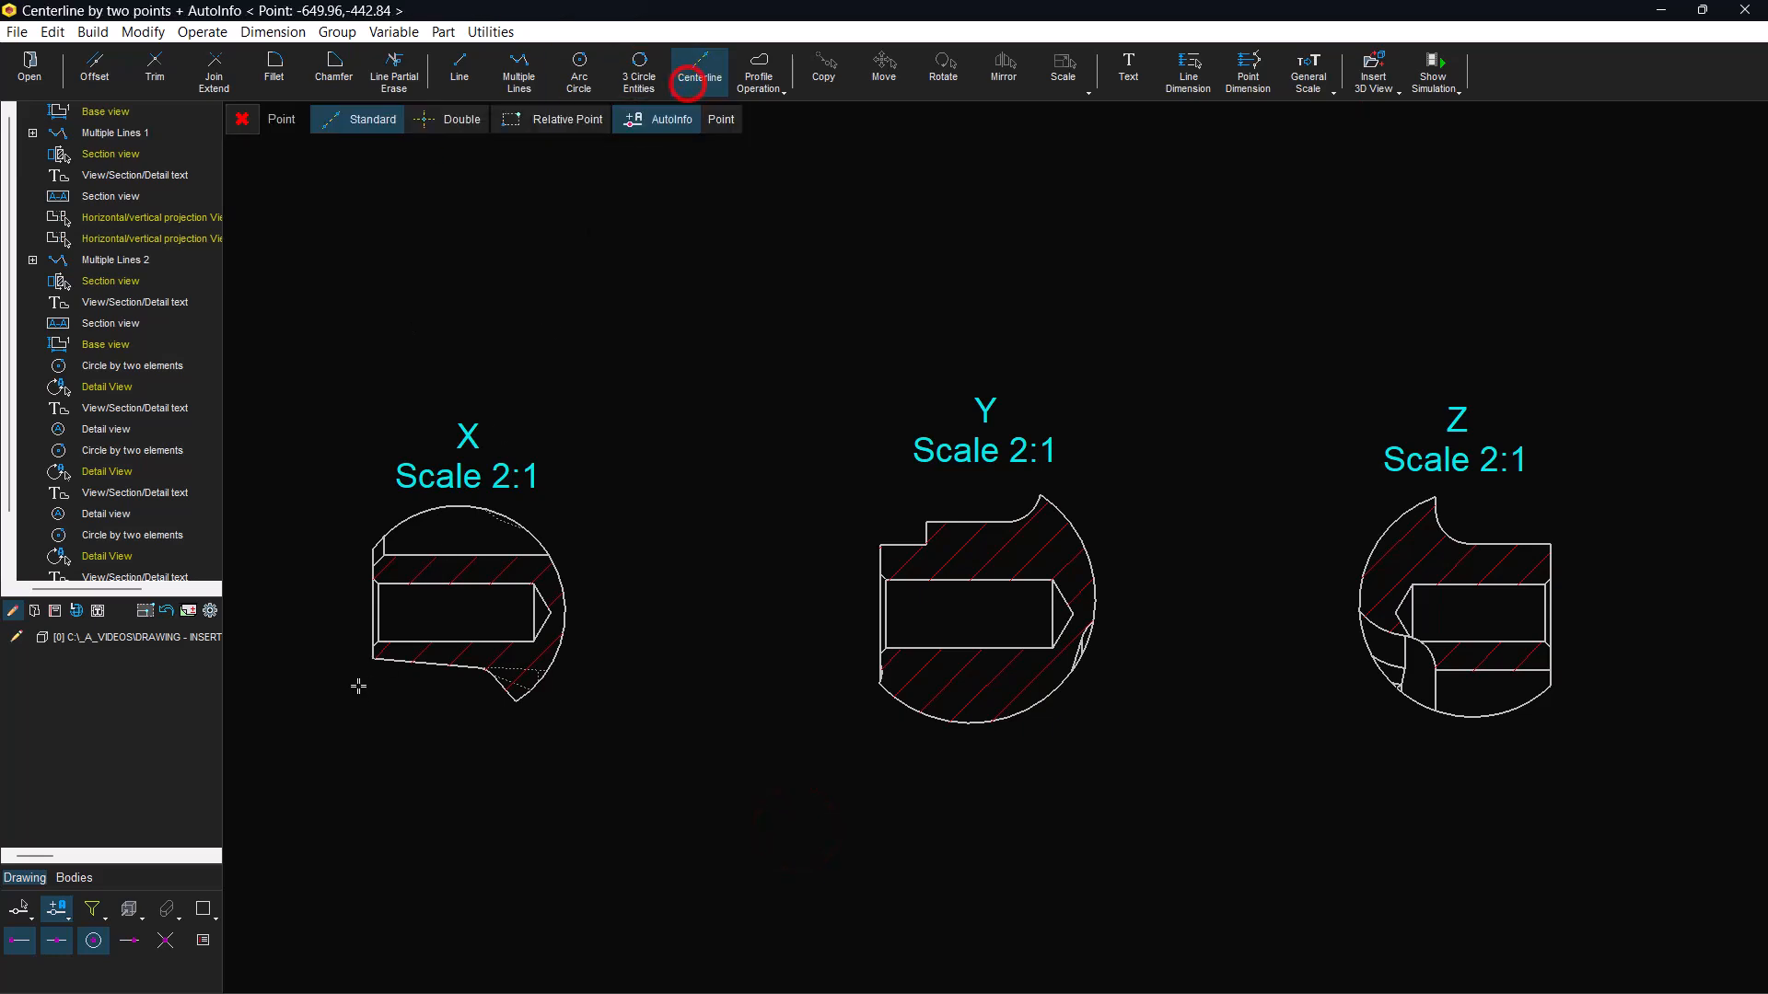
{"action": "left_click", "coordinate": [377, 615]}
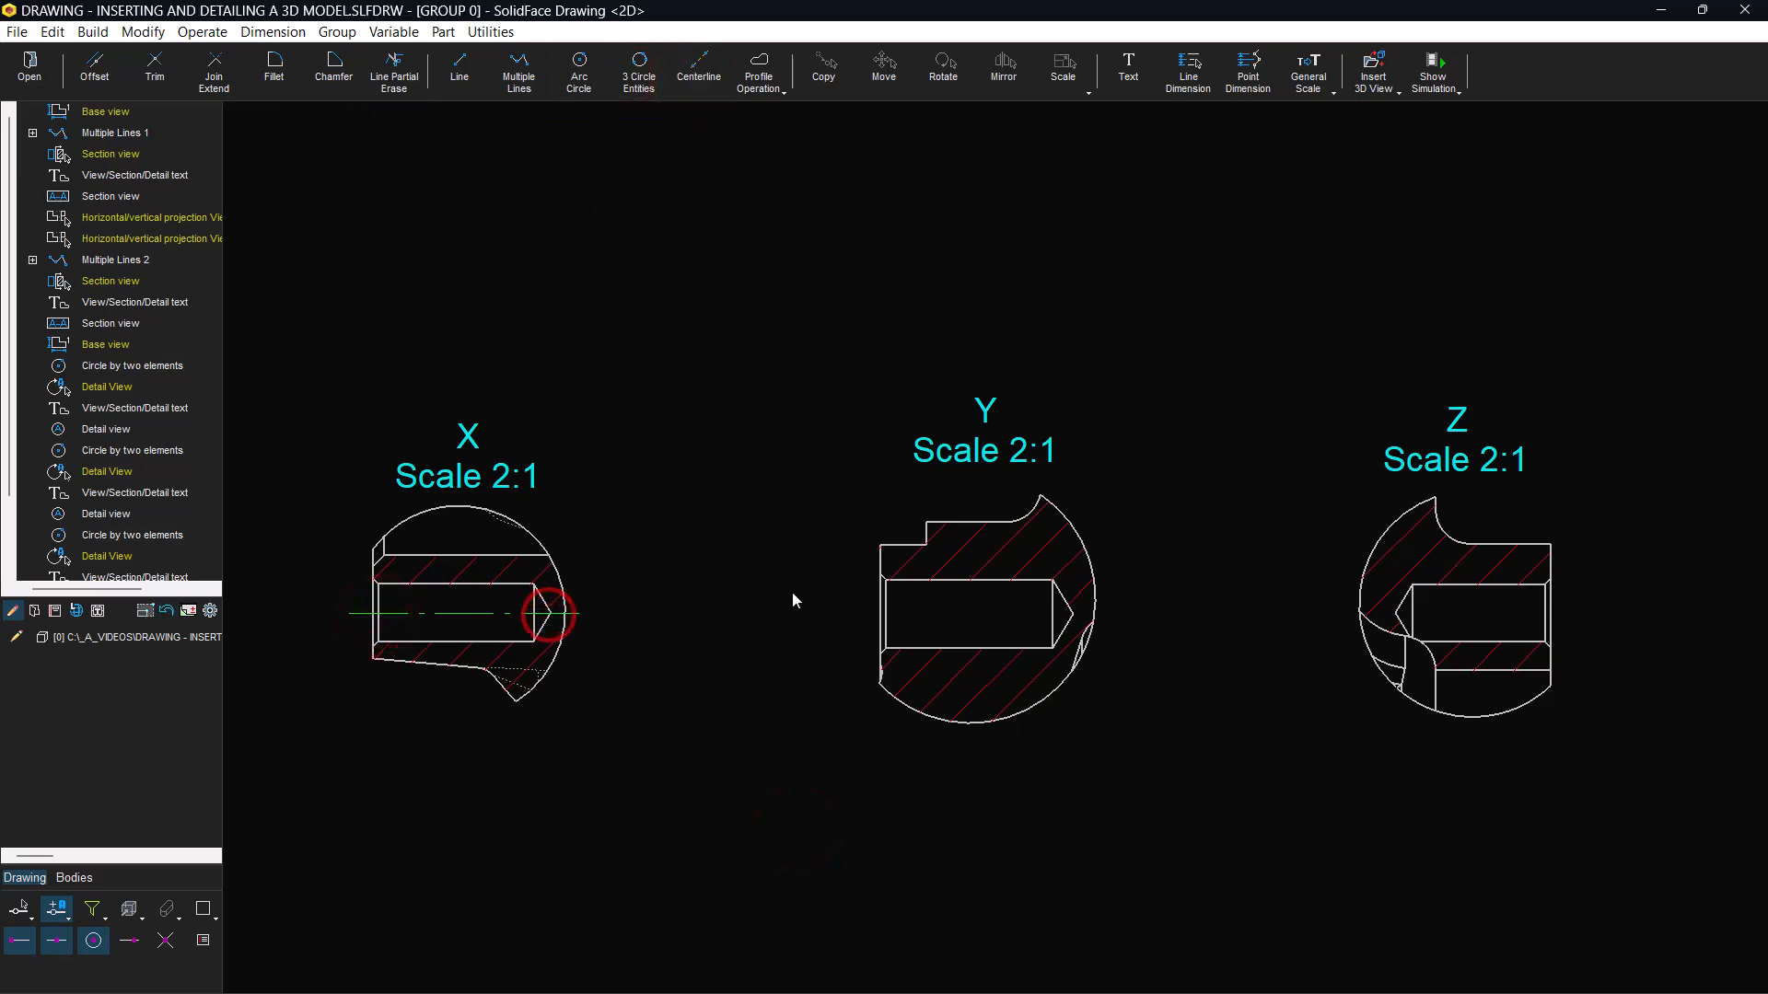
{"action": "left_click", "coordinate": [886, 613]}
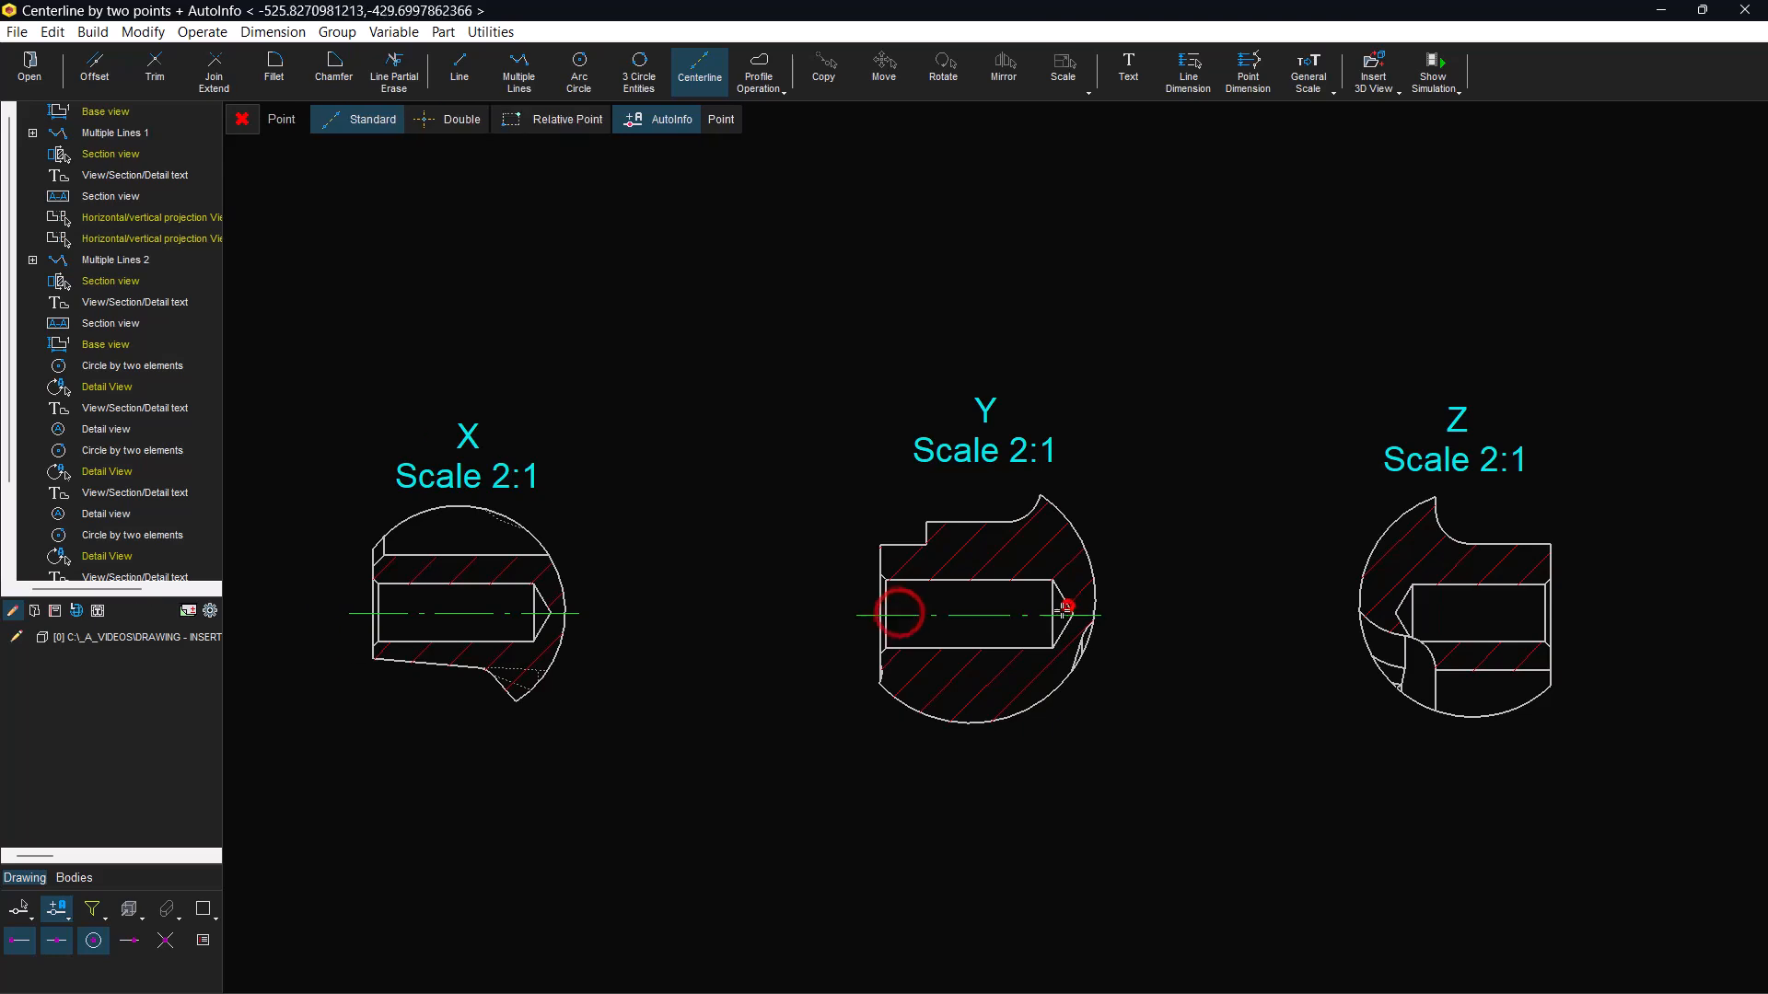
{"action": "left_click", "coordinate": [1403, 615]}
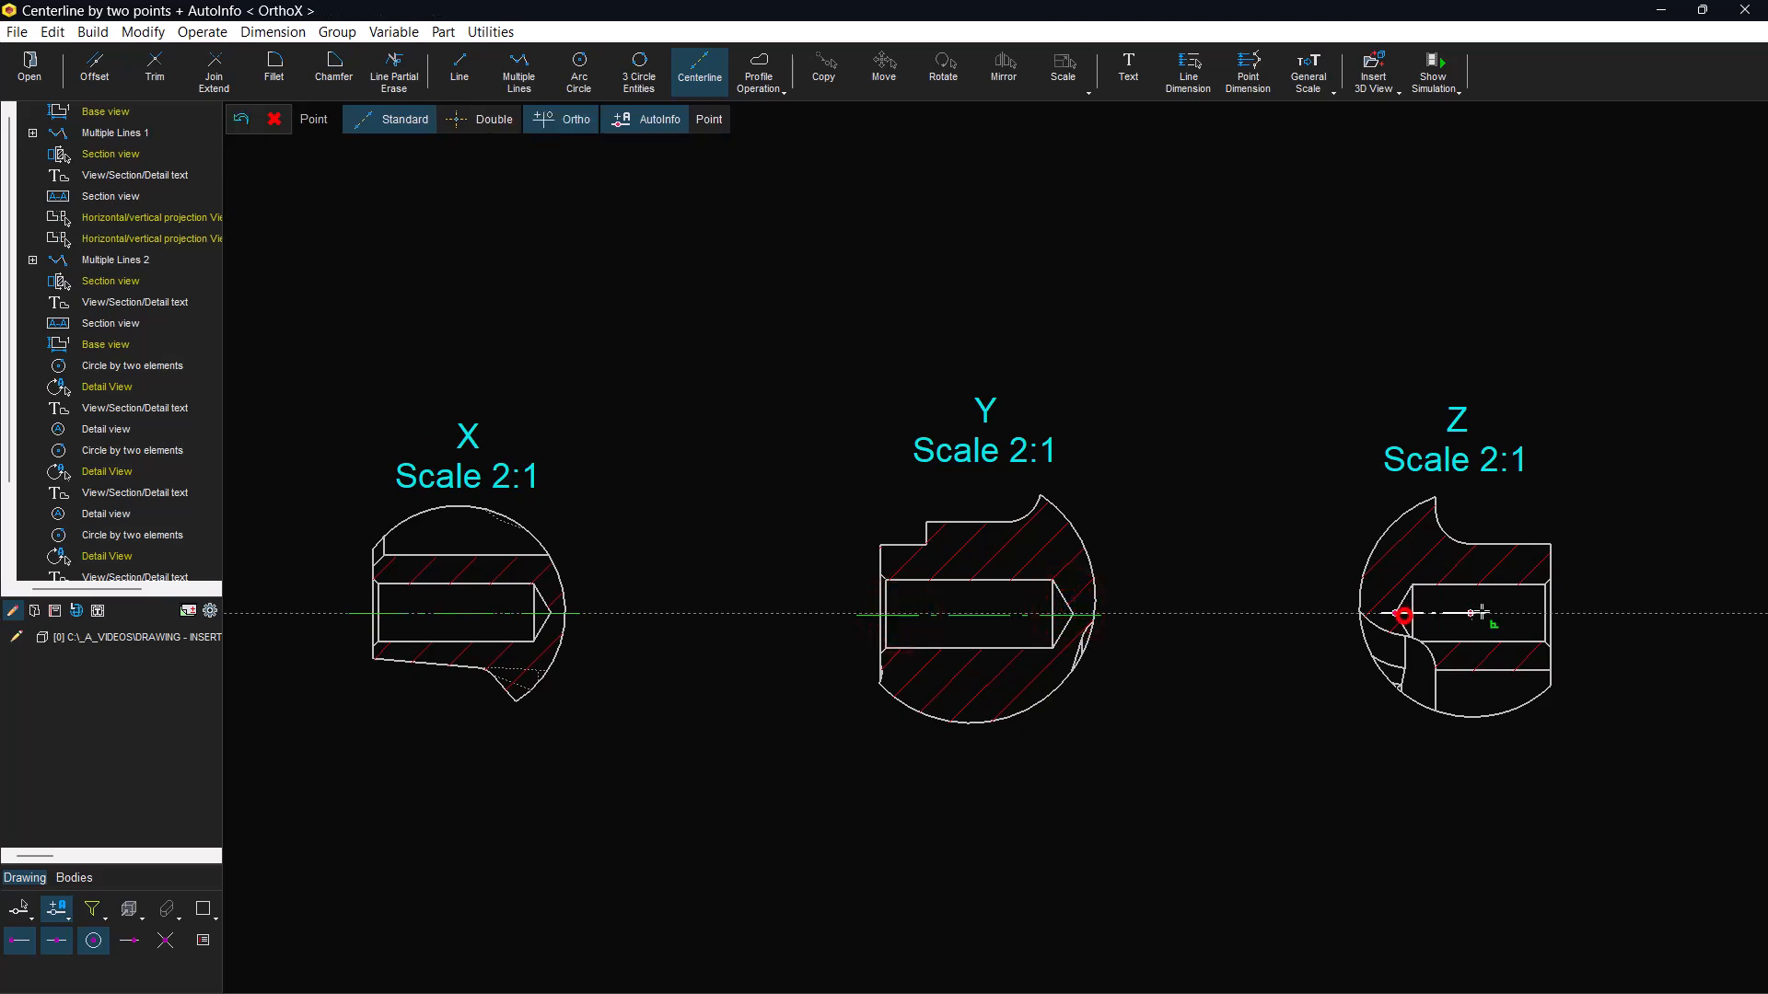
{"action": "left_click", "coordinate": [1547, 613]}
- Add a standard horizontal centerline through the main bore of section A-A, from the hub face to the flange on the opposite side
{"action": "left_click", "coordinate": [1157, 978]}
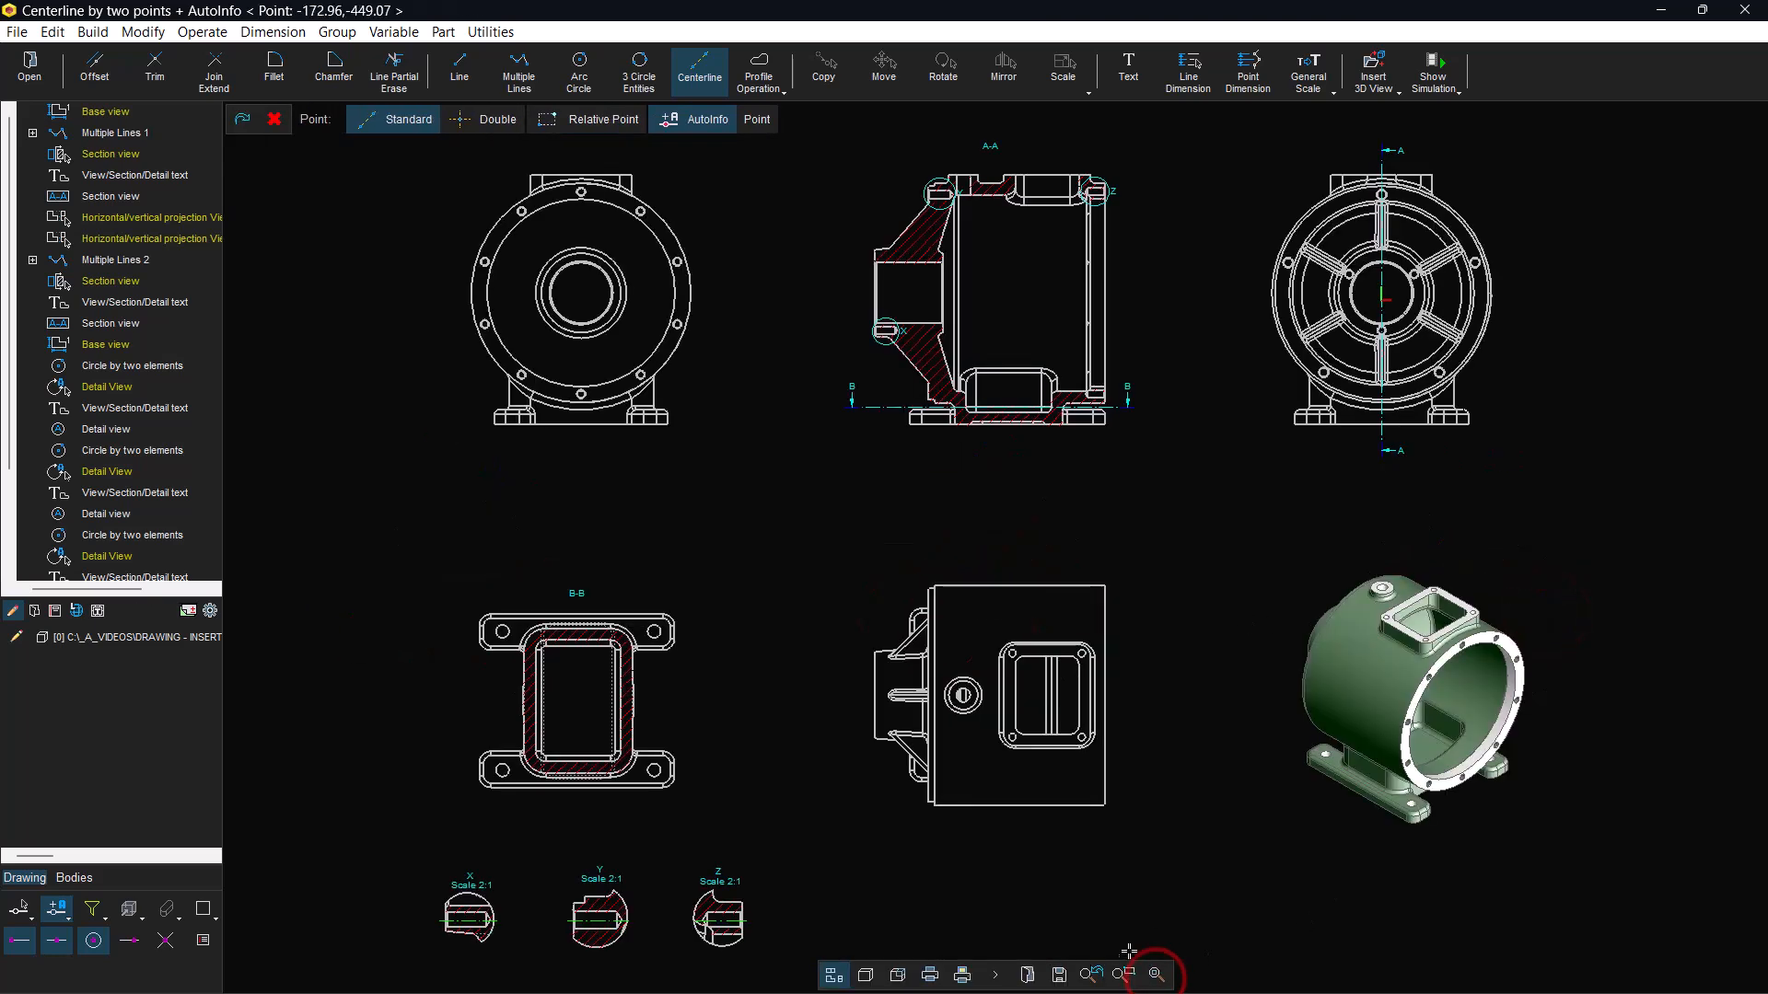
{"action": "left_click", "coordinate": [1123, 975]}
{"action": "left_click", "coordinate": [807, 434]}
{"action": "left_click", "coordinate": [1163, 136]}
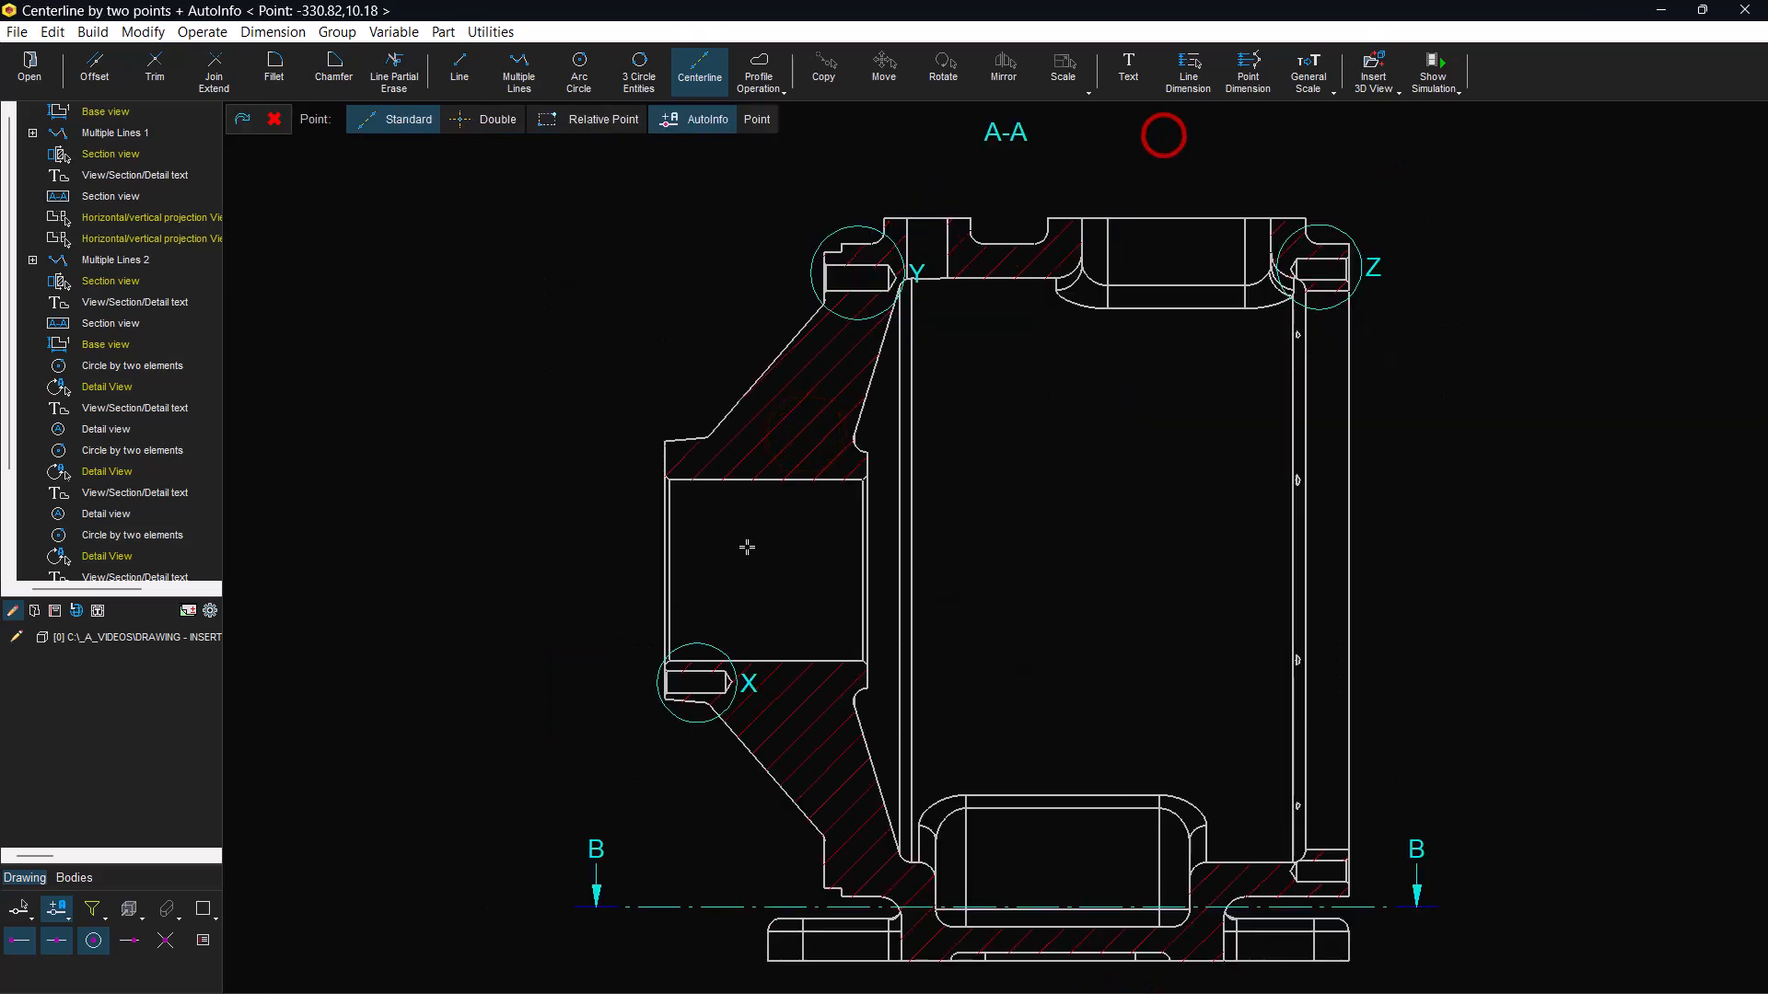
{"action": "left_click", "coordinate": [670, 580]}
{"action": "left_click", "coordinate": [1313, 589]}
- Add double centerlines to the four mounting holes in the feet of section B-B
{"action": "left_click", "coordinate": [1157, 975]}
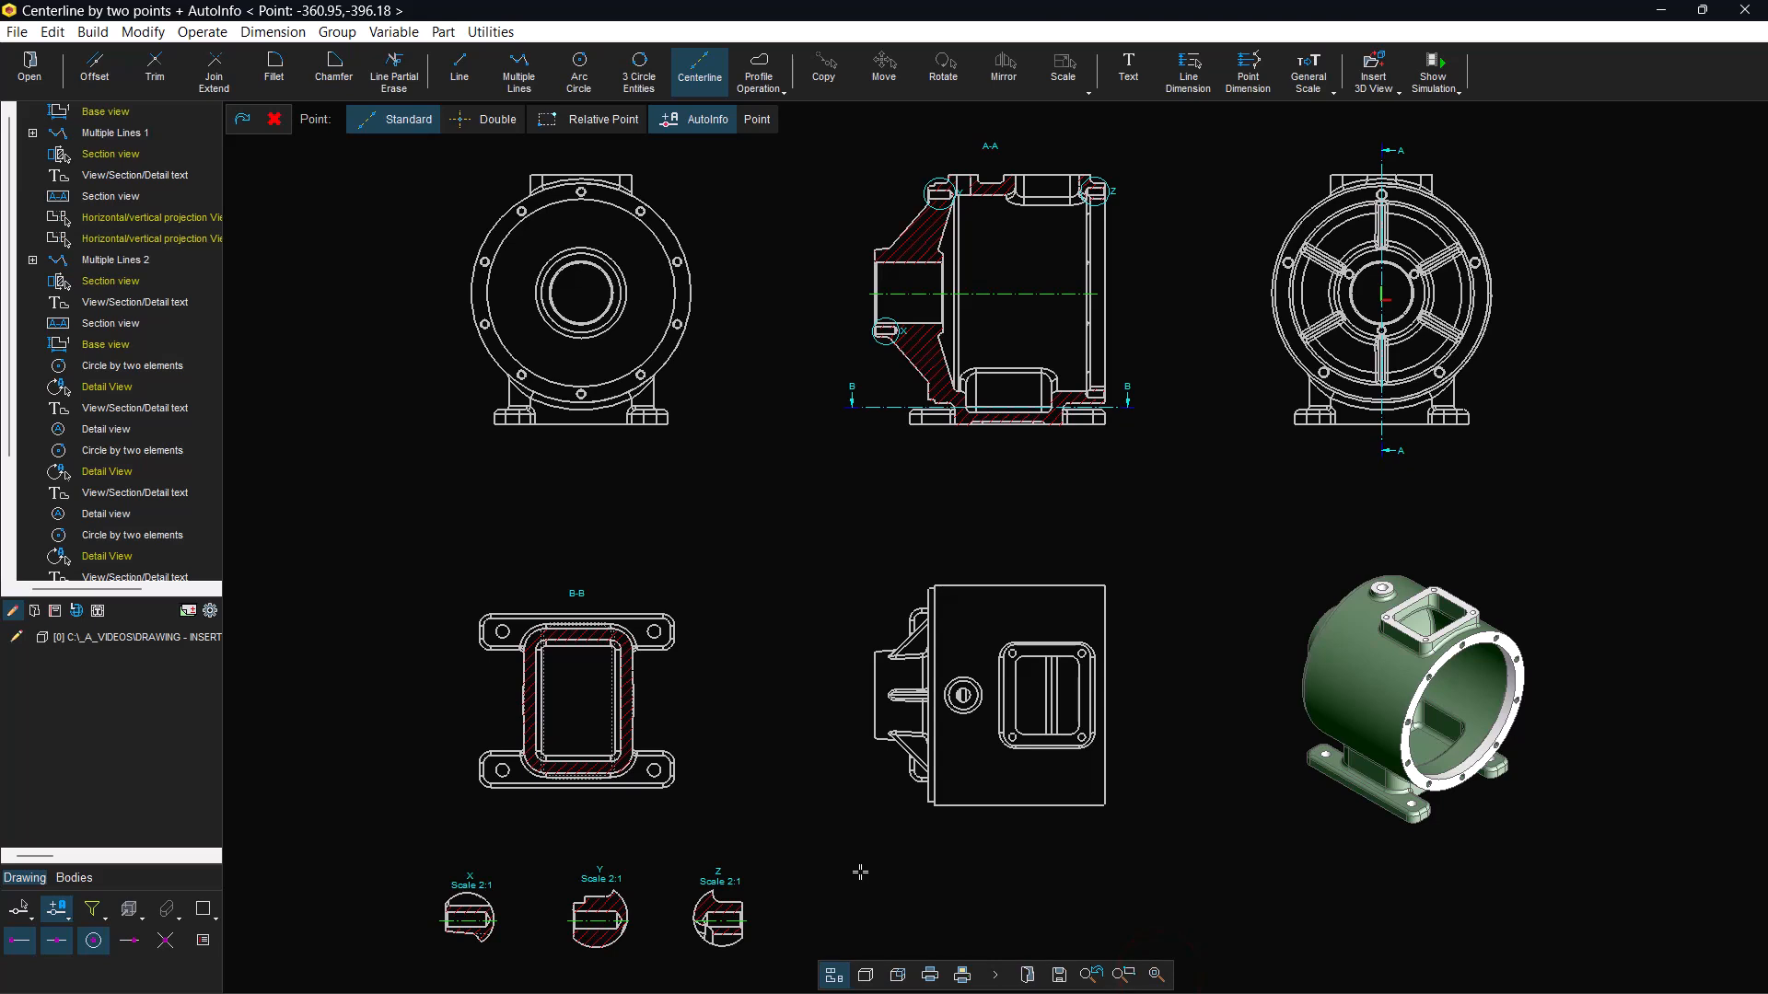
{"action": "left_click", "coordinate": [1124, 974]}
{"action": "left_click", "coordinate": [430, 830]}
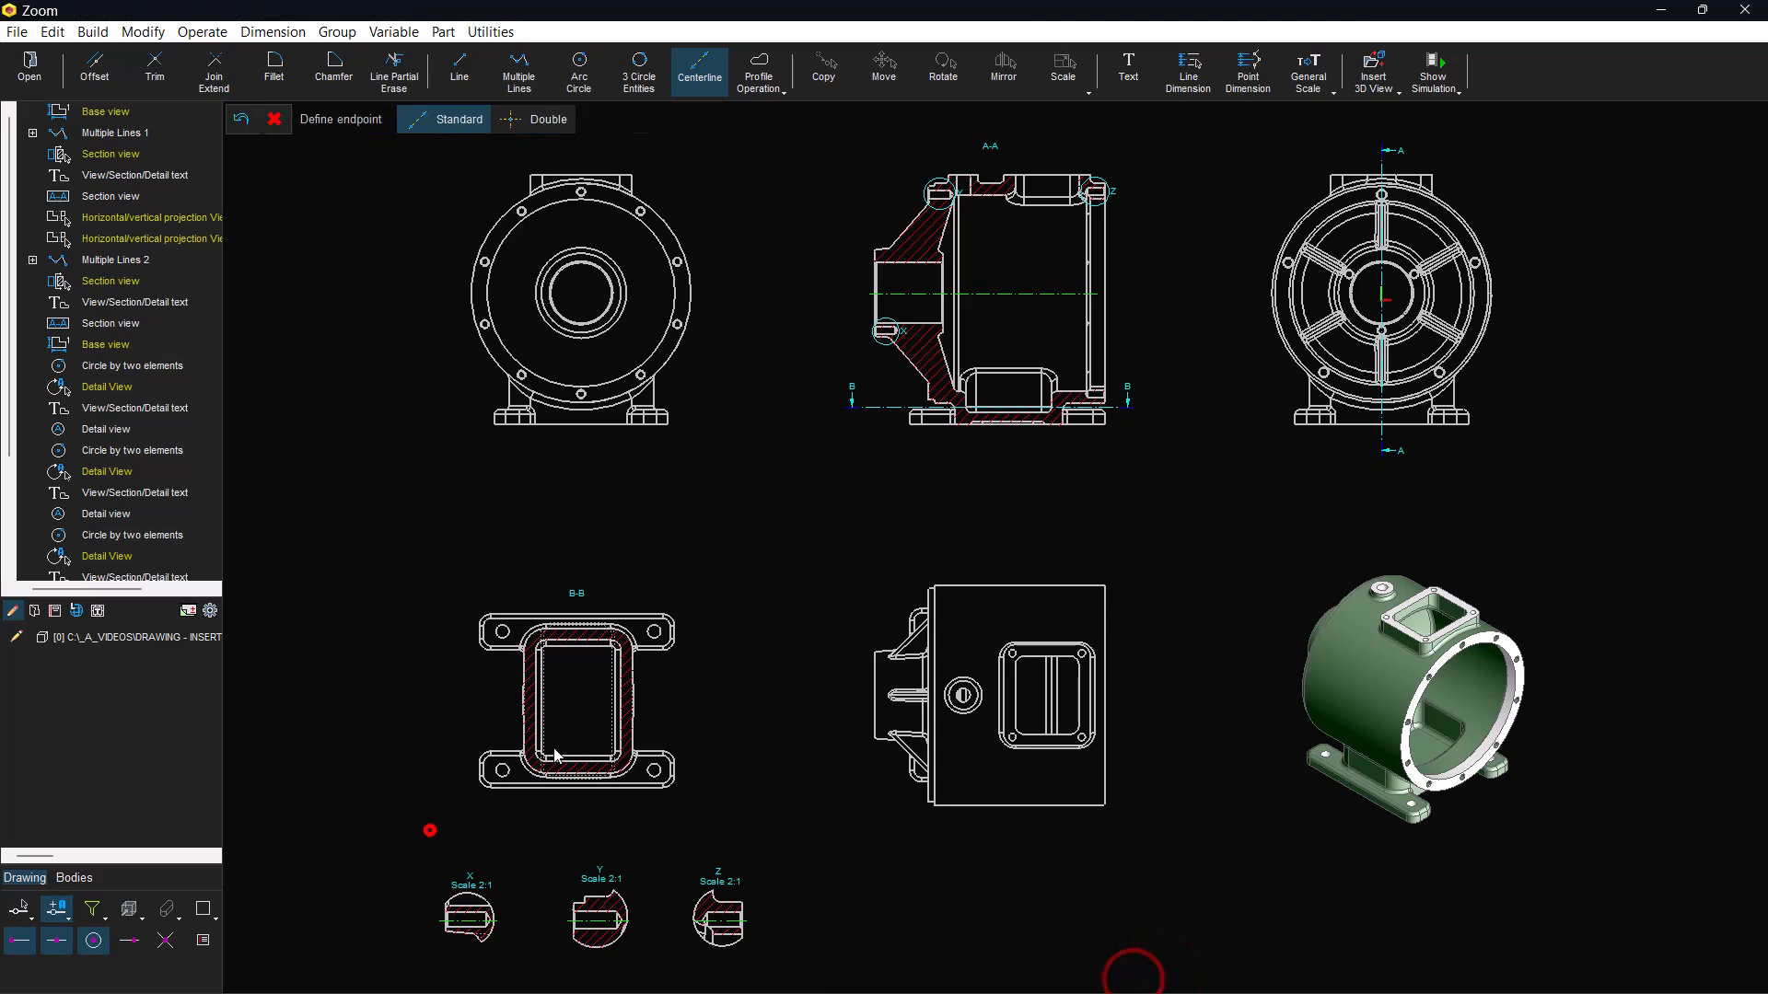
{"action": "left_click", "coordinate": [721, 566]}
{"action": "left_click", "coordinate": [486, 119]}
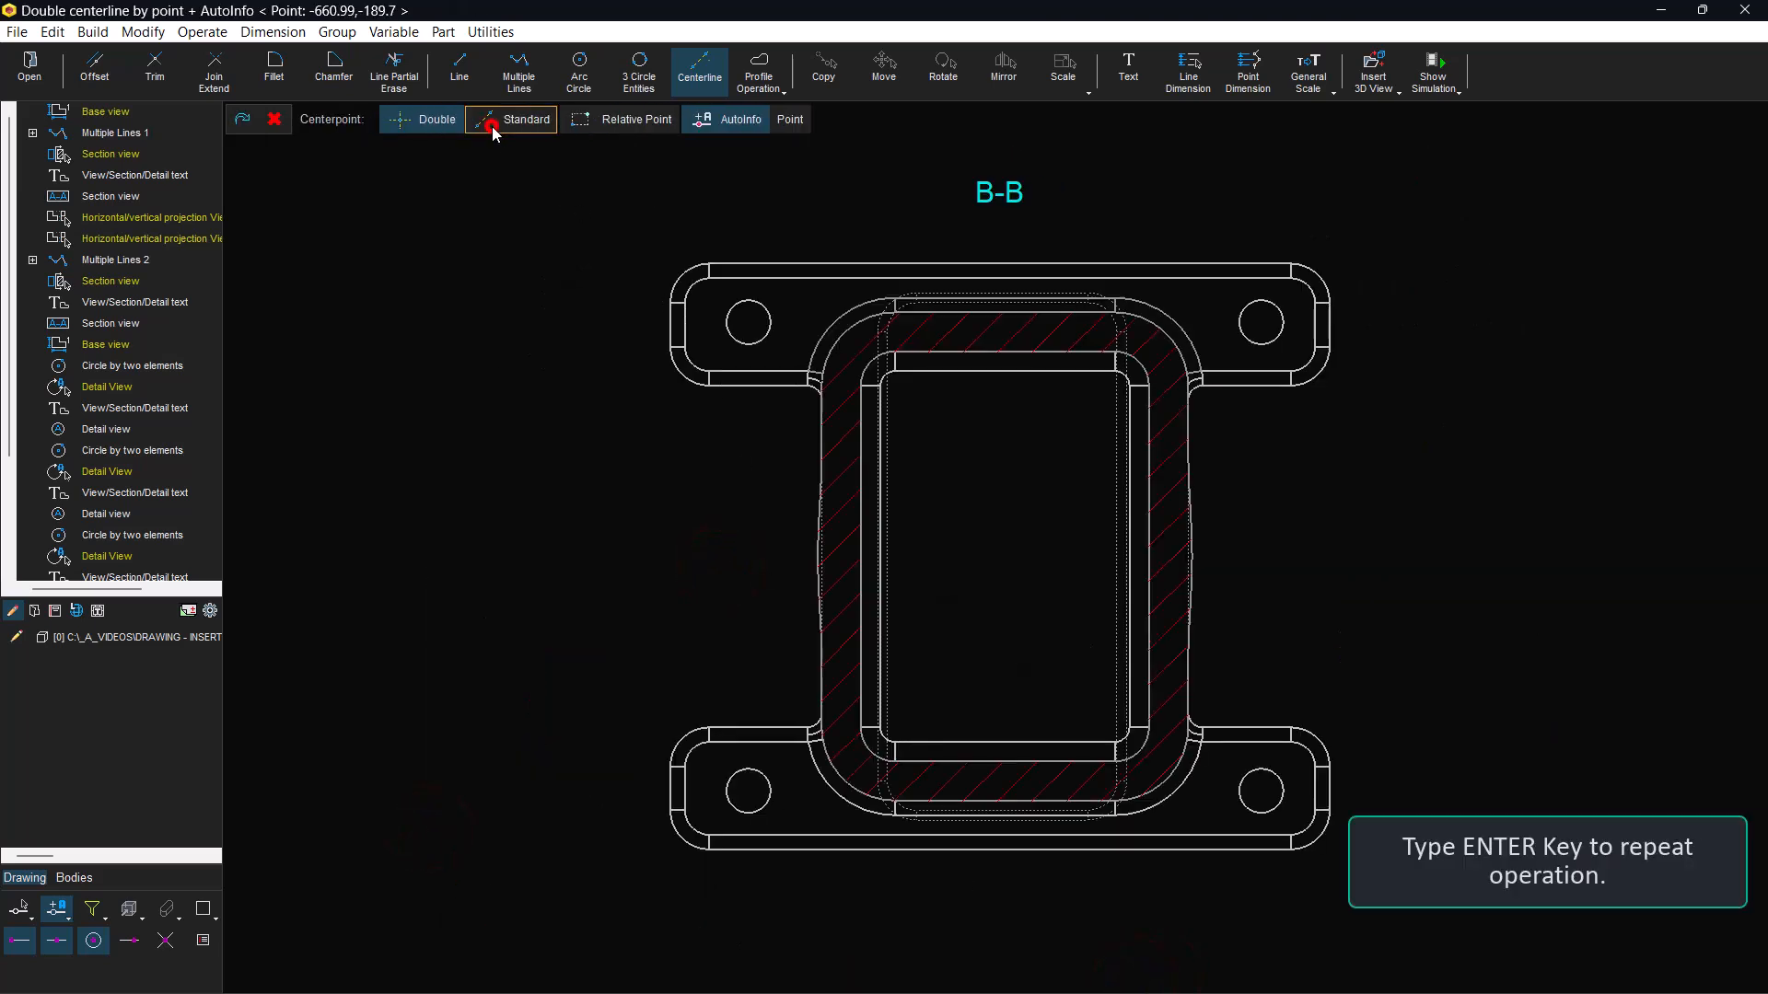
{"action": "left_click", "coordinate": [735, 306]}
{"action": "left_click", "coordinate": [1243, 320]}
{"action": "left_click", "coordinate": [1265, 284]}
{"action": "left_click", "coordinate": [1278, 773]}
{"action": "left_click", "coordinate": [1265, 747]}
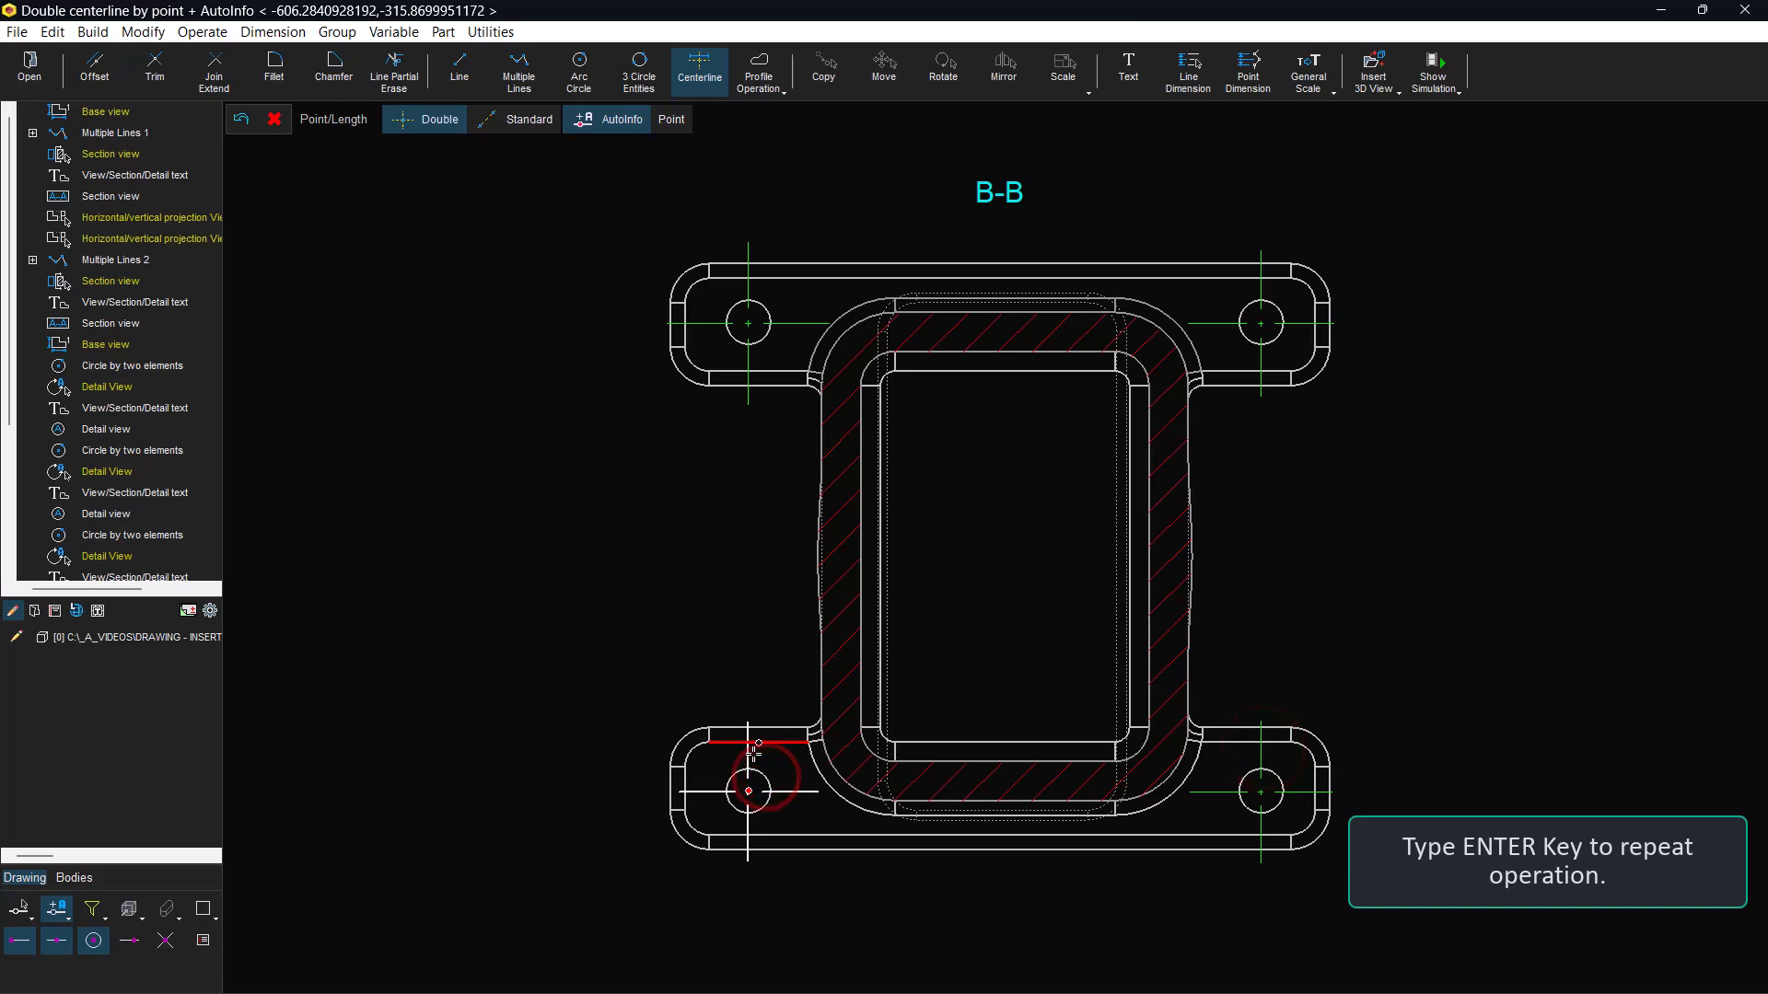
{"action": "left_click", "coordinate": [760, 780]}
- Add a double centerline at the center of the bore in the front flange view, extending it to the lowest bolt hole
{"action": "left_click", "coordinate": [1125, 974]}
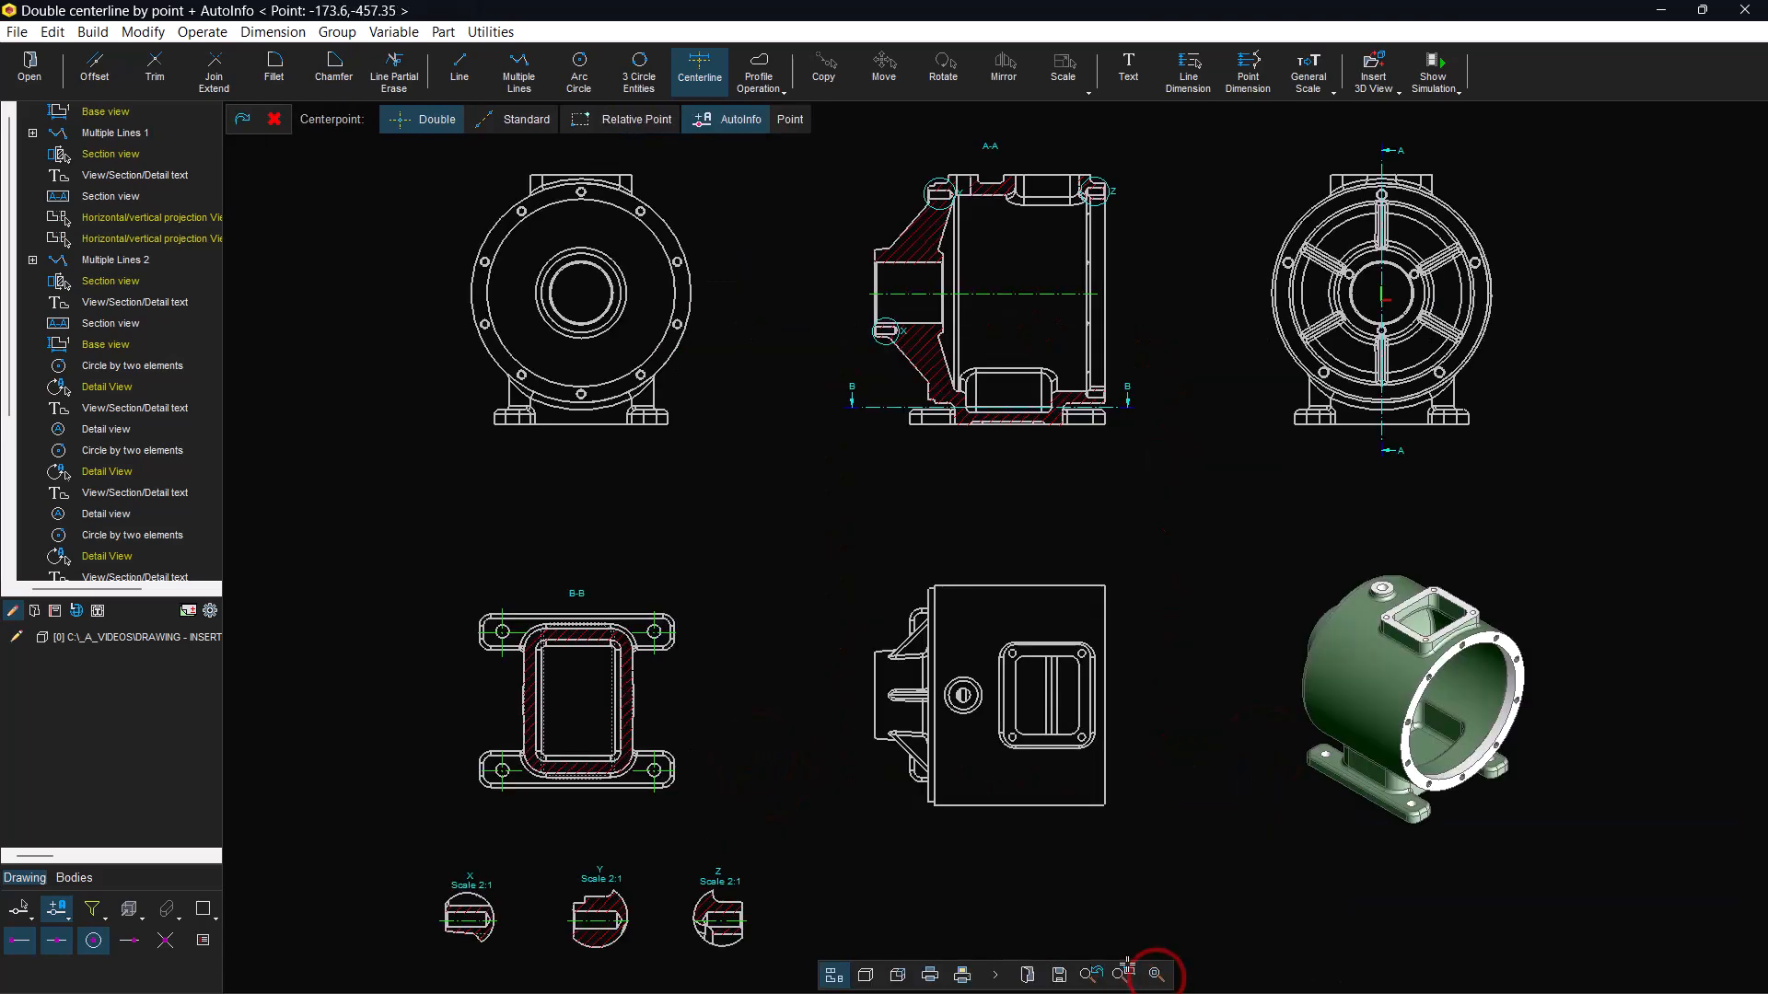
{"action": "left_click", "coordinate": [704, 149]}
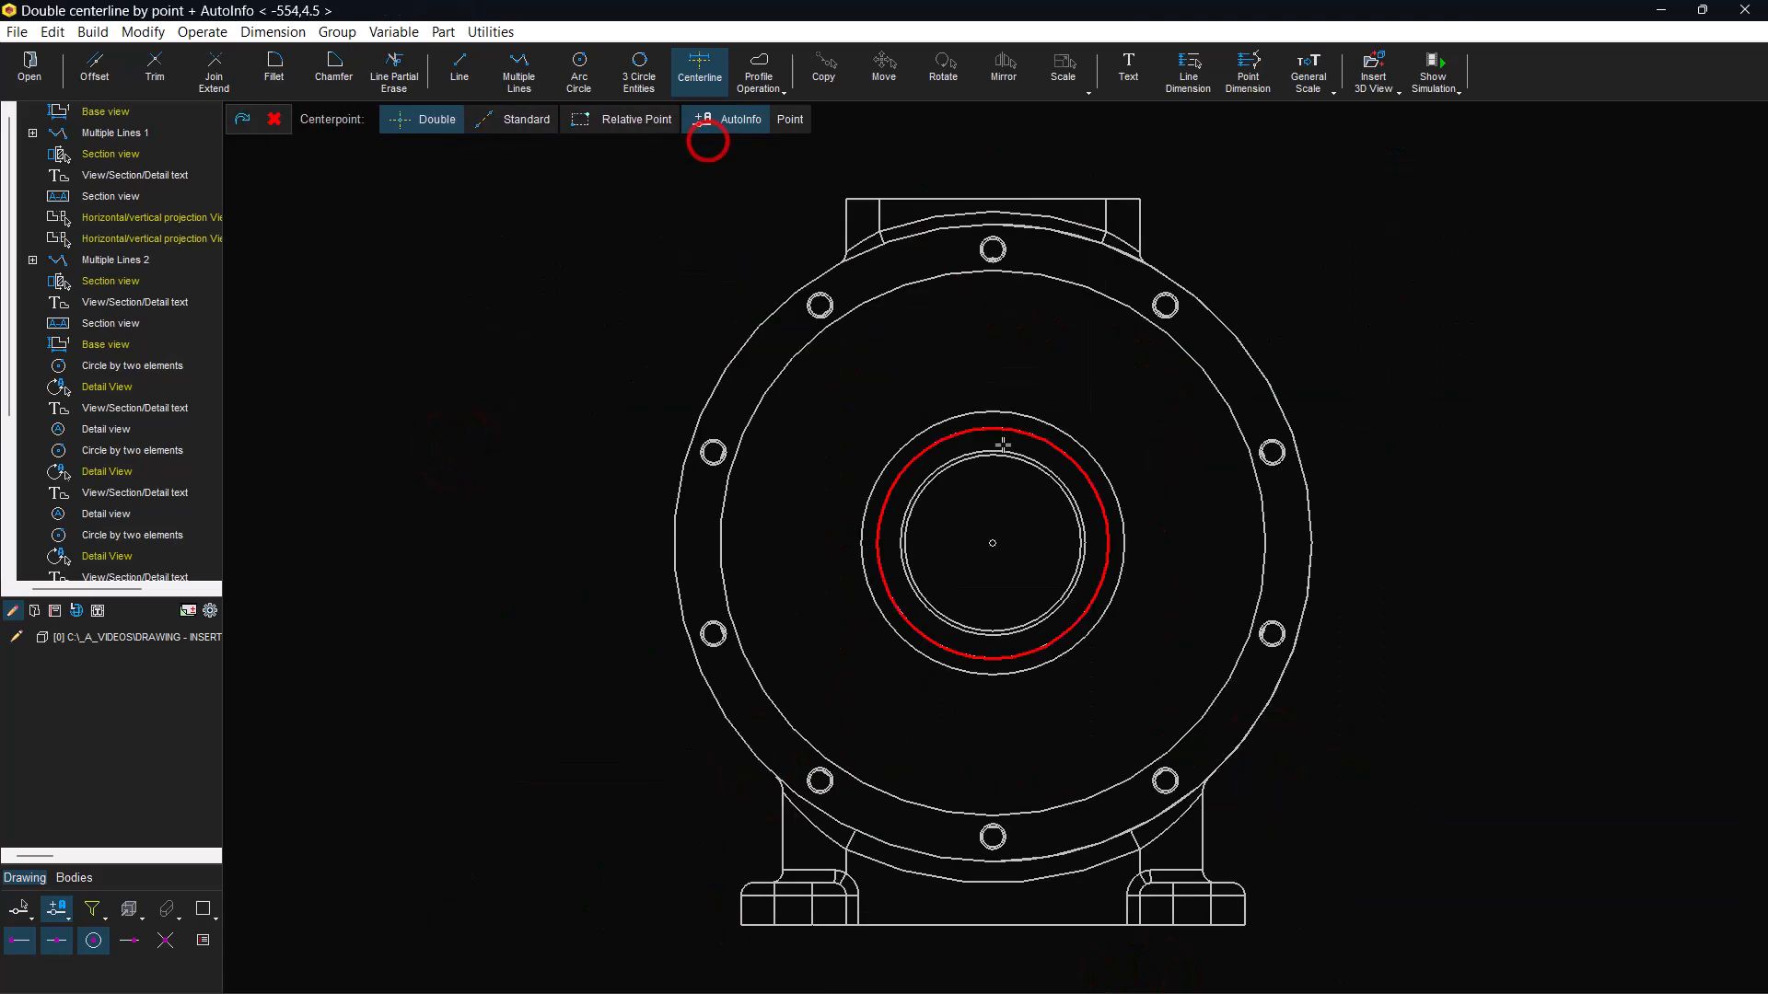
{"action": "left_click", "coordinate": [1004, 450]}
{"action": "left_click", "coordinate": [995, 836]}
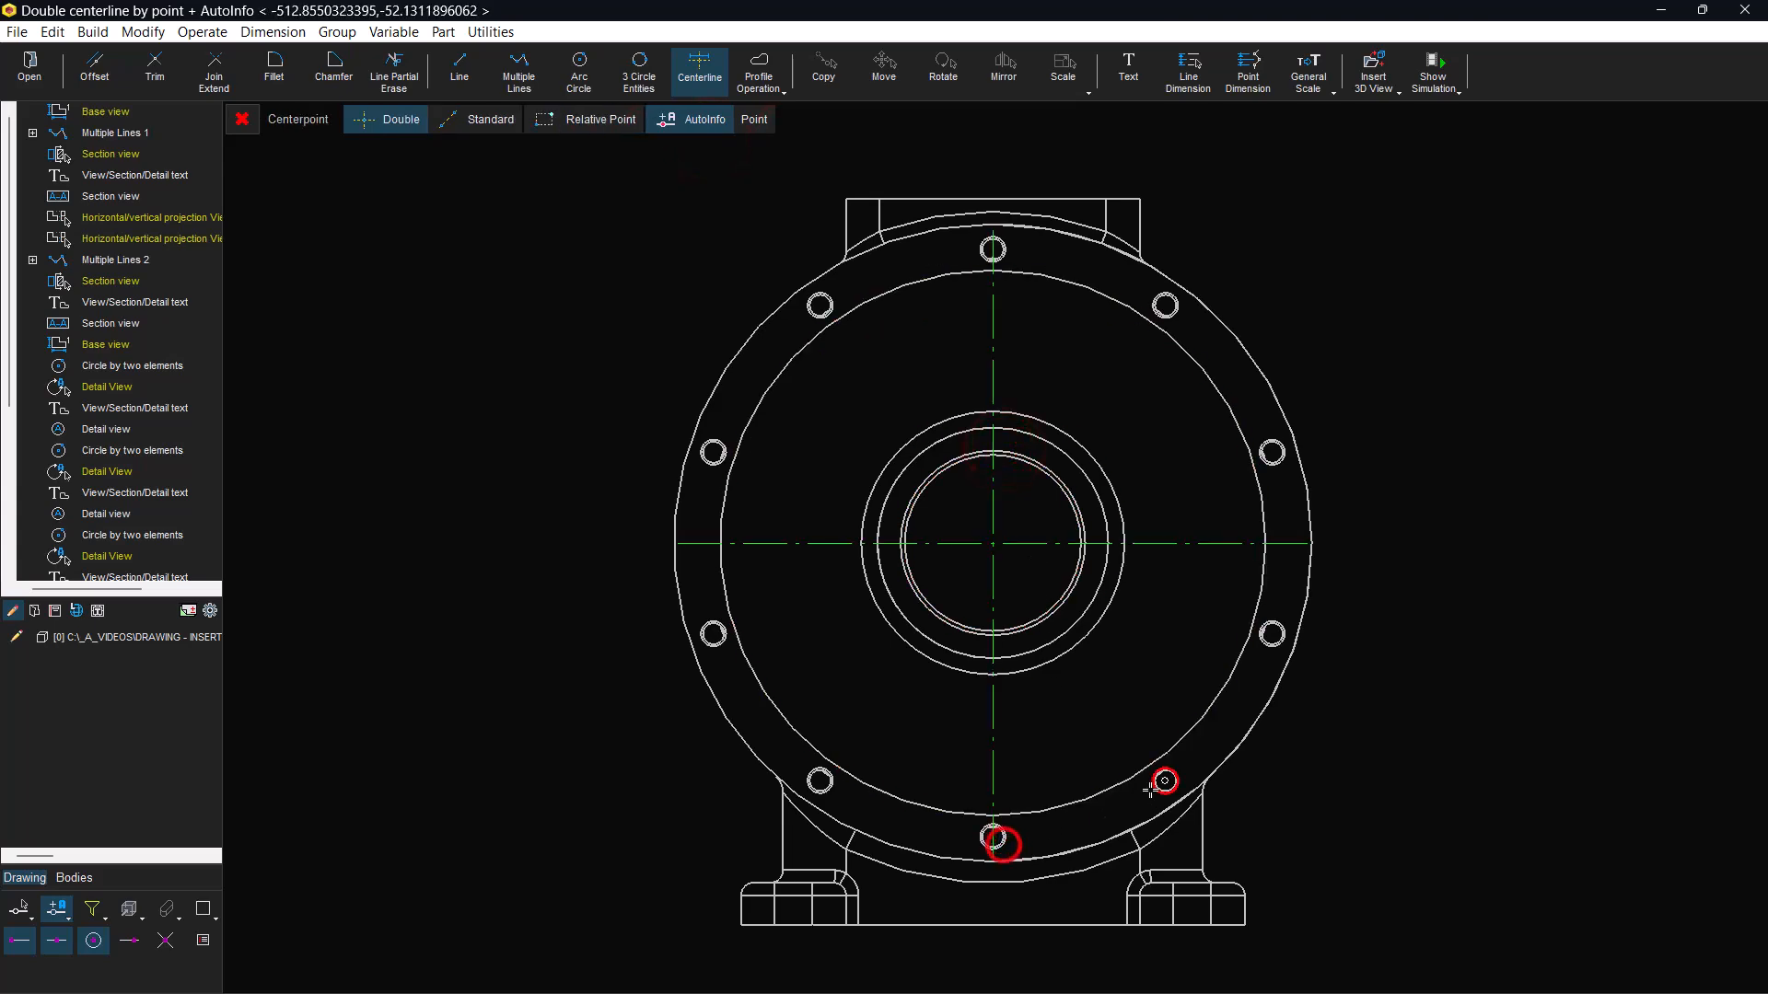
- Add double centerlines to the round boss and the rectangular opening in the top view, extending them past their outlines
{"action": "left_click", "coordinate": [1158, 973]}
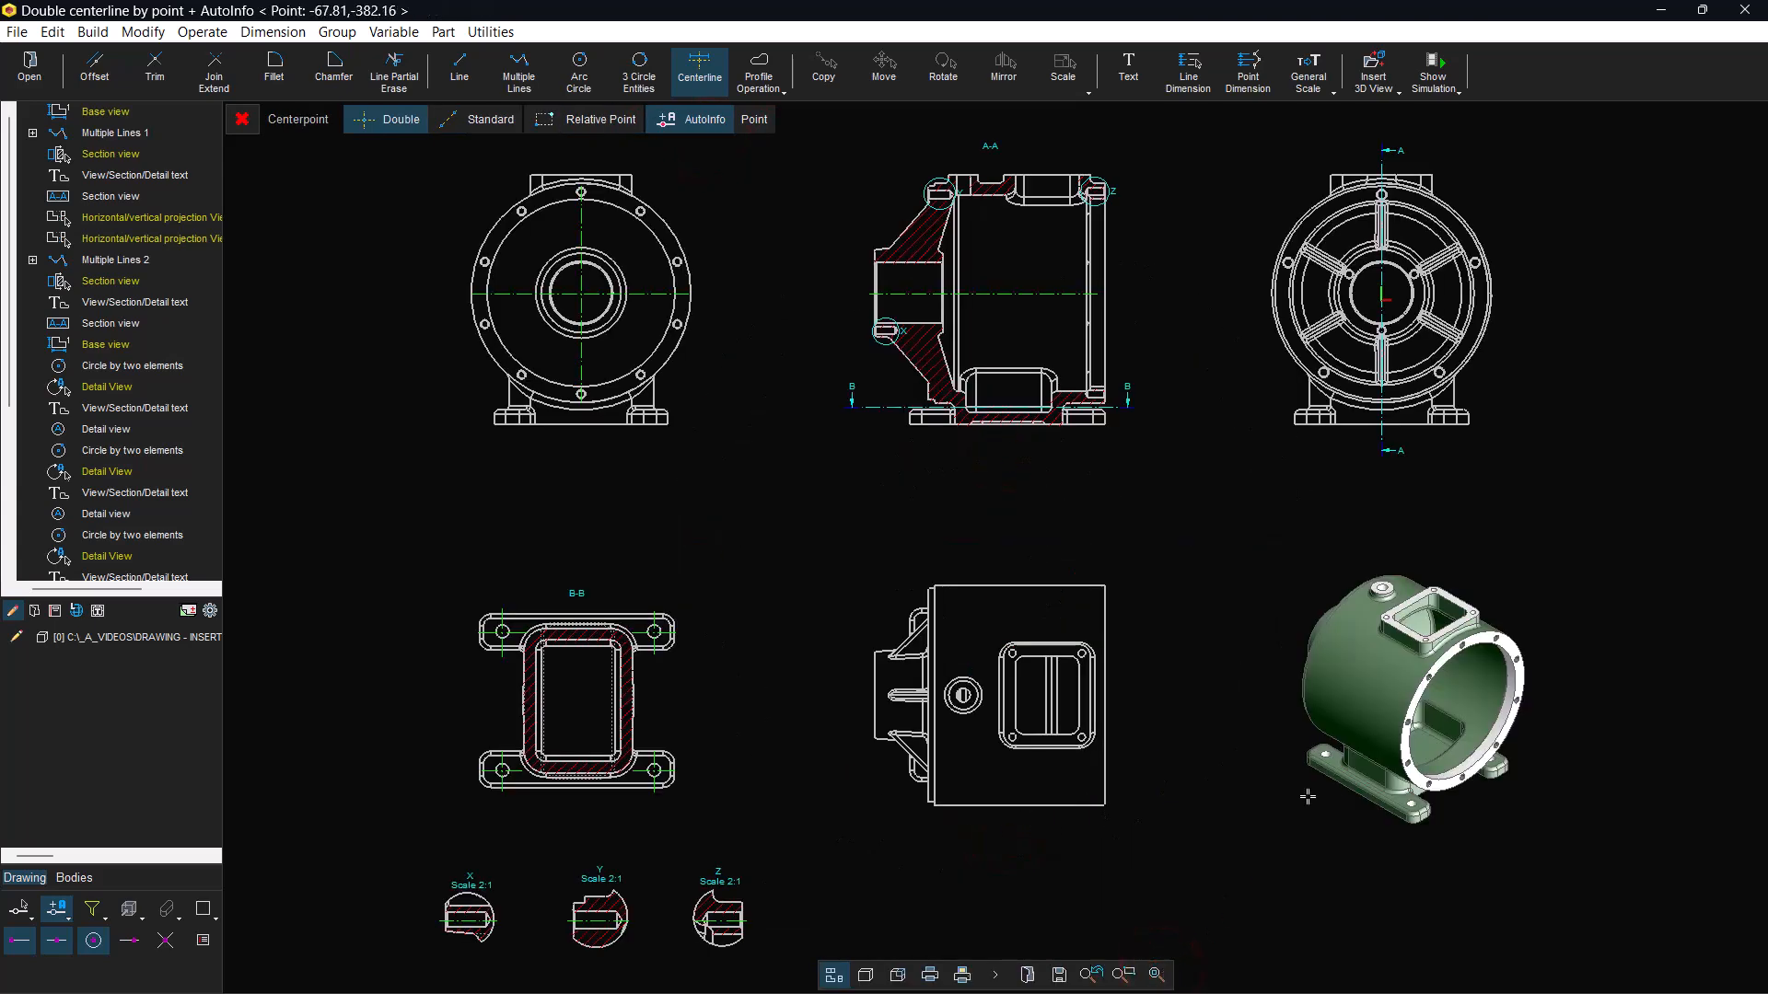
{"action": "left_click", "coordinate": [1407, 318]}
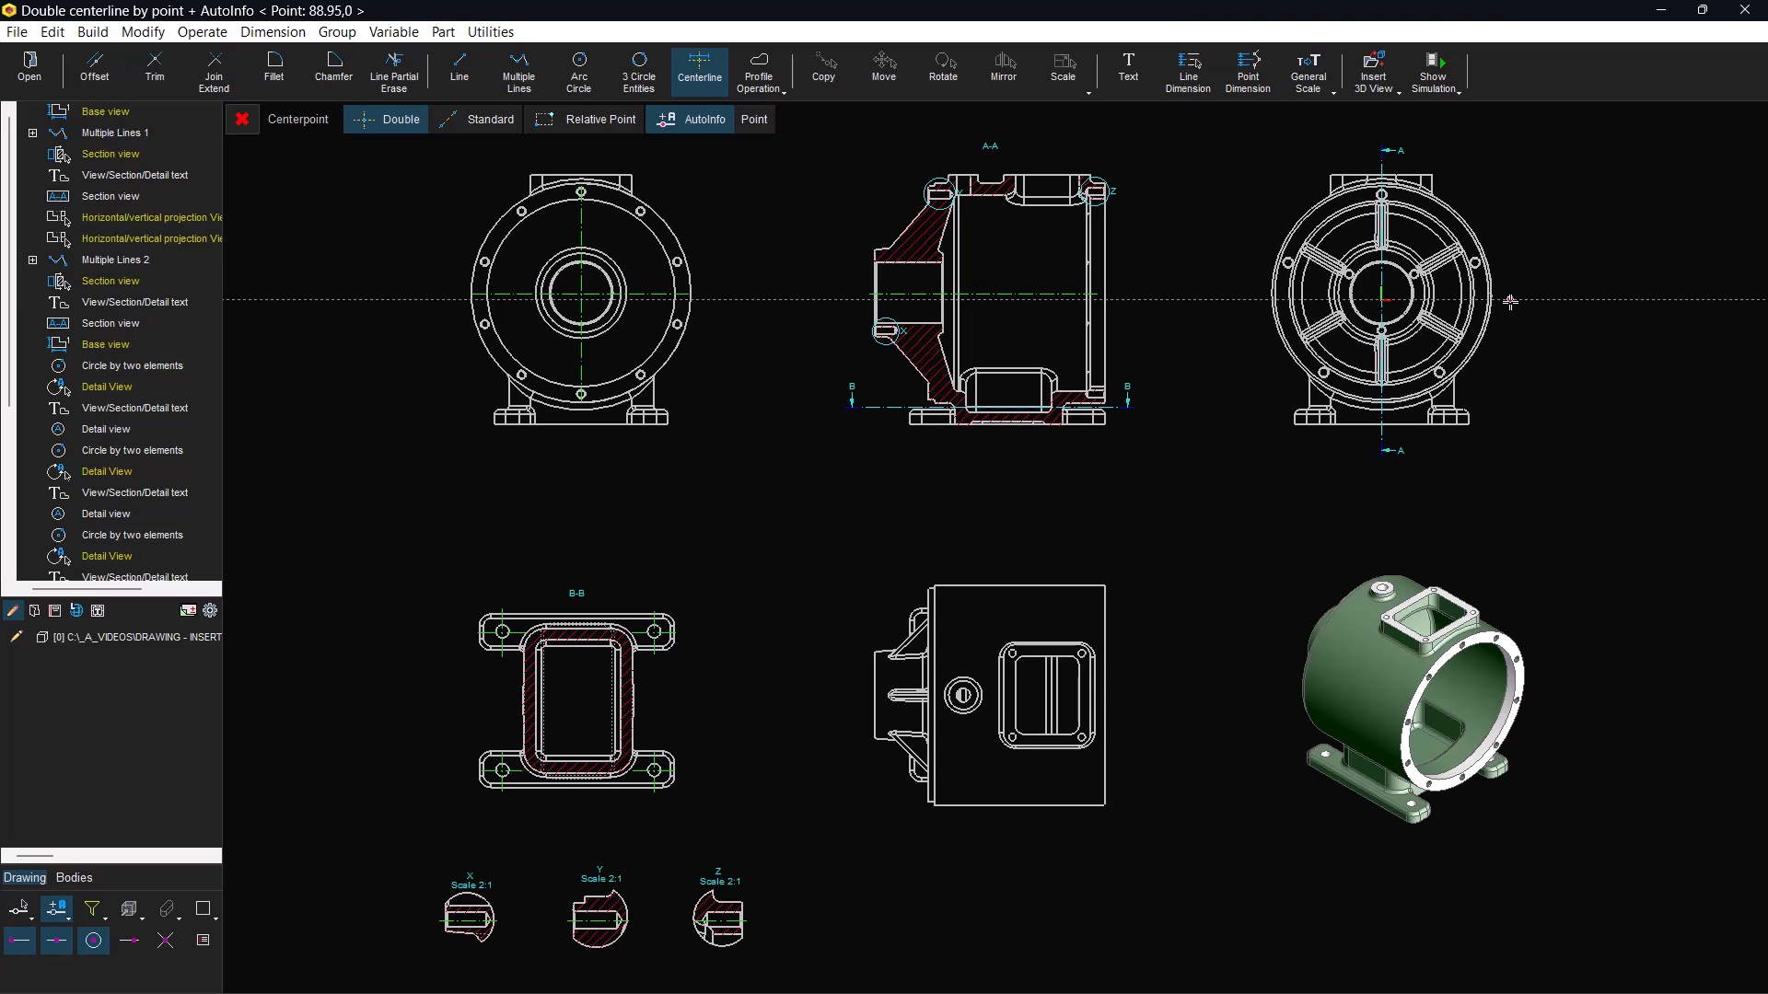
{"action": "left_click", "coordinate": [1124, 974]}
{"action": "left_click", "coordinate": [847, 819]}
{"action": "left_click", "coordinate": [1158, 550]}
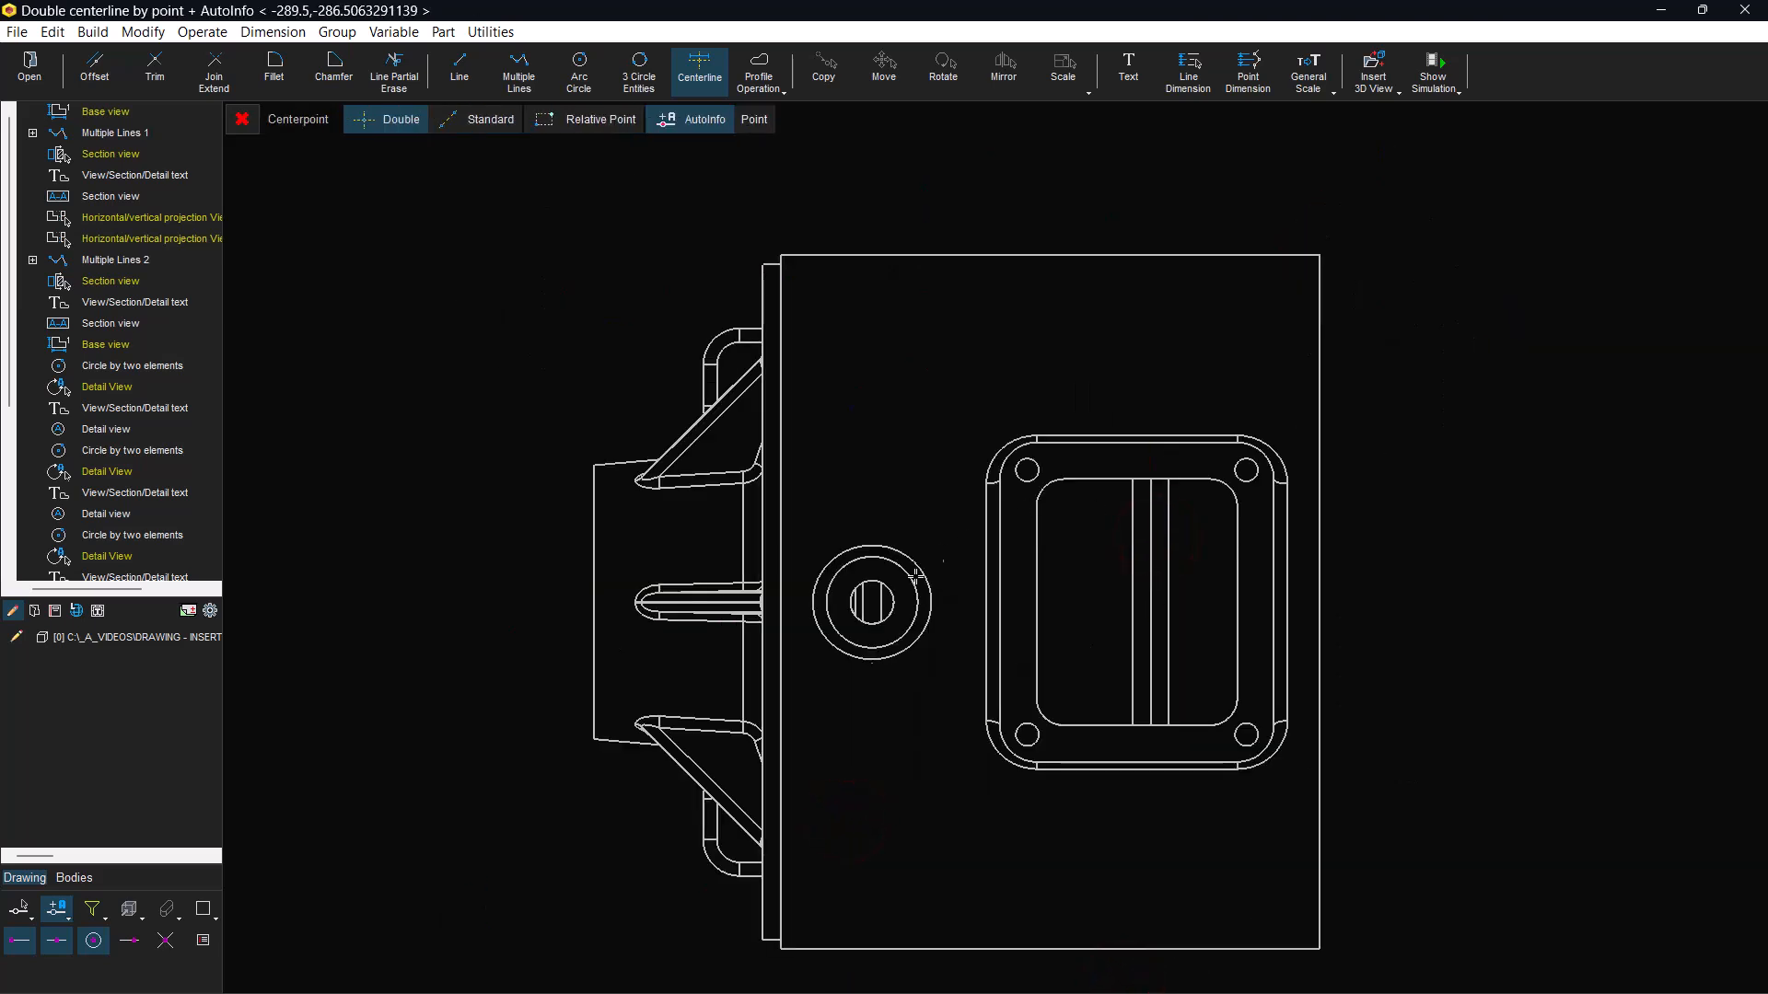
{"action": "left_click", "coordinate": [875, 593]}
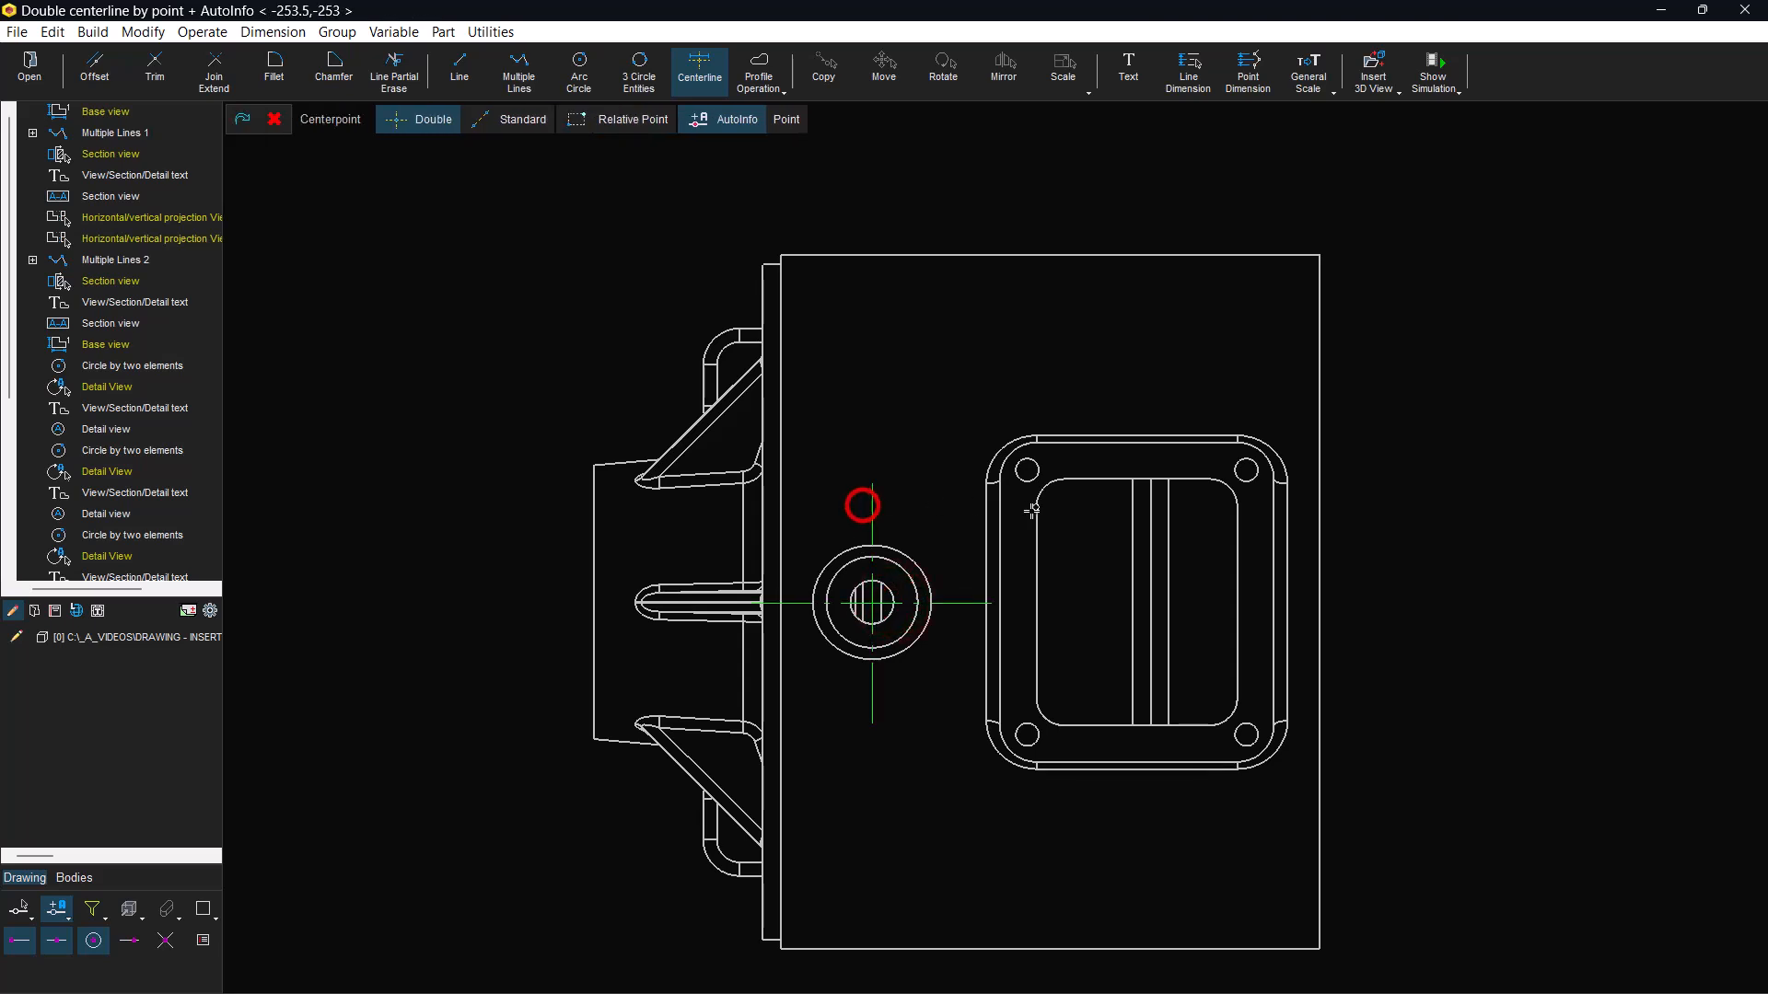
{"action": "left_click", "coordinate": [1151, 605]}
{"action": "left_click", "coordinate": [1150, 603]}
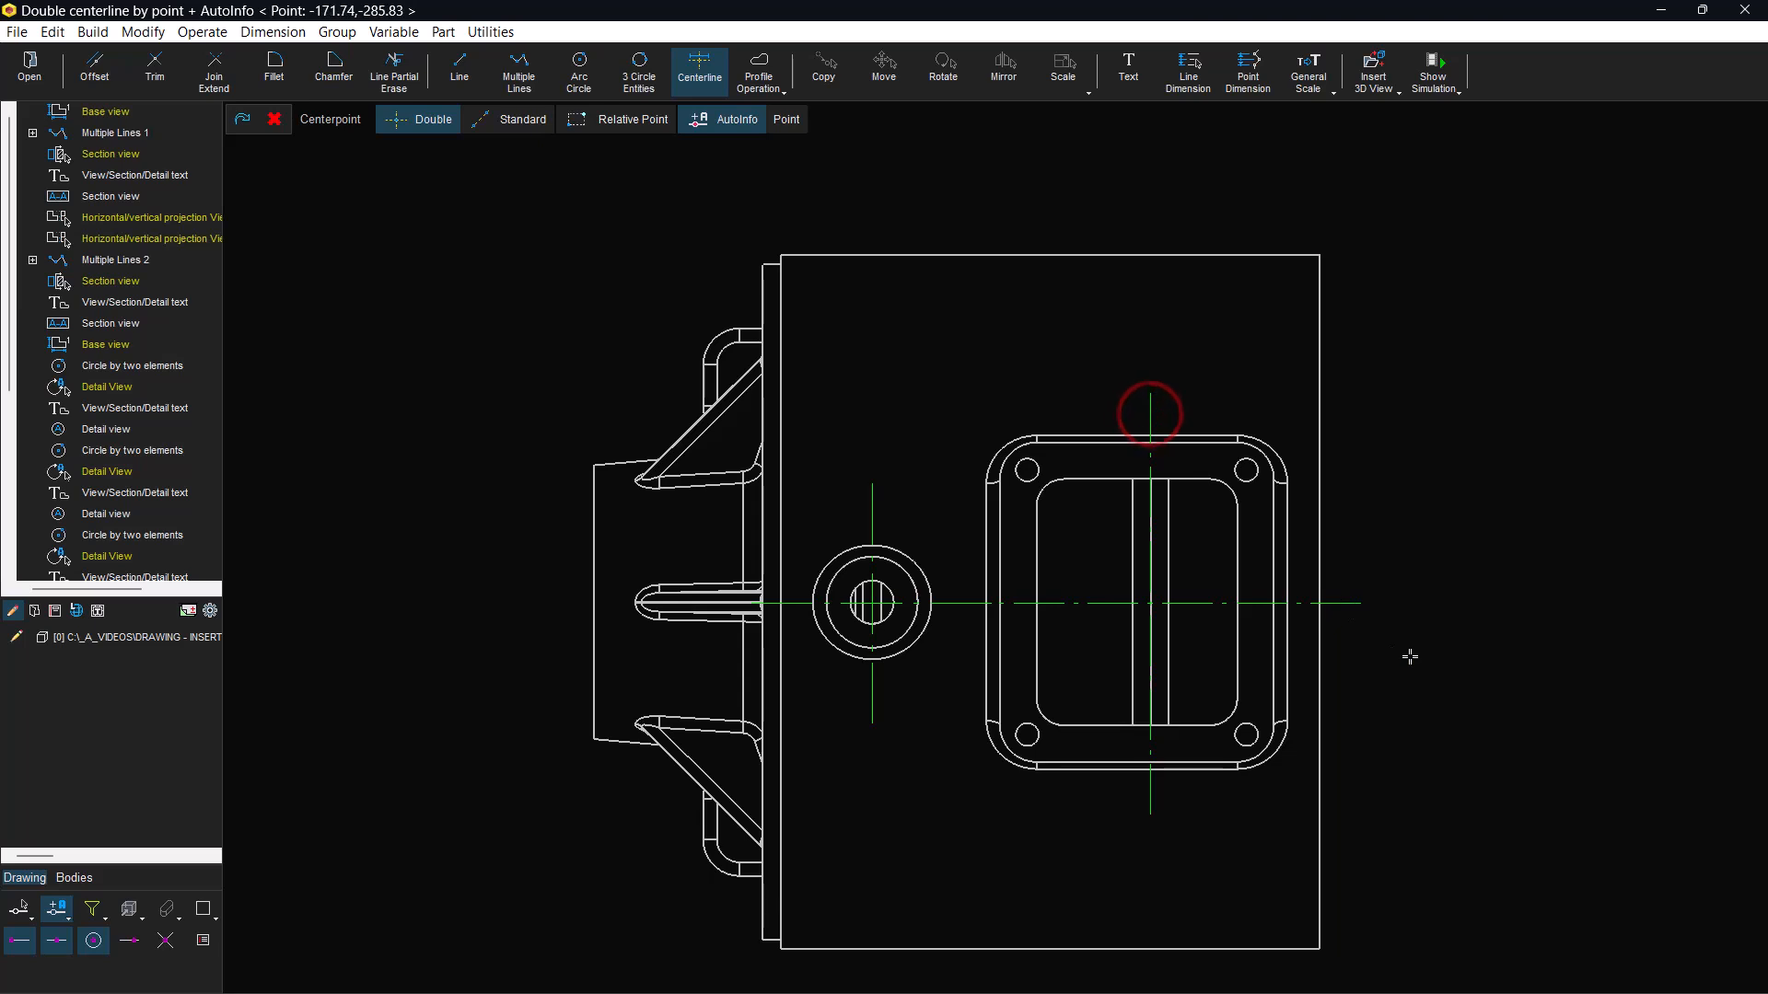
- Add a standard horizontal centerline through the center of the ribbed rear view, between the side quadrants of its outer circle
{"action": "mouse_move", "coordinate": [1285, 959]}
{"action": "left_click", "coordinate": [1162, 982]}
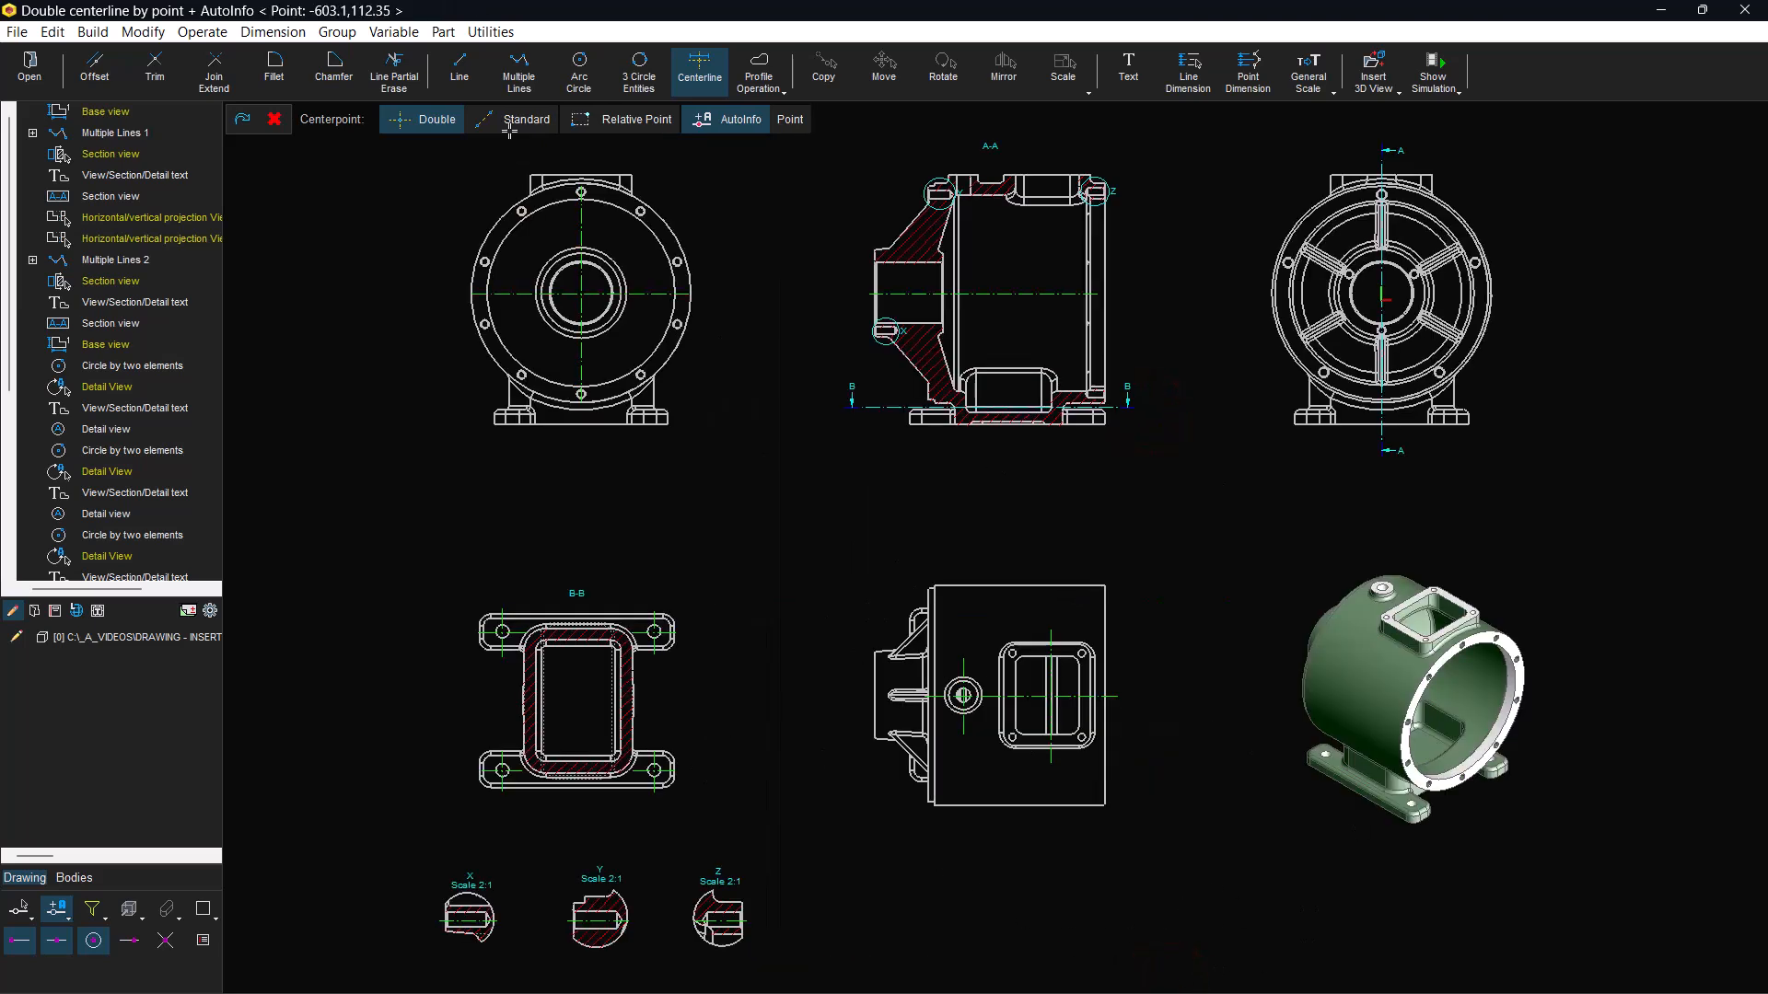
{"action": "left_click", "coordinate": [1126, 974]}
{"action": "left_click", "coordinate": [1256, 456]}
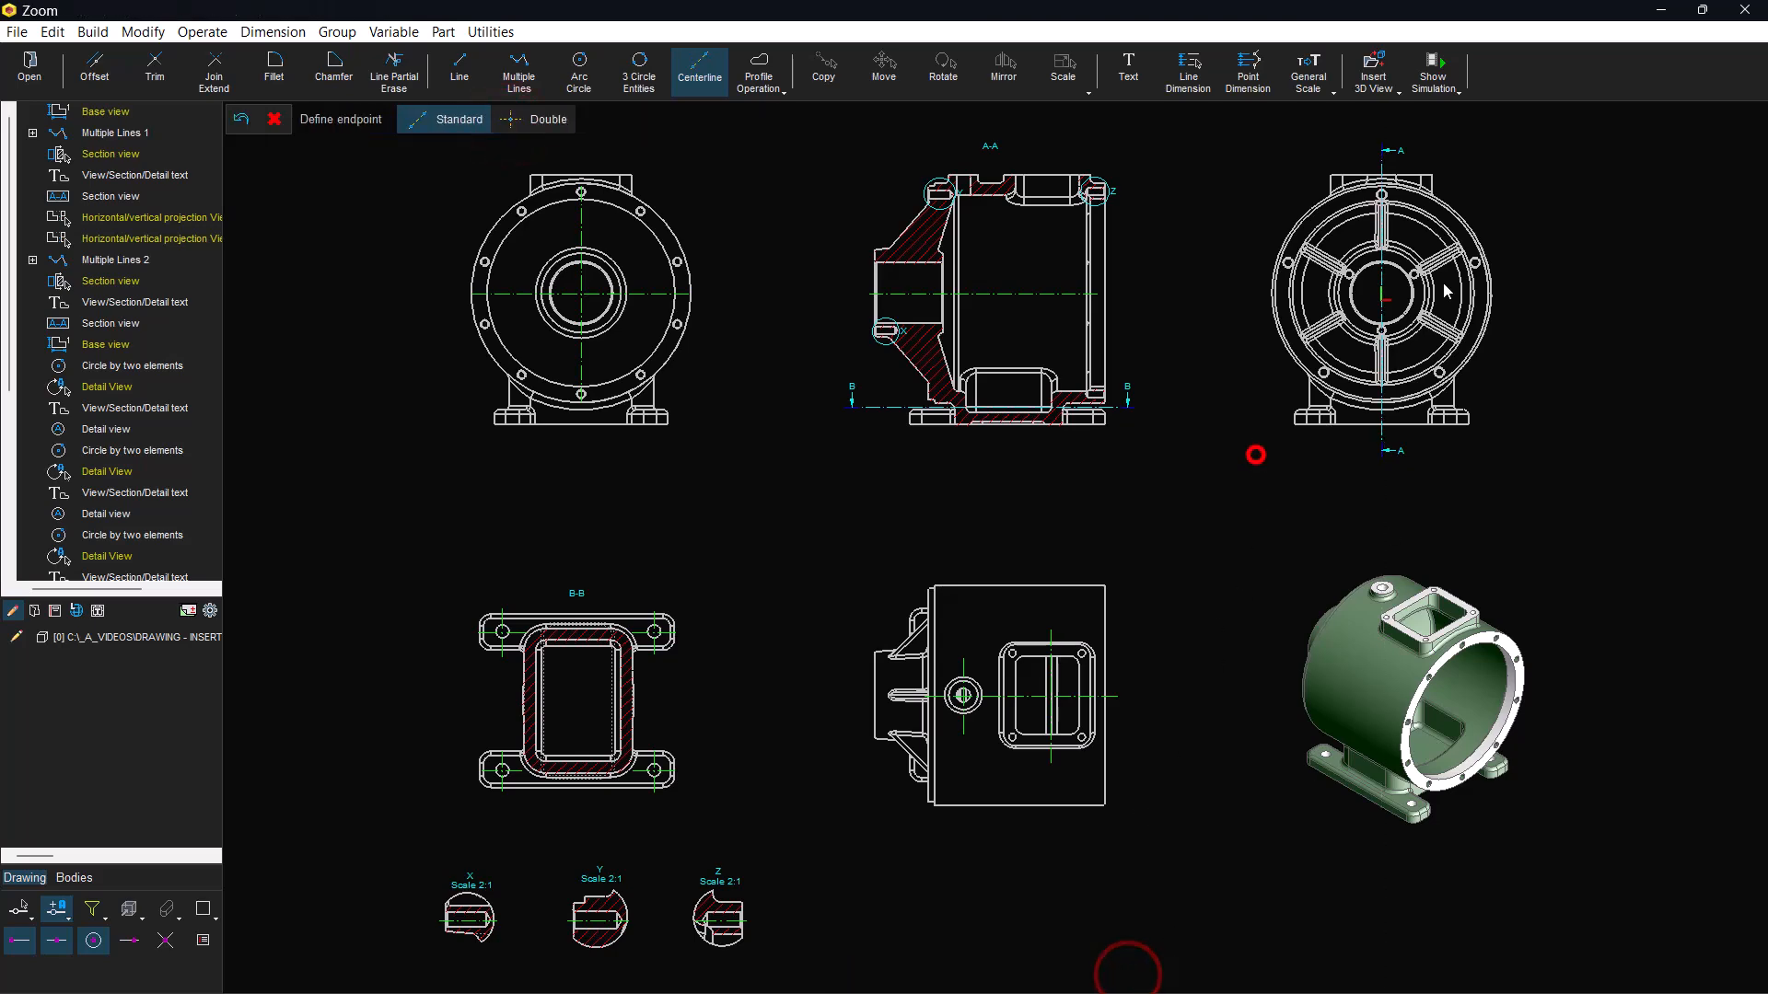
{"action": "left_click", "coordinate": [1526, 148]}
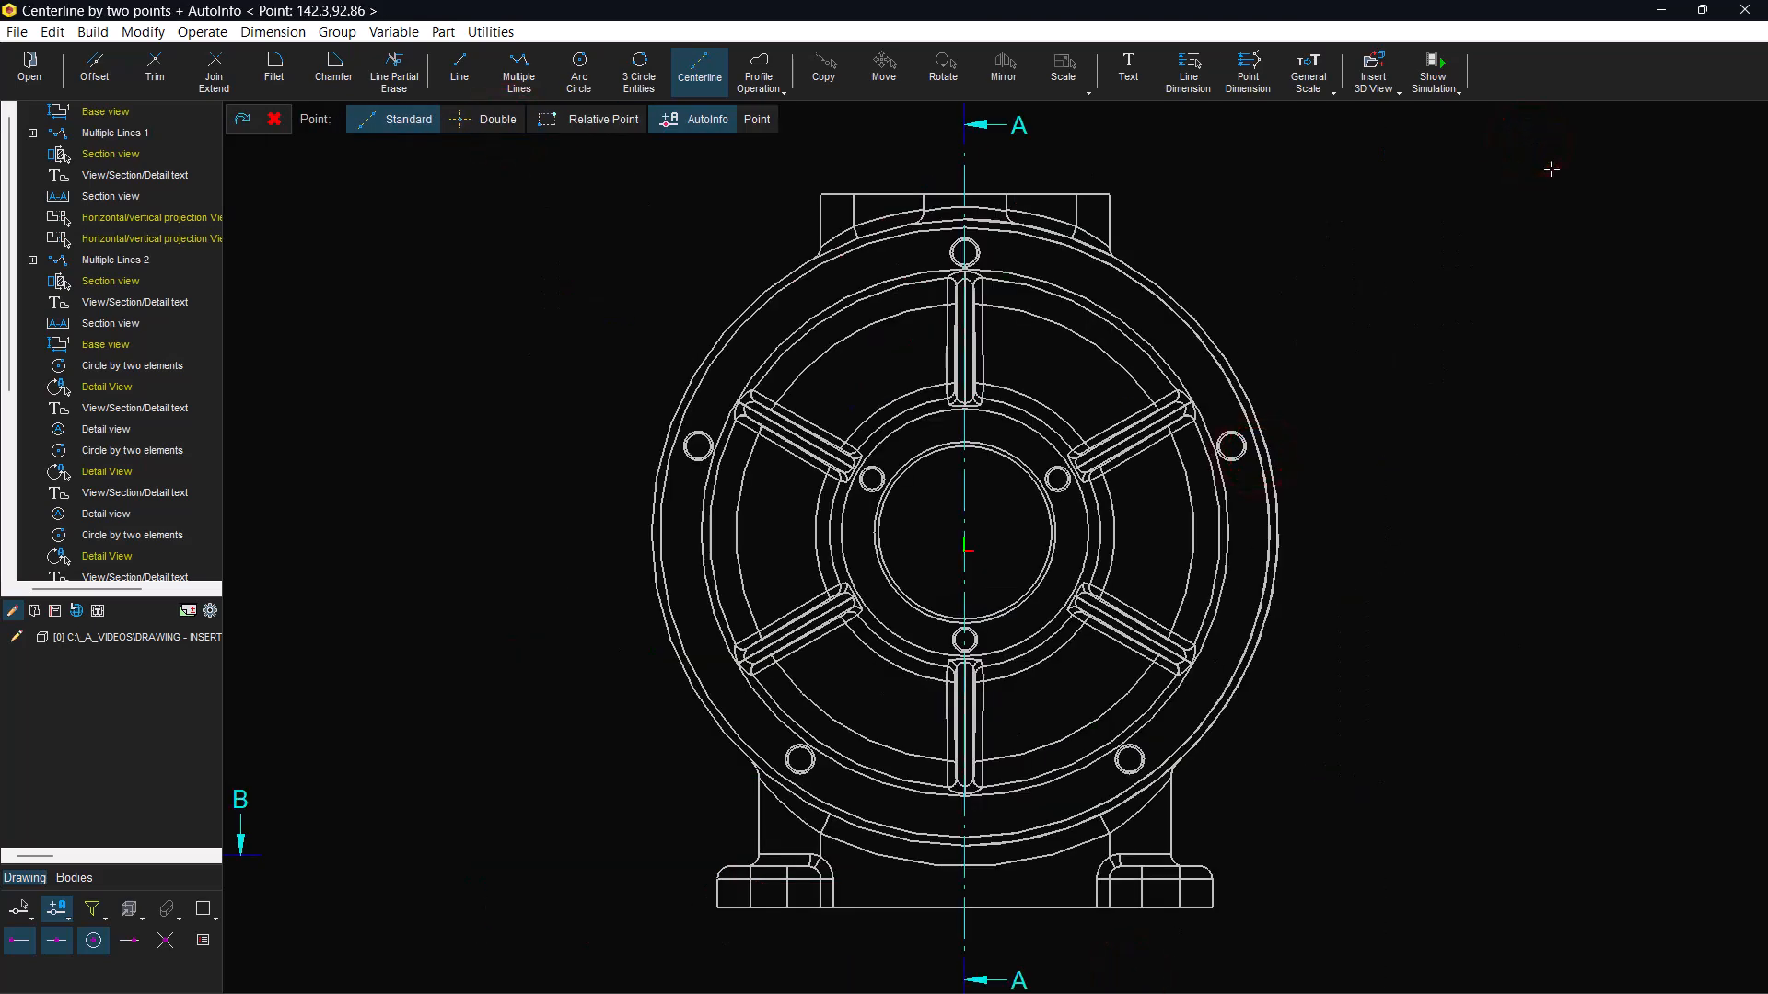
{"action": "right_click", "coordinate": [1441, 293]}
{"action": "left_click", "coordinate": [1510, 435]}
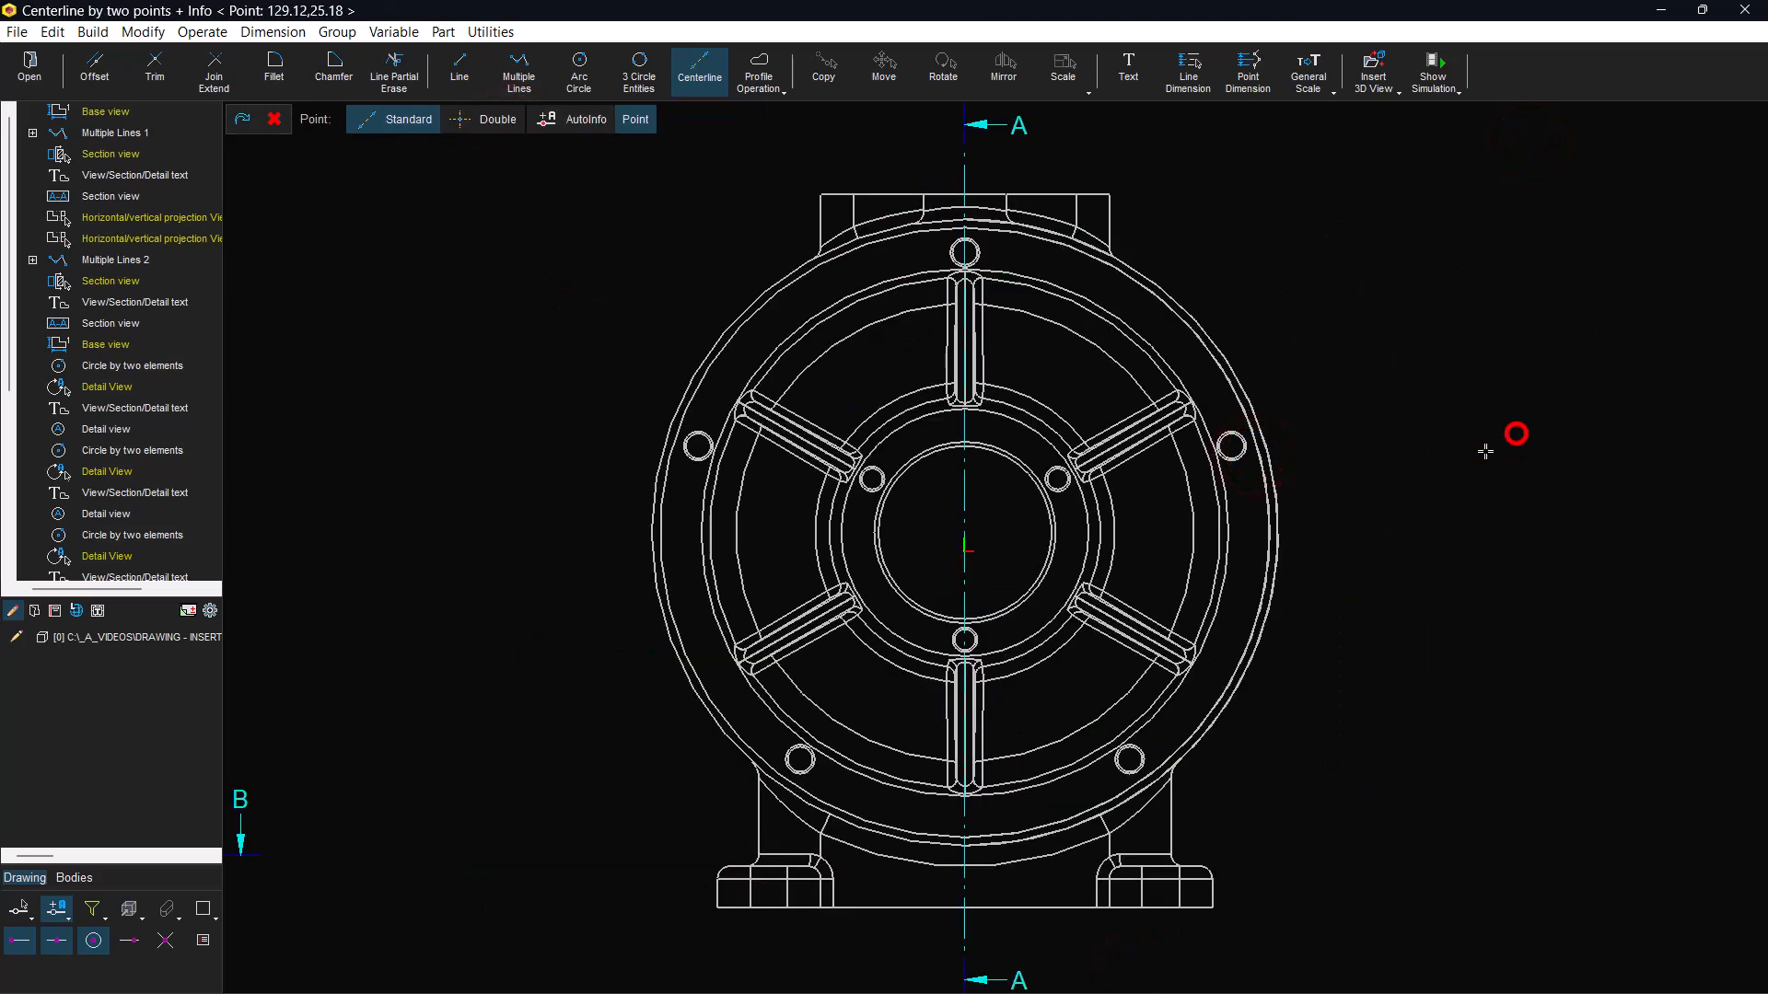
{"action": "left_click", "coordinate": [1278, 532]}
{"action": "right_click", "coordinate": [514, 526]}
{"action": "left_click", "coordinate": [584, 665]}
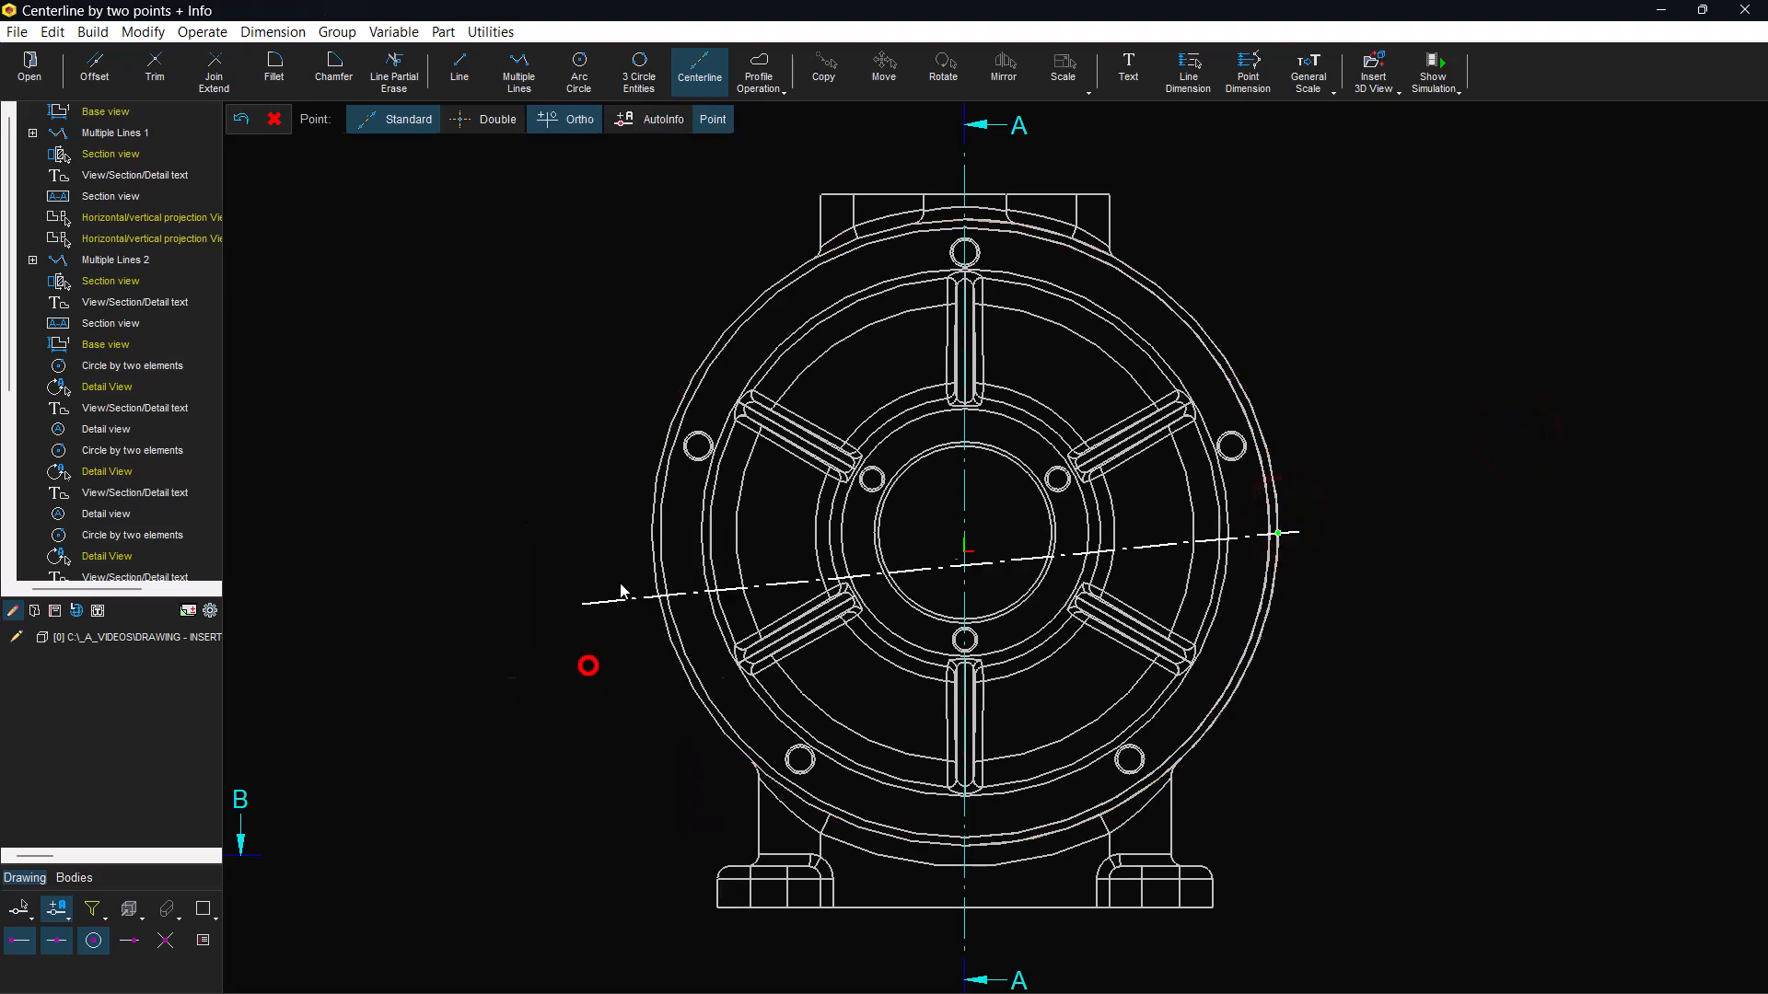
{"action": "left_click", "coordinate": [644, 540]}
- Dimension the vertical spacing between the upper and lower mounting holes of the top view's rectangular flange, placing it outside the body
{"action": "left_click", "coordinate": [1155, 975]}
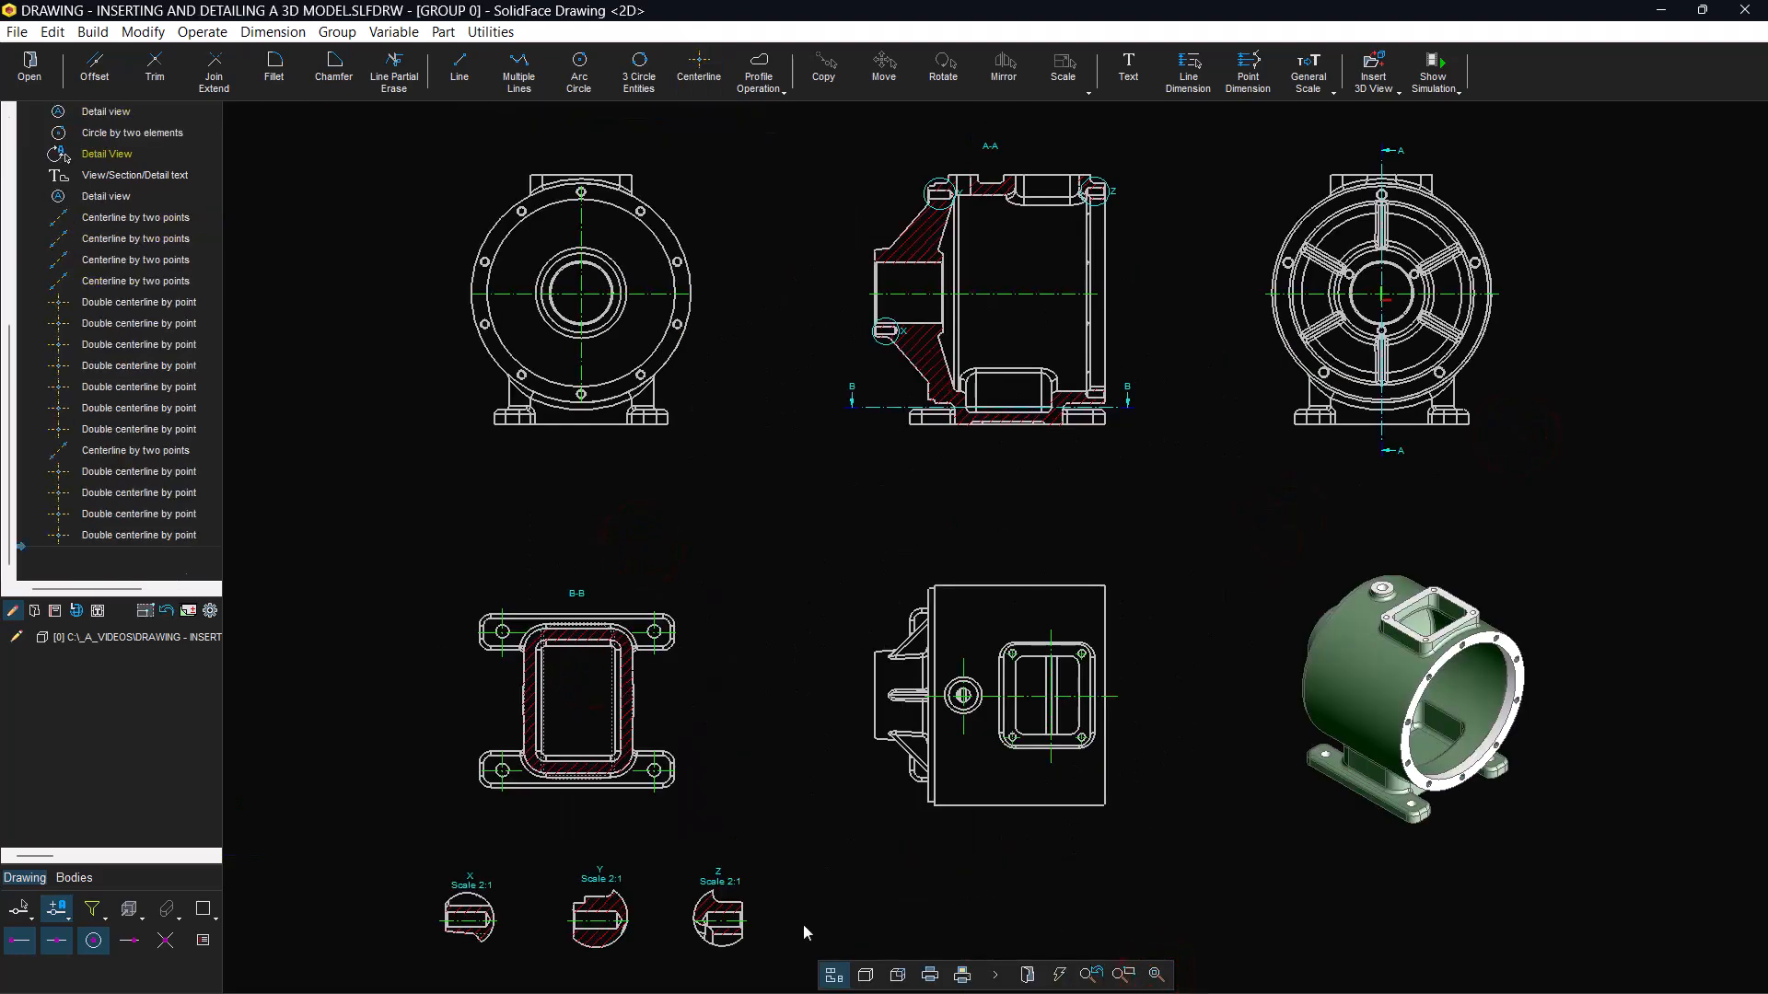
{"action": "left_click", "coordinate": [1125, 975]}
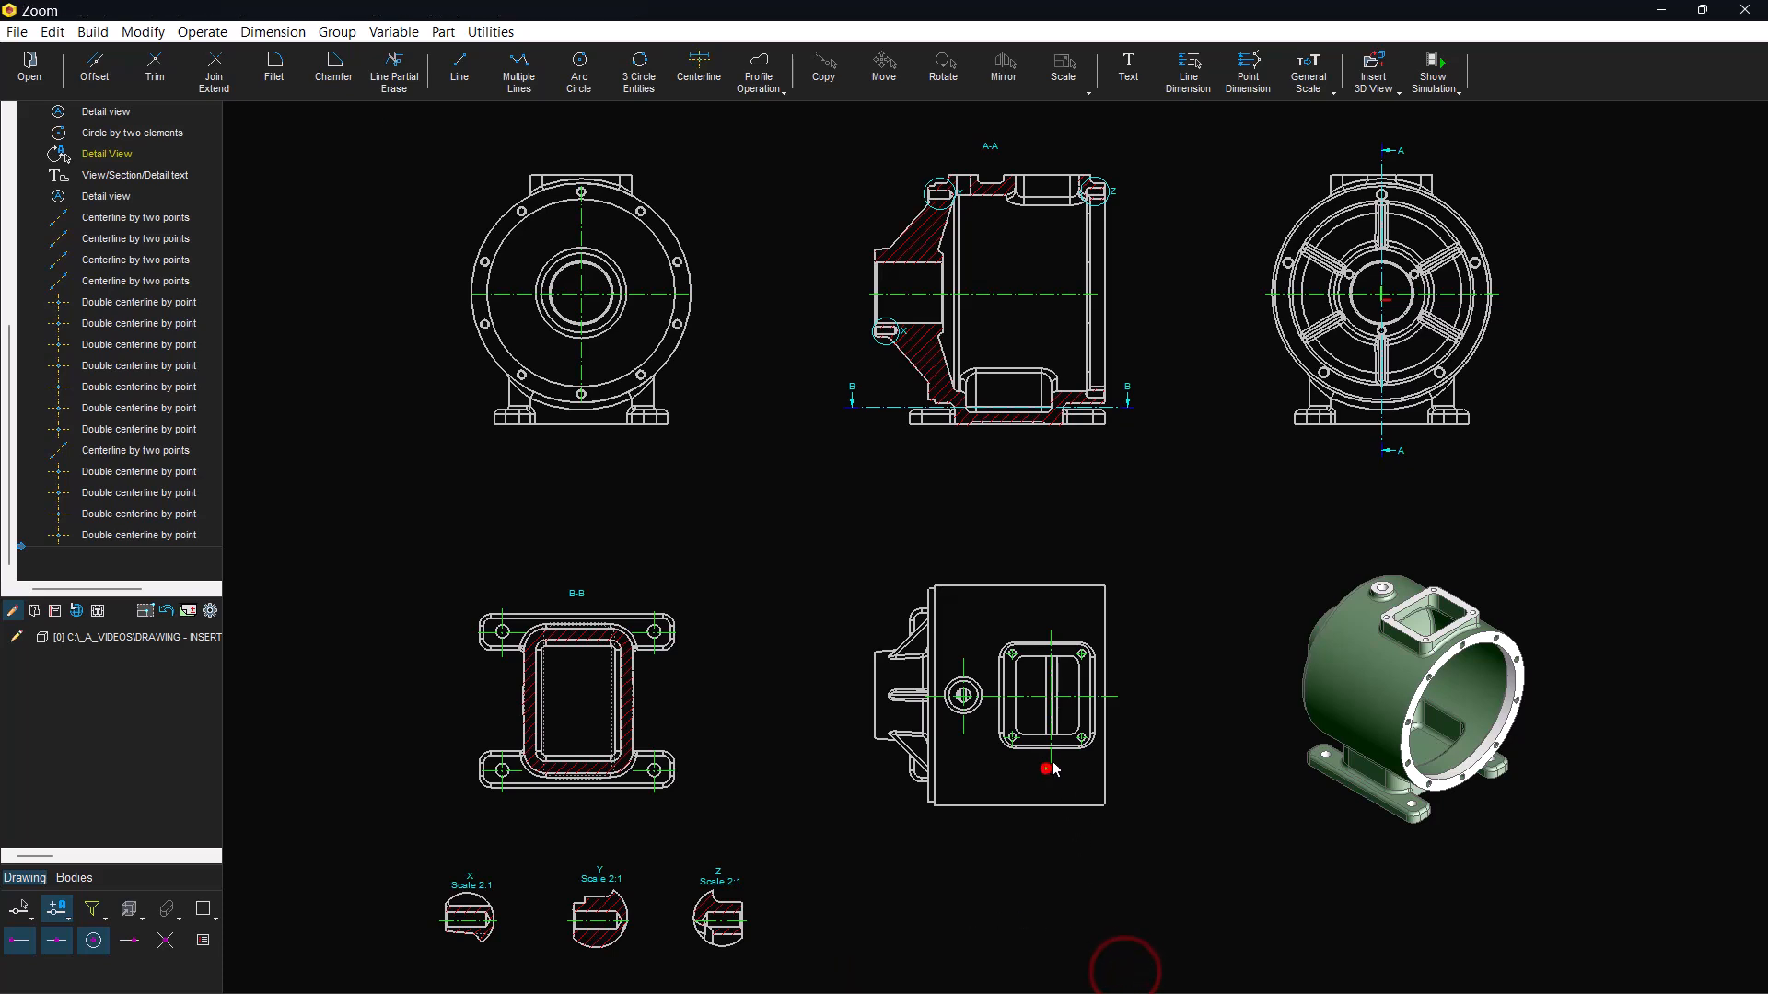
{"action": "left_click", "coordinate": [1045, 769]}
{"action": "left_click", "coordinate": [1154, 629]}
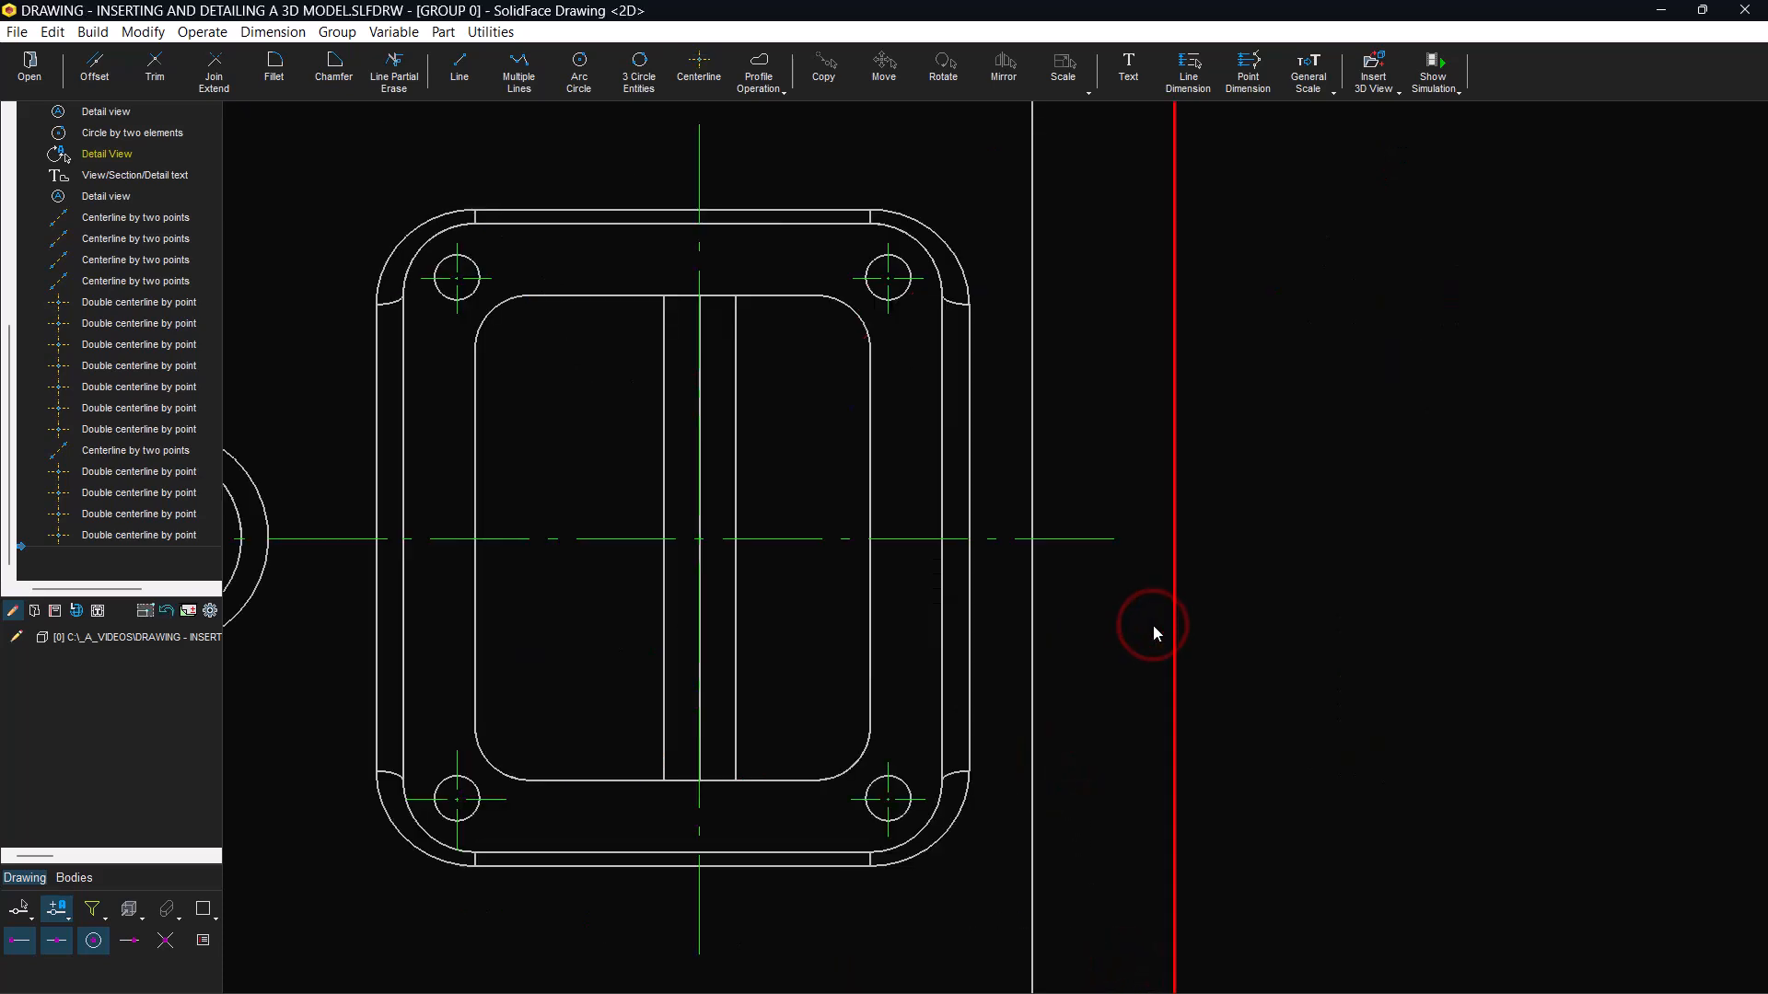
{"action": "left_click", "coordinate": [1183, 77]}
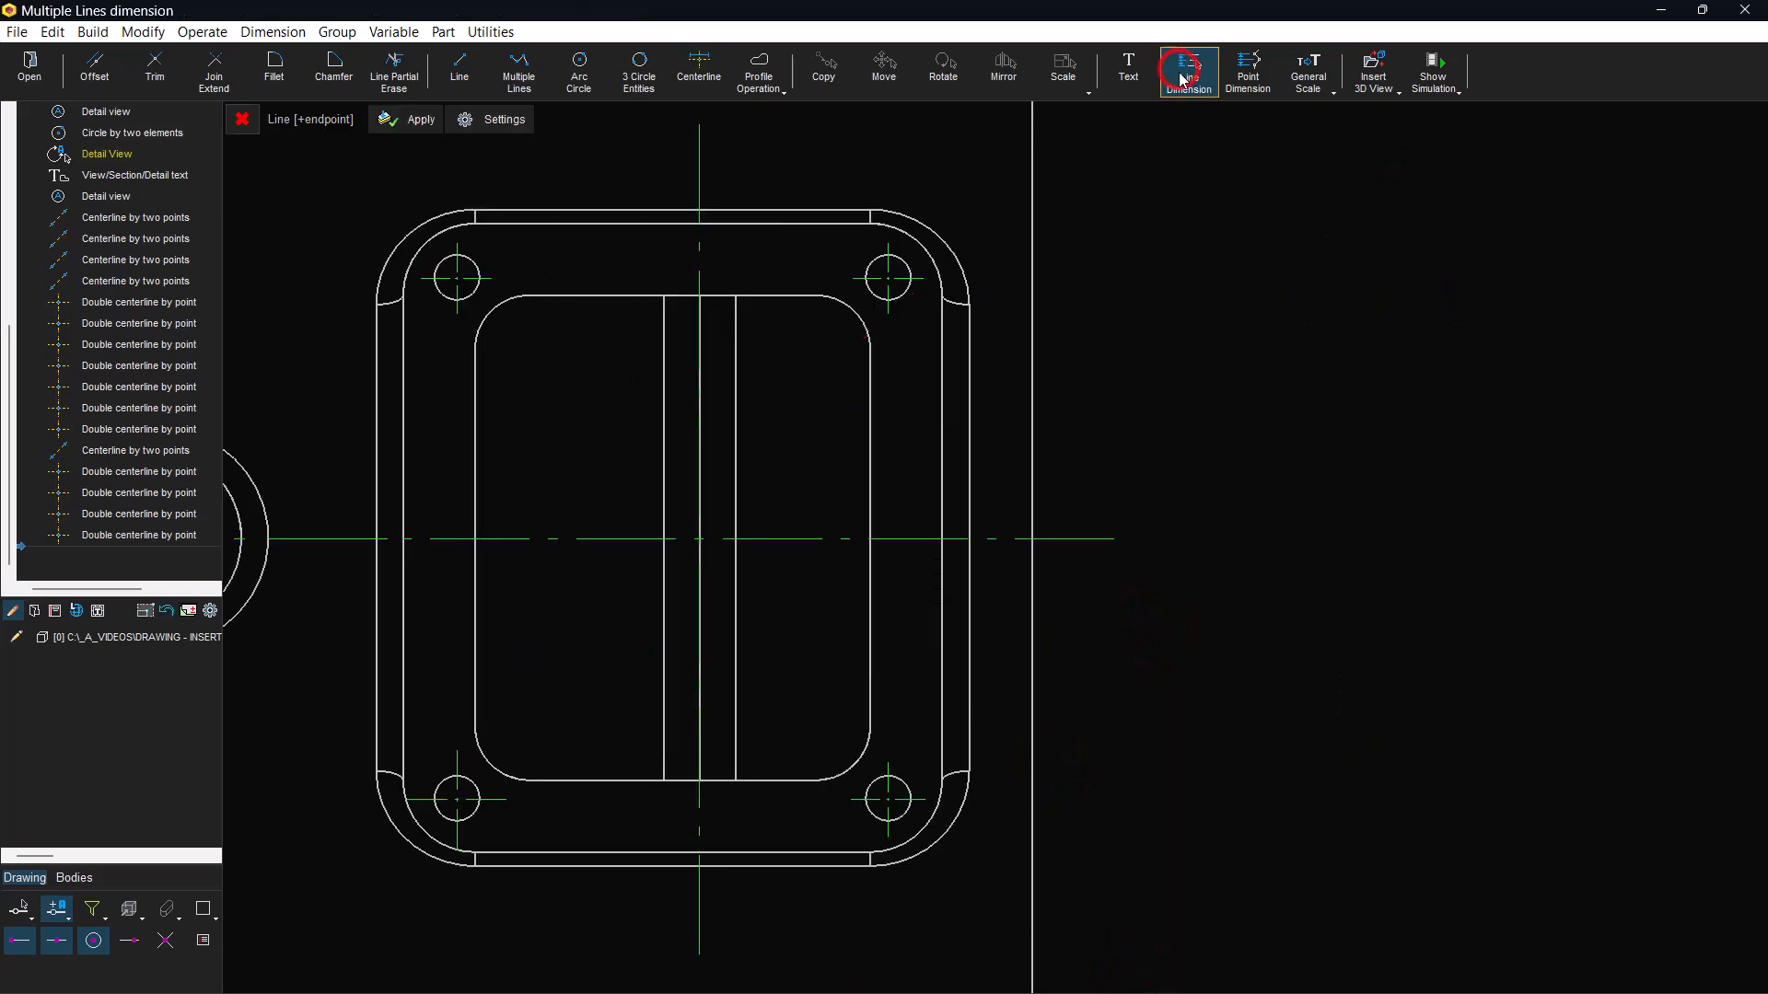
{"action": "left_click", "coordinate": [895, 279]}
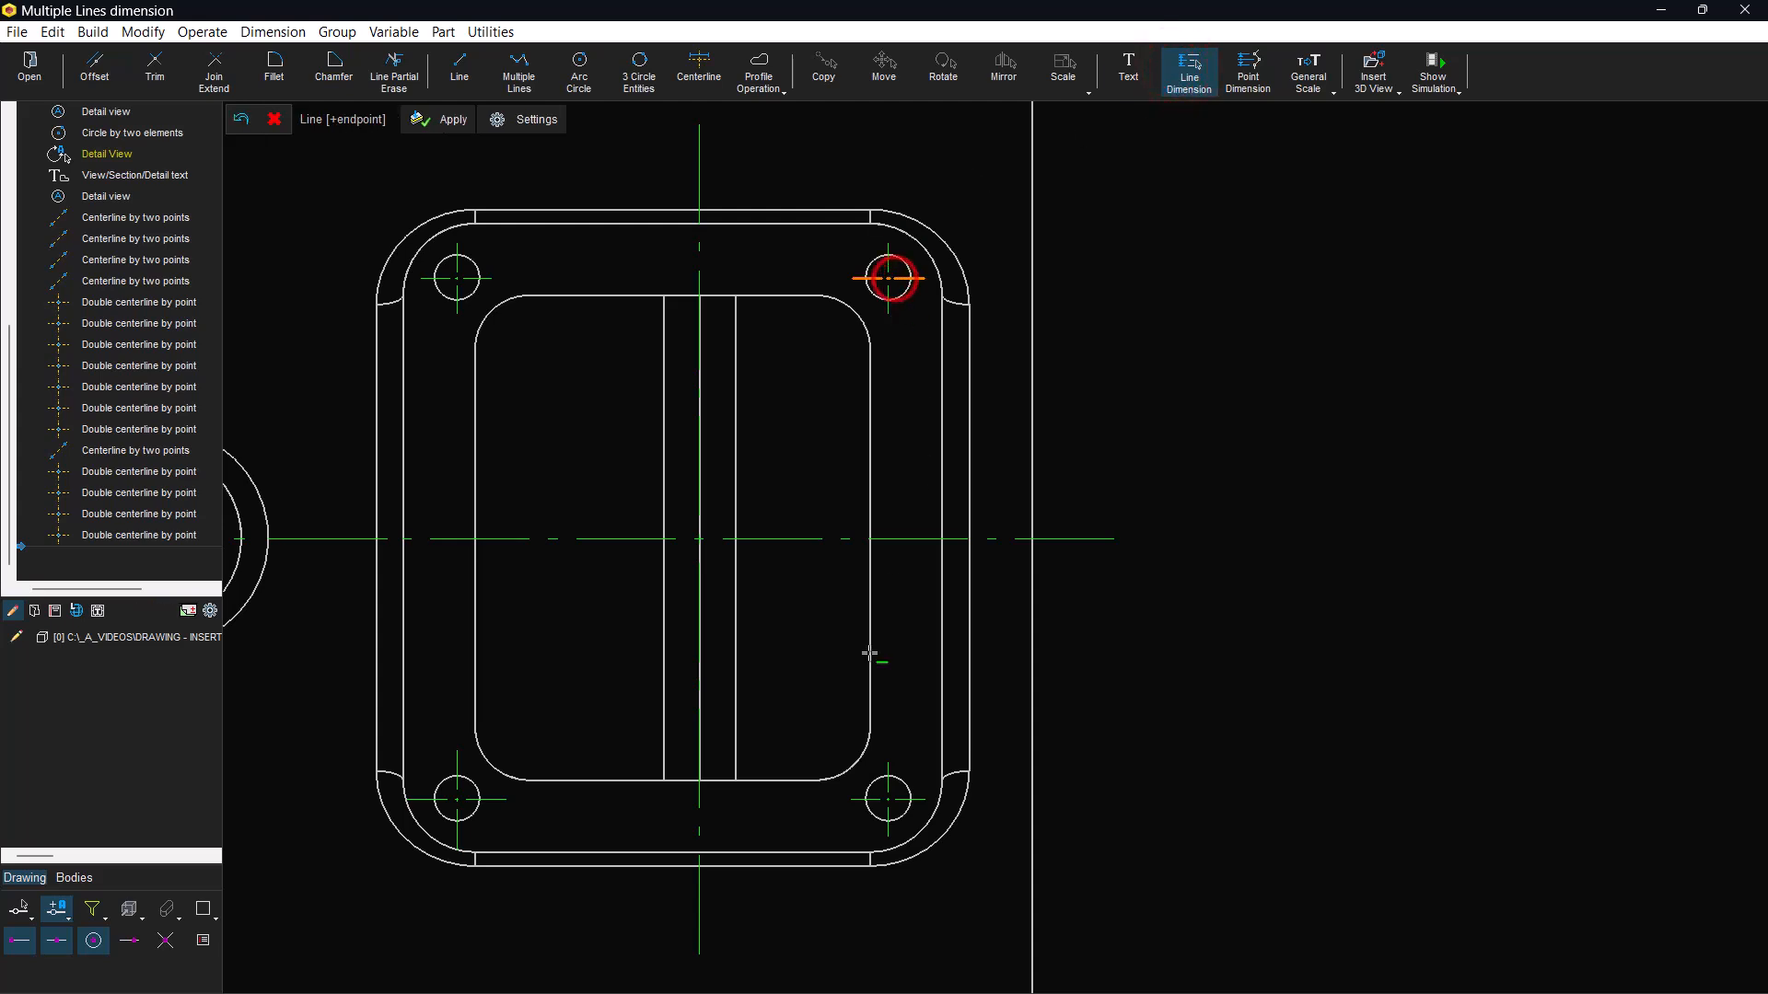
{"action": "left_click", "coordinate": [895, 799]}
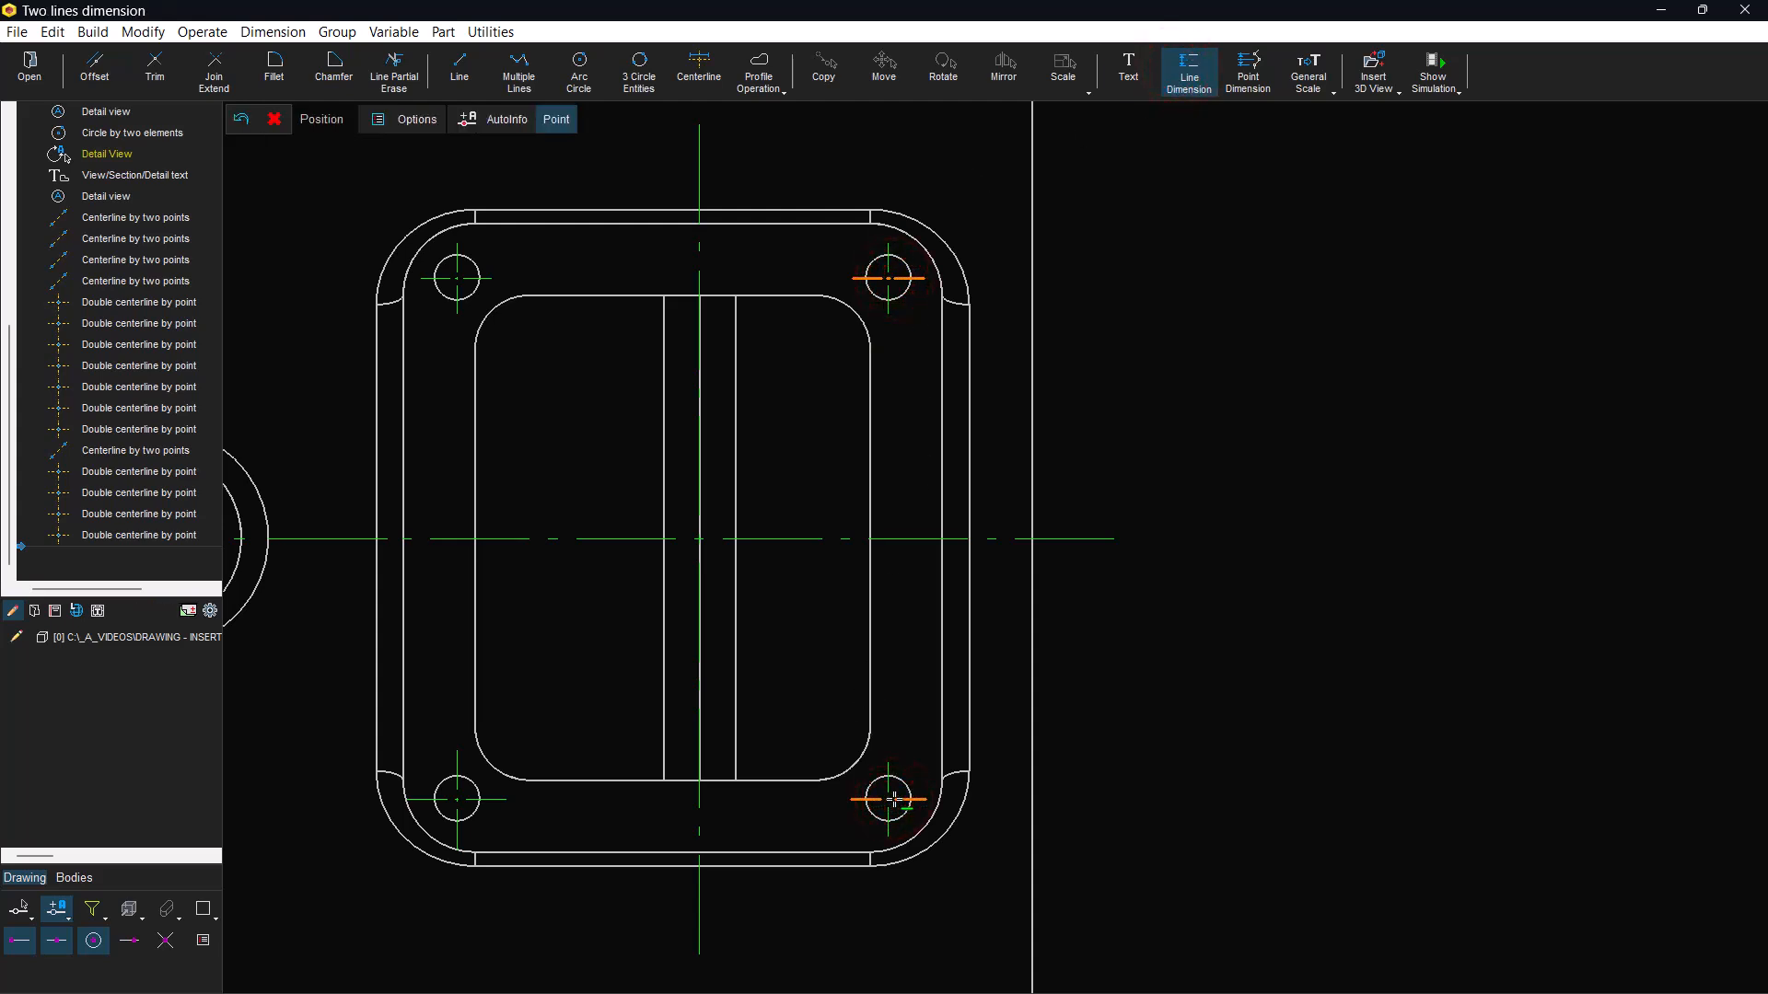
{"action": "left_click", "coordinate": [1210, 576]}
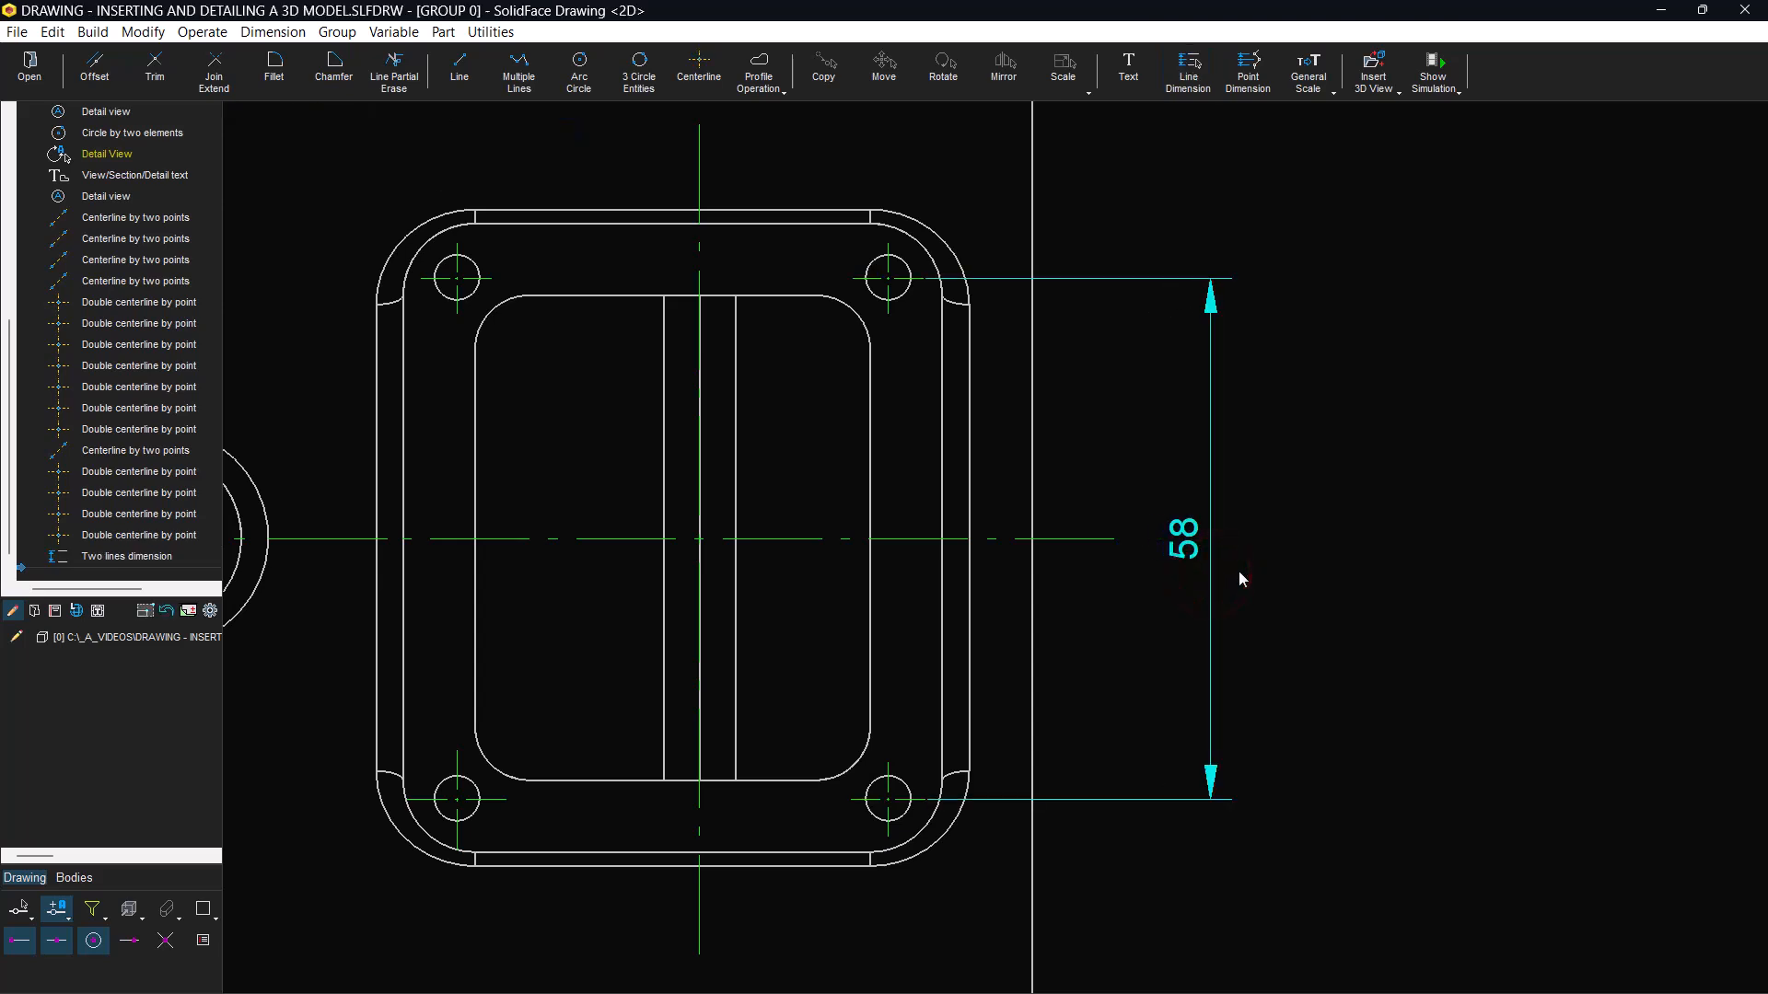
- Dimension the height of the rectangular flange's inner outline in the top view, placing it outside the vertical hole-spacing dimension
{"action": "left_click", "coordinate": [1188, 69]}
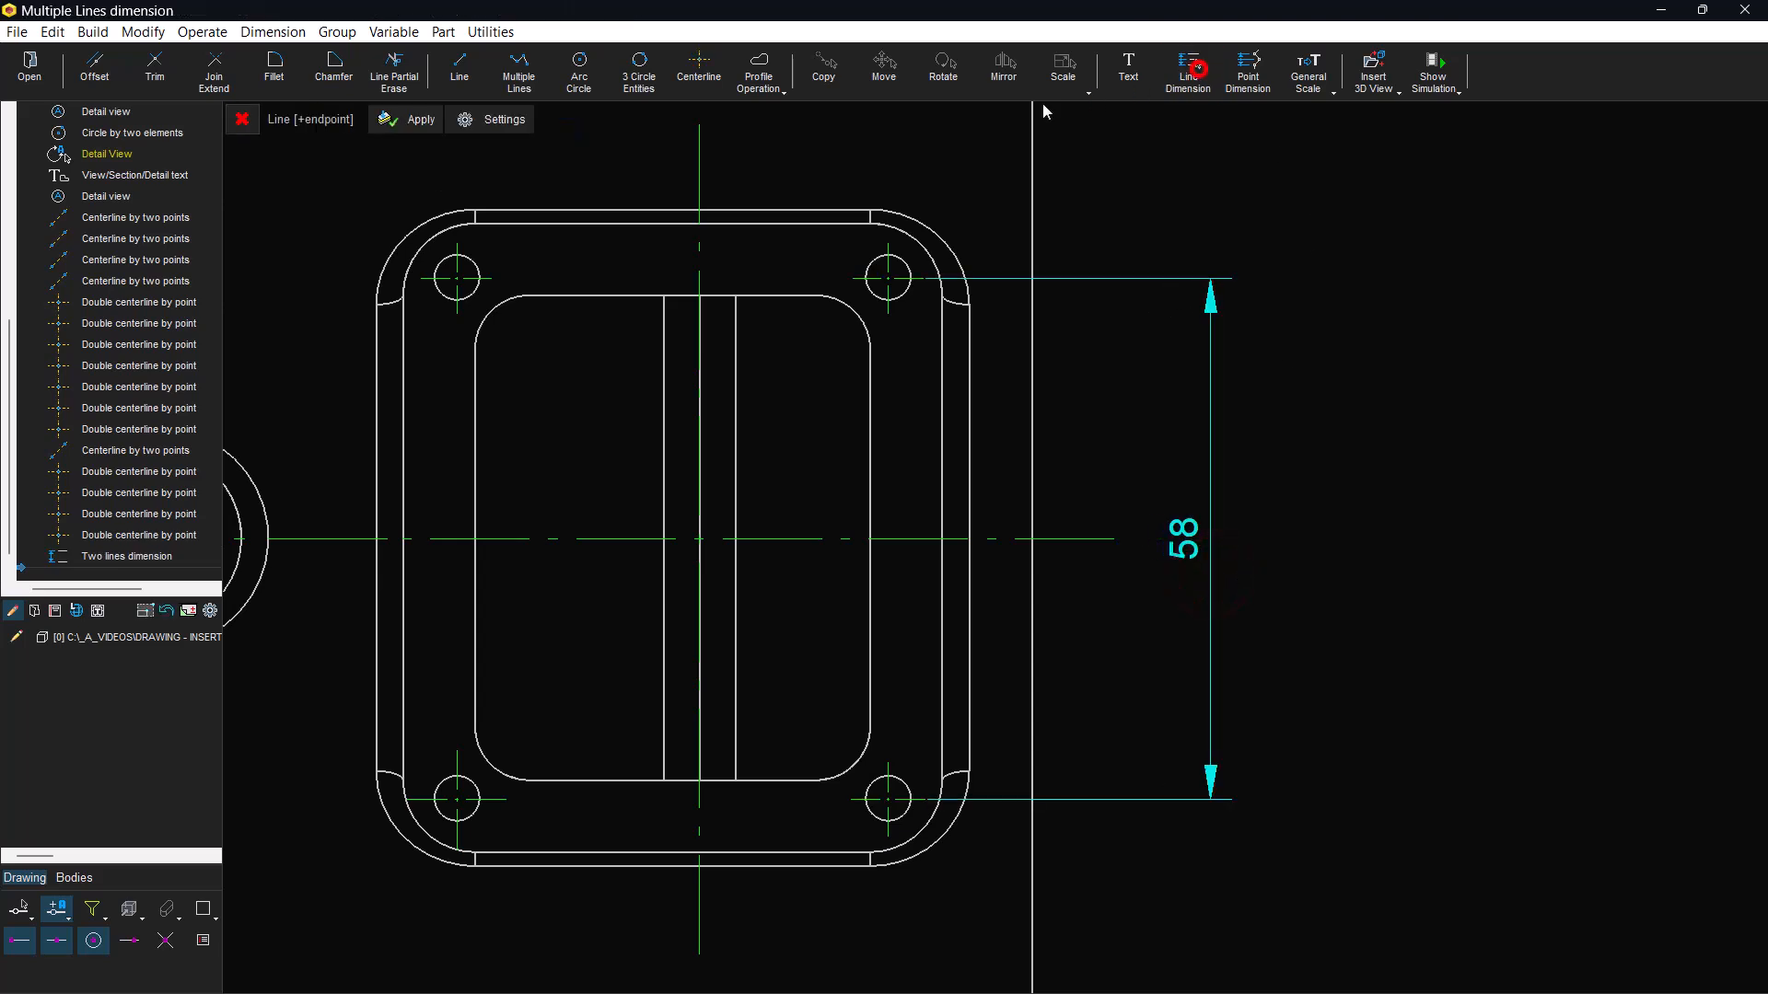
{"action": "left_click", "coordinate": [827, 225]}
{"action": "left_click", "coordinate": [828, 851]}
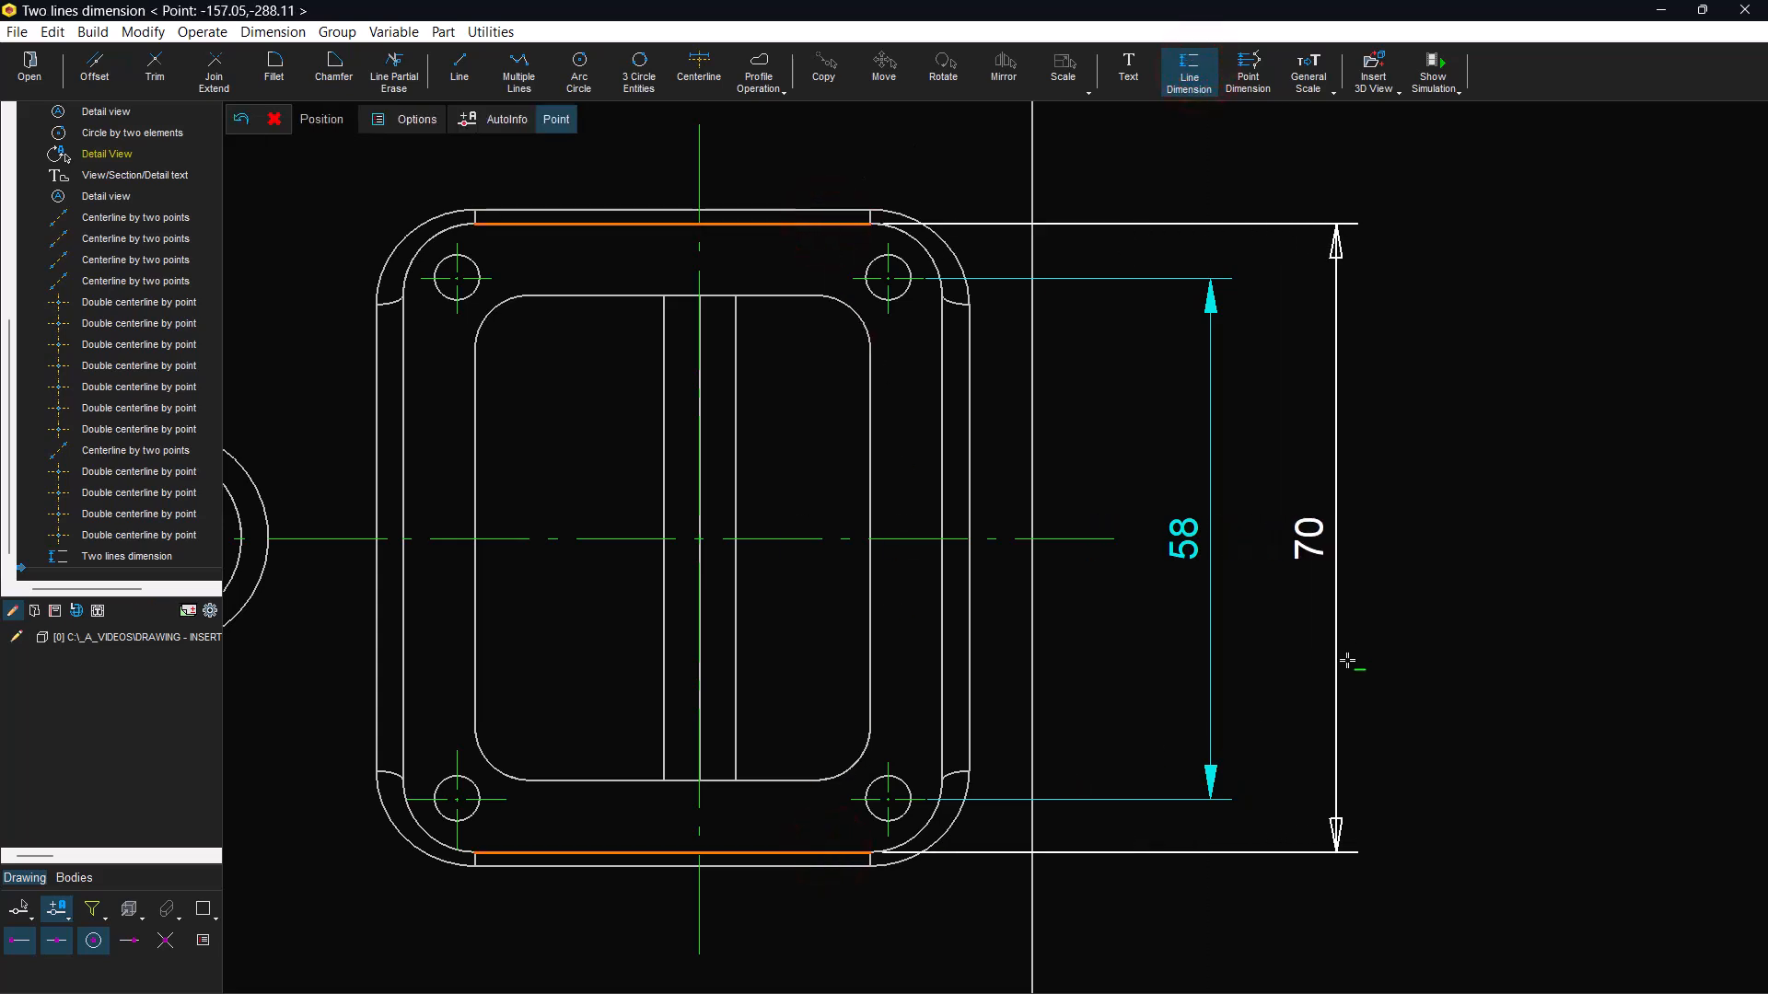
{"action": "left_click", "coordinate": [1345, 599]}
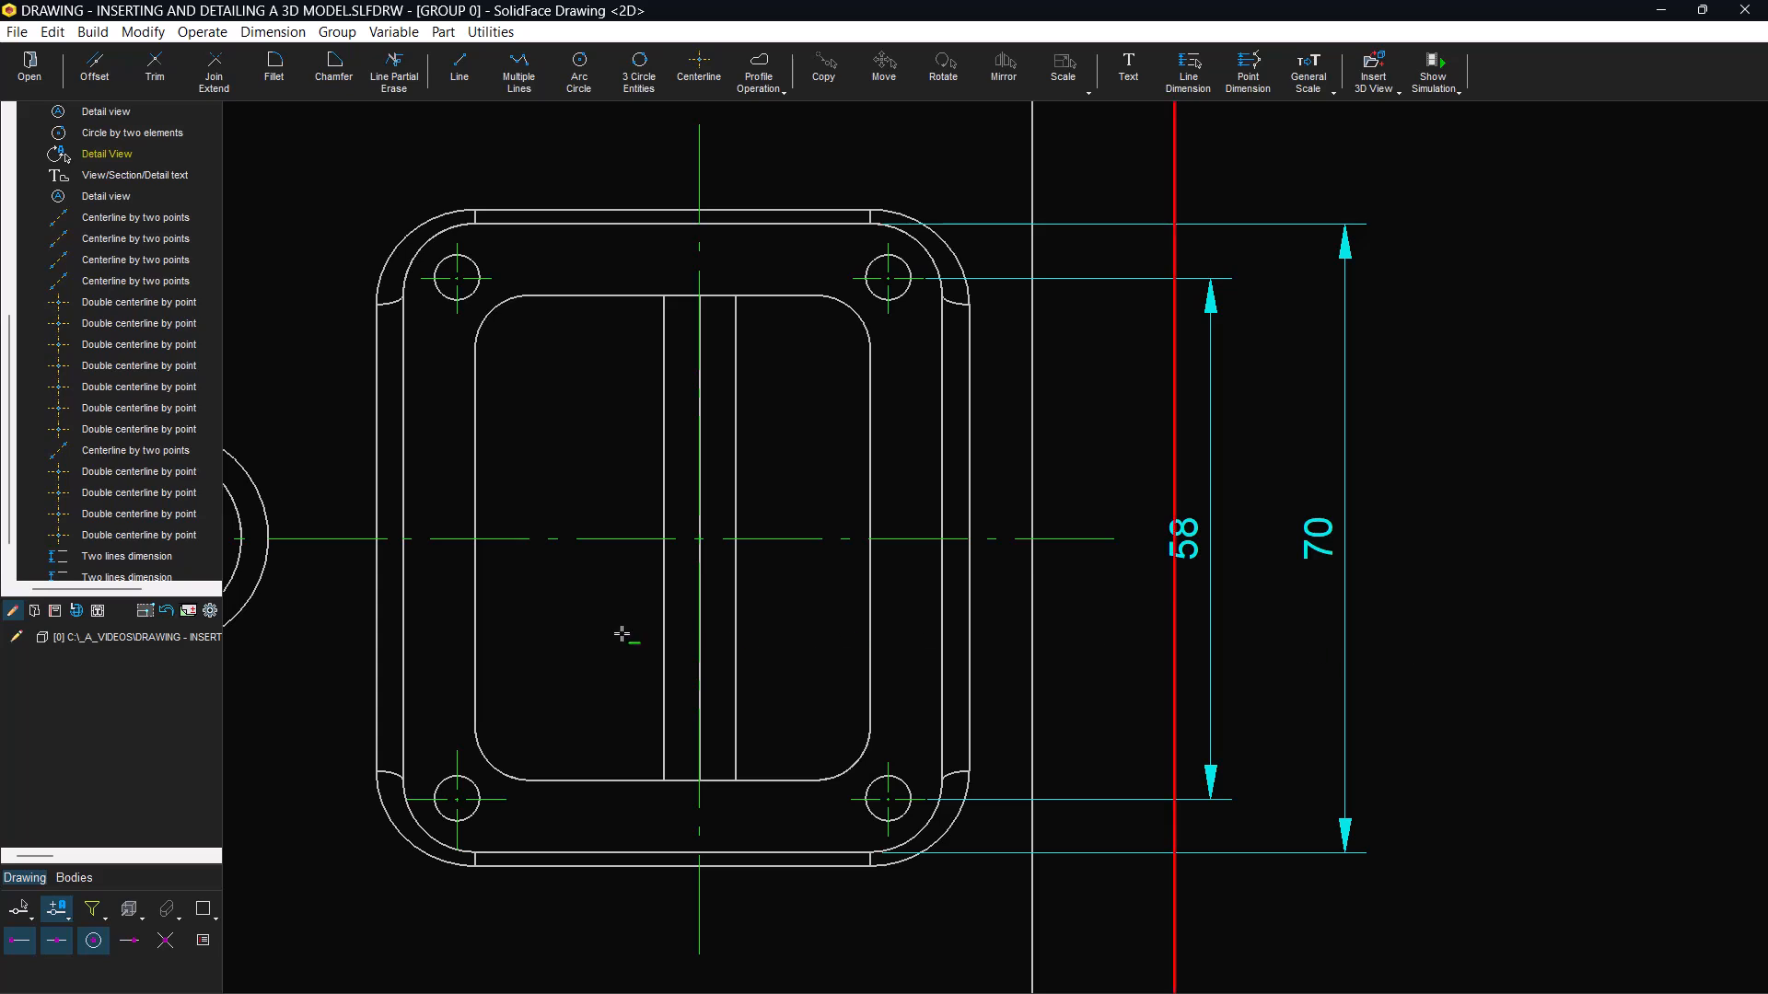
- Set the default dimension font to ISOCPEUR in the dimension settings
{"action": "left_click", "coordinate": [210, 612]}
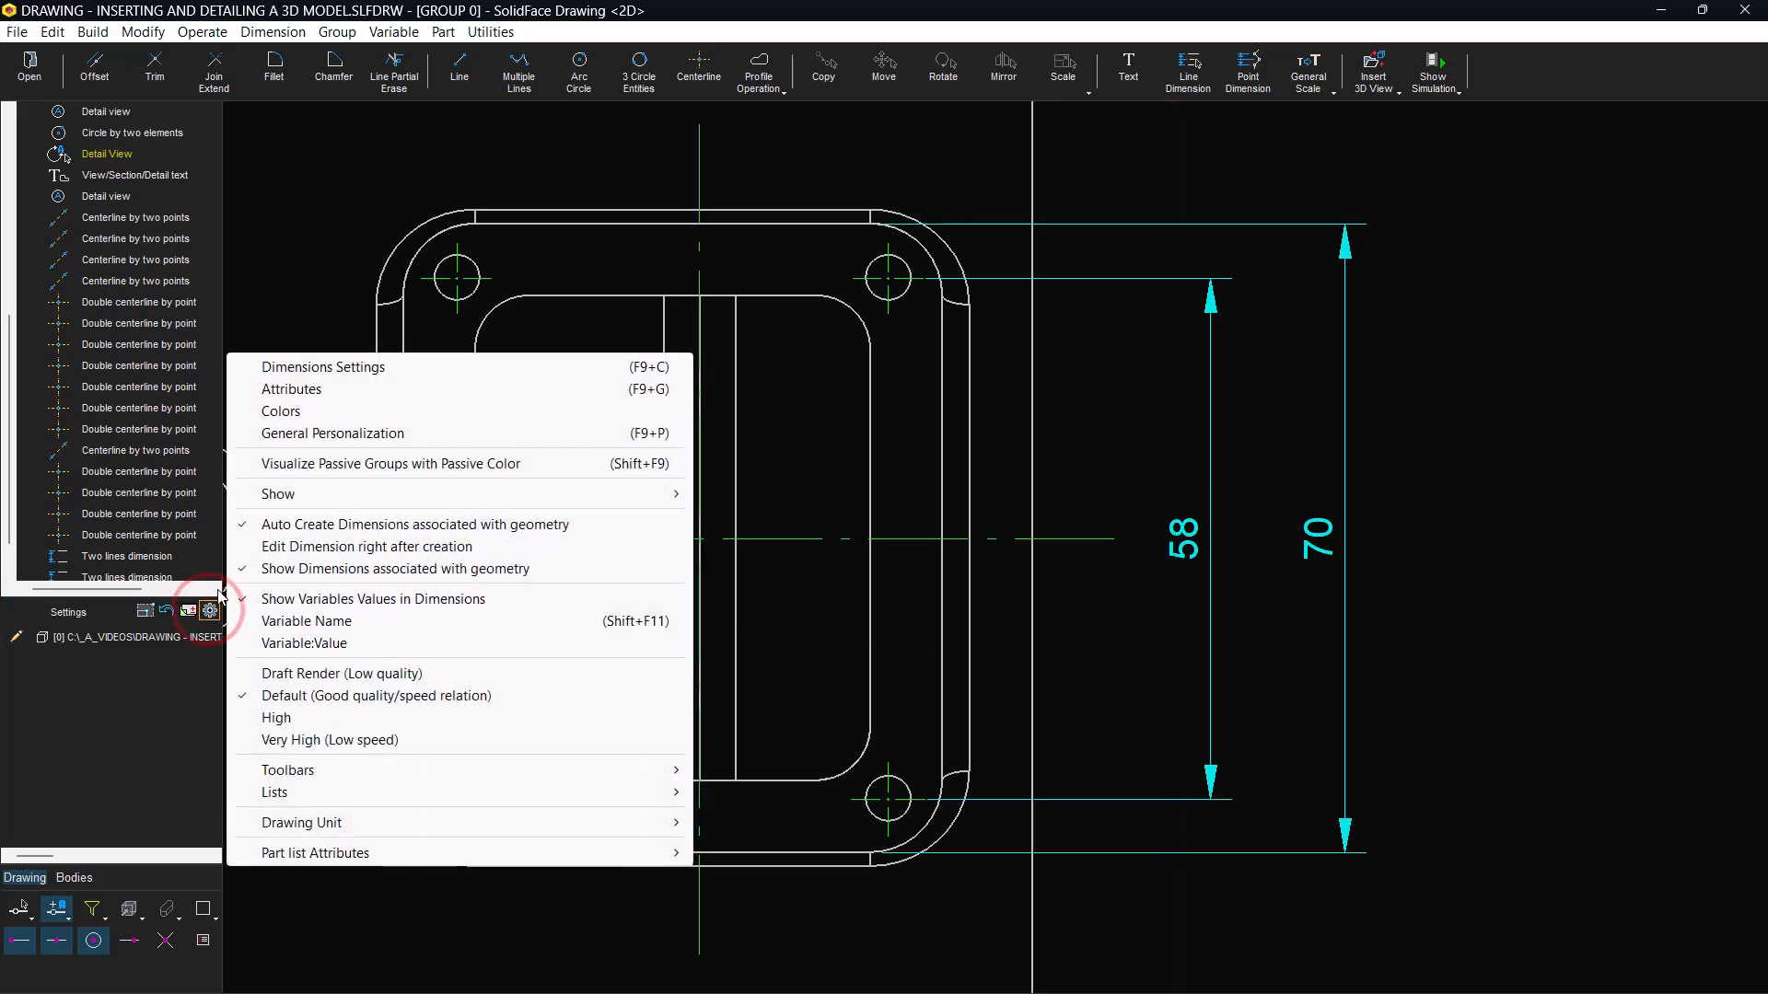
{"action": "left_click", "coordinate": [322, 369]}
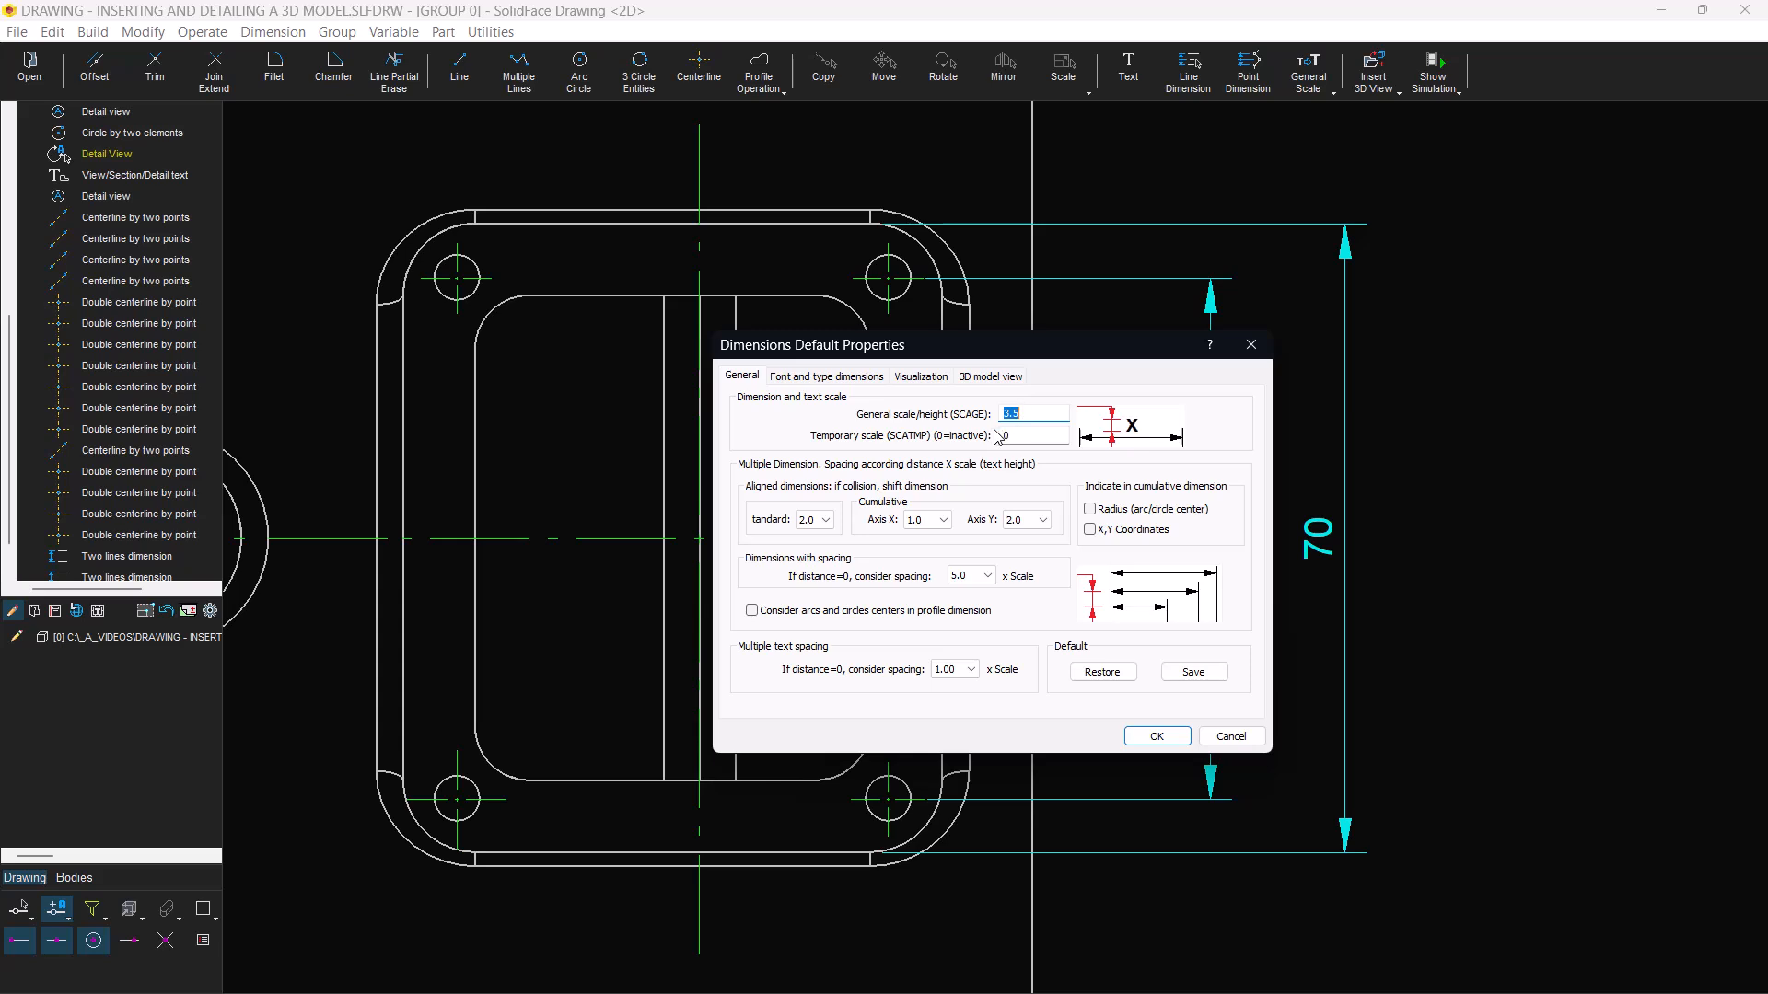
{"action": "left_click", "coordinate": [867, 379]}
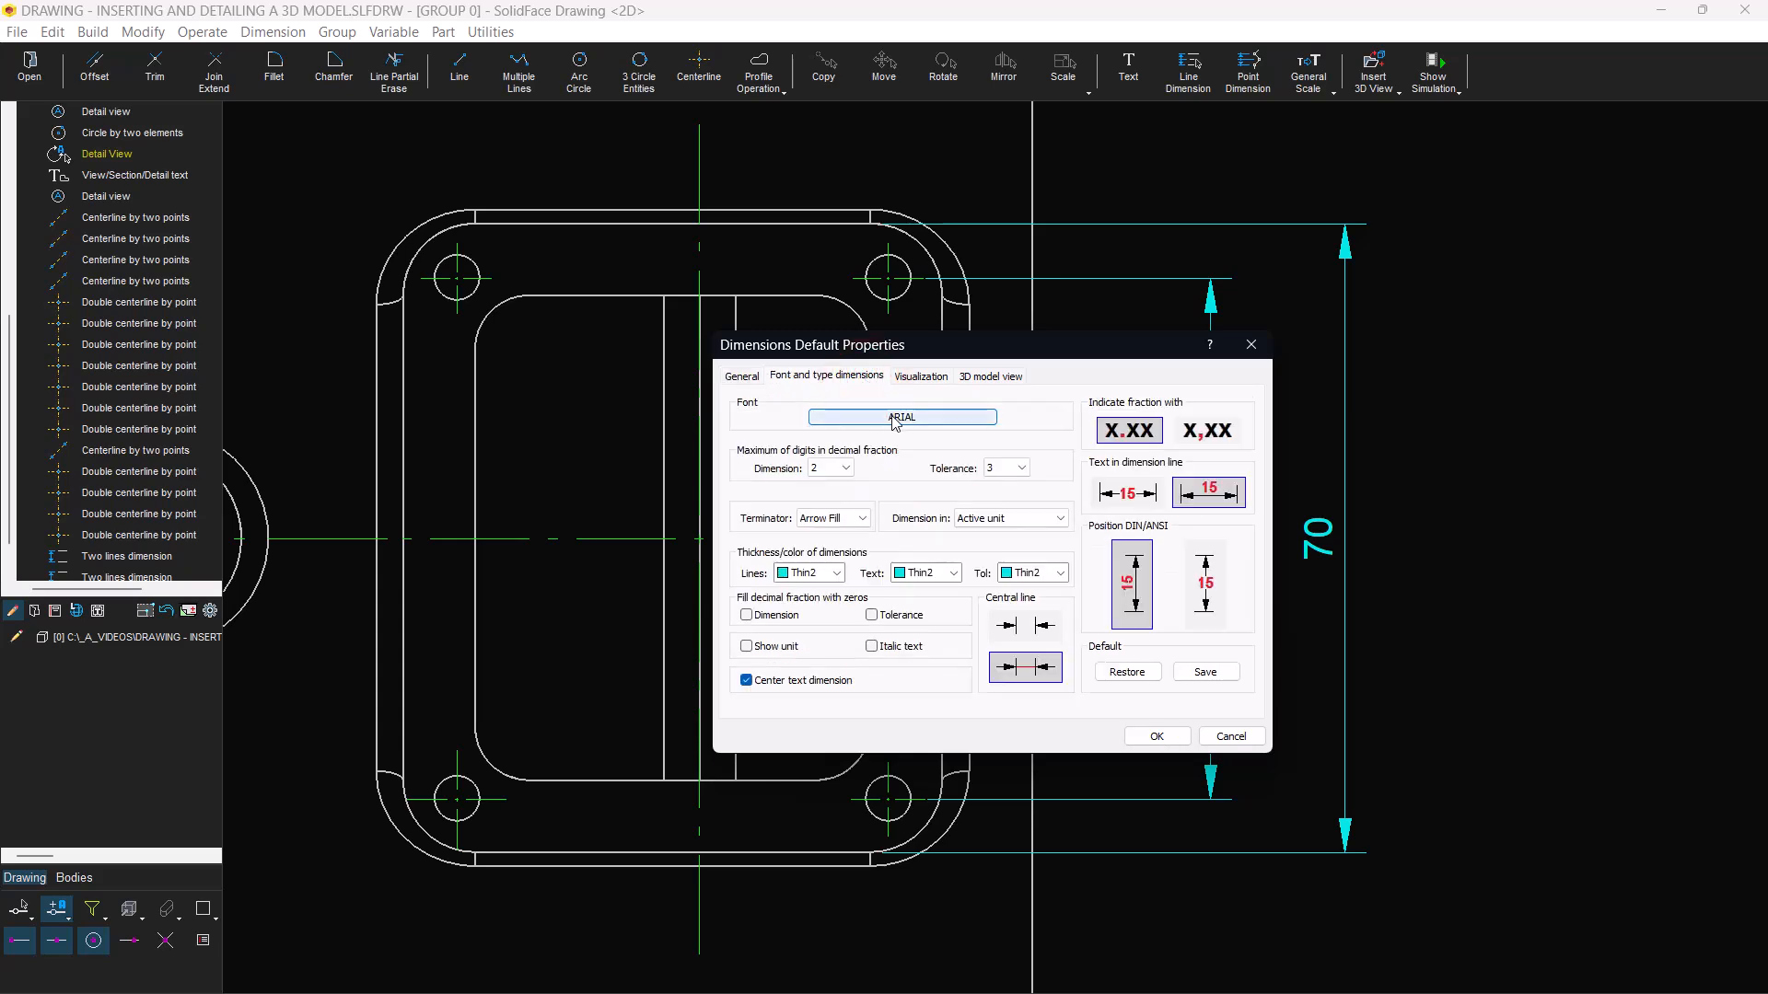
{"action": "left_click", "coordinate": [879, 419]}
{"action": "scroll", "coordinate": [980, 552], "scroll_direction": "down", "scroll_amount": 10}
{"action": "left_click", "coordinate": [939, 591]}
{"action": "left_click", "coordinate": [990, 681]}
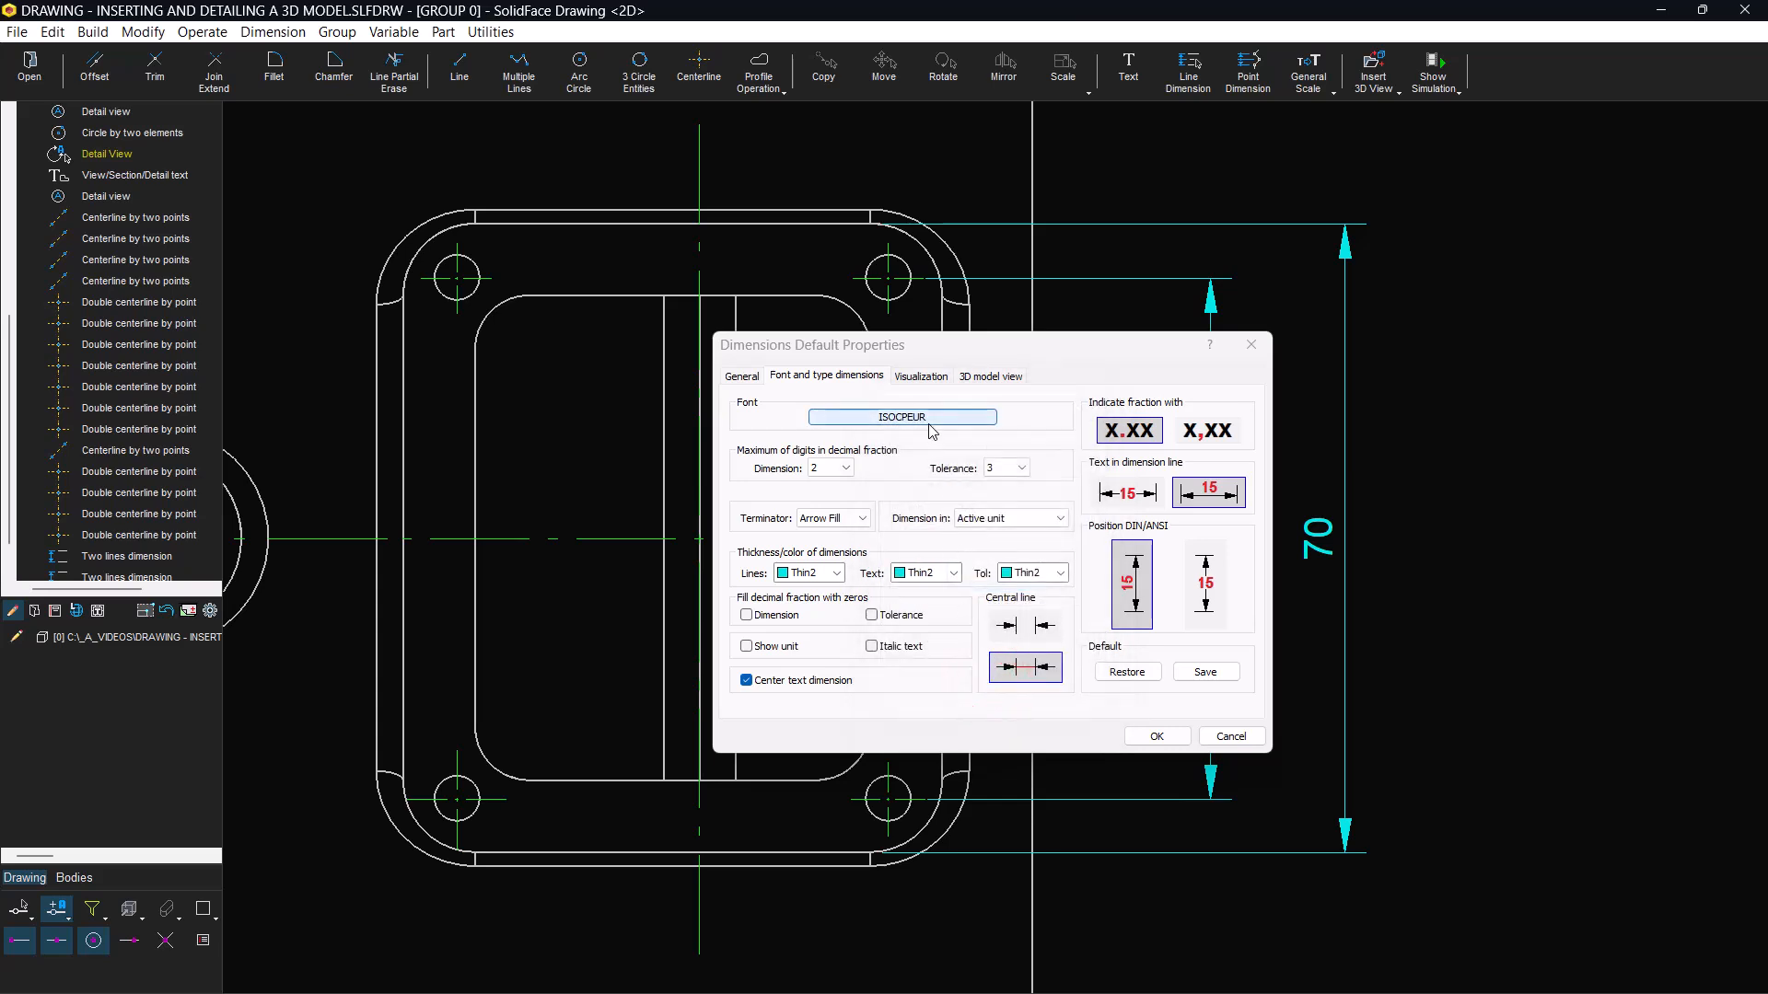
{"action": "left_click", "coordinate": [1151, 737]}
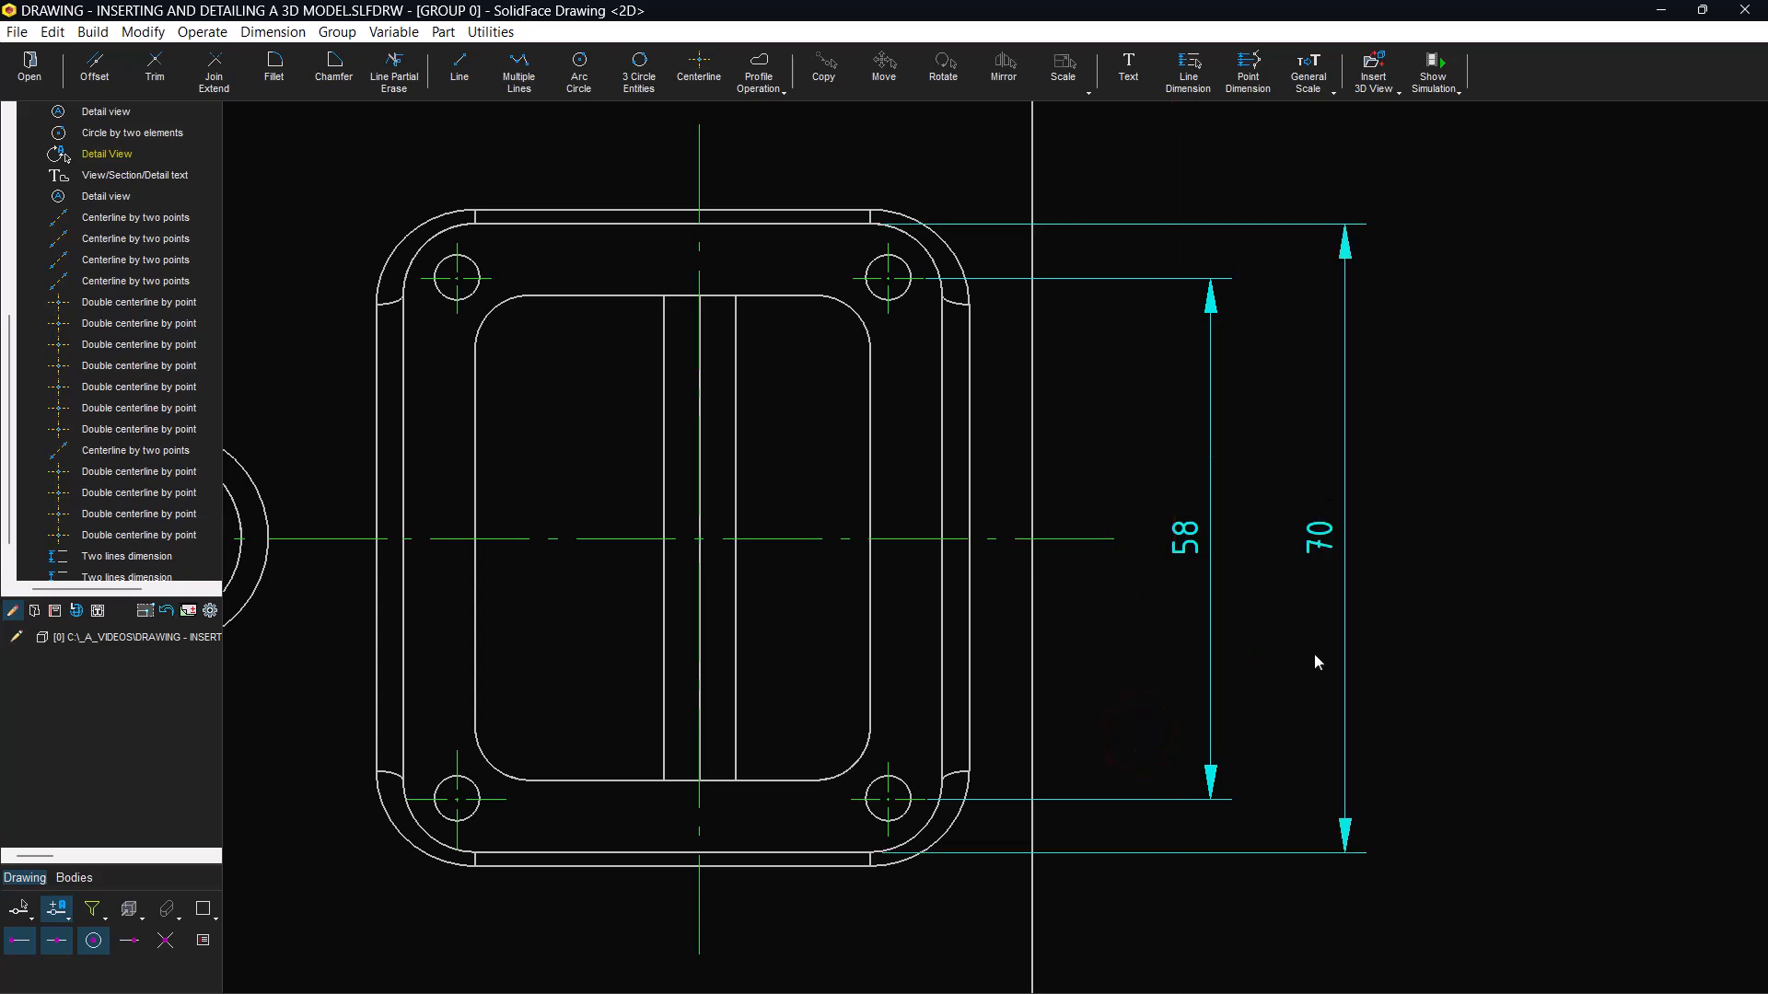
- Set the dimension text position to ANSI with horizontal text and save the dimension settings as default
{"action": "left_click", "coordinate": [209, 610]}
{"action": "left_click", "coordinate": [352, 366]}
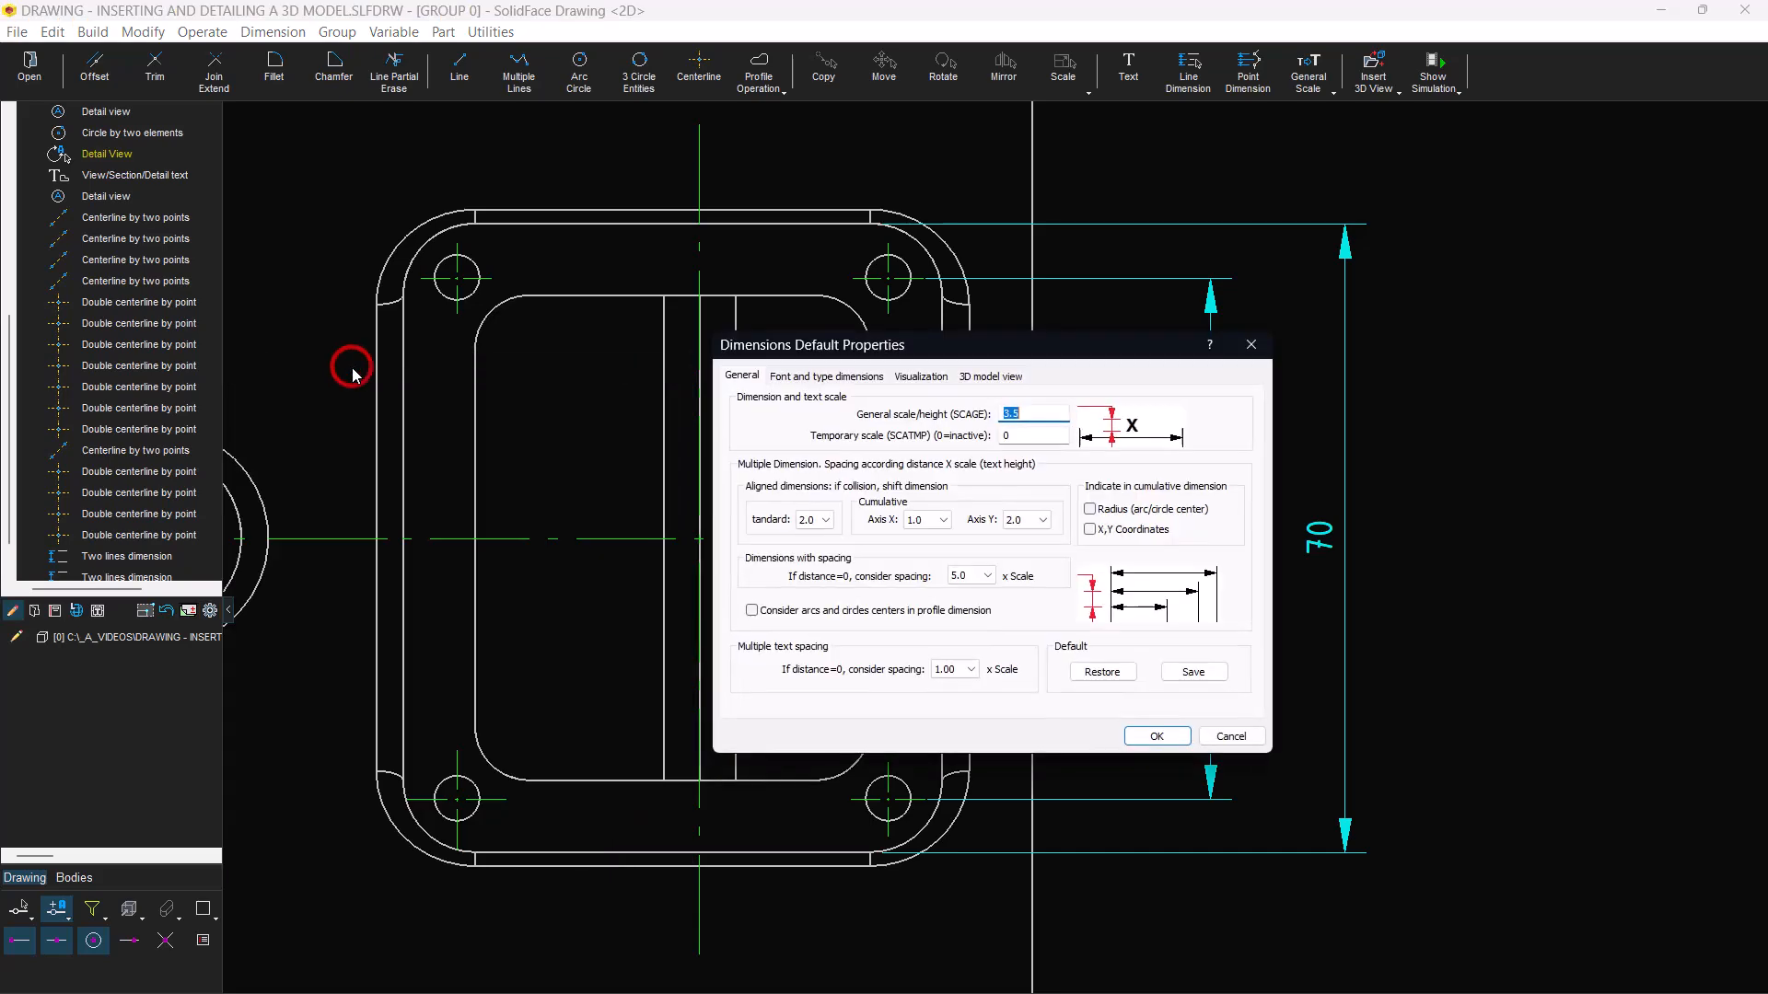
{"action": "left_click", "coordinate": [806, 381]}
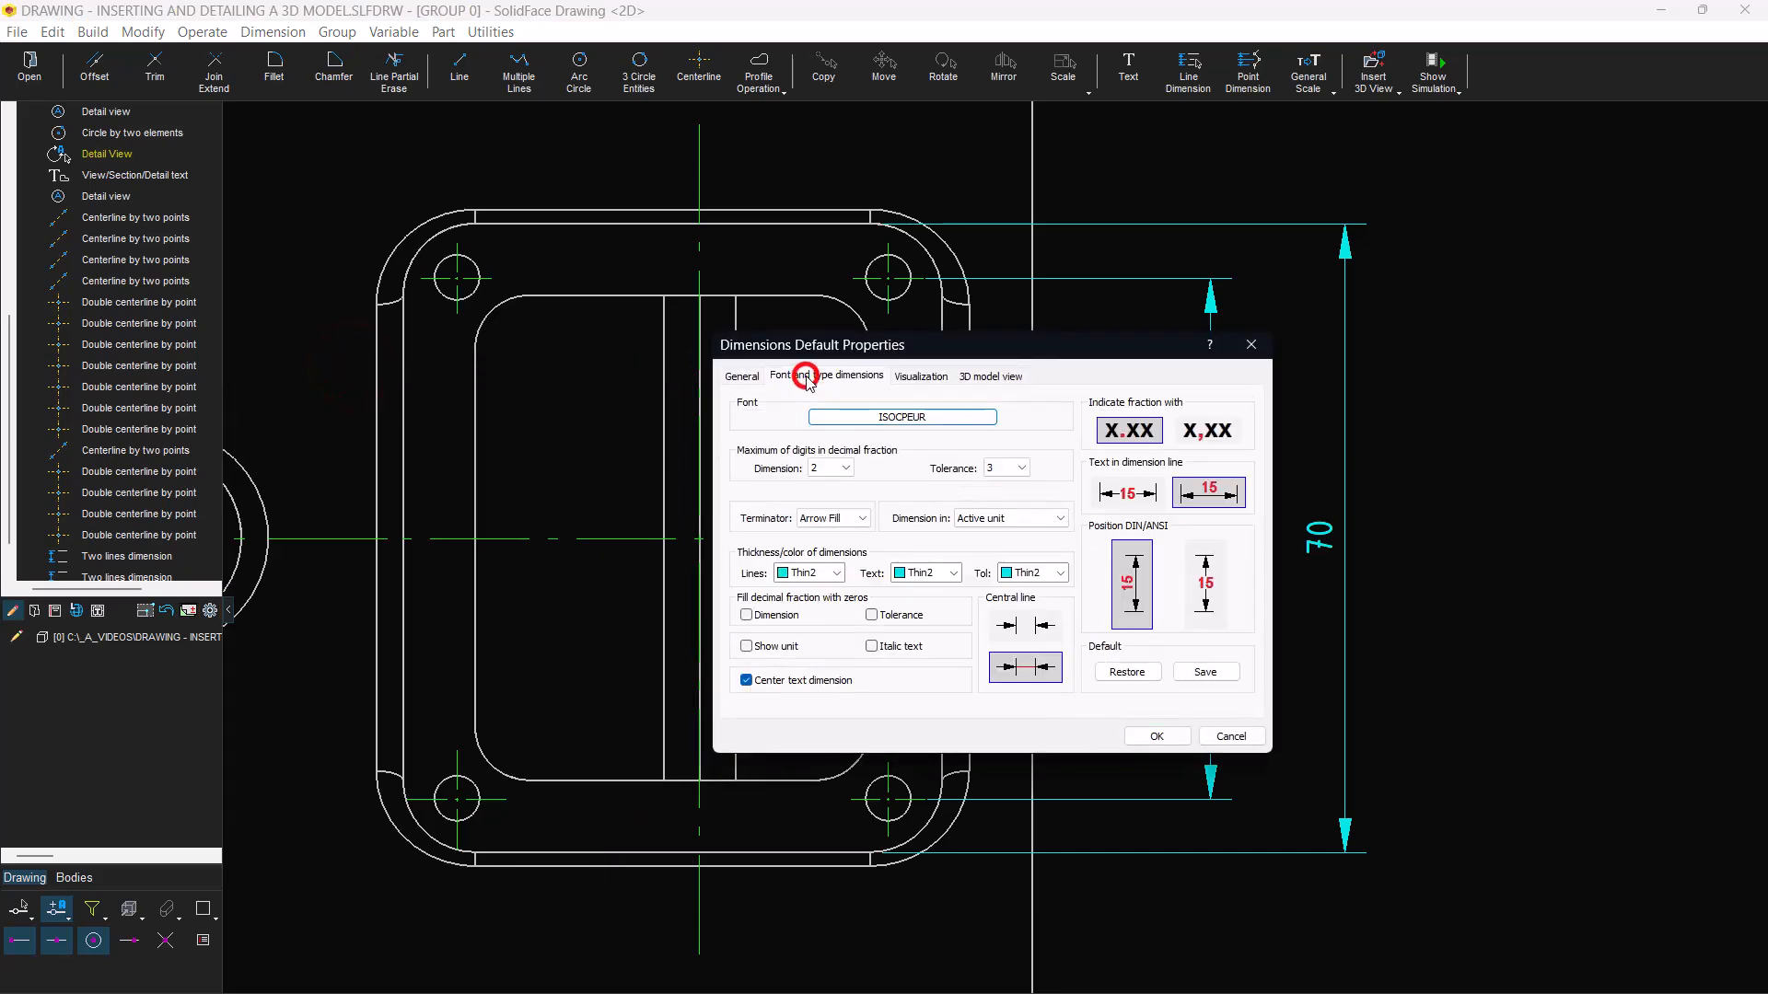
{"action": "left_click", "coordinate": [1209, 613]}
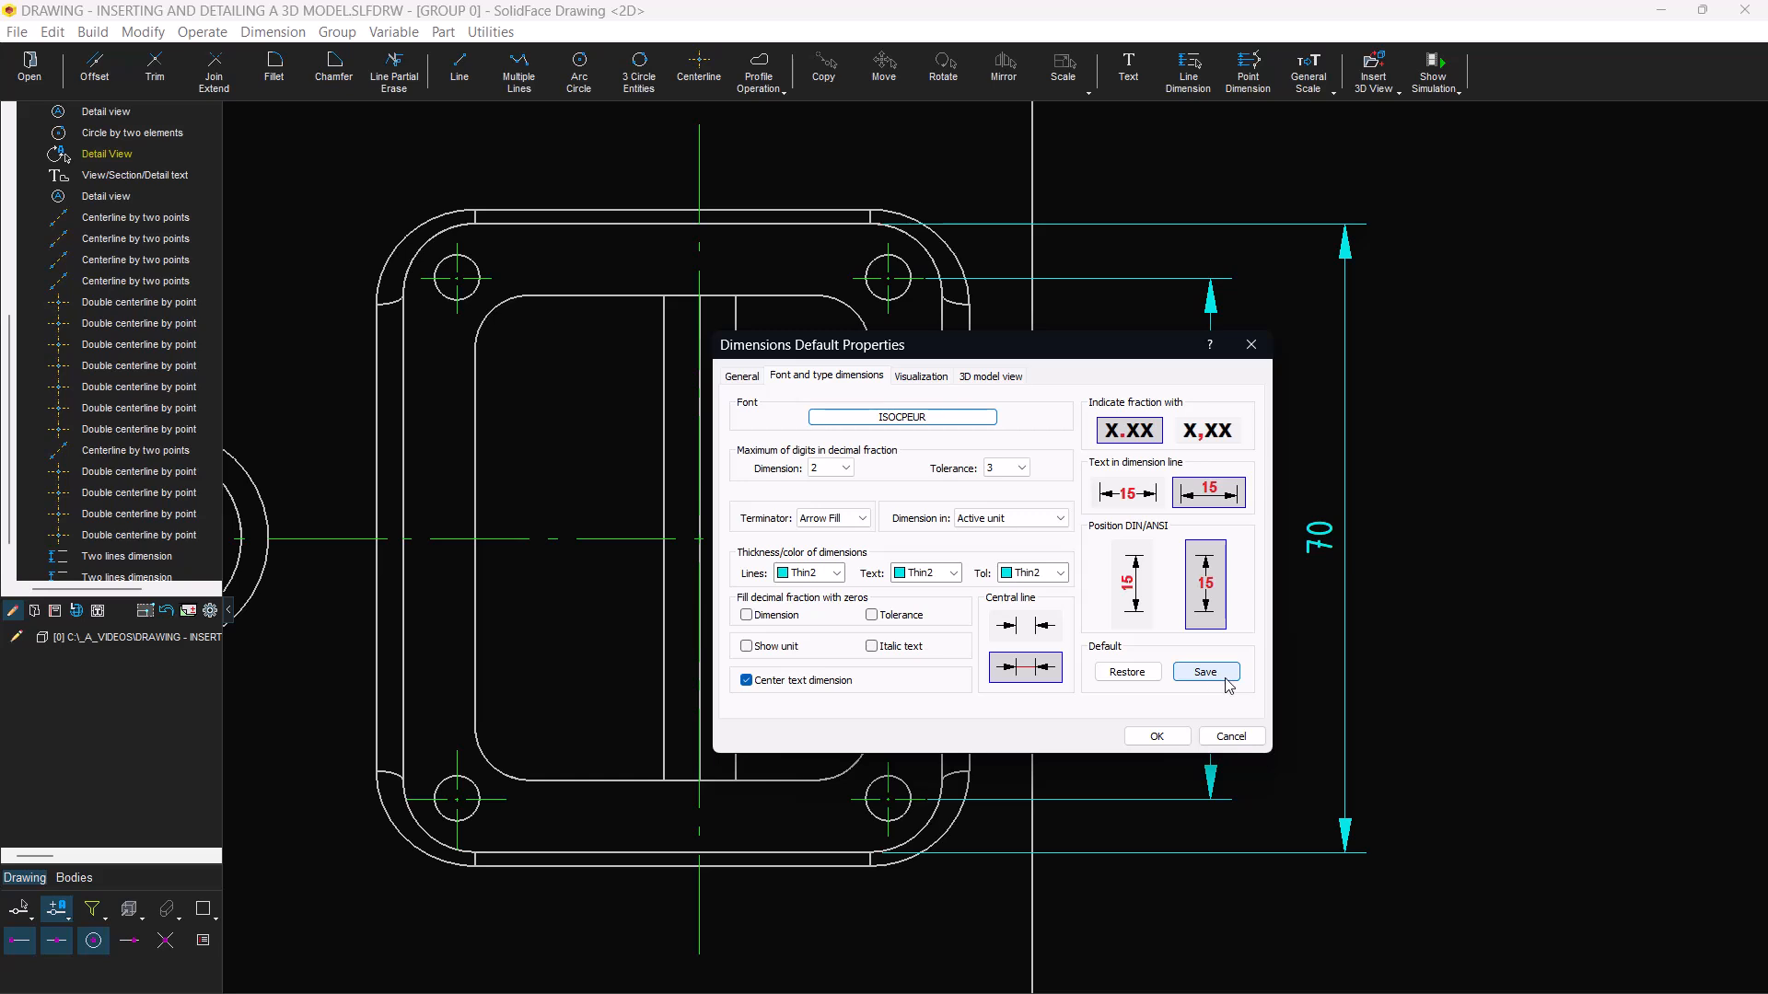
{"action": "left_click", "coordinate": [1166, 743]}
- Dimension the horizontal spacing between the two lower mounting holes of the rectangular flange, placing it below the flange
{"action": "middle_click_drag", "start_coordinate": [1095, 743], "coordinate": [1312, 394]}
{"action": "left_click", "coordinate": [1188, 74]}
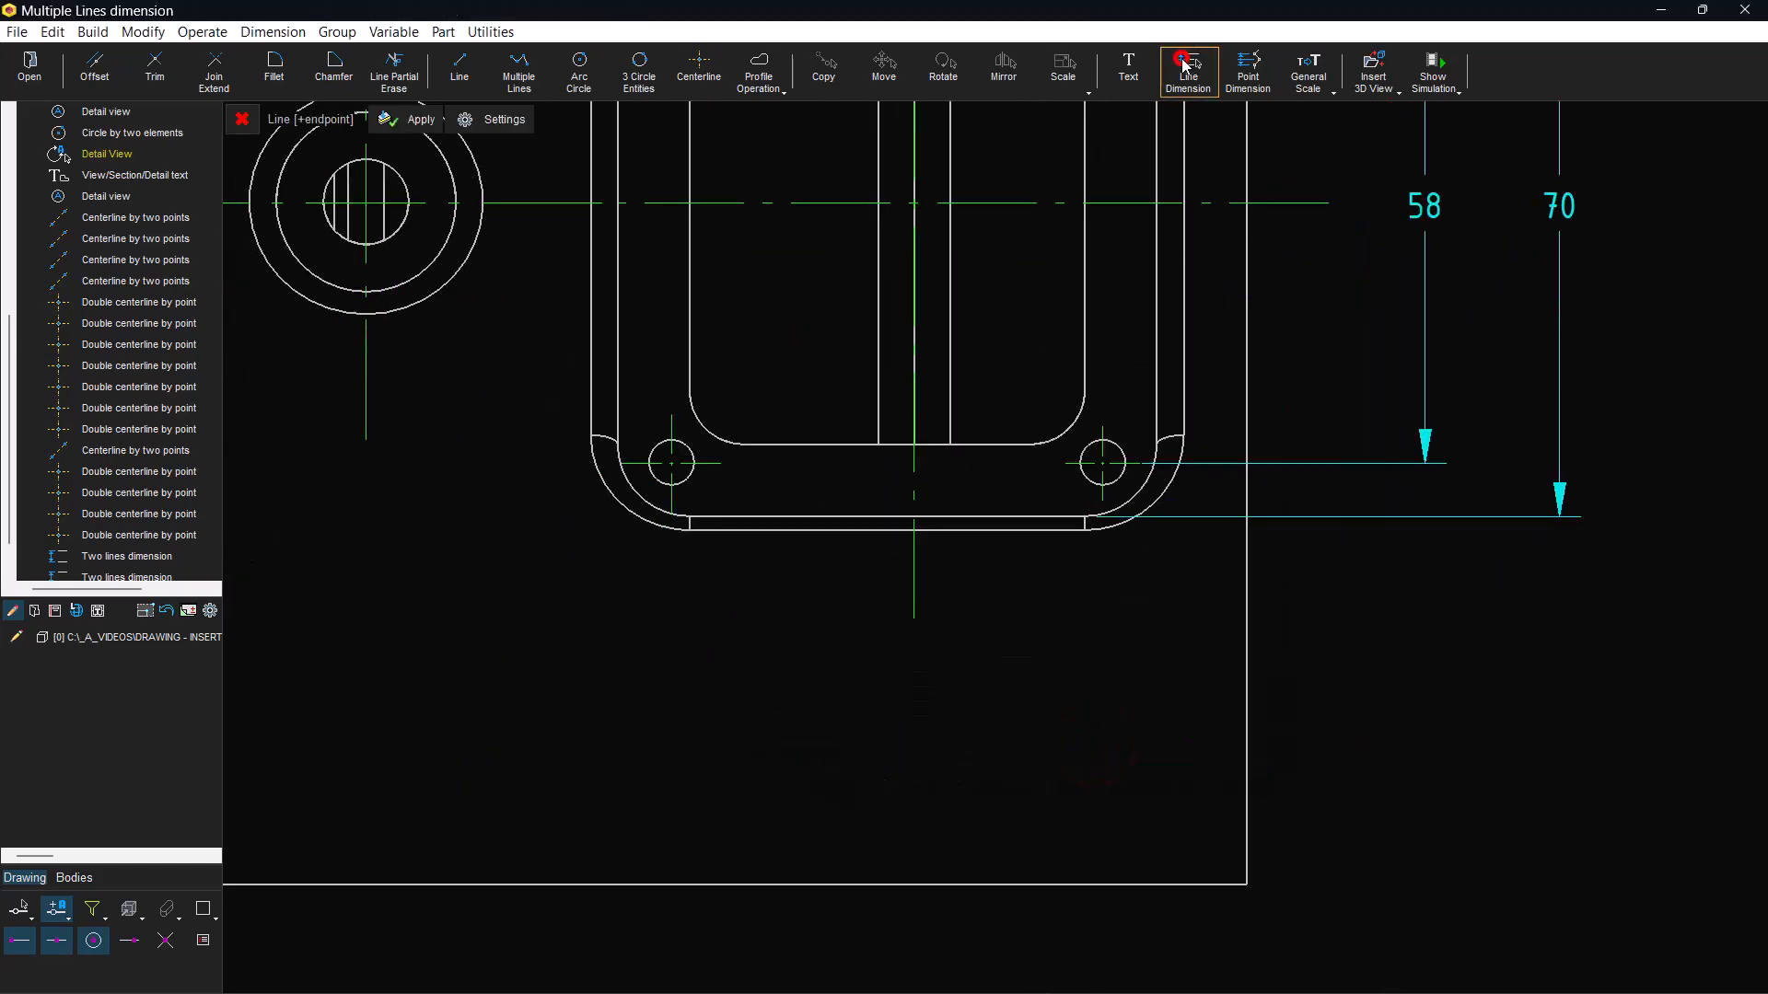
{"action": "scroll", "coordinate": [675, 463], "scroll_direction": "up", "scroll_amount": 2}
{"action": "left_click", "coordinate": [675, 470]}
{"action": "left_click", "coordinate": [1373, 469]}
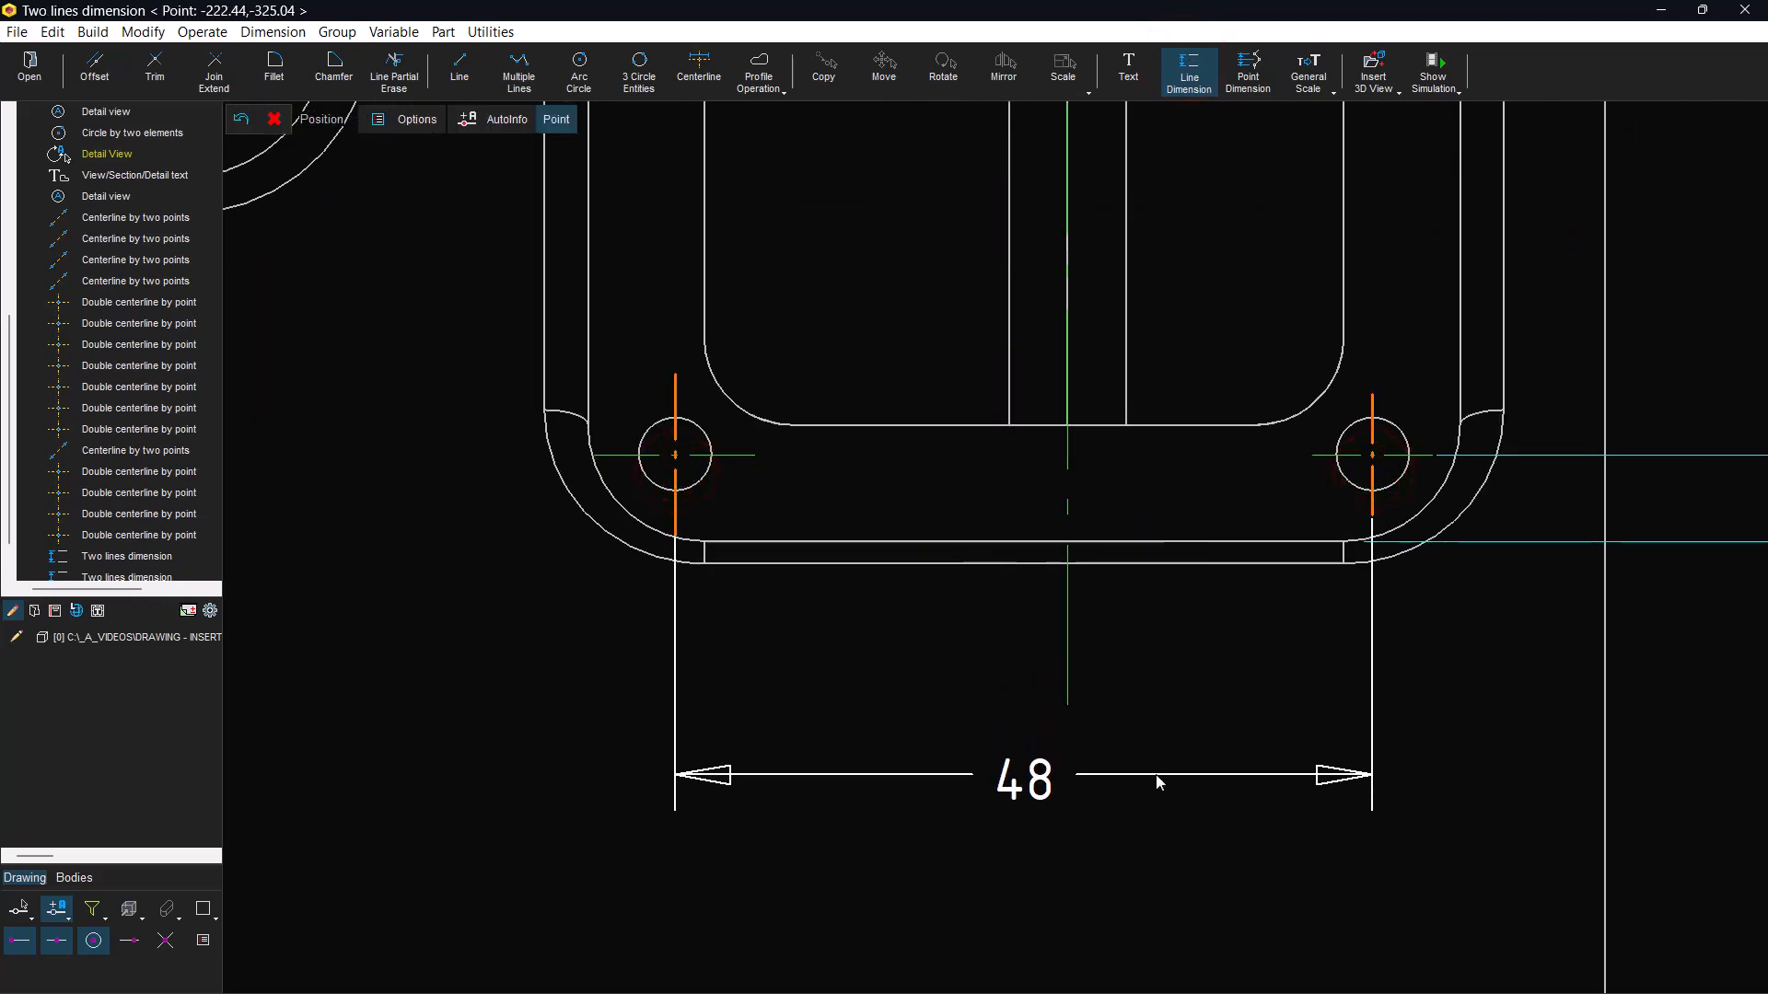
{"action": "left_click", "coordinate": [1179, 792]}
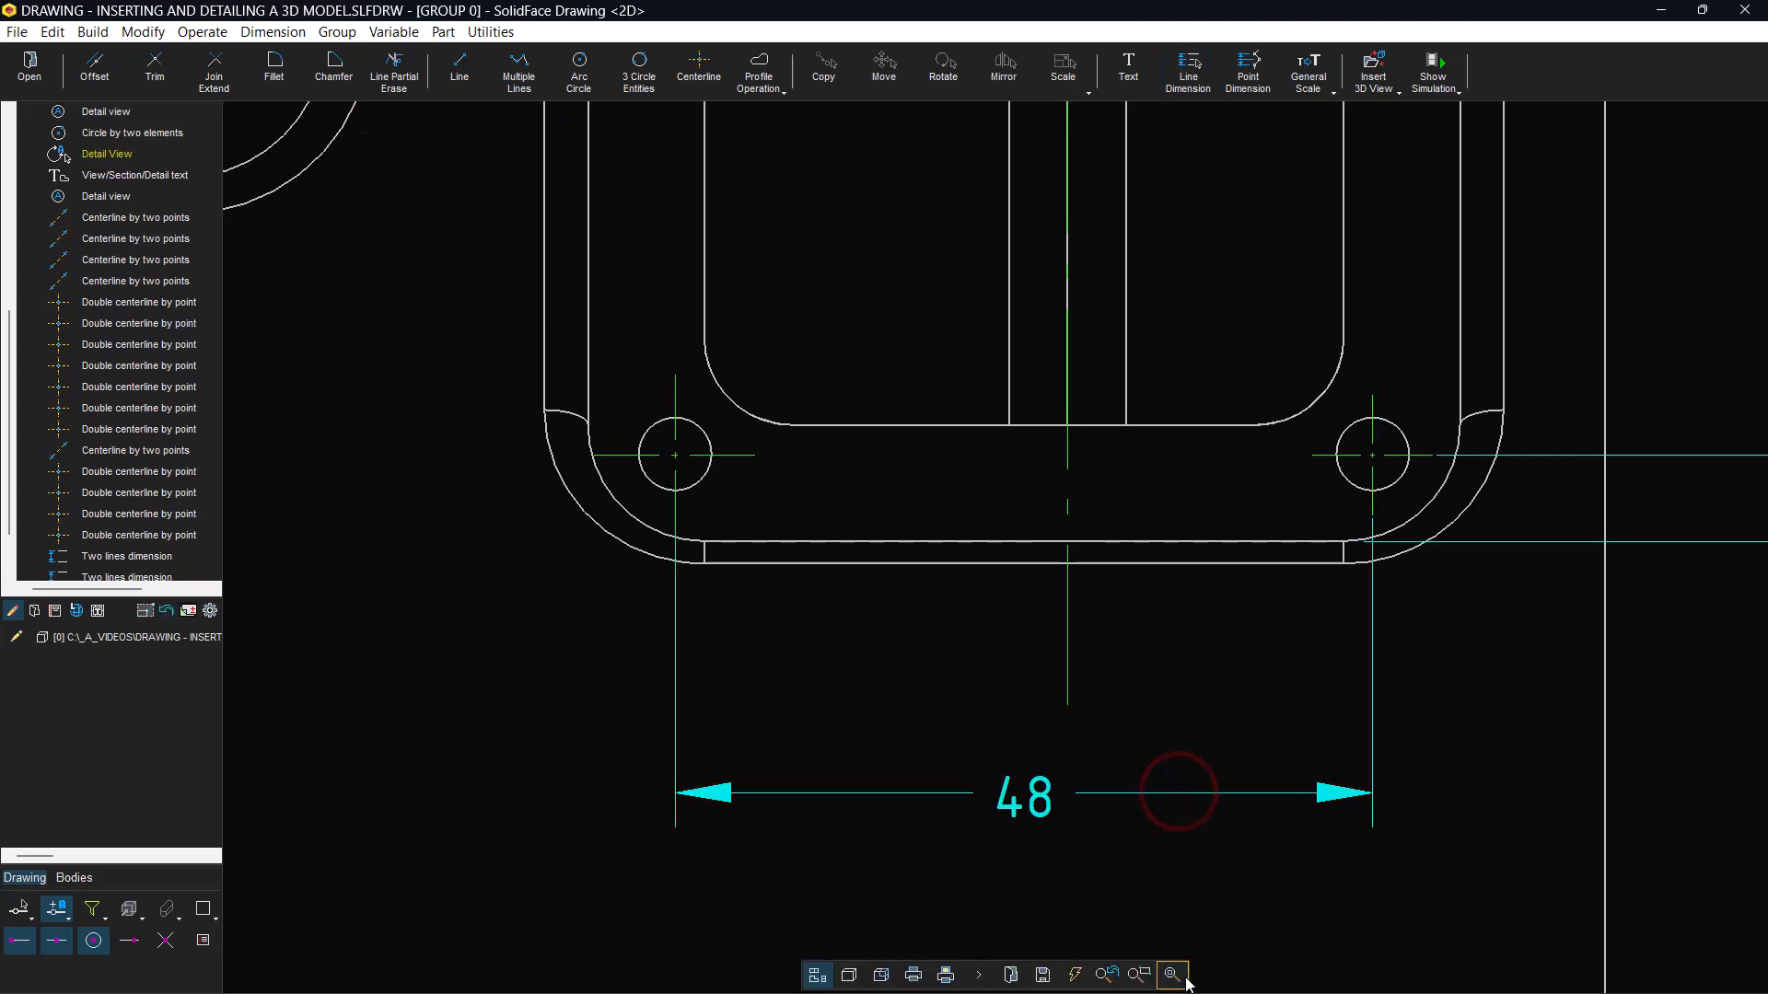
- Dimension the width of the rectangular flange's inner outline in the top view, placing it below the horizontal hole-spacing dimension
{"action": "left_click", "coordinate": [1175, 974]}
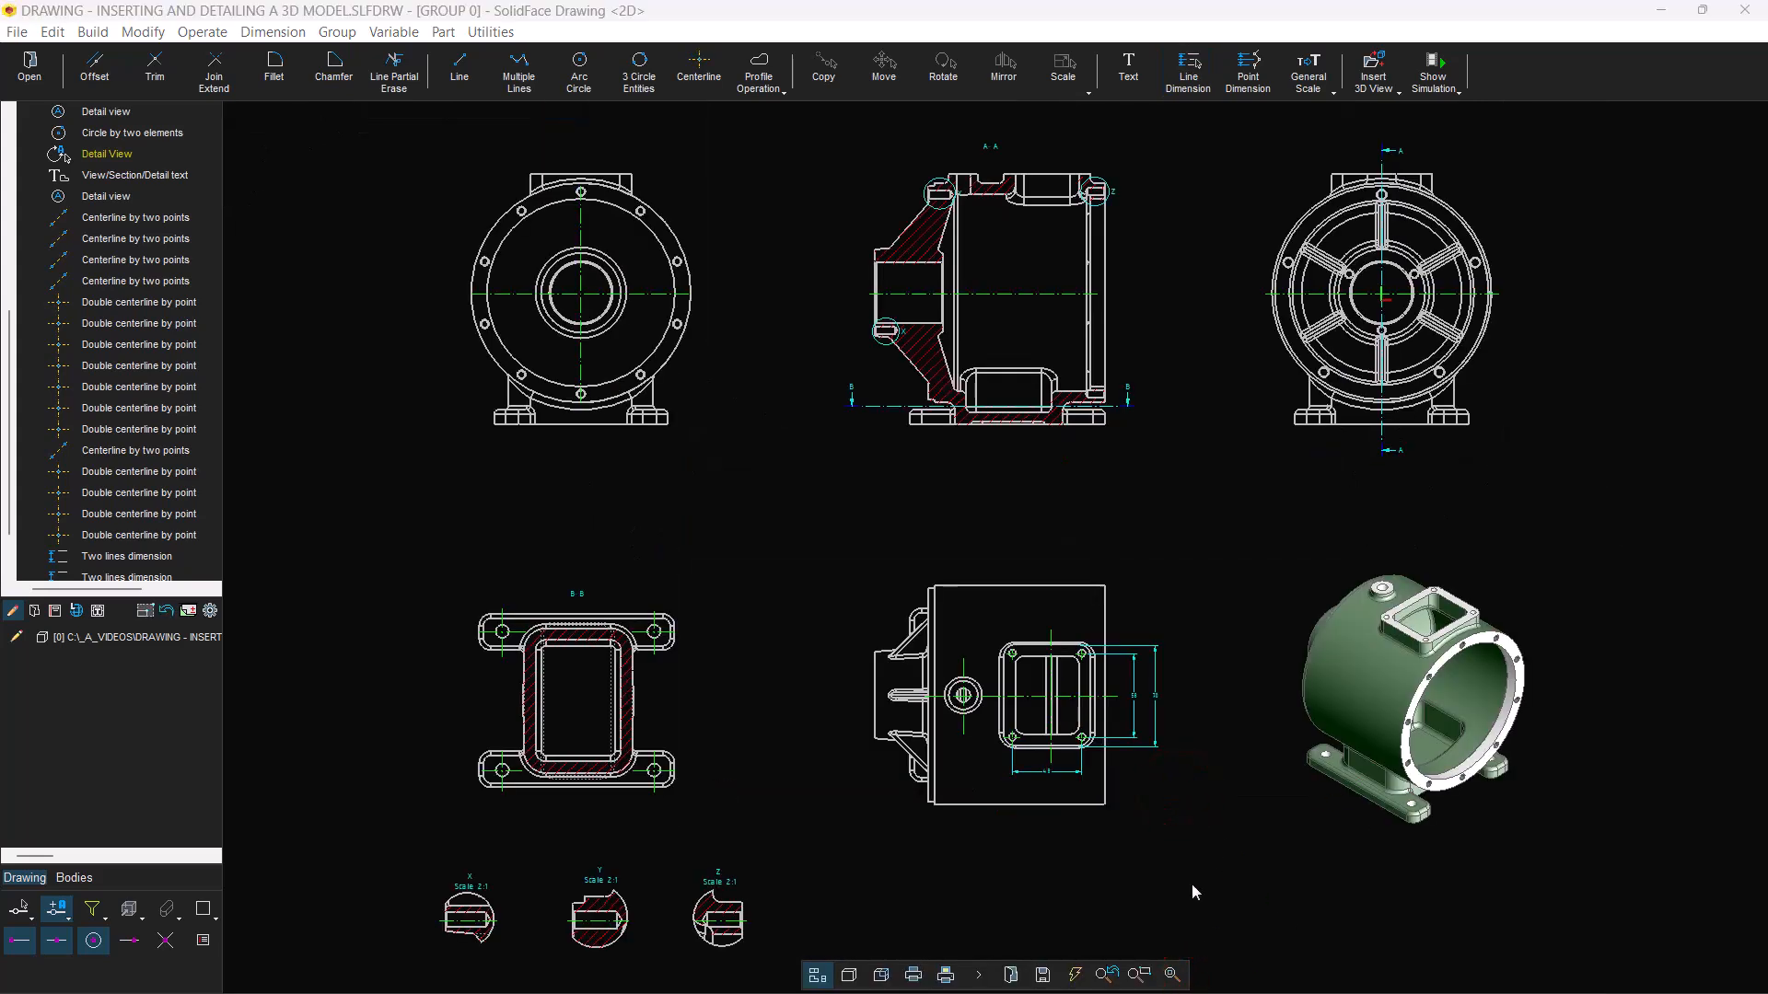
{"action": "left_click", "coordinate": [1139, 973]}
{"action": "left_click", "coordinate": [871, 875]}
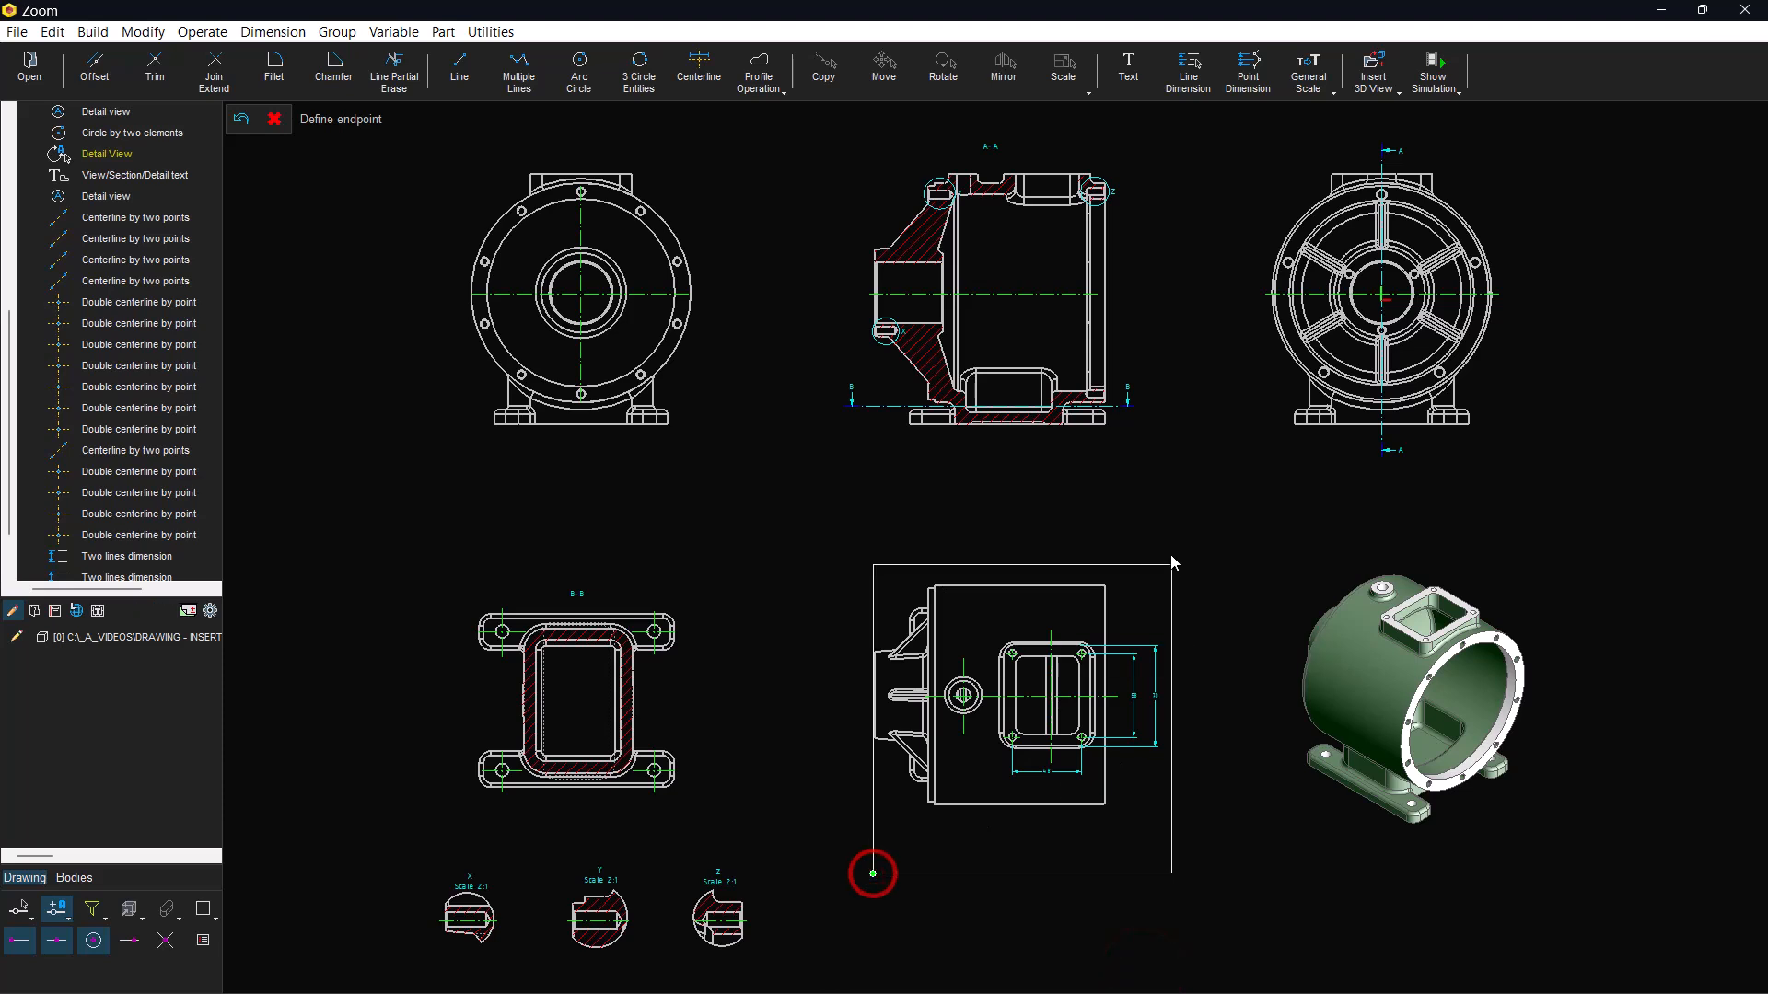
{"action": "left_click", "coordinate": [1169, 555]}
{"action": "left_click", "coordinate": [1188, 69]}
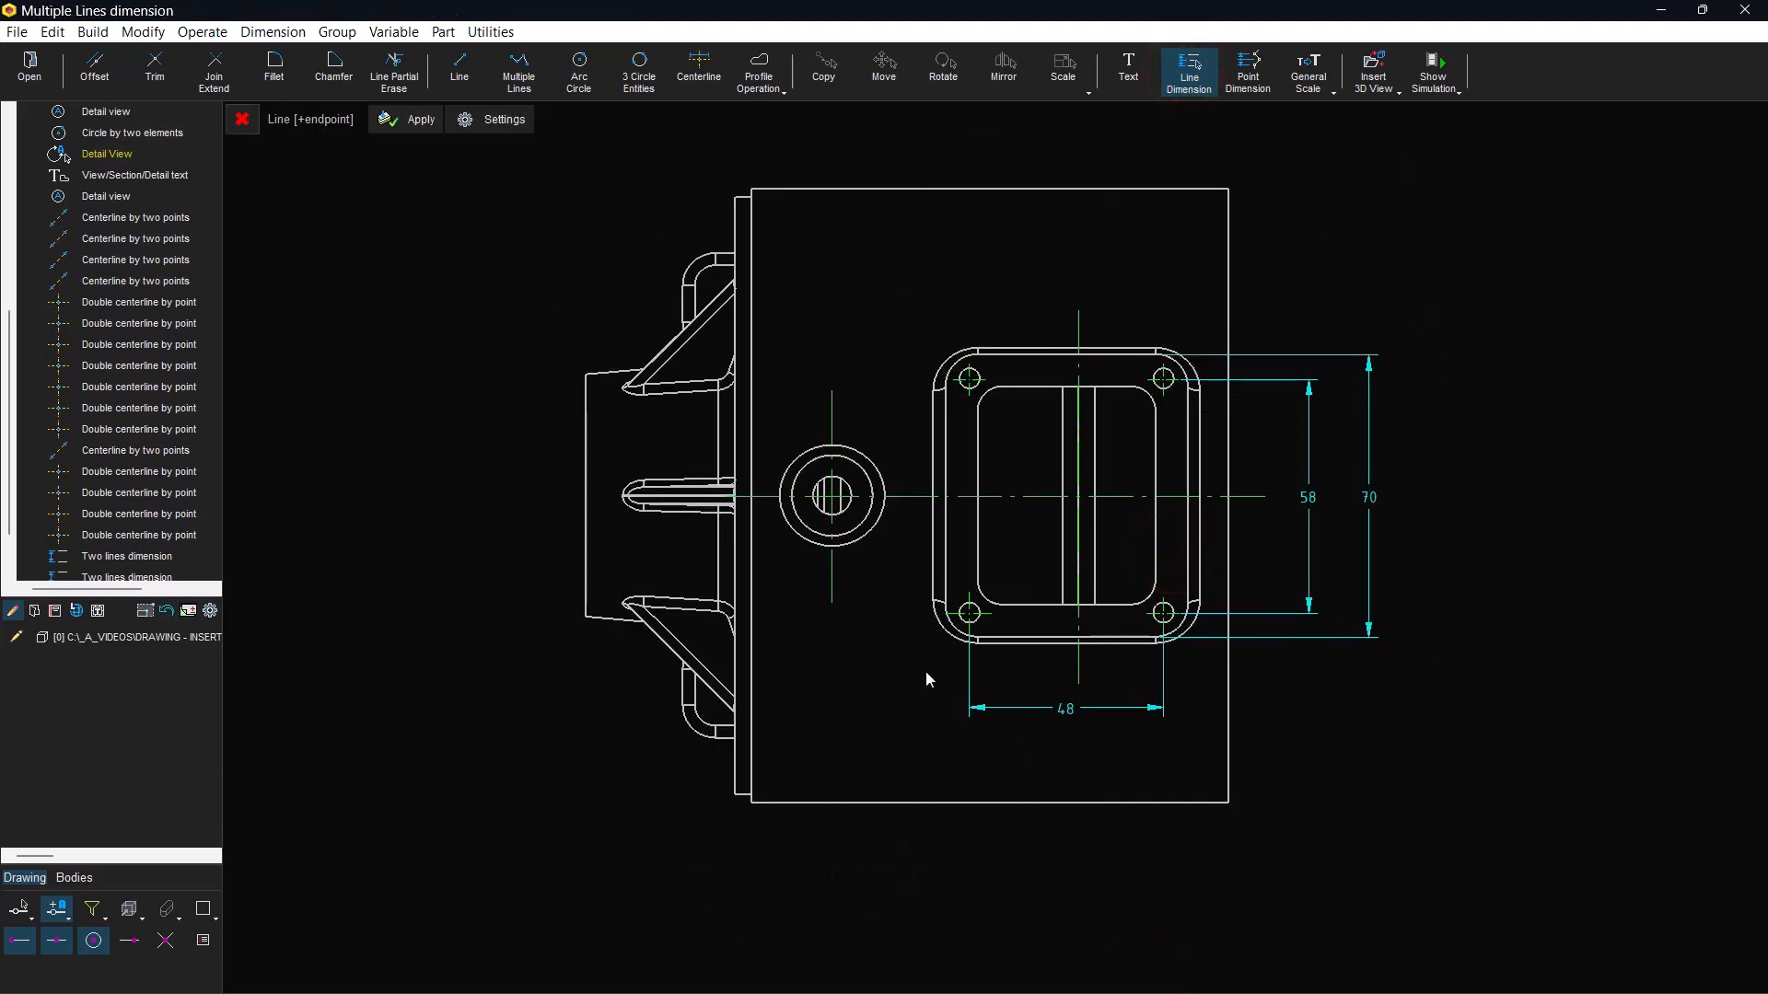
{"action": "left_click", "coordinate": [943, 580]}
{"action": "left_click", "coordinate": [1186, 592]}
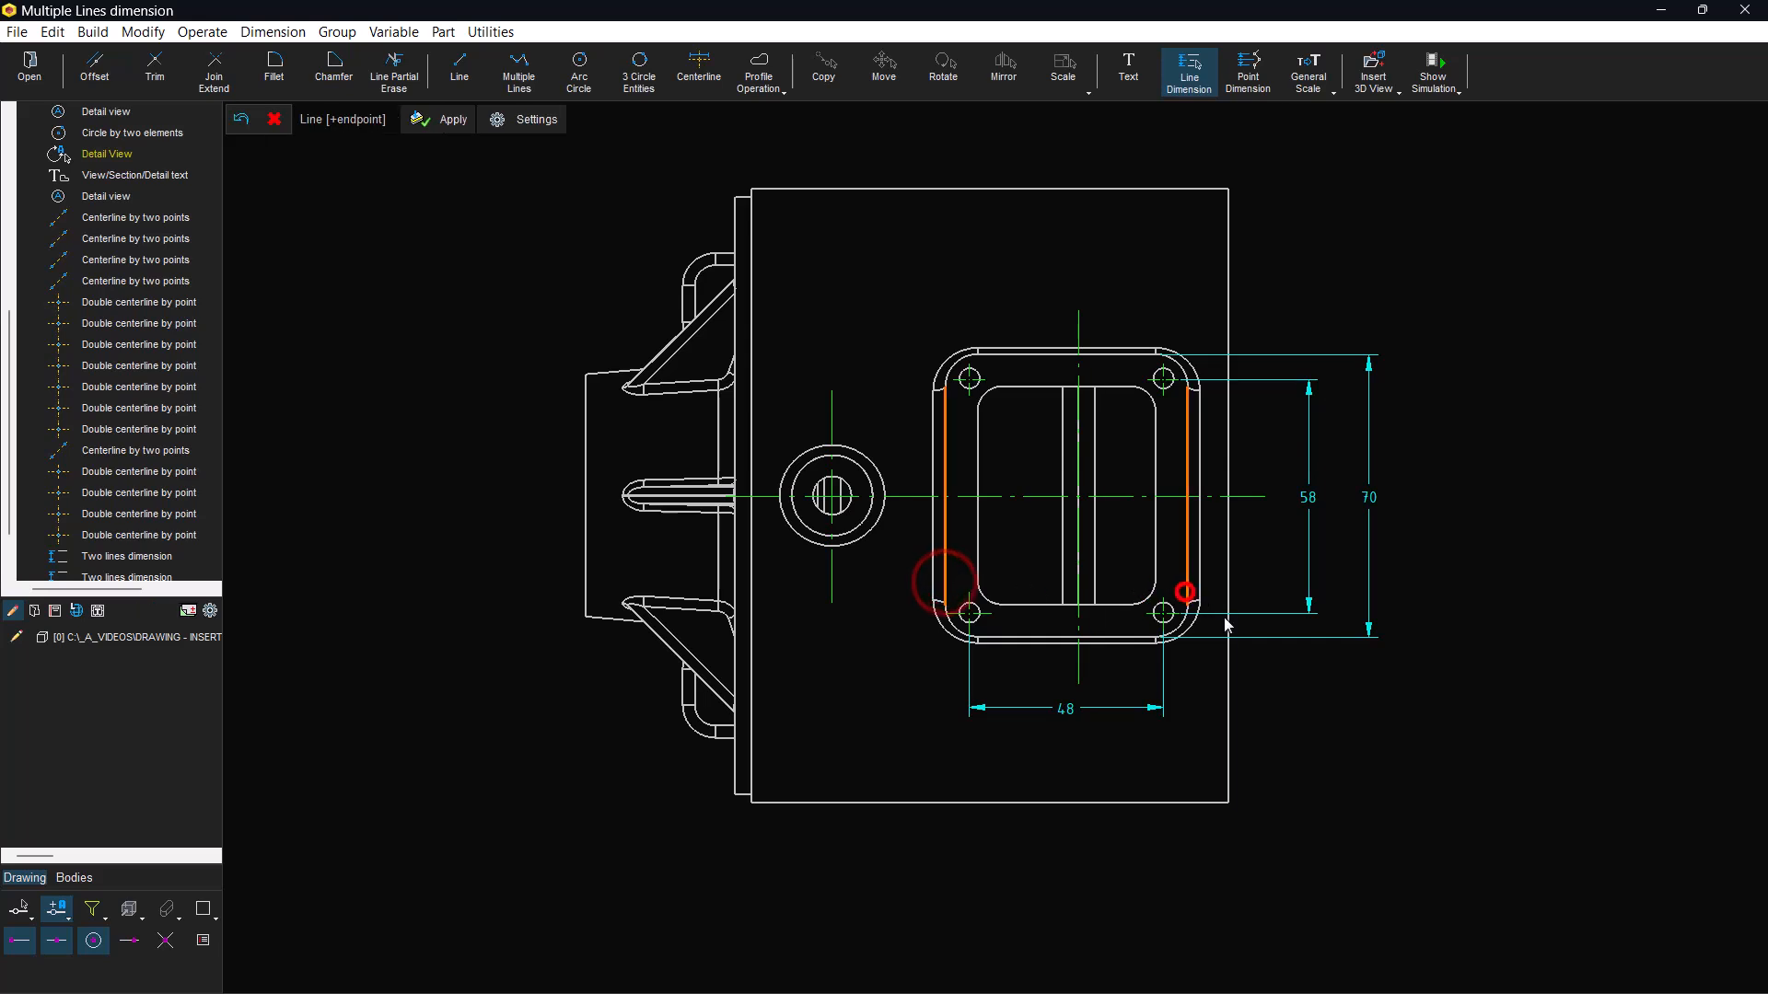
{"action": "right_click", "coordinate": [1278, 690]}
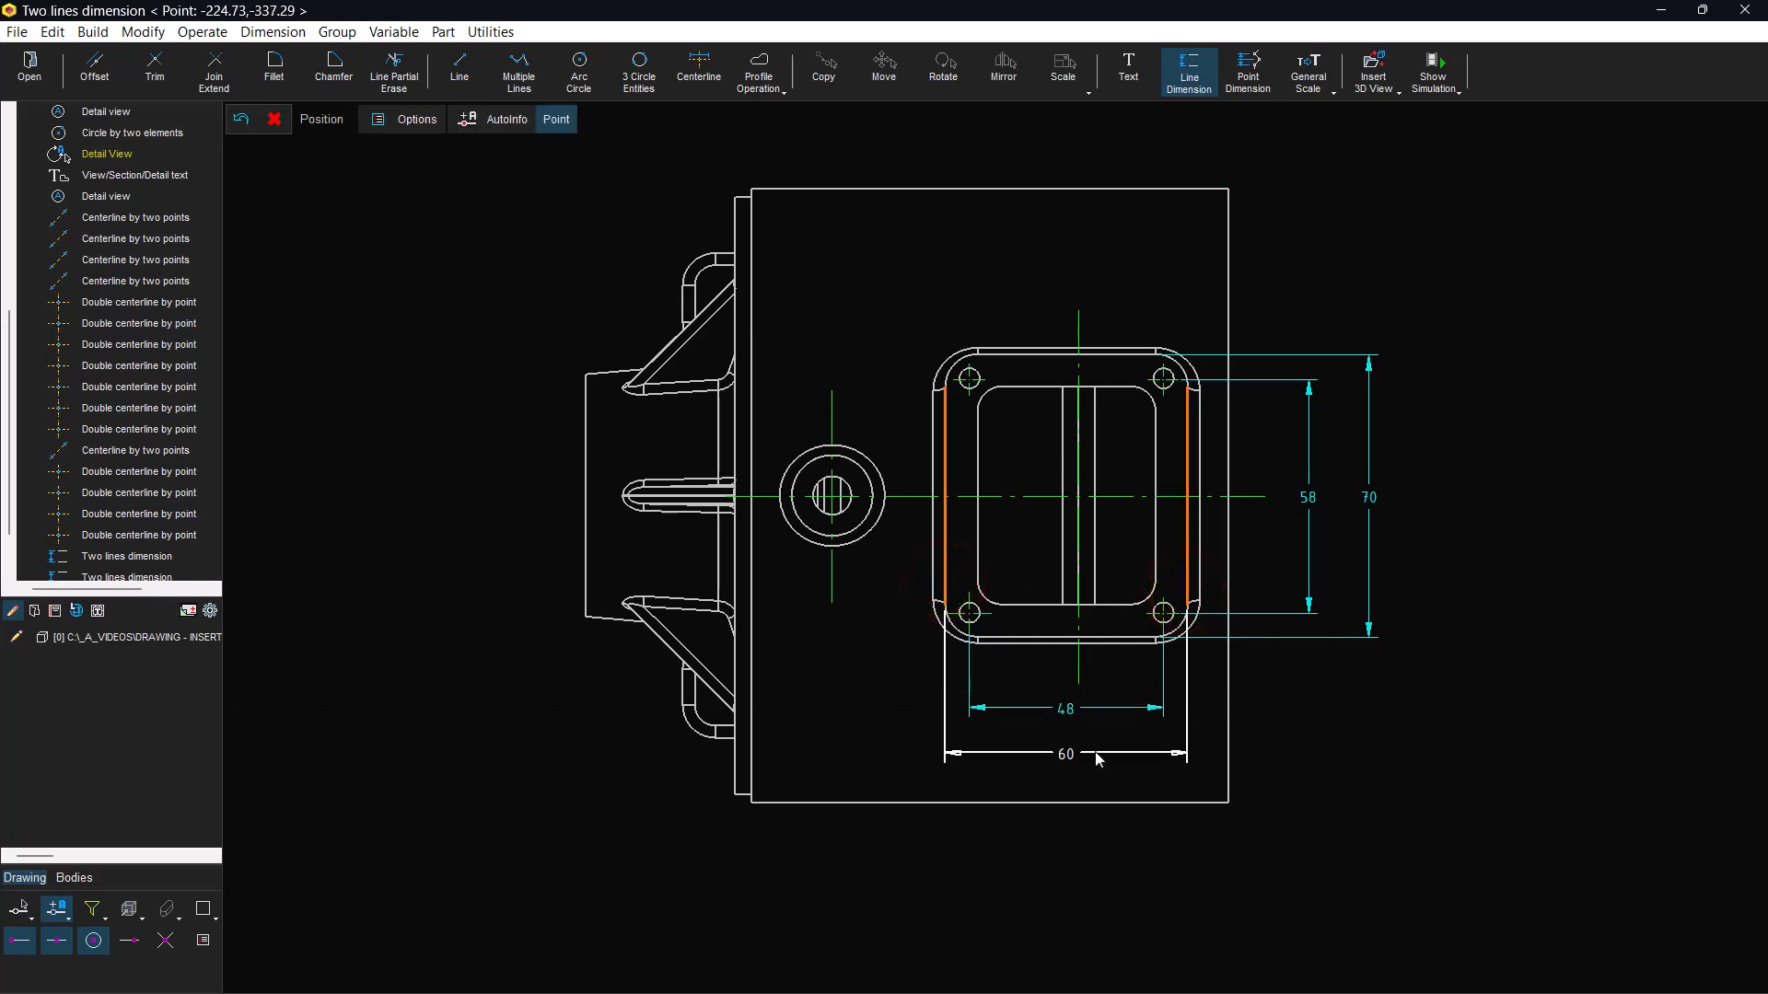
{"action": "left_click", "coordinate": [1096, 753]}
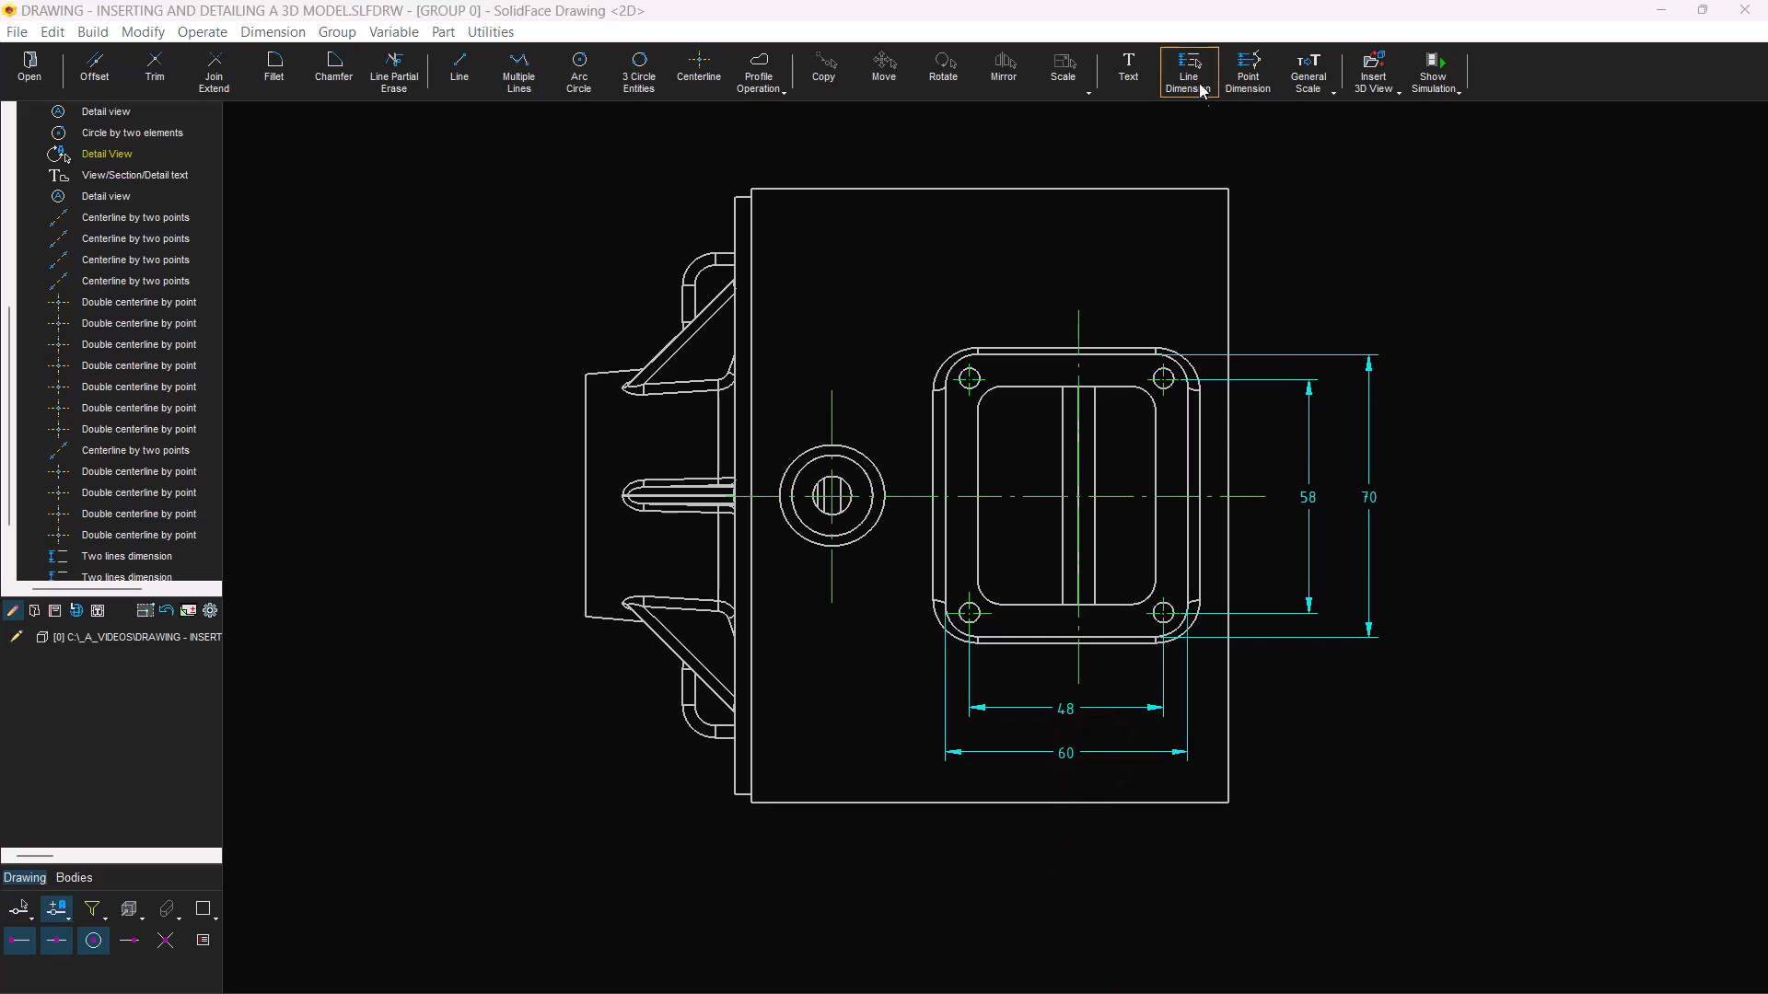
- Dimension the overall length between the housing's outermost vertical edges in the top view, placing it below the existing dimensions
{"action": "left_click", "coordinate": [1197, 83]}
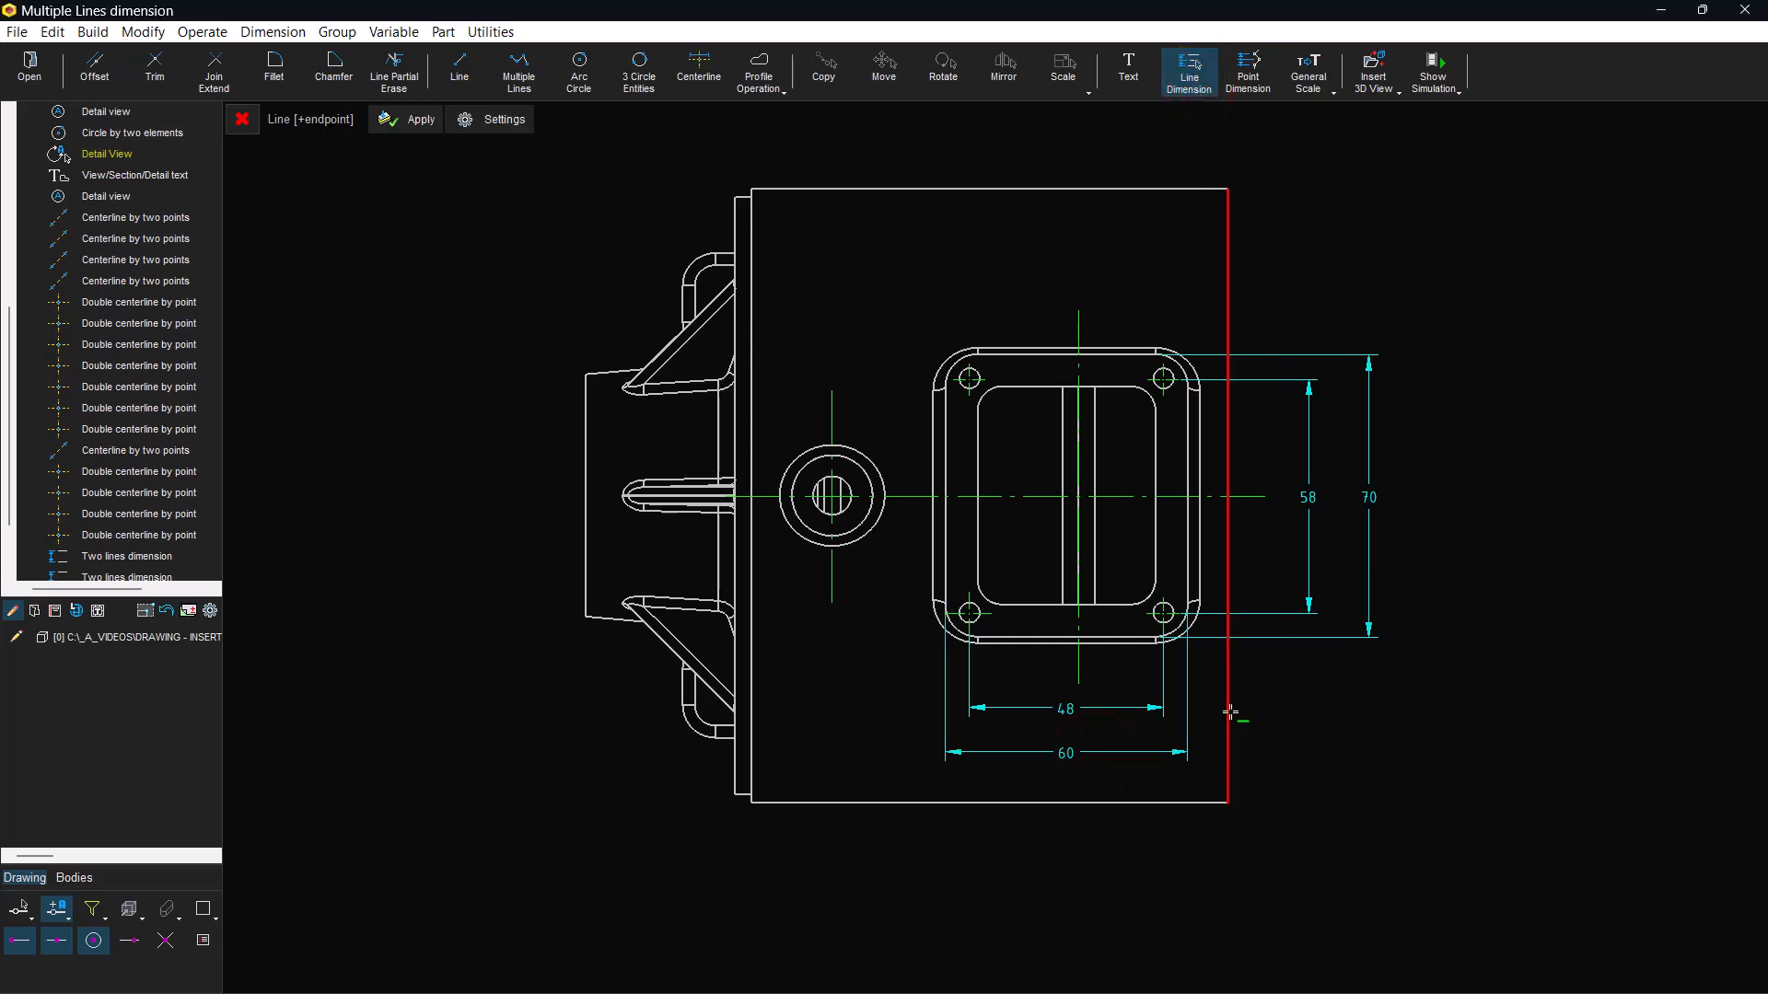
{"action": "left_click", "coordinate": [1226, 784]}
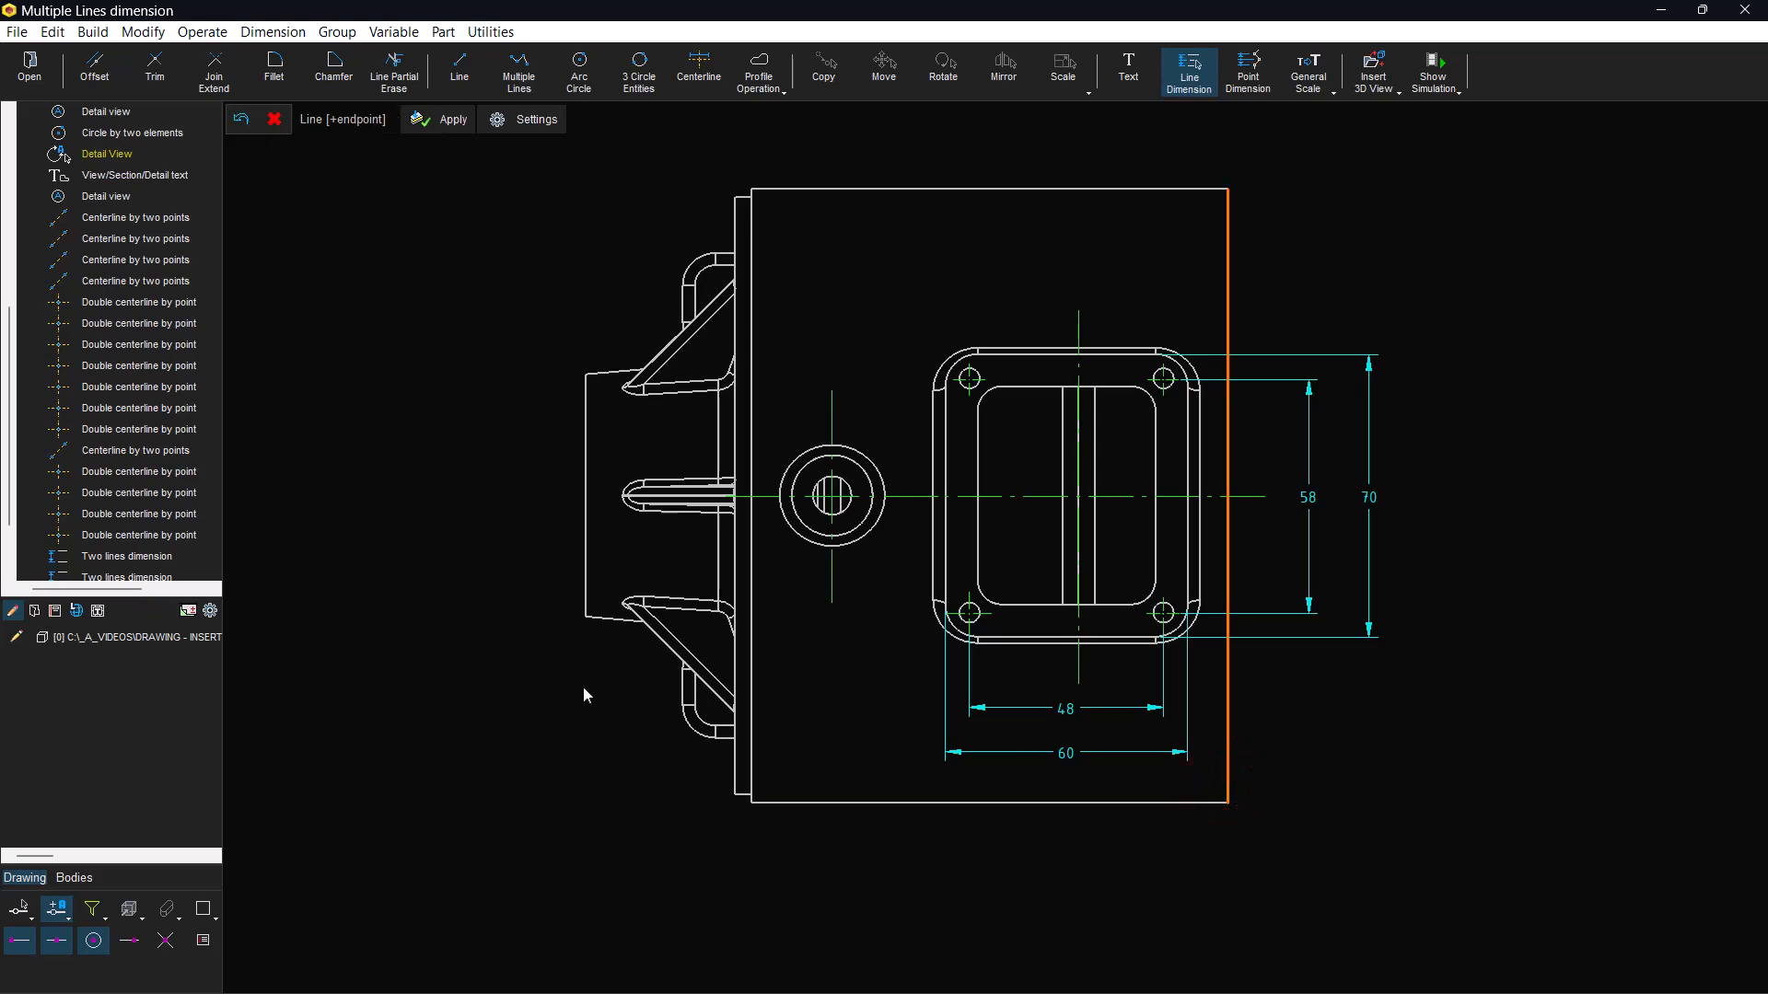
{"action": "left_click", "coordinate": [585, 594]}
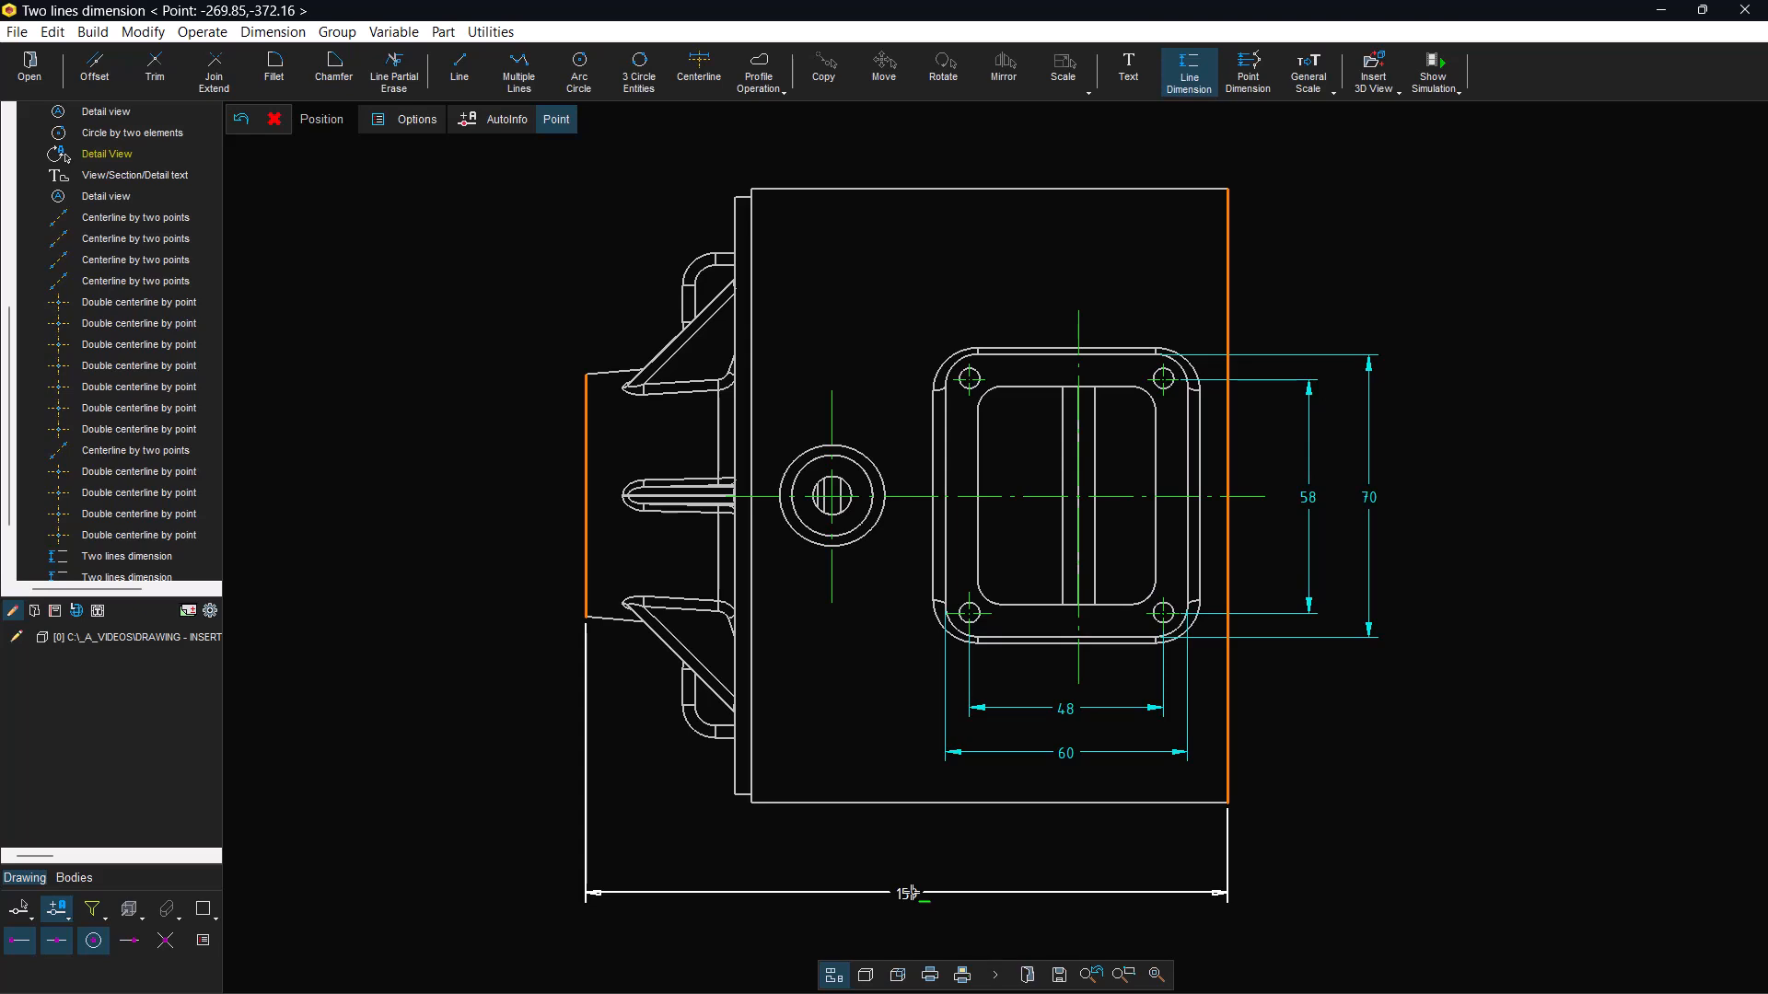
{"action": "left_click", "coordinate": [916, 882]}
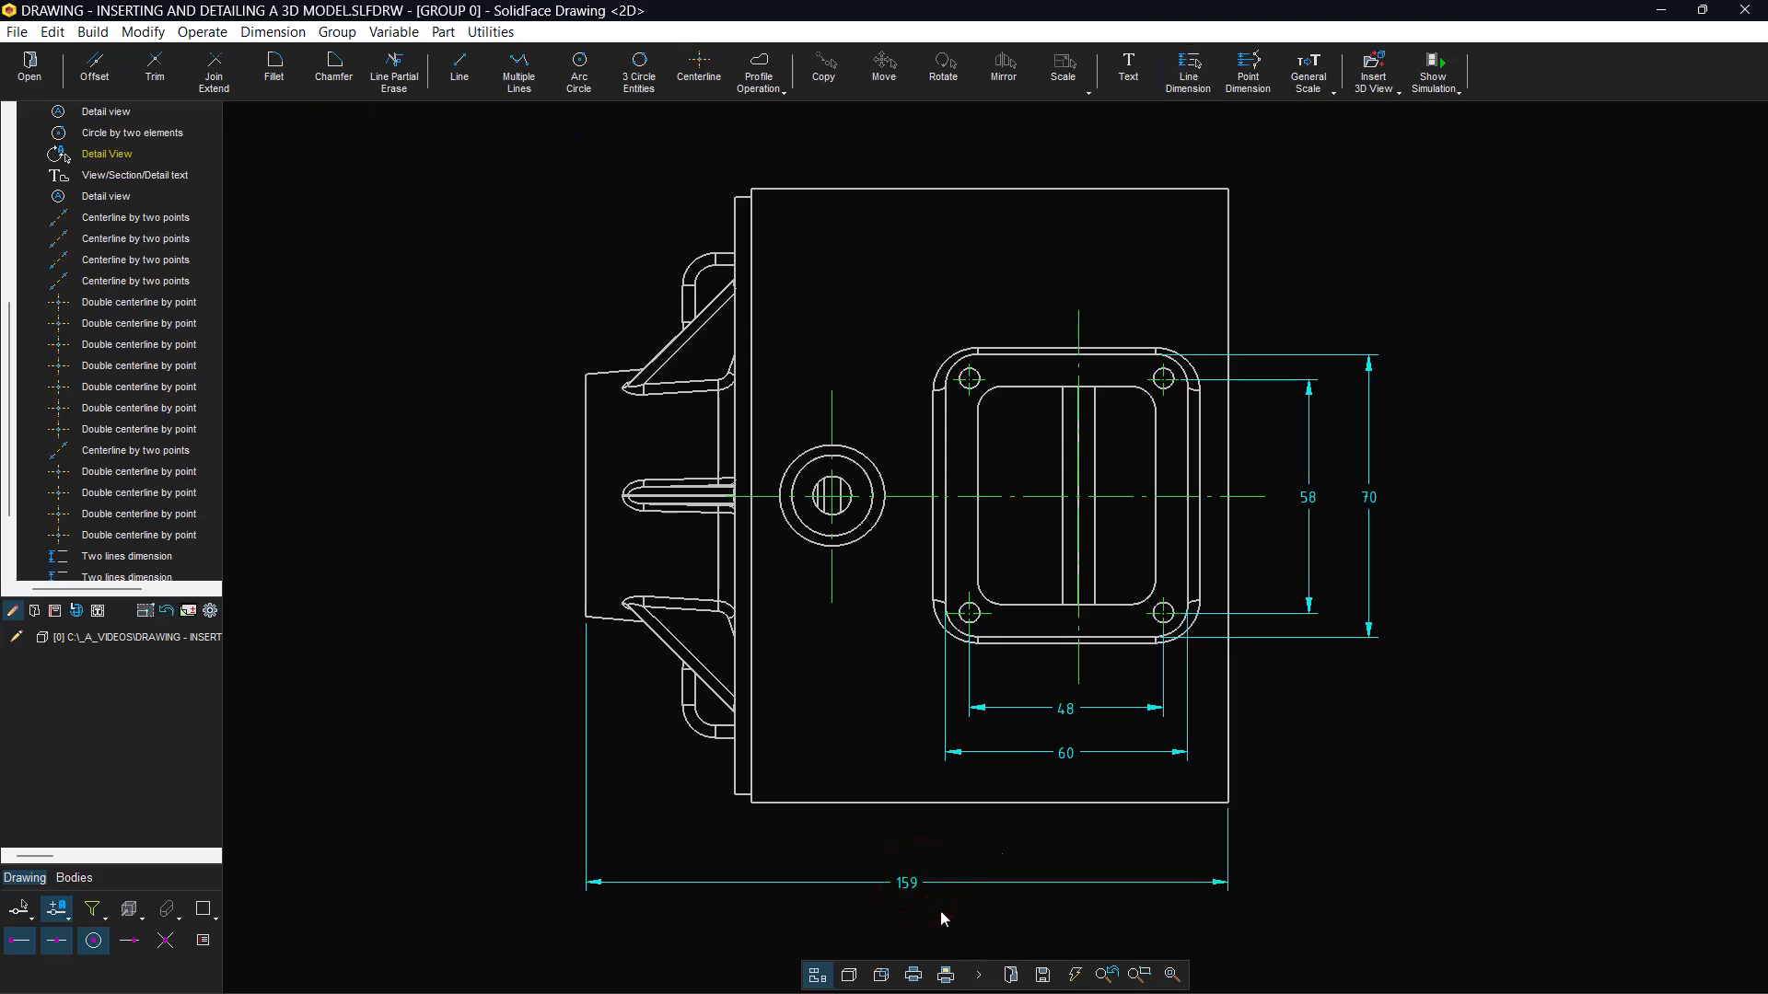
- Add a diameter dimension to the innermost circle of the round boss, placing its leader text below the boss
{"action": "left_click", "coordinate": [1188, 69]}
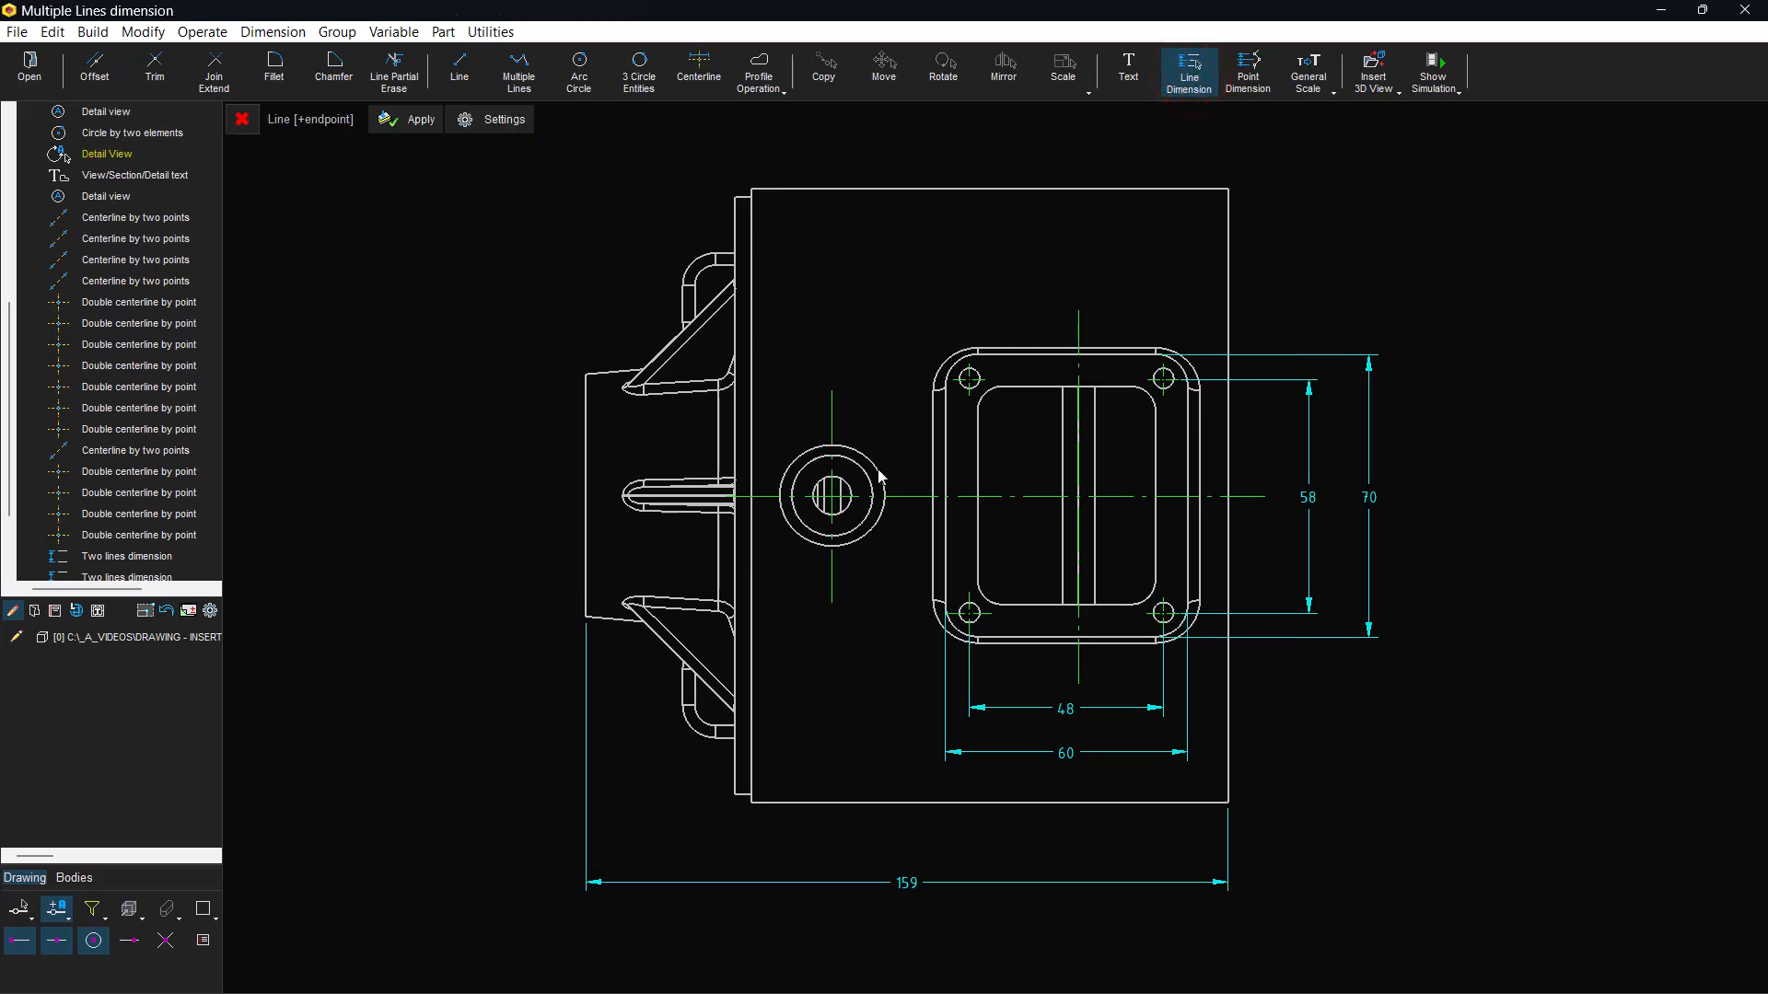
{"action": "scroll", "coordinate": [846, 509], "scroll_direction": "up", "scroll_amount": 3}
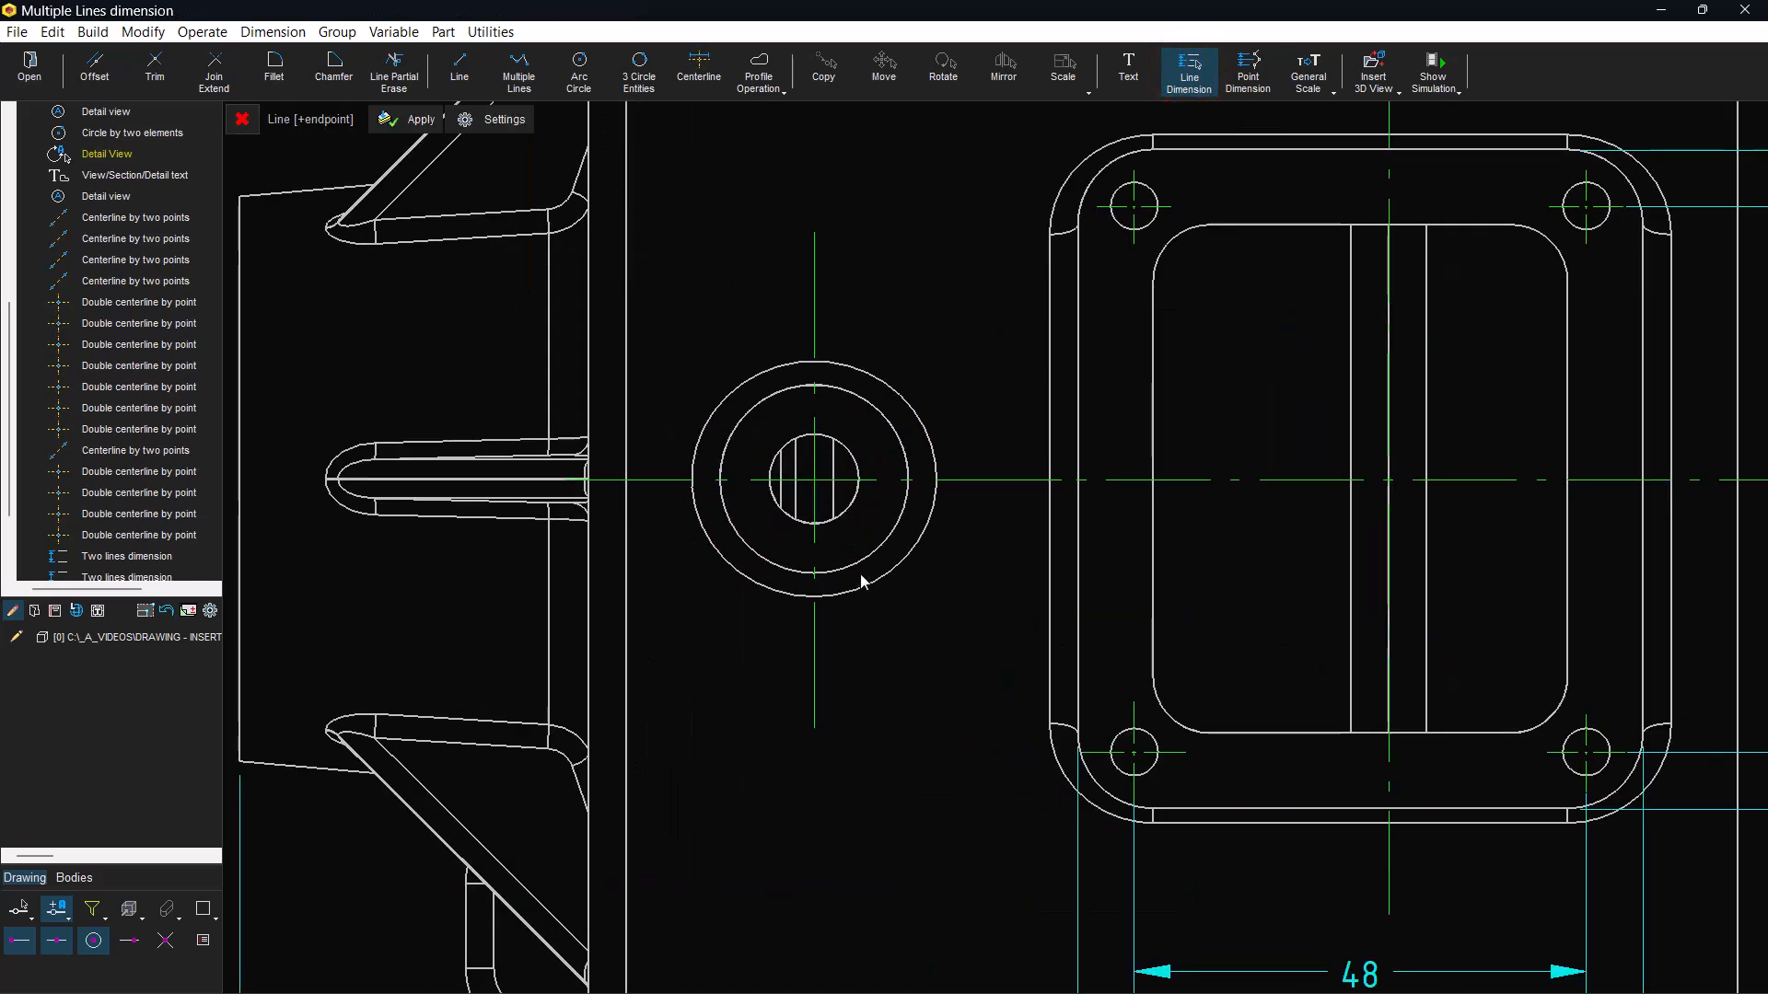
{"action": "left_click", "coordinate": [843, 509]}
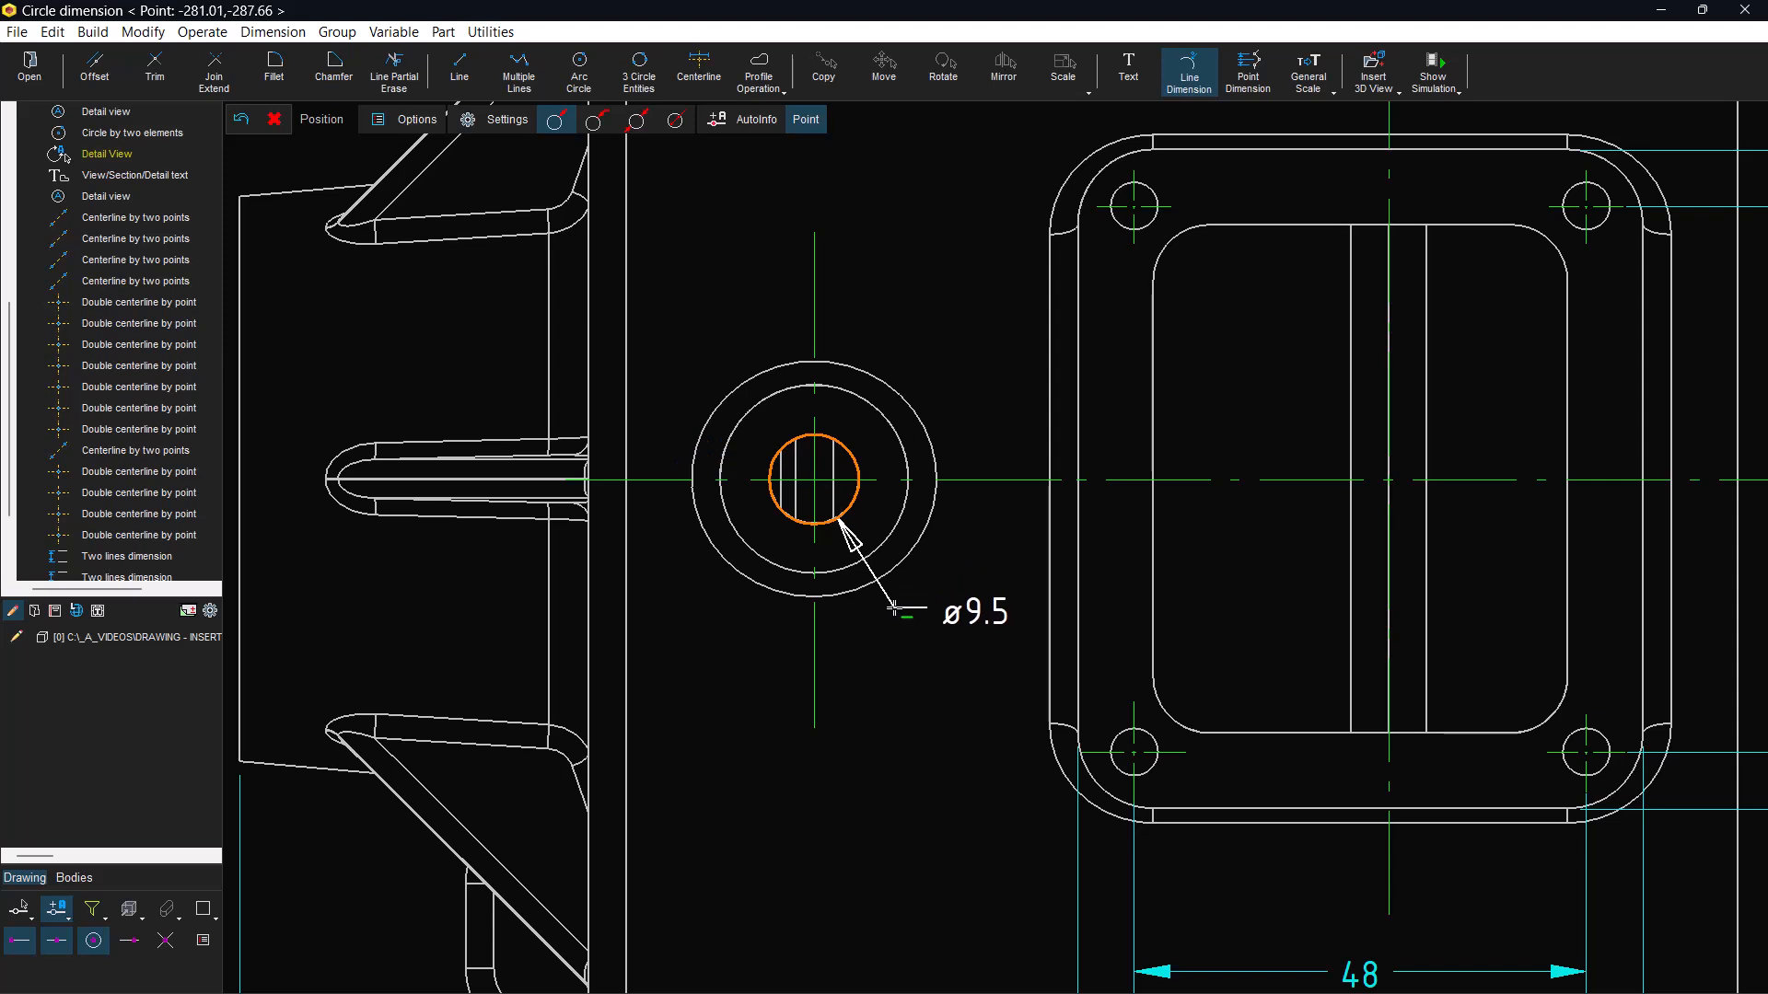
{"action": "left_click", "coordinate": [908, 631]}
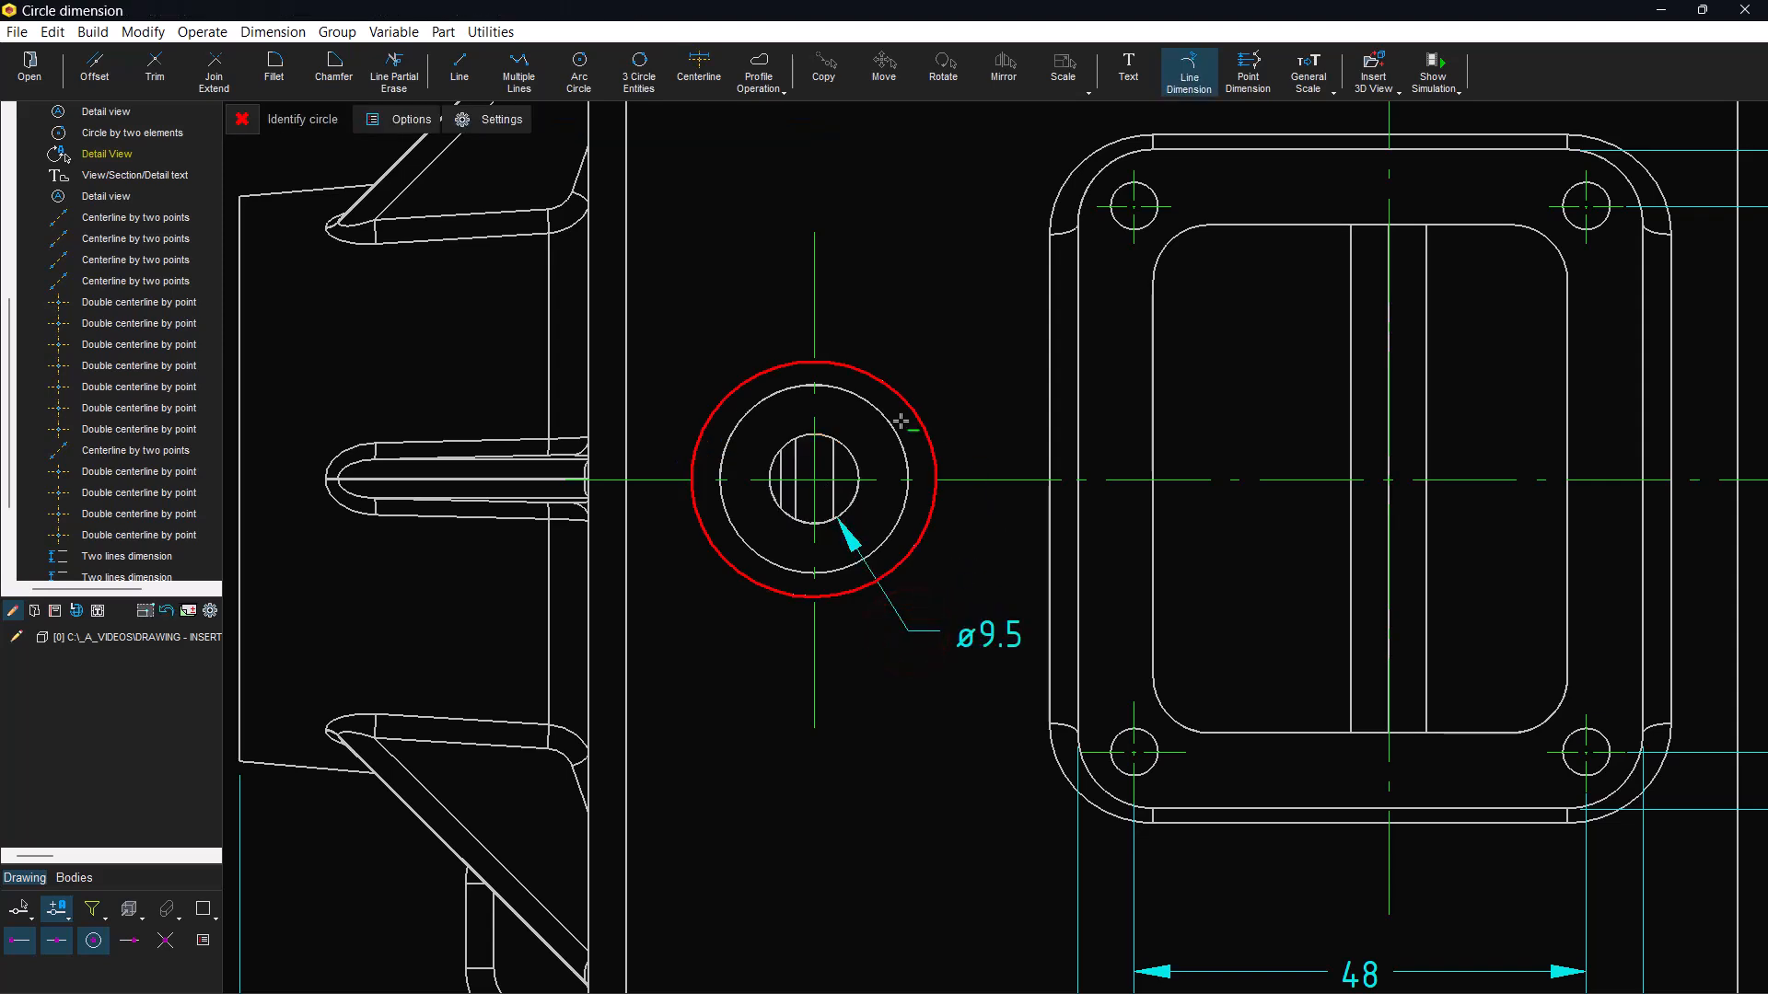
{"action": "right_click", "coordinate": [876, 399]}
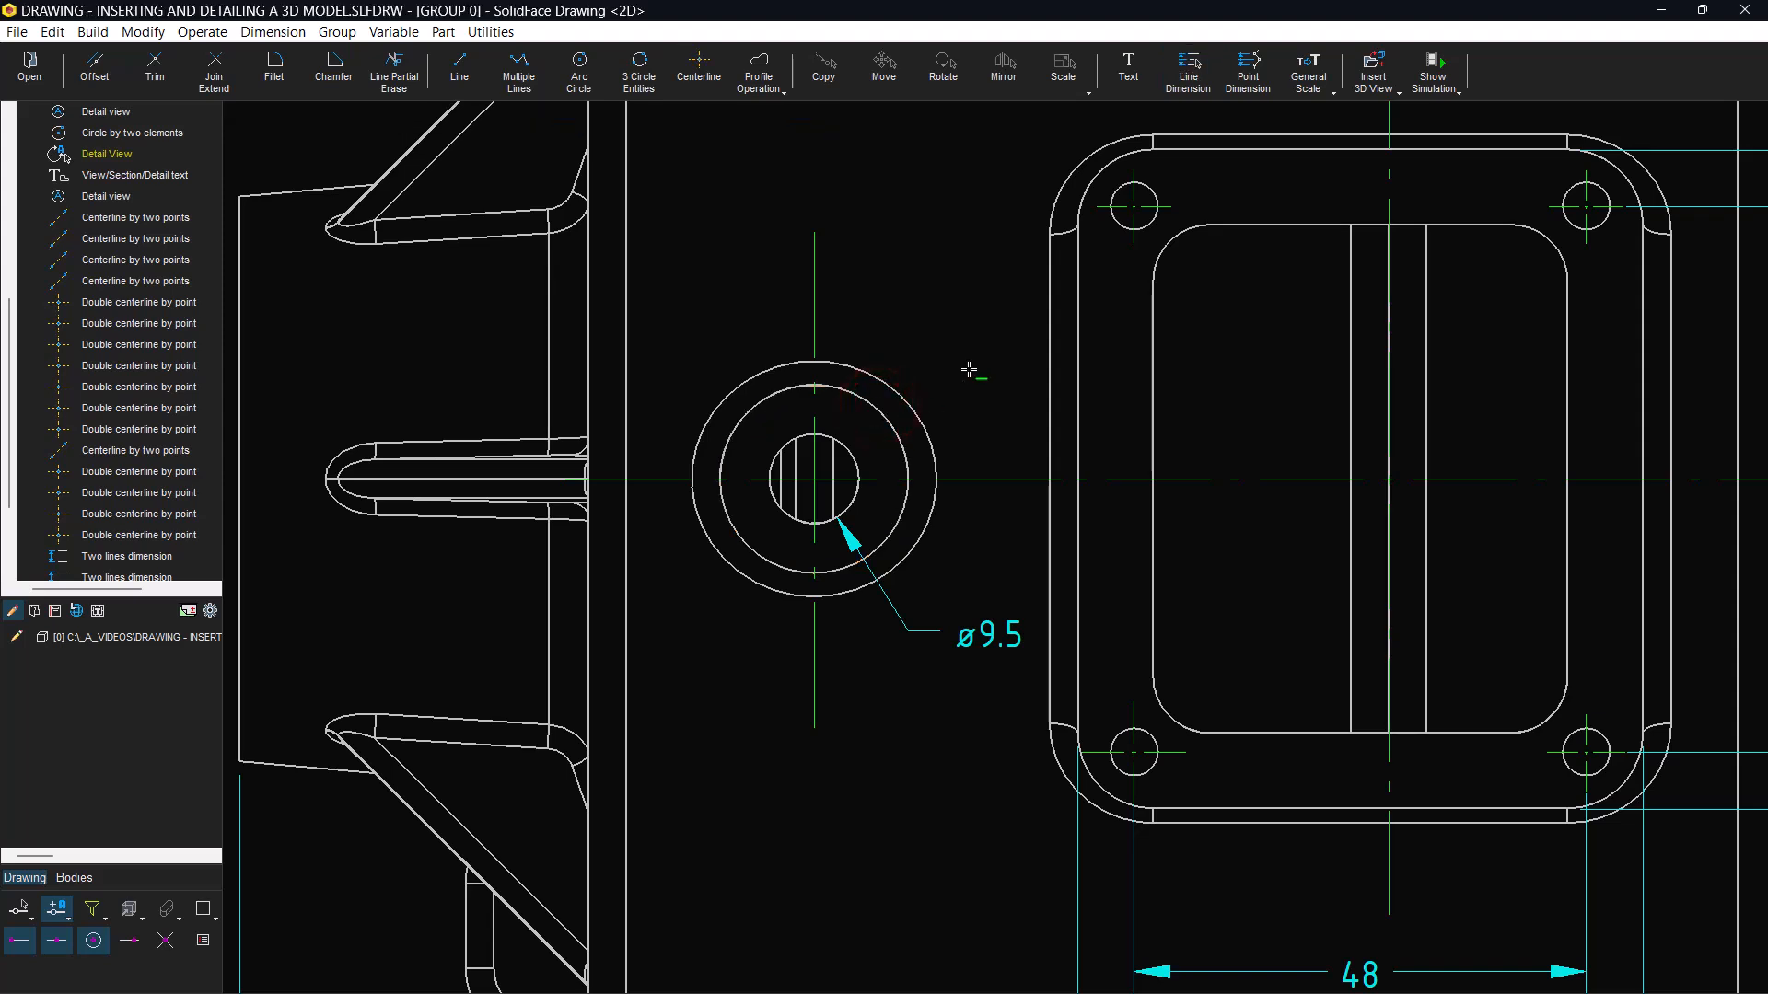
- Dimension the diameter of the boss's middle circle as a horizontal dimension with extension lines, placed above the boss
{"action": "left_click", "coordinate": [1188, 66]}
{"action": "left_click", "coordinate": [852, 384]}
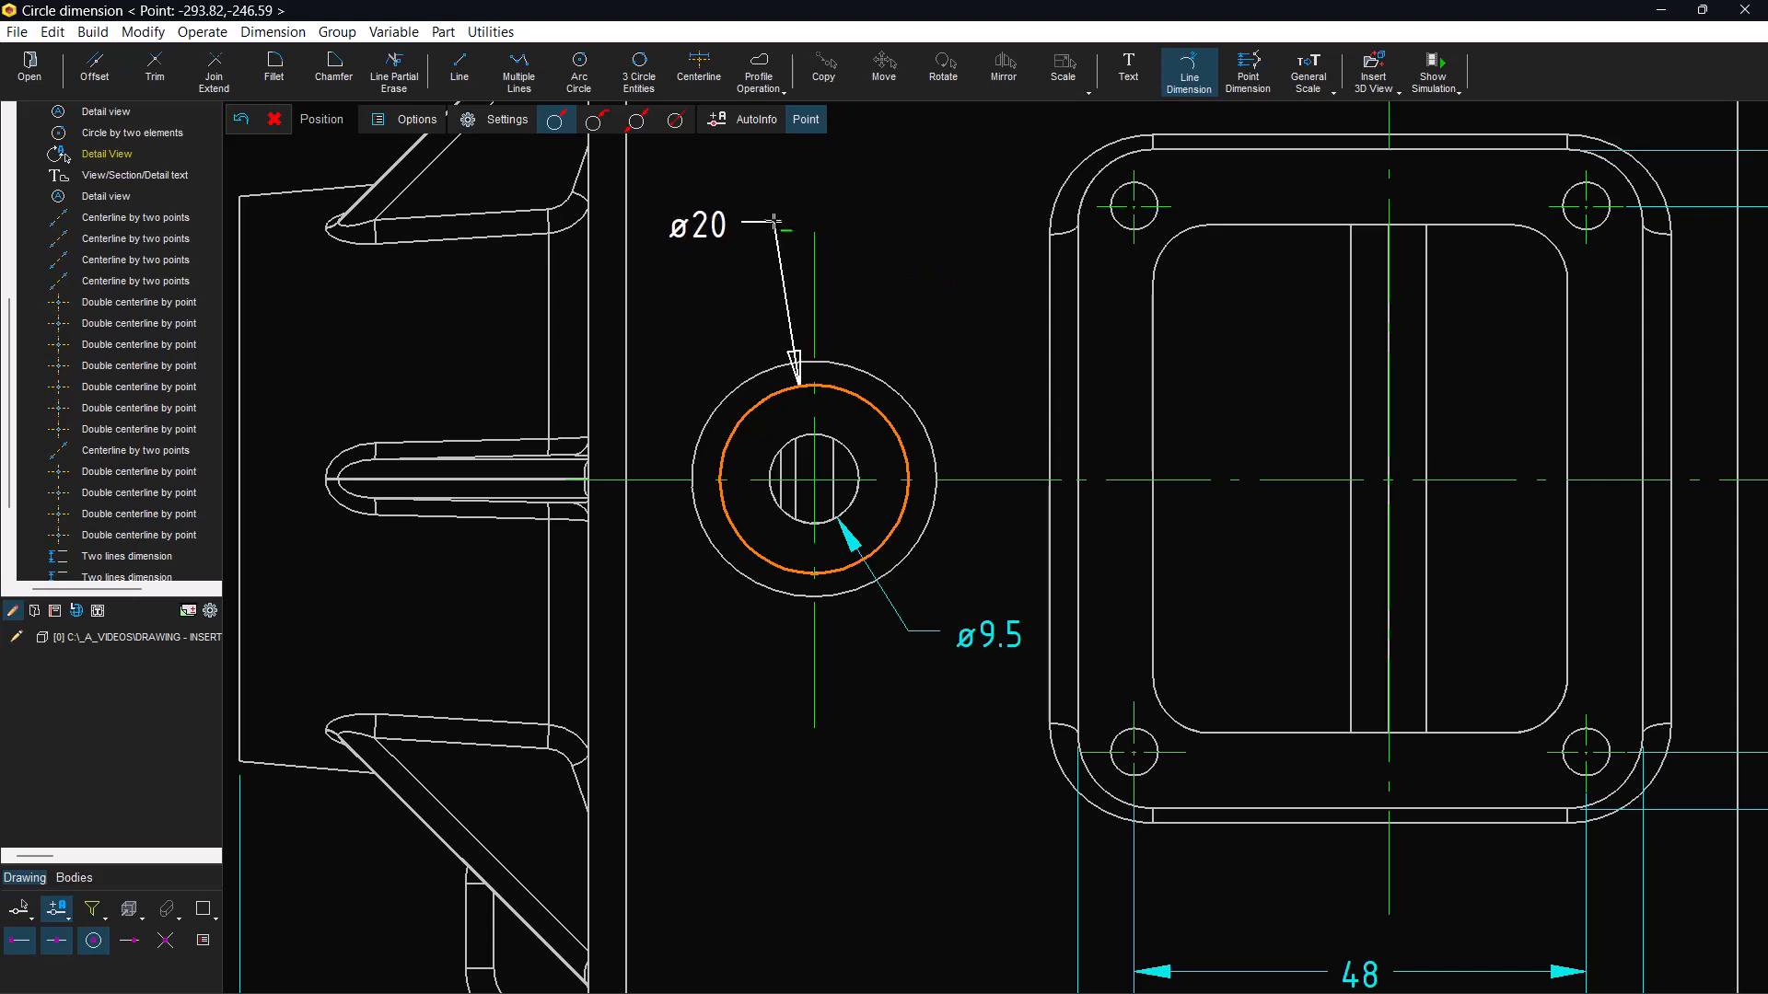
{"action": "left_click", "coordinate": [871, 583]}
{"action": "left_click", "coordinate": [1022, 608]}
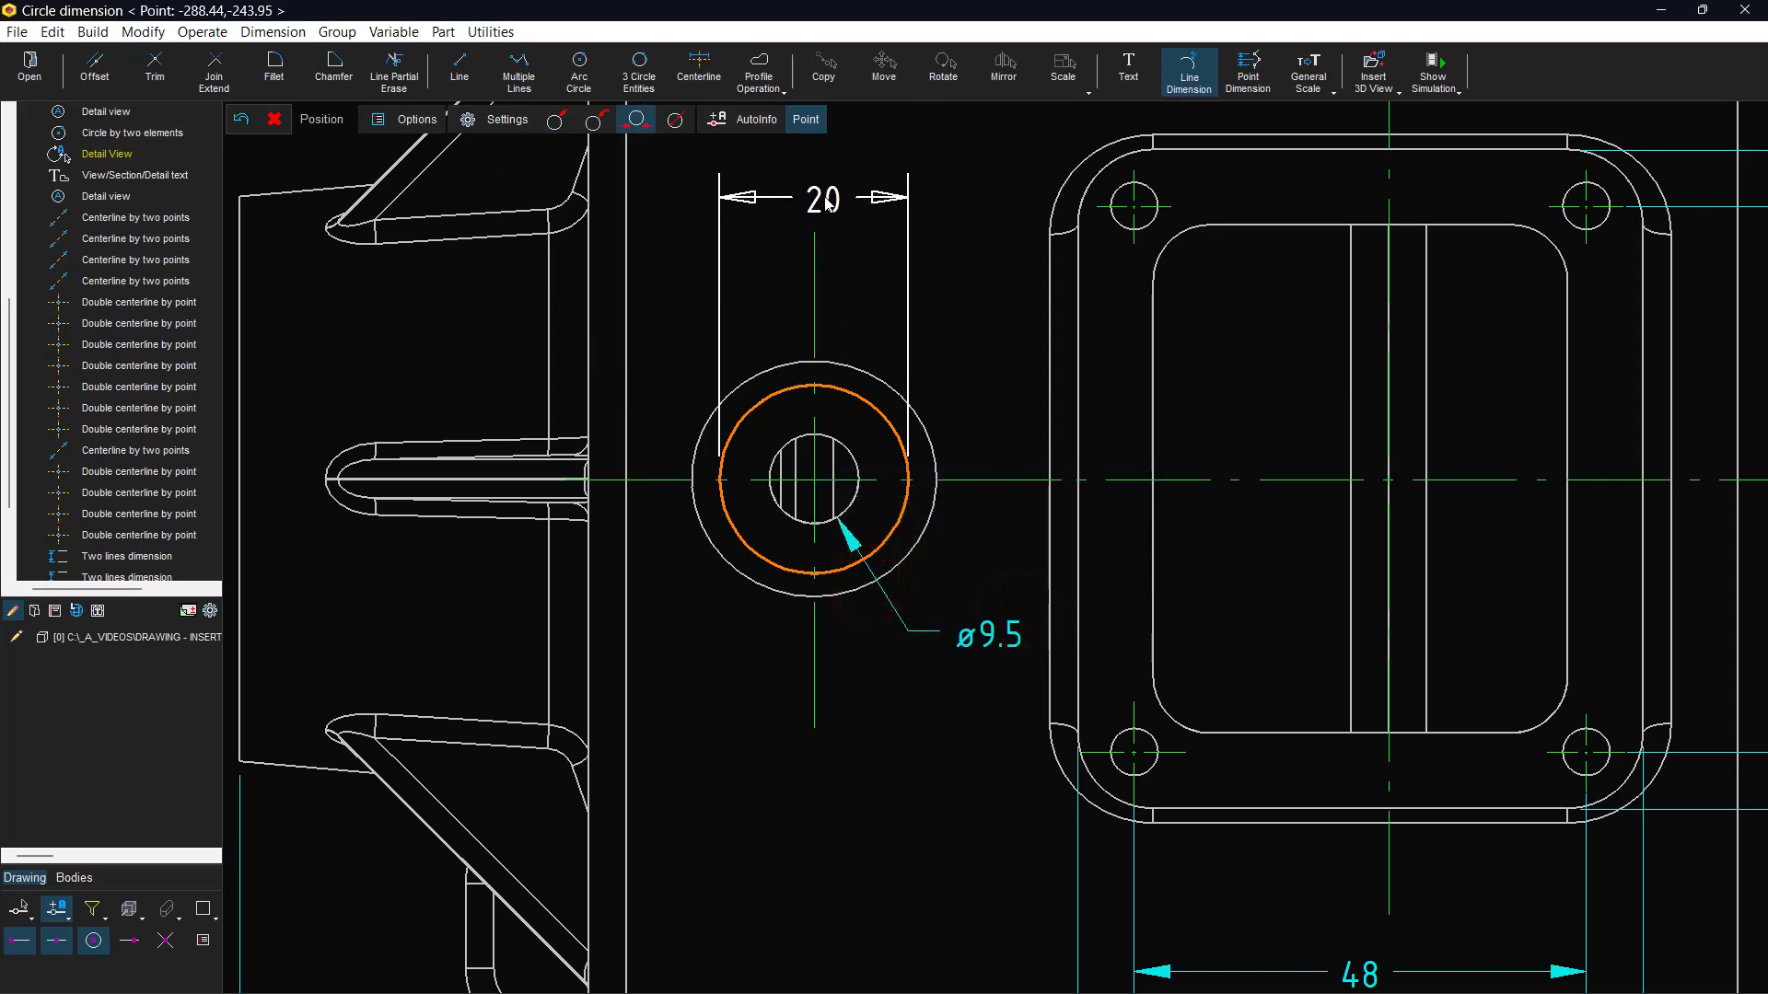
{"action": "left_click", "coordinate": [828, 201]}
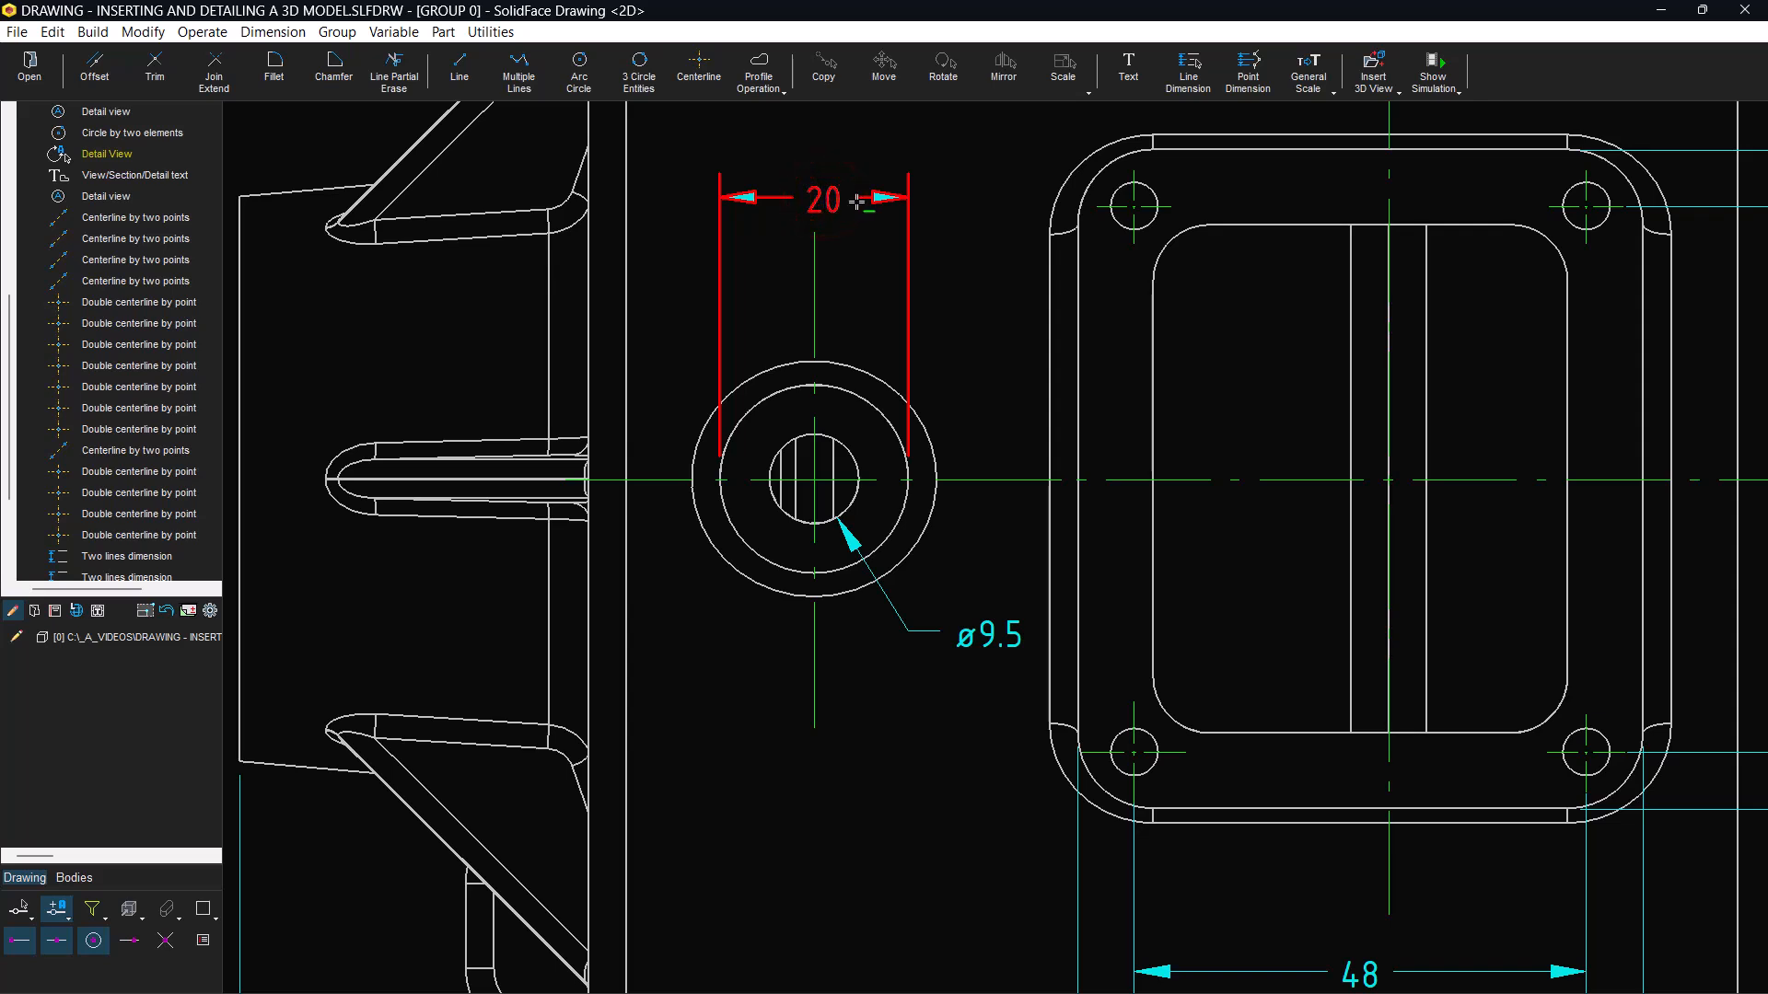
- Add a radius dimension to the upper-left corner arc of the rectangular flange's inner outline, placing it outside the corner
{"action": "left_click", "coordinate": [1188, 79]}
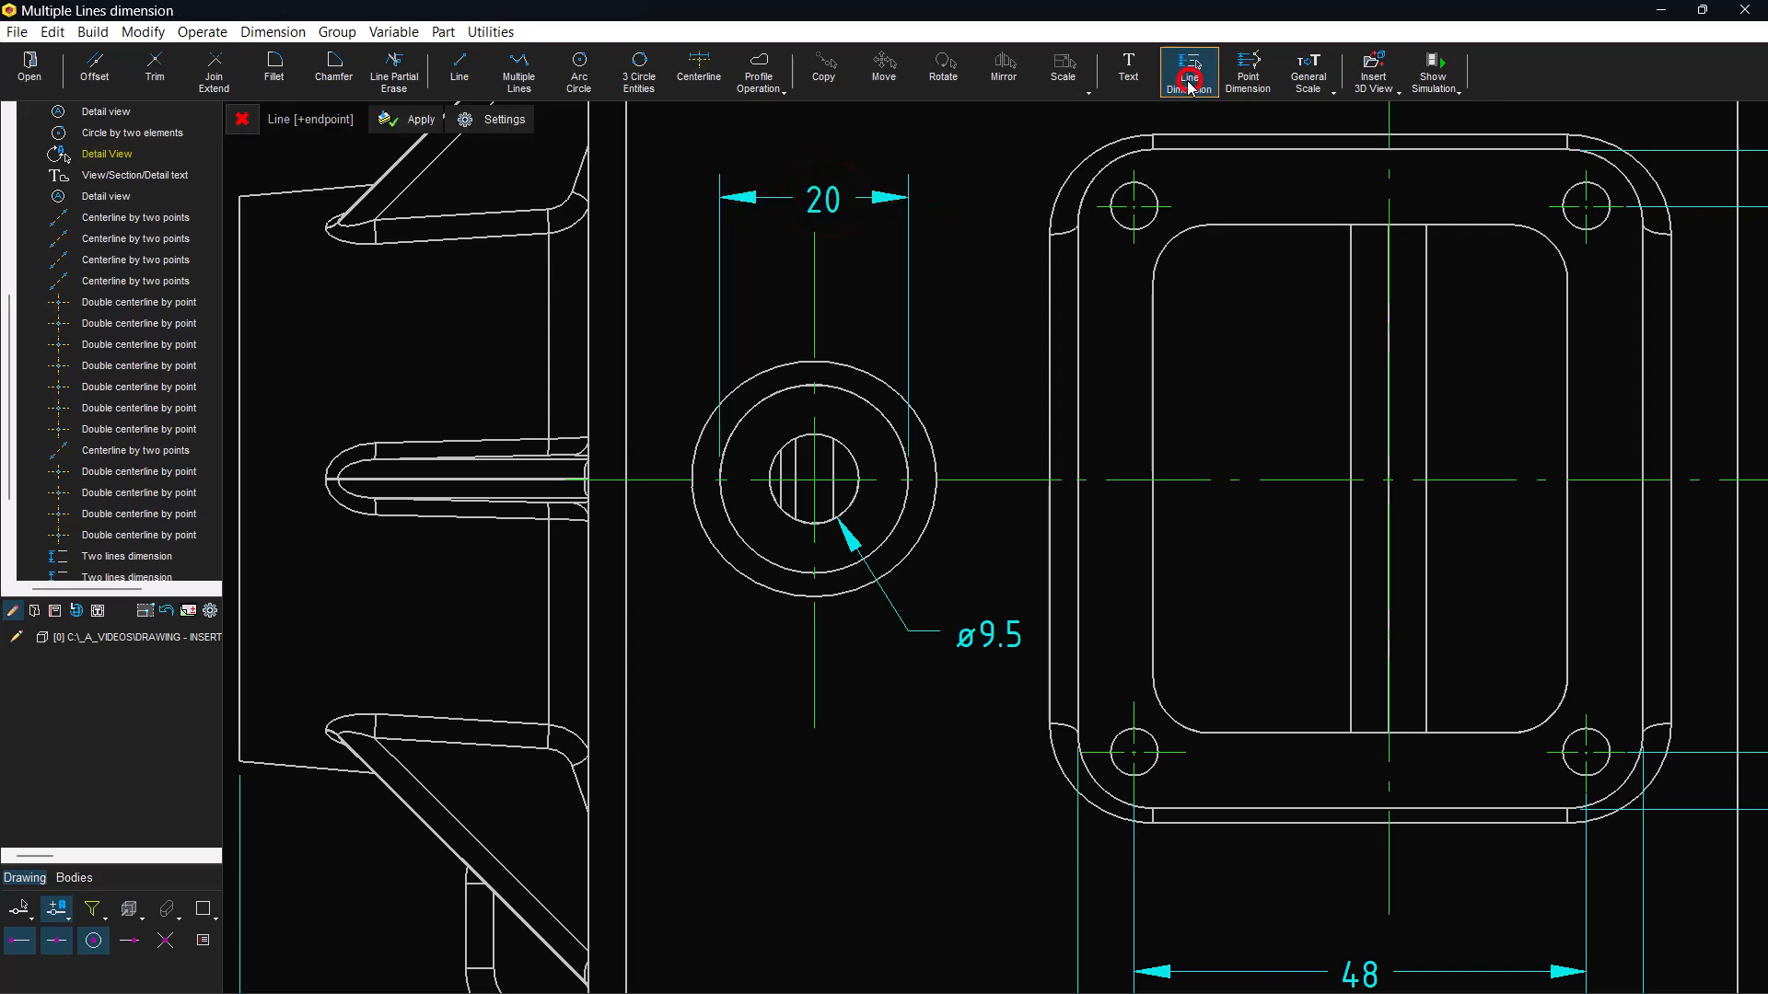
{"action": "left_click", "coordinate": [1105, 164]}
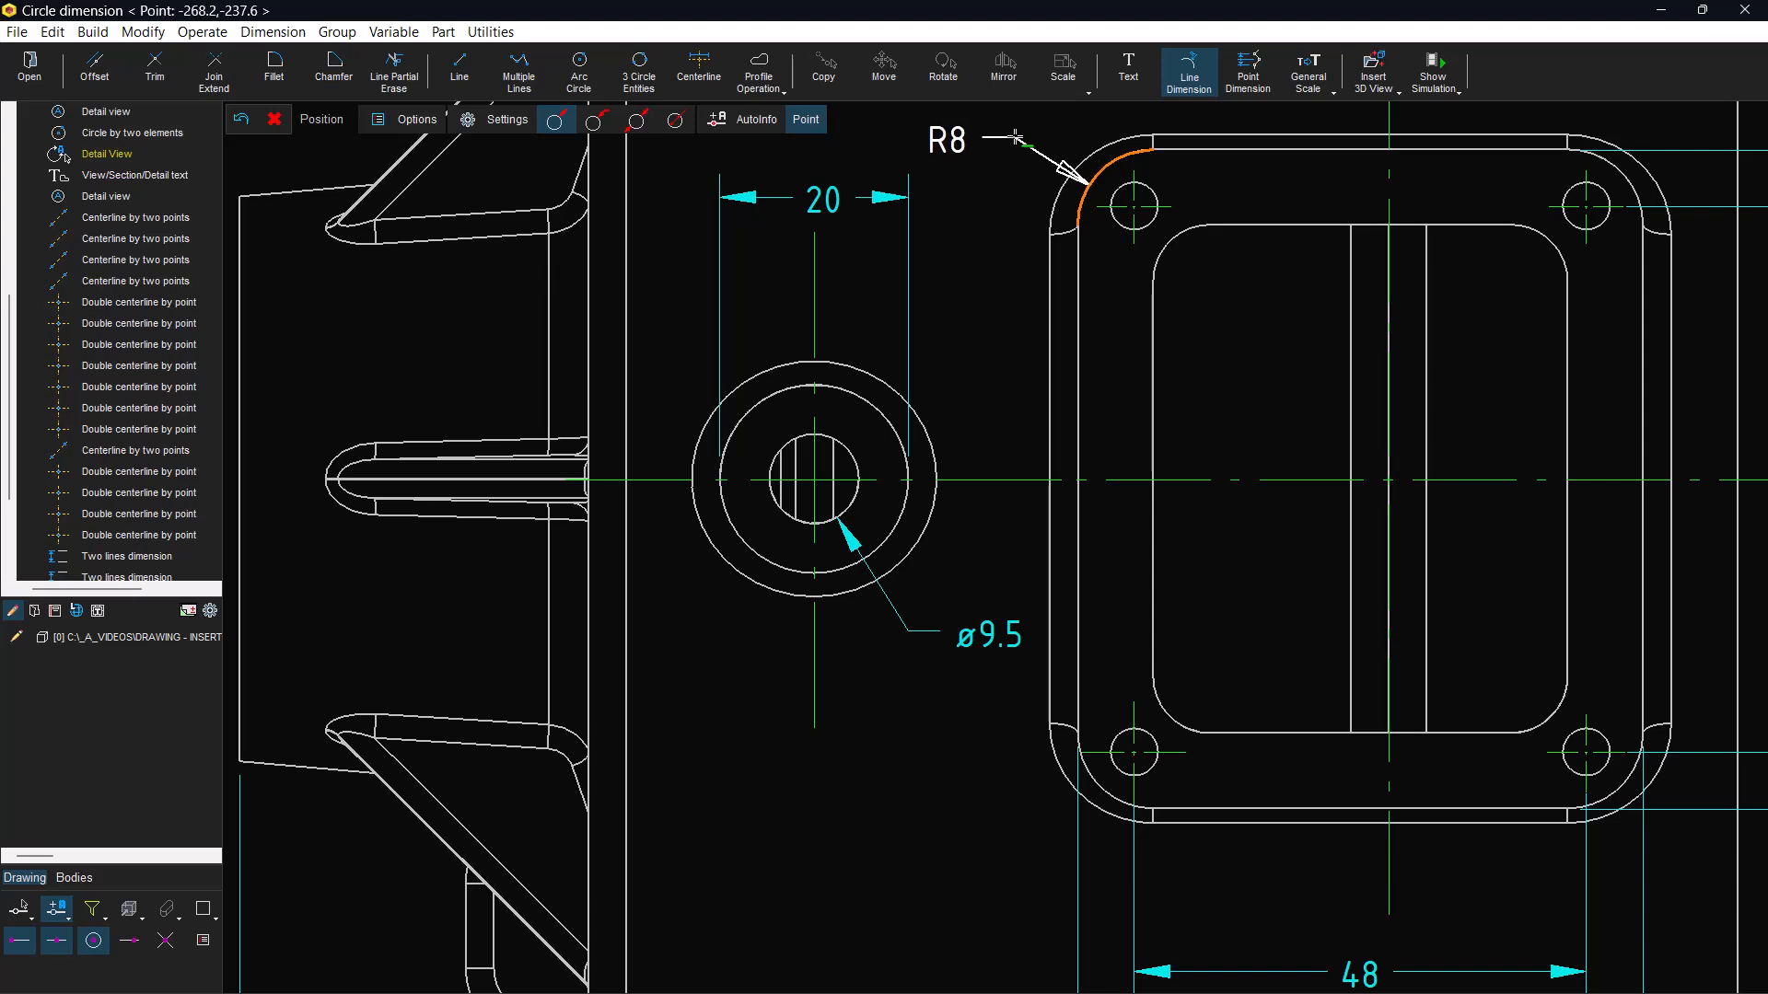
{"action": "left_click", "coordinate": [1048, 136]}
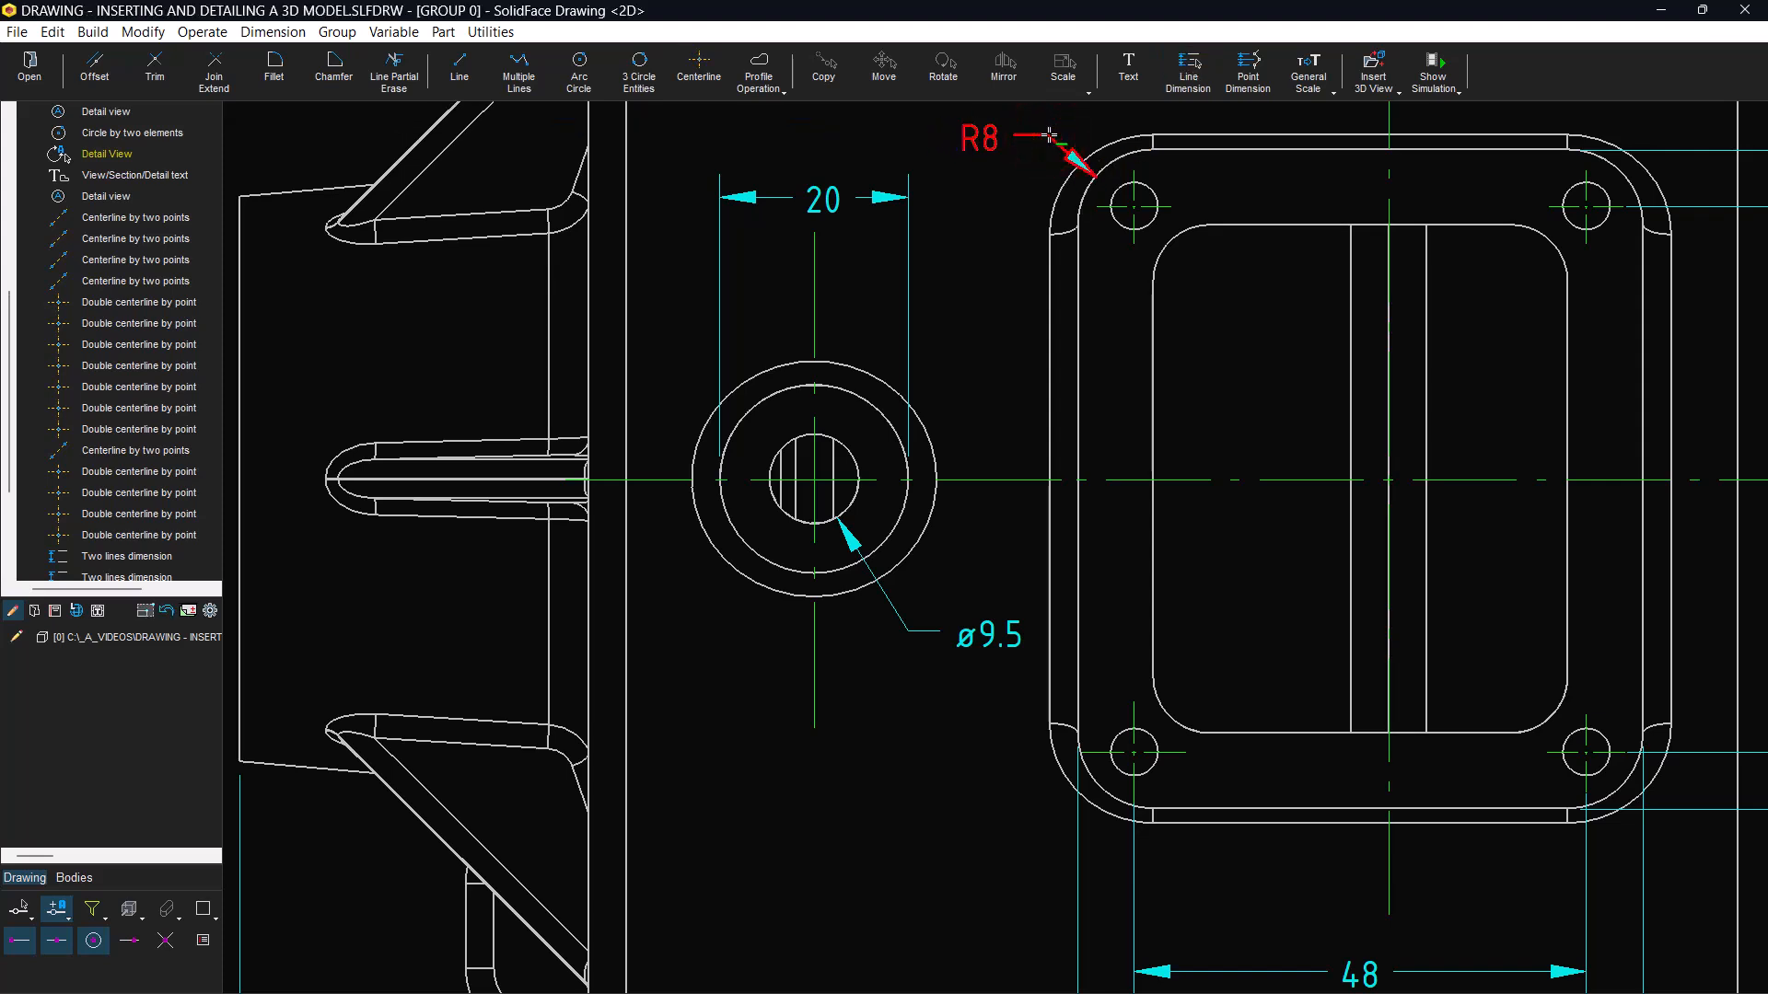
- Dimension the thickness of the central horizontal rib between its two inner straight edges, placing the text above the rib
{"action": "left_click", "coordinate": [1188, 74]}
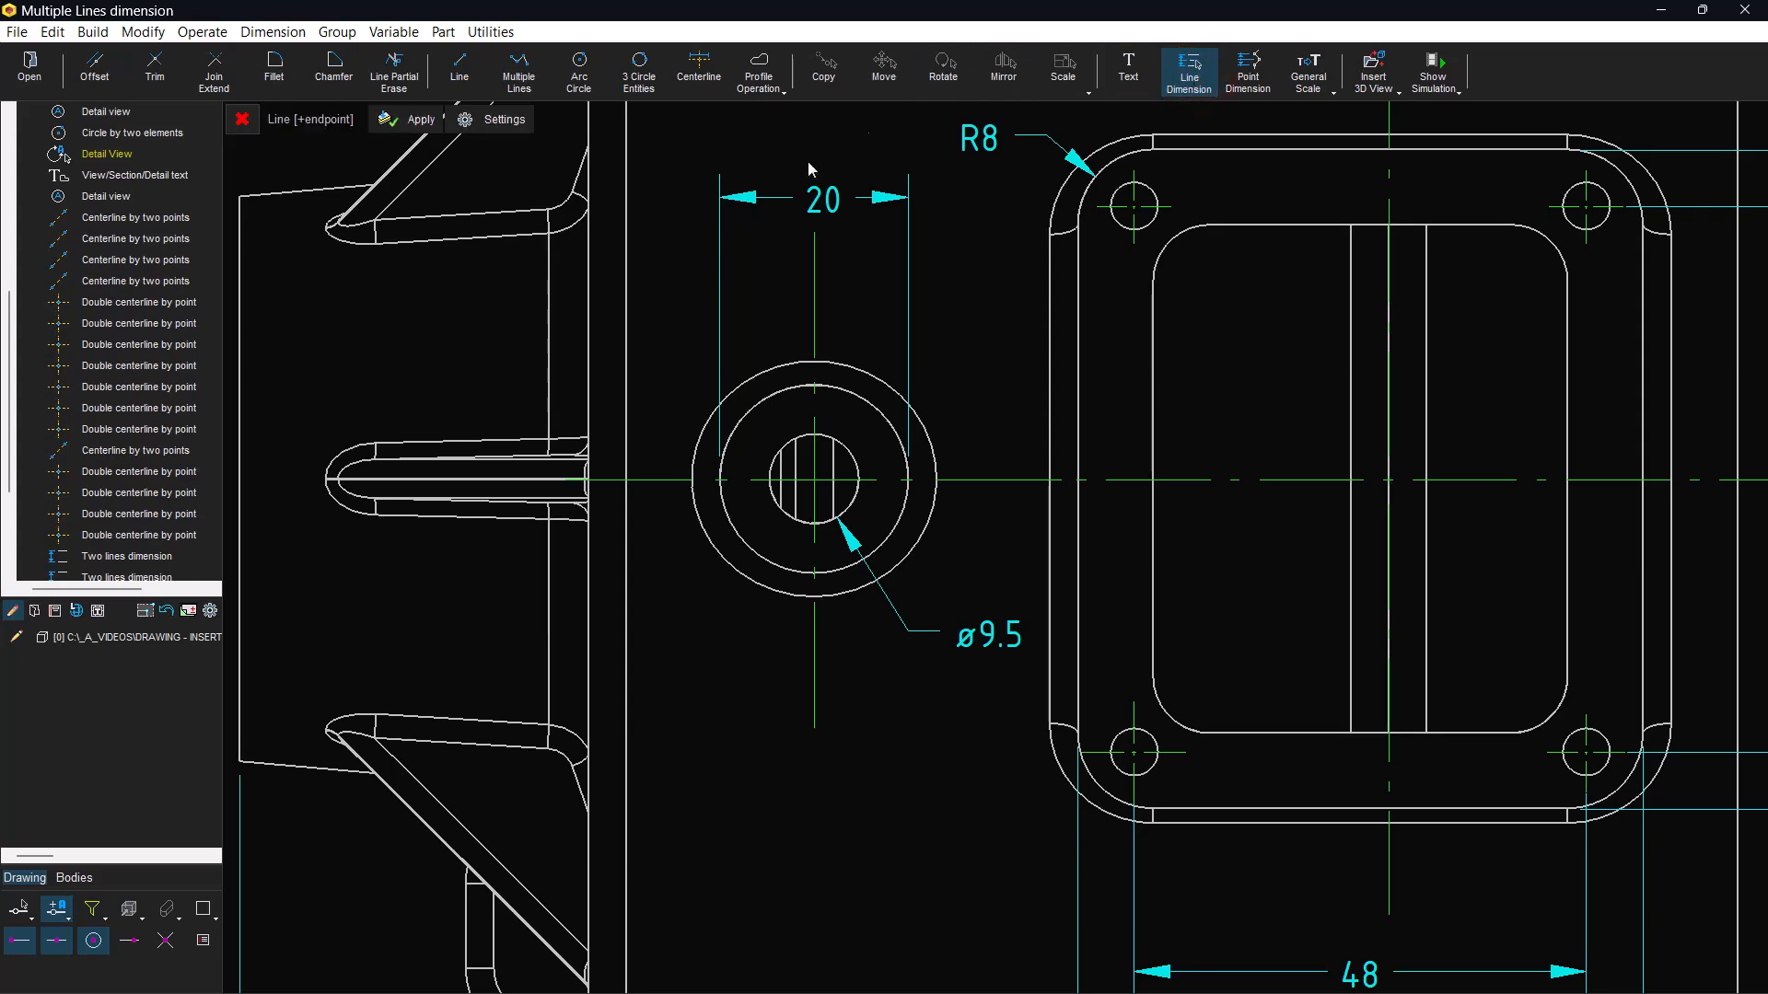
{"action": "scroll", "coordinate": [521, 454], "scroll_direction": "up", "scroll_amount": 1}
{"action": "scroll", "coordinate": [520, 454], "scroll_direction": "up", "scroll_amount": 2}
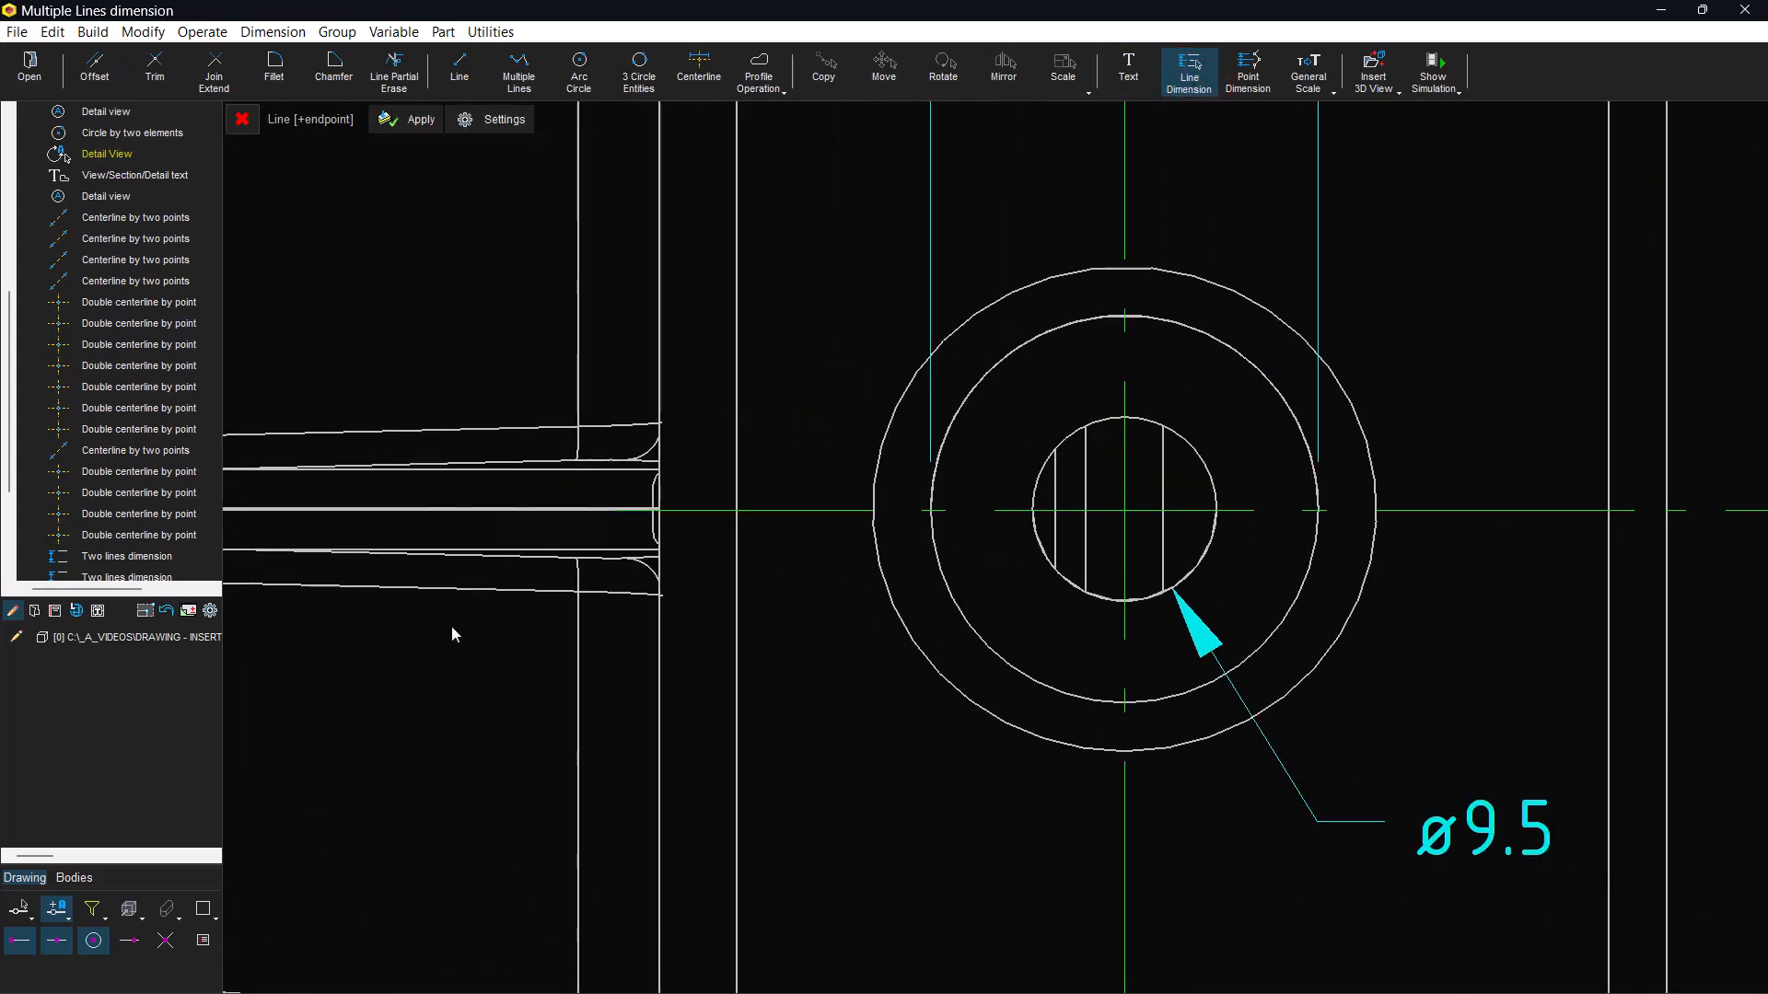
{"action": "left_click", "coordinate": [506, 468]}
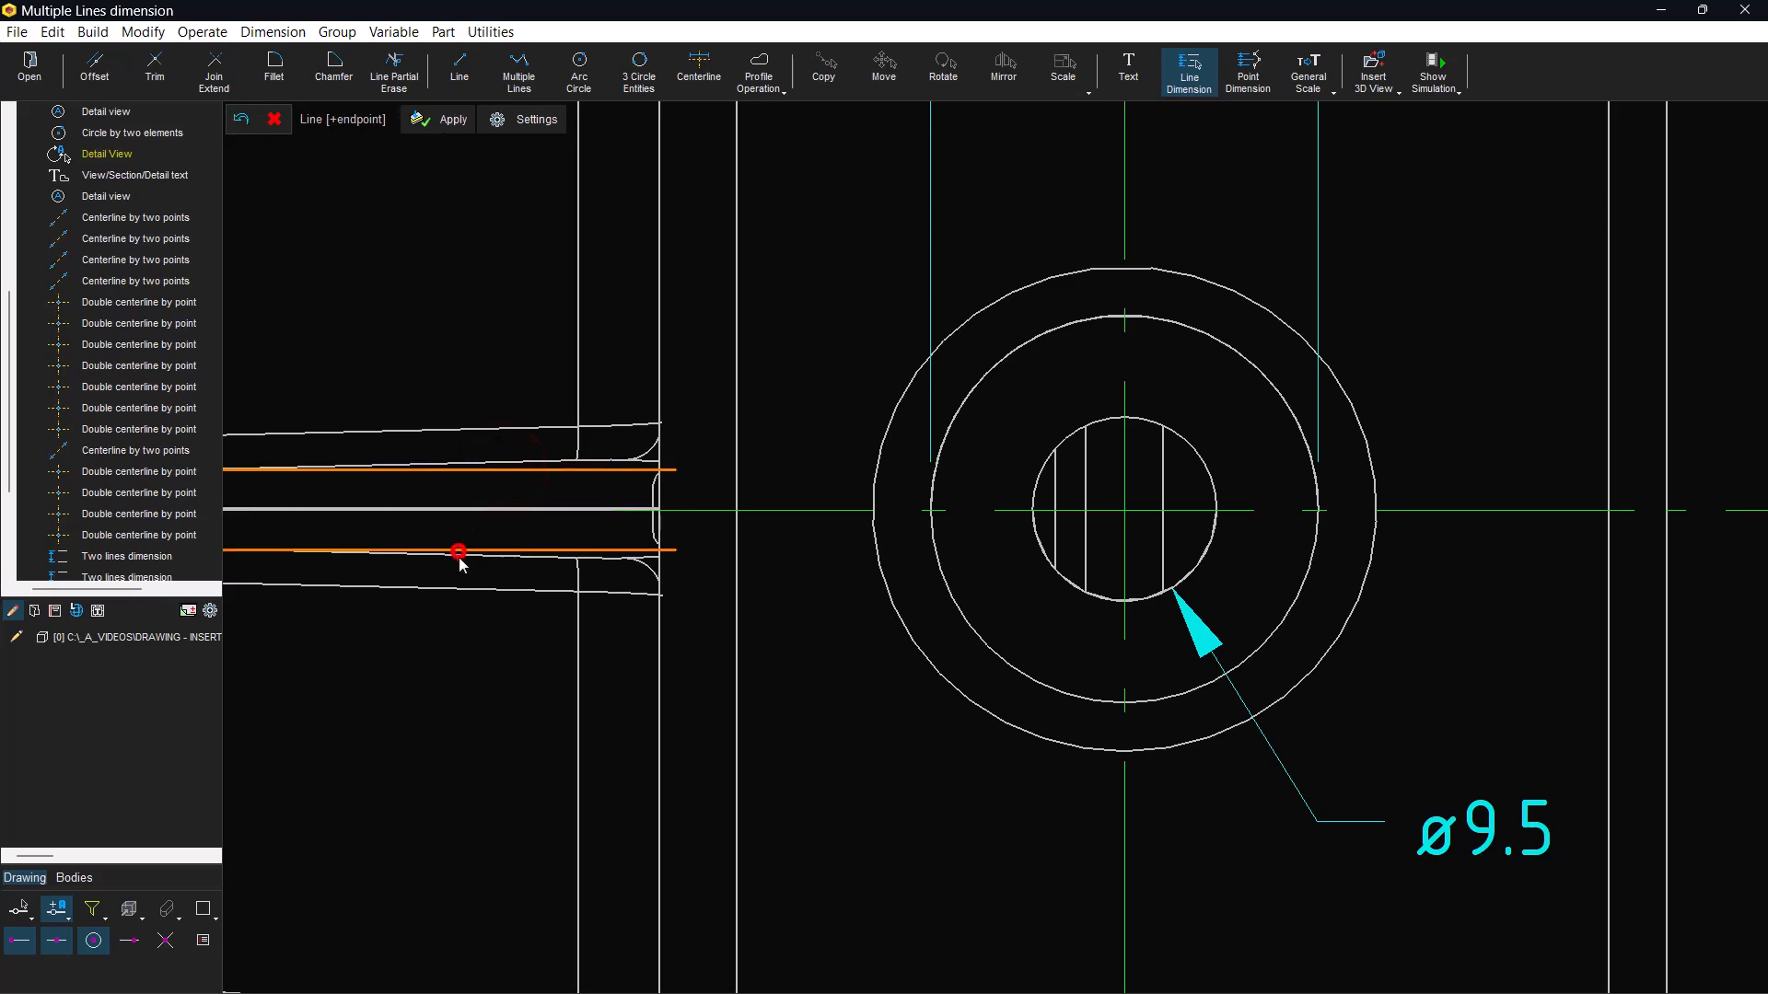
{"action": "left_click", "coordinate": [458, 552]}
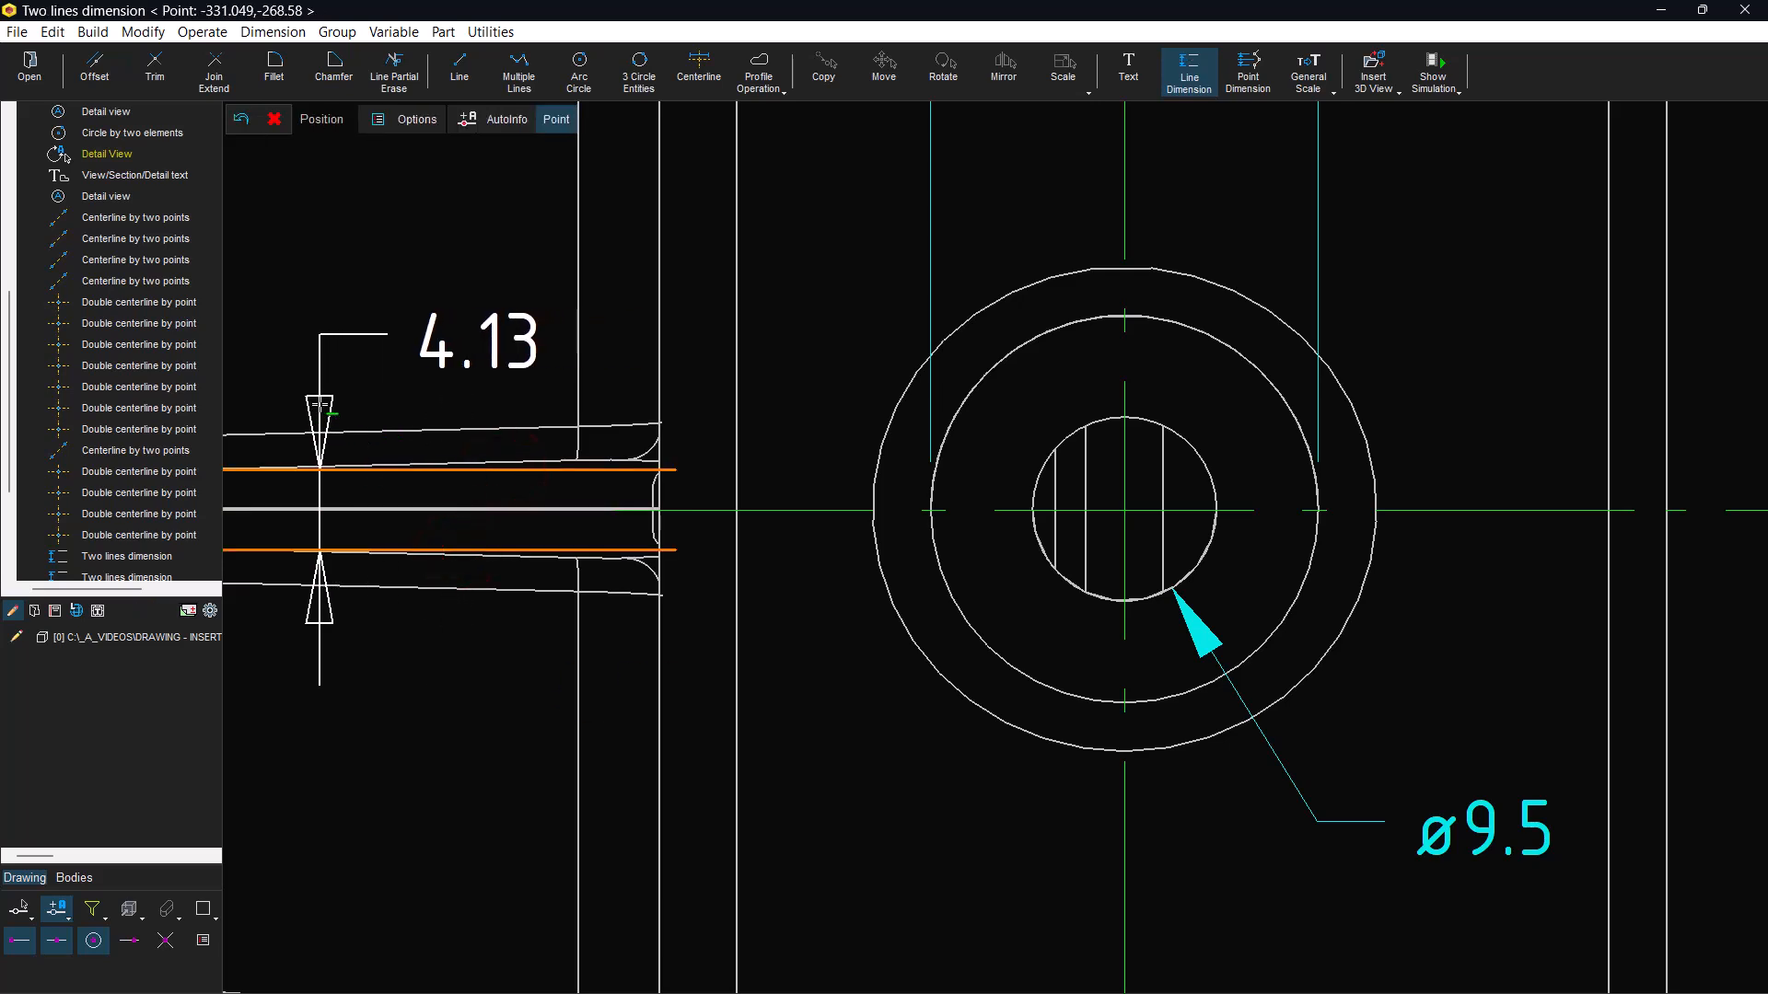
{"action": "left_click", "coordinate": [319, 404]}
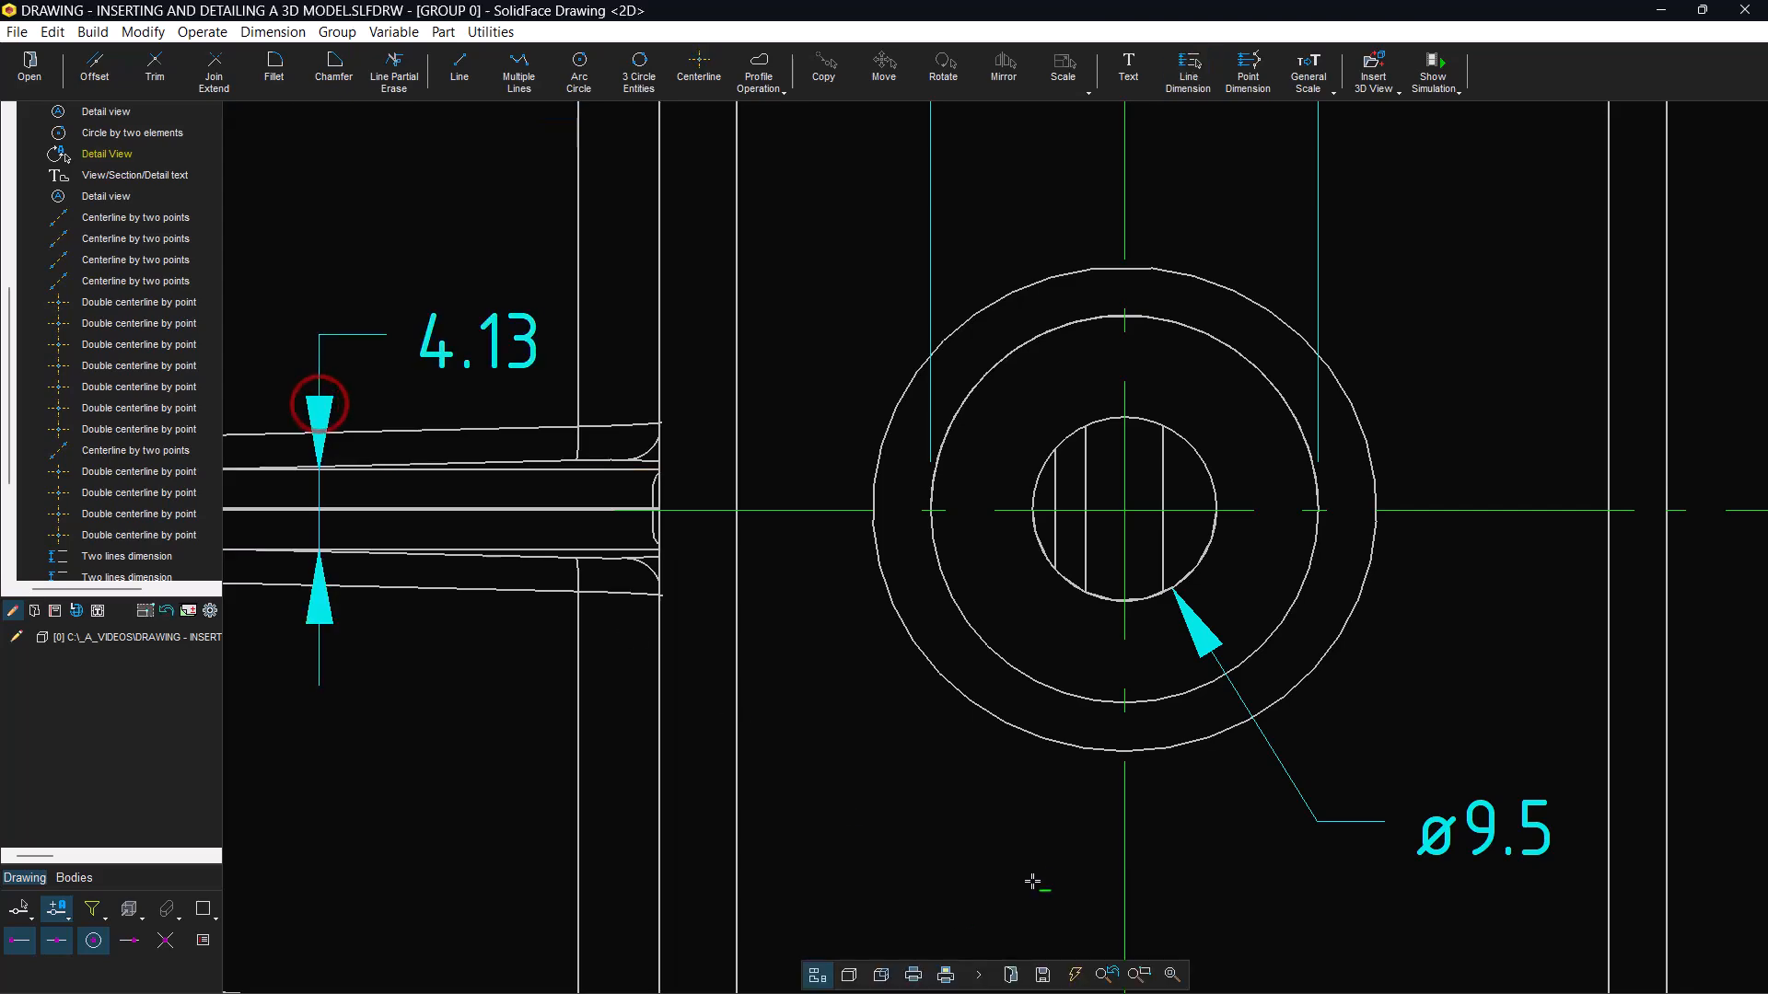
- Start a line dimension on the upper horizontal edge of the main rectangular body in the top view
{"action": "scroll", "coordinate": [1005, 829], "scroll_direction": "down", "scroll_amount": 2}
{"action": "mouse_move", "coordinate": [988, 805]}
{"action": "middle_mouse_down"}
{"action": "mouse_move", "coordinate": [899, 690]}
{"action": "mouse_move", "coordinate": [895, 755]}
{"action": "mouse_move", "coordinate": [957, 692]}
{"action": "middle_mouse_up"}
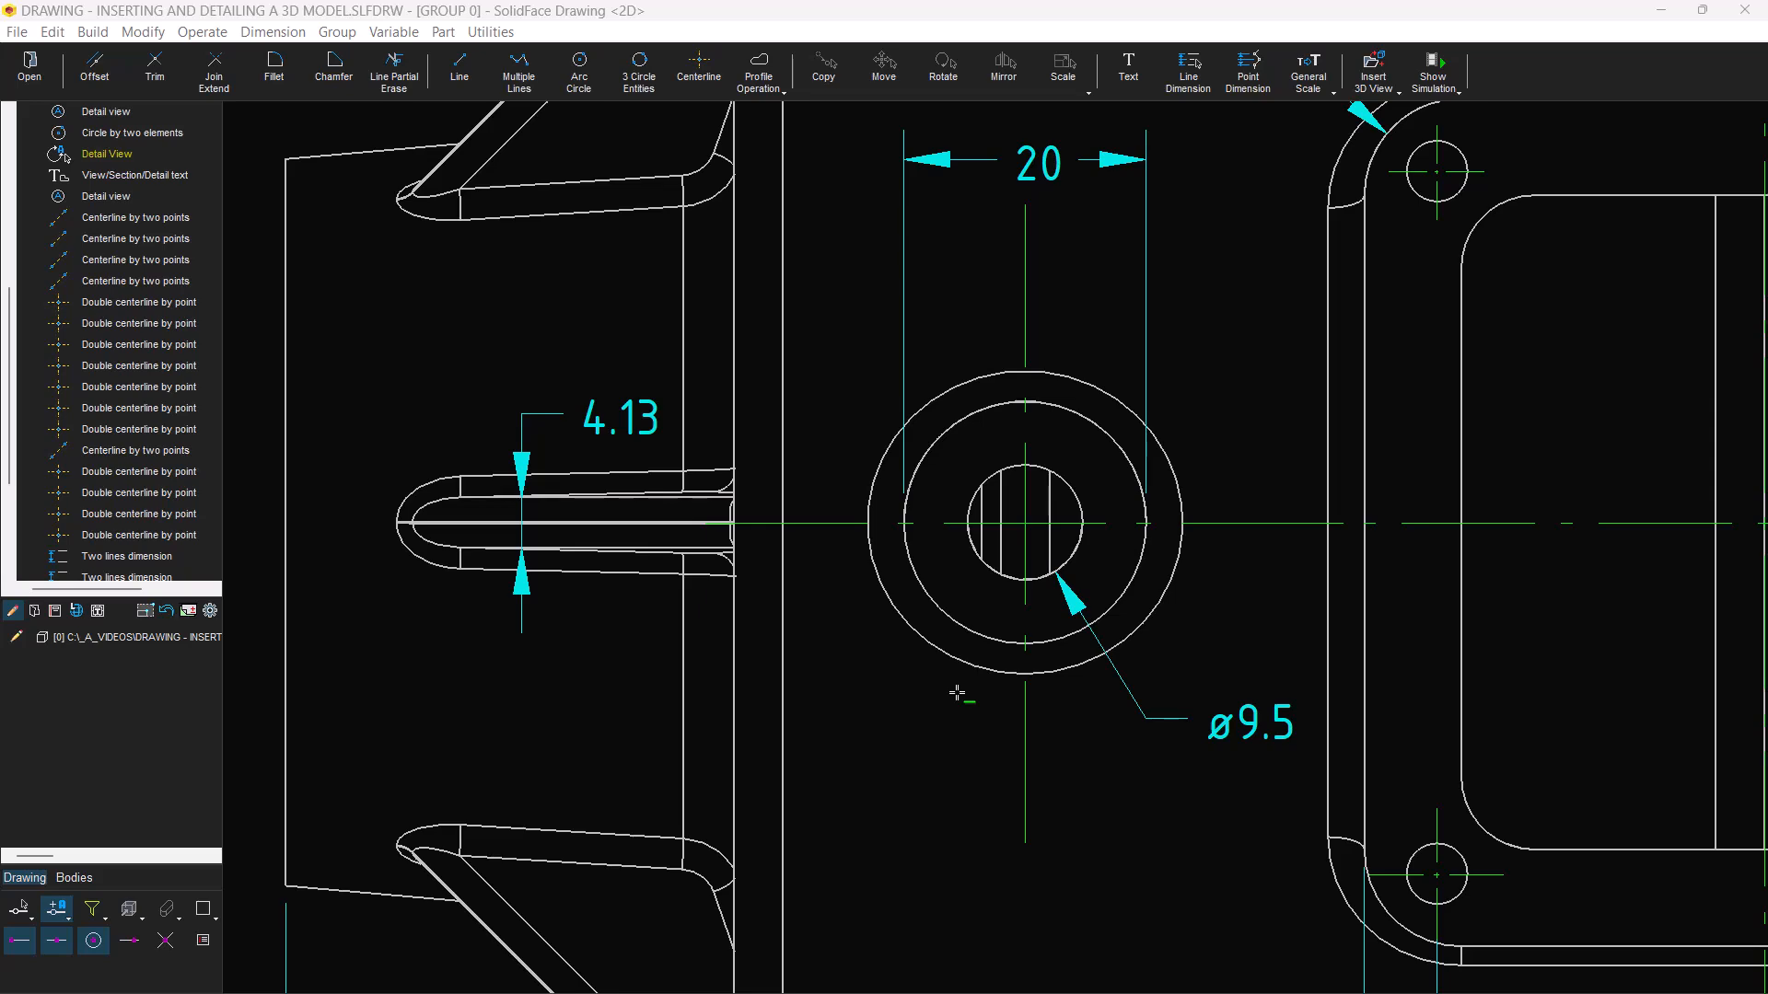
{"action": "mouse_move", "coordinate": [951, 510]}
{"action": "middle_mouse_down"}
{"action": "mouse_move", "coordinate": [923, 616]}
{"action": "mouse_move", "coordinate": [803, 790]}
{"action": "middle_mouse_up"}
{"action": "scroll", "coordinate": [815, 777], "scroll_direction": "up", "scroll_amount": 3}
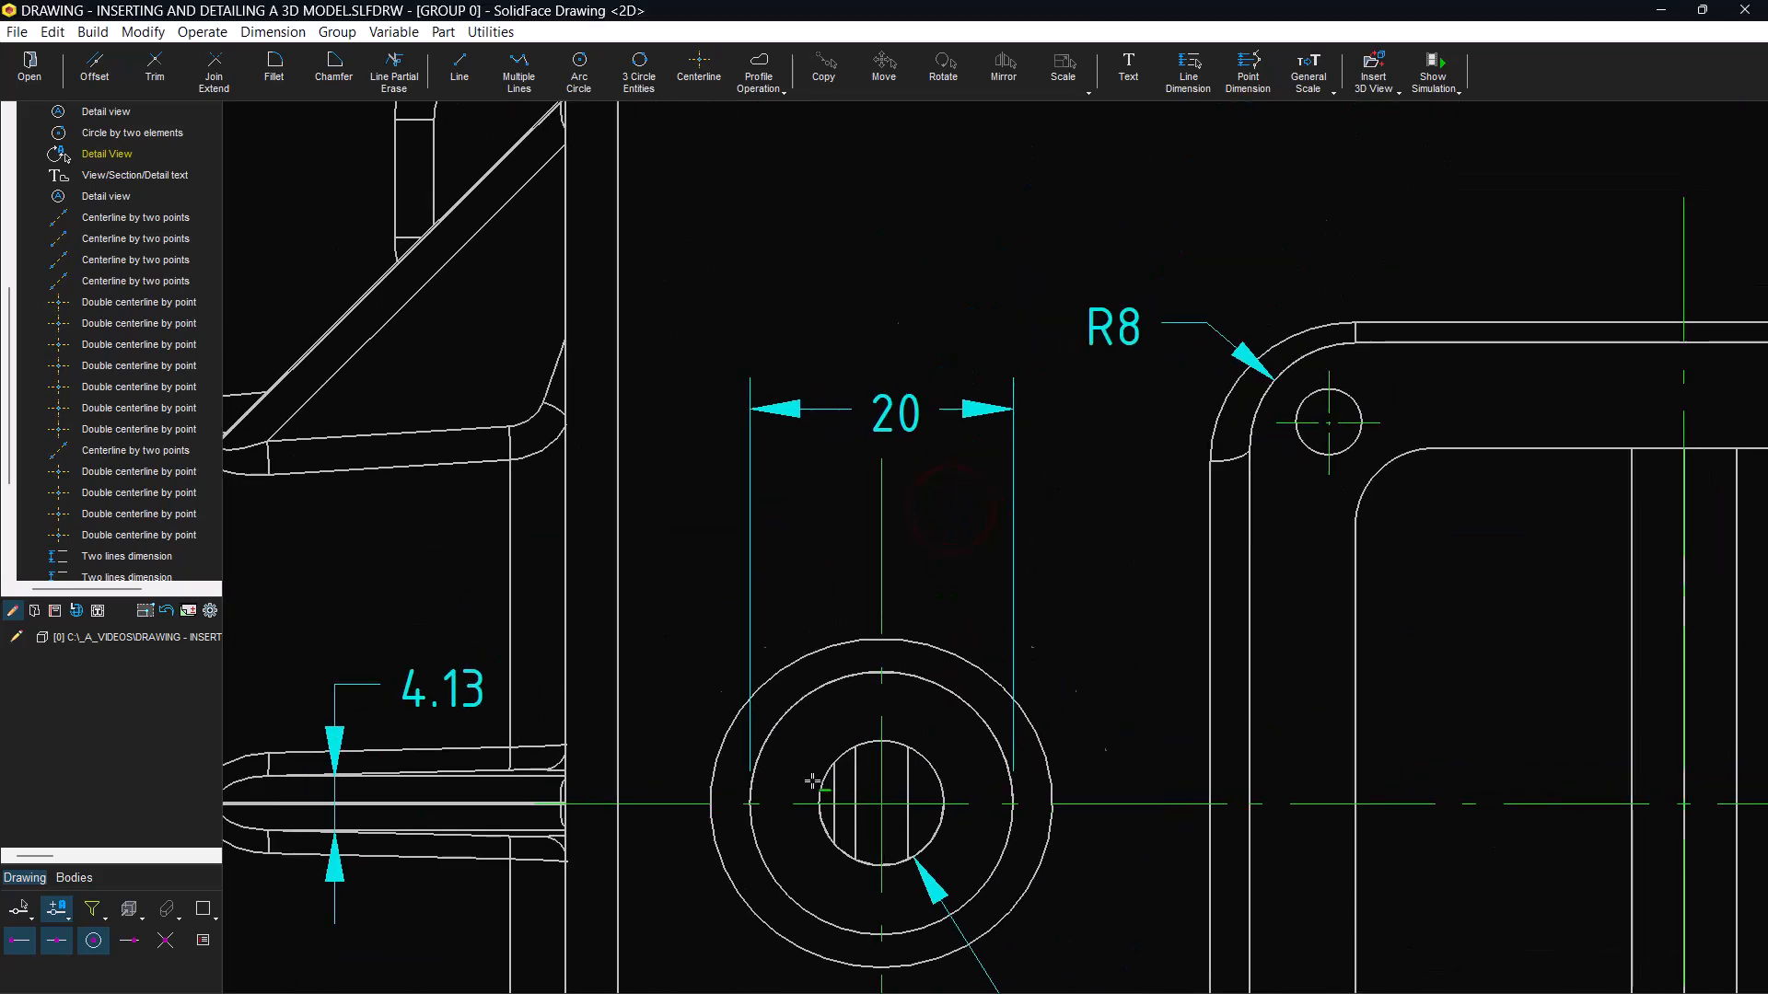
{"action": "scroll", "coordinate": [815, 777], "scroll_direction": "down", "scroll_amount": 3}
{"action": "middle_click_drag", "start_coordinate": [982, 504], "coordinate": [904, 600]}
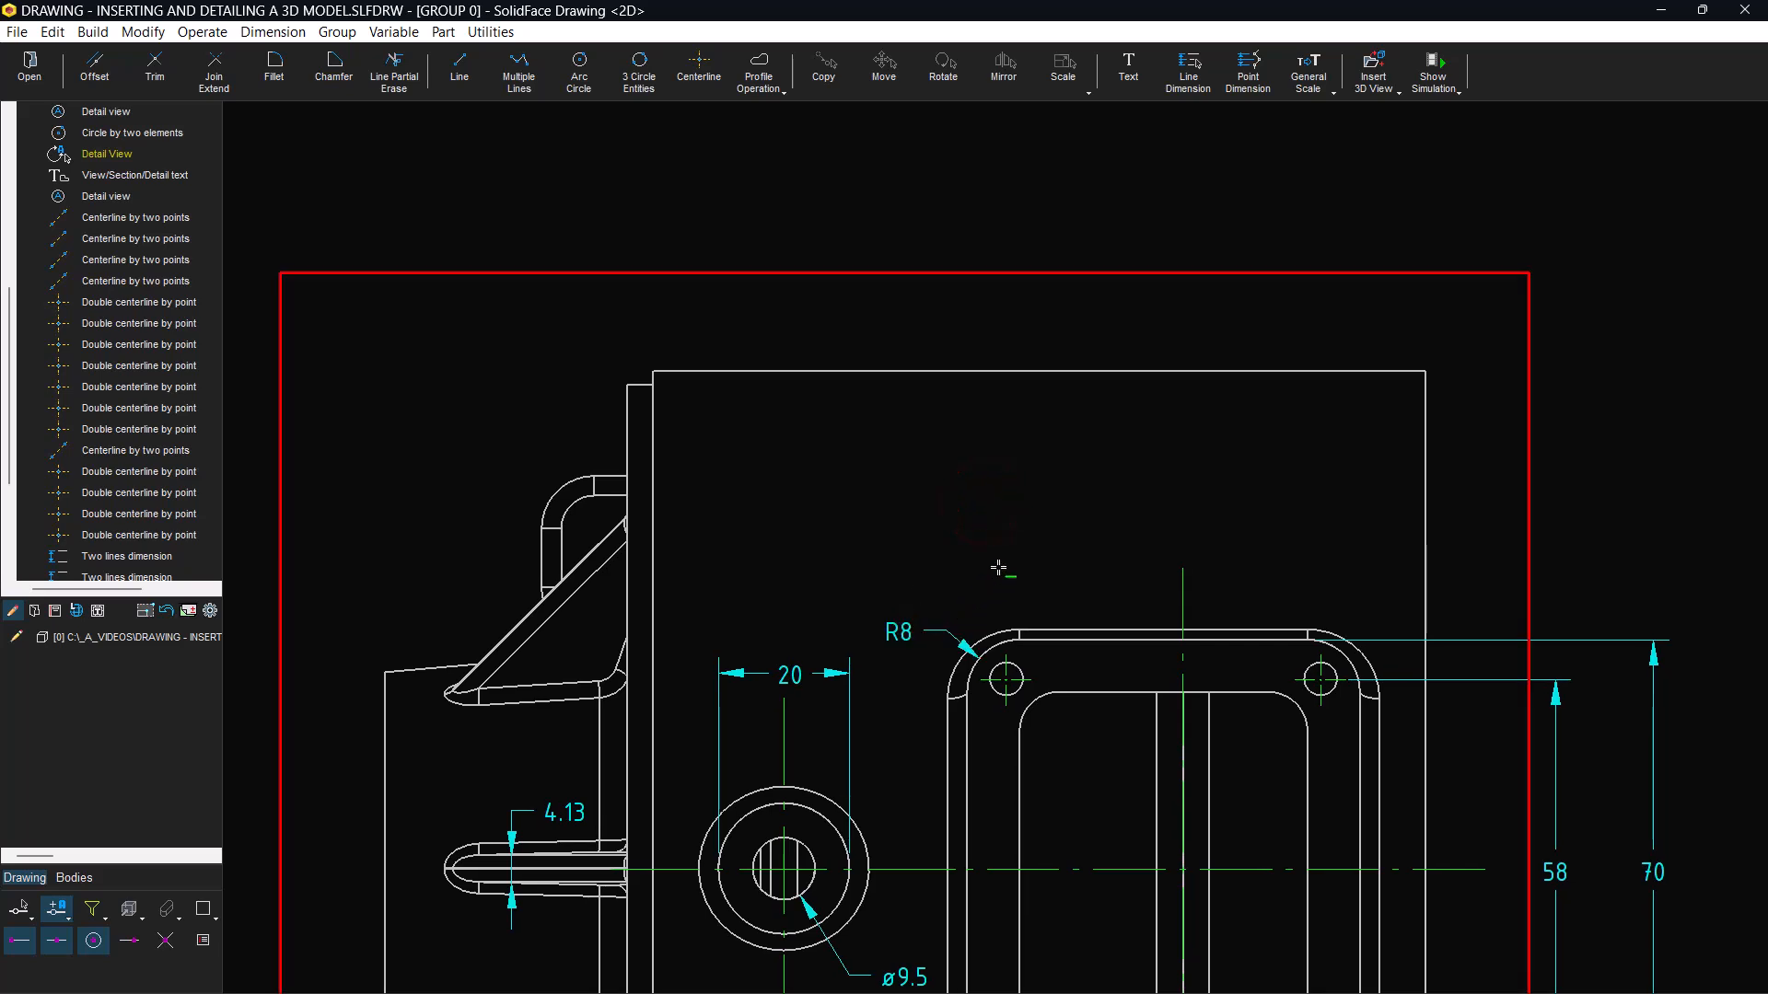
{"action": "left_click", "coordinate": [1186, 72]}
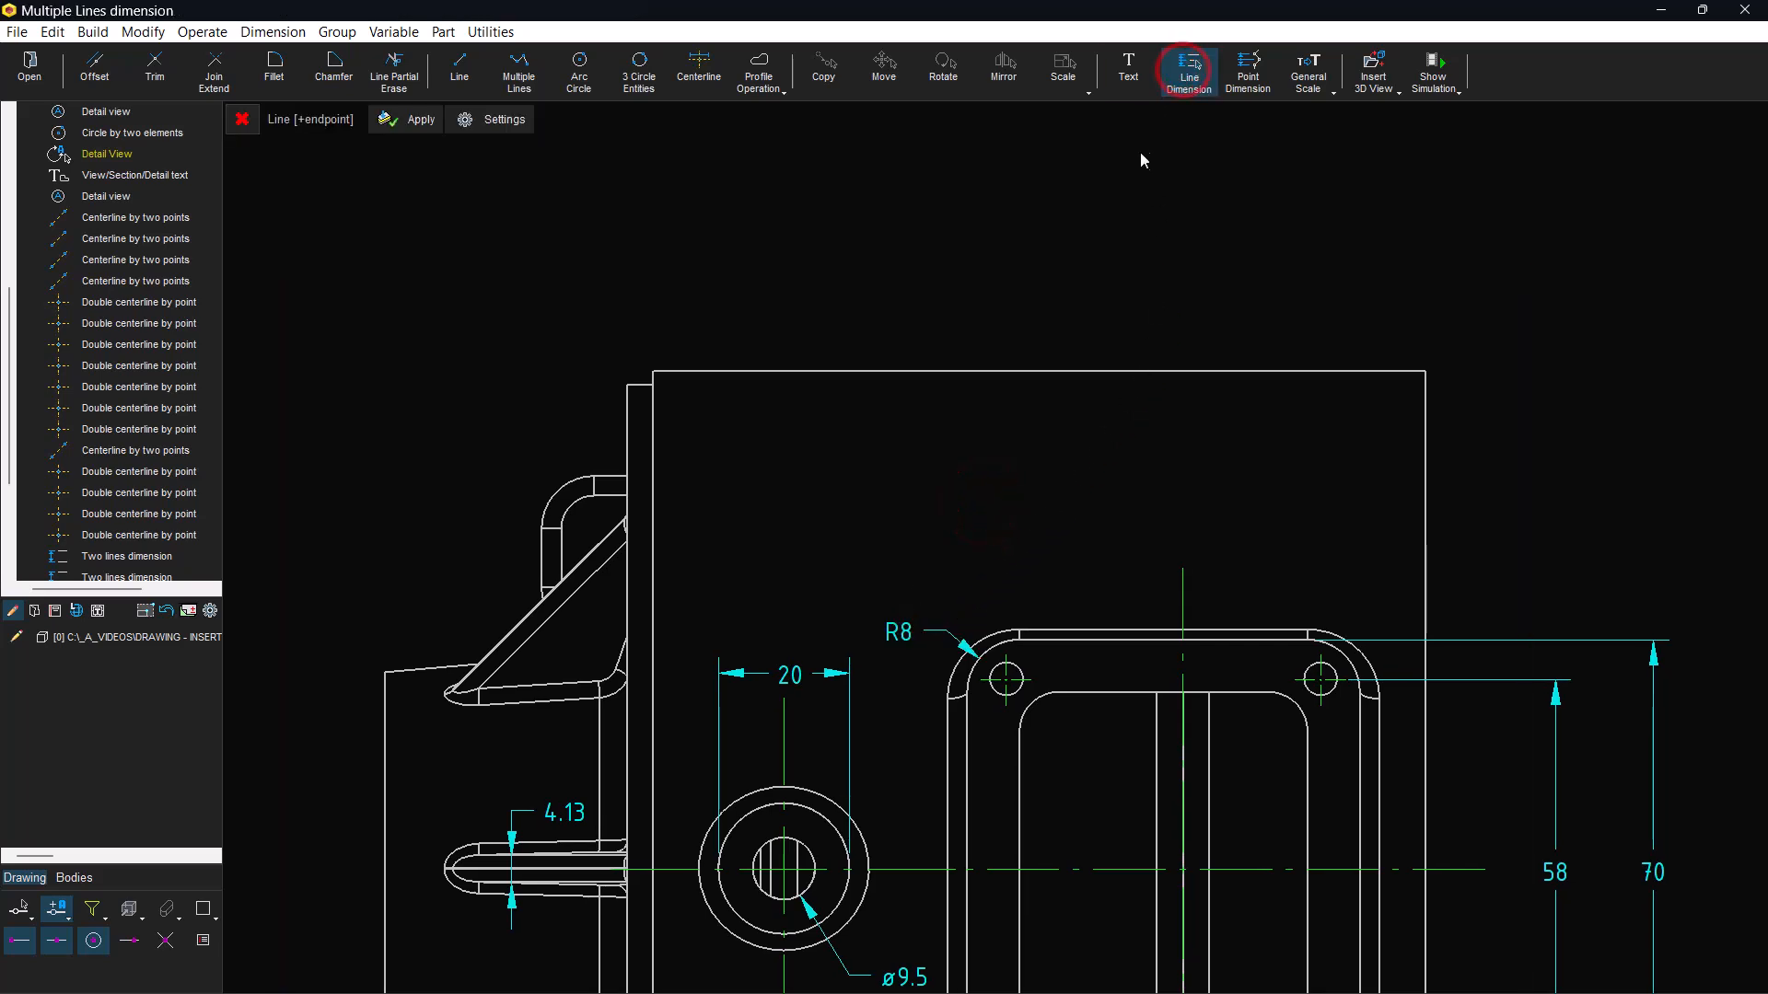
{"action": "left_click", "coordinate": [1114, 366]}
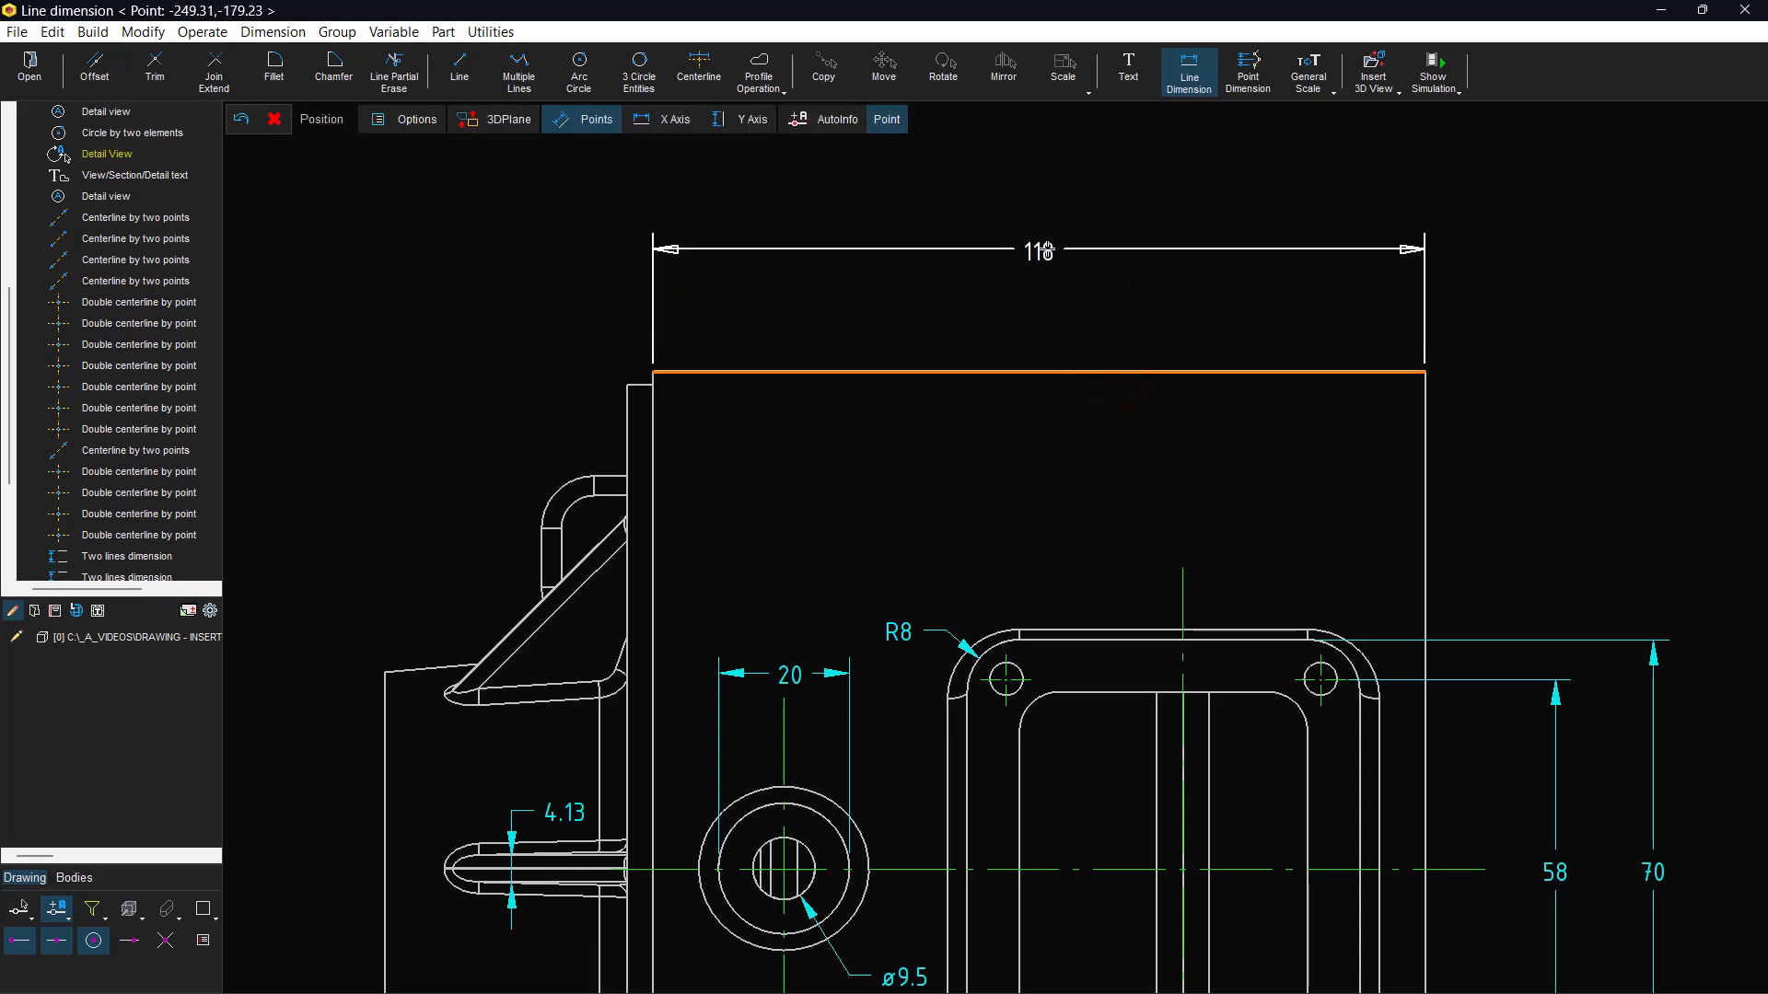
- Set the upper-edge dimension's tolerance values to 0.03 and 0.01 in the dimension options
{"action": "left_click", "coordinate": [373, 119]}
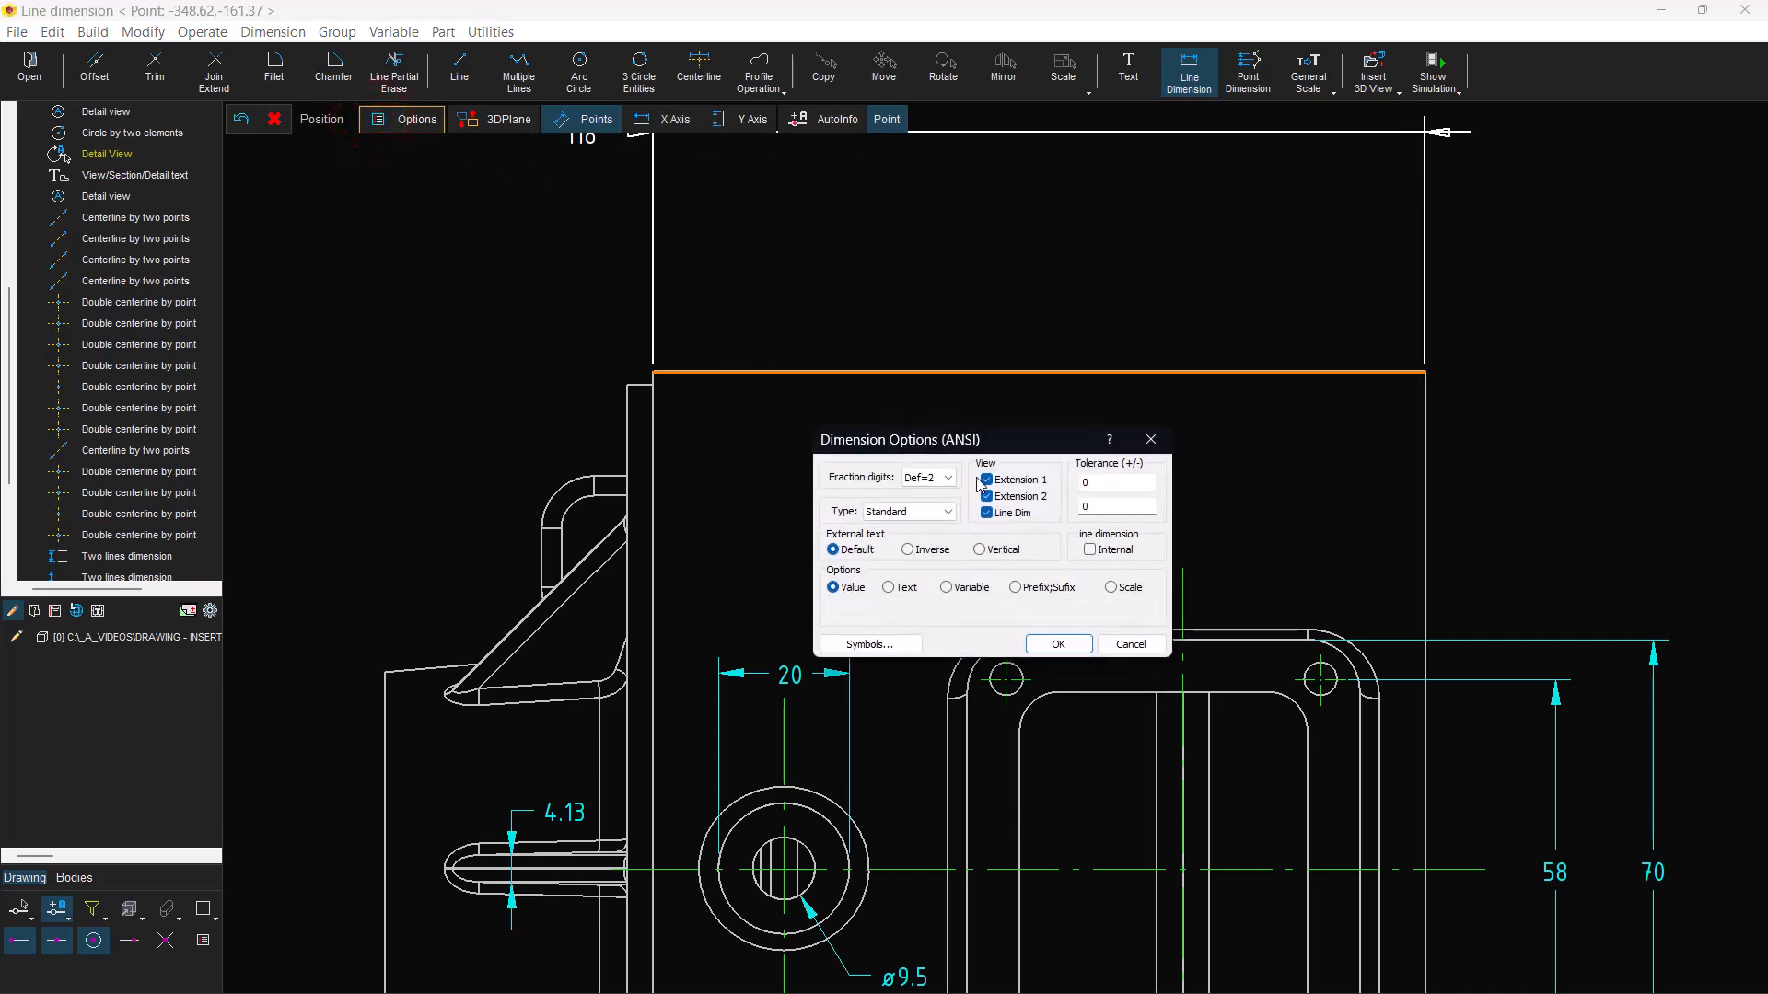
{"action": "left_click", "coordinate": [949, 485]}
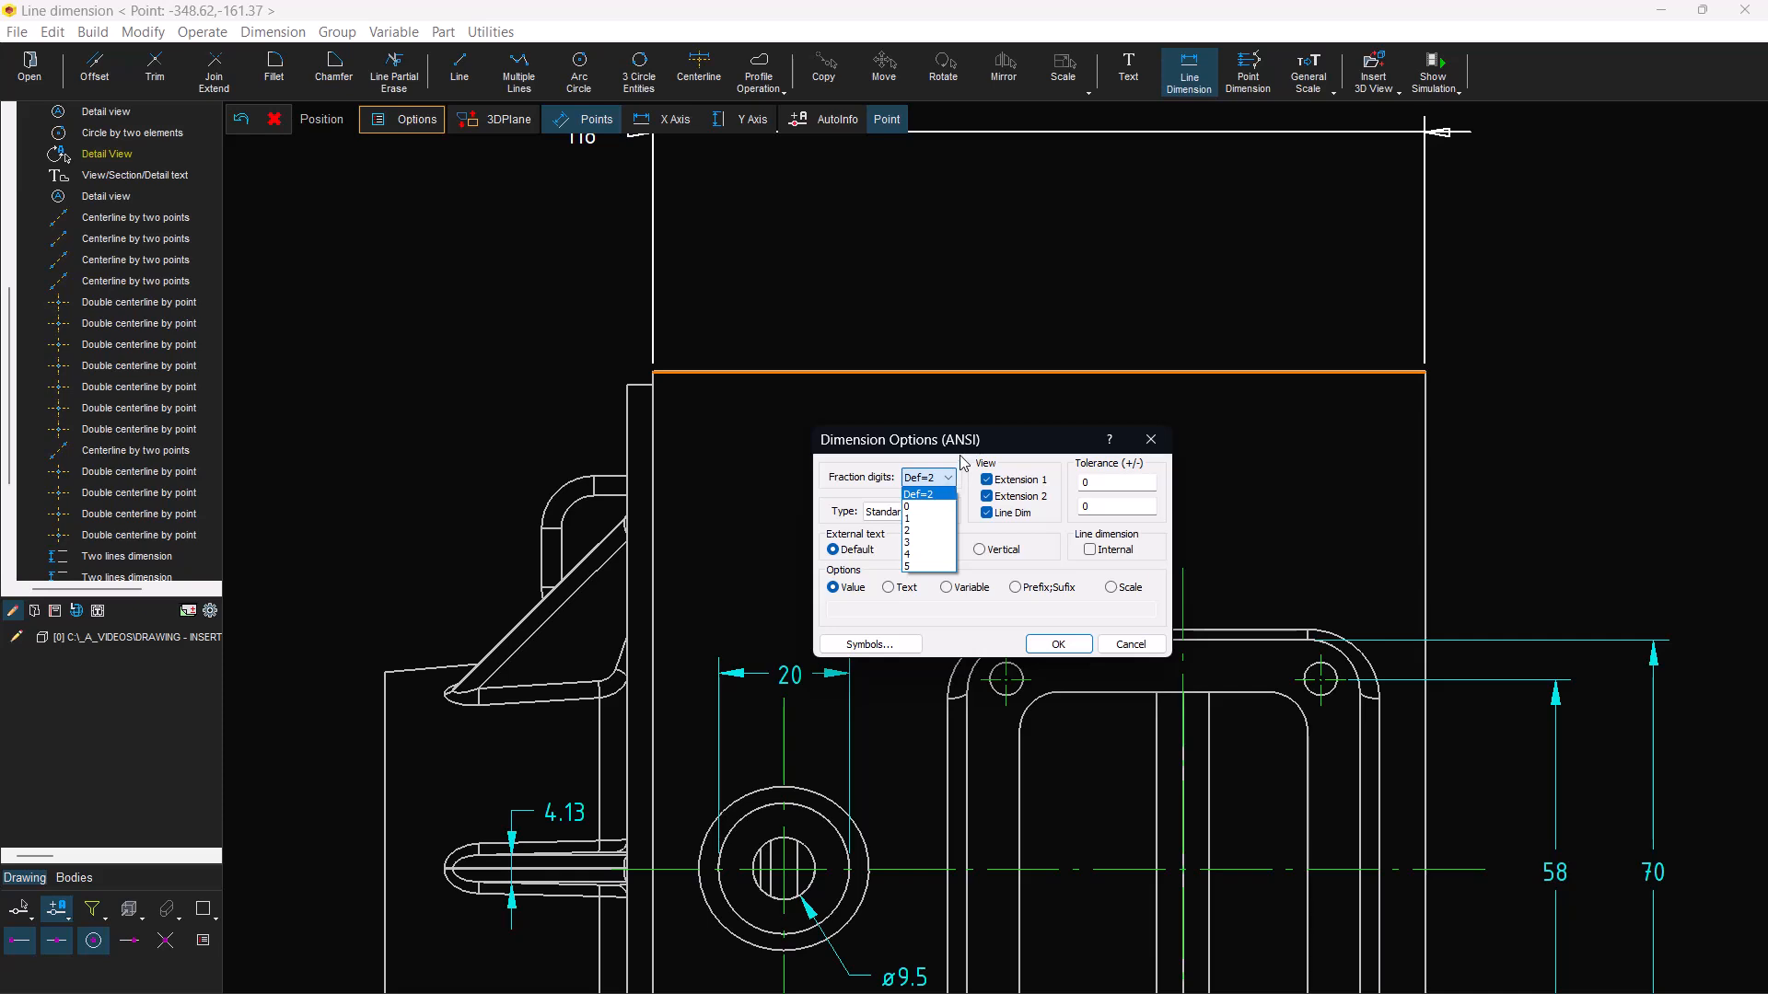
{"action": "left_click", "coordinate": [965, 442]}
{"action": "left_click", "coordinate": [950, 513]}
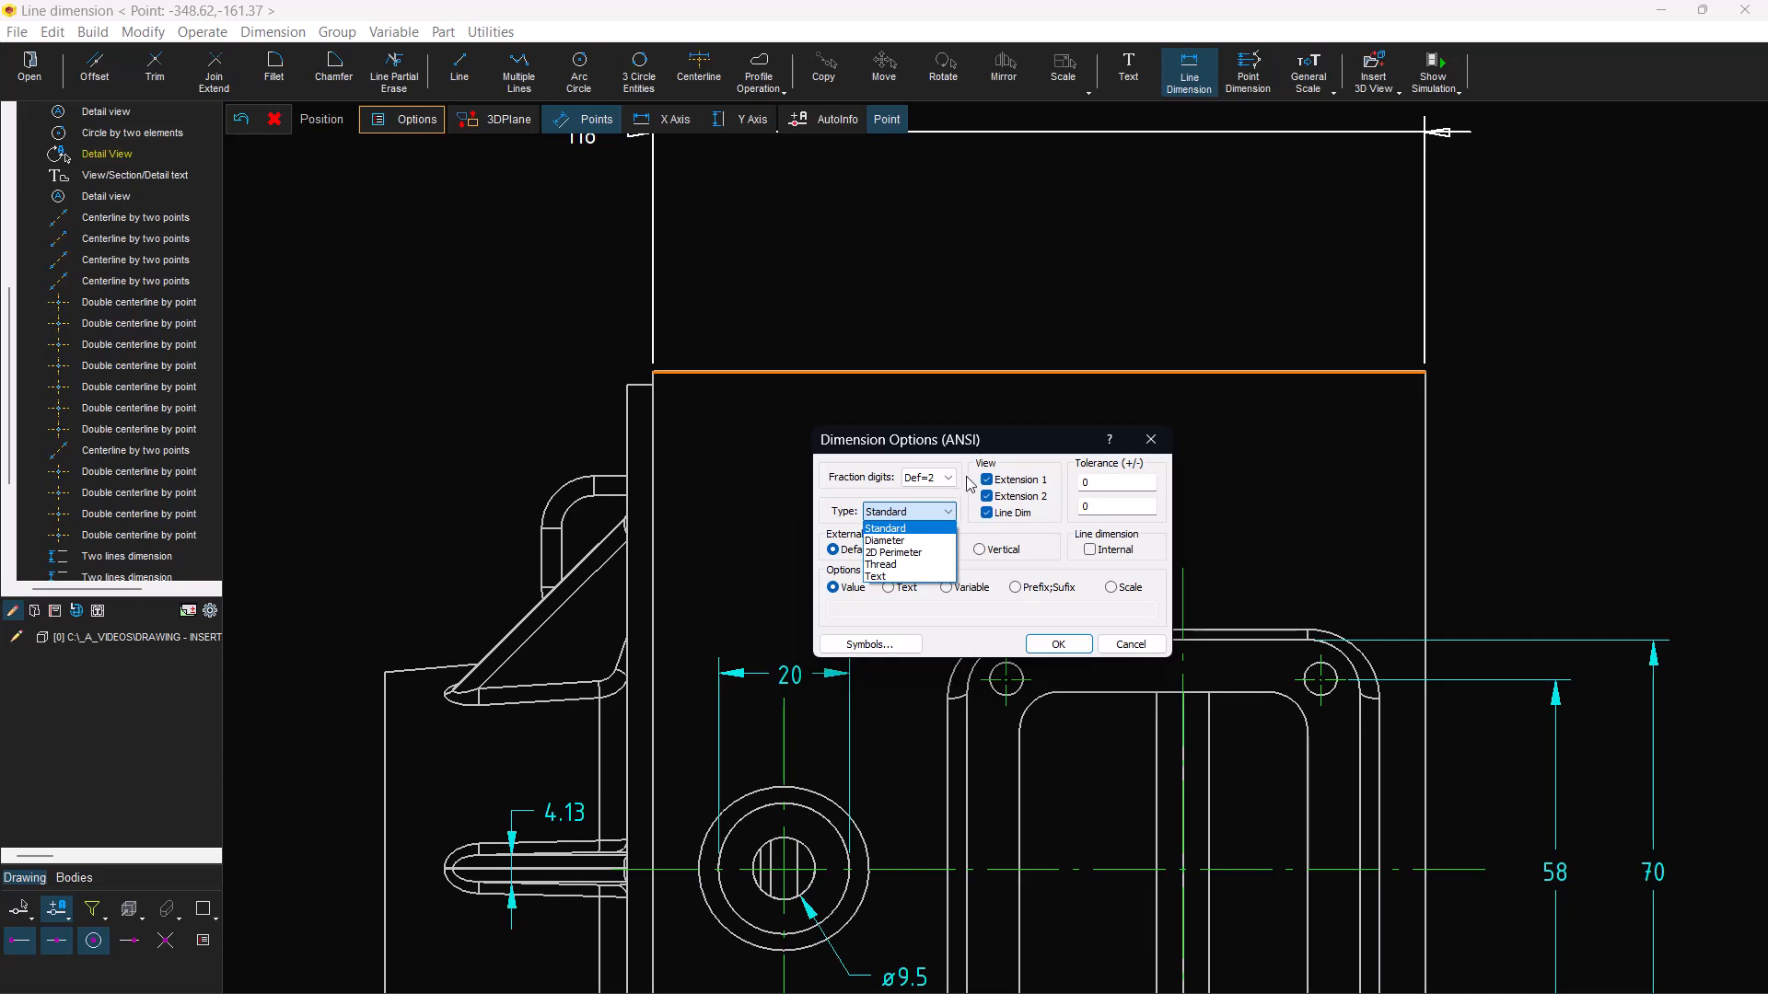
{"action": "left_click", "coordinate": [1008, 443]}
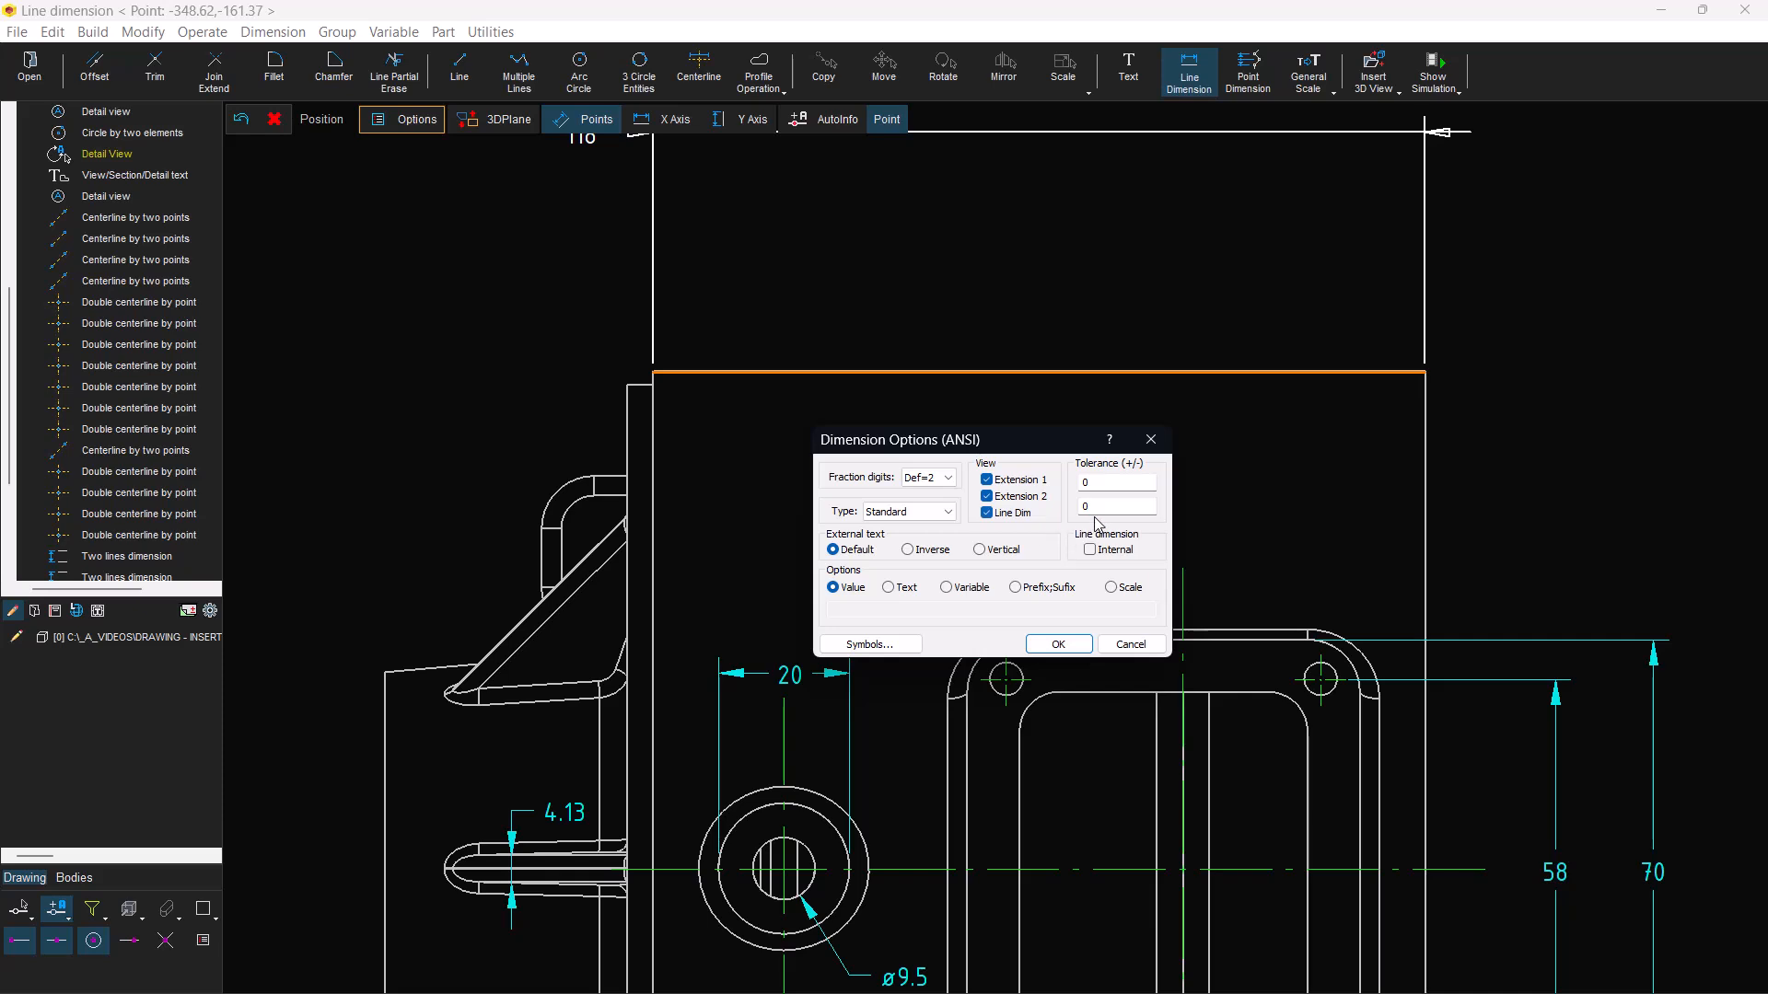
{"action": "left_click", "coordinate": [1100, 481]}
{"action": "type", "text": ".01"}
{"action": "left_click", "coordinate": [1058, 644]}
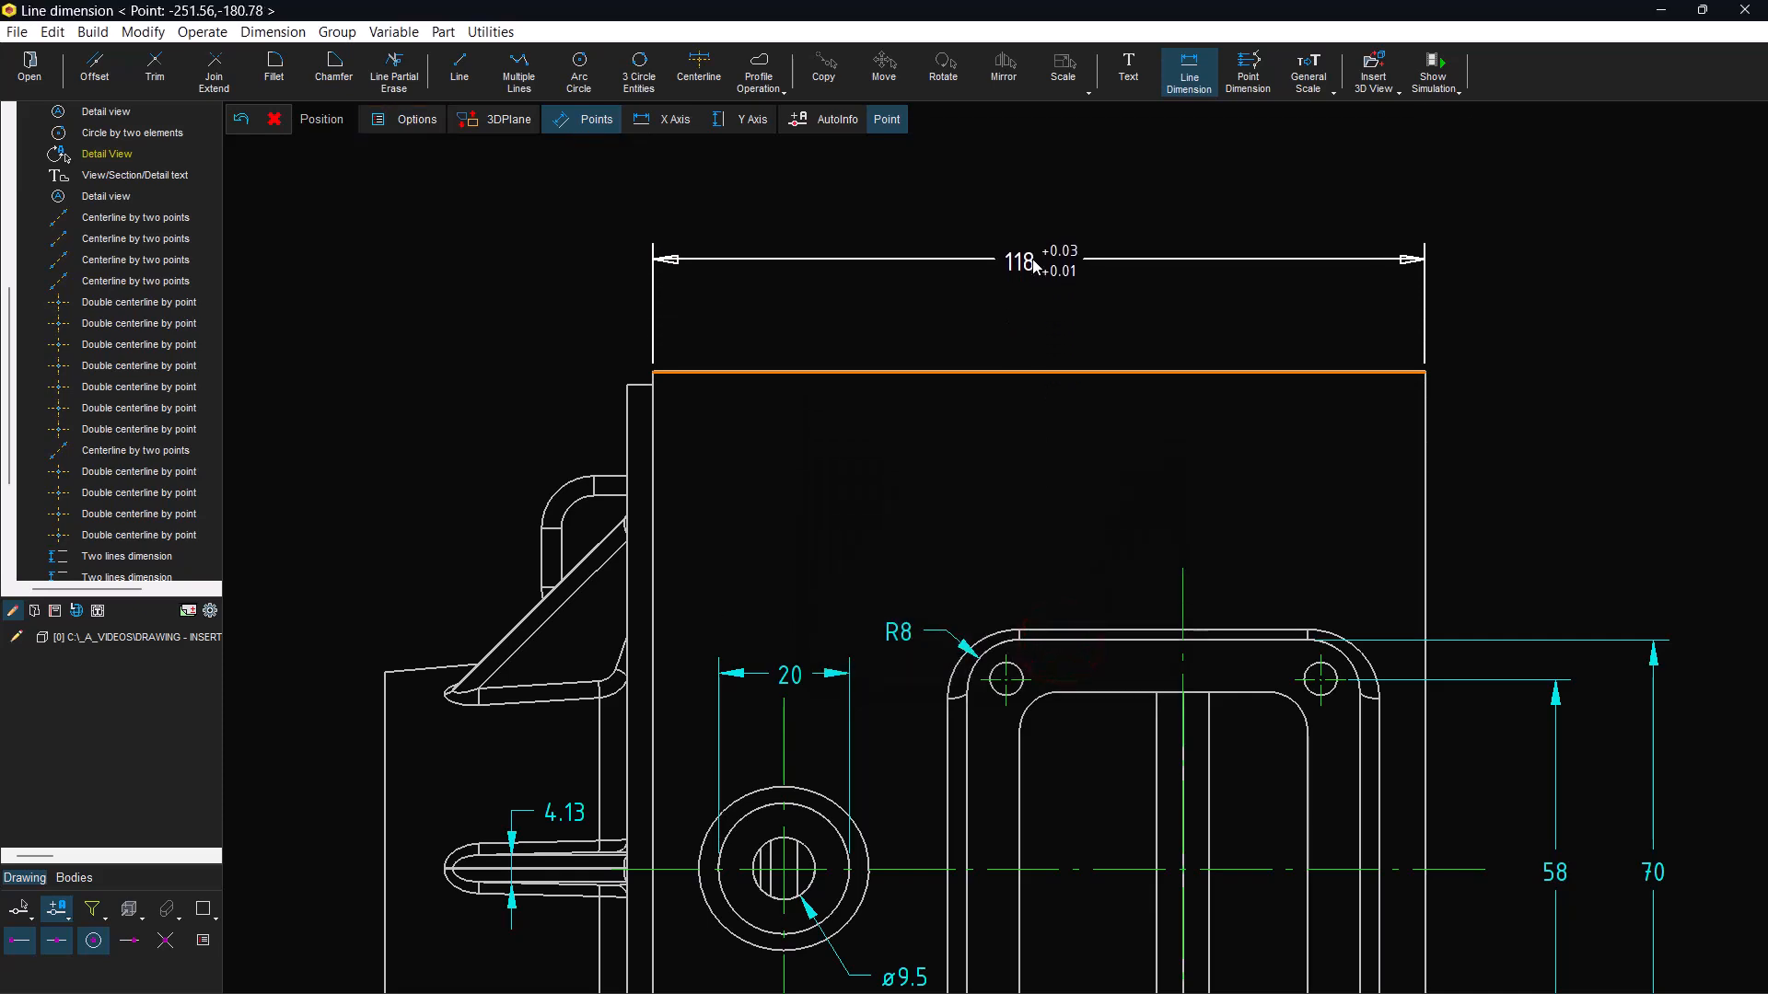
- Replace the upper-edge dimension's value with the custom text "Text" in the dimension options
{"action": "left_click", "coordinate": [425, 129]}
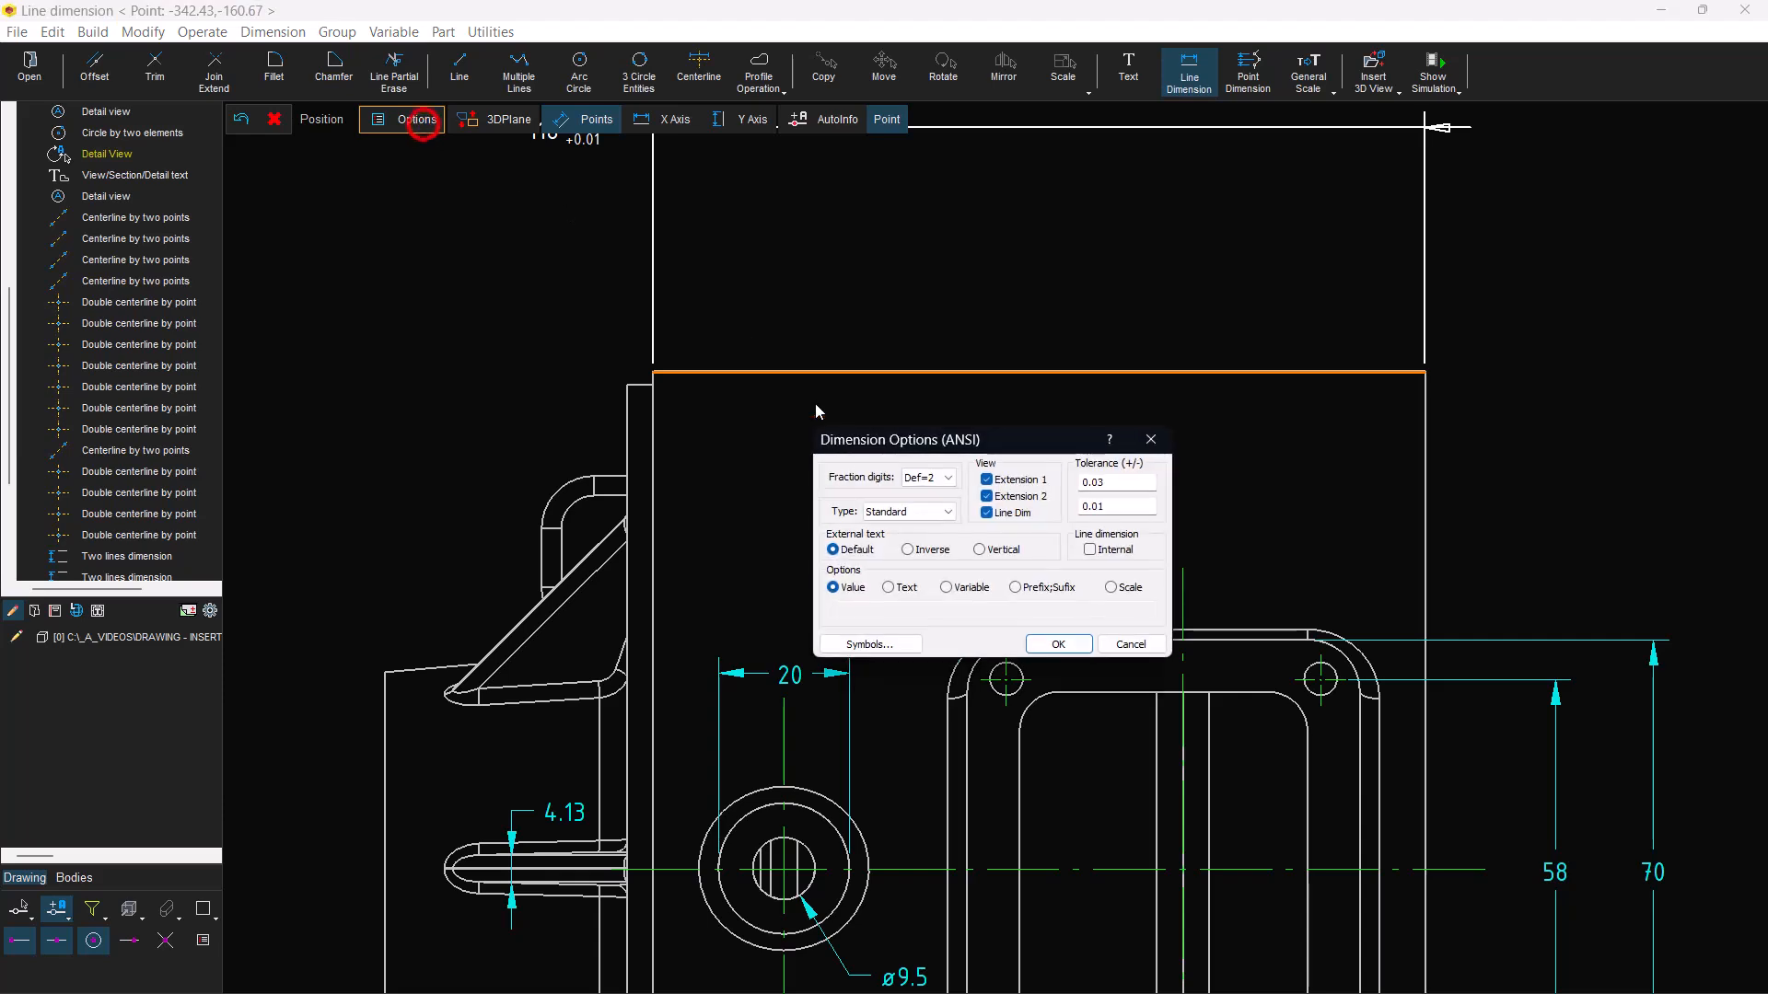
{"action": "left_click", "coordinate": [898, 588]}
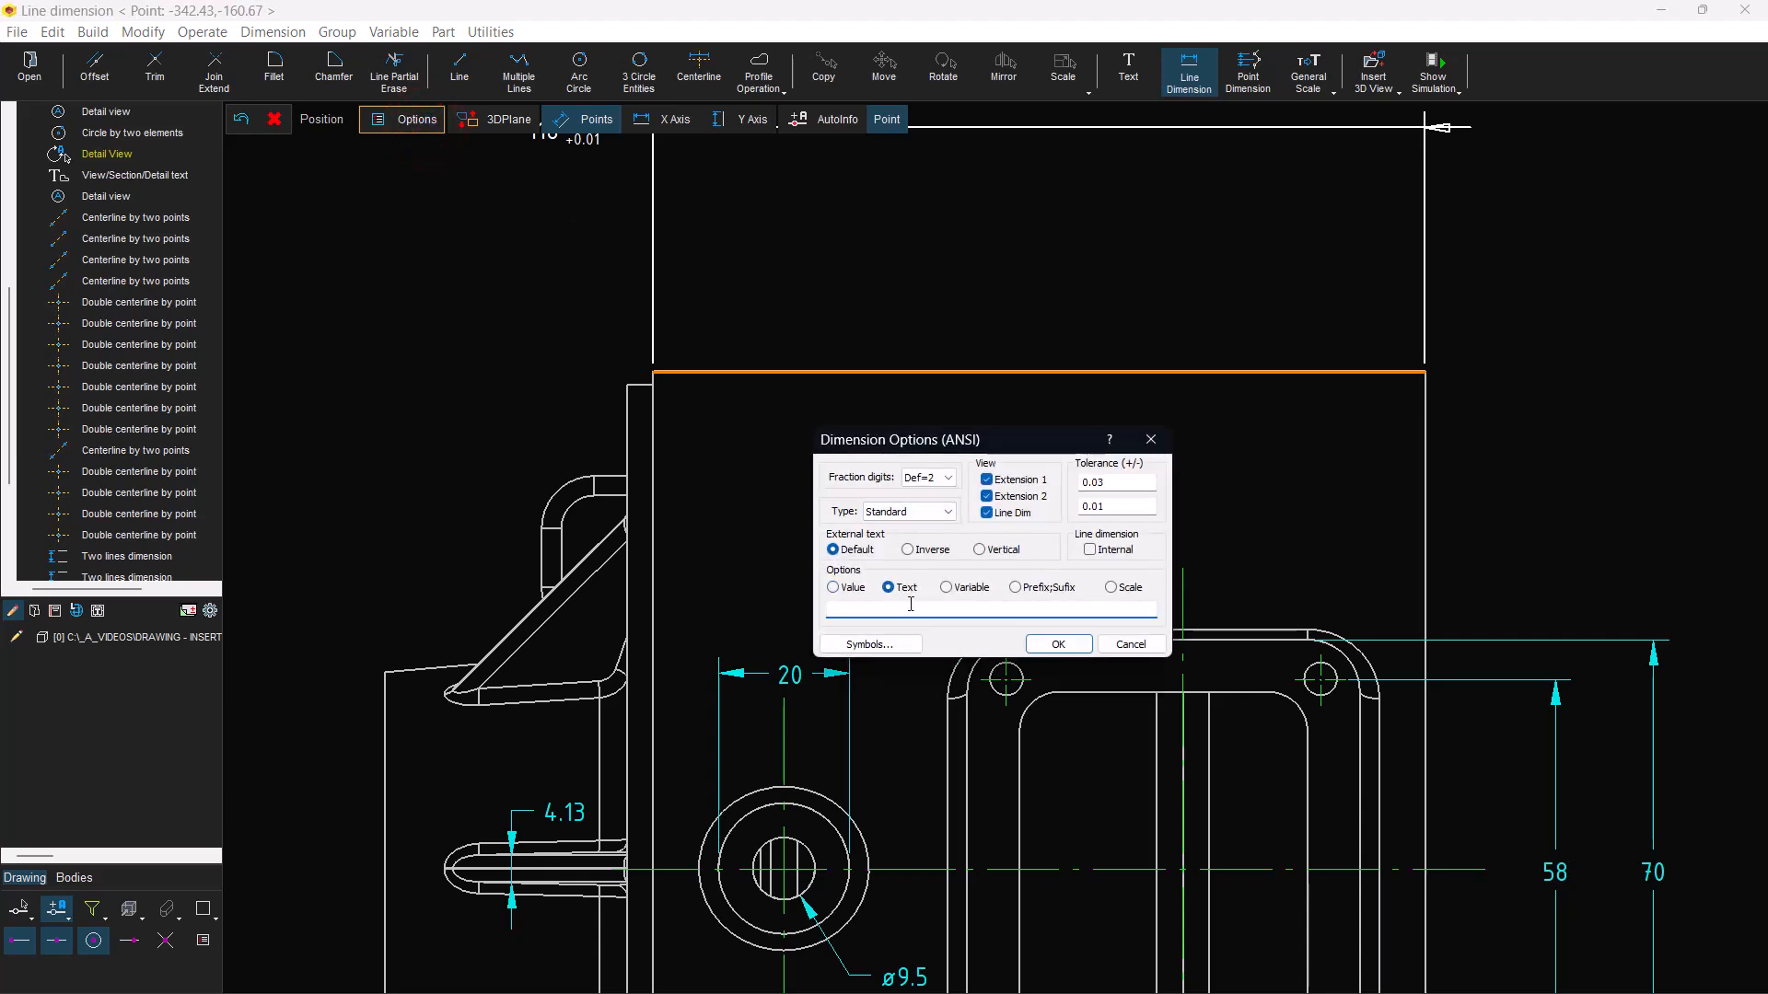
{"action": "type", "text": "Text"}
{"action": "left_click", "coordinate": [1058, 644]}
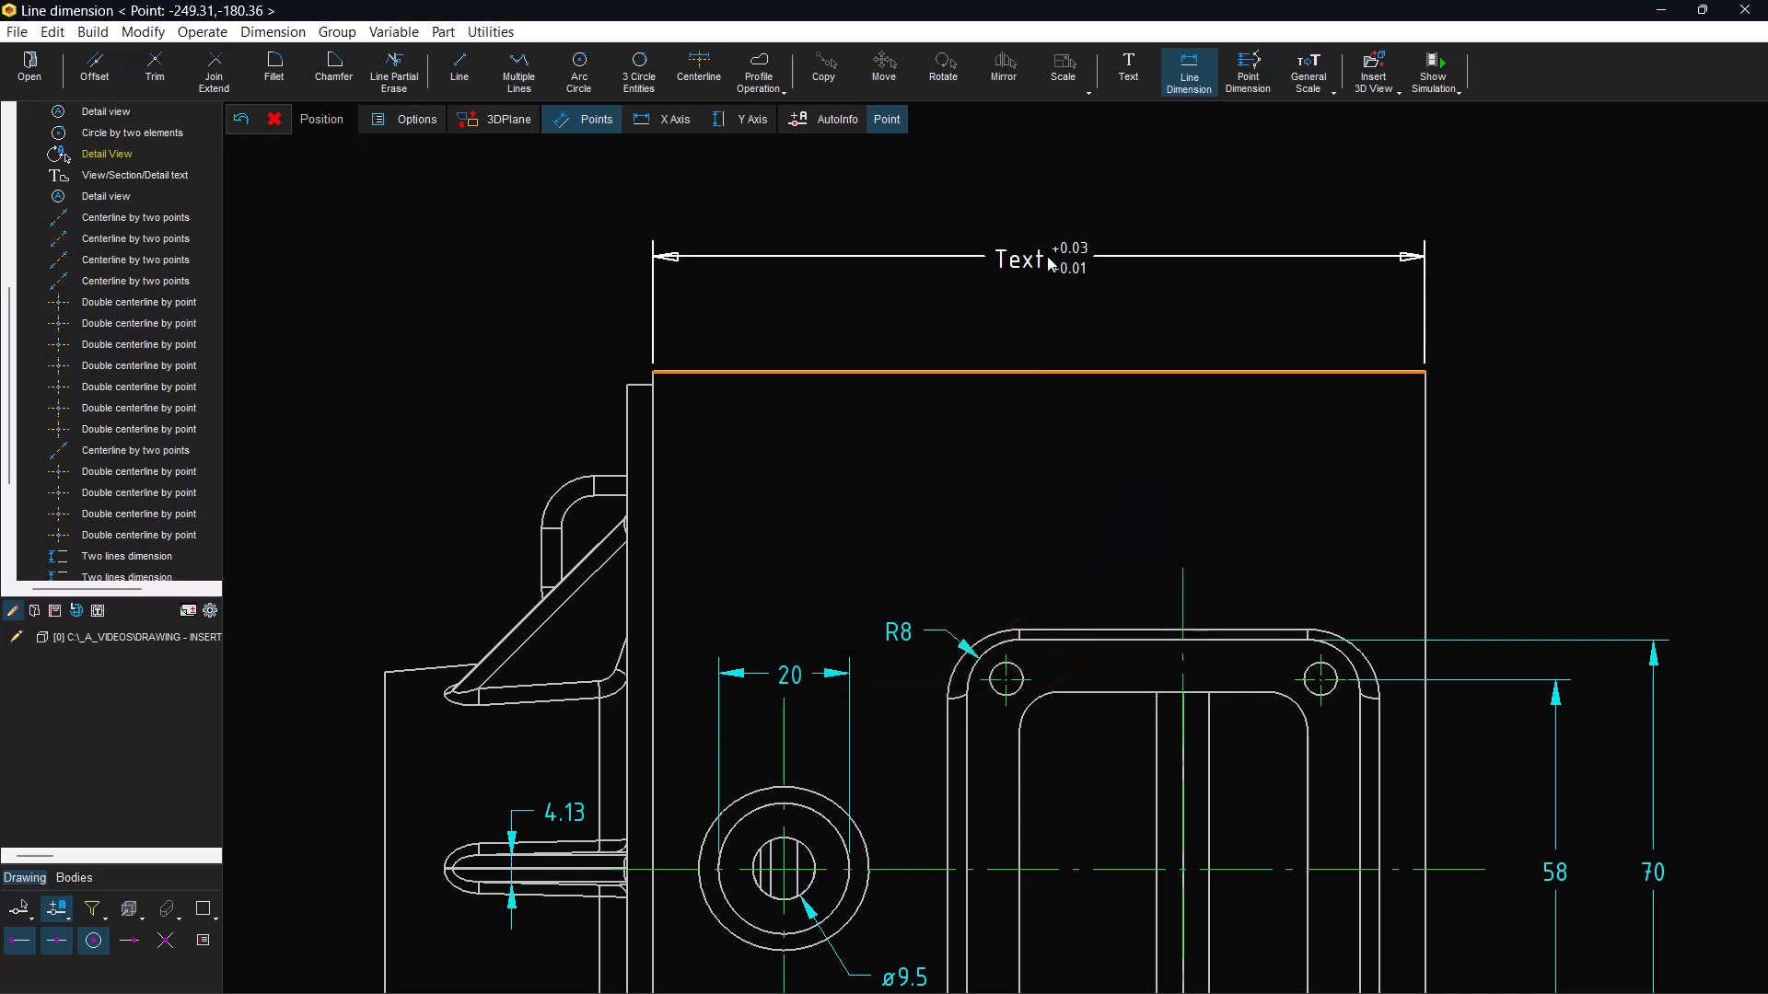
- Clear both tolerance values of the upper-edge dimension in the dimension options
{"action": "left_click", "coordinate": [405, 119]}
{"action": "double_click", "coordinate": [1113, 480]}
{"action": "key", "text": "Delete"}
{"action": "left_click_drag", "start_coordinate": [1109, 500], "coordinate": [1059, 510]}
{"action": "key", "text": "Delete"}
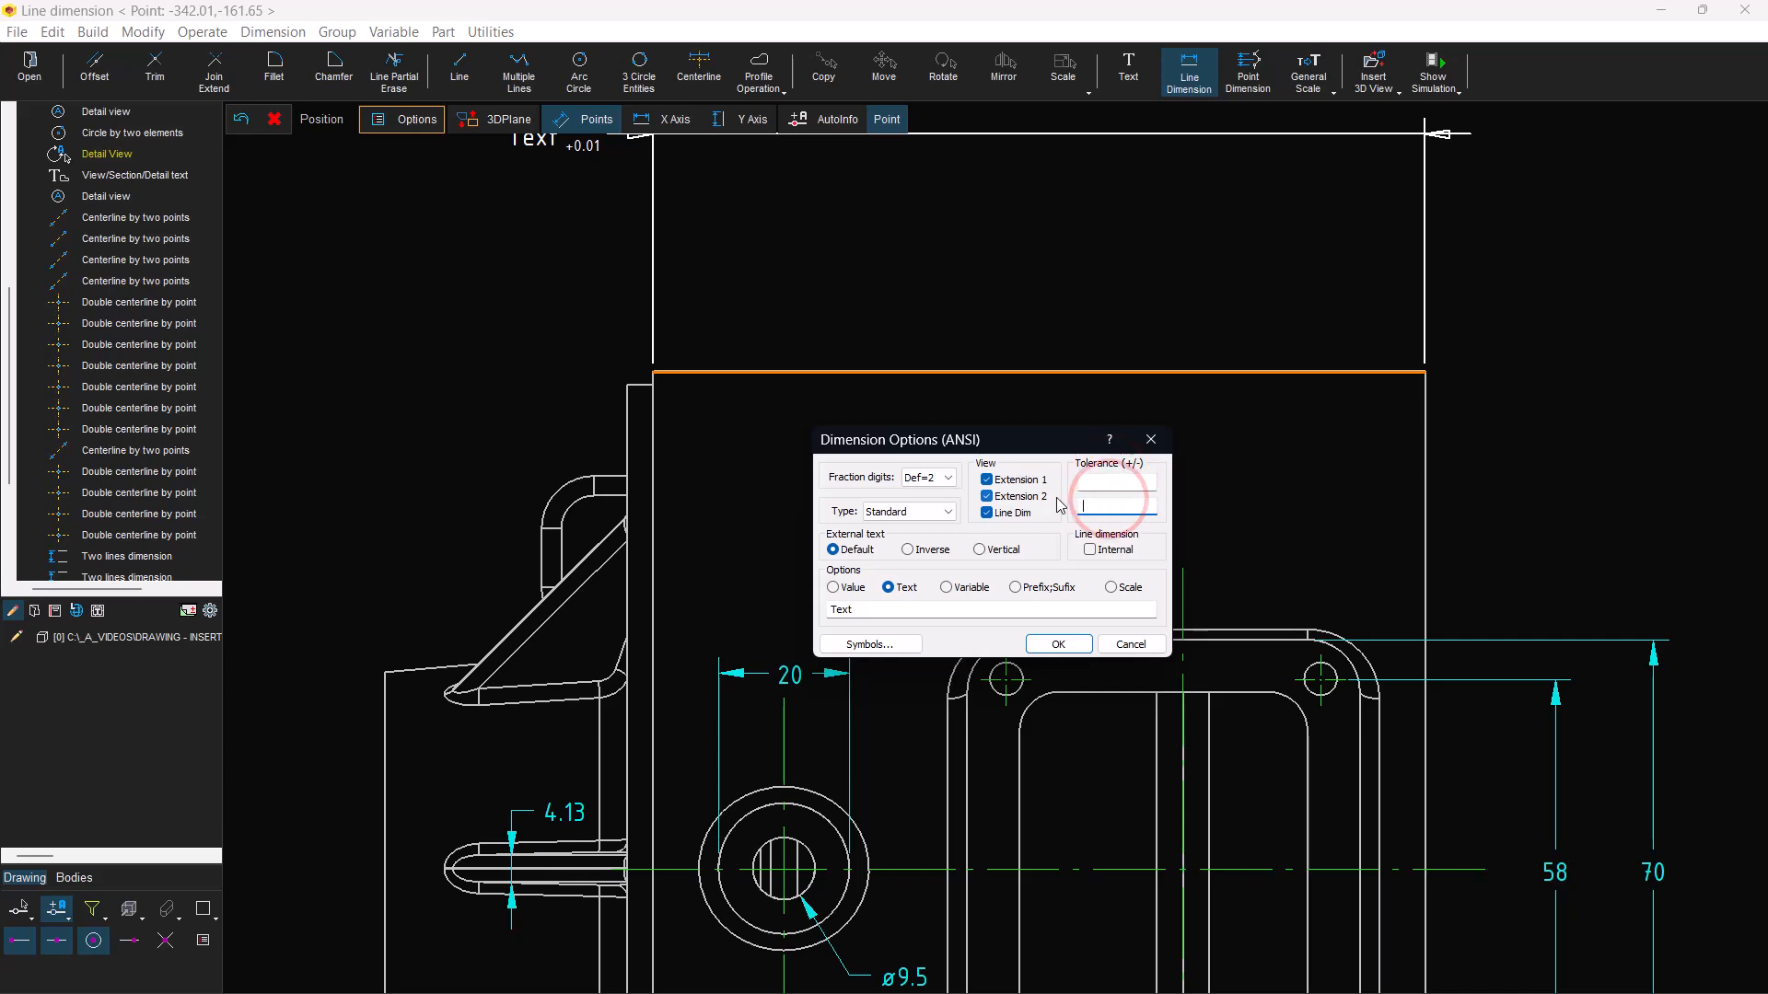
- Apply the prefix and suffix "PRE;SUF" to the upper-edge dimension's value
{"action": "left_click", "coordinate": [1016, 588]}
{"action": "double_click", "coordinate": [891, 612]}
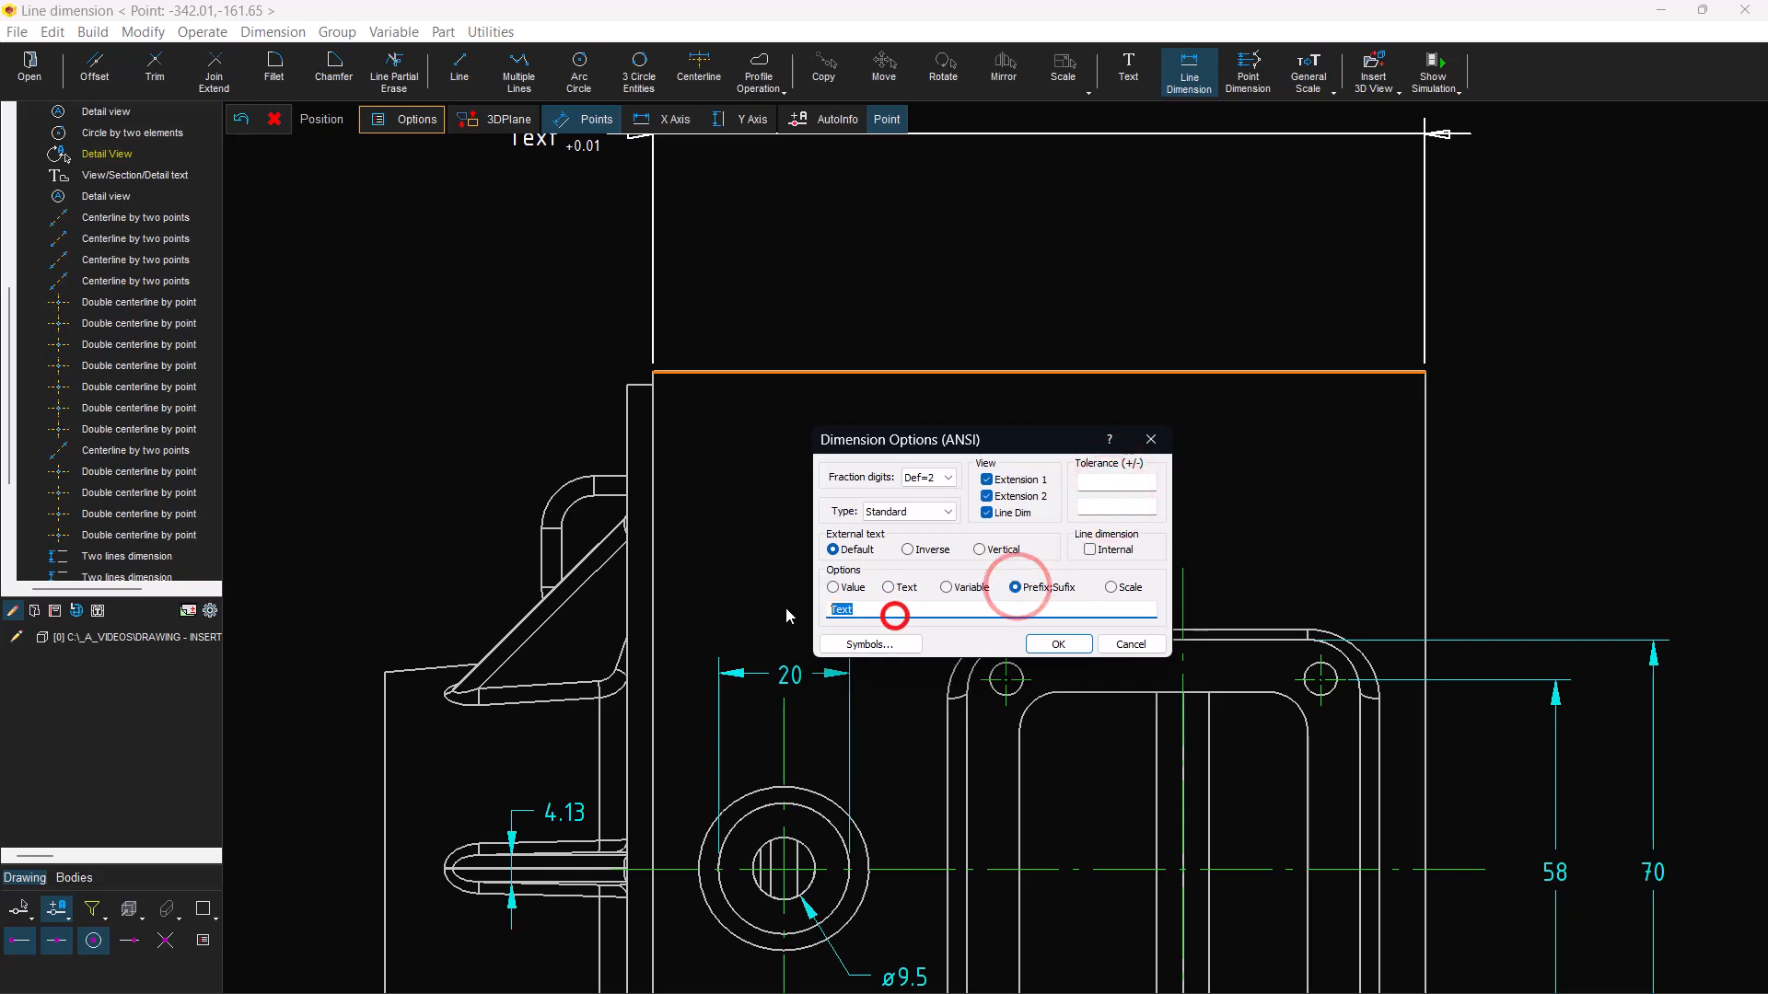
{"action": "type", "text": "PRE;SUF"}
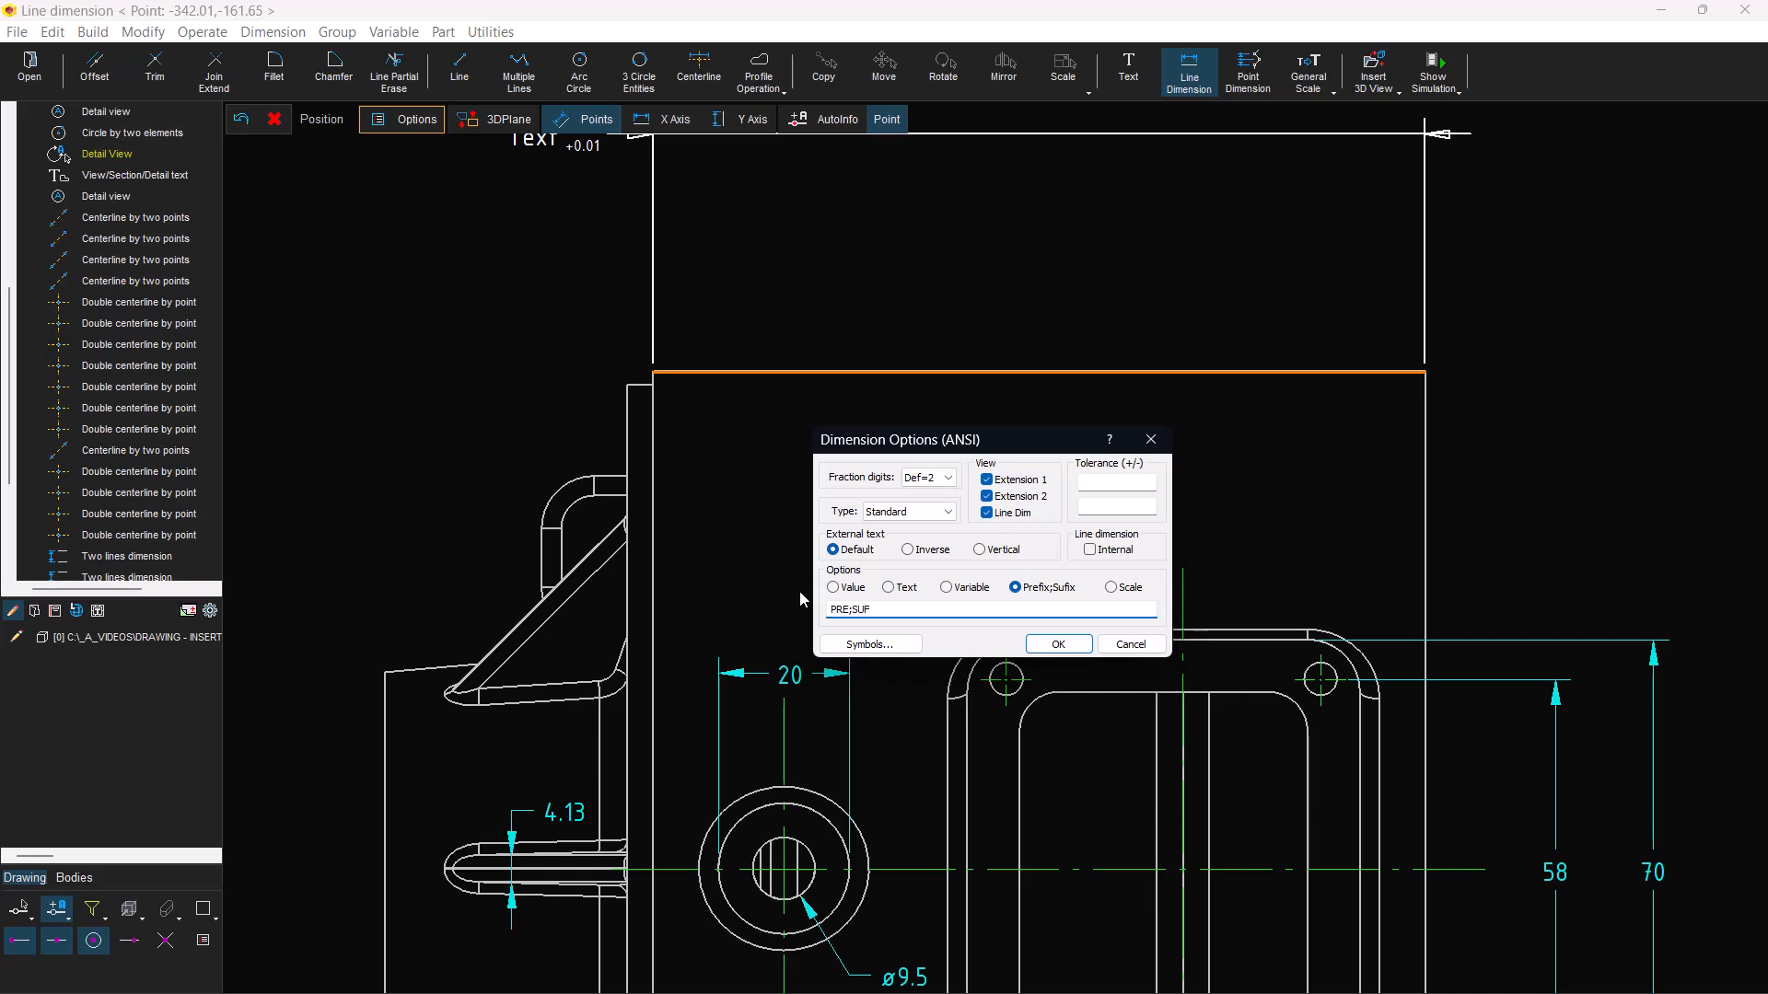
{"action": "left_click", "coordinate": [1039, 645]}
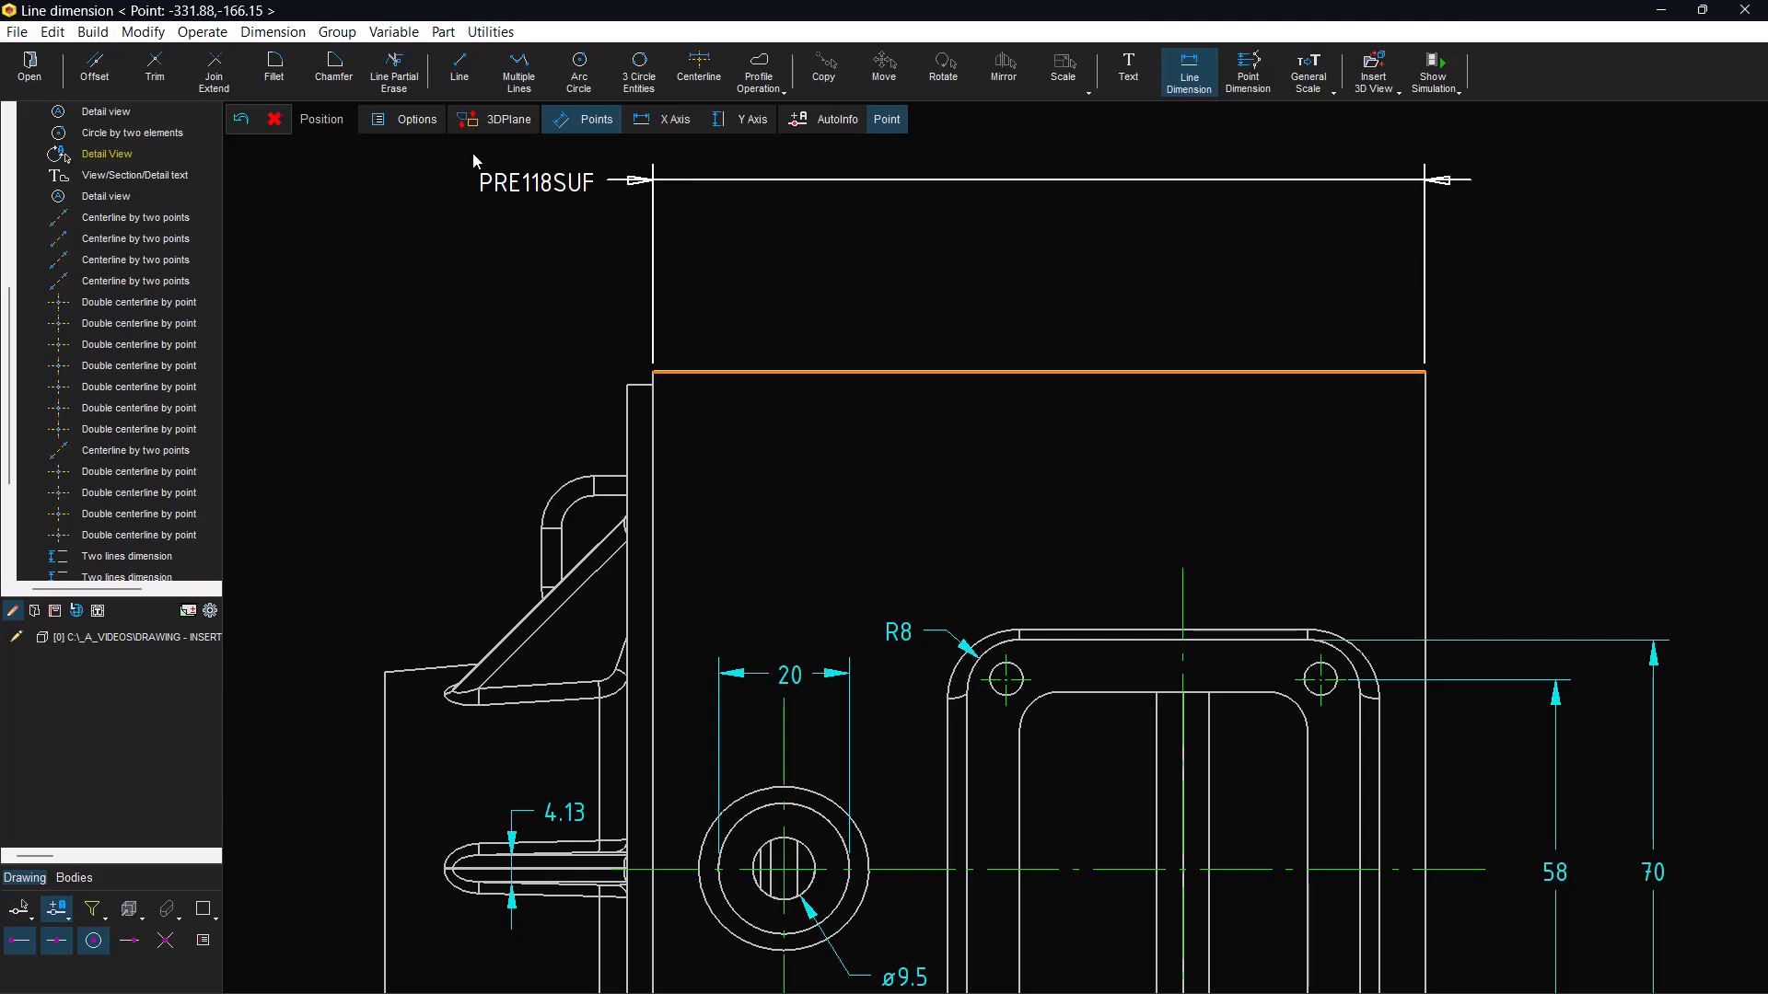
- Replace the upper-edge dimension's value with the two-line custom text "LINE1||LINE2"
{"action": "left_click", "coordinate": [419, 121]}
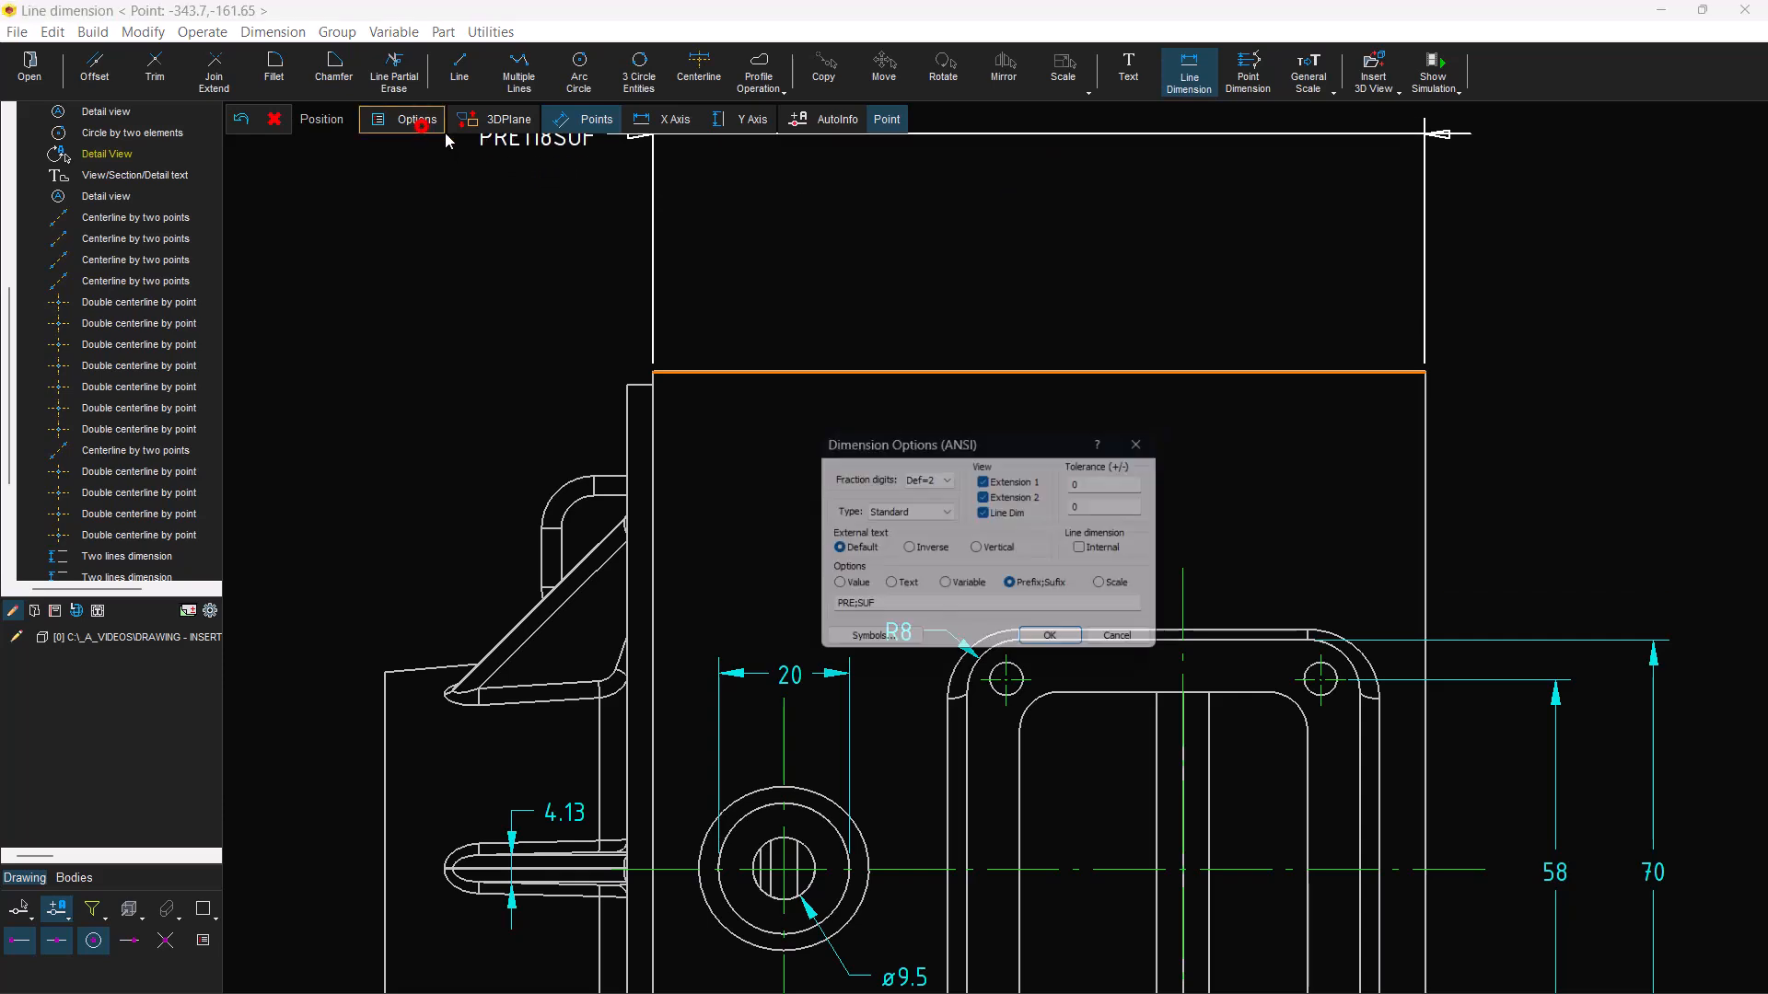
{"action": "left_click", "coordinate": [890, 587]}
{"action": "type", "text": "LINE1|LINE2"}
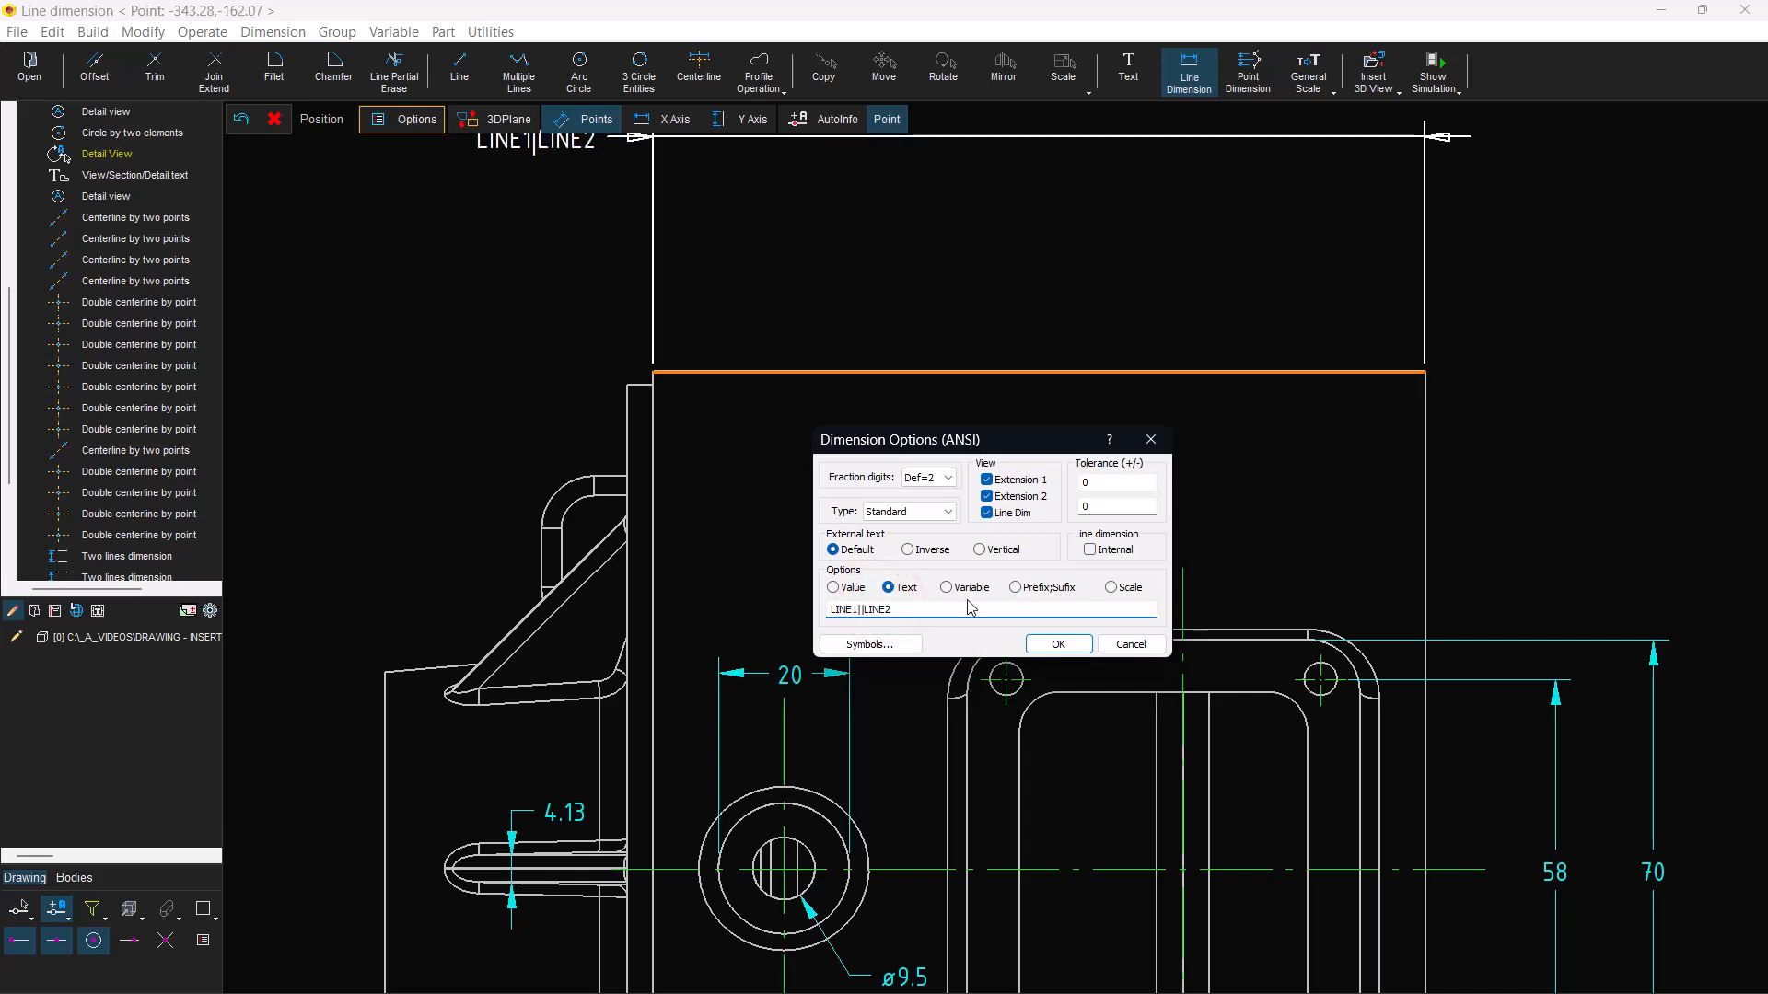
{"action": "left_click", "coordinate": [1064, 645]}
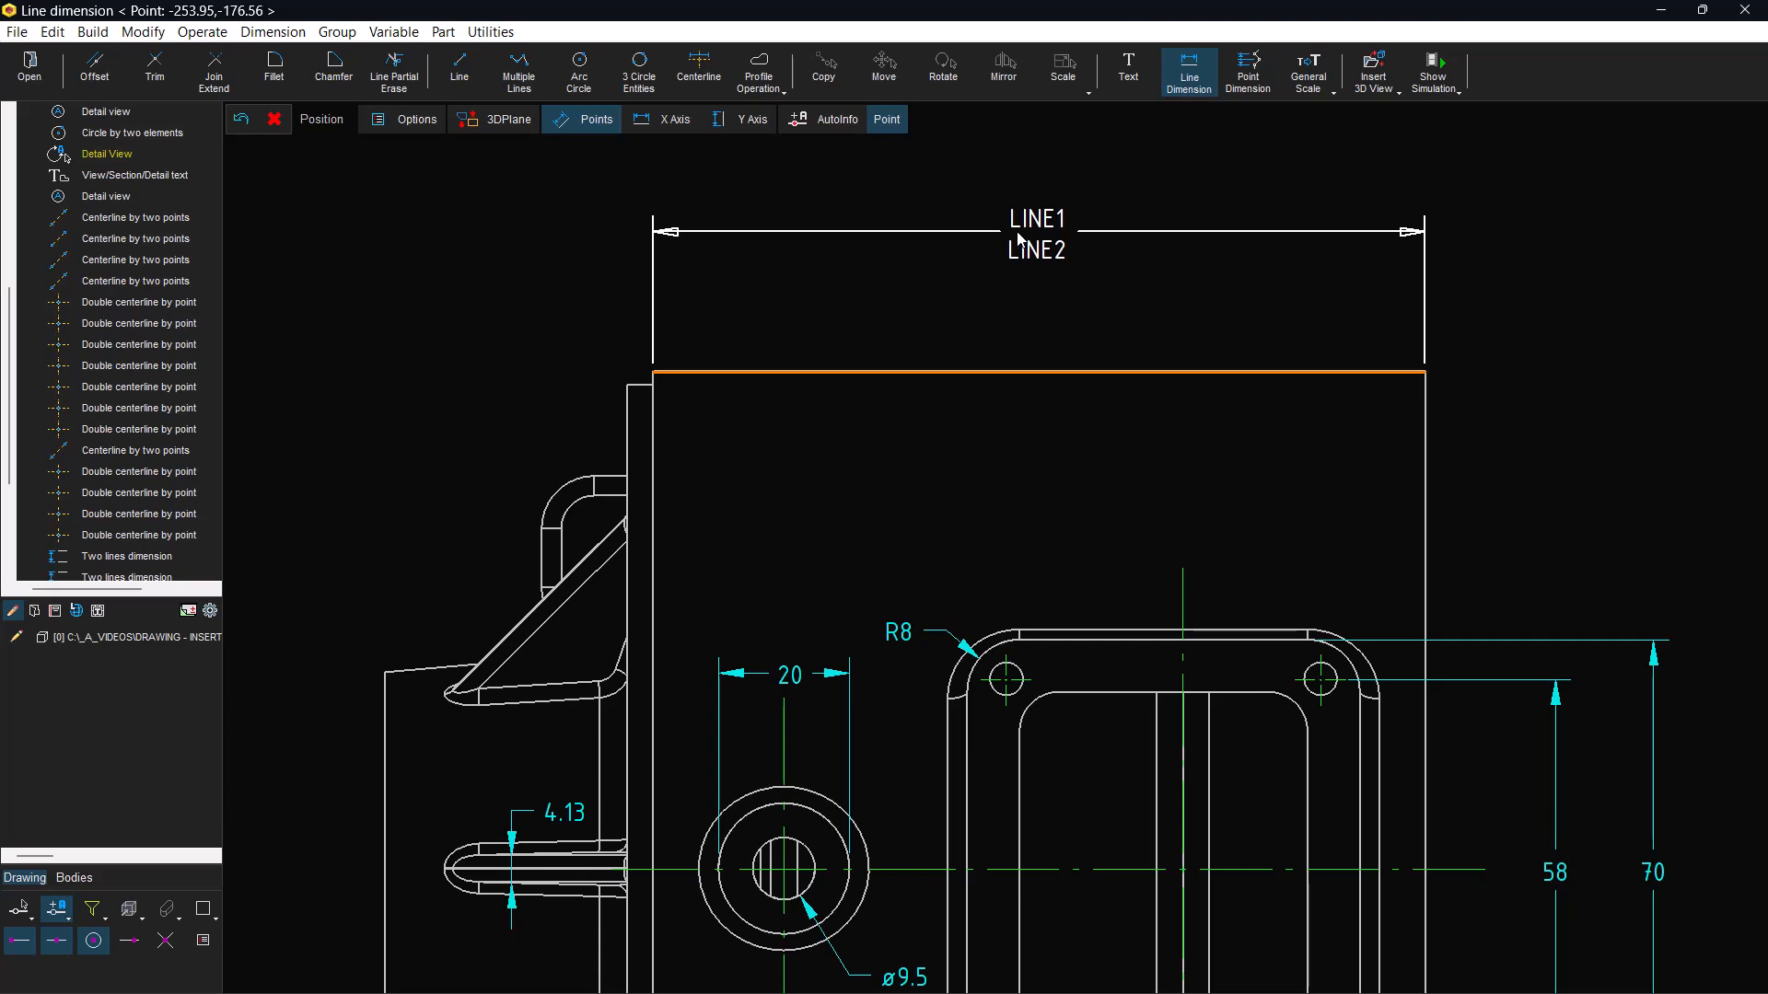
- Clear the custom text to restore the measured value, and place the dimension above the main body's upper edge
{"action": "left_click", "coordinate": [402, 118]}
{"action": "left_click", "coordinate": [843, 592]}
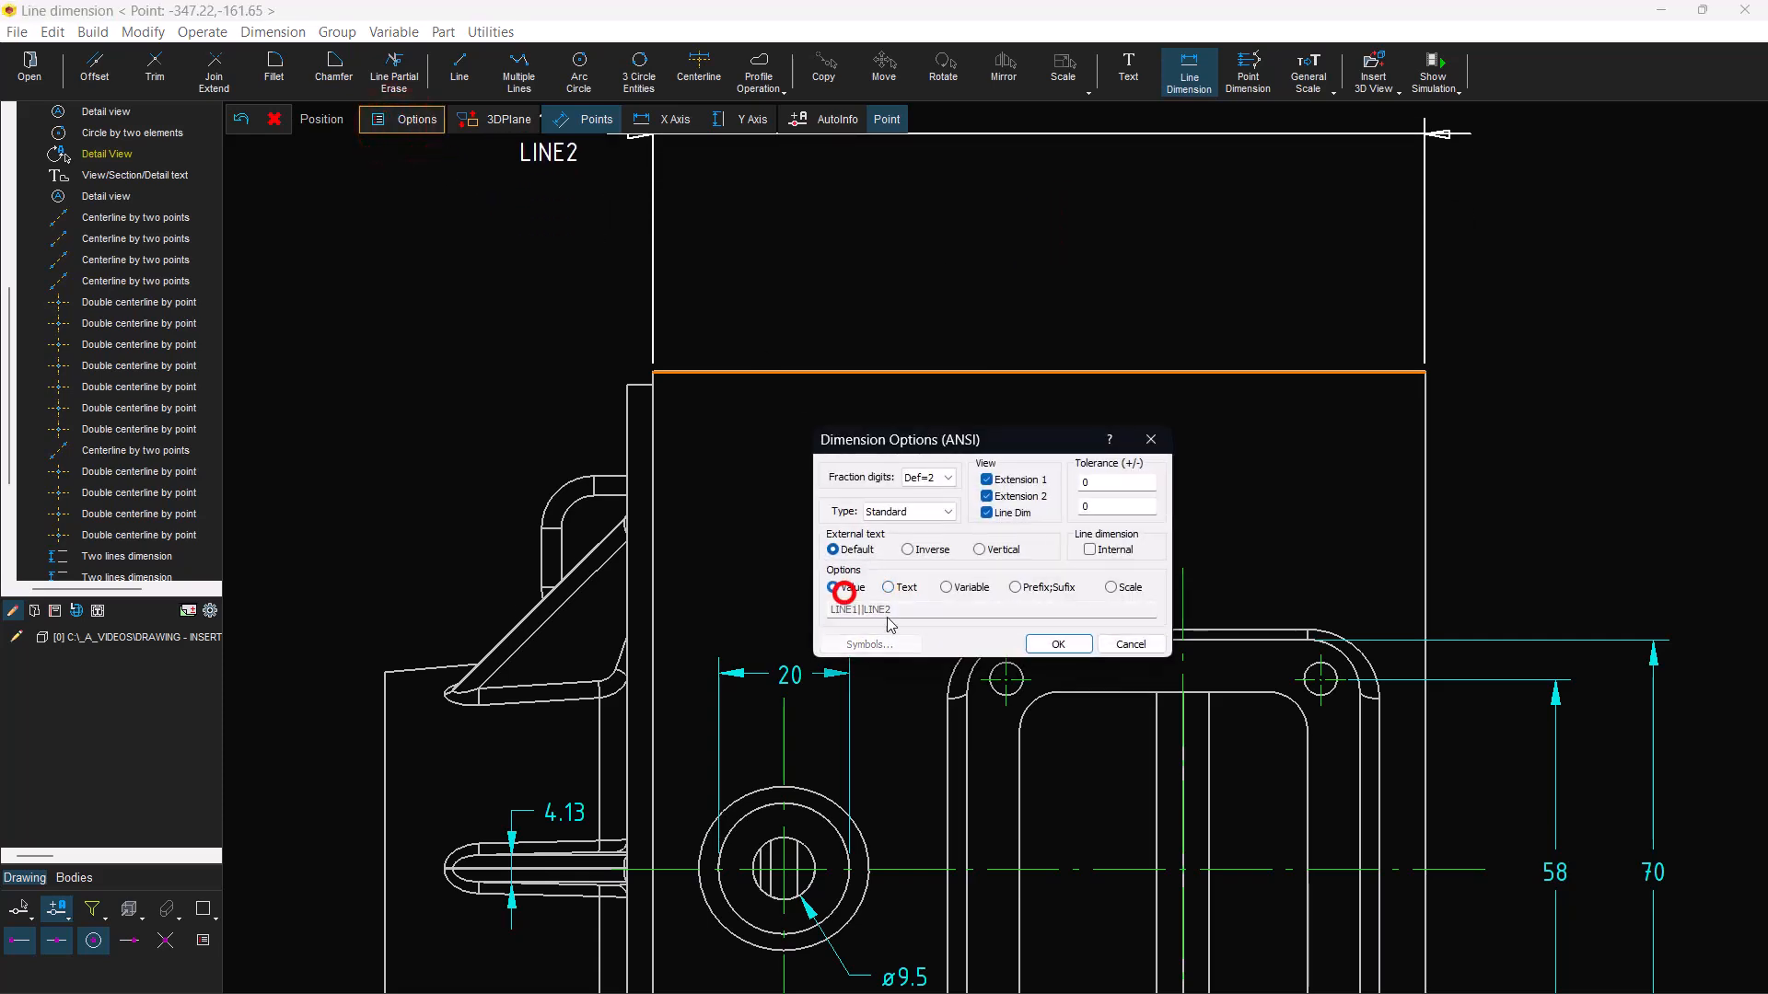
{"action": "left_click", "coordinate": [888, 587]}
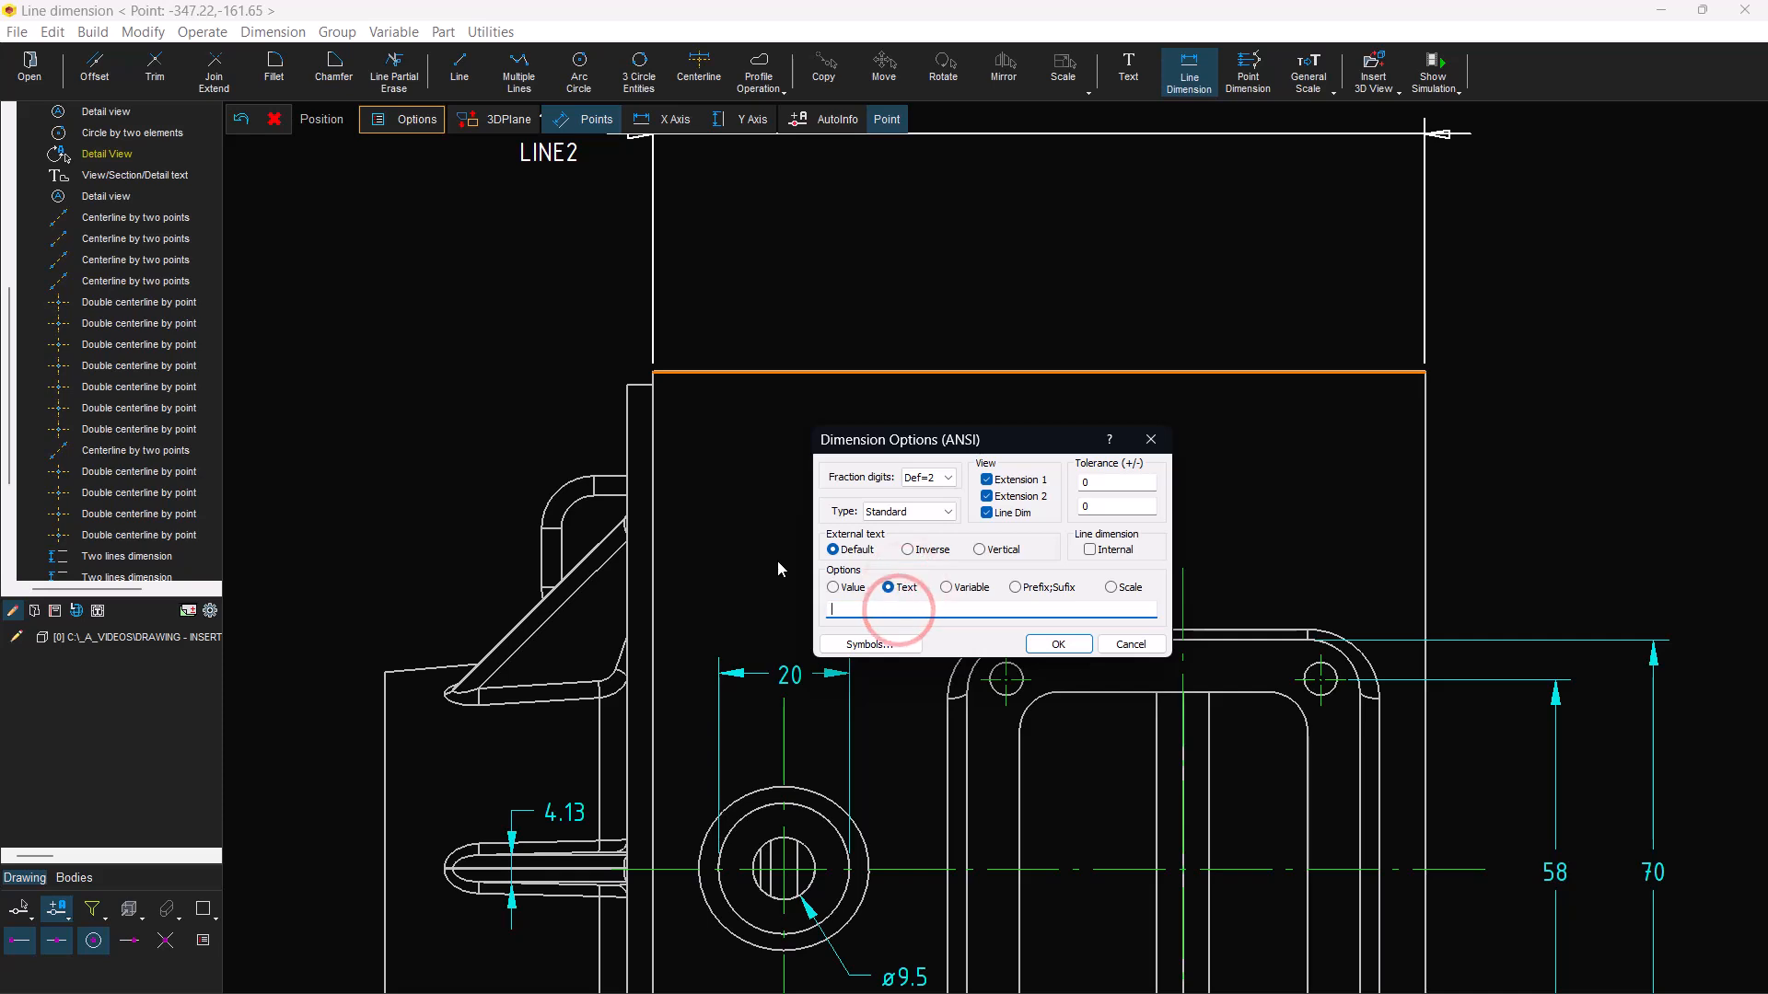
{"action": "left_click", "coordinate": [1049, 649]}
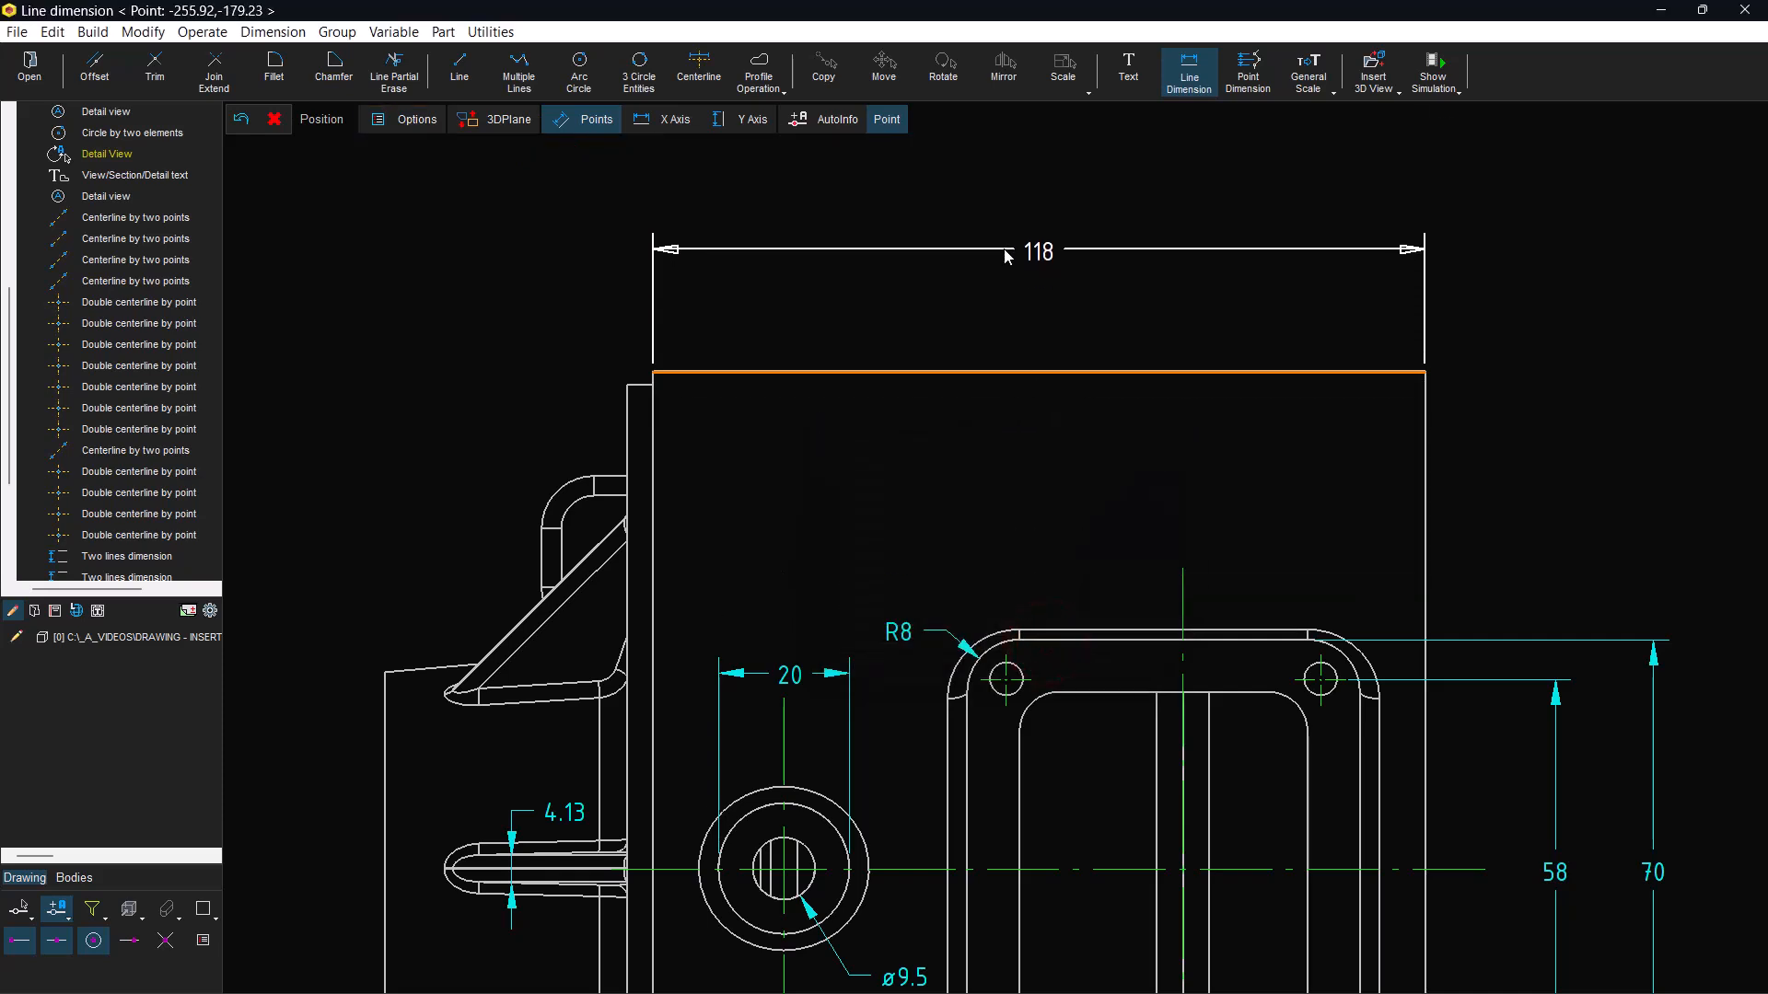
{"action": "left_click", "coordinate": [1004, 252]}
- Set the drawing's default dimension format to indicate decimal fractions with a comma (X,XX)
{"action": "middle_click_drag", "start_coordinate": [1003, 722], "coordinate": [979, 600]}
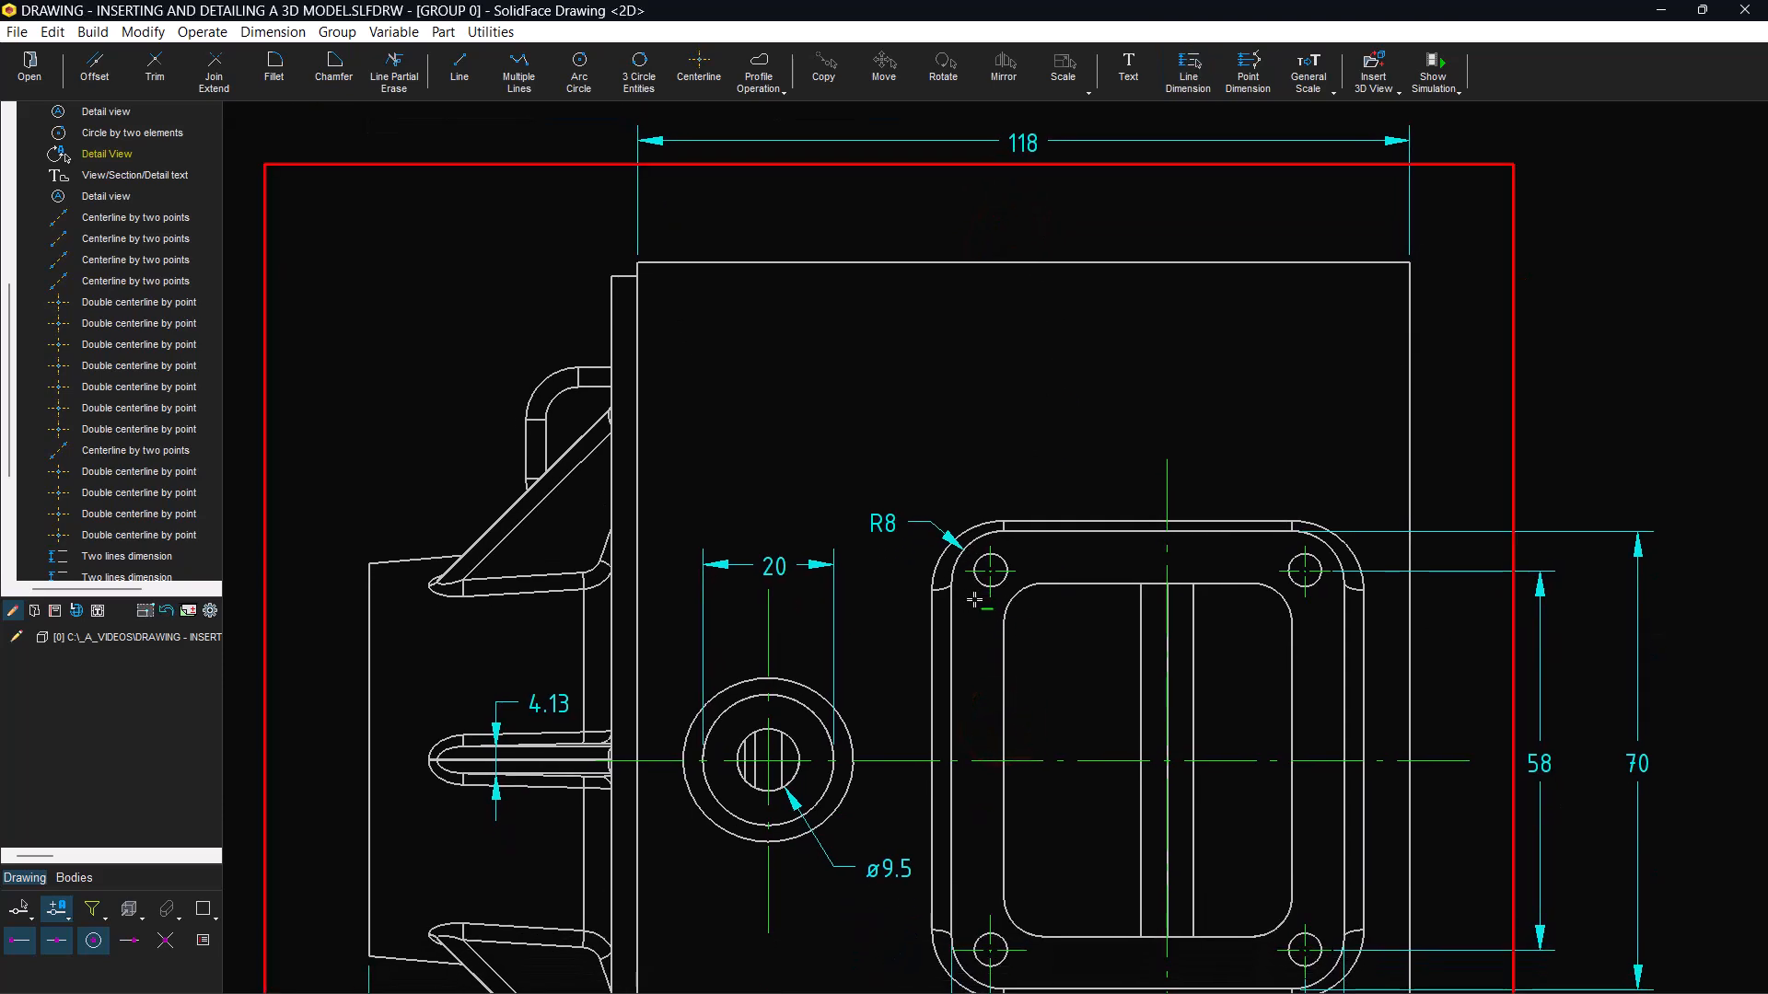
{"action": "left_click", "coordinate": [211, 612]}
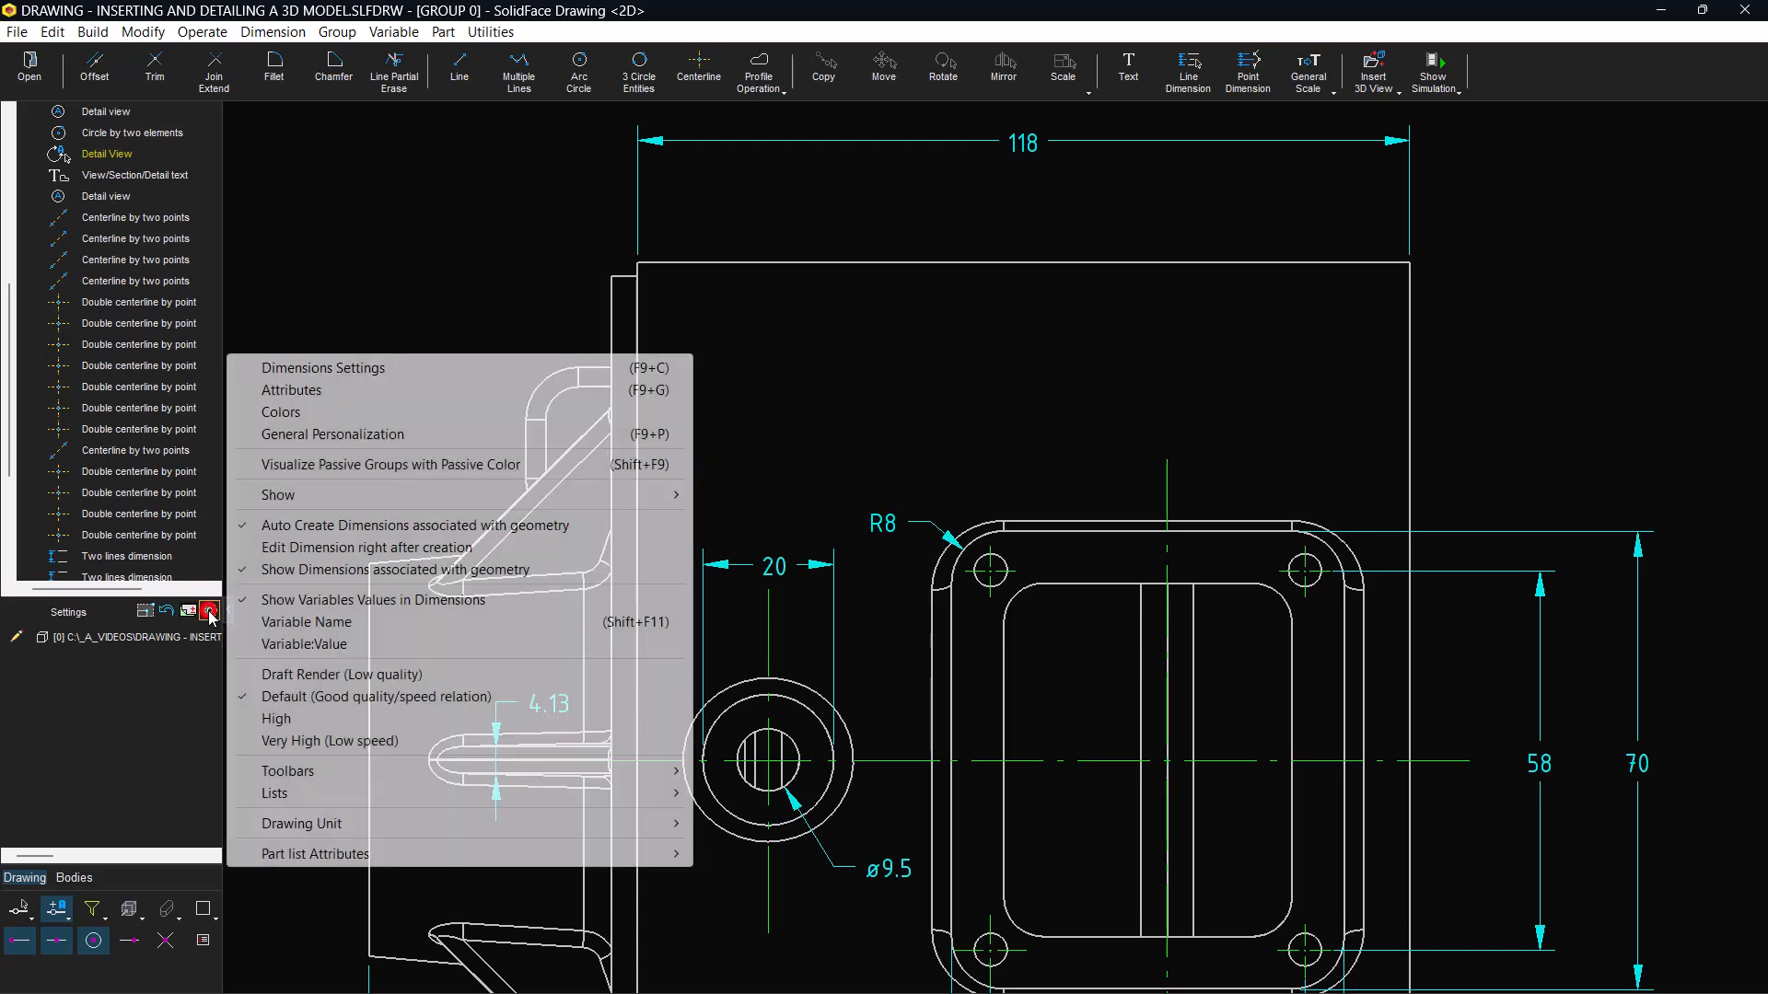
{"action": "left_click", "coordinate": [375, 367]}
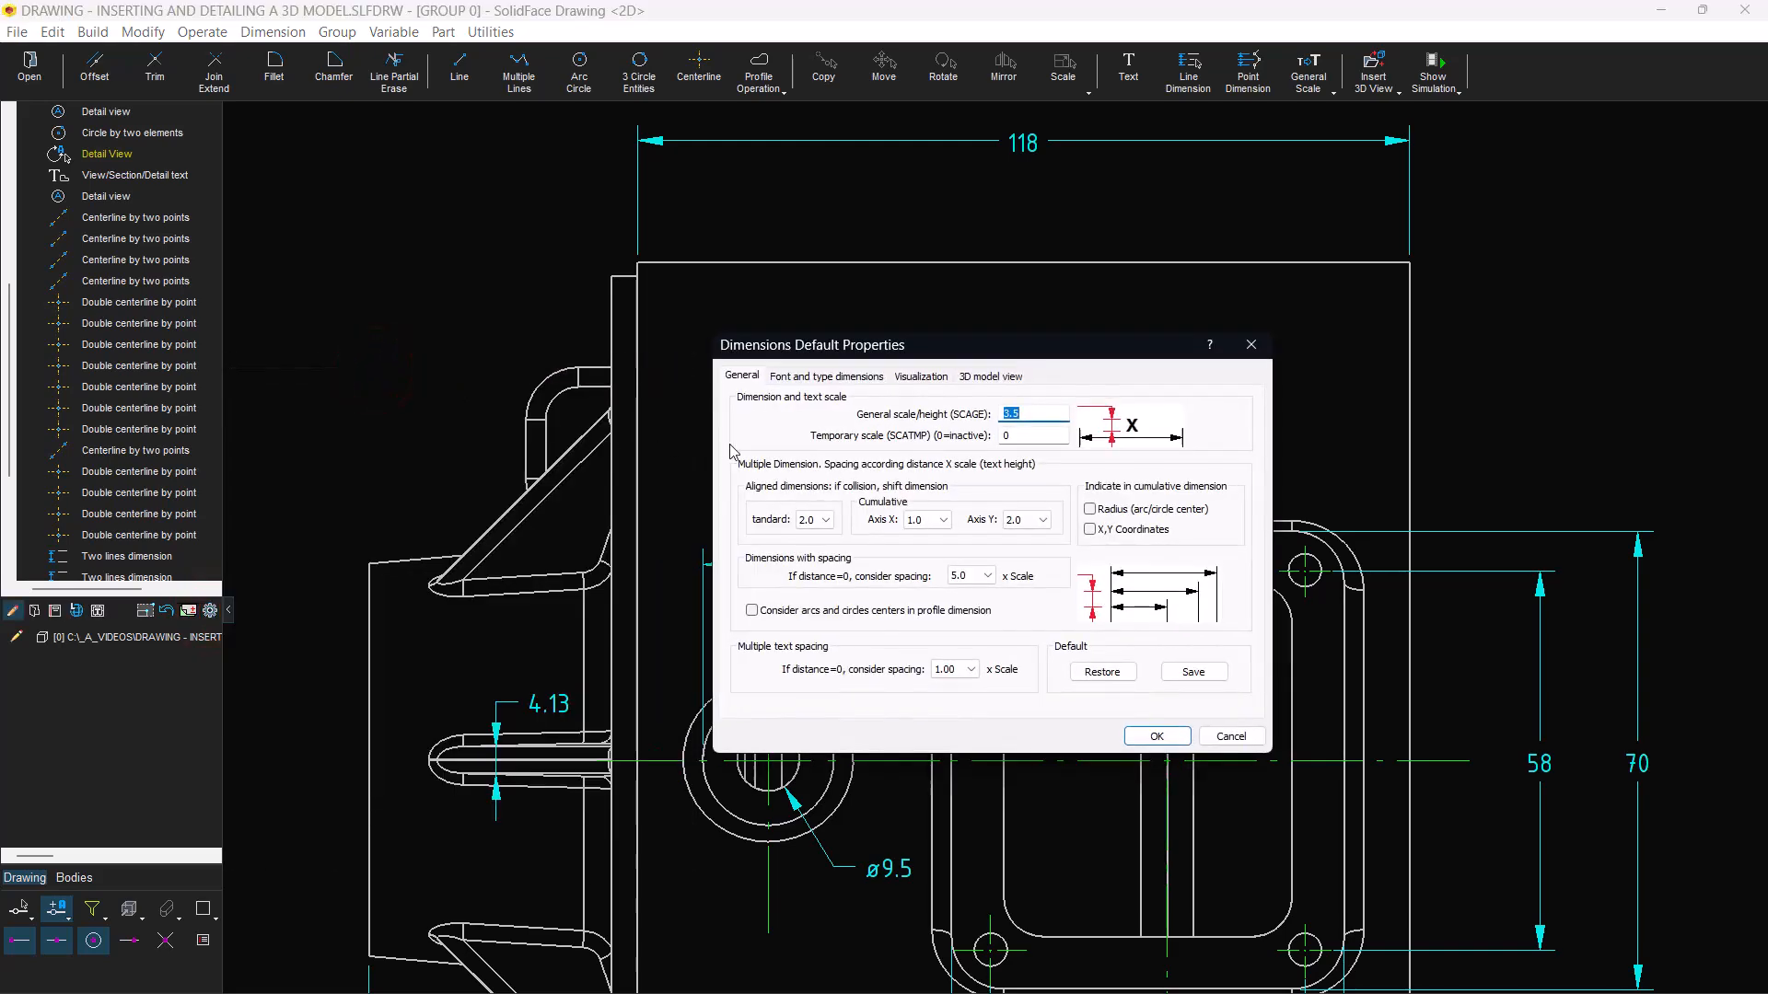
{"action": "left_click", "coordinate": [835, 377]}
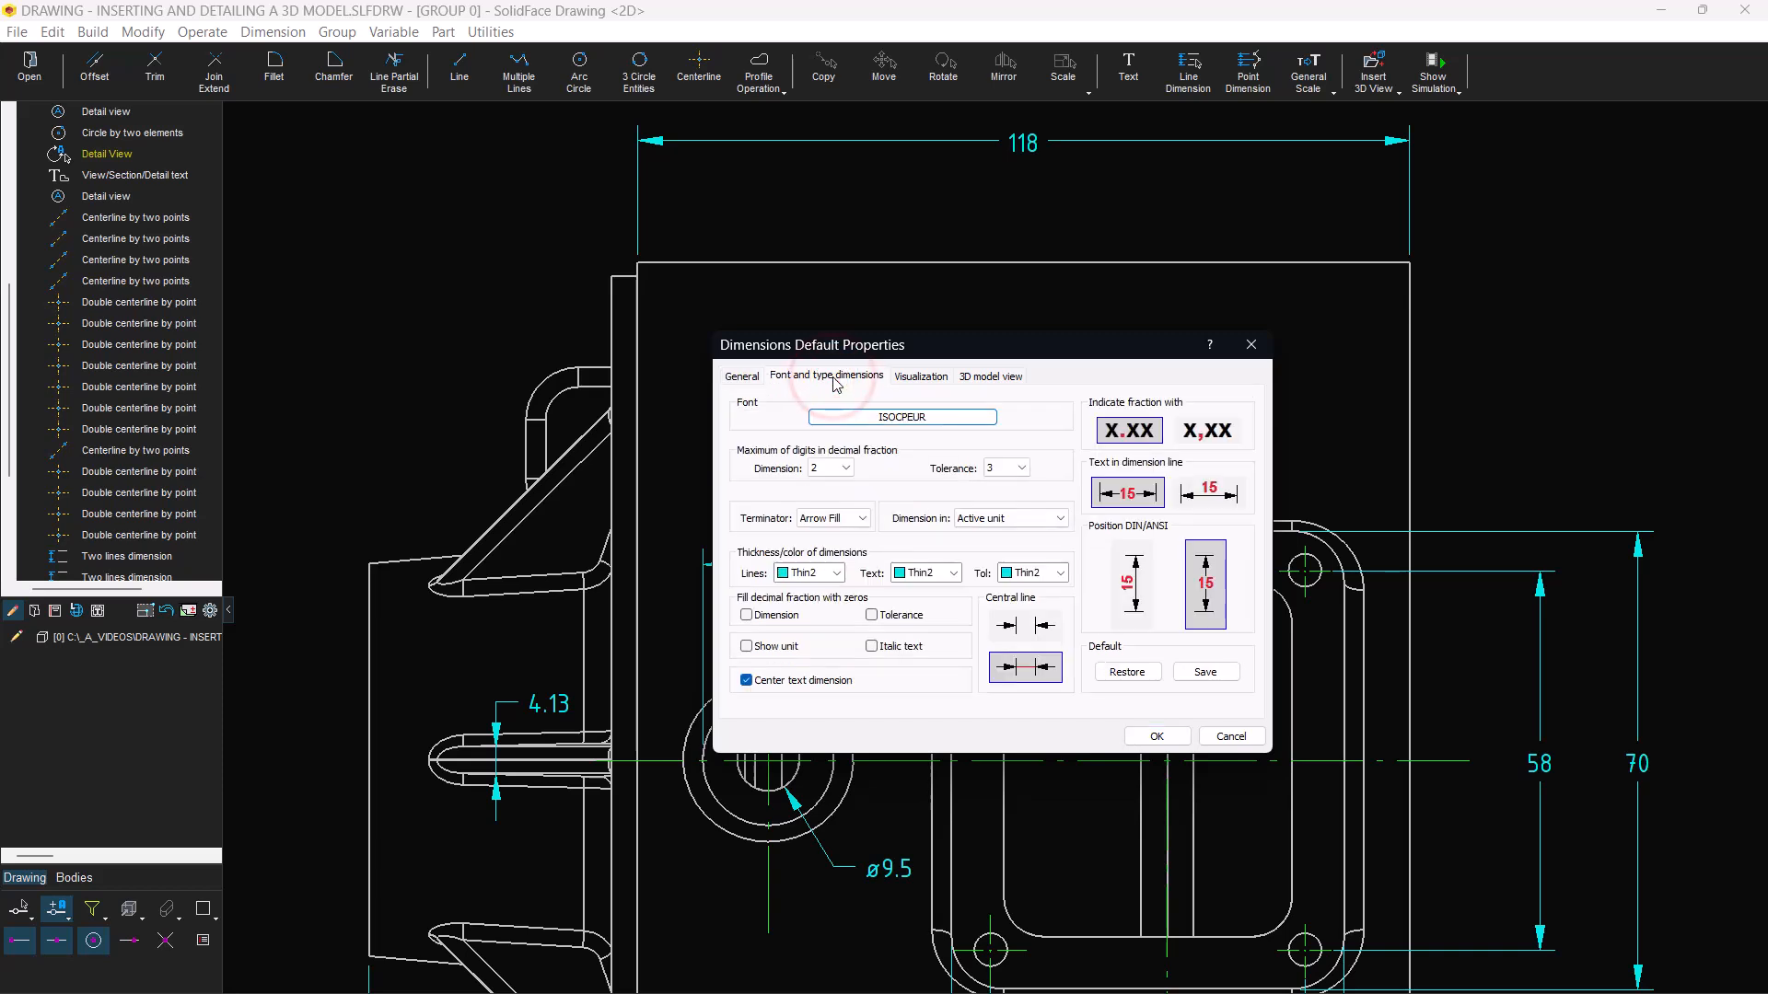
{"action": "left_click", "coordinate": [1212, 433]}
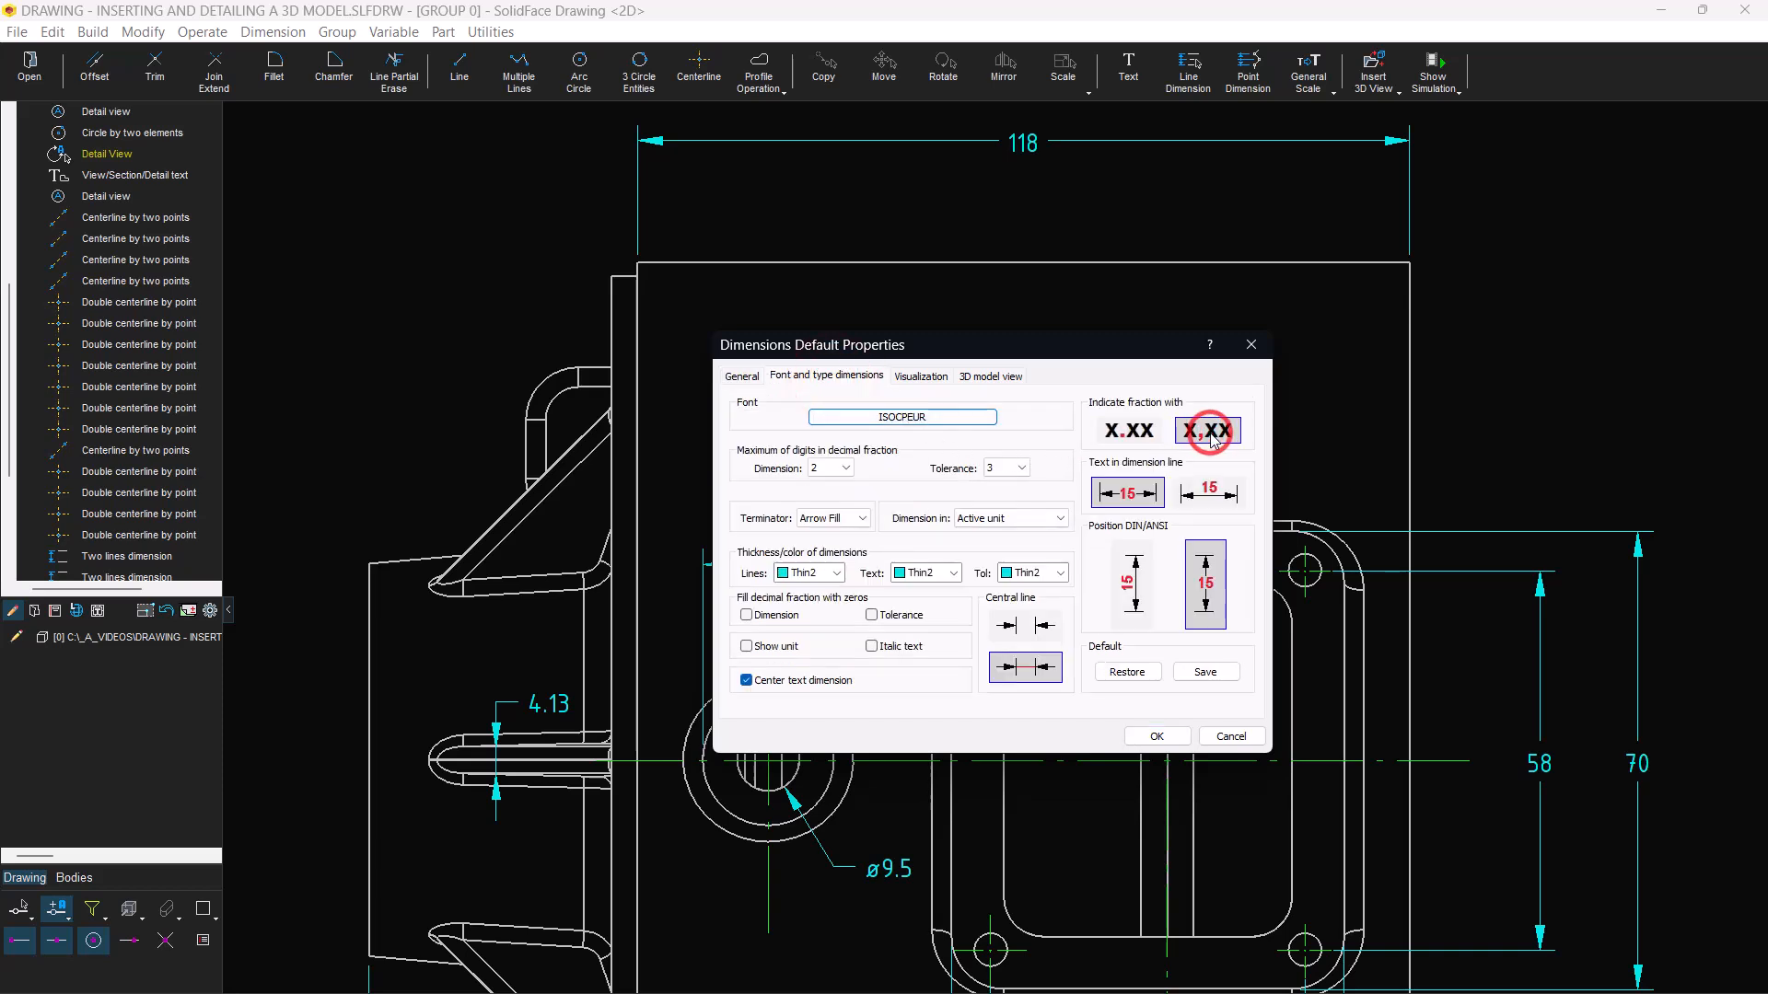
{"action": "left_click", "coordinate": [1157, 737]}
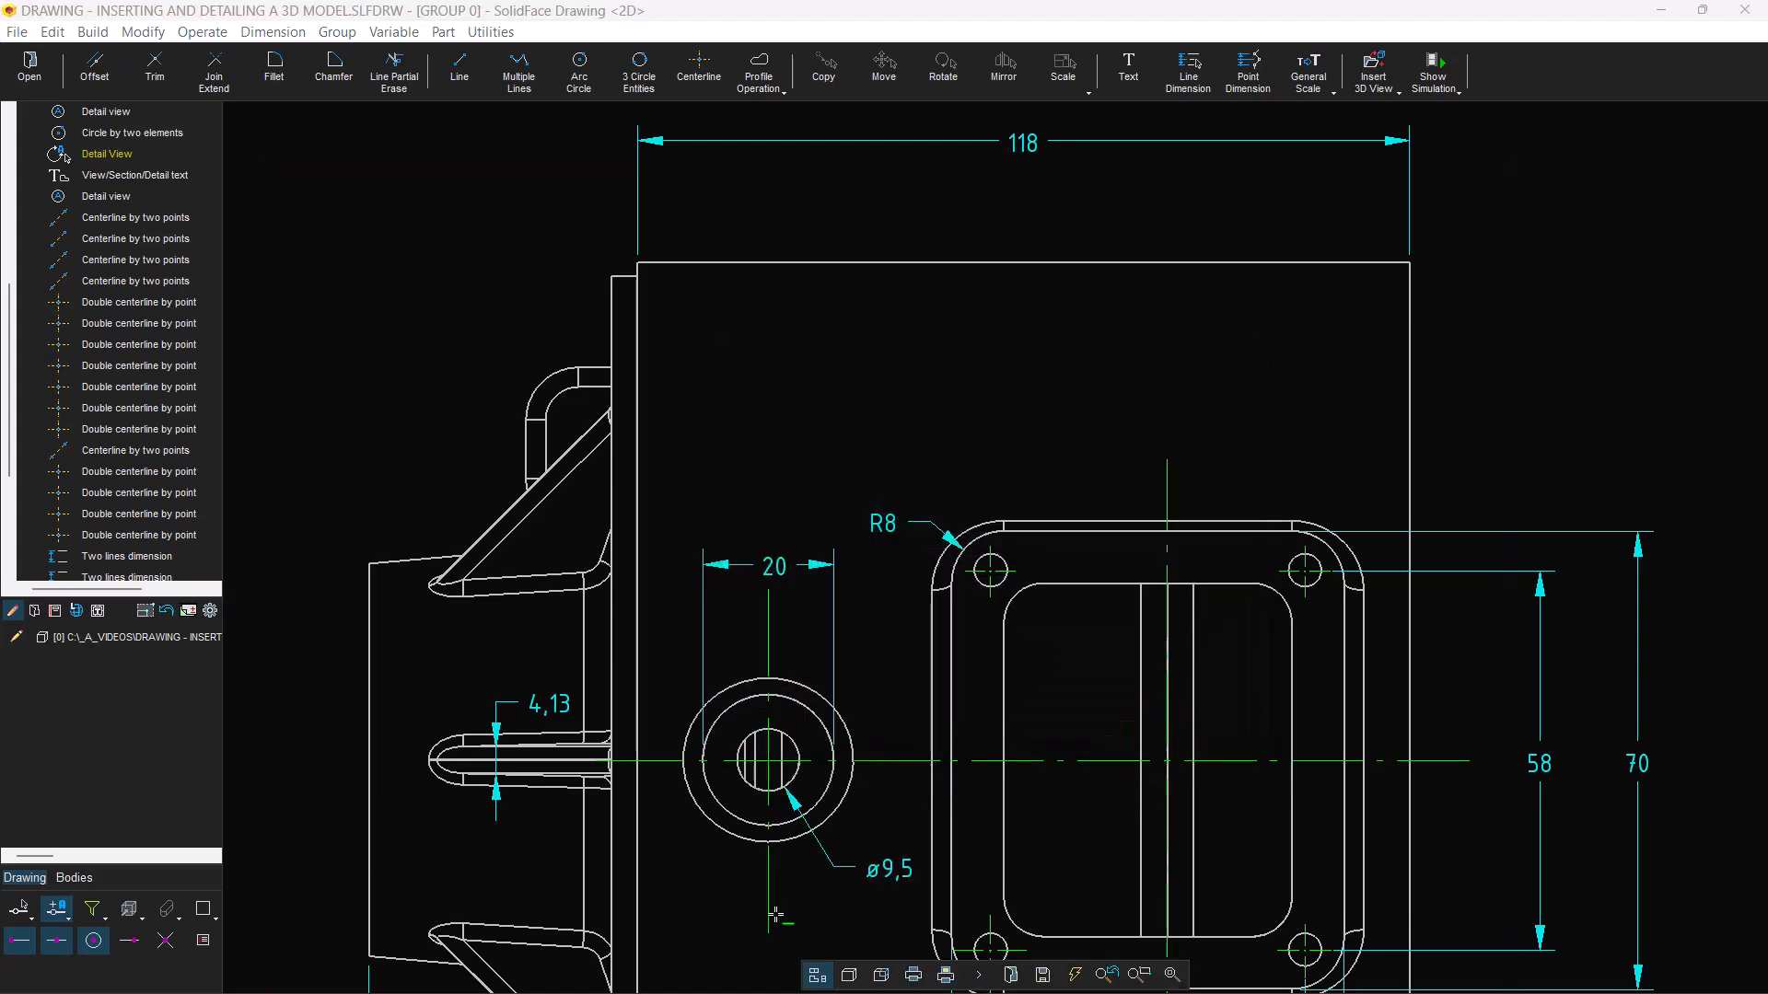
- Examine the 3D model view options in the default dimension settings, including projection type and text positions
{"action": "left_click", "coordinate": [209, 612]}
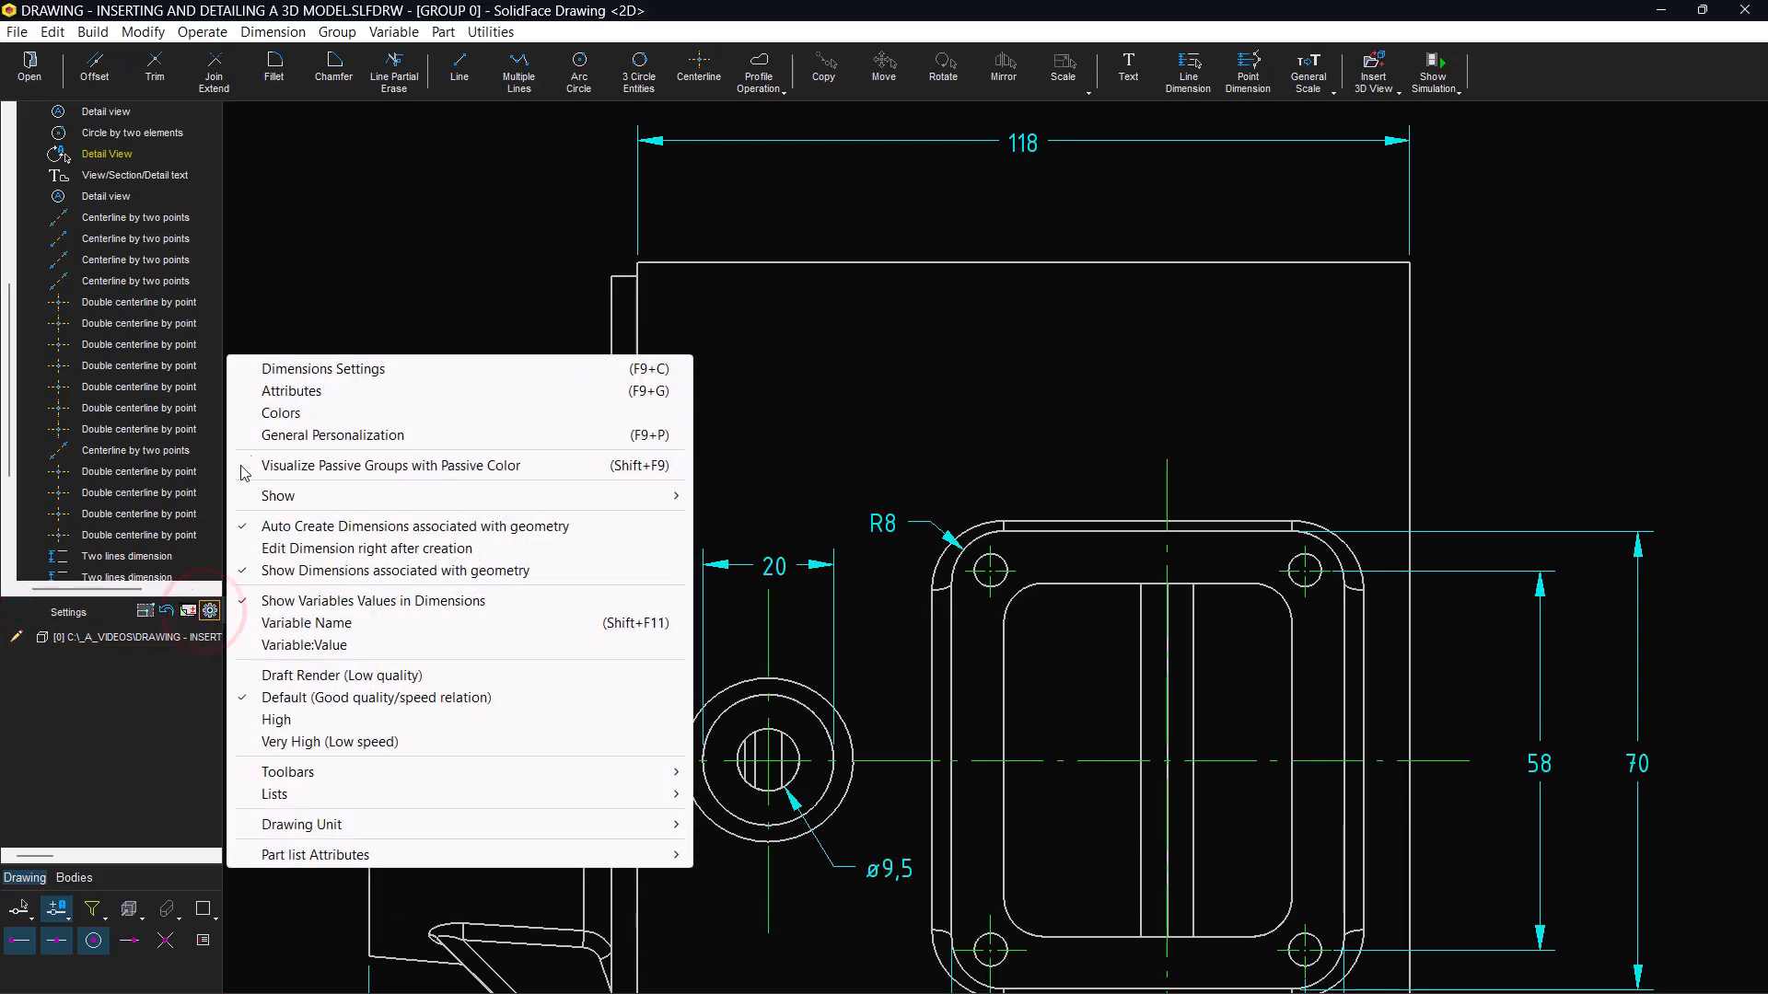
{"action": "left_click", "coordinate": [311, 370]}
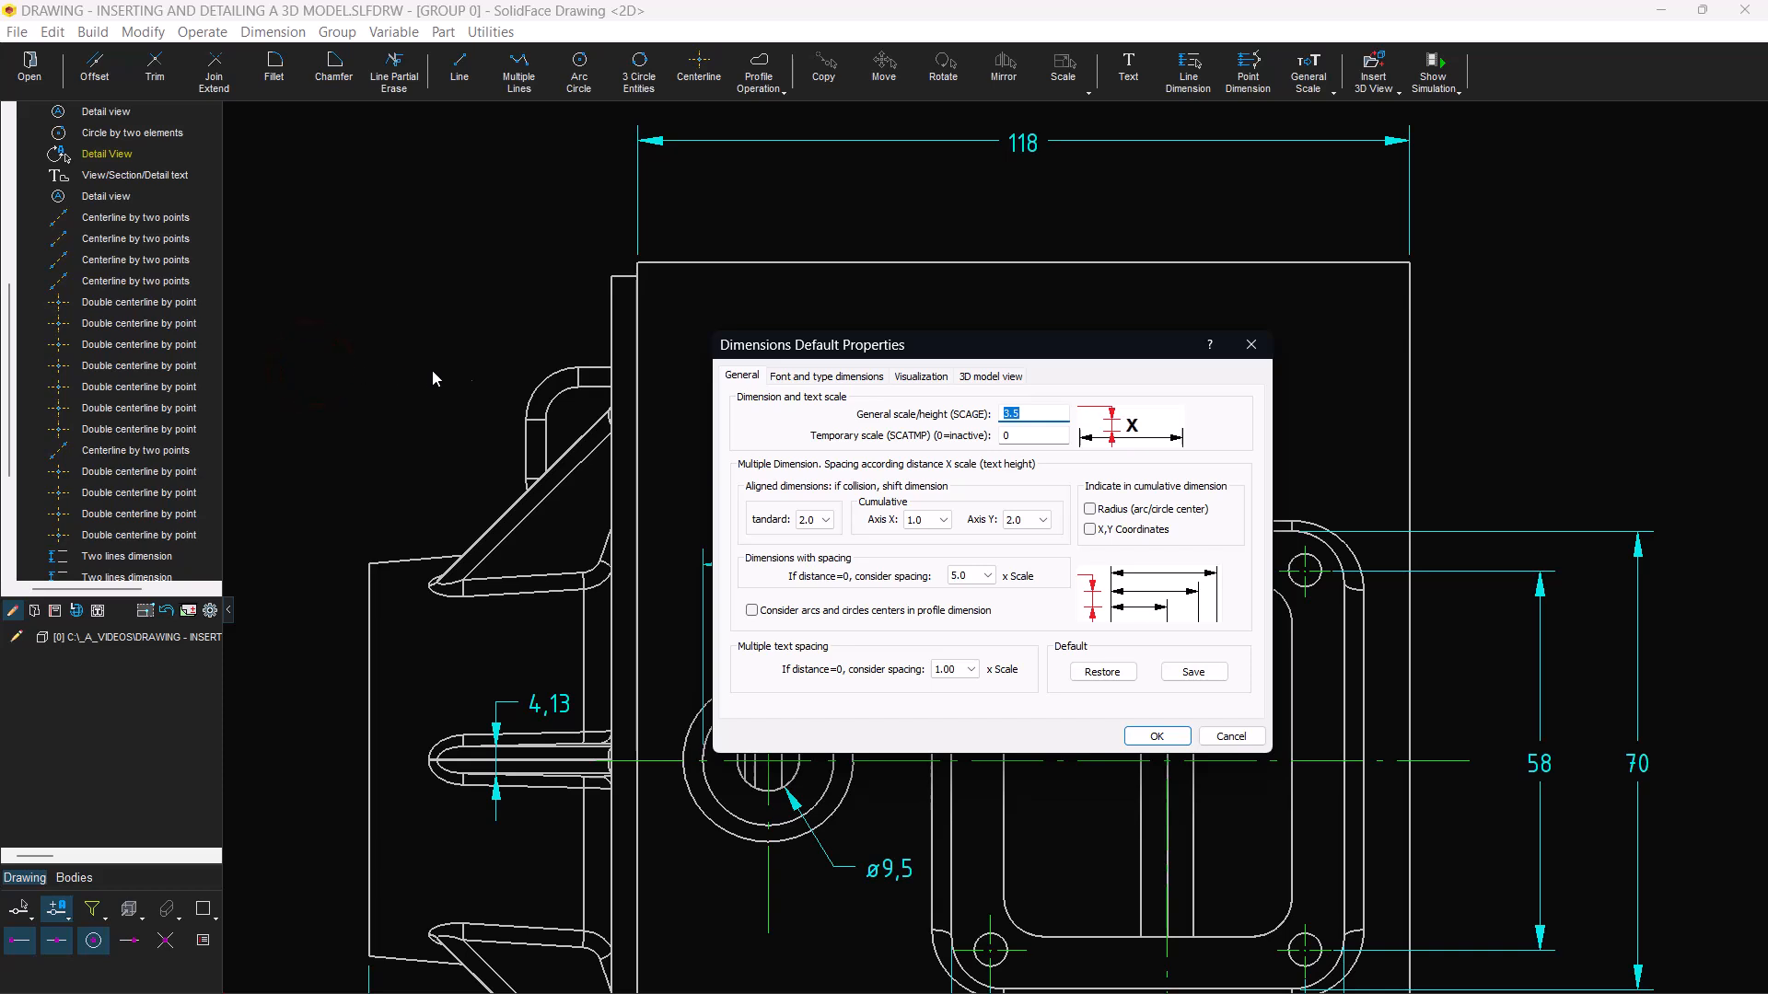
{"action": "left_click", "coordinate": [998, 377]}
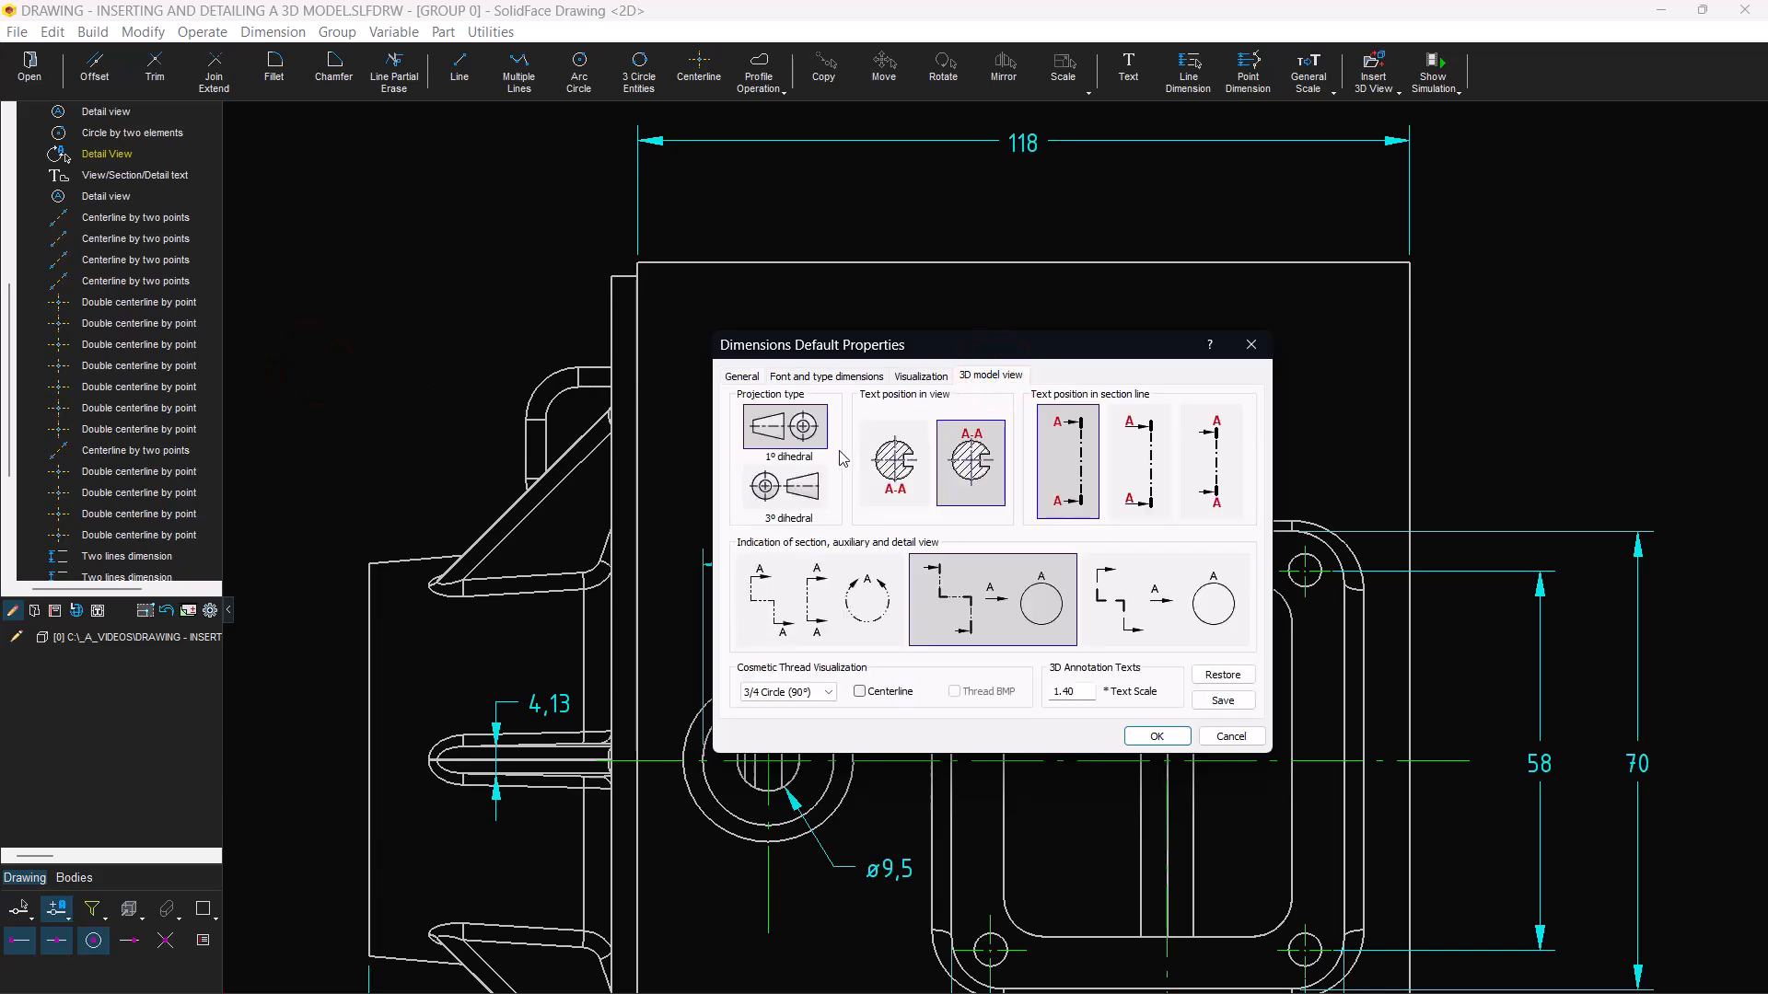
{"action": "left_click", "coordinate": [1157, 737]}
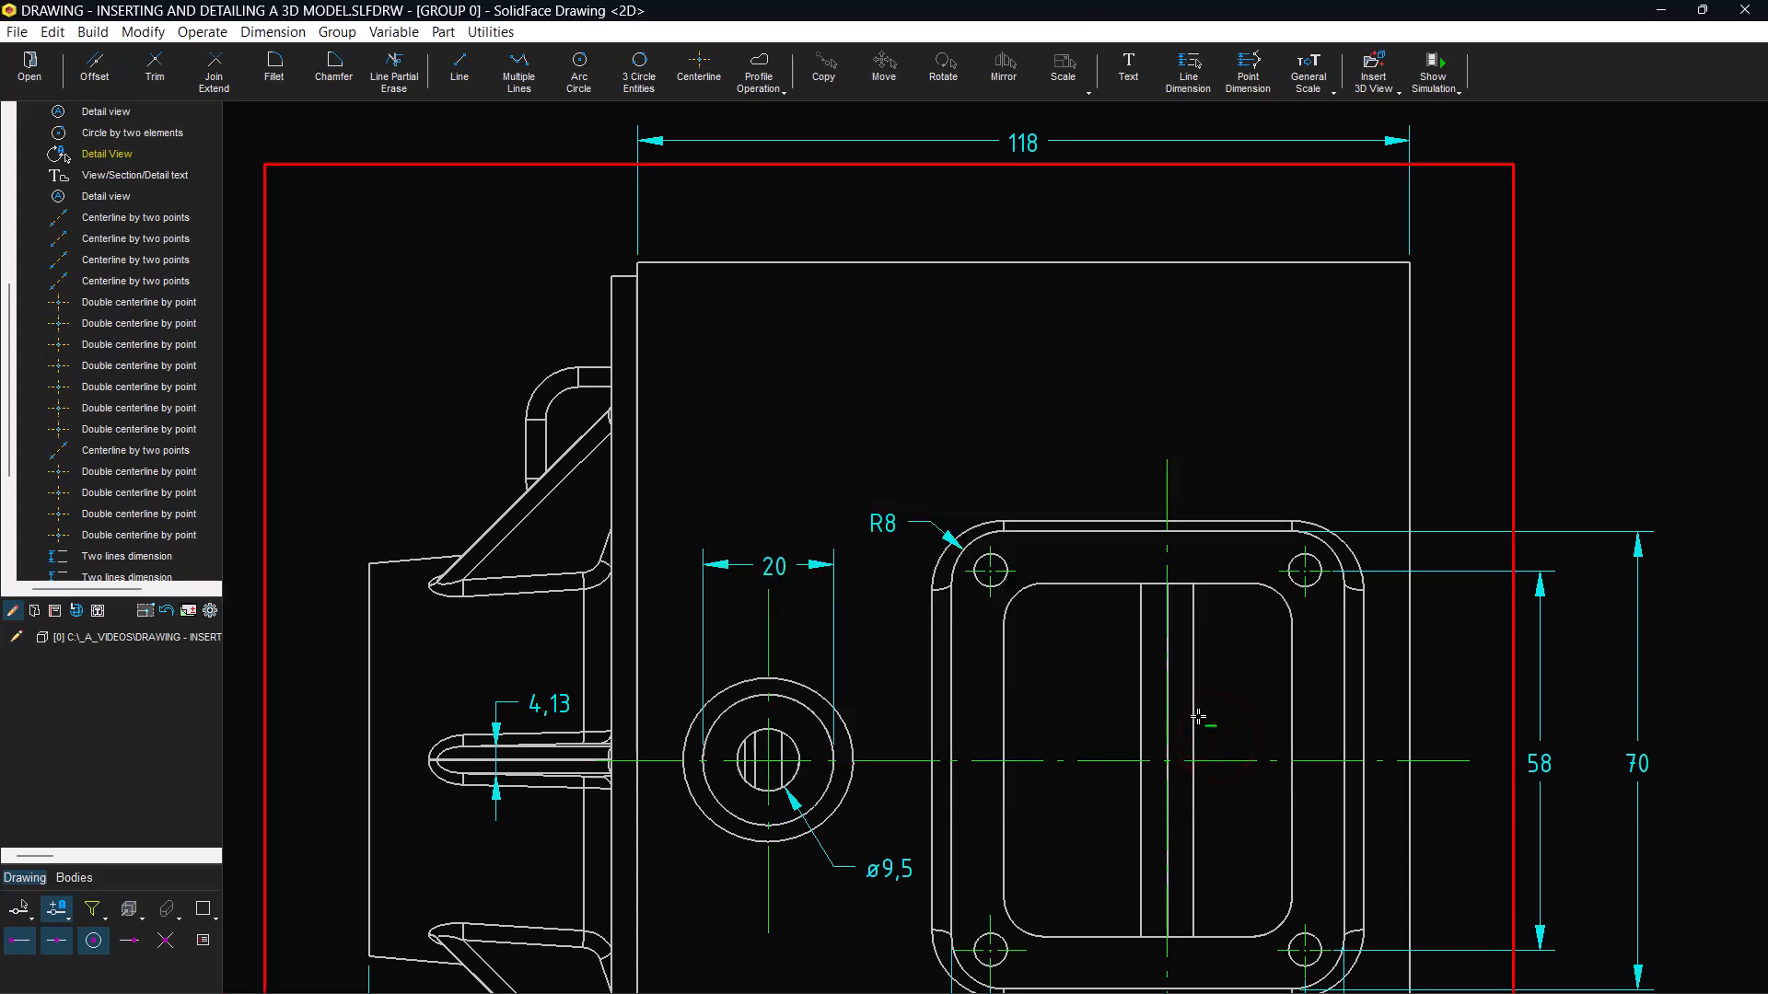
- Open the HOUSING component from the drawing's active group as a 3D part
{"action": "left_click", "coordinate": [1170, 987]}
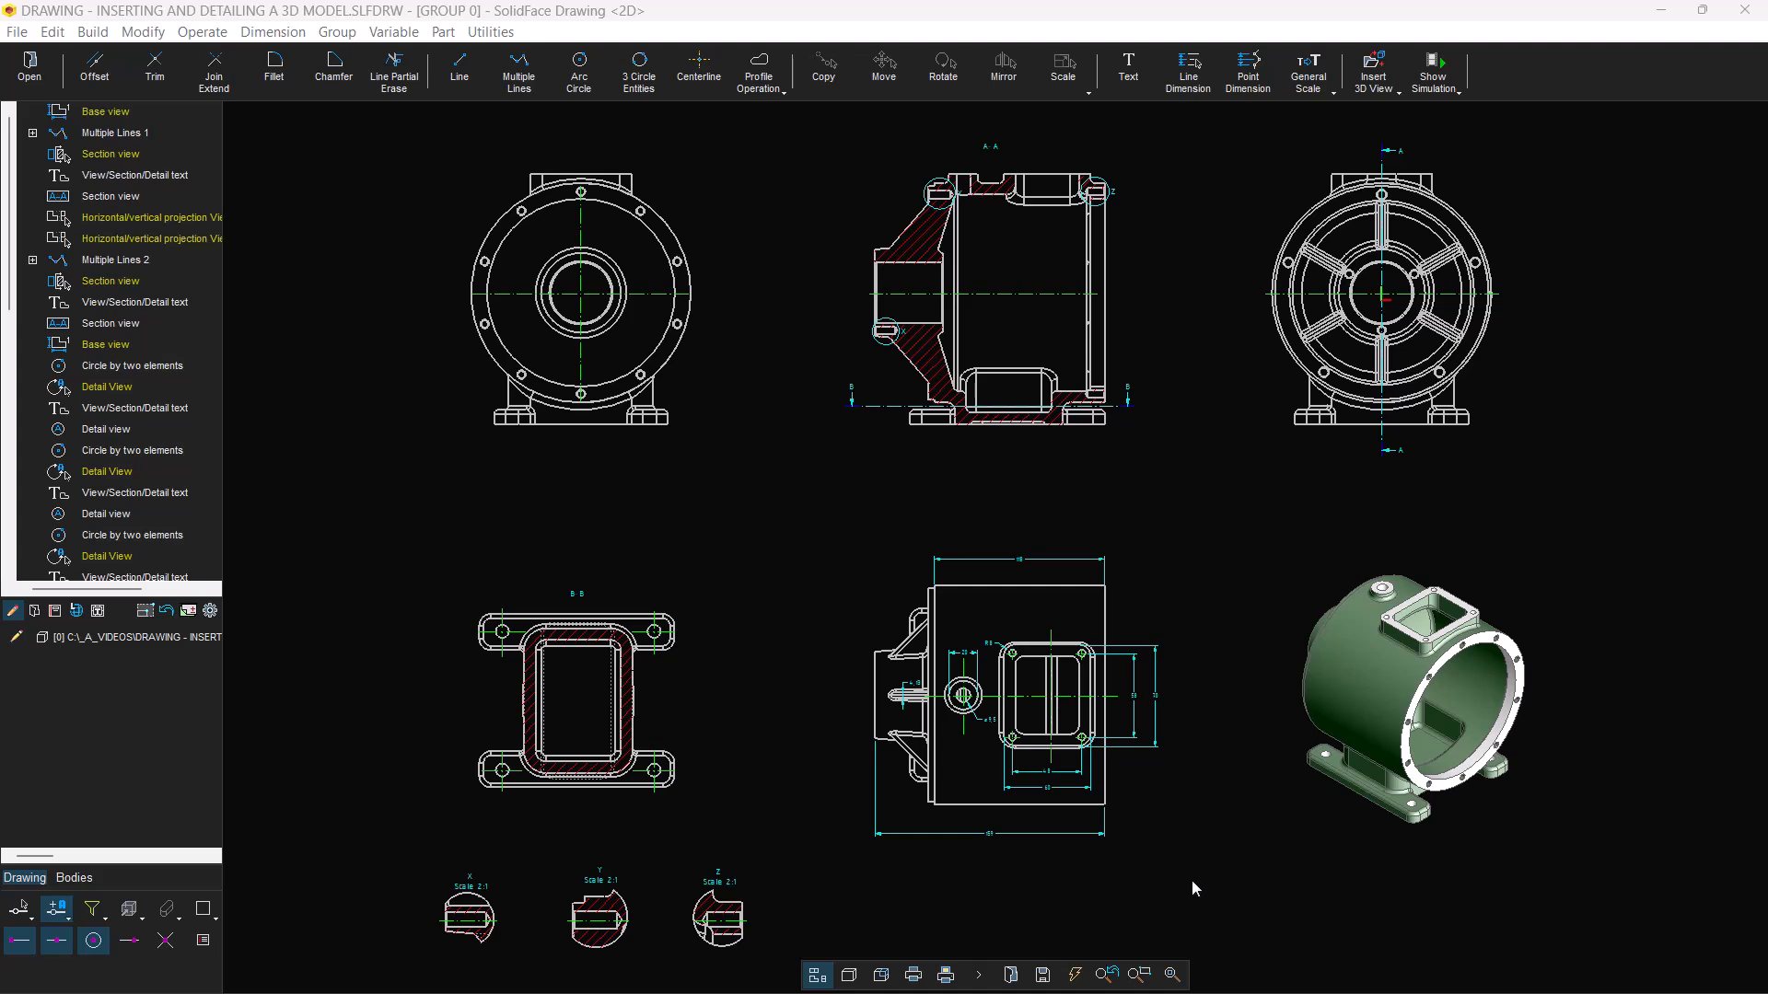
{"action": "left_click", "coordinate": [153, 637]}
{"action": "right_click", "coordinate": [153, 637]}
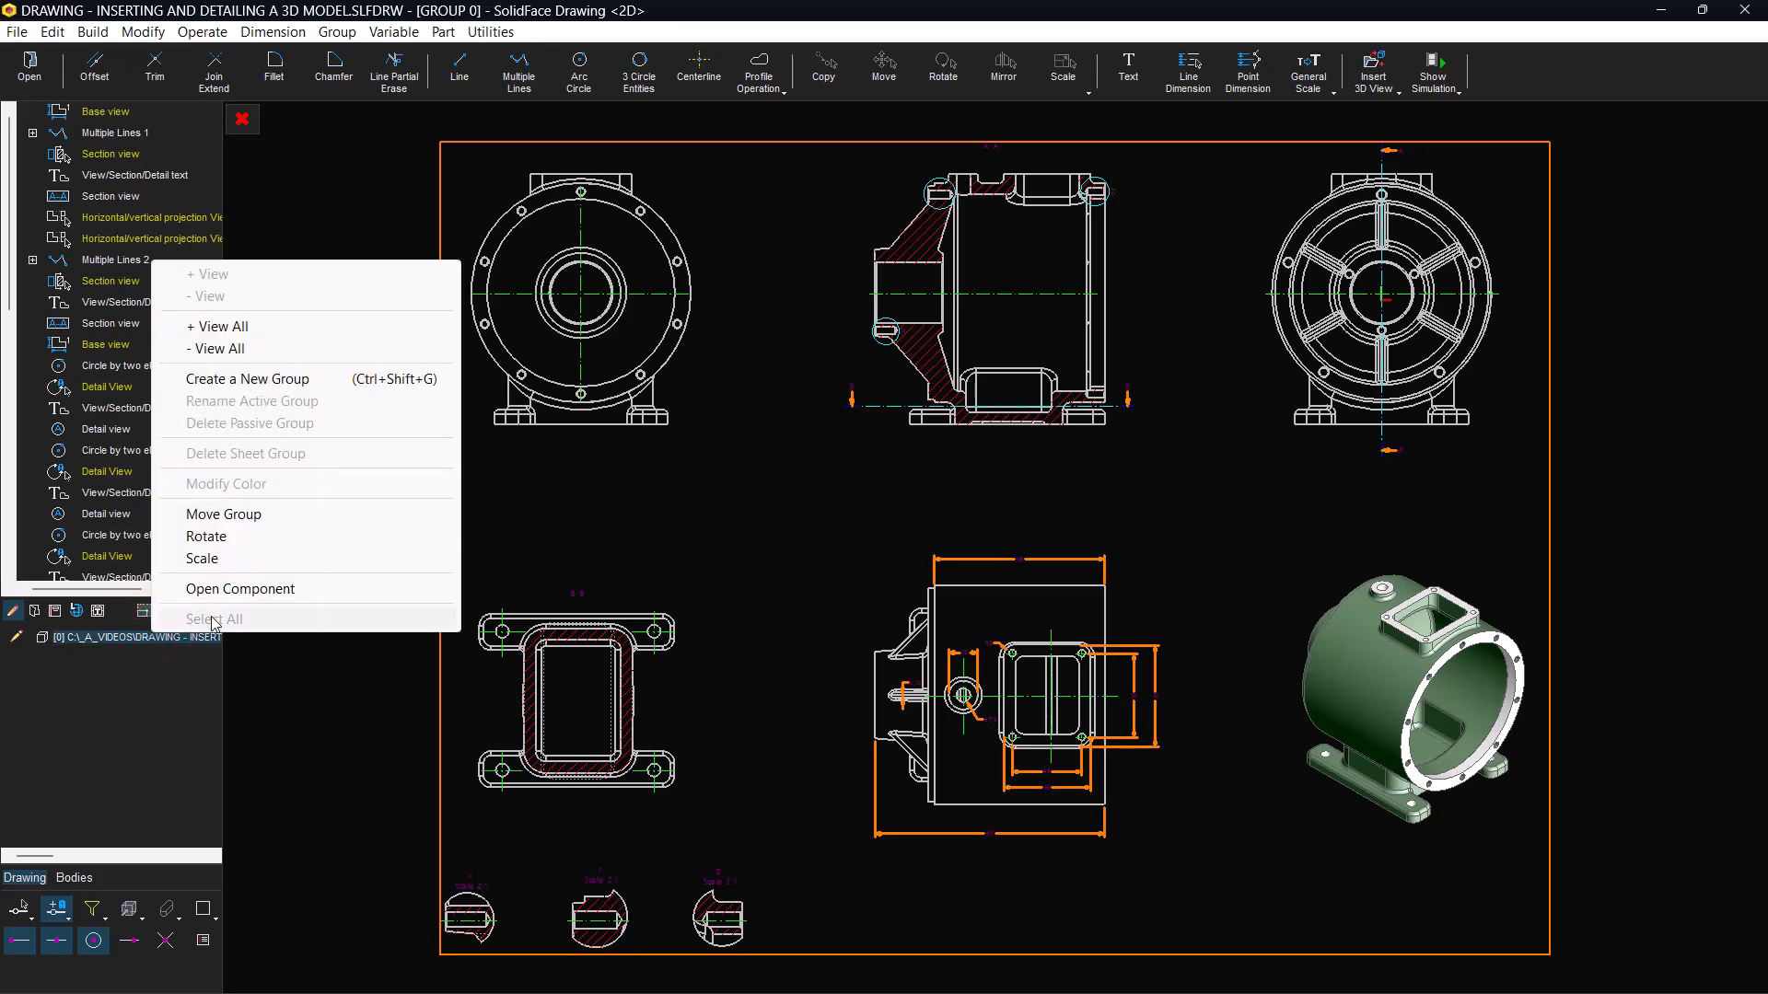
{"action": "left_click", "coordinate": [263, 589]}
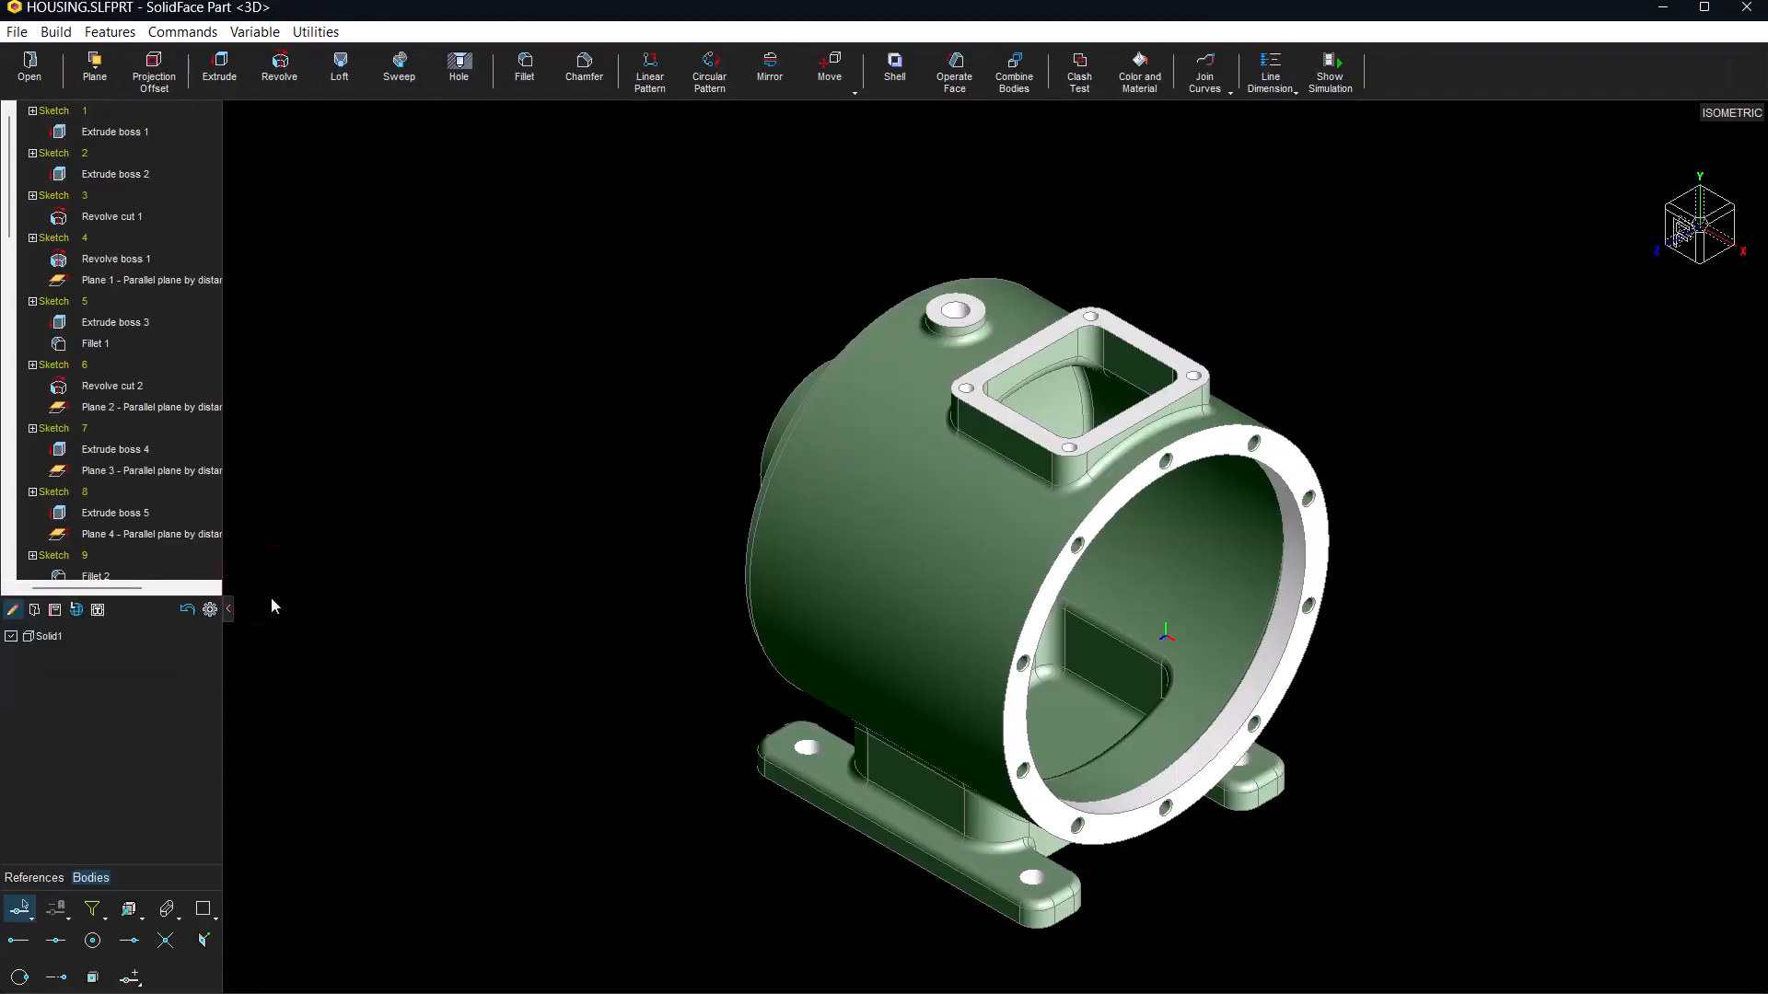
- Display the housing as a wireframe with dashed hidden lines
{"action": "left_click", "coordinate": [166, 909]}
{"action": "left_click", "coordinate": [56, 941]}
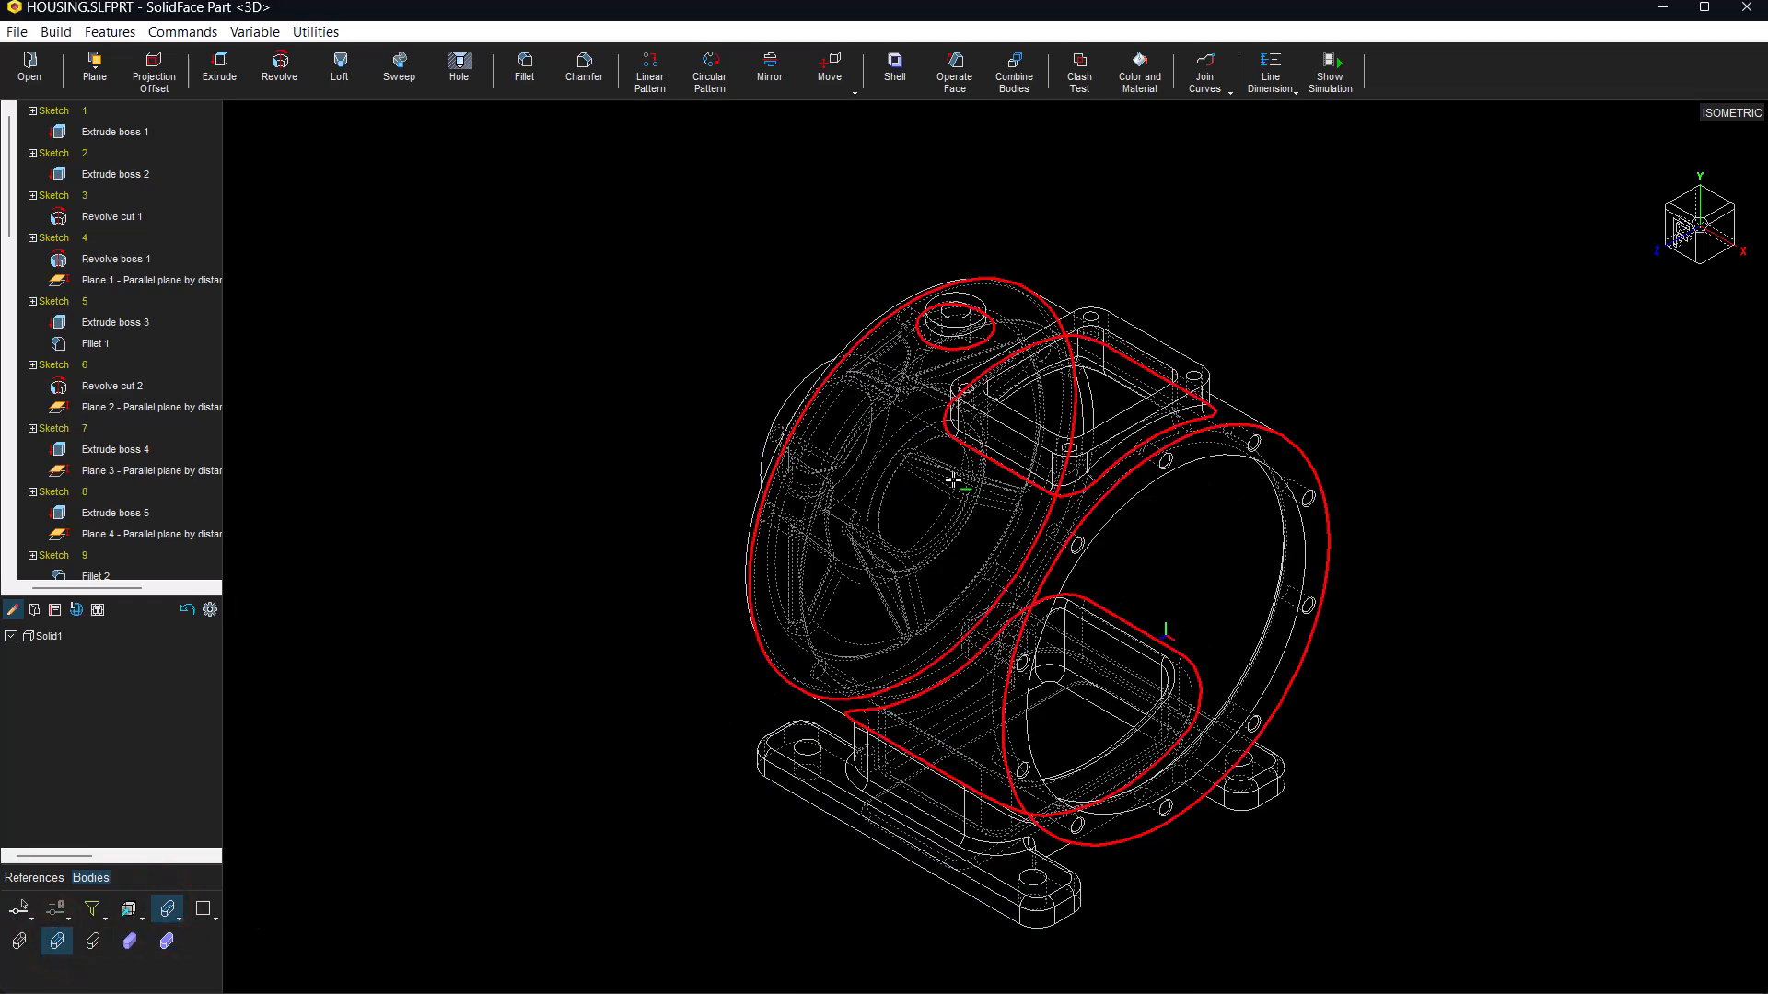
{"action": "scroll", "coordinate": [1014, 493], "scroll_direction": "up", "scroll_amount": 2}
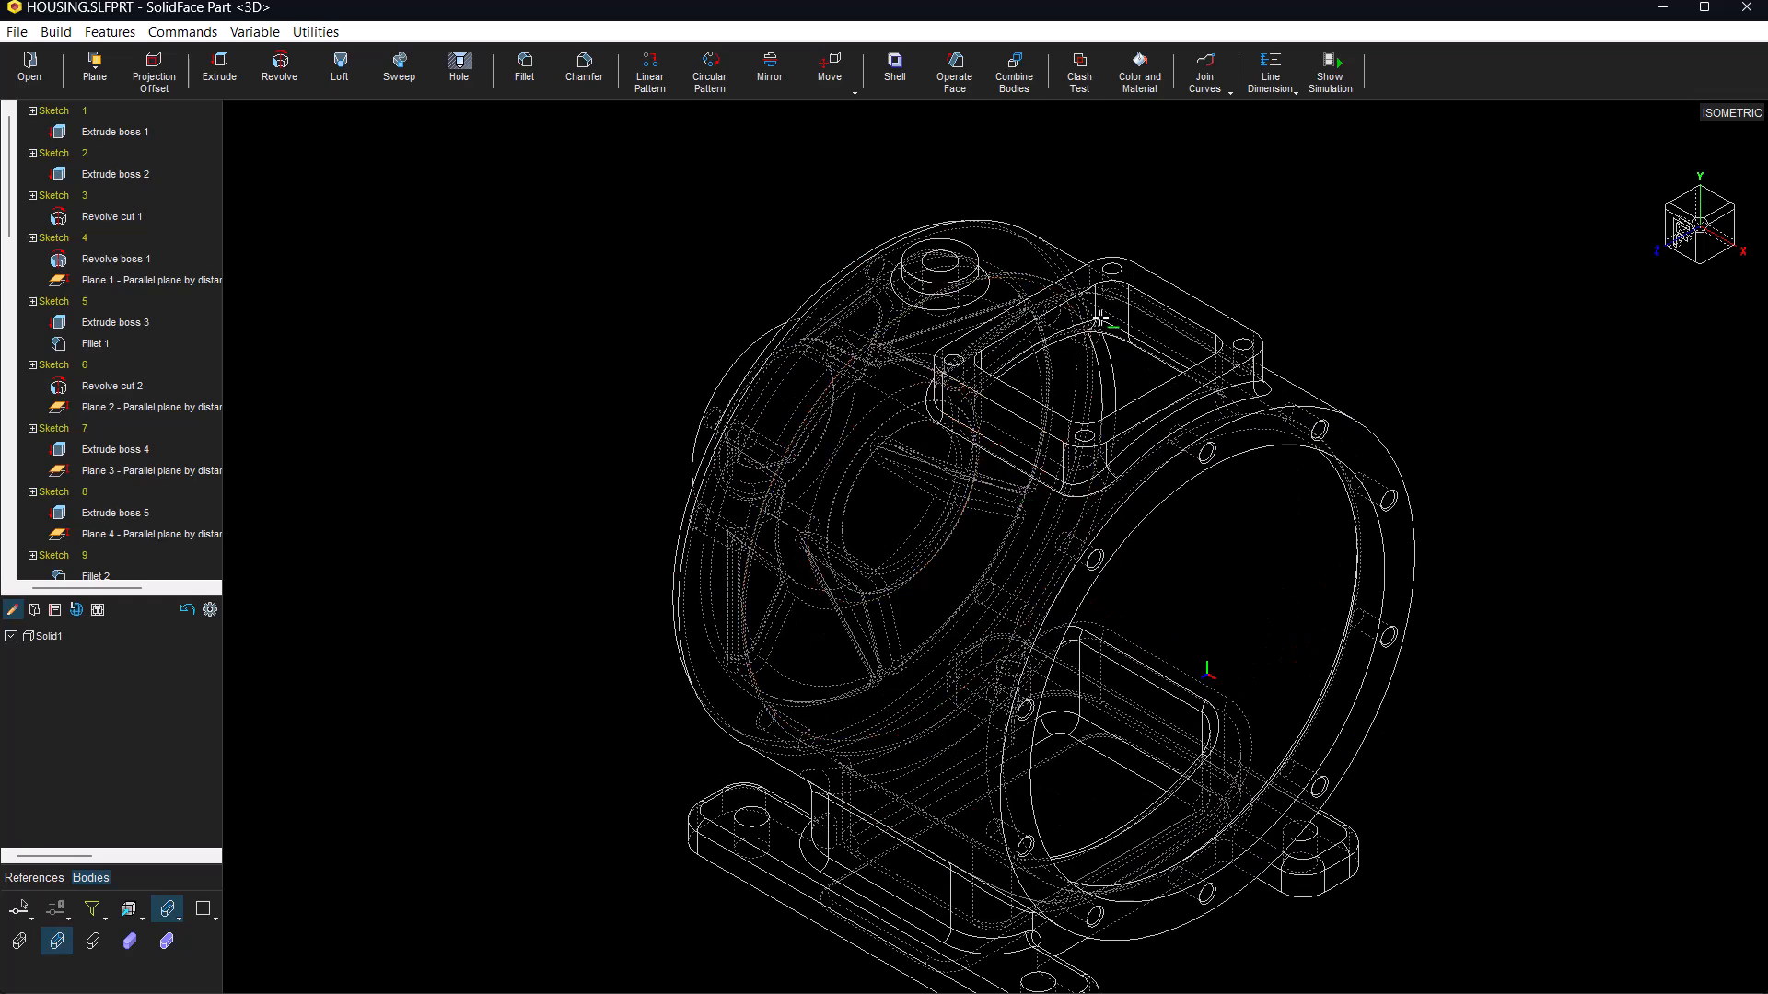
- Add a two-point dimension between the centers of the housing's front and rear circular flange edges, placing it above the body
{"action": "left_click", "coordinate": [1264, 69]}
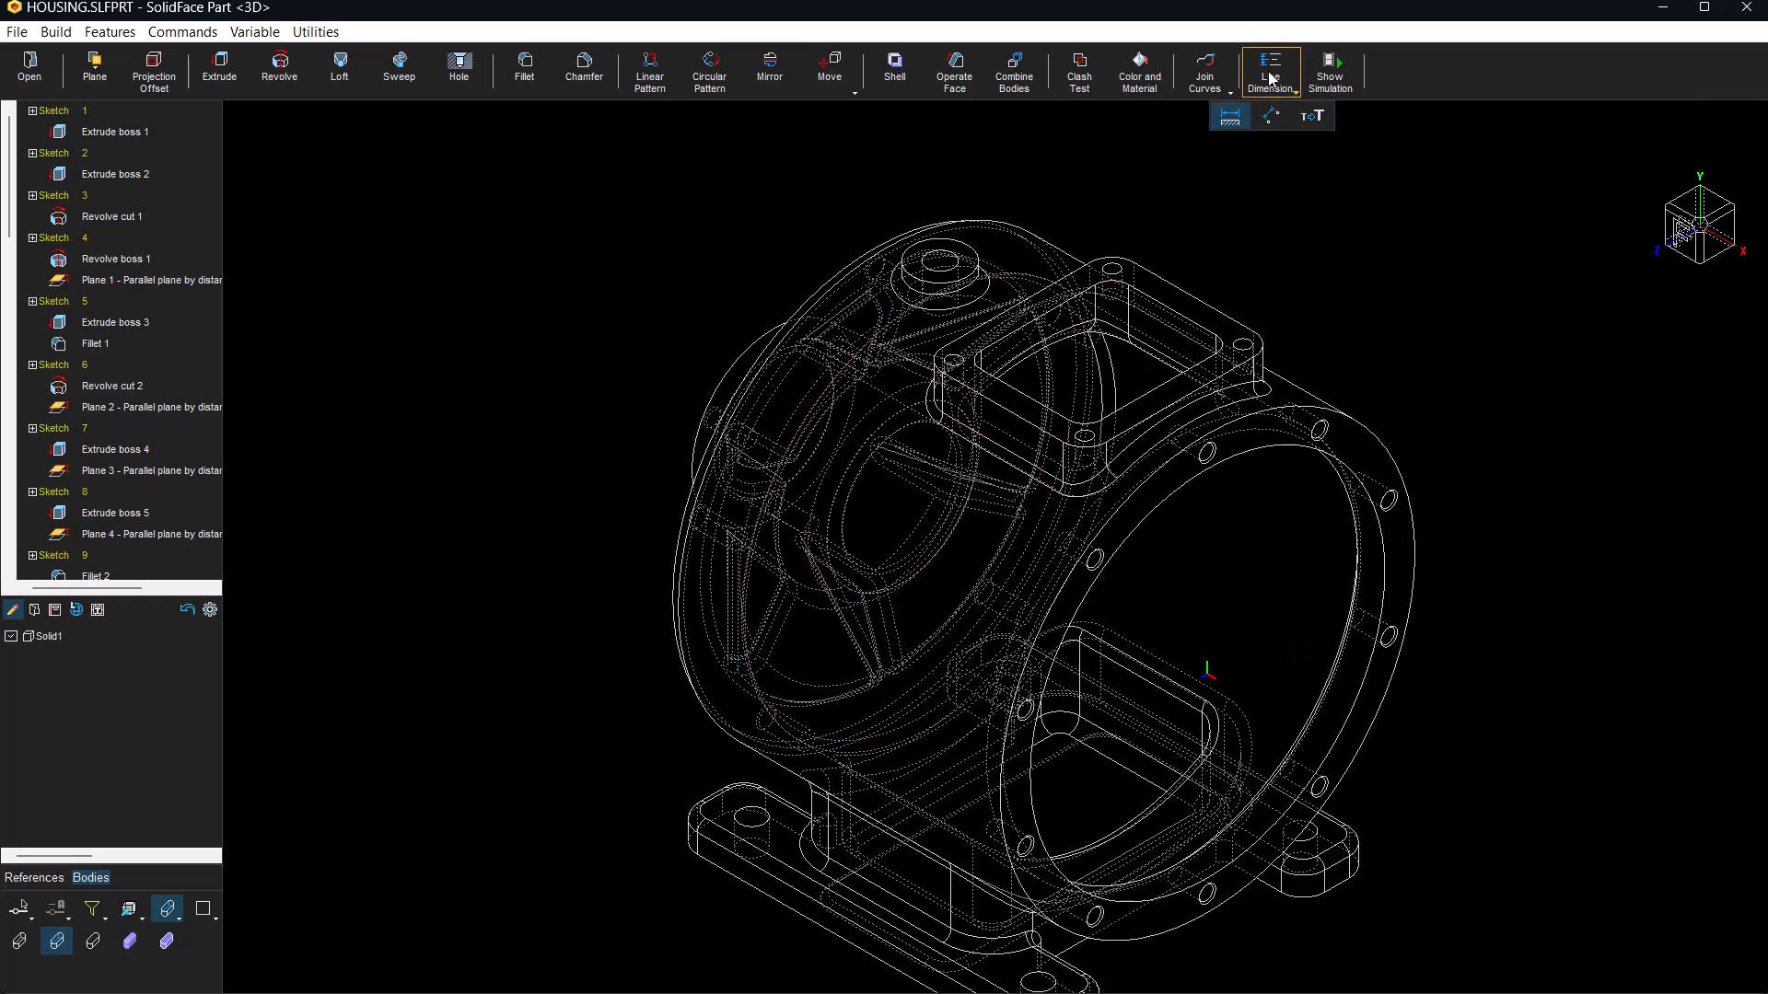
{"action": "left_click", "coordinate": [1270, 116]}
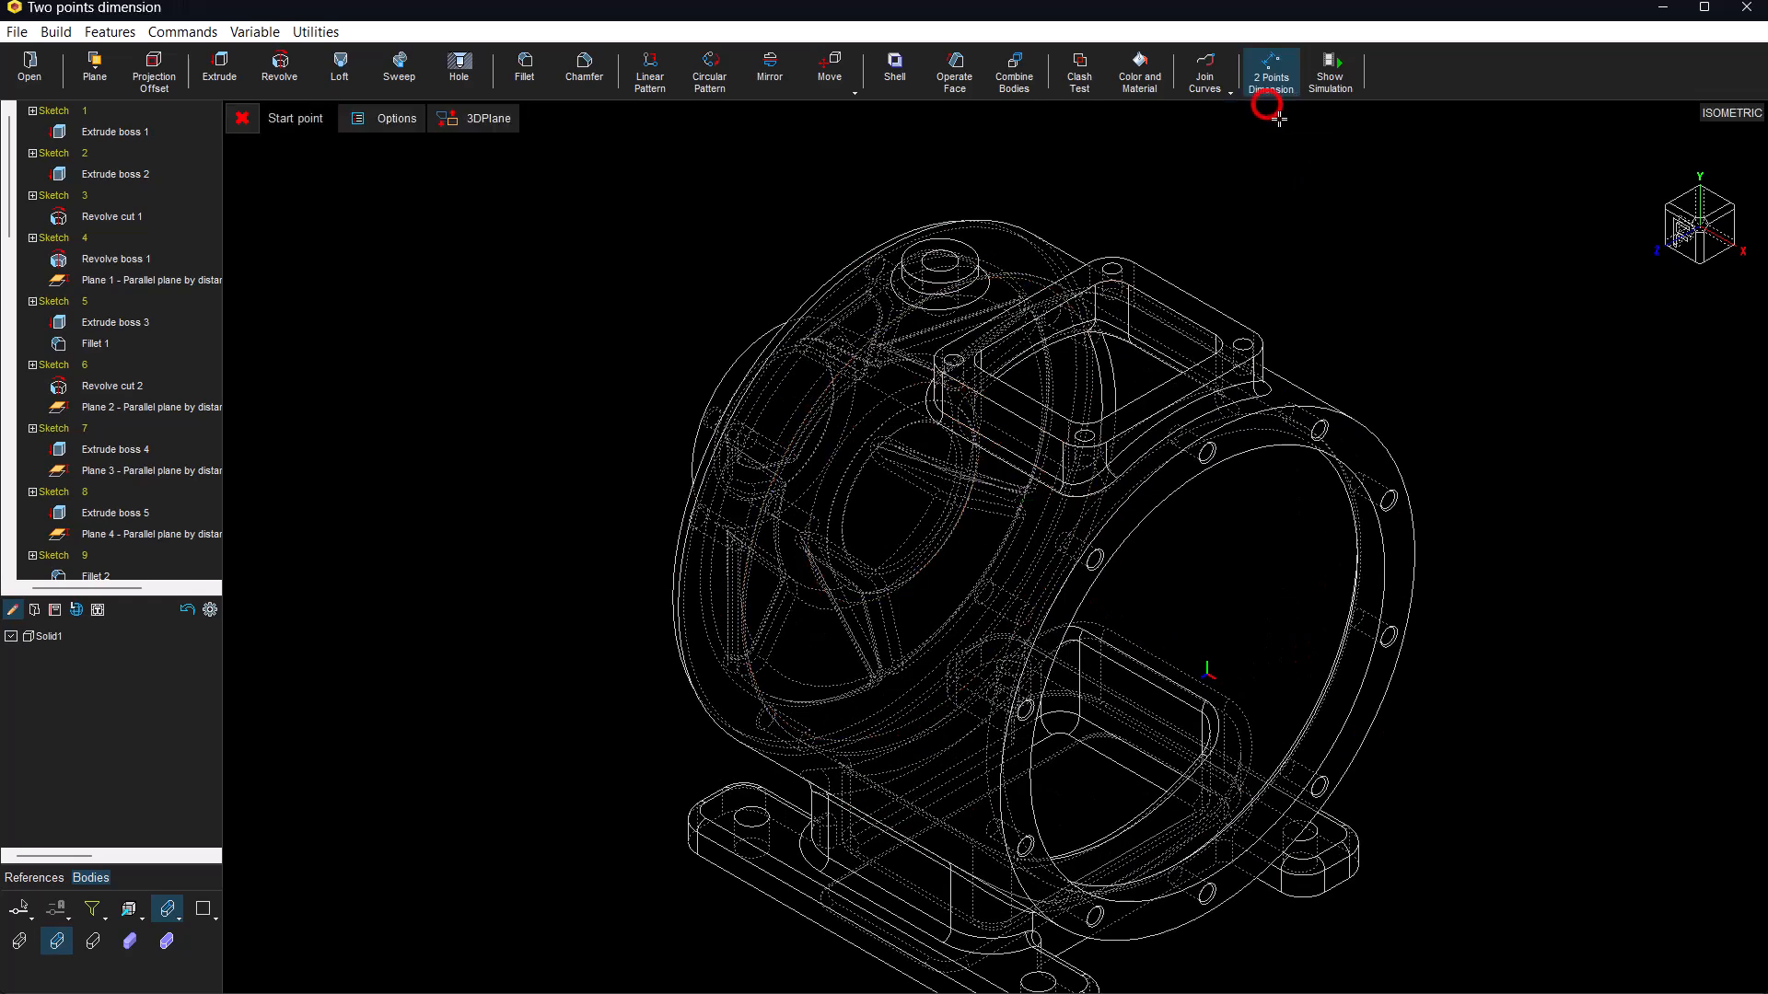
{"action": "right_click", "coordinate": [1296, 202]}
{"action": "left_click", "coordinate": [1354, 261]}
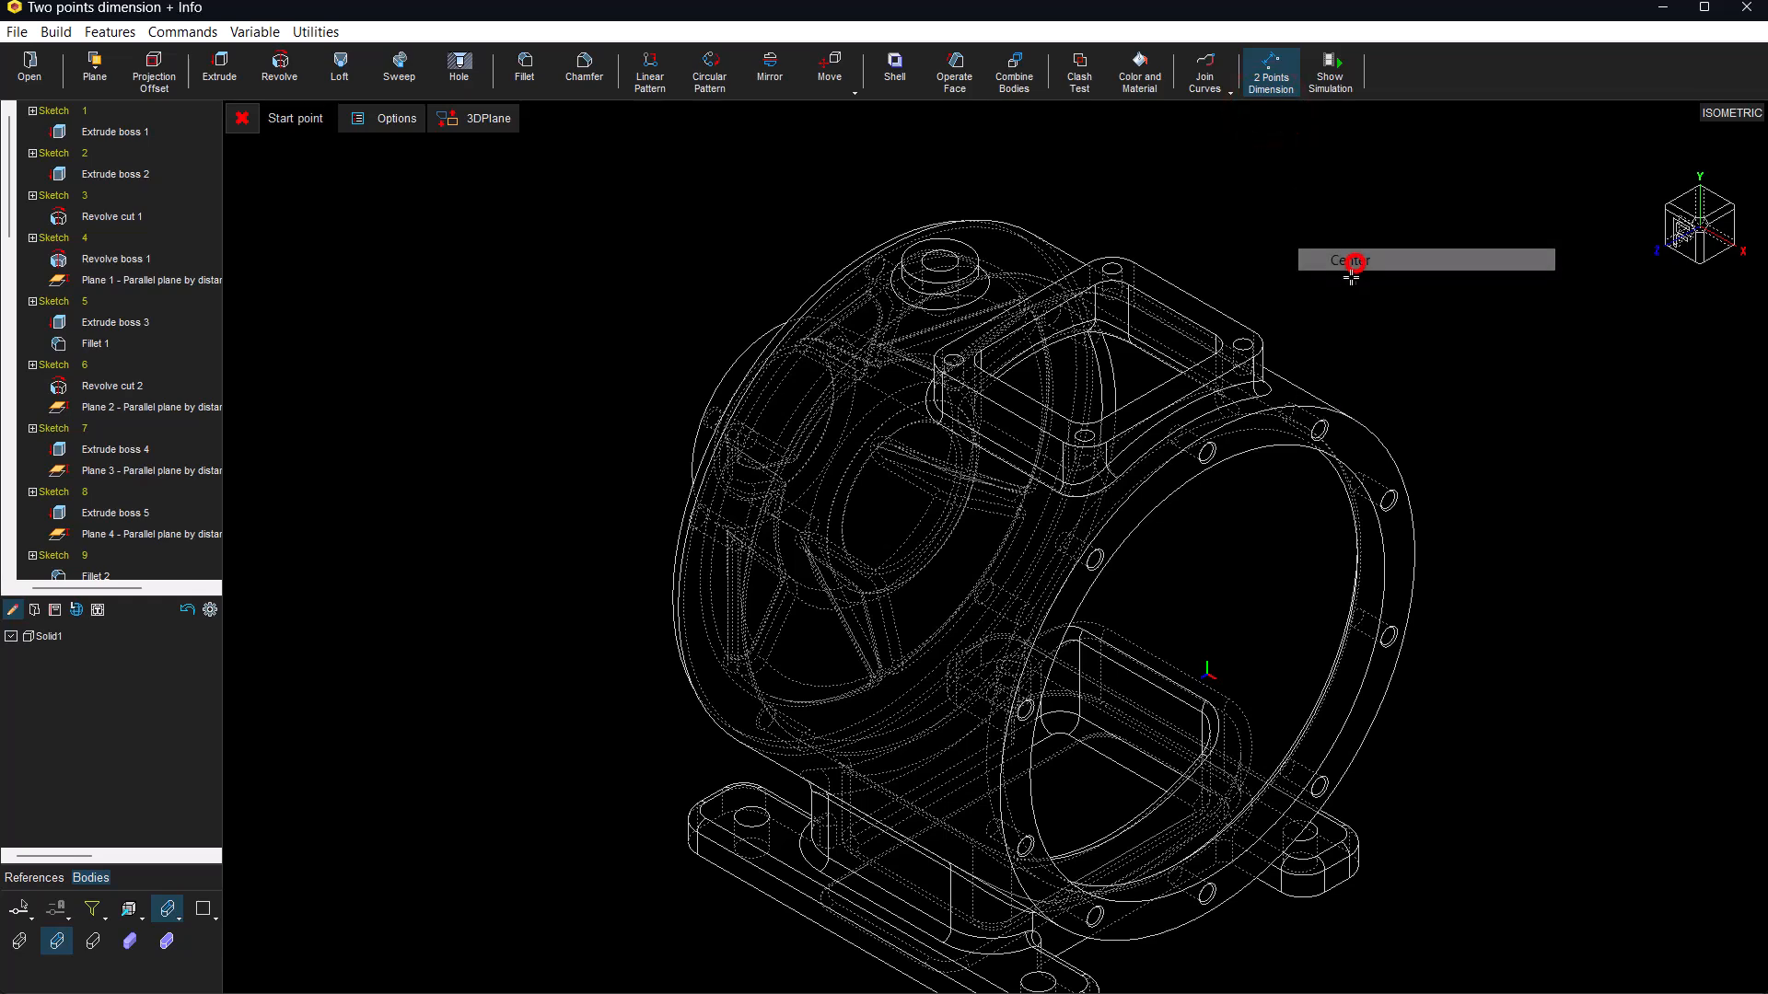
{"action": "left_click", "coordinate": [1269, 410]}
{"action": "right_click", "coordinate": [673, 298]}
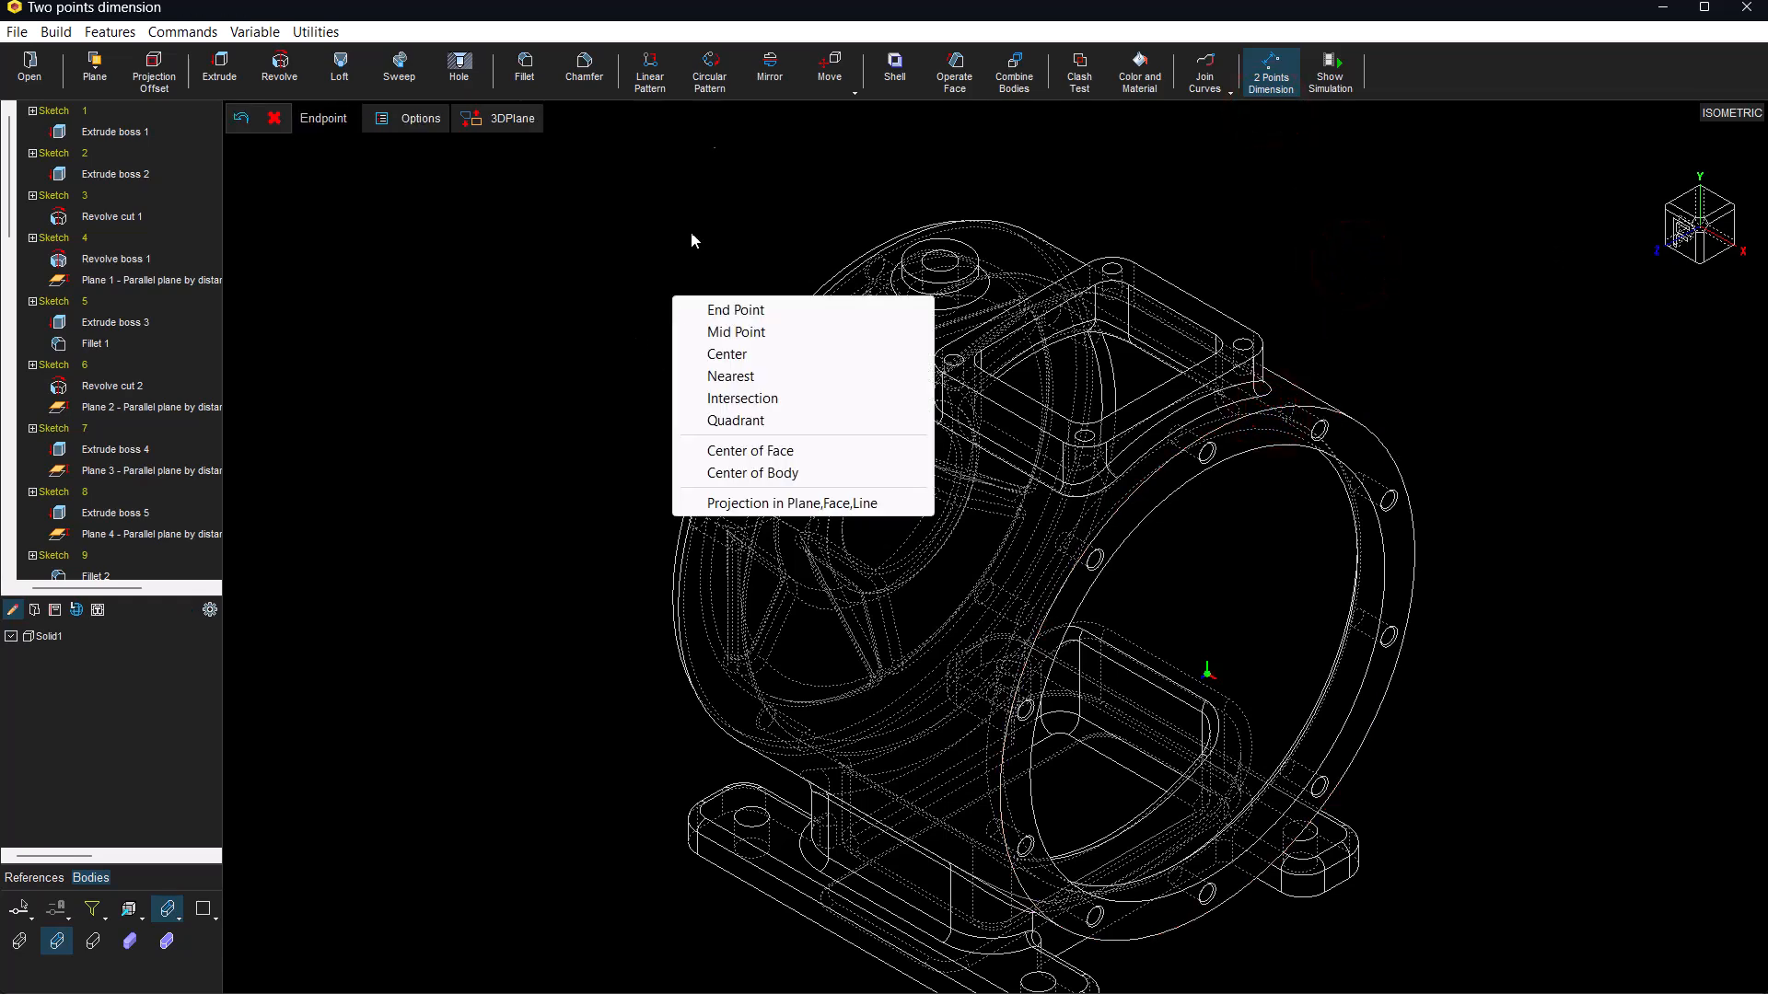
{"action": "left_click", "coordinate": [740, 20]}
{"action": "middle_click_drag", "start_coordinate": [674, 288], "coordinate": [976, 395]}
{"action": "right_click", "coordinate": [1123, 241]}
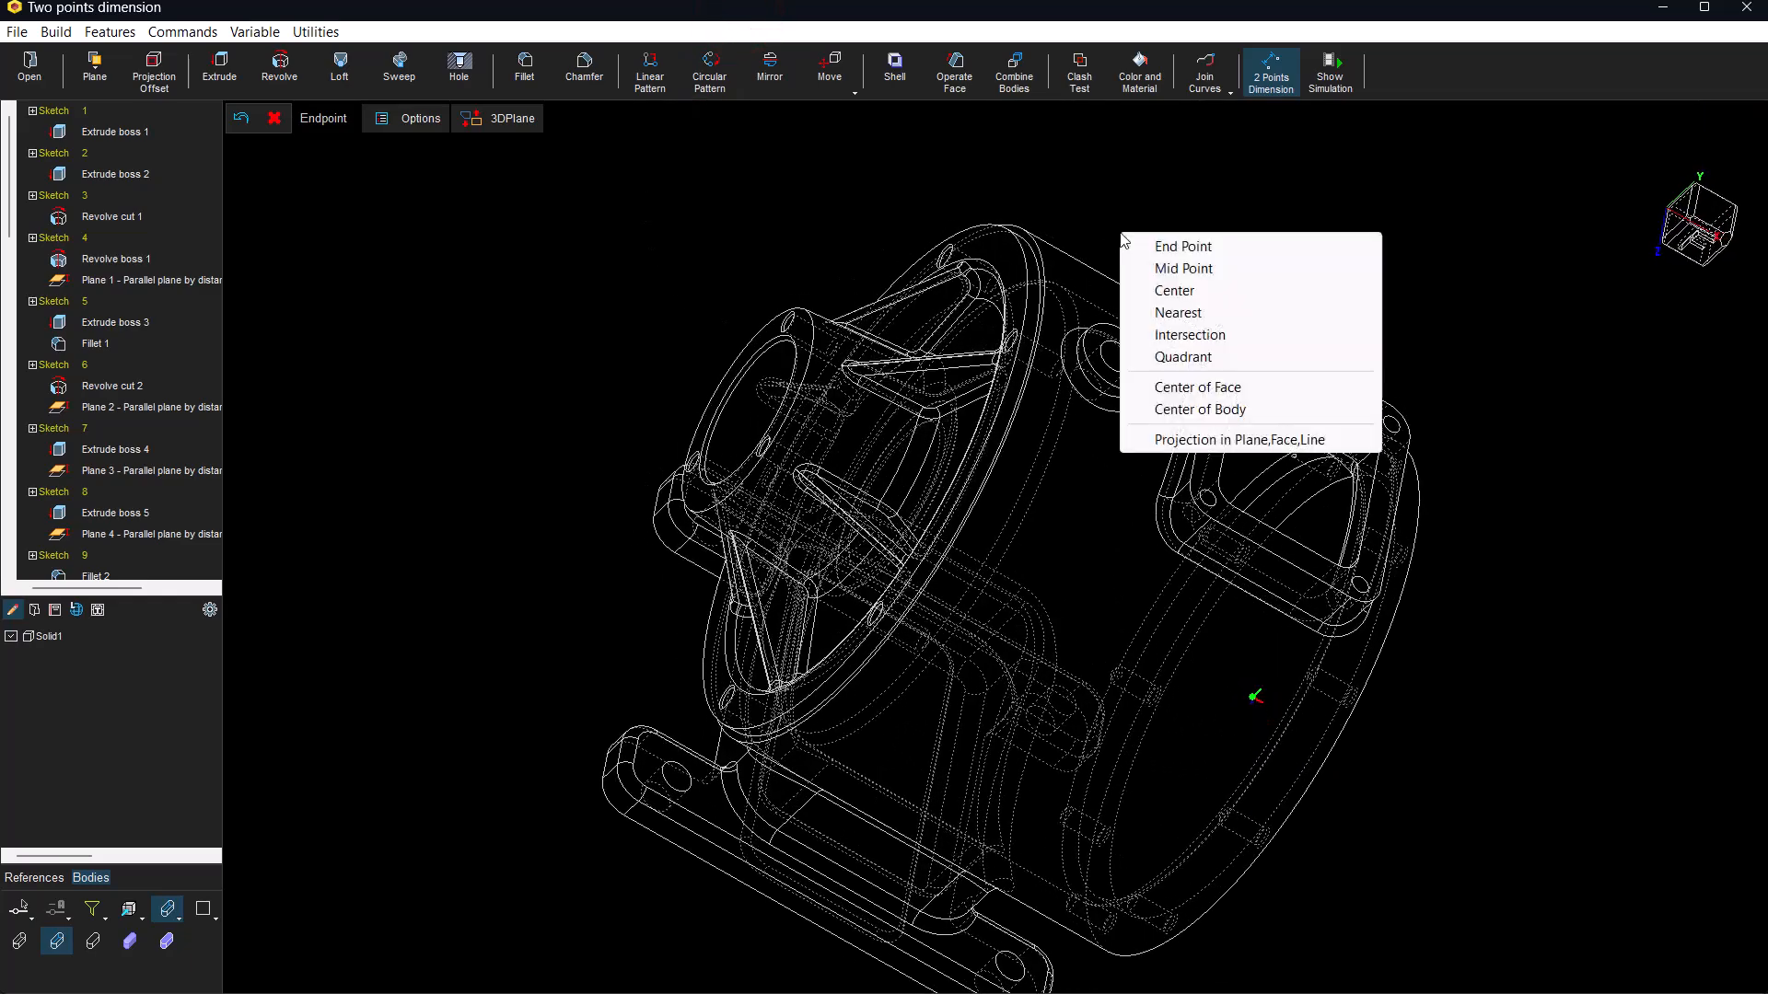
{"action": "left_click", "coordinate": [1174, 290]}
{"action": "left_click", "coordinate": [1046, 317]}
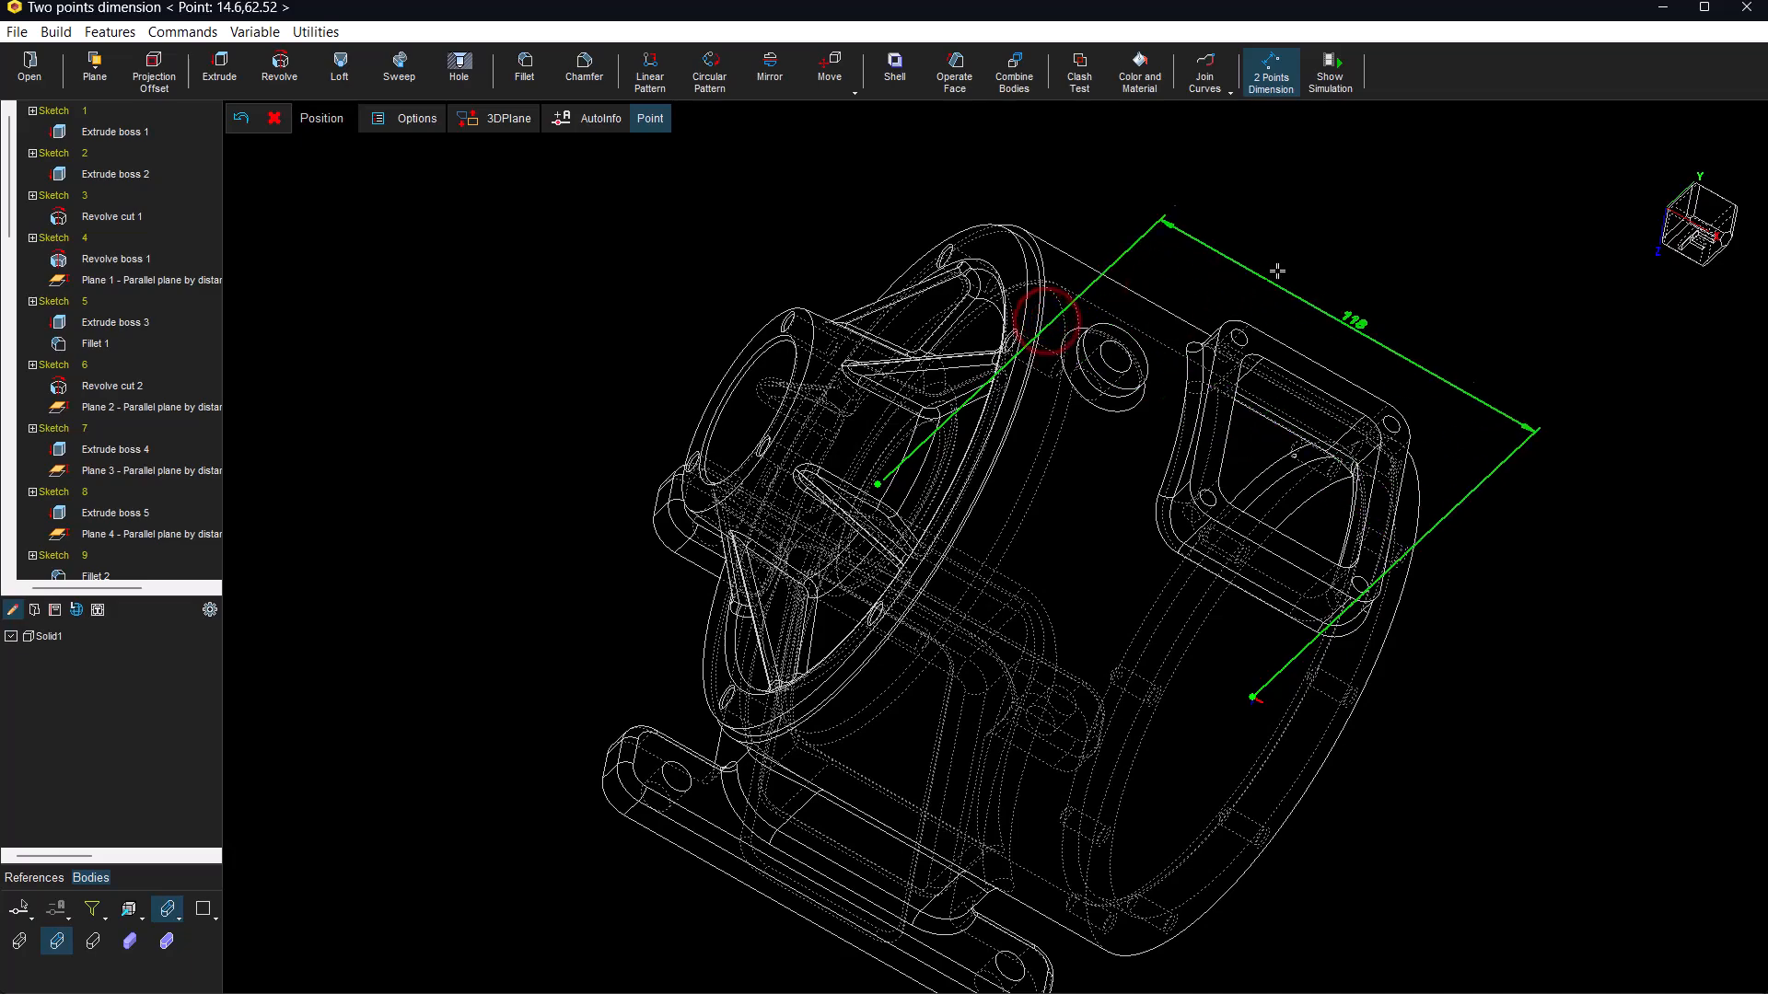
{"action": "left_click", "coordinate": [1326, 295]}
- Switch the housing's display back to shaded mode with the whole part in view
{"action": "middle_click_drag", "start_coordinate": [1326, 293], "coordinate": [1252, 313]}
{"action": "middle_click_drag", "start_coordinate": [1174, 354], "coordinate": [1106, 502]}
{"action": "left_click", "coordinate": [1182, 975]}
{"action": "middle_click_drag", "start_coordinate": [1121, 672], "coordinate": [1086, 649]}
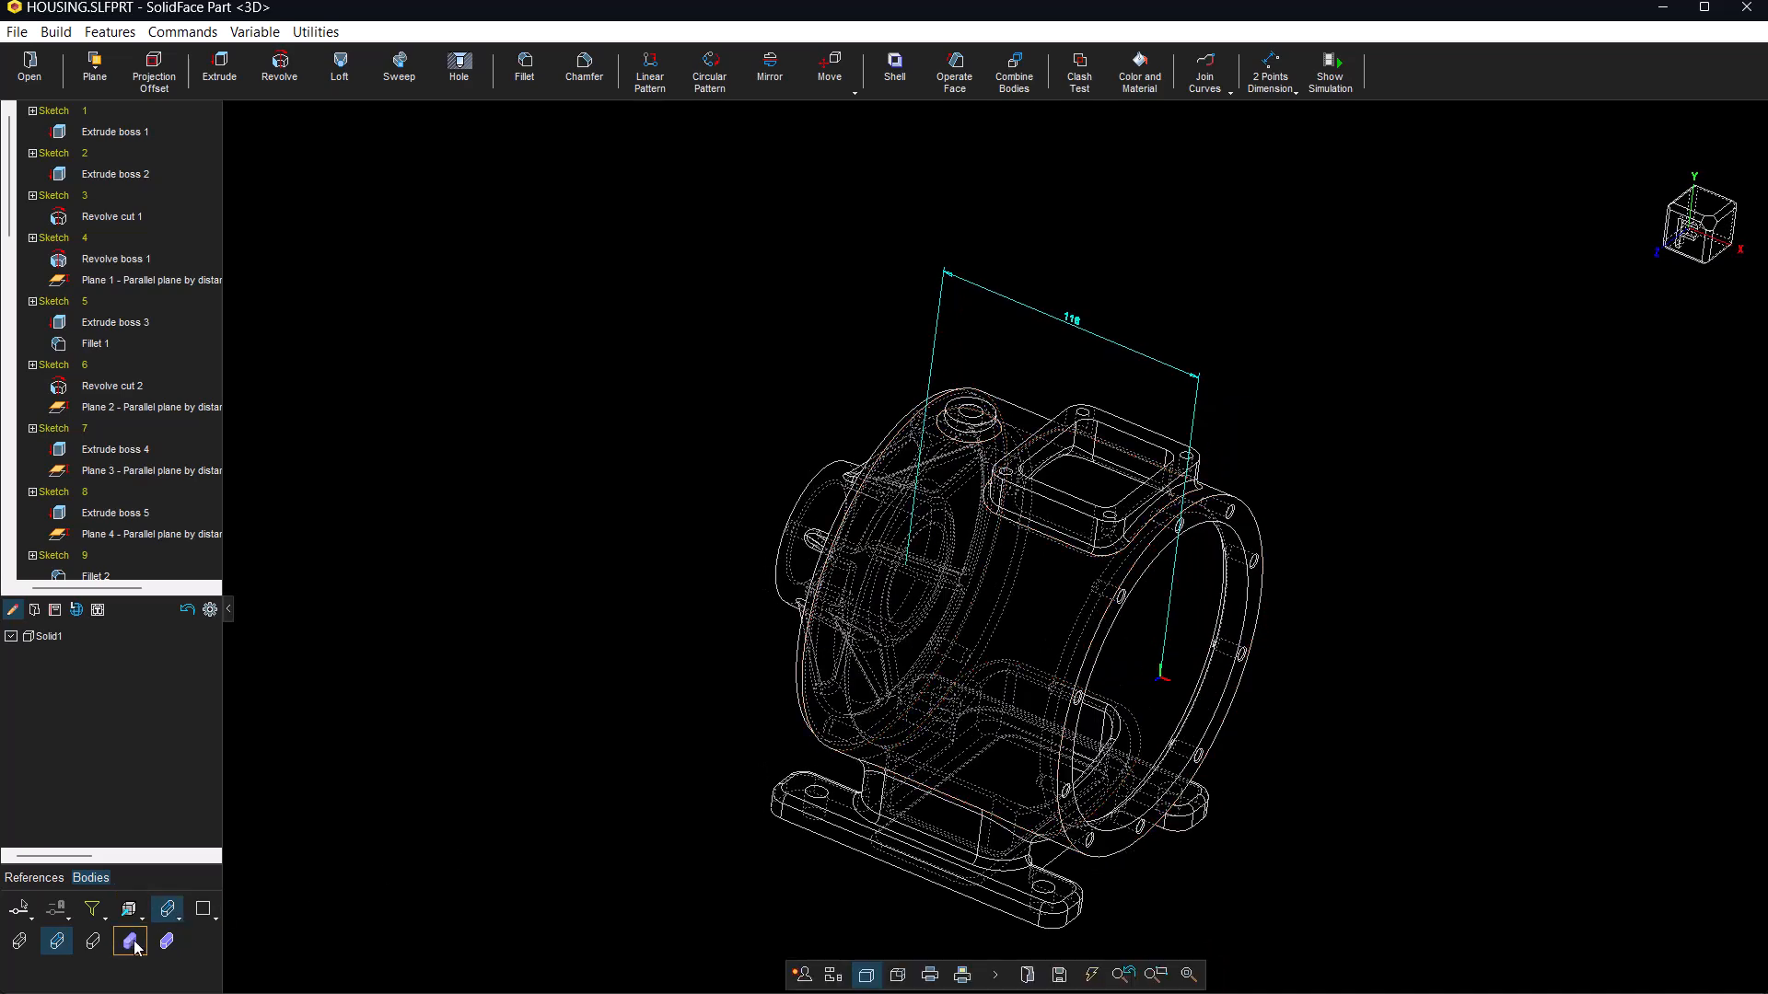
{"action": "left_click", "coordinate": [166, 941]}
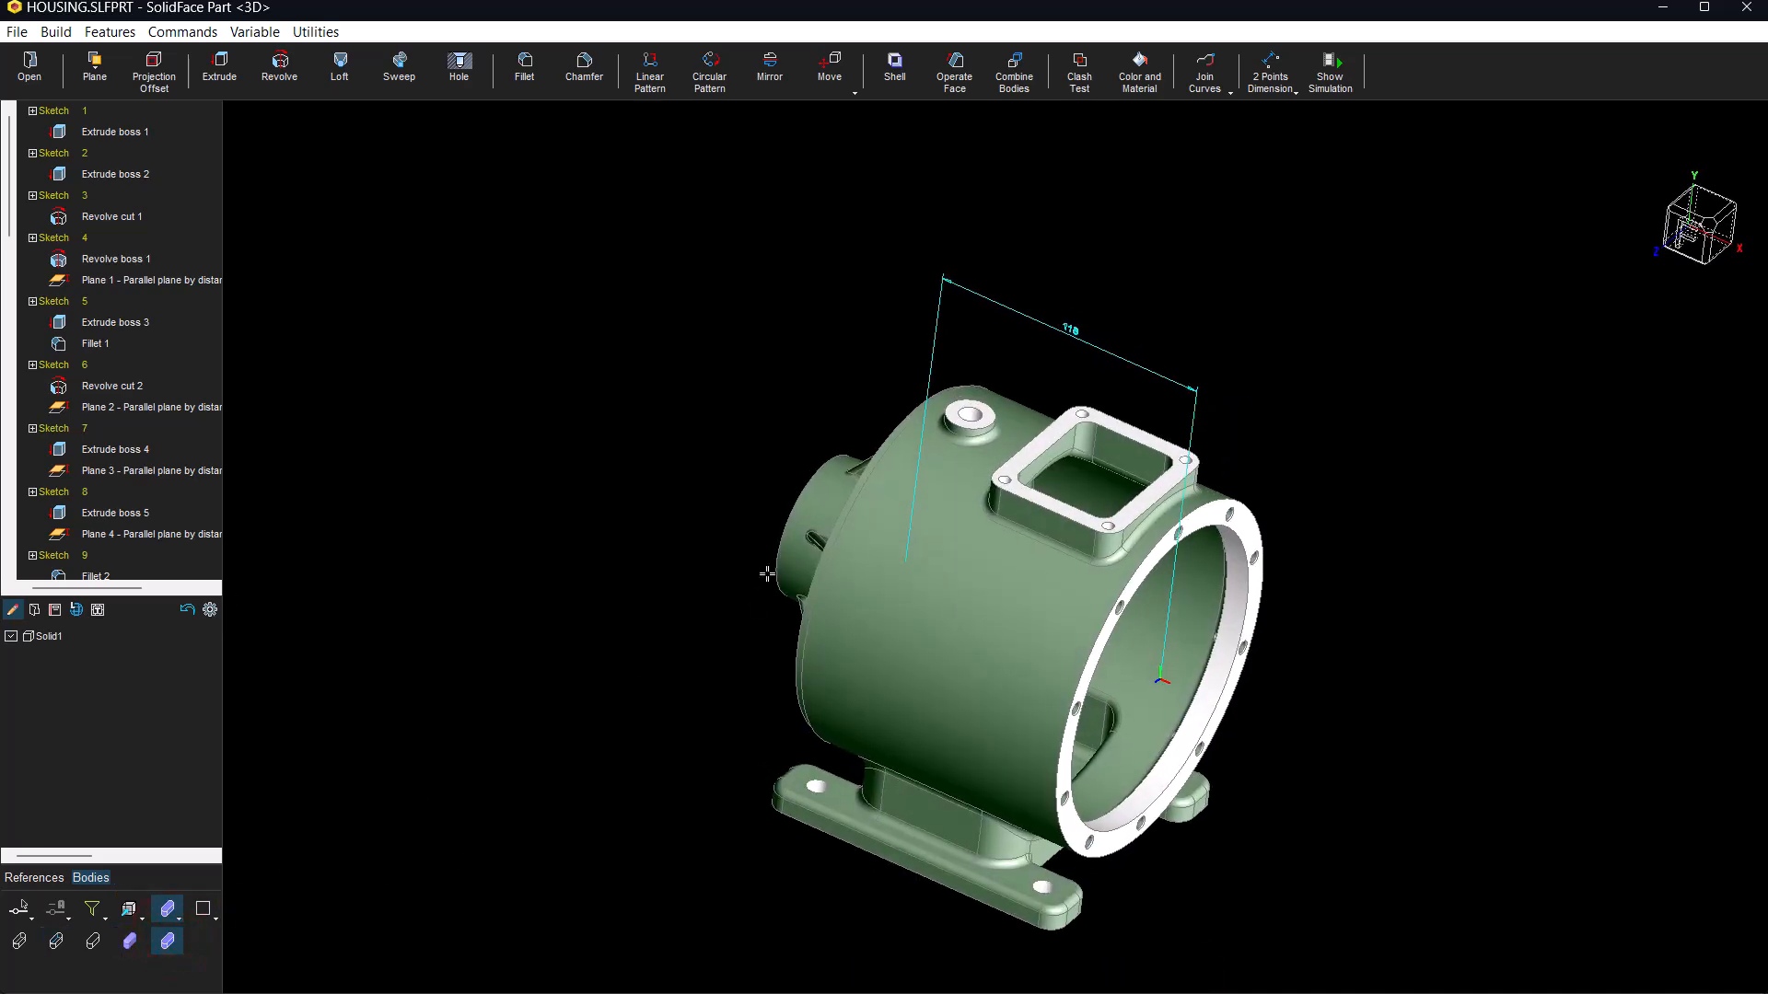
- Add diameter dimensions on the 3D housing for the round top boss and the rear corner hole of the rectangular flange
{"action": "scroll", "coordinate": [1046, 443], "scroll_direction": "up", "scroll_amount": 3}
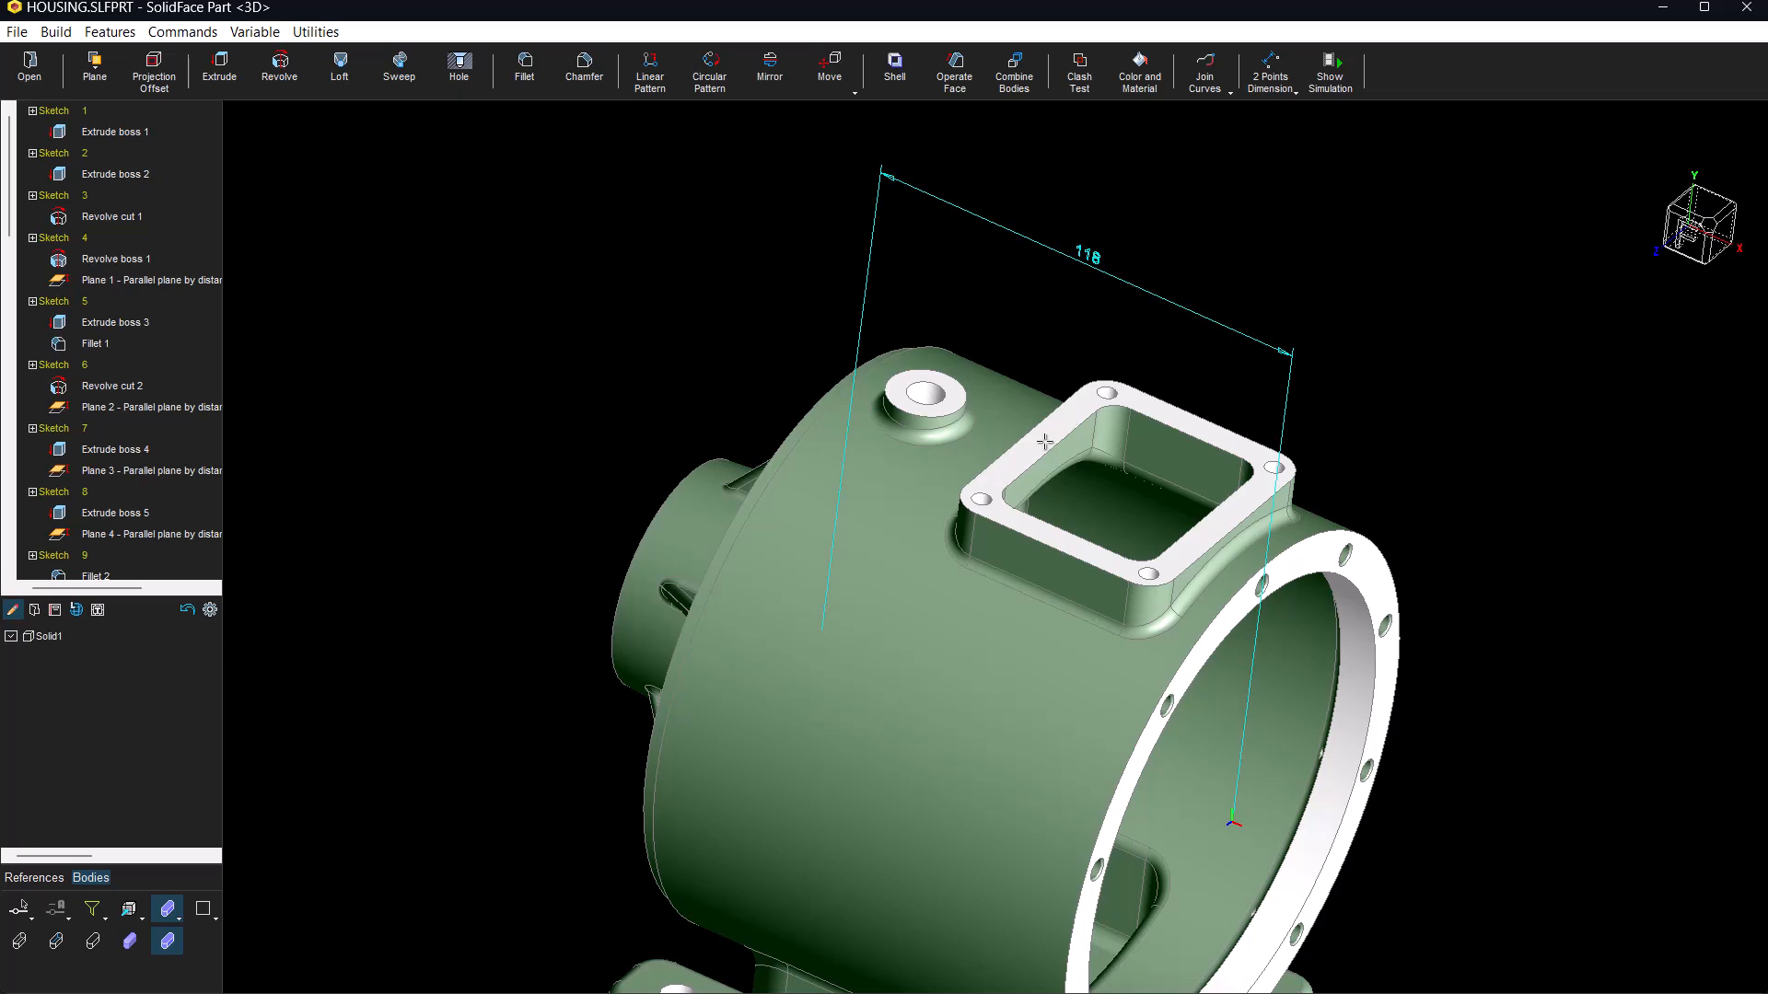
{"action": "left_click", "coordinate": [1270, 69]}
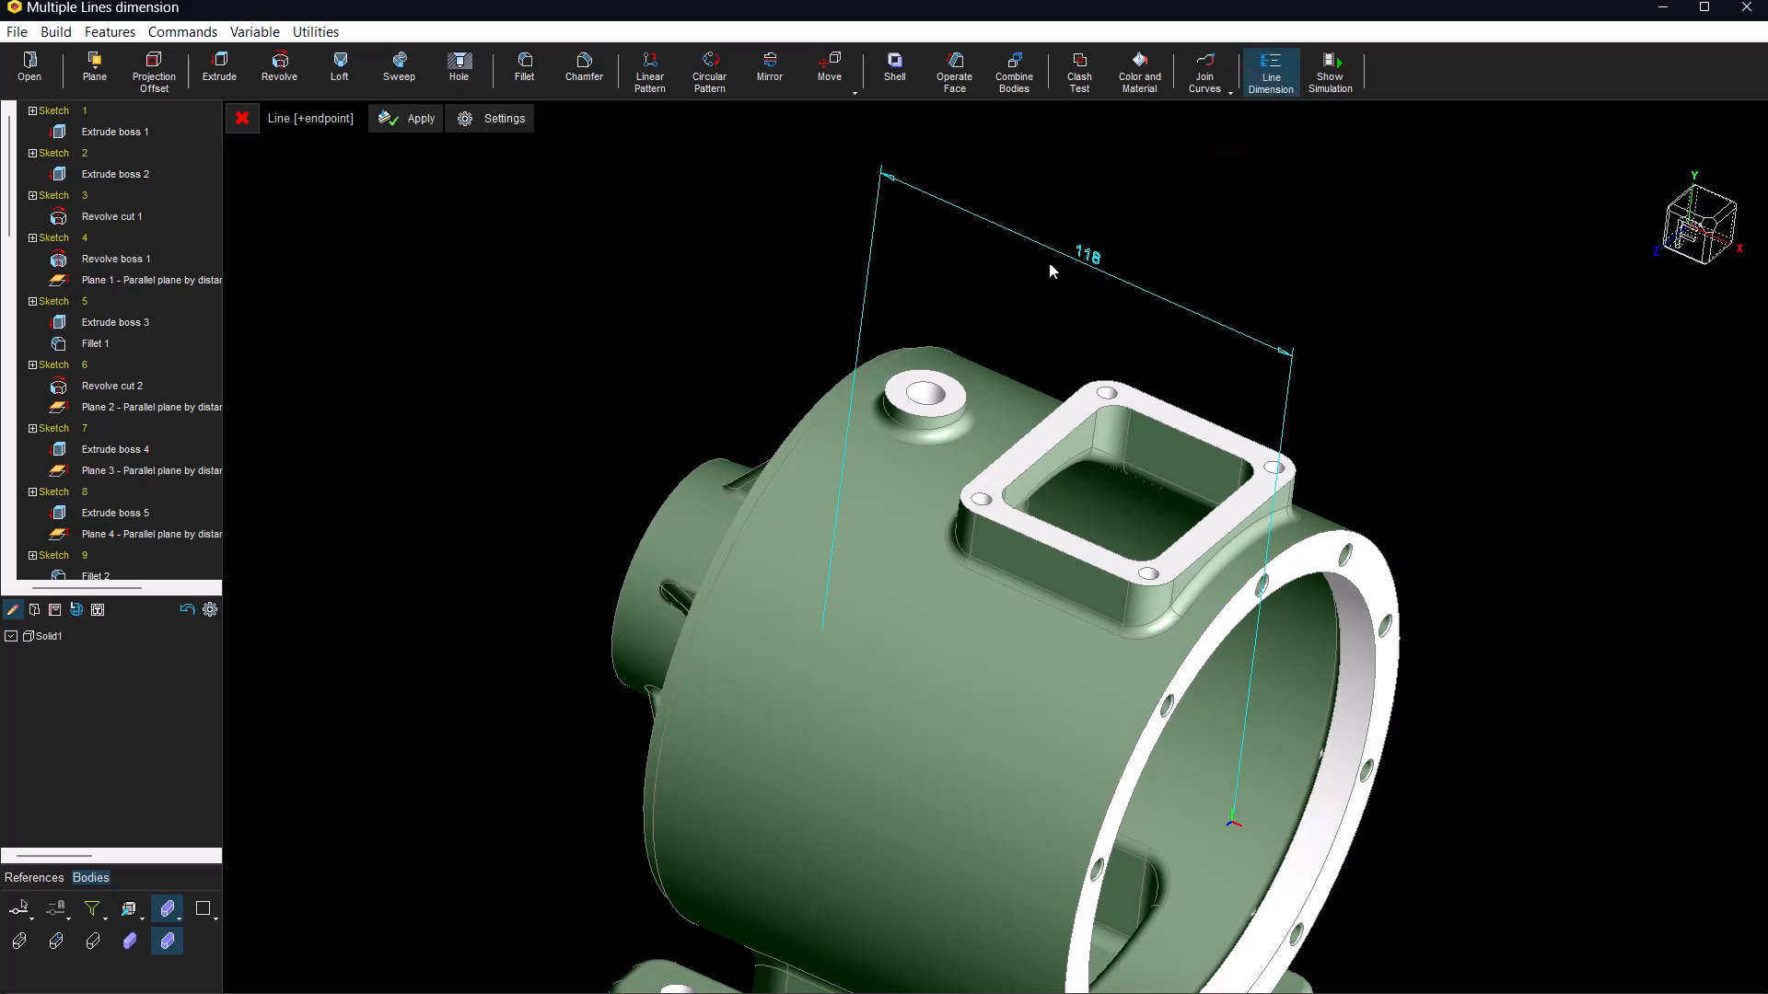
{"action": "left_click", "coordinate": [969, 368]}
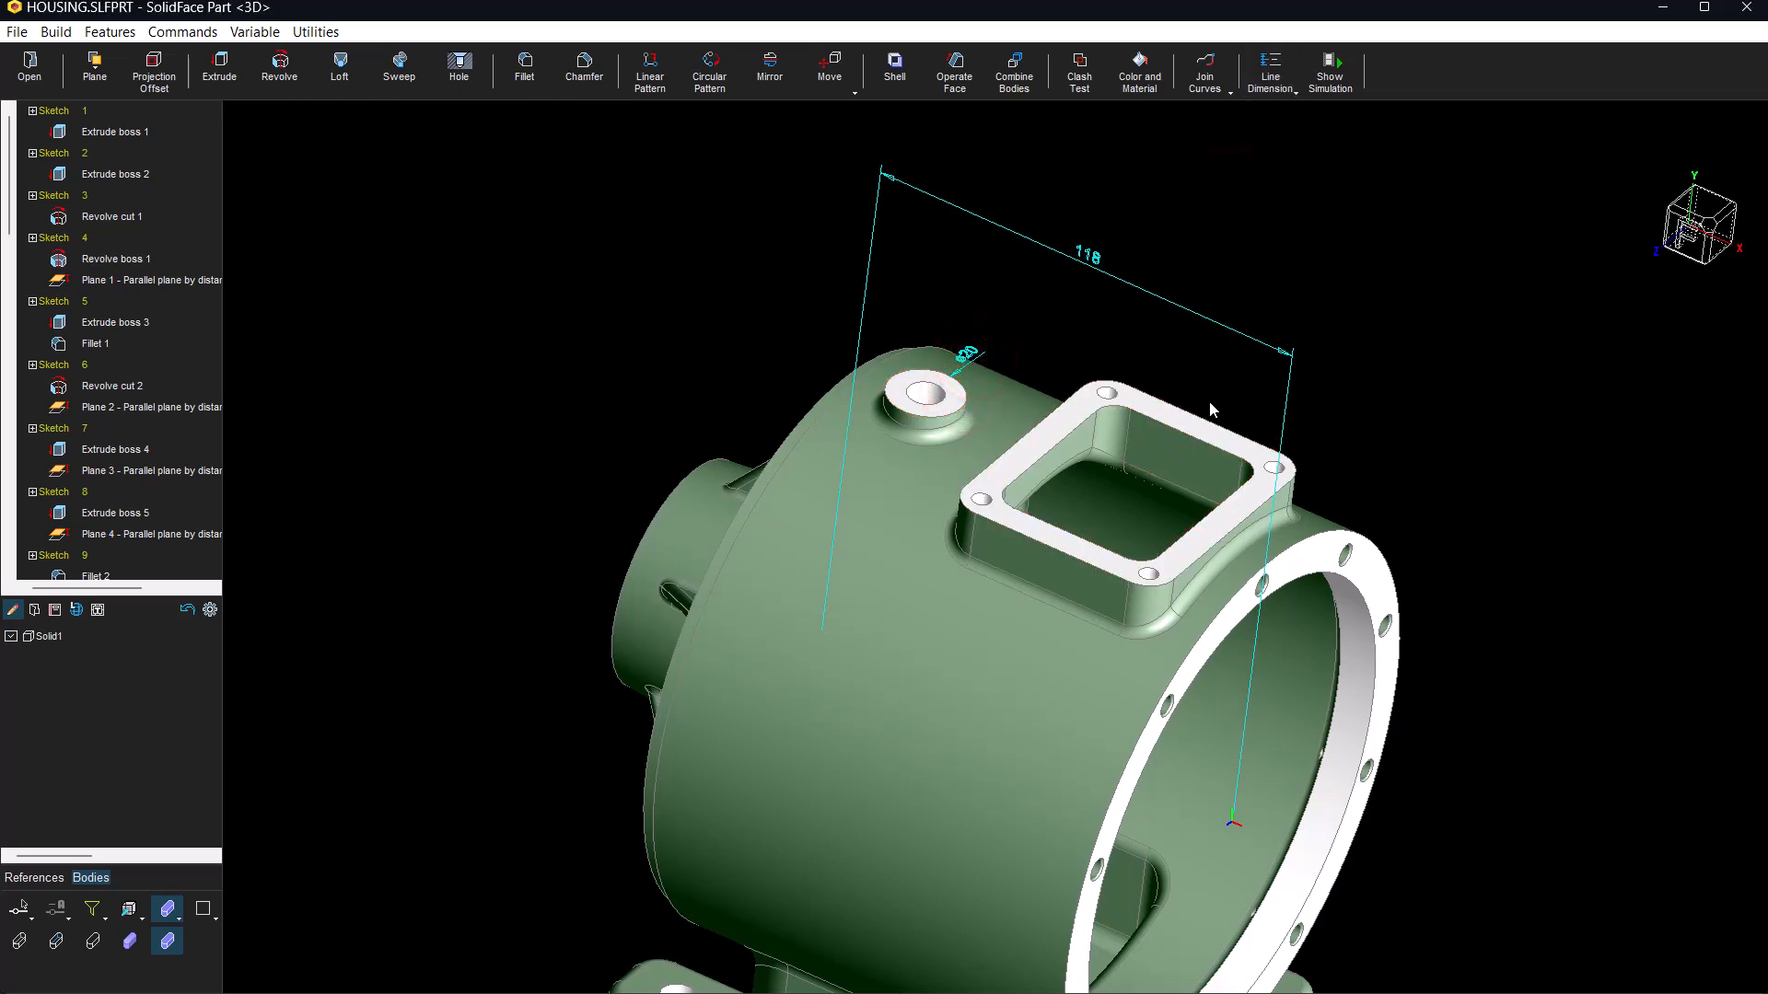
{"action": "left_click", "coordinate": [1270, 69]}
{"action": "scroll", "coordinate": [1109, 387], "scroll_direction": "up", "scroll_amount": 3}
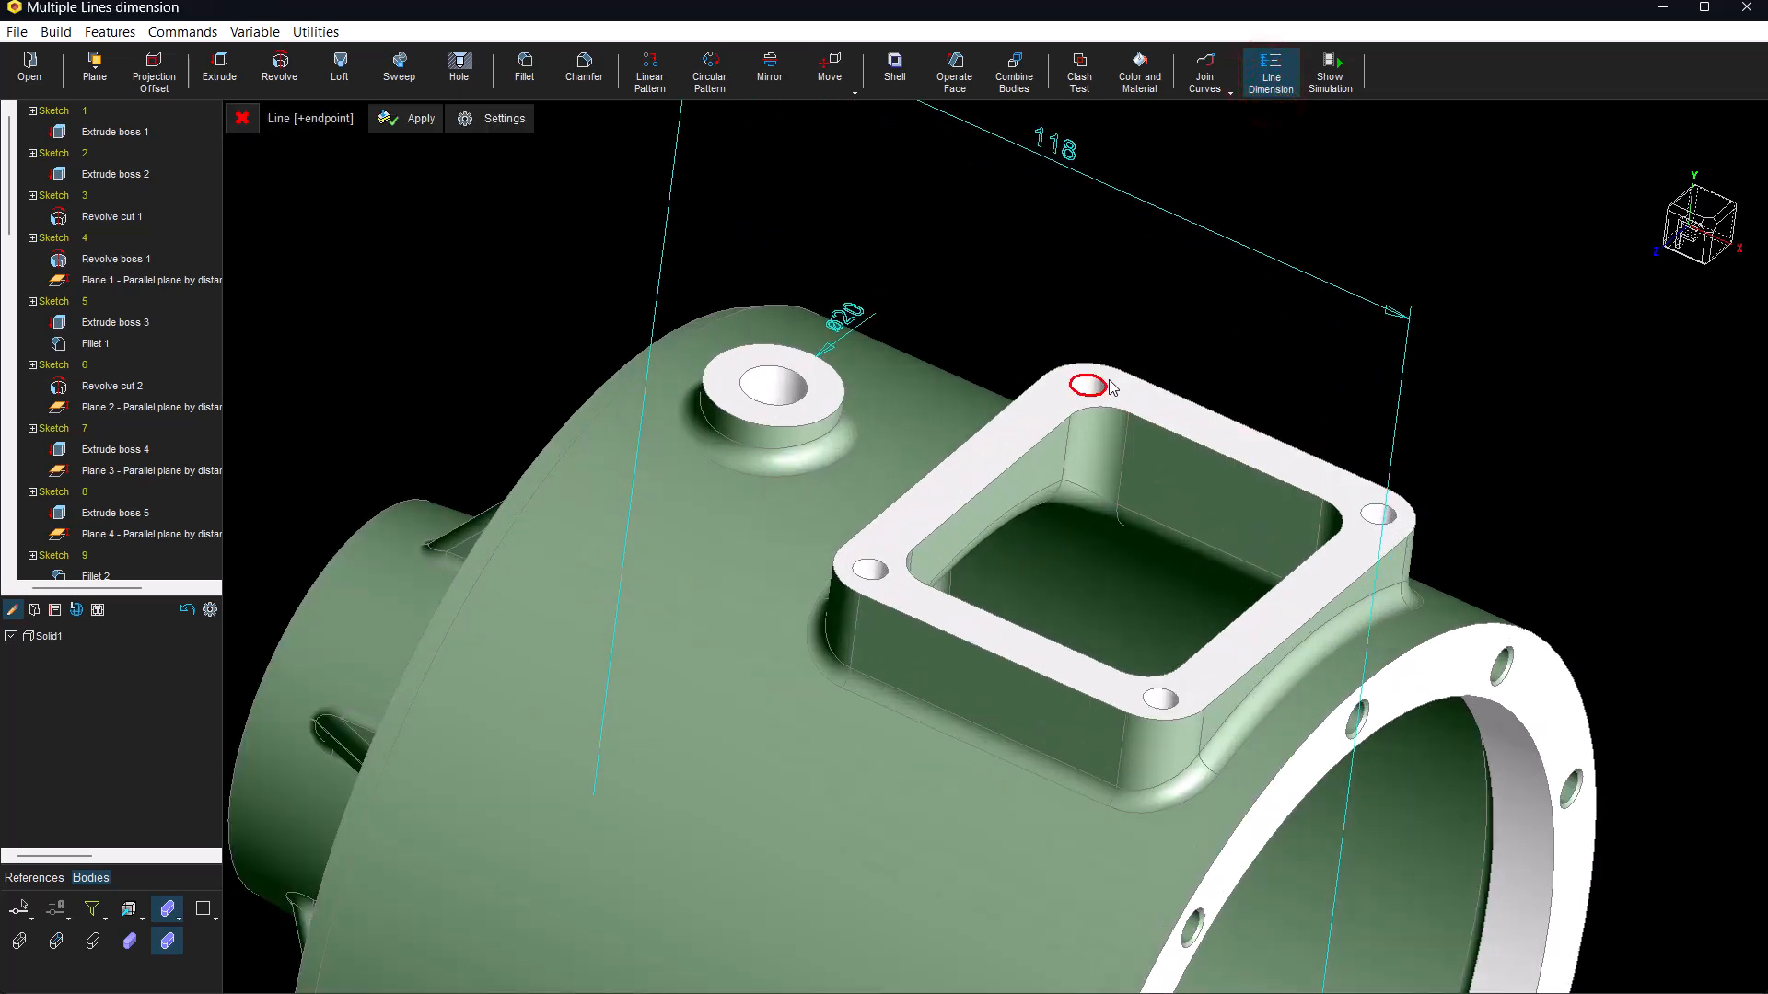
{"action": "left_click", "coordinate": [1105, 383]}
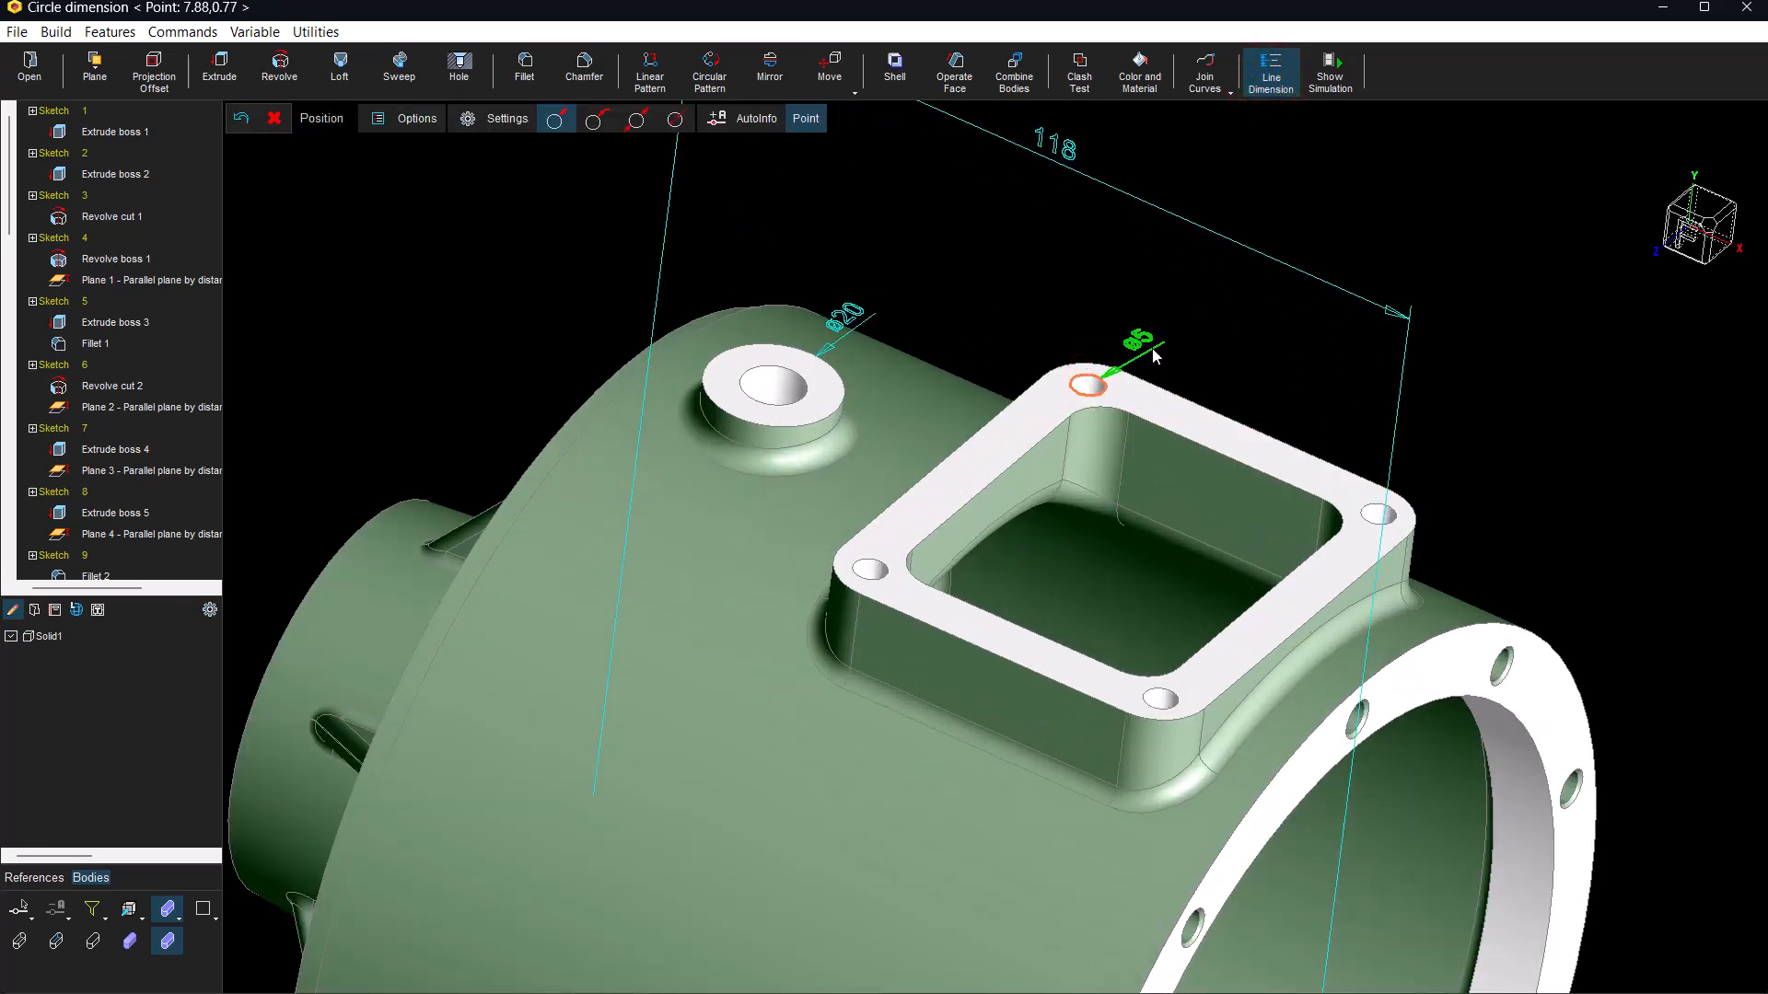
{"action": "left_click", "coordinate": [1162, 361]}
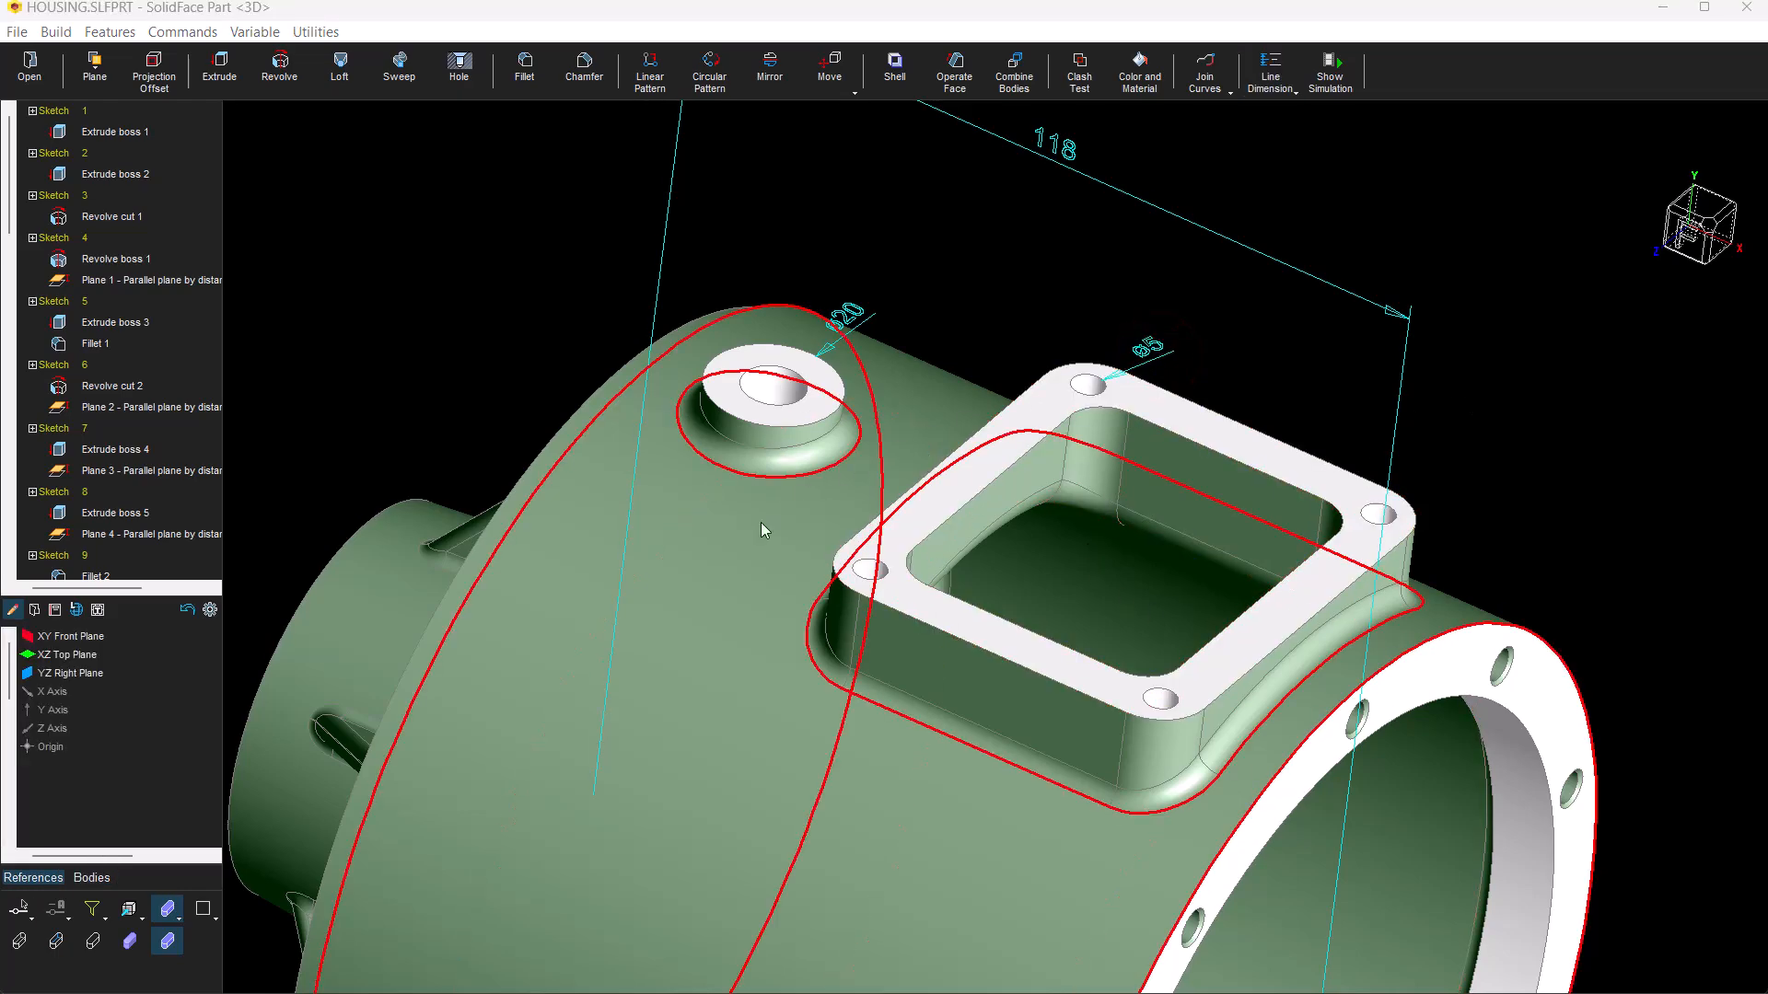
- Edit the extrusion of the housing's main cylindrical body and set its Direction 1 distance to 125
{"action": "left_click", "coordinate": [746, 536]}
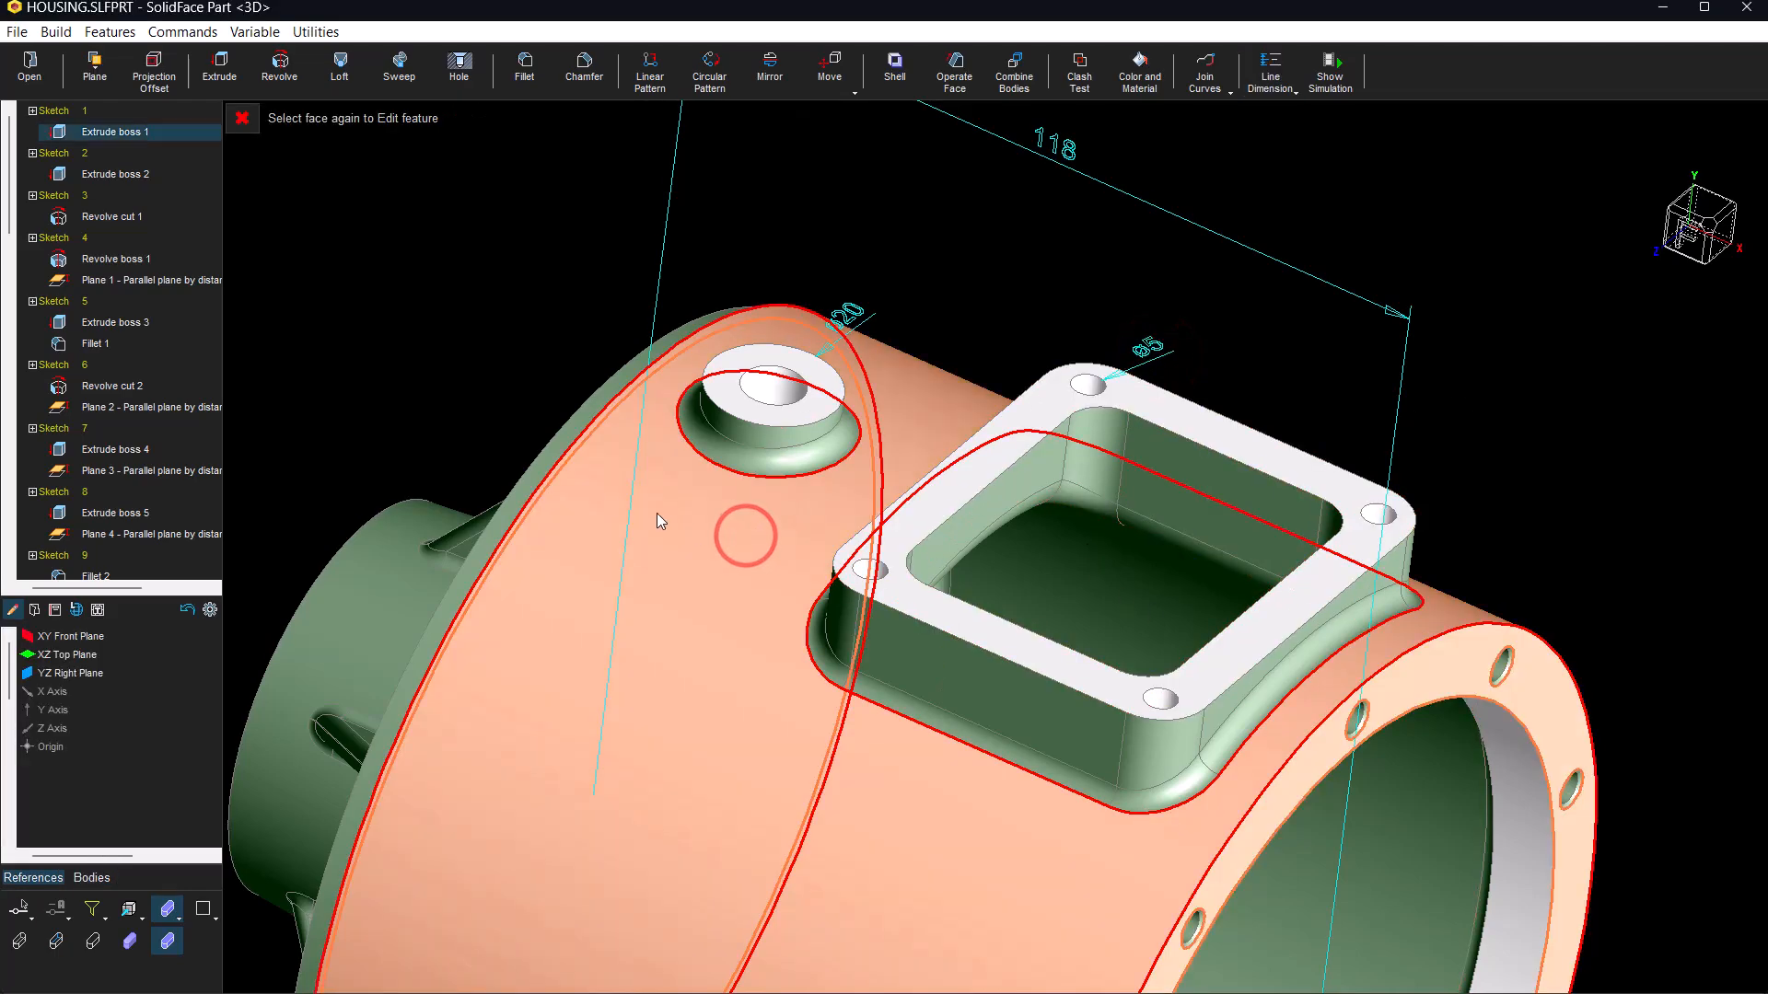
{"action": "left_click", "coordinate": [173, 135]}
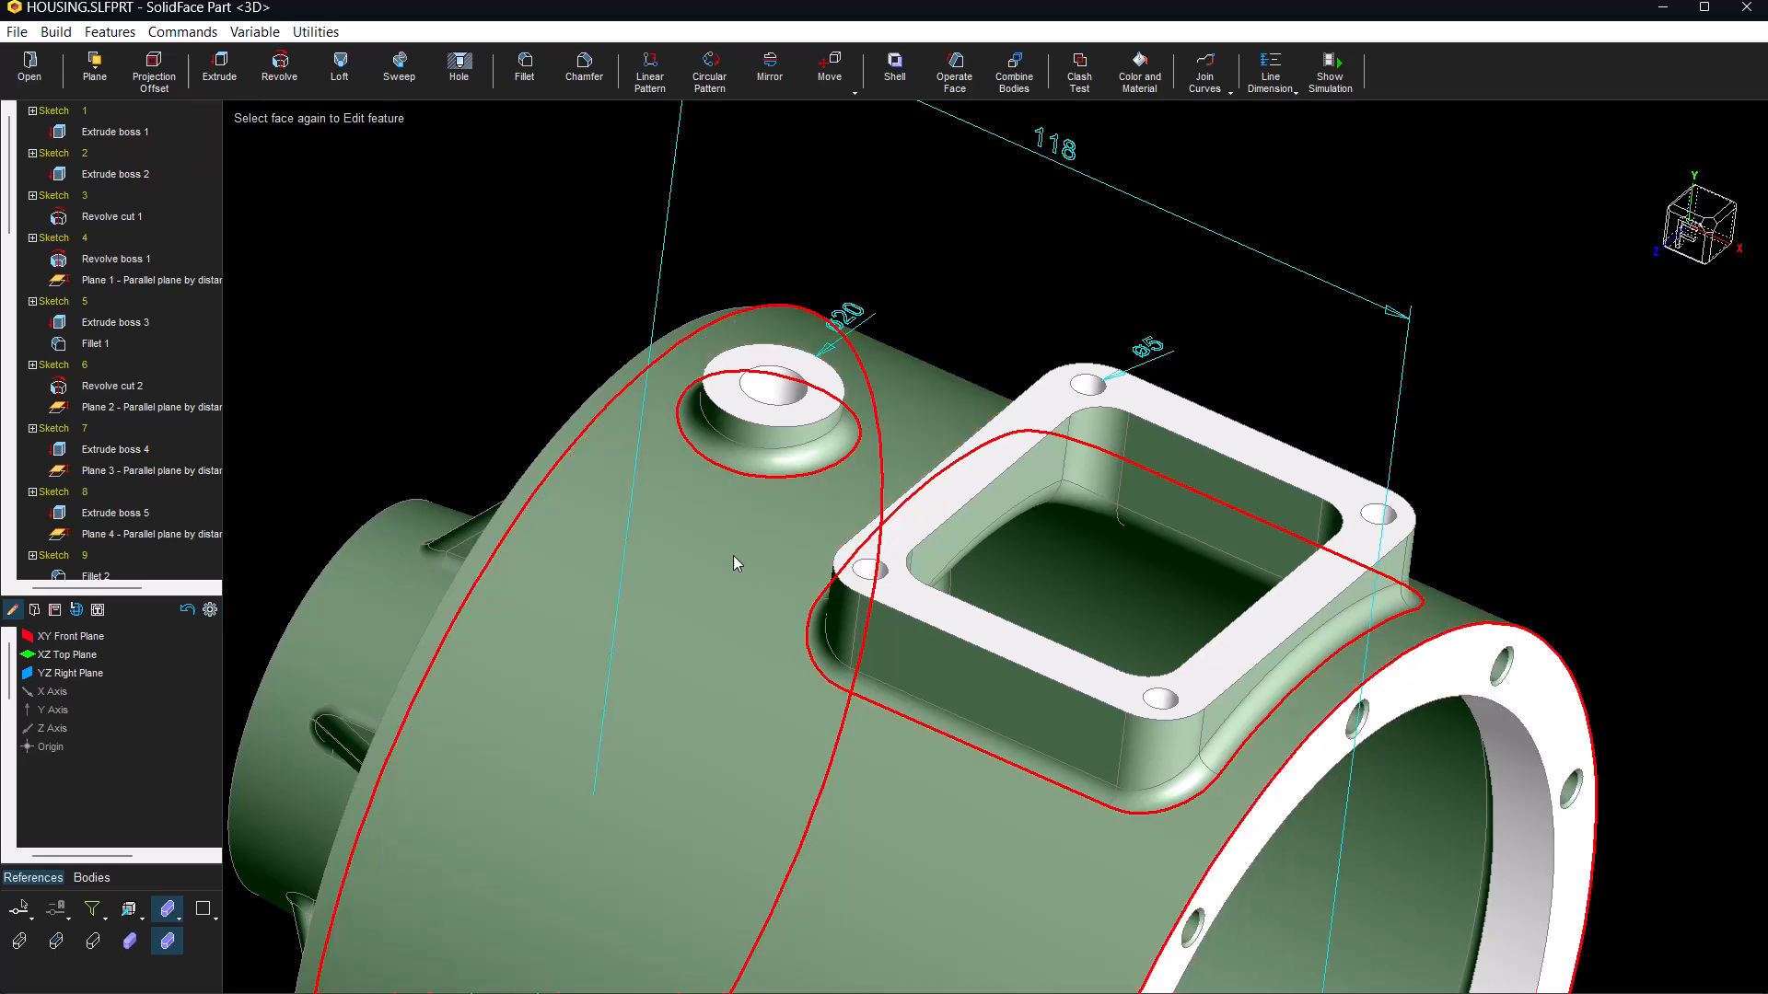
{"action": "left_click", "coordinate": [733, 556]}
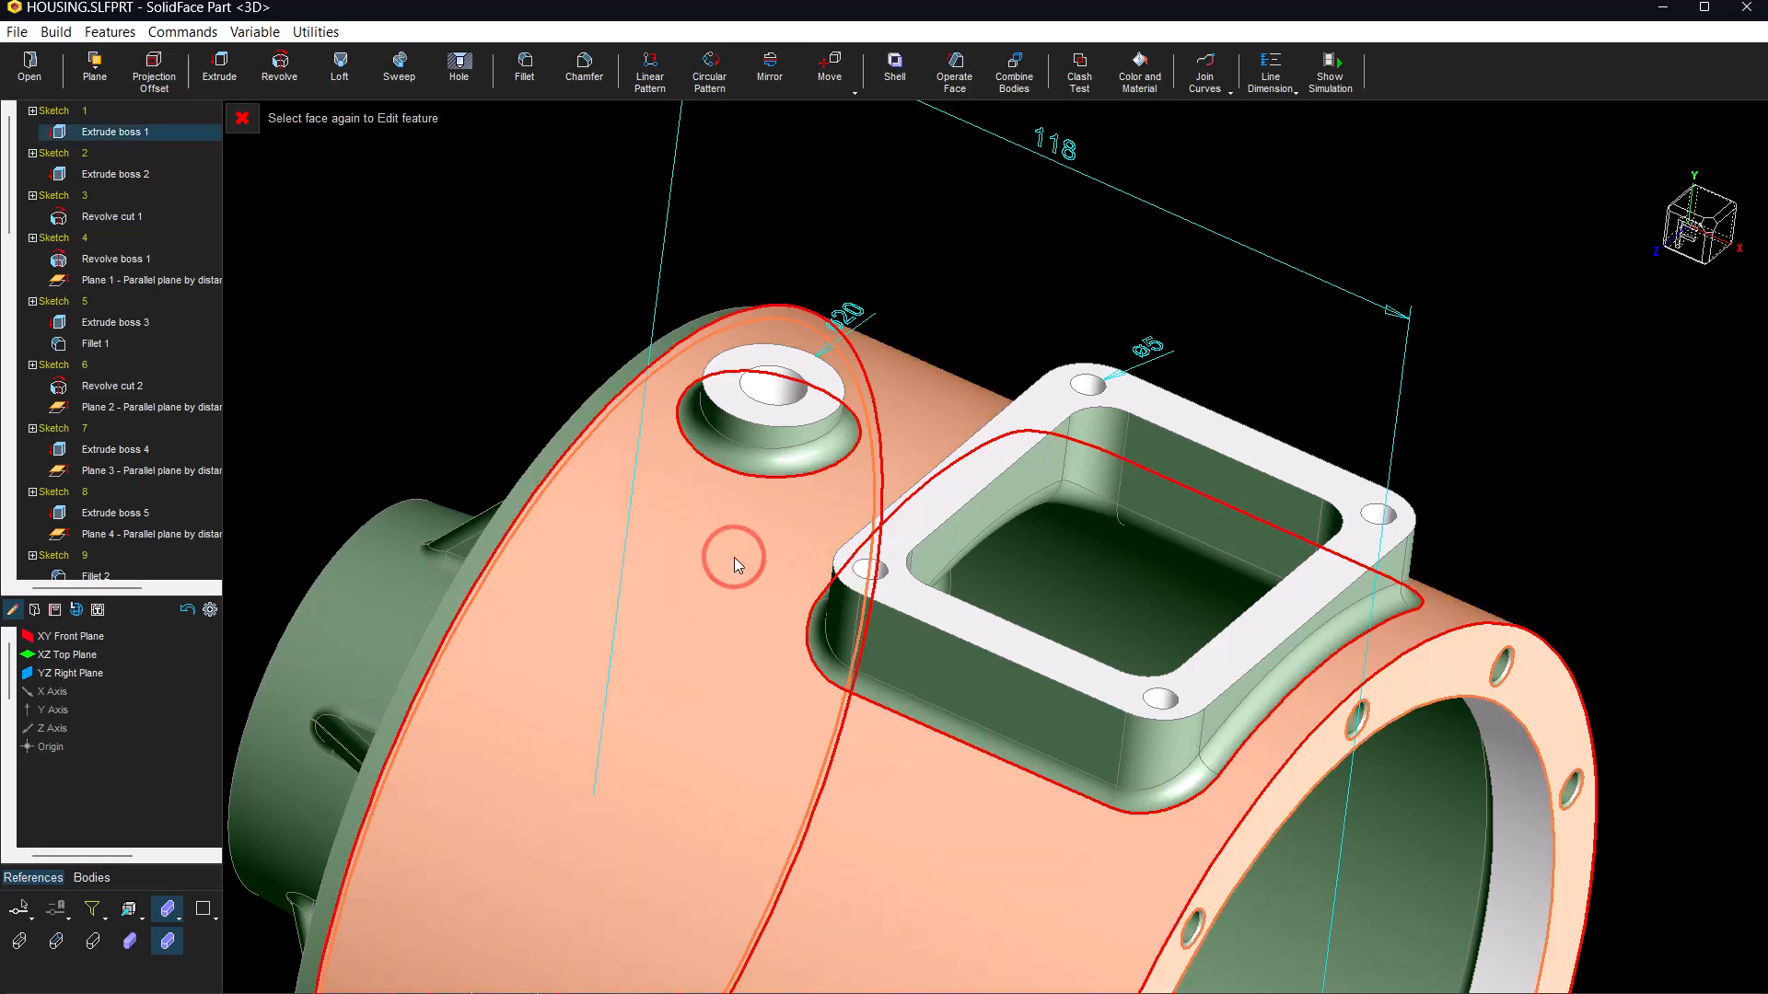
{"action": "left_click", "coordinate": [733, 556]}
{"action": "left_click_drag", "start_coordinate": [329, 163], "coordinate": [267, 164]}
{"action": "type", "text": "12"}
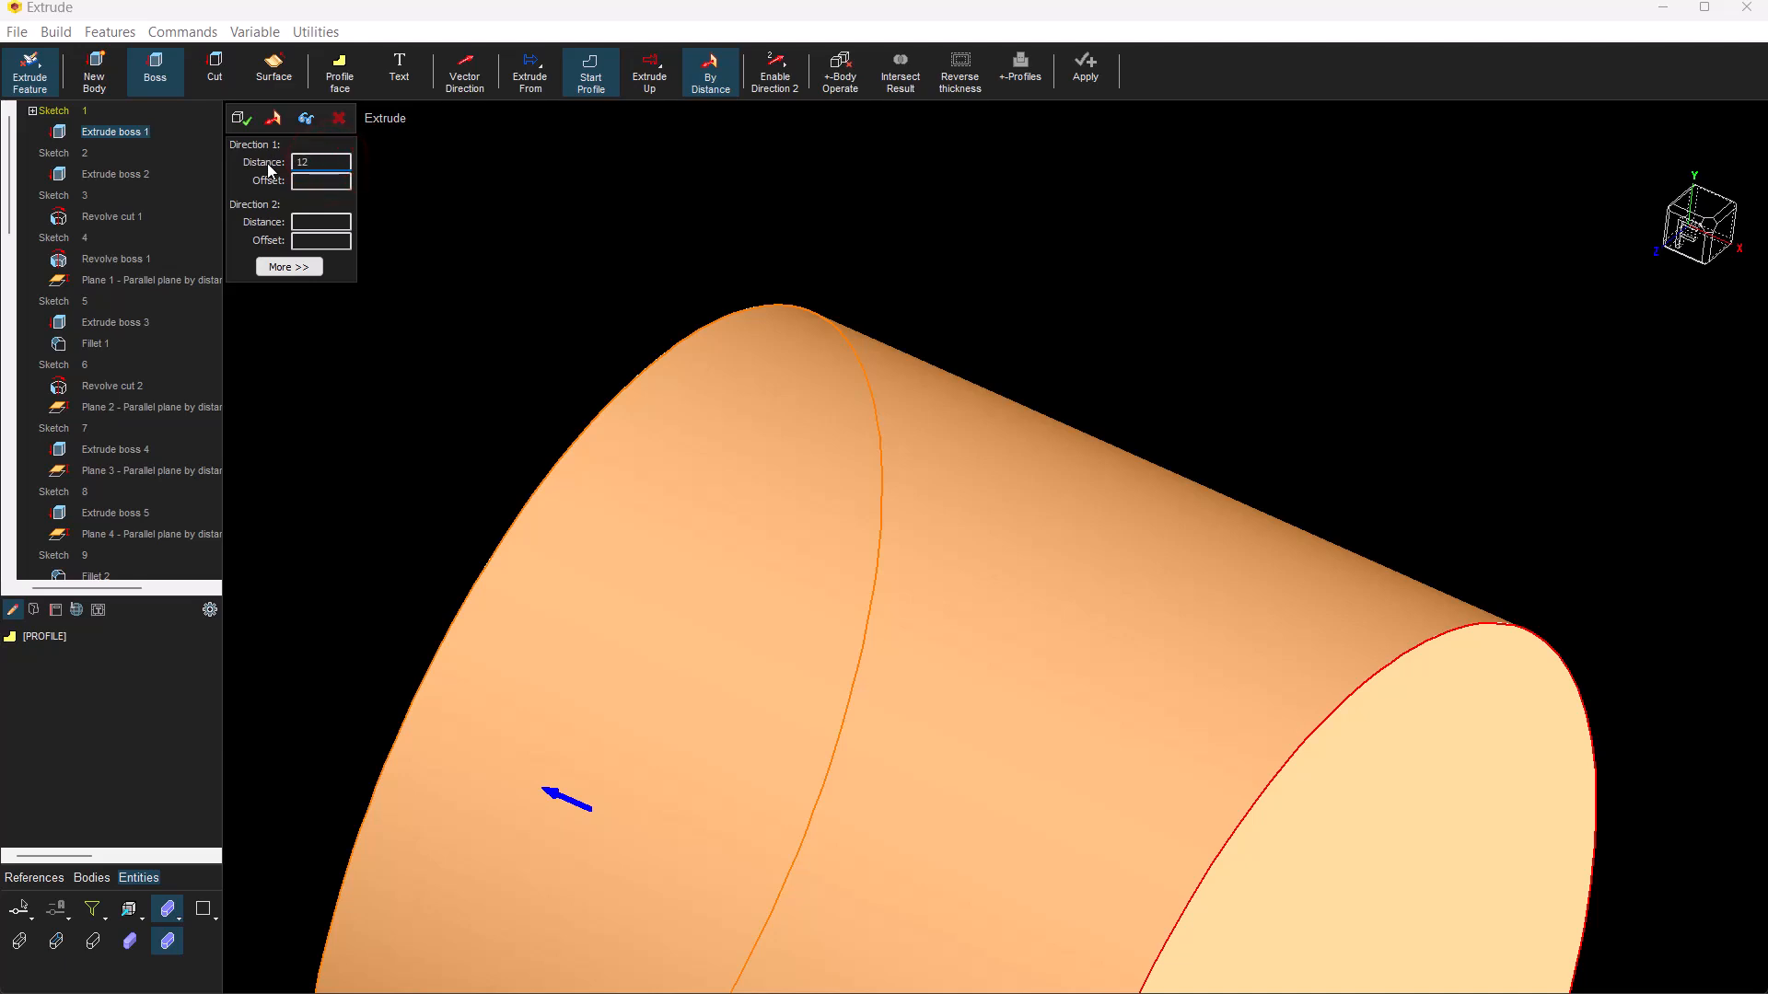
{"action": "type", "text": "5"}
{"action": "left_click", "coordinate": [241, 119]}
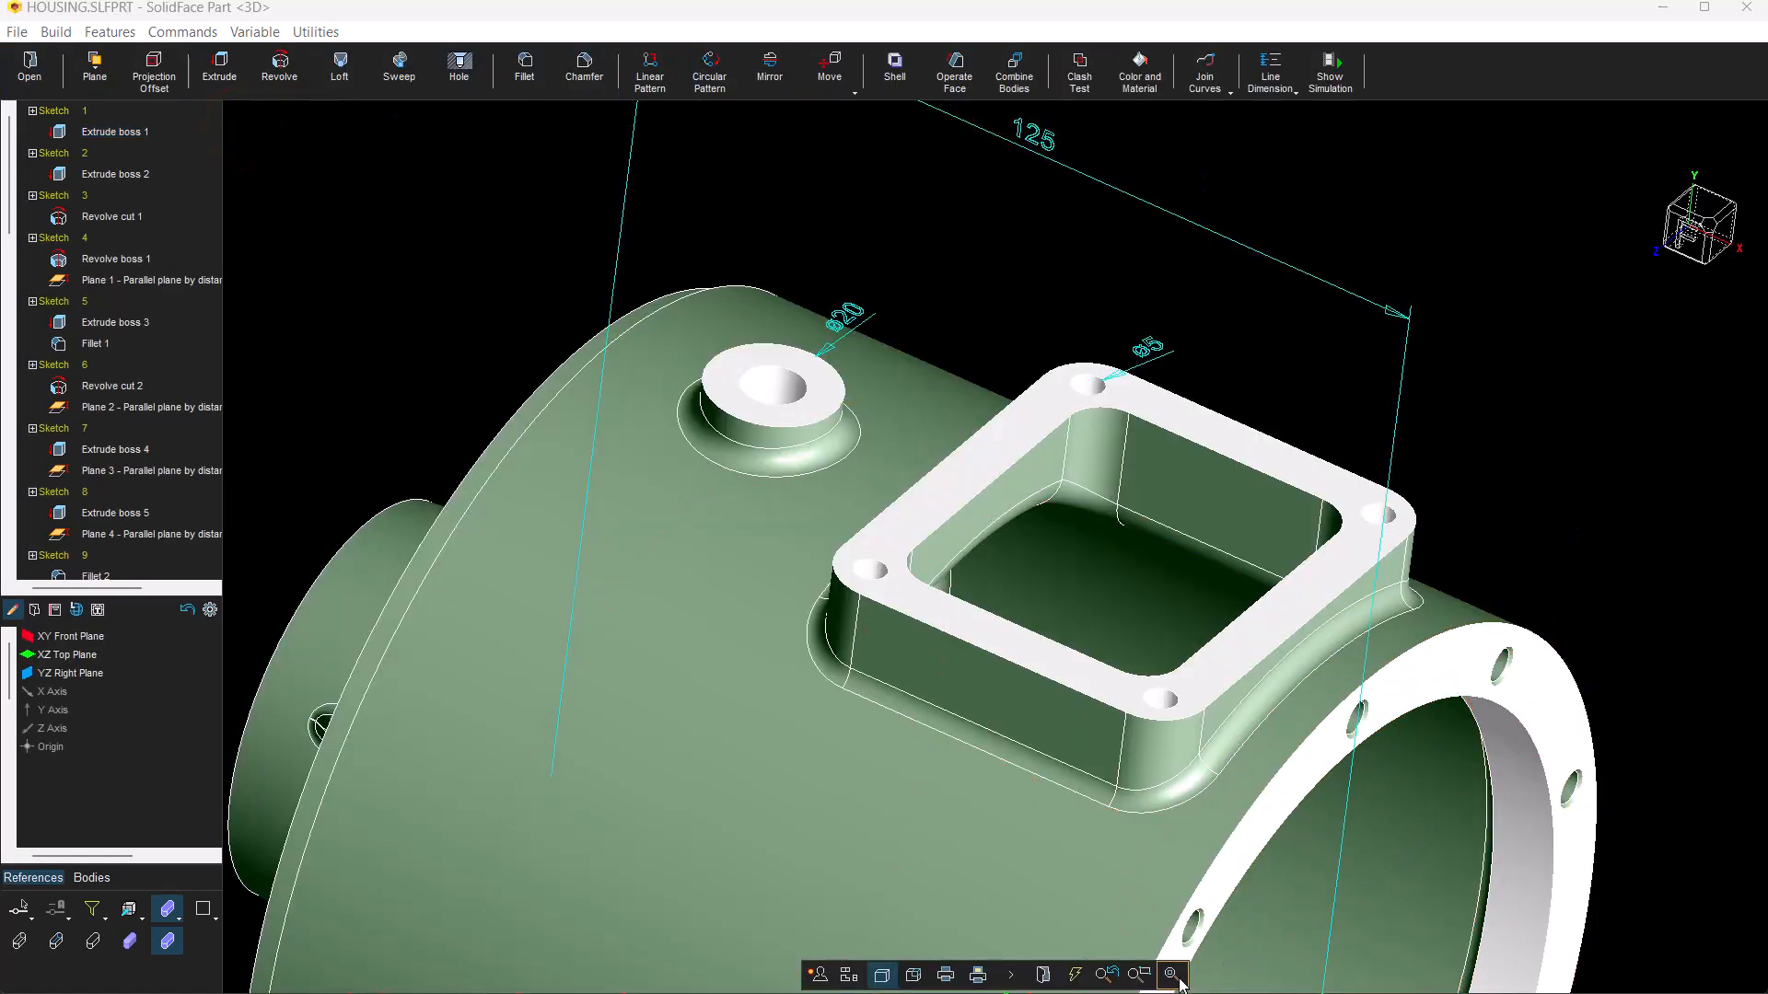
- In the drawing, dimension the housing body's length between its outer end faces in section A-A, placing the dimension above the view
{"action": "left_click", "coordinate": [1171, 974]}
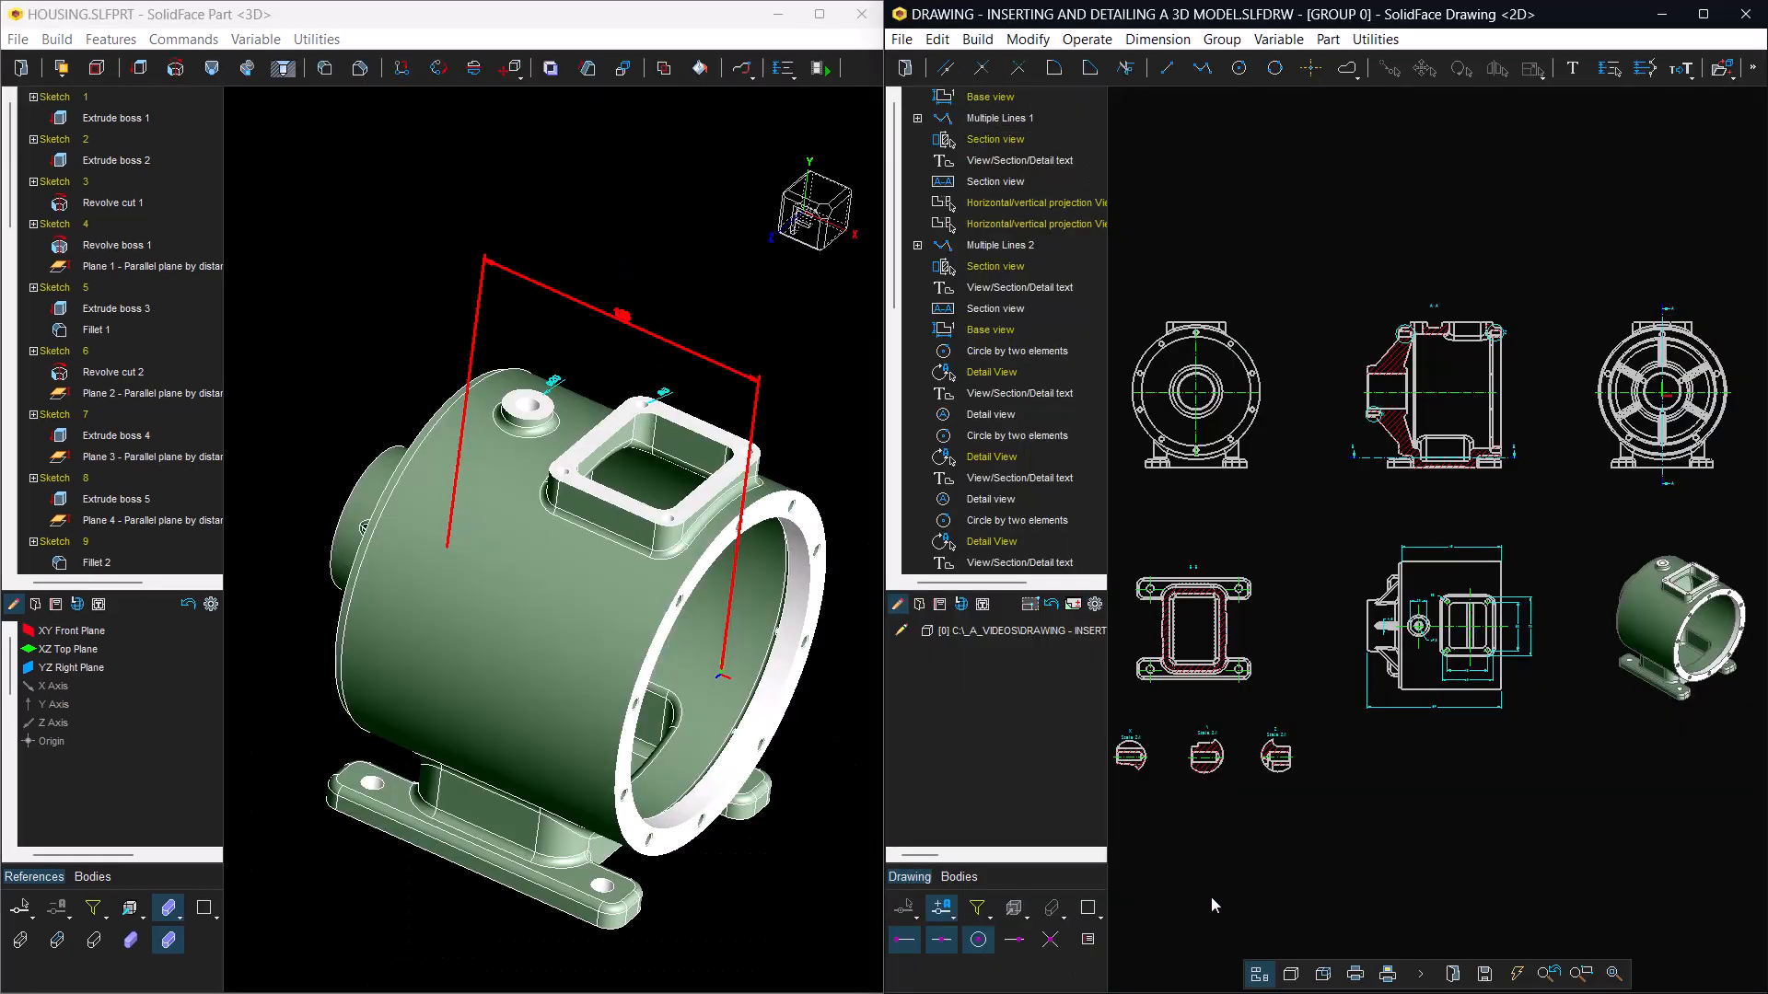
{"action": "left_click", "coordinate": [1581, 973]}
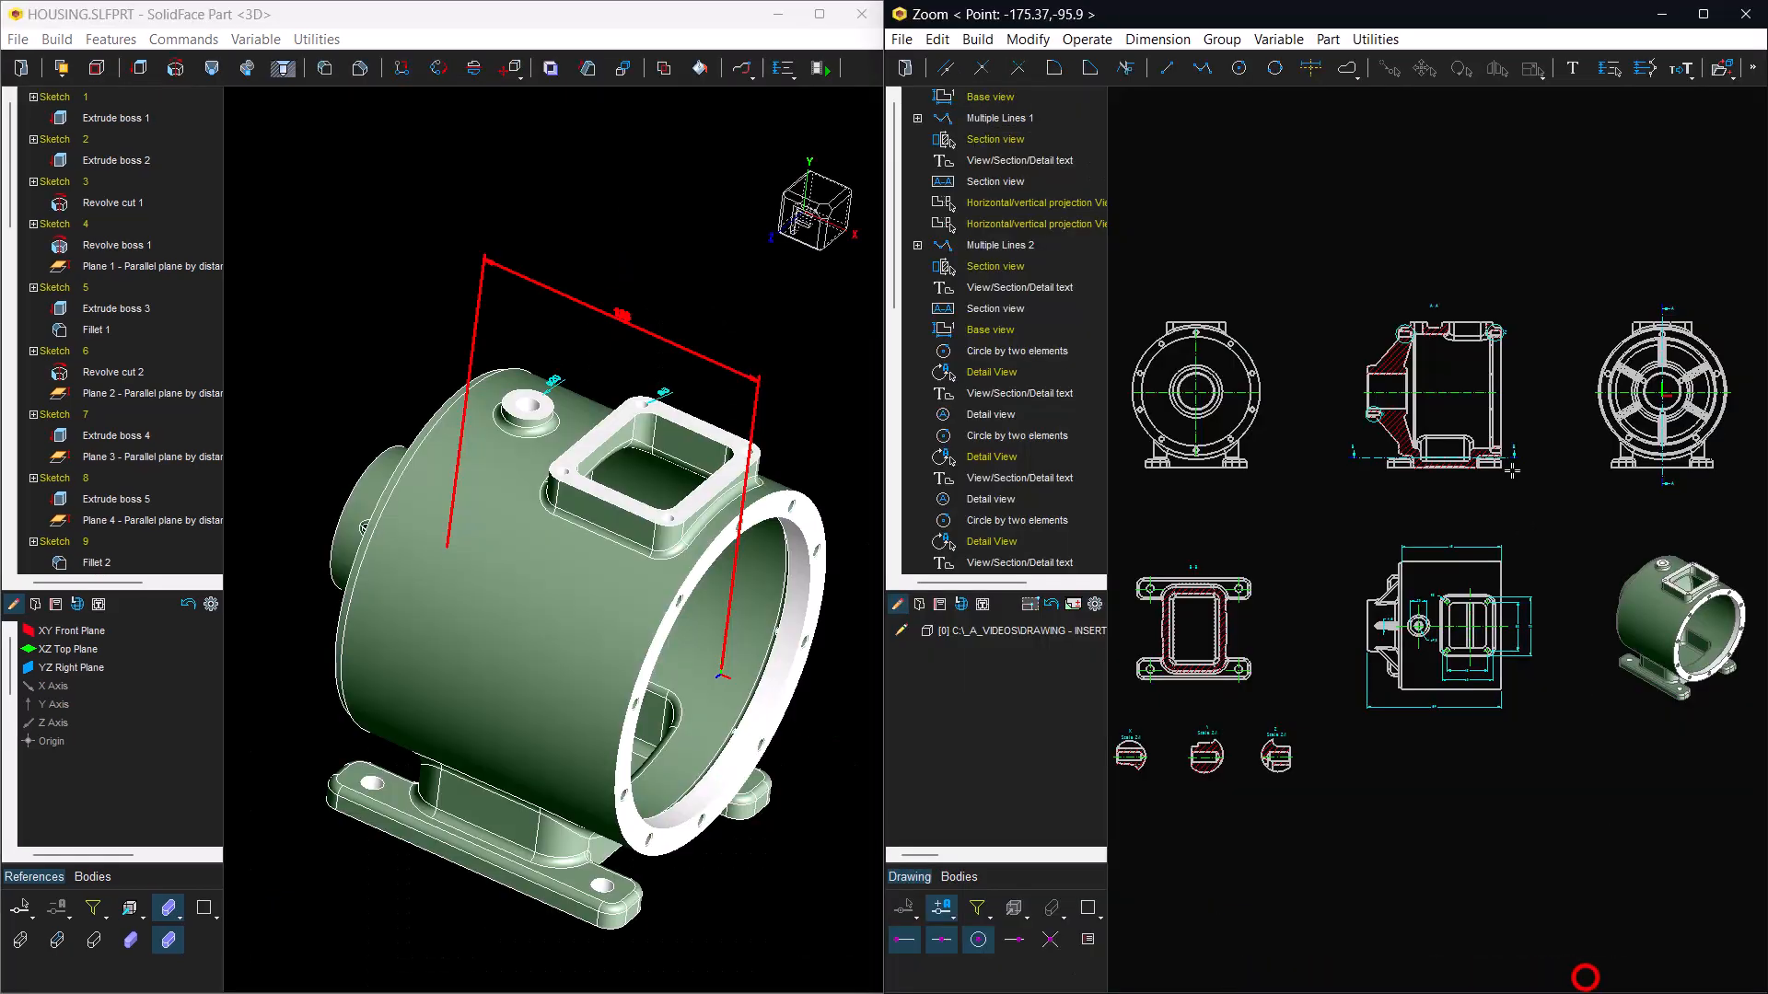
{"action": "left_click", "coordinate": [1383, 354]}
{"action": "left_click", "coordinate": [1526, 304]}
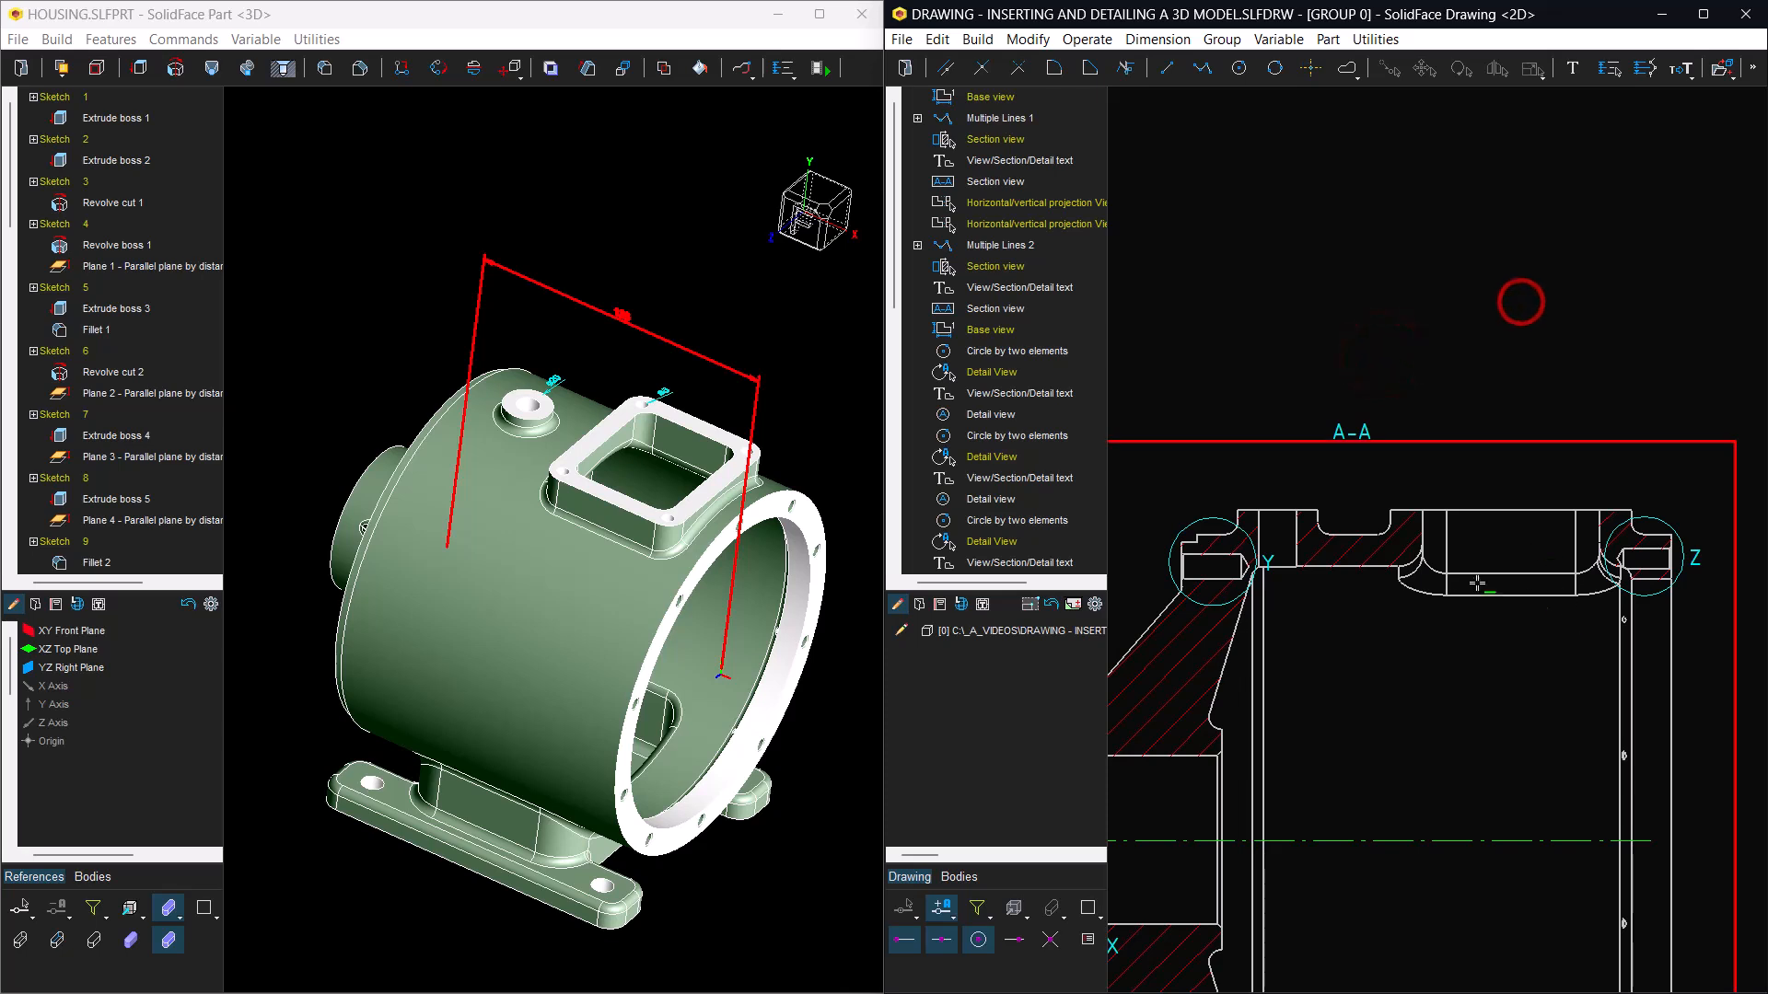
{"action": "left_click", "coordinate": [1609, 67]}
{"action": "left_click", "coordinate": [1691, 550]}
{"action": "scroll", "coordinate": [1695, 543], "scroll_direction": "up", "scroll_amount": 2}
{"action": "scroll", "coordinate": [1694, 543], "scroll_direction": "up", "scroll_amount": 1}
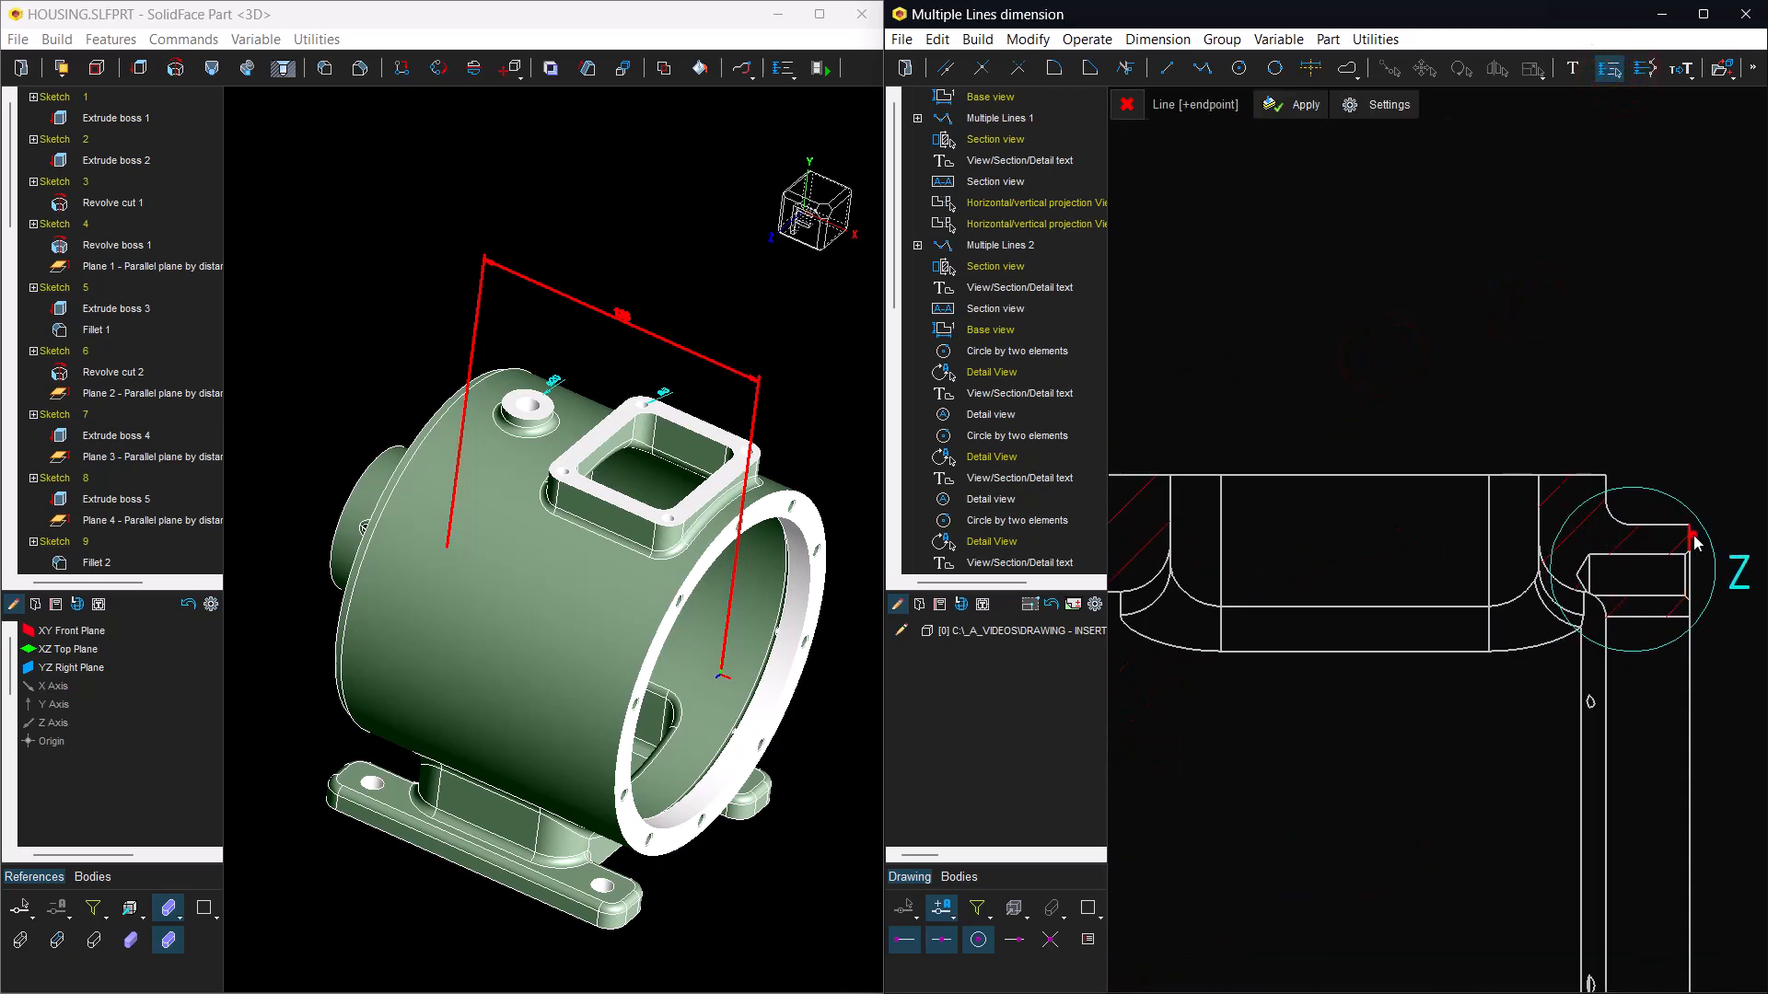
{"action": "left_click", "coordinate": [1692, 537]}
{"action": "middle_click_drag", "start_coordinate": [1398, 569], "coordinate": [1749, 507]}
{"action": "scroll", "coordinate": [1475, 471], "scroll_direction": "up", "scroll_amount": 2}
{"action": "scroll", "coordinate": [1474, 470], "scroll_direction": "down", "scroll_amount": 3}
{"action": "scroll", "coordinate": [1192, 456], "scroll_direction": "up", "scroll_amount": 3}
{"action": "scroll", "coordinate": [1189, 470], "scroll_direction": "down", "scroll_amount": 2}
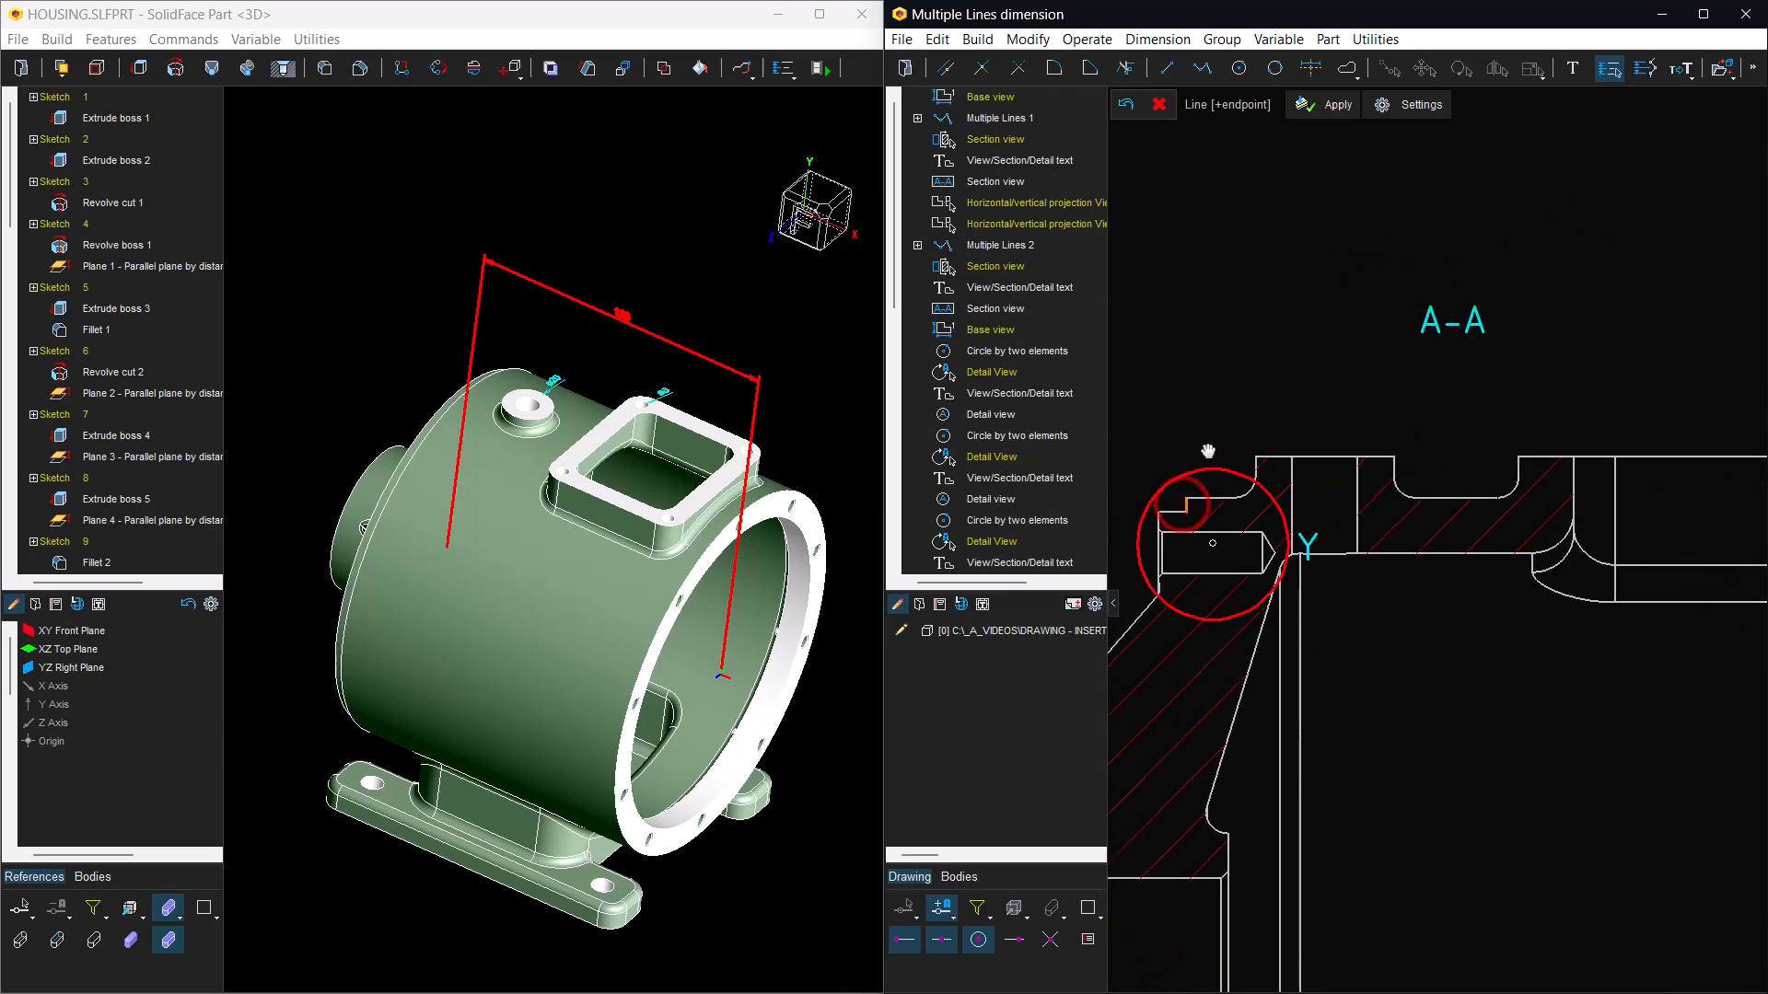
{"action": "scroll", "coordinate": [1212, 435], "scroll_direction": "down", "scroll_amount": 2}
{"action": "key", "text": "Return"}
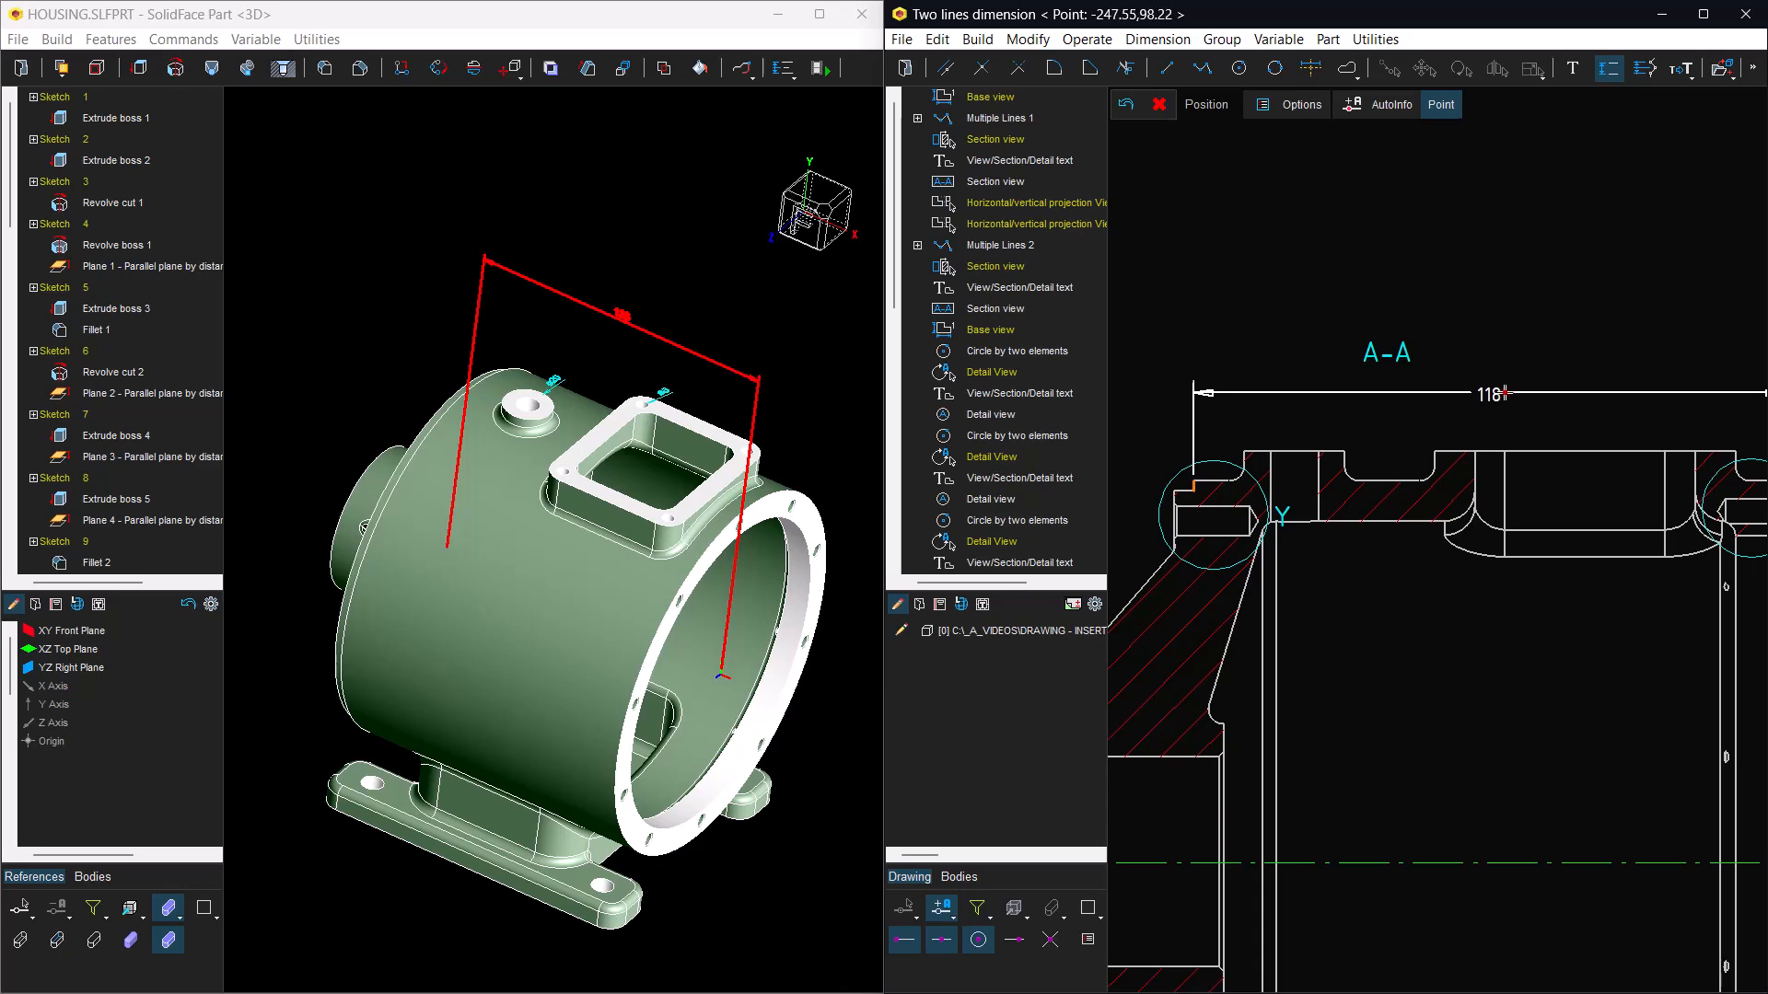
{"action": "left_click", "coordinate": [1501, 395]}
- Set the drawing's default general dimension scale/height (SCAGE) to 4.5
{"action": "left_click", "coordinate": [1611, 976]}
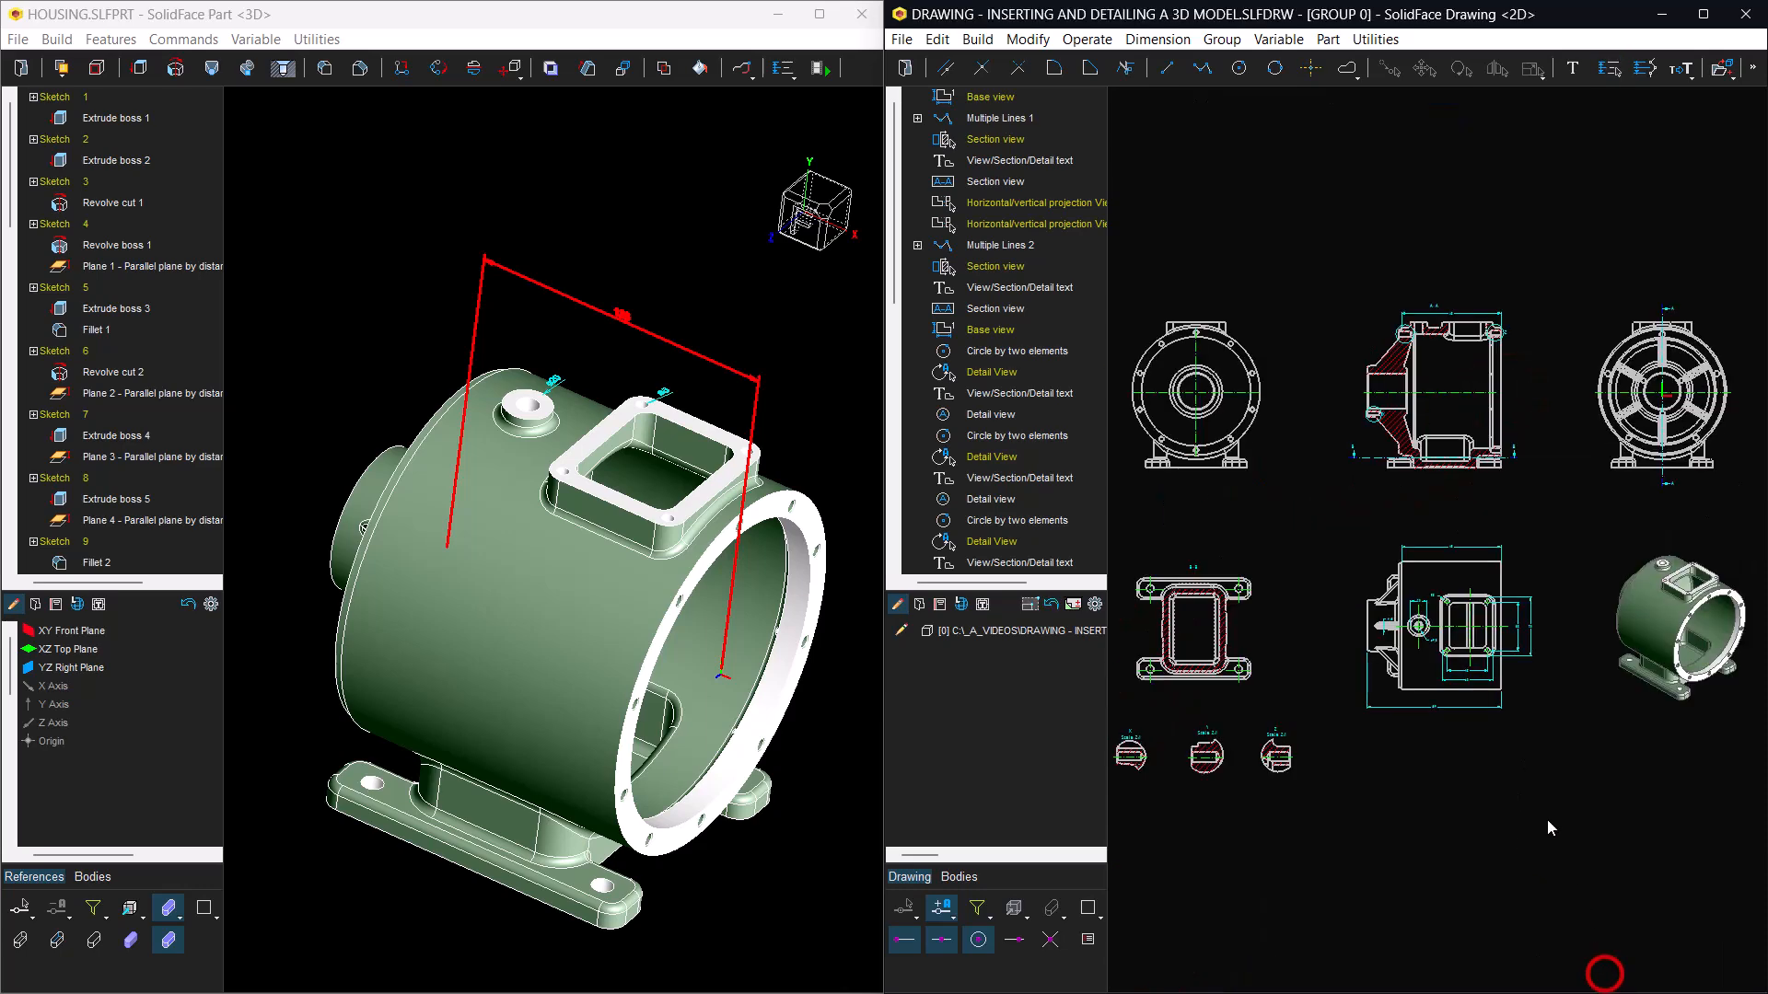
{"action": "left_click", "coordinate": [1578, 973]}
{"action": "left_click", "coordinate": [1334, 644]}
{"action": "left_click", "coordinate": [1549, 297]}
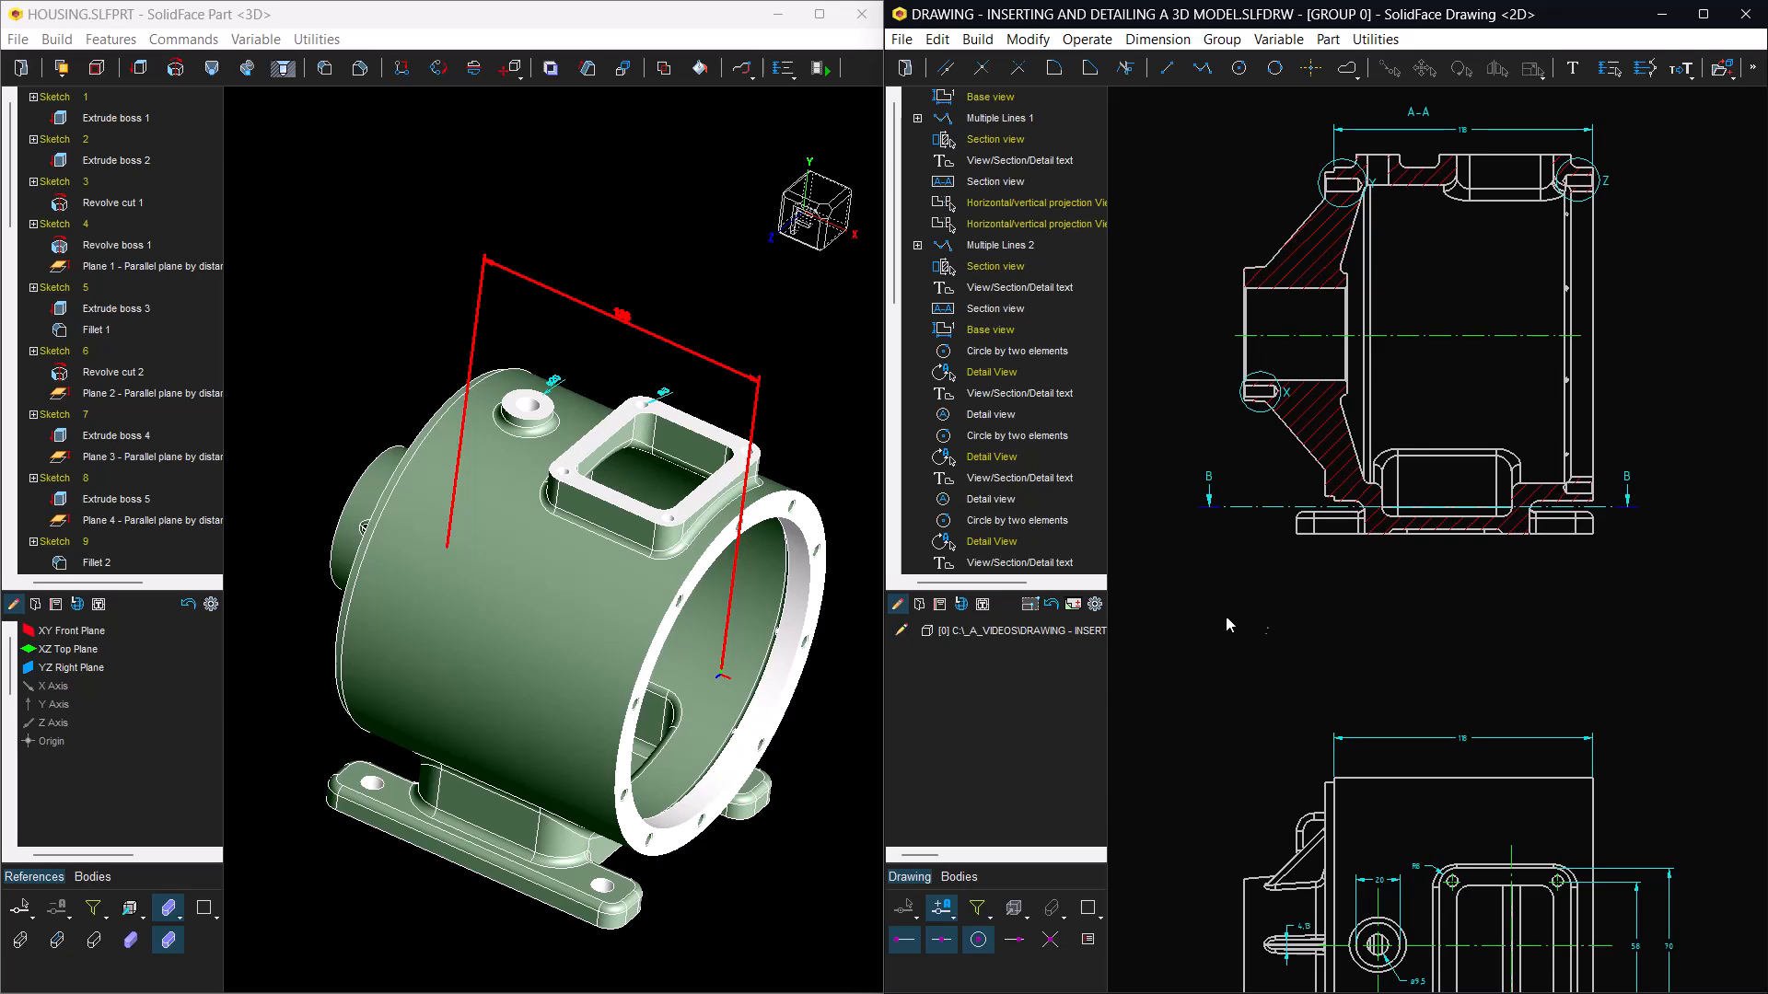
{"action": "left_click", "coordinate": [1095, 604]}
{"action": "left_click", "coordinate": [1197, 351]}
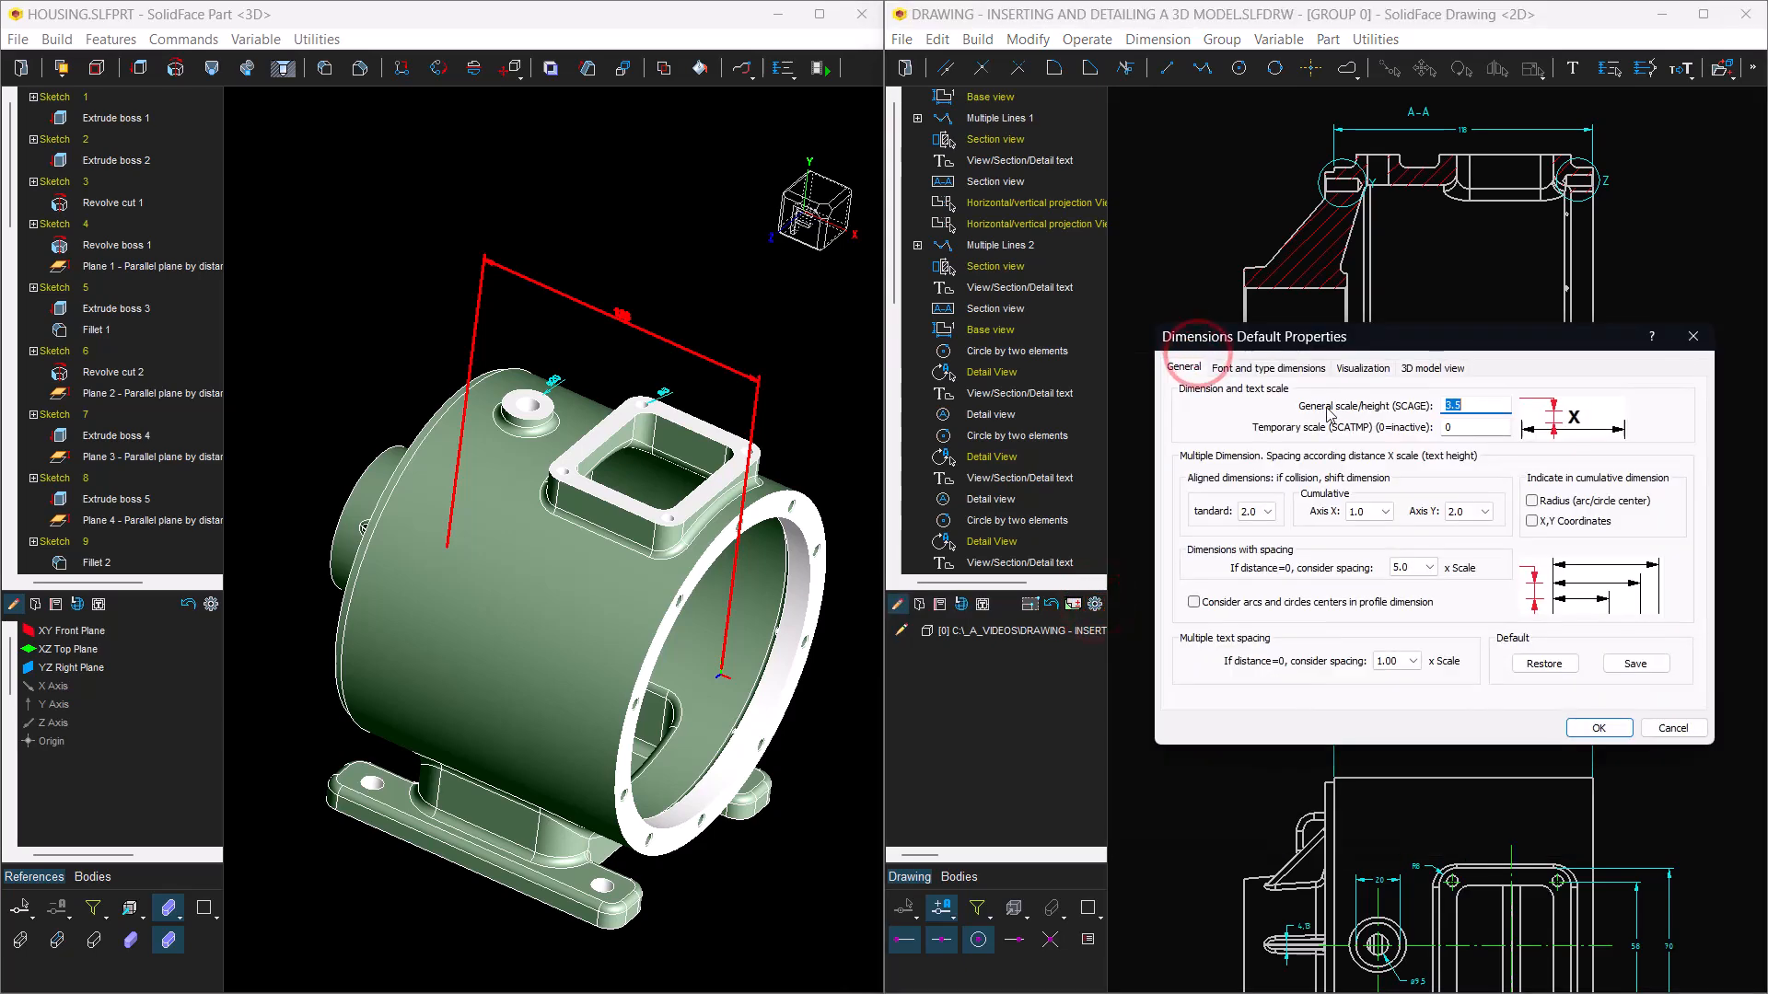
{"action": "left_click", "coordinate": [1468, 405]}
{"action": "type", "text": "4.5"}
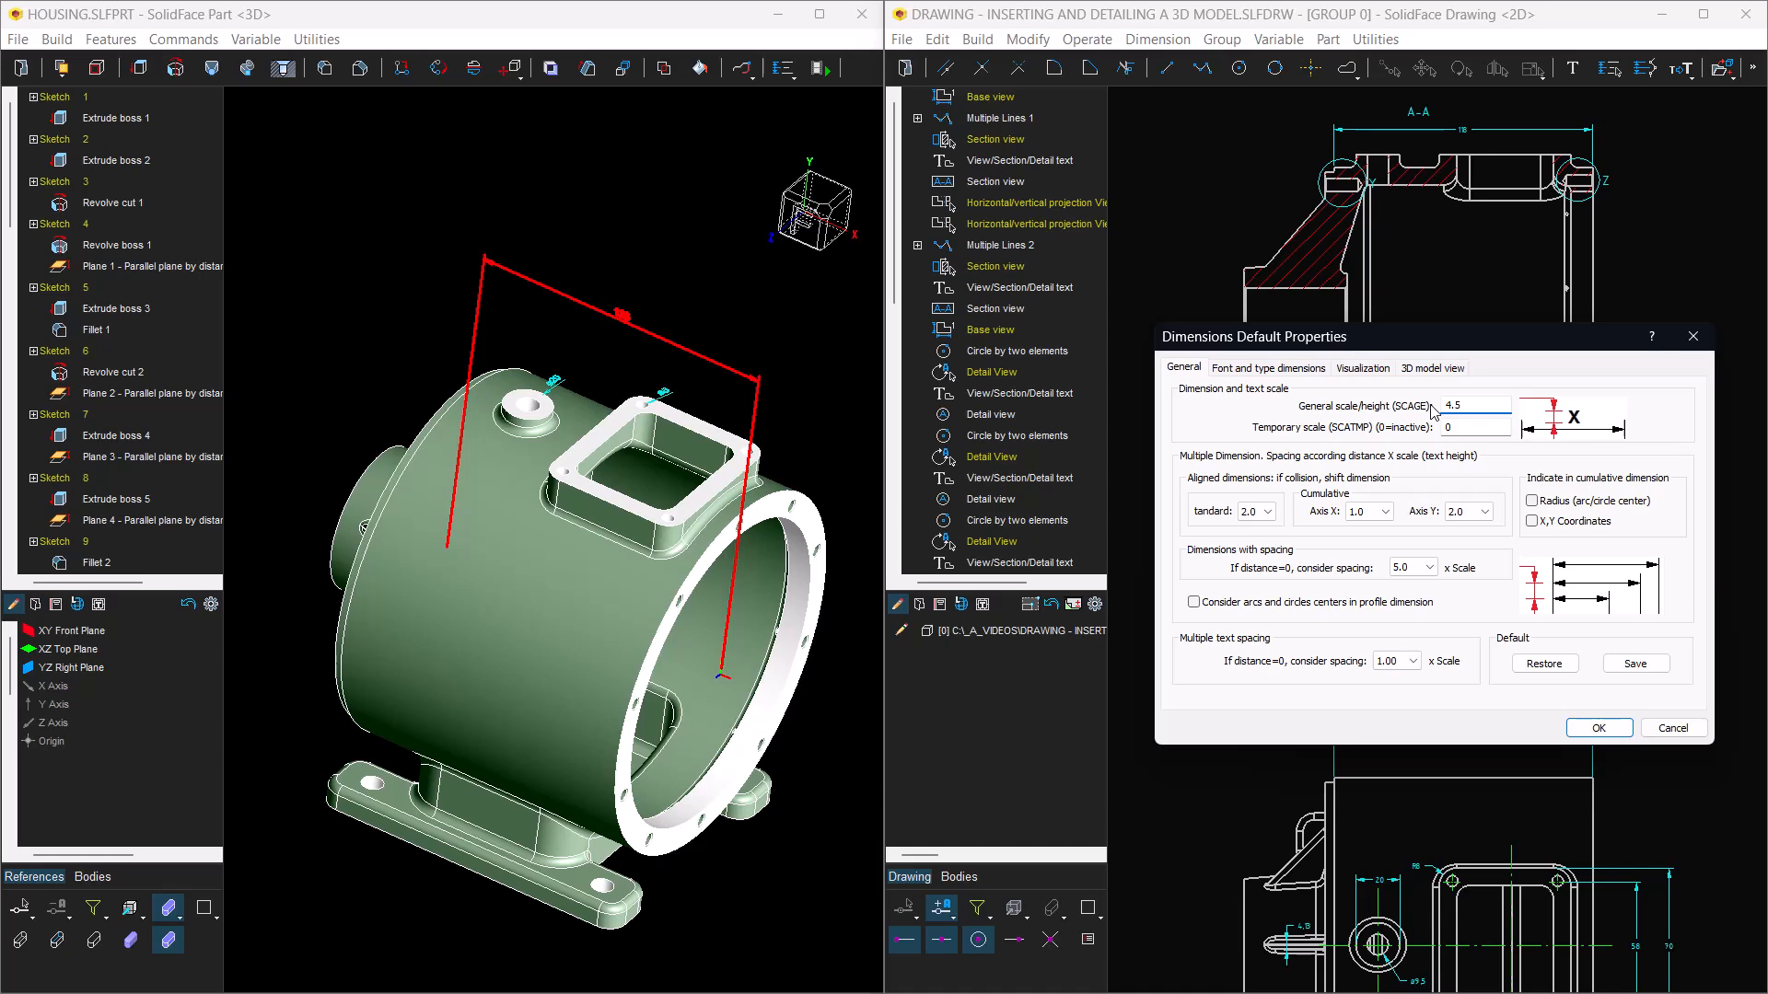
{"action": "left_click", "coordinate": [1606, 728]}
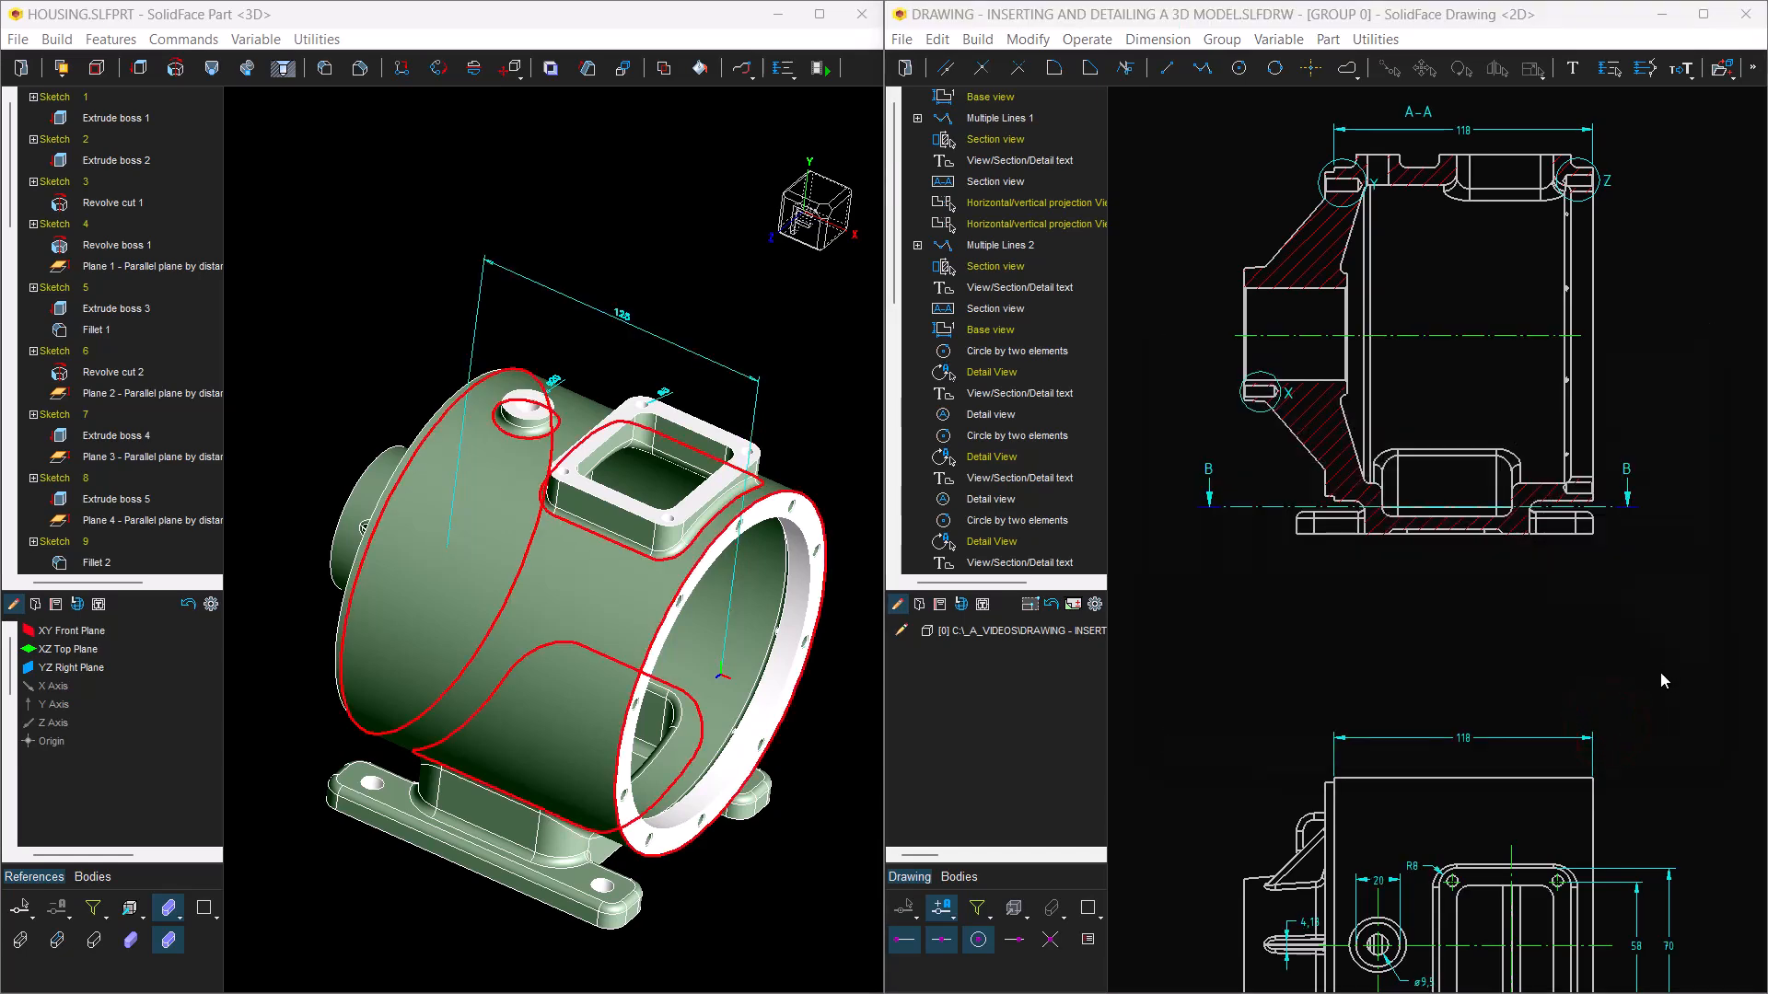
- Change the isometric base view's display style in the drawing from shaded to wireframe
{"action": "mouse_move", "coordinate": [1660, 672]}
{"action": "middle_mouse_down"}
{"action": "mouse_move", "coordinate": [1614, 474]}
{"action": "mouse_move", "coordinate": [1638, 466]}
{"action": "middle_mouse_up"}
{"action": "scroll", "coordinate": [1453, 585], "scroll_direction": "up", "scroll_amount": 2}
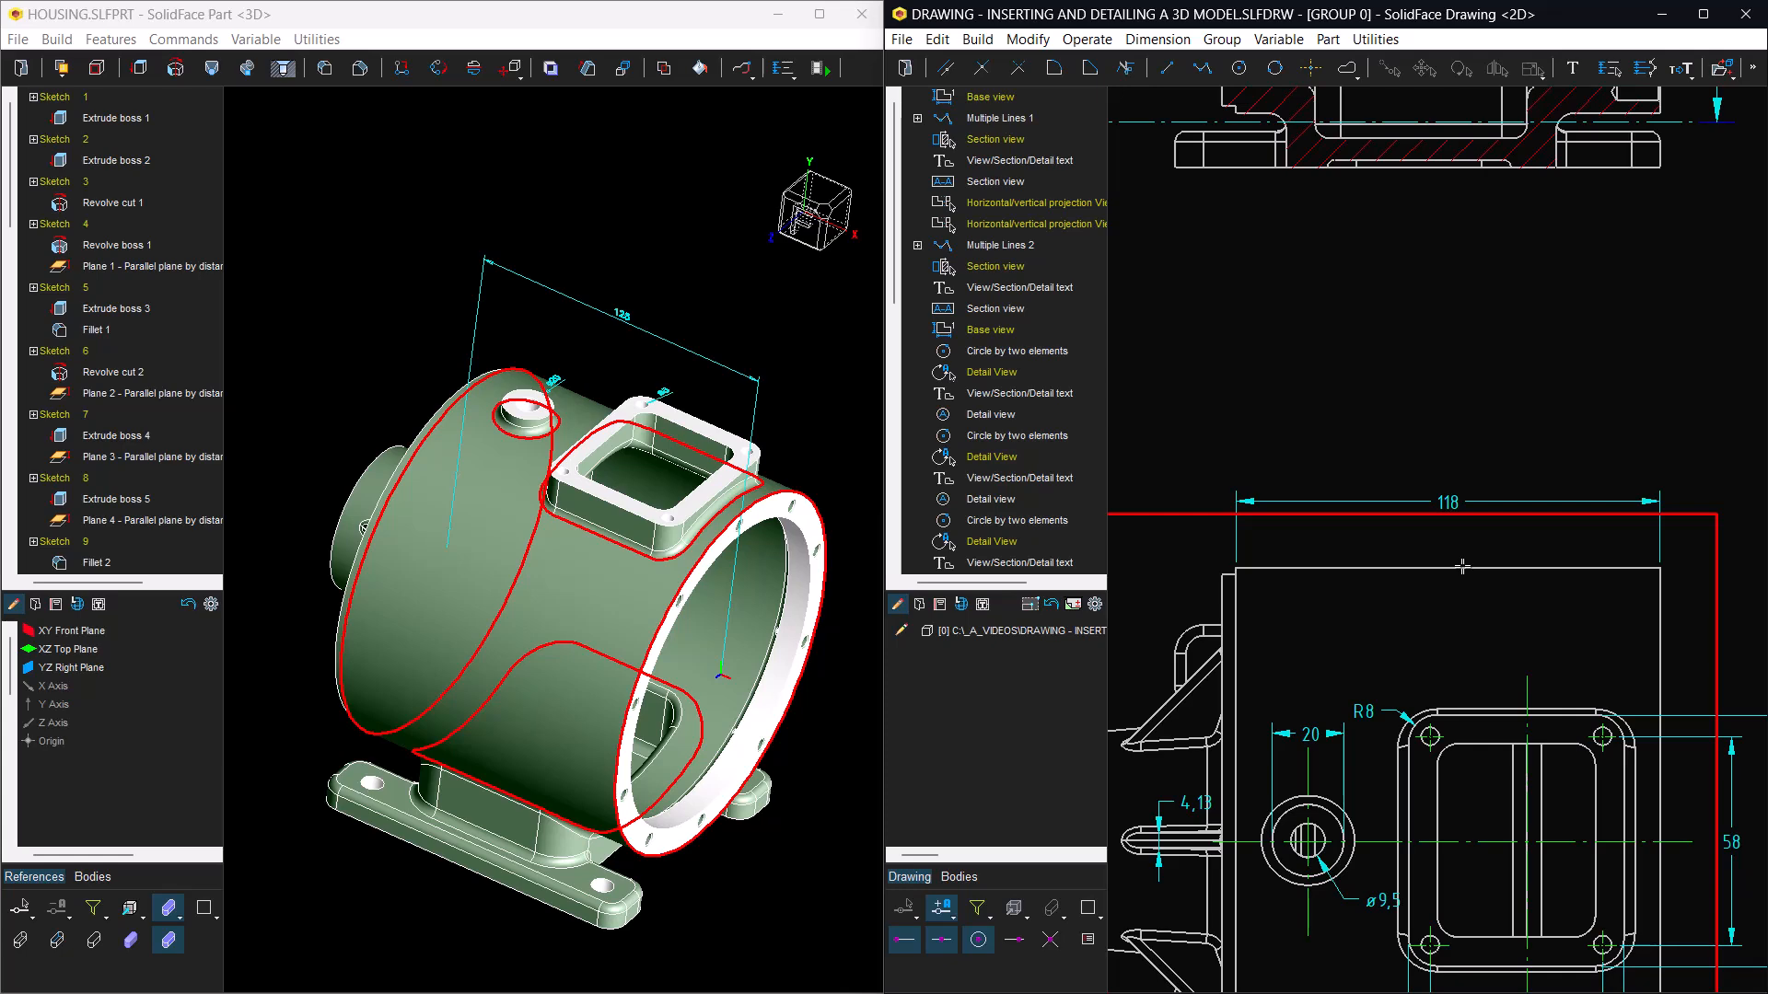
{"action": "mouse_move", "coordinate": [1550, 613]}
{"action": "middle_mouse_down"}
{"action": "mouse_move", "coordinate": [1354, 374]}
{"action": "mouse_move", "coordinate": [1180, 365]}
{"action": "middle_mouse_up"}
{"action": "scroll", "coordinate": [1566, 517], "scroll_direction": "down", "scroll_amount": 4}
{"action": "middle_click_drag", "start_coordinate": [1550, 567], "coordinate": [1354, 554]}
{"action": "double_click", "coordinate": [1521, 537]}
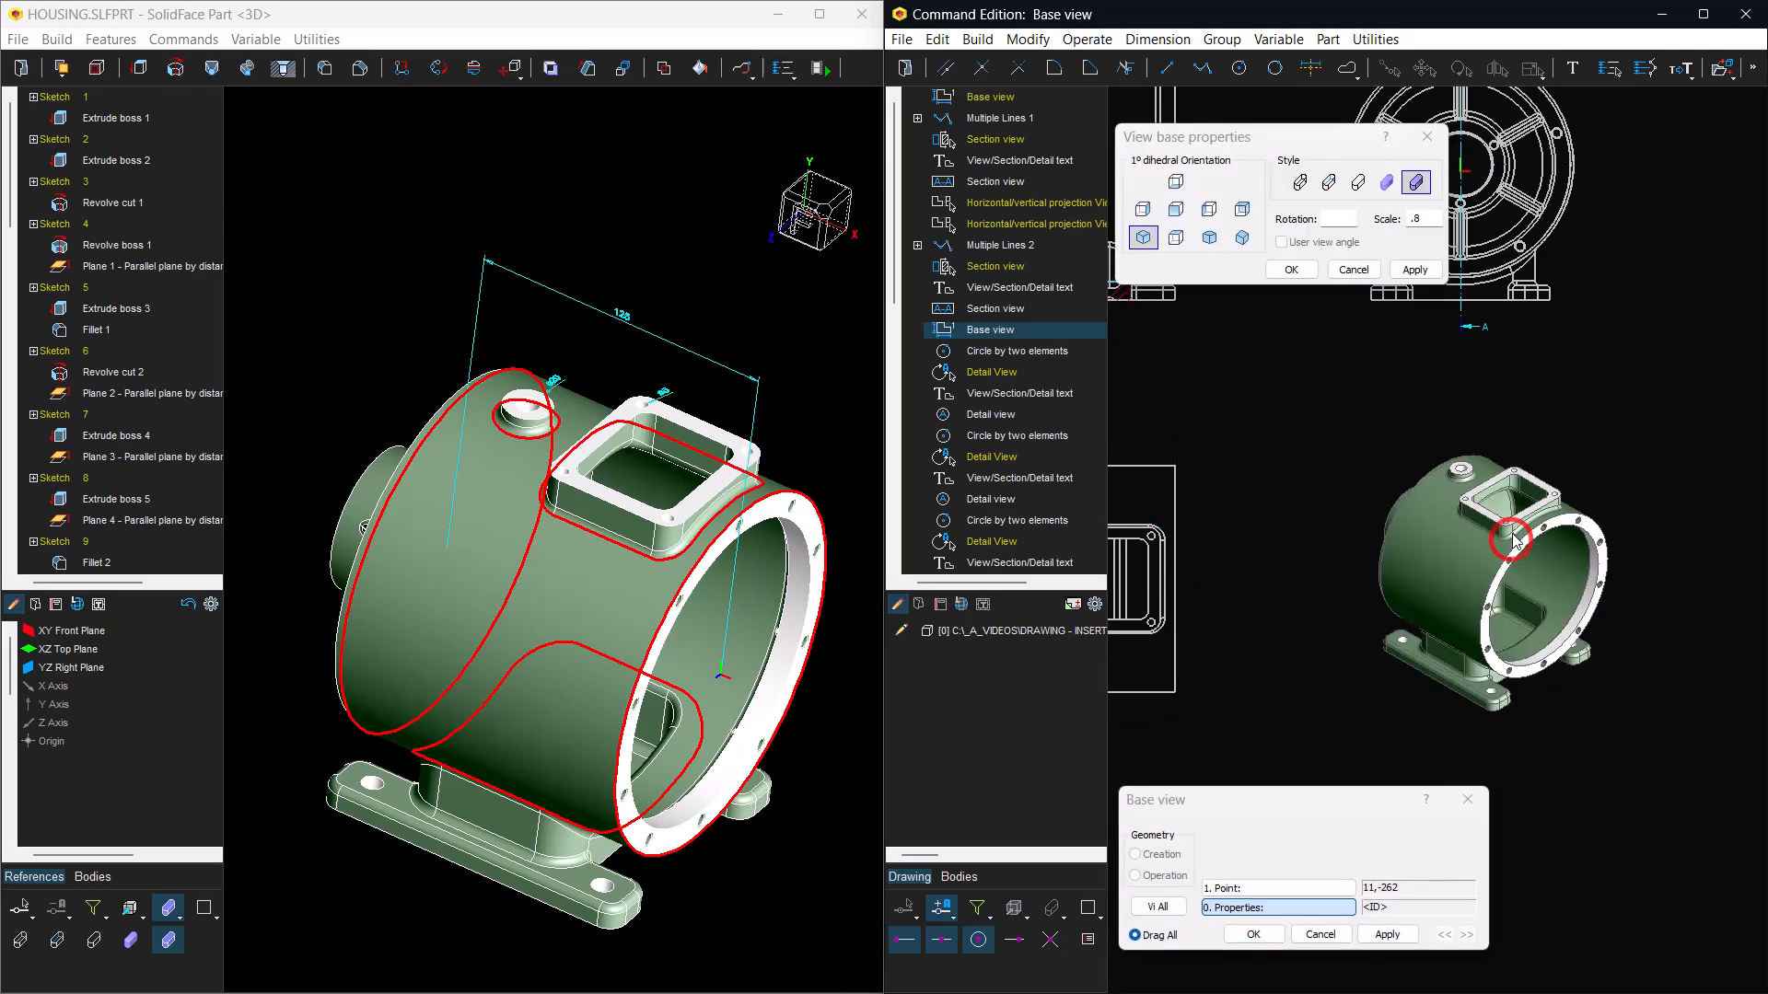
{"action": "left_click", "coordinate": [1299, 181]}
{"action": "left_click", "coordinate": [1415, 270]}
{"action": "left_click", "coordinate": [1253, 934]}
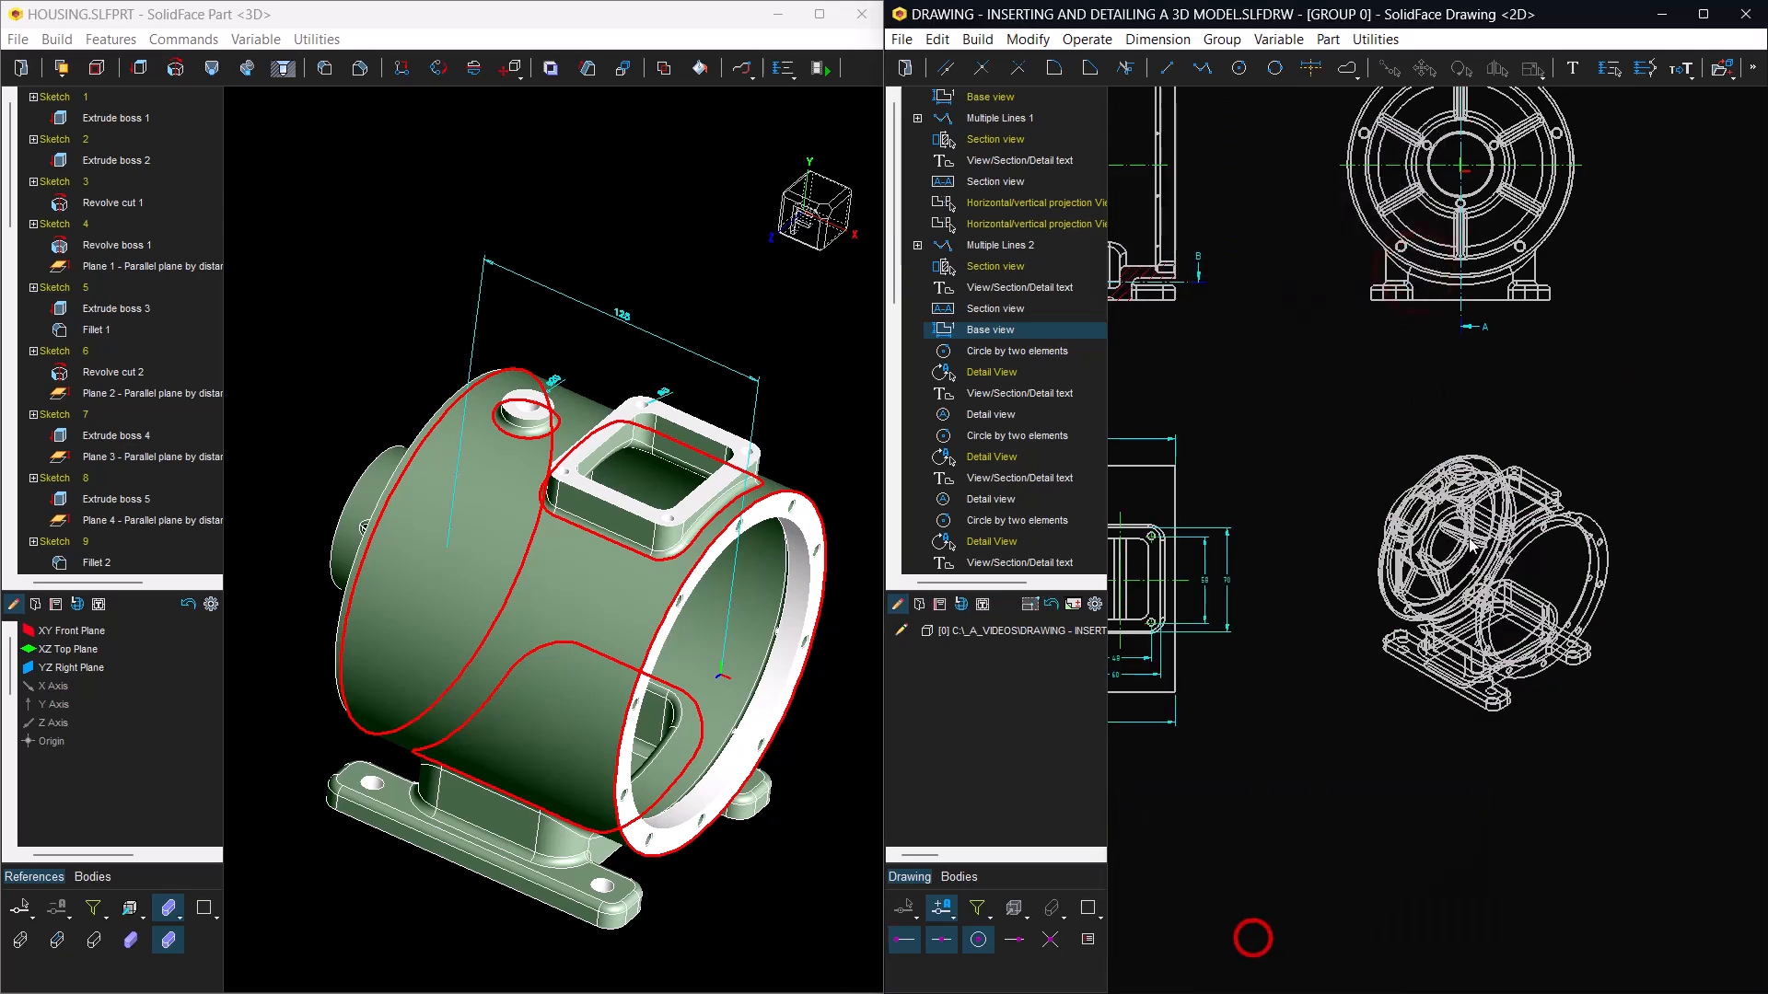
- In the 3D part, edit the sketch circle behind the round top boss and set its radius to 9
{"action": "scroll", "coordinate": [1556, 556], "scroll_direction": "up", "scroll_amount": 5}
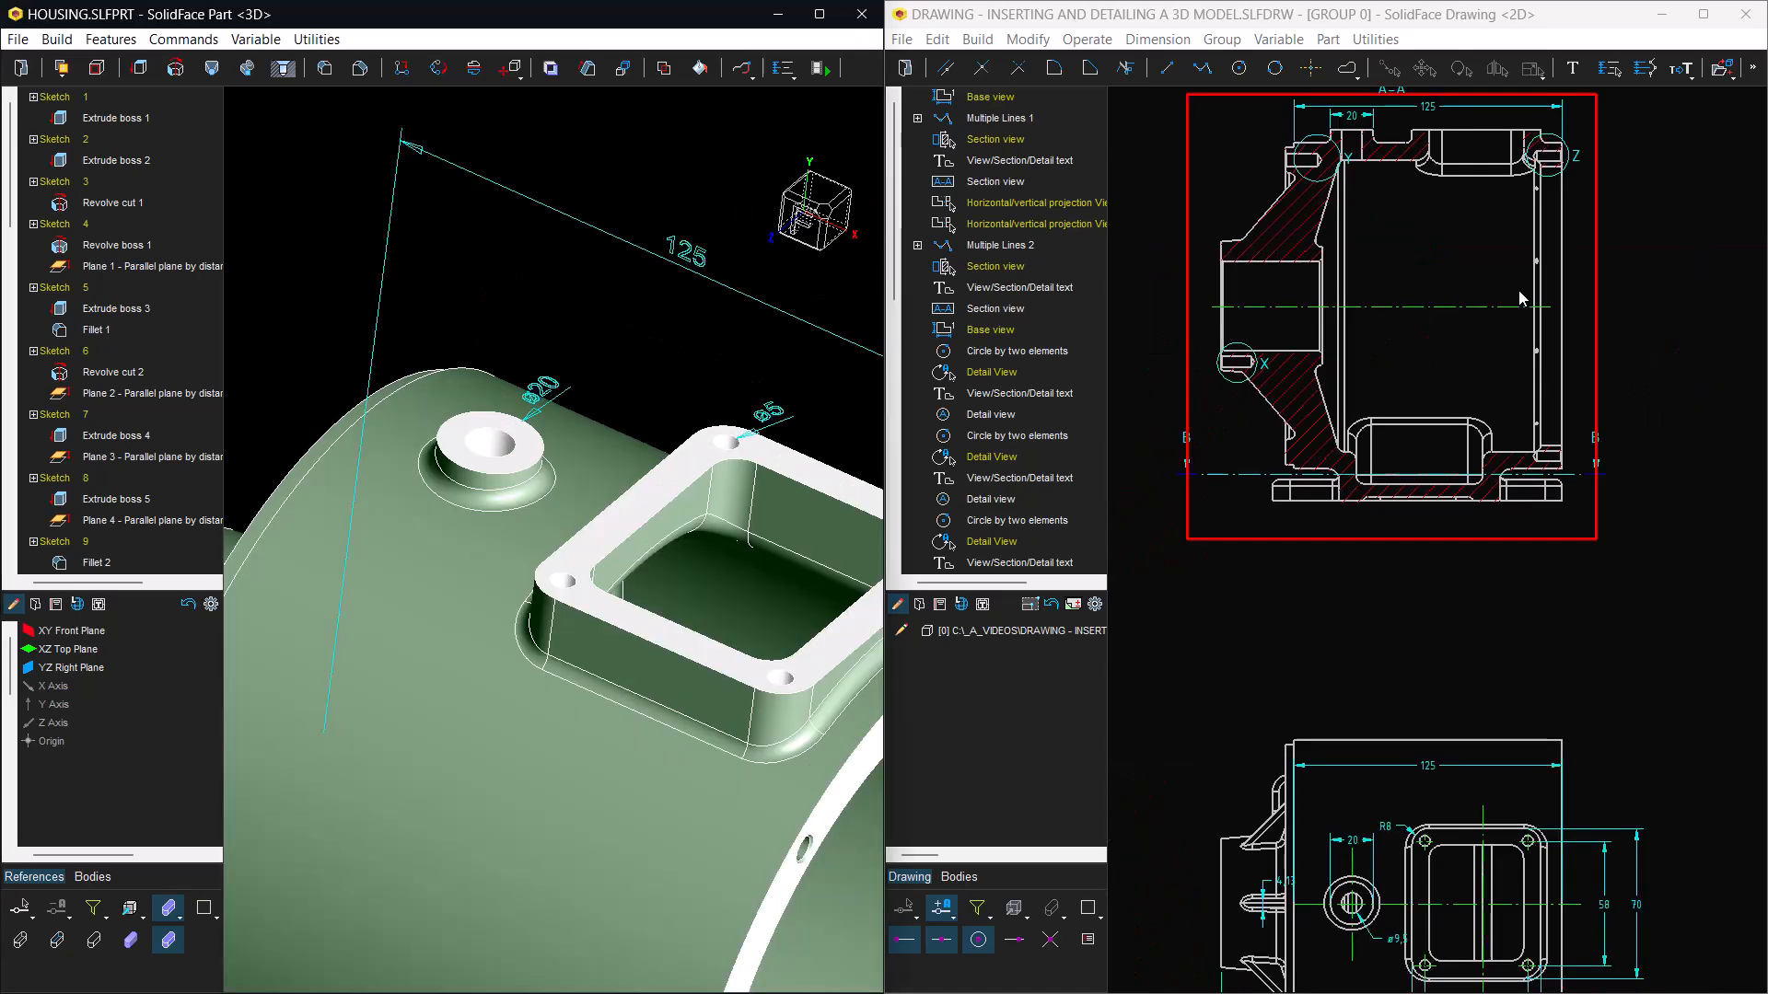
{"action": "left_click", "coordinate": [521, 440]}
{"action": "left_click", "coordinate": [522, 440]}
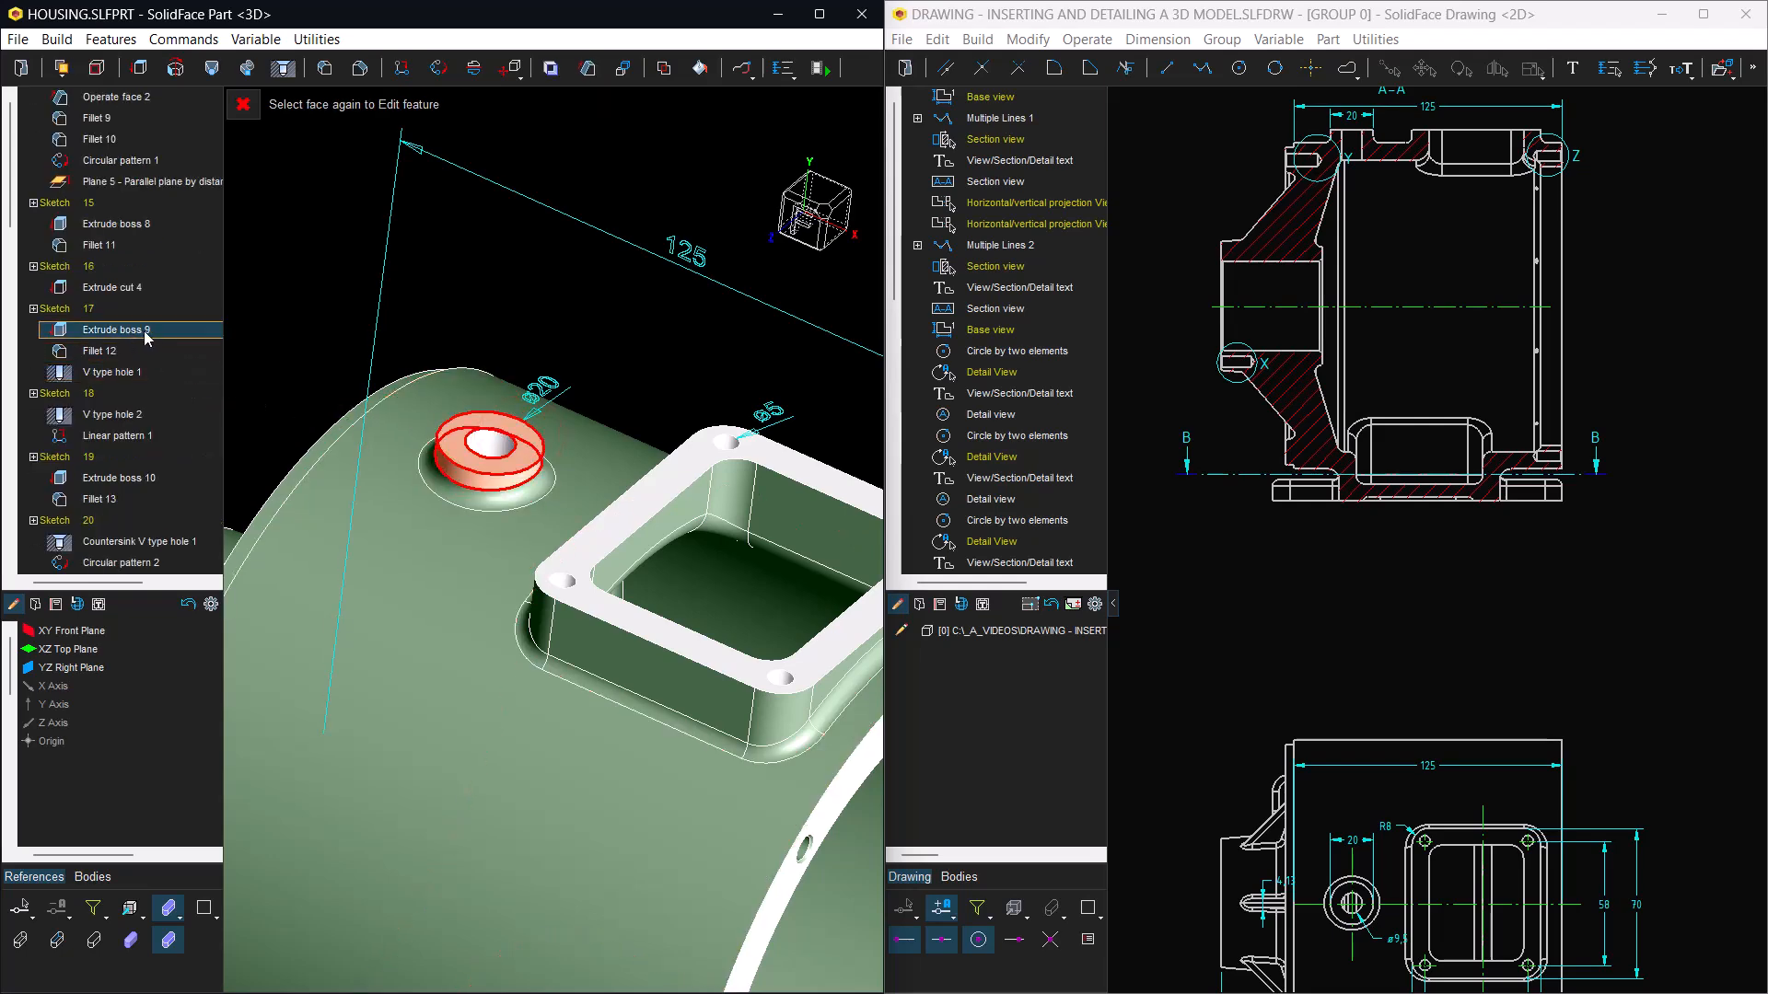
{"action": "left_click", "coordinate": [33, 309]}
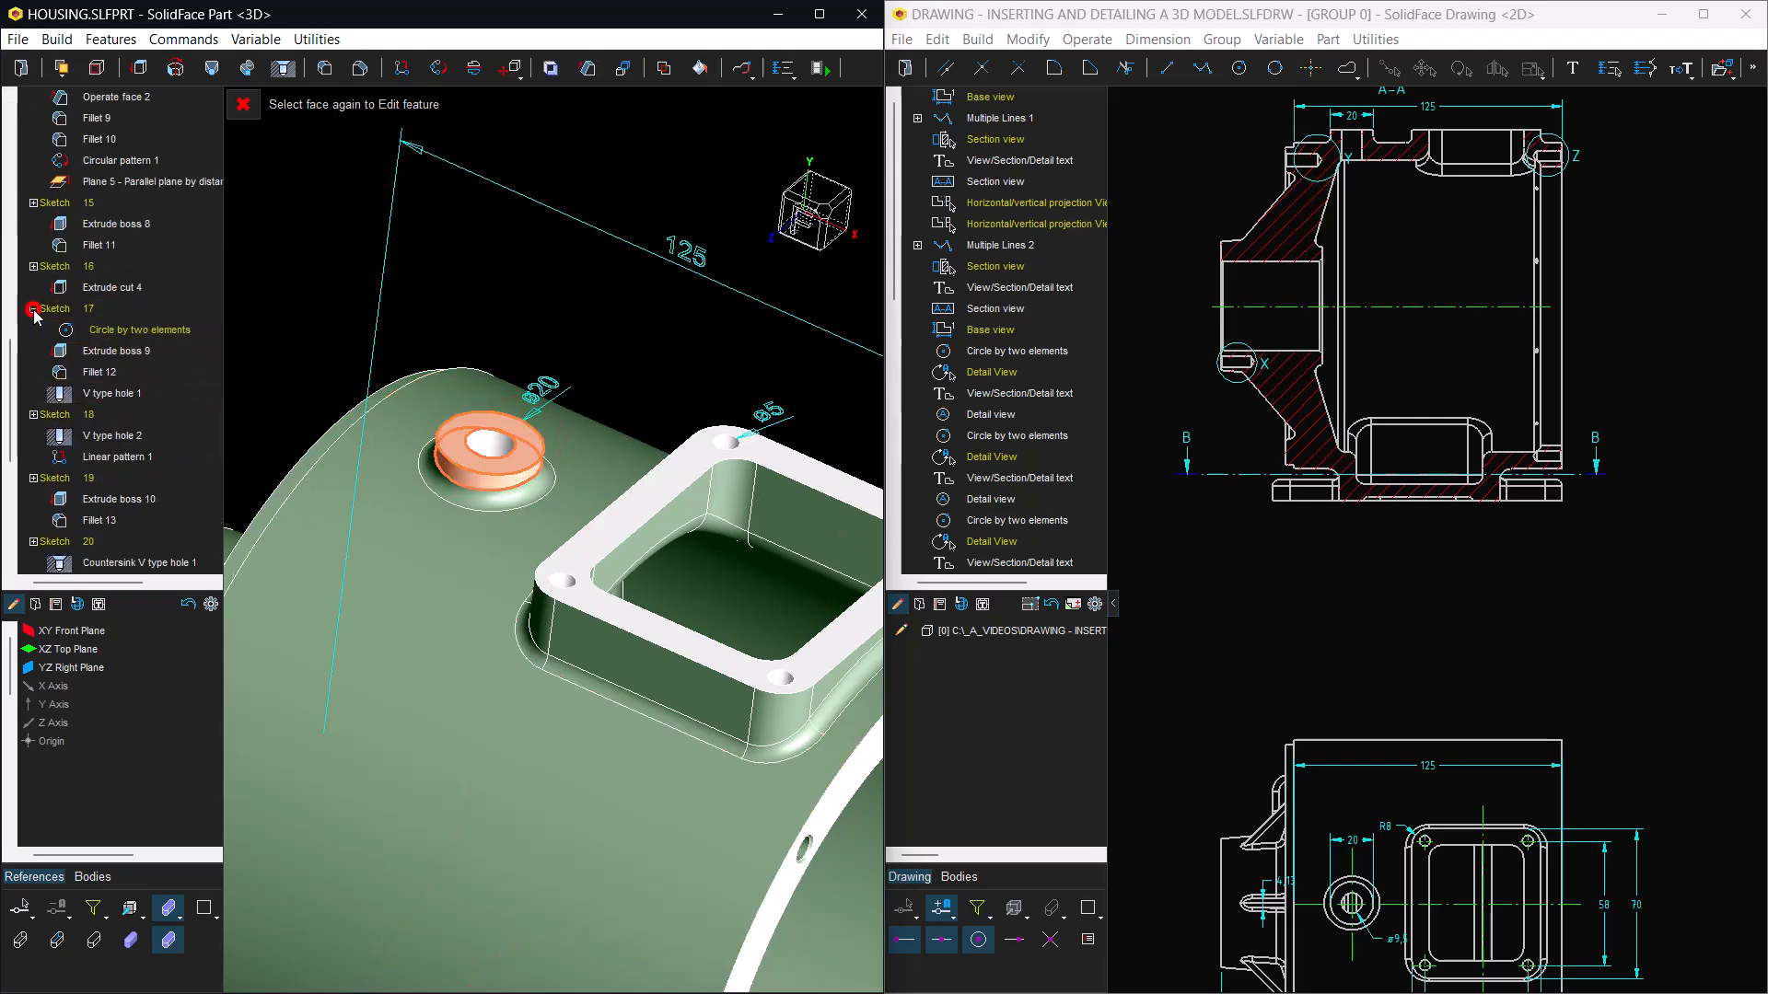
{"action": "double_click", "coordinate": [99, 331]}
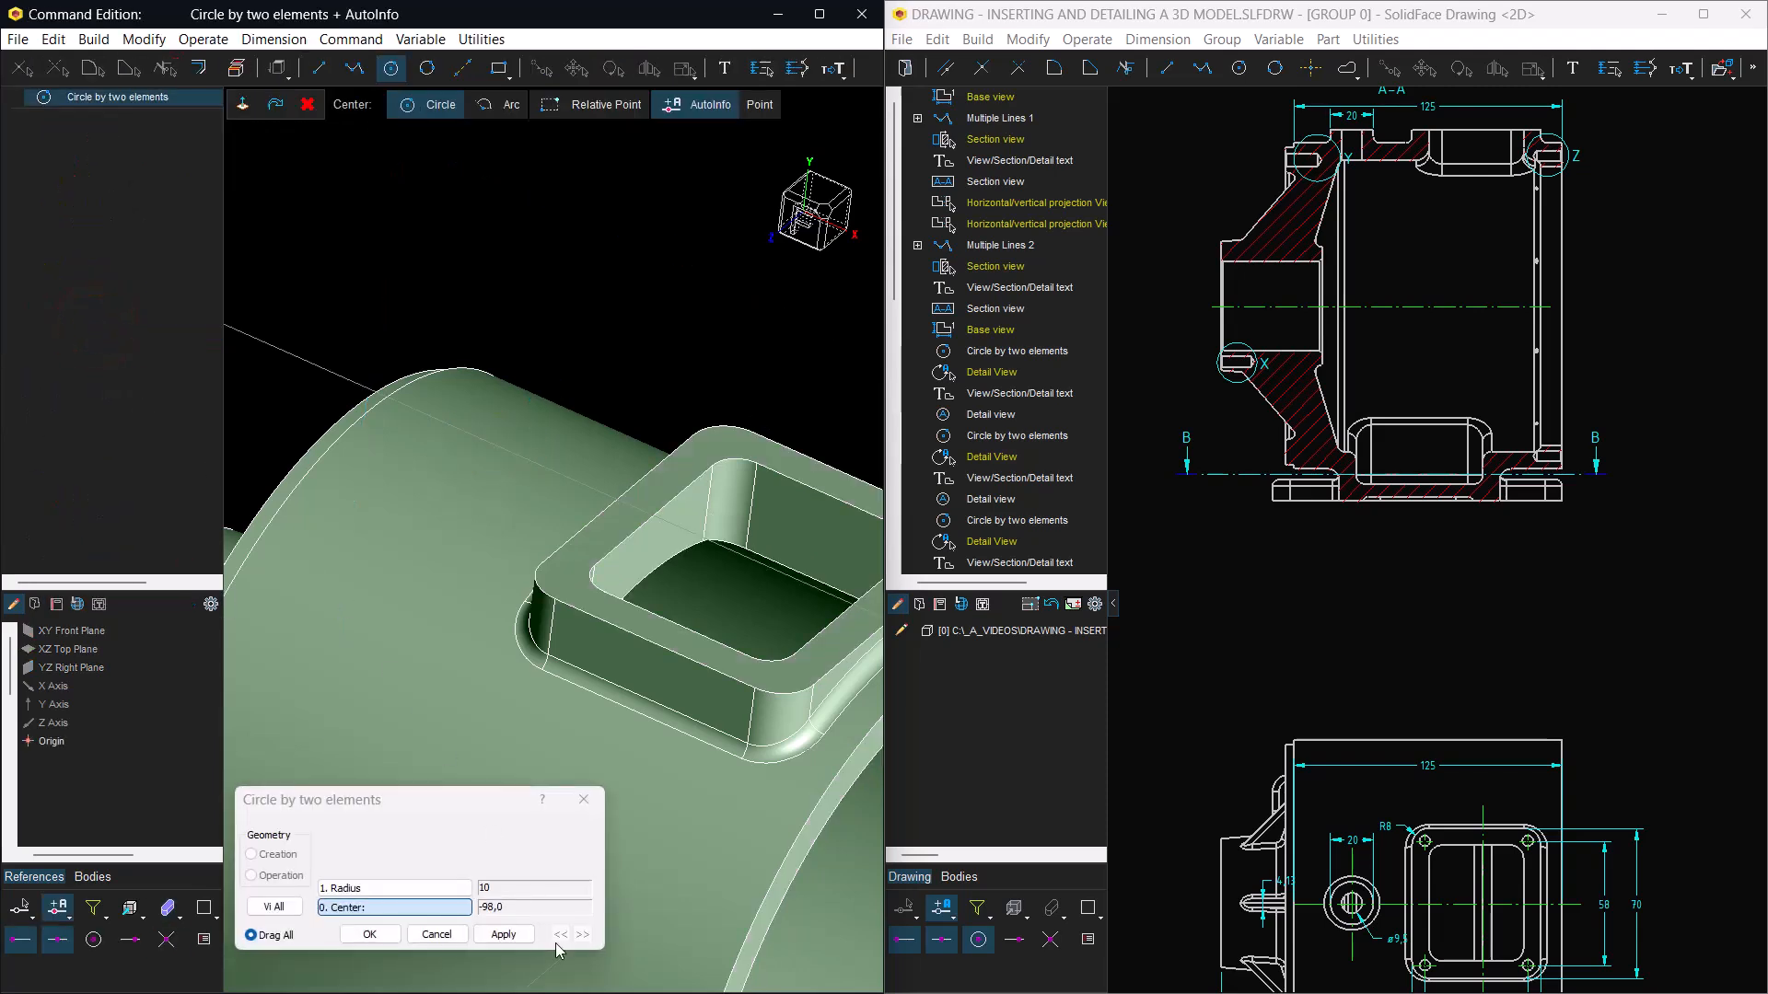
{"action": "double_click", "coordinate": [466, 889]}
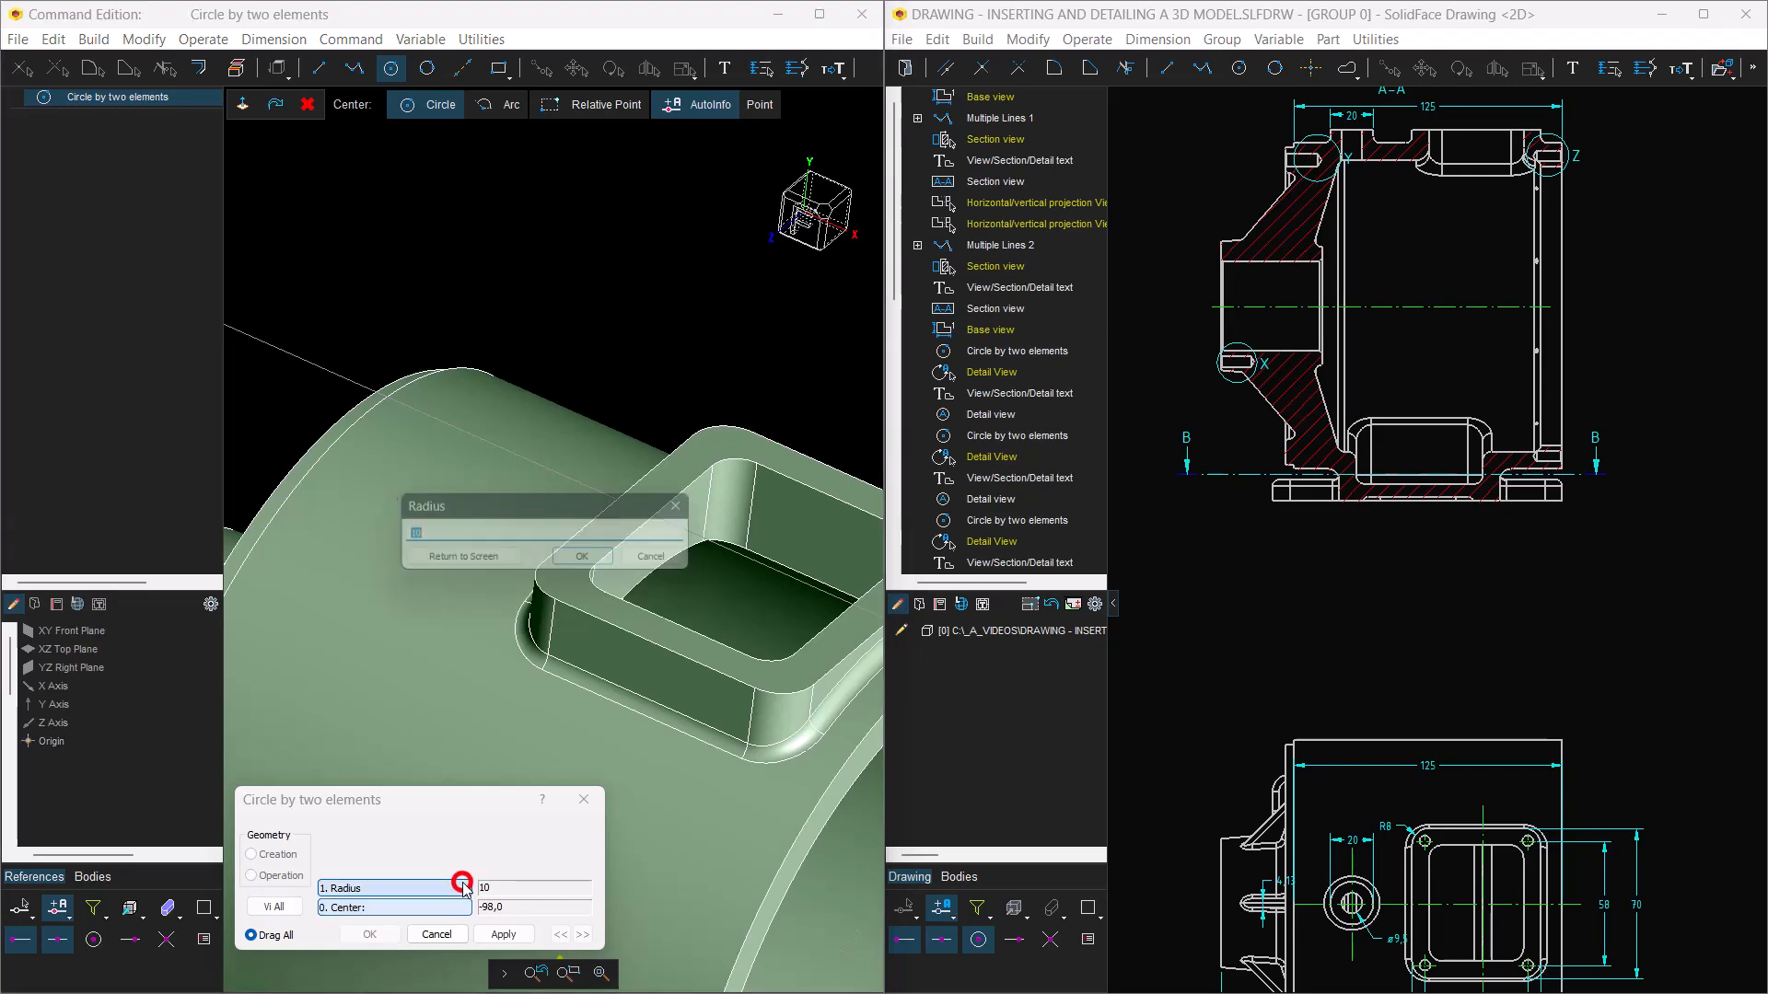
{"action": "left_click_drag", "start_coordinate": [417, 532], "coordinate": [363, 539]}
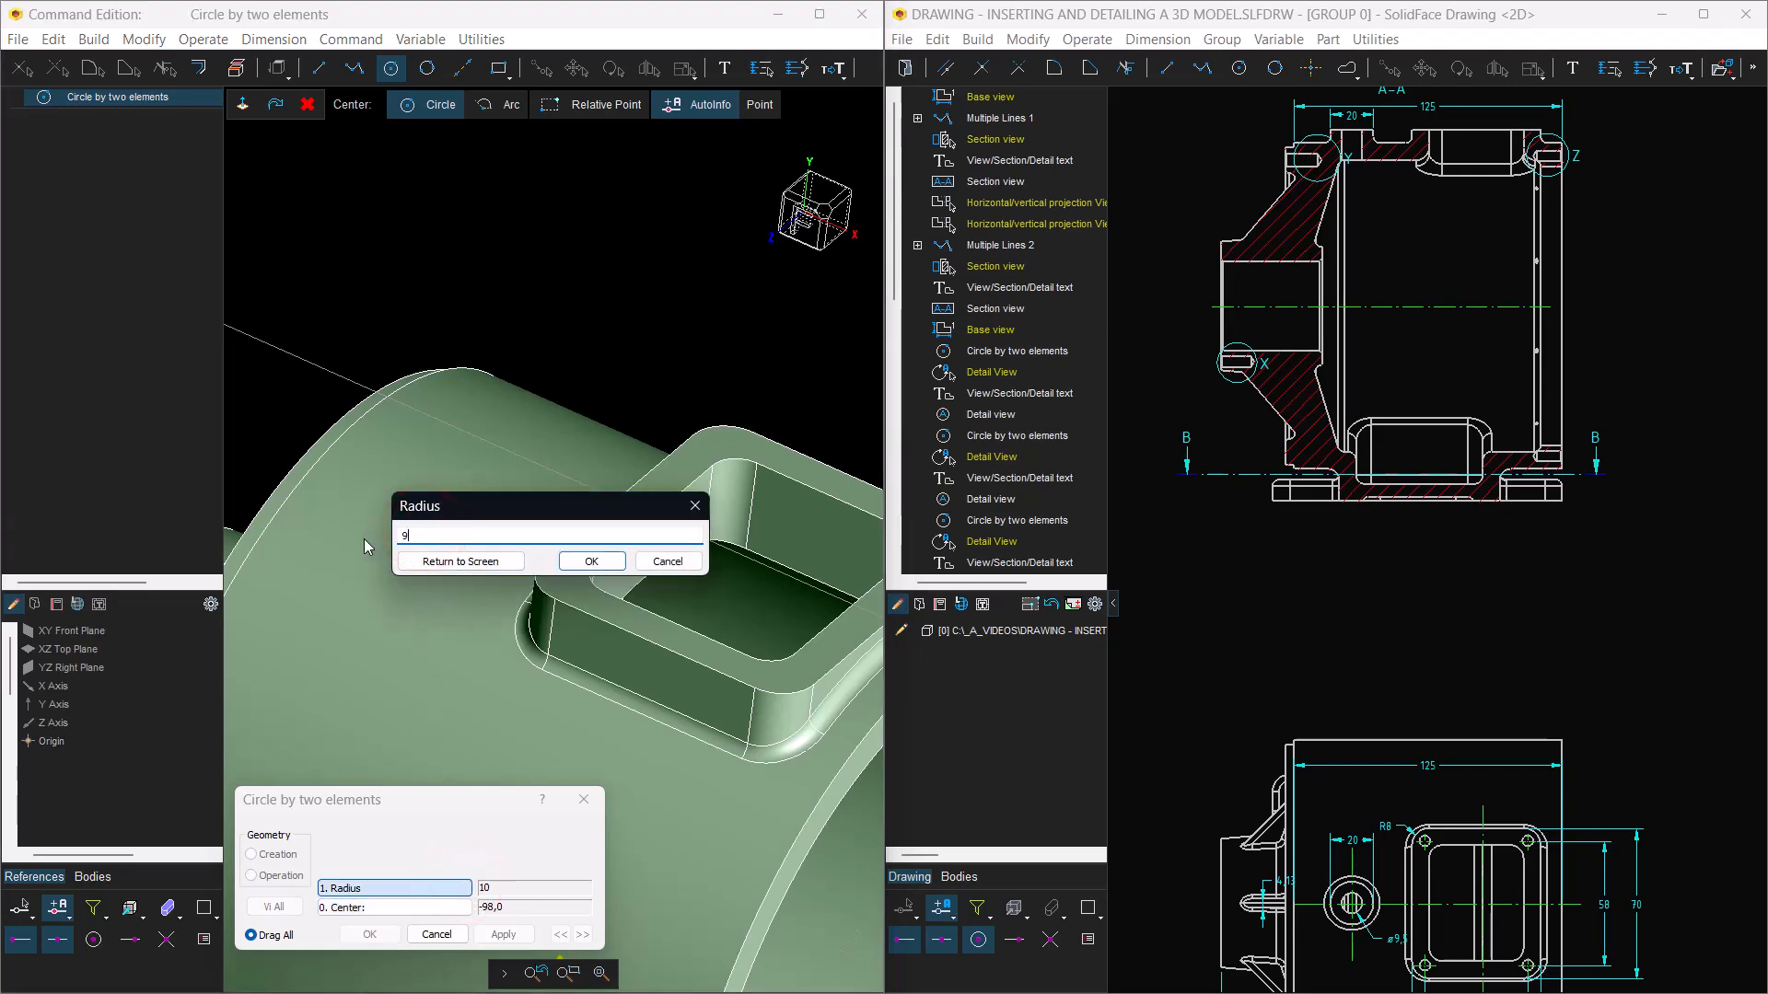
{"action": "type", "text": "9"}
{"action": "key", "text": "Return"}
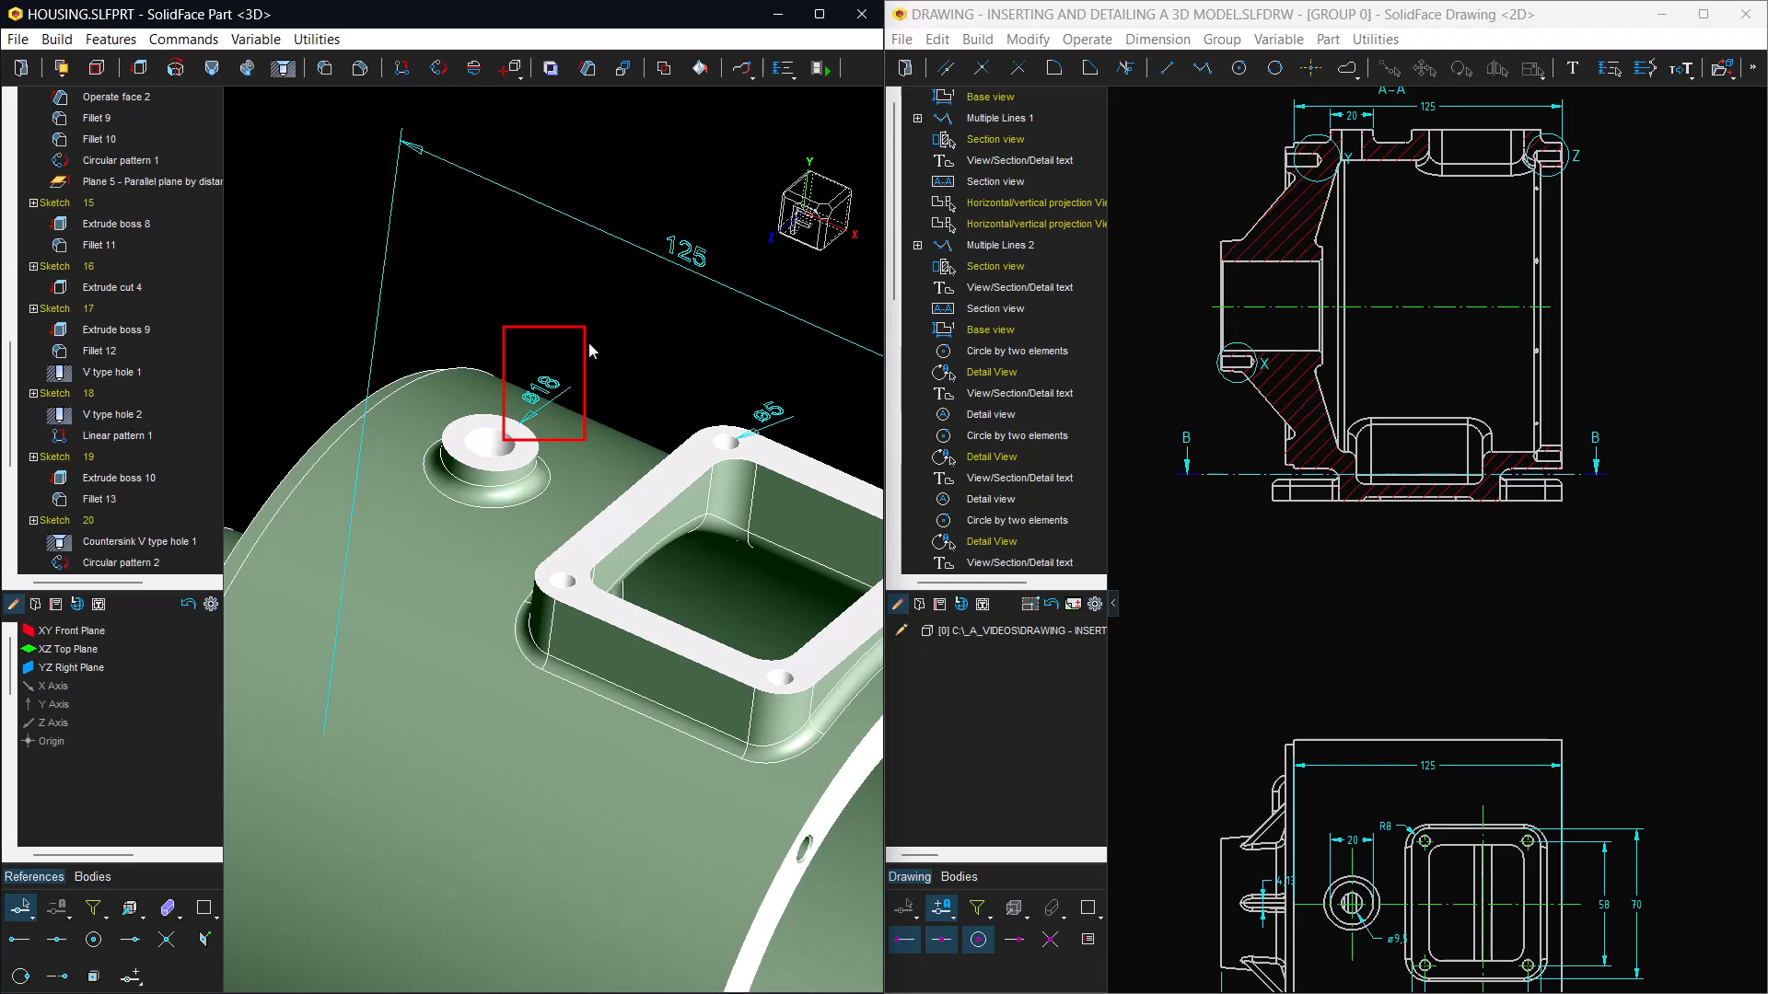
- Save the modified HOUSING part
{"action": "mouse_move", "coordinate": [653, 911]}
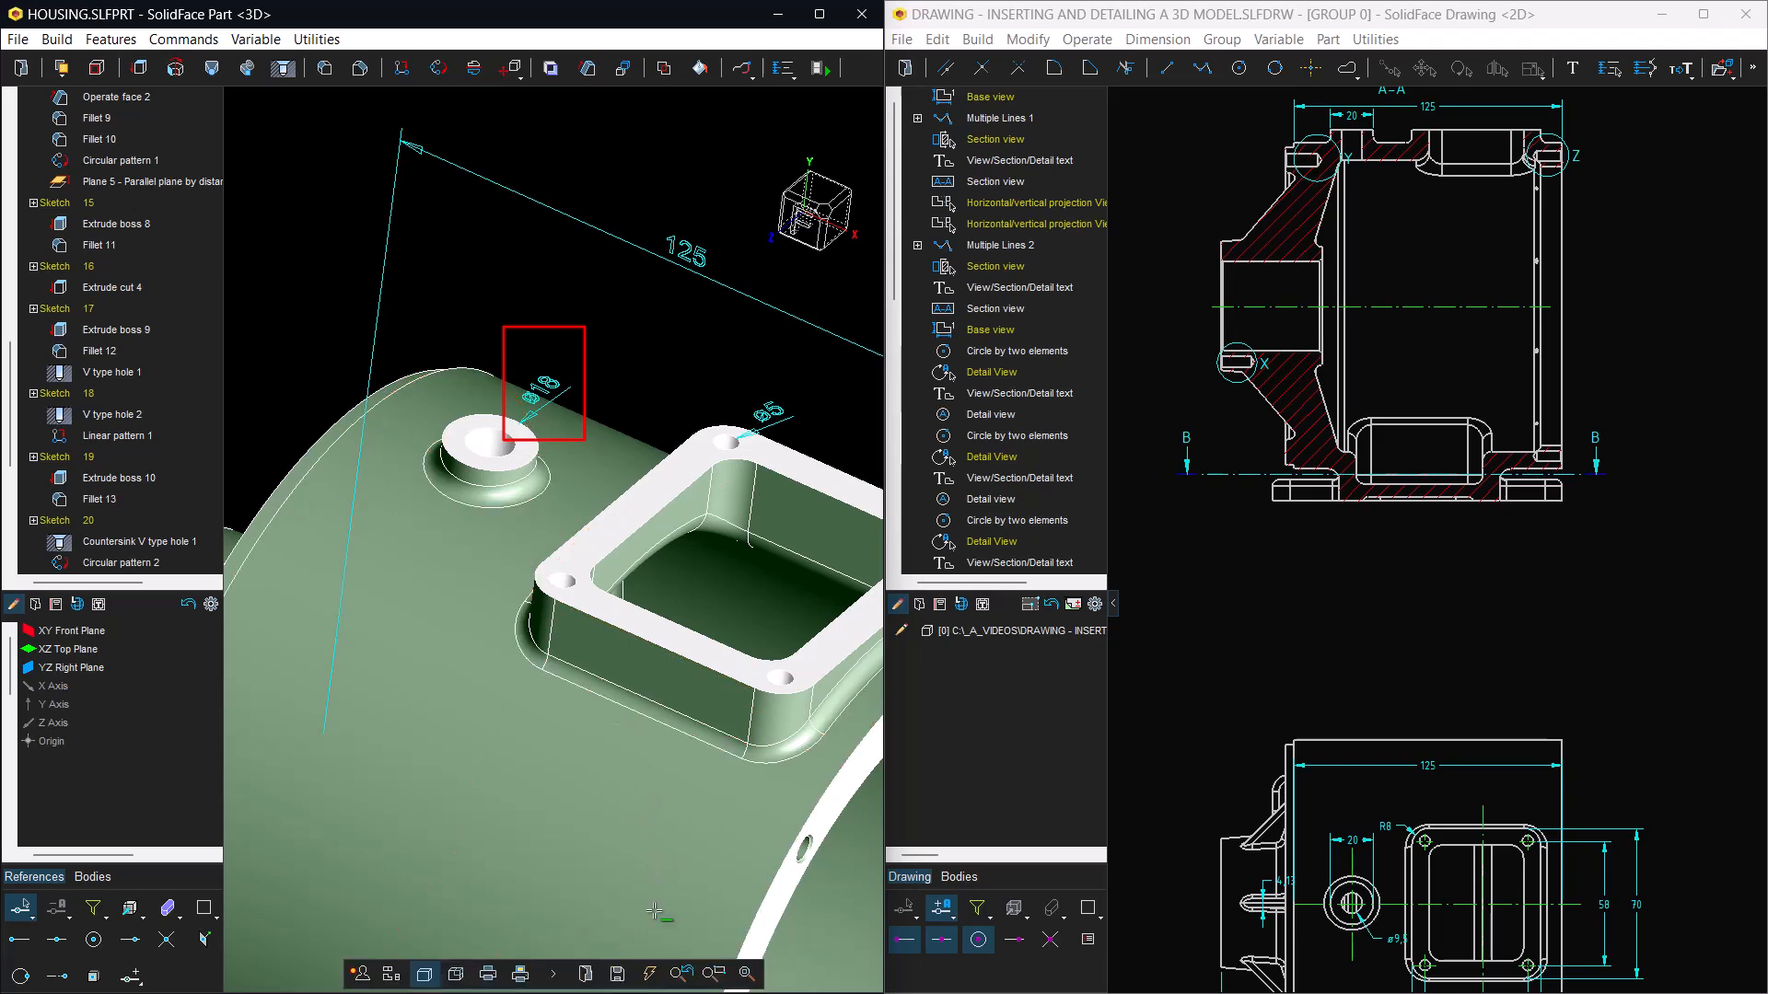
{"action": "left_click", "coordinate": [615, 974]}
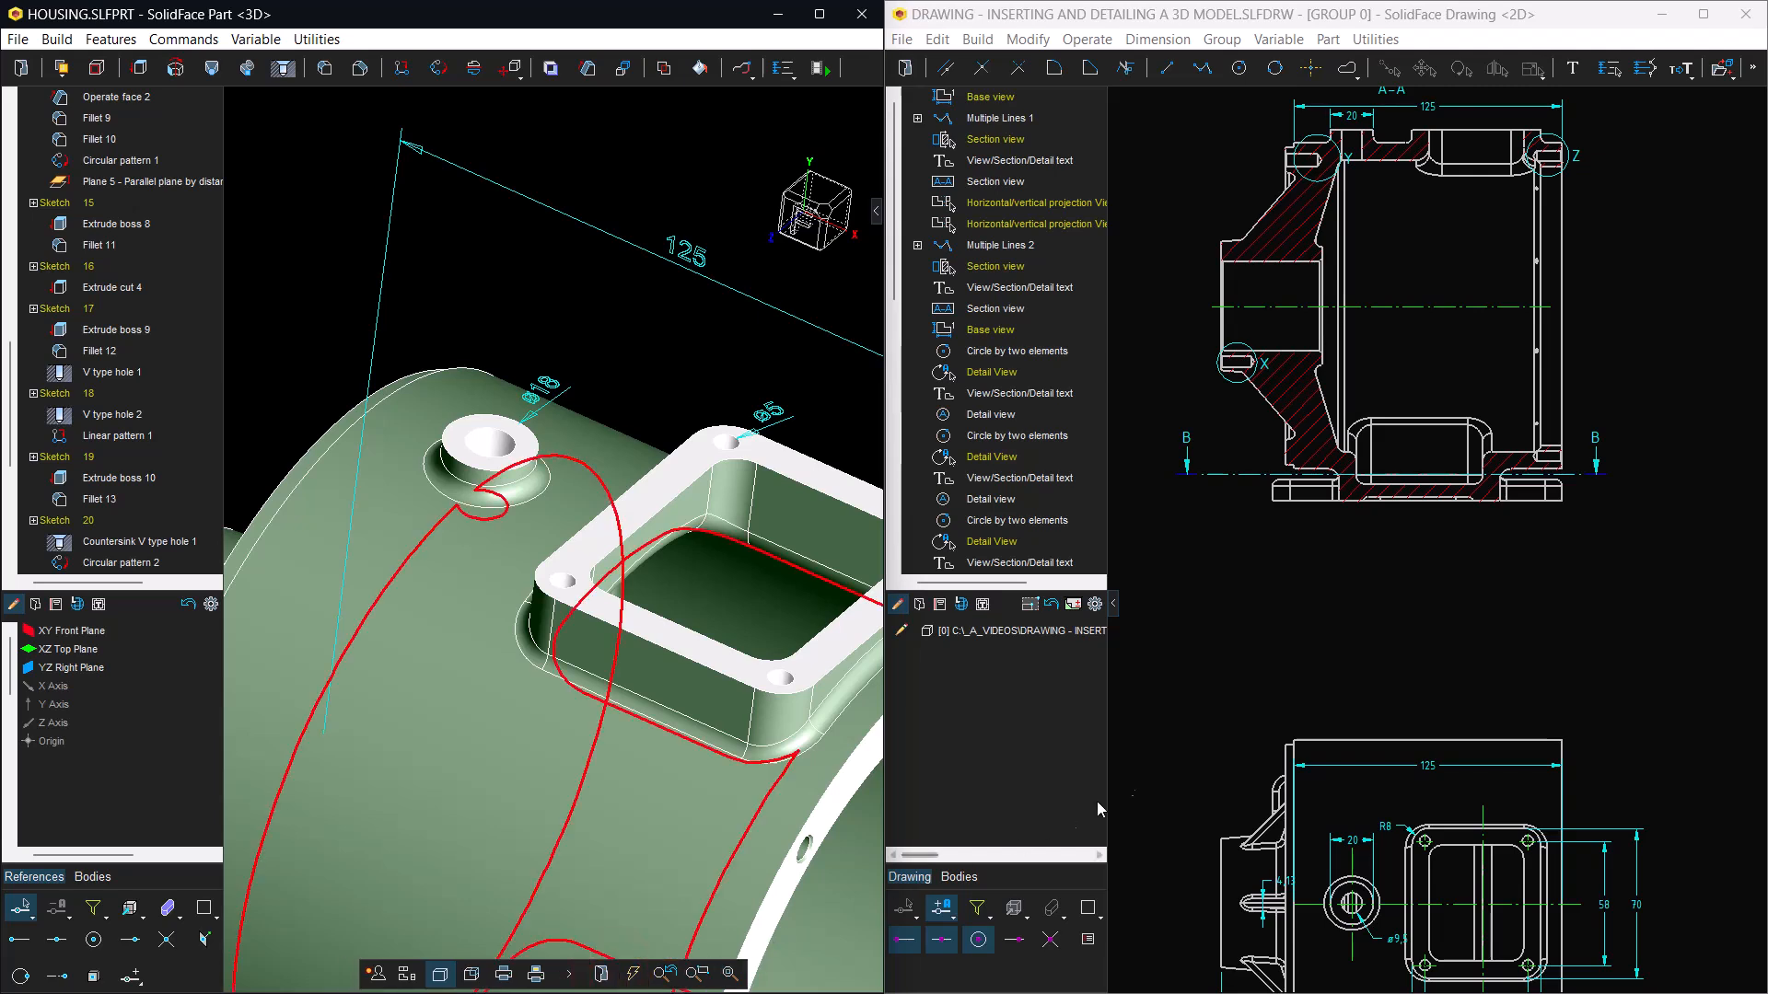
{"action": "mouse_move", "coordinate": [1572, 925]}
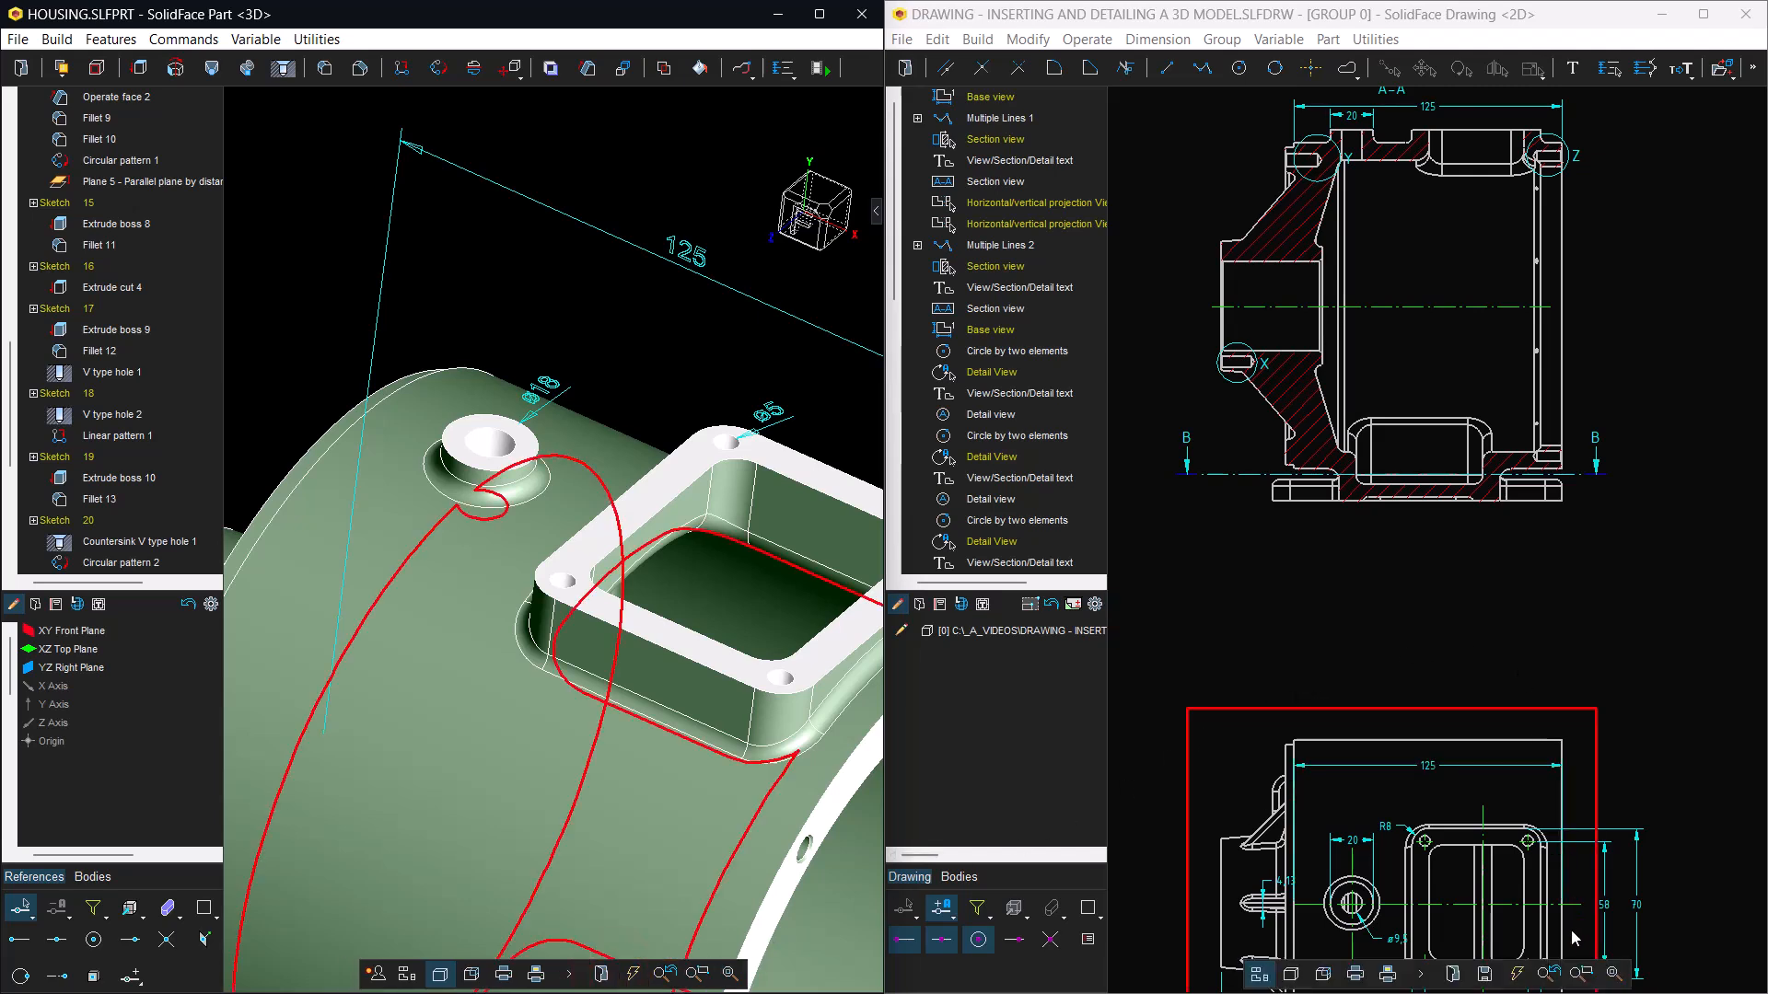
- In the drawing, rebuild the inserted 3D model of the active group to update the boss diameter in the views
{"action": "left_click", "coordinate": [1519, 976]}
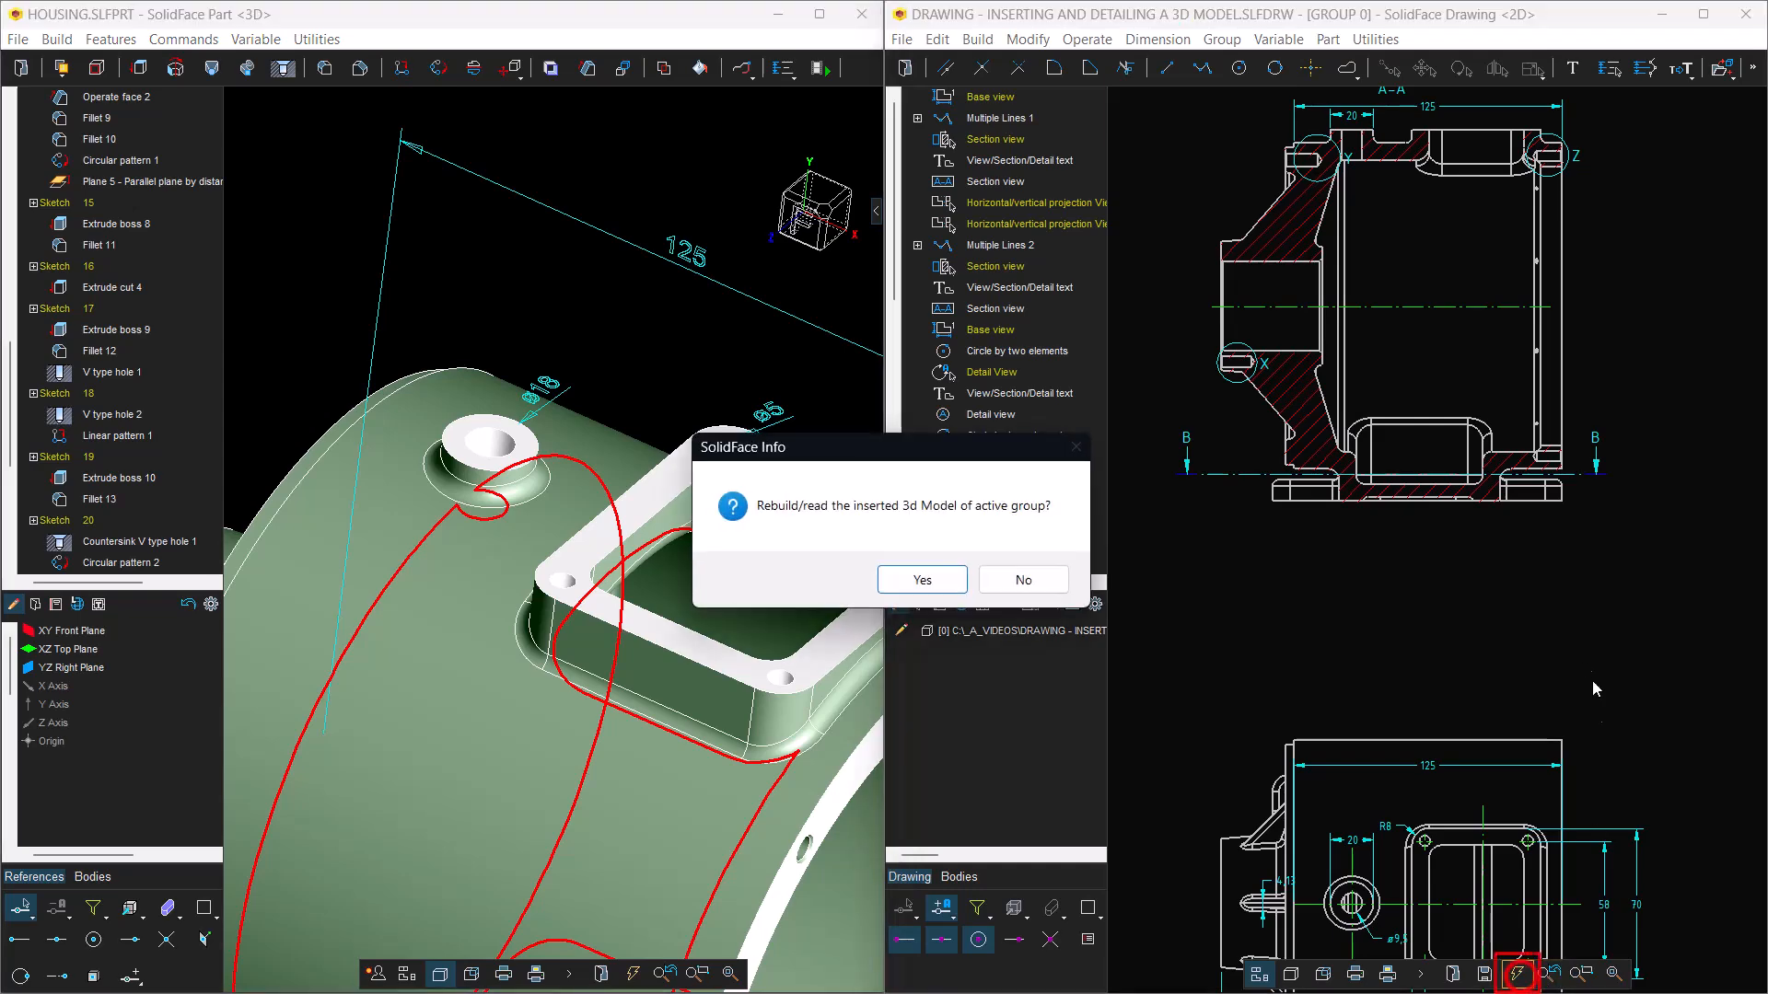
{"action": "left_click", "coordinate": [919, 590]}
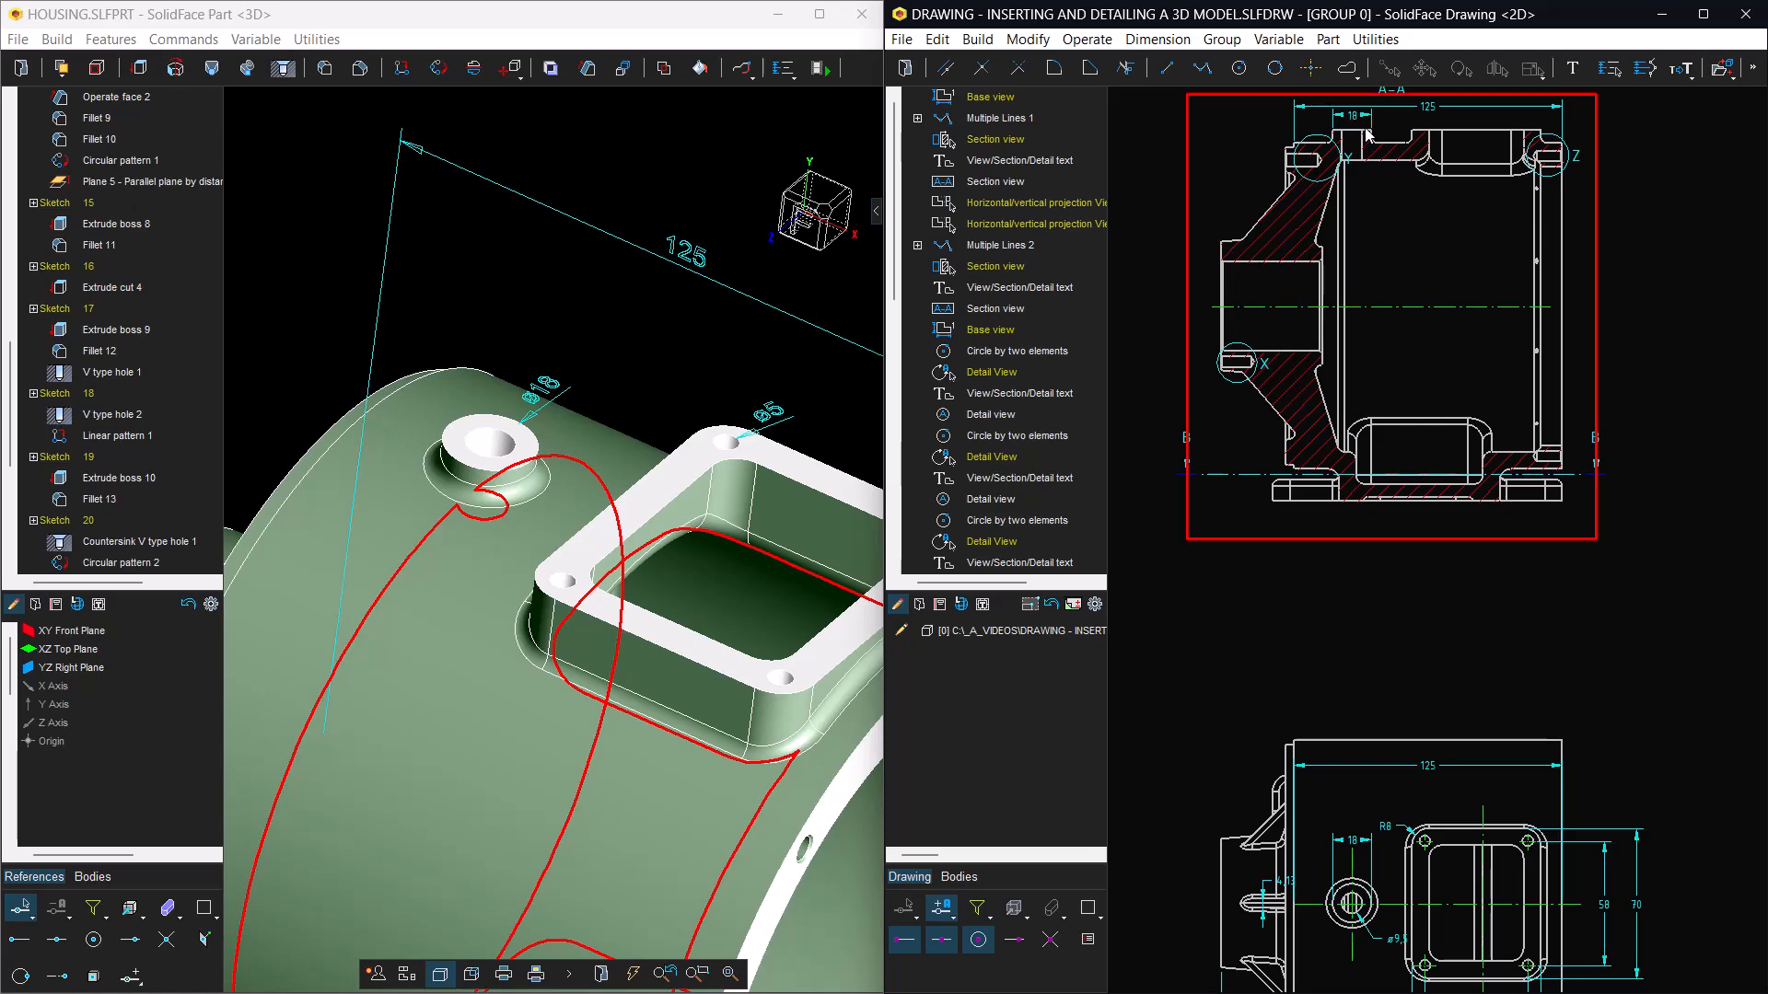
{"action": "scroll", "coordinate": [1403, 823], "scroll_direction": "up", "scroll_amount": 2}
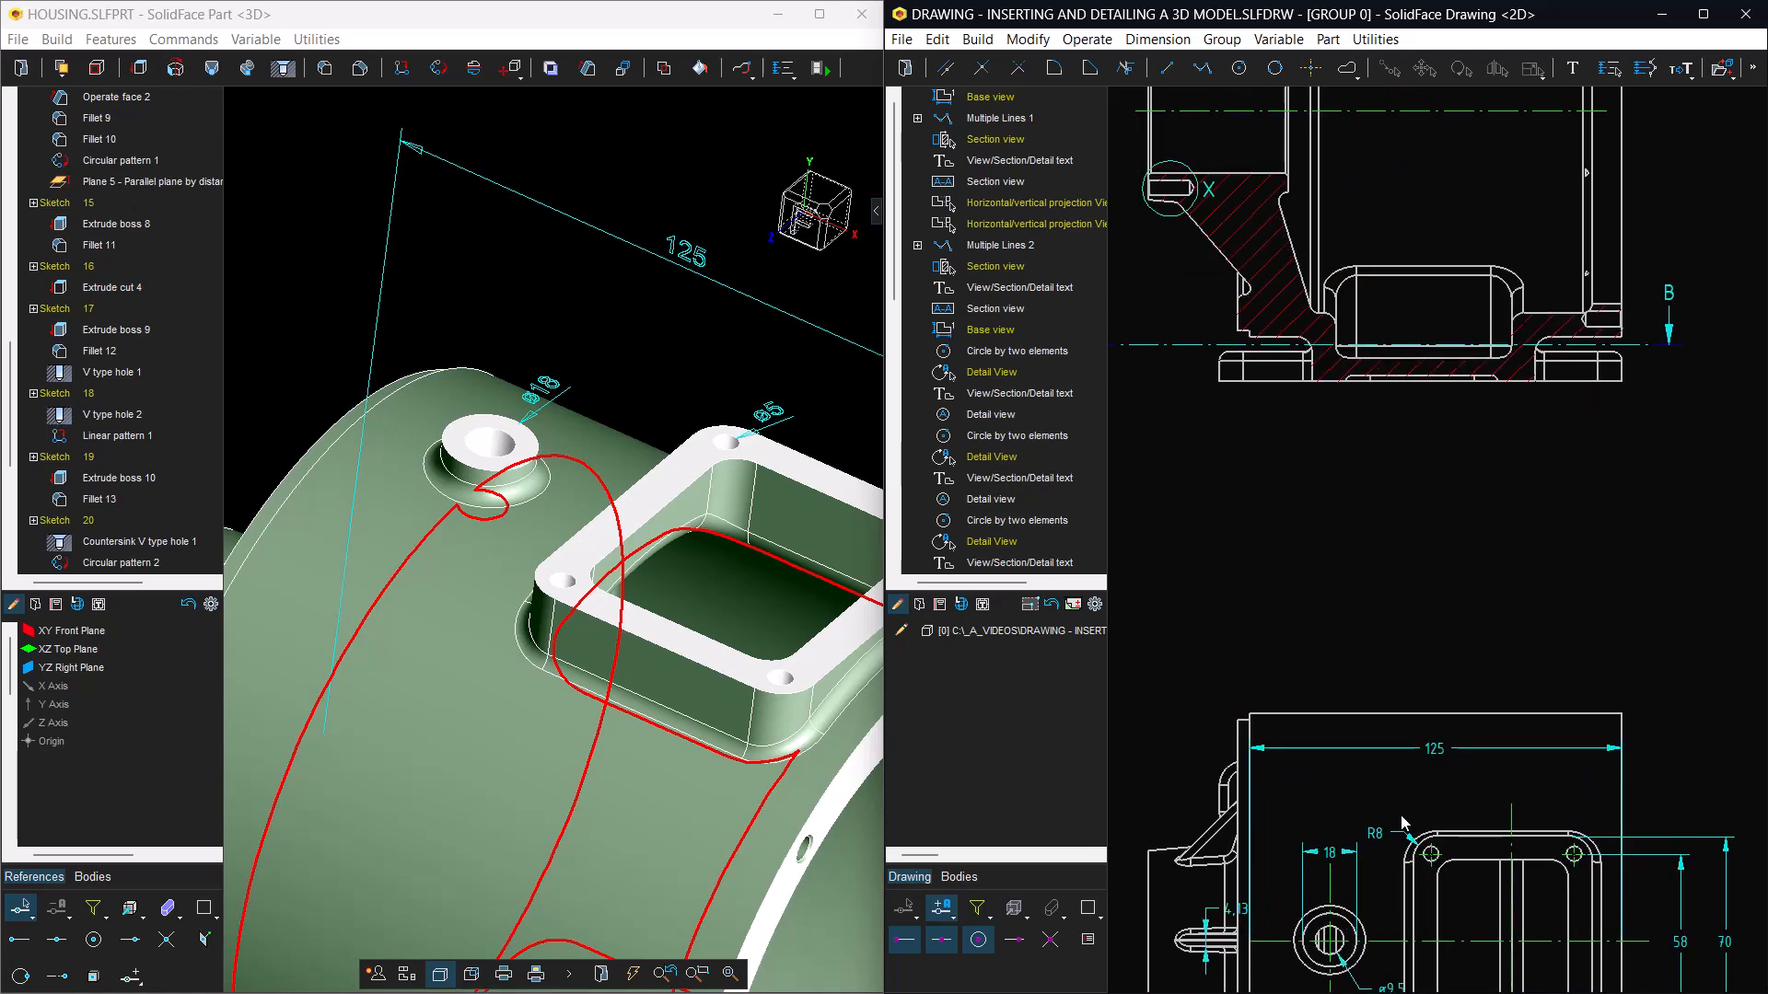
{"action": "mouse_move", "coordinate": [1389, 742]}
{"action": "middle_mouse_down"}
{"action": "mouse_move", "coordinate": [1412, 832]}
{"action": "mouse_move", "coordinate": [1402, 490]}
{"action": "middle_mouse_up"}
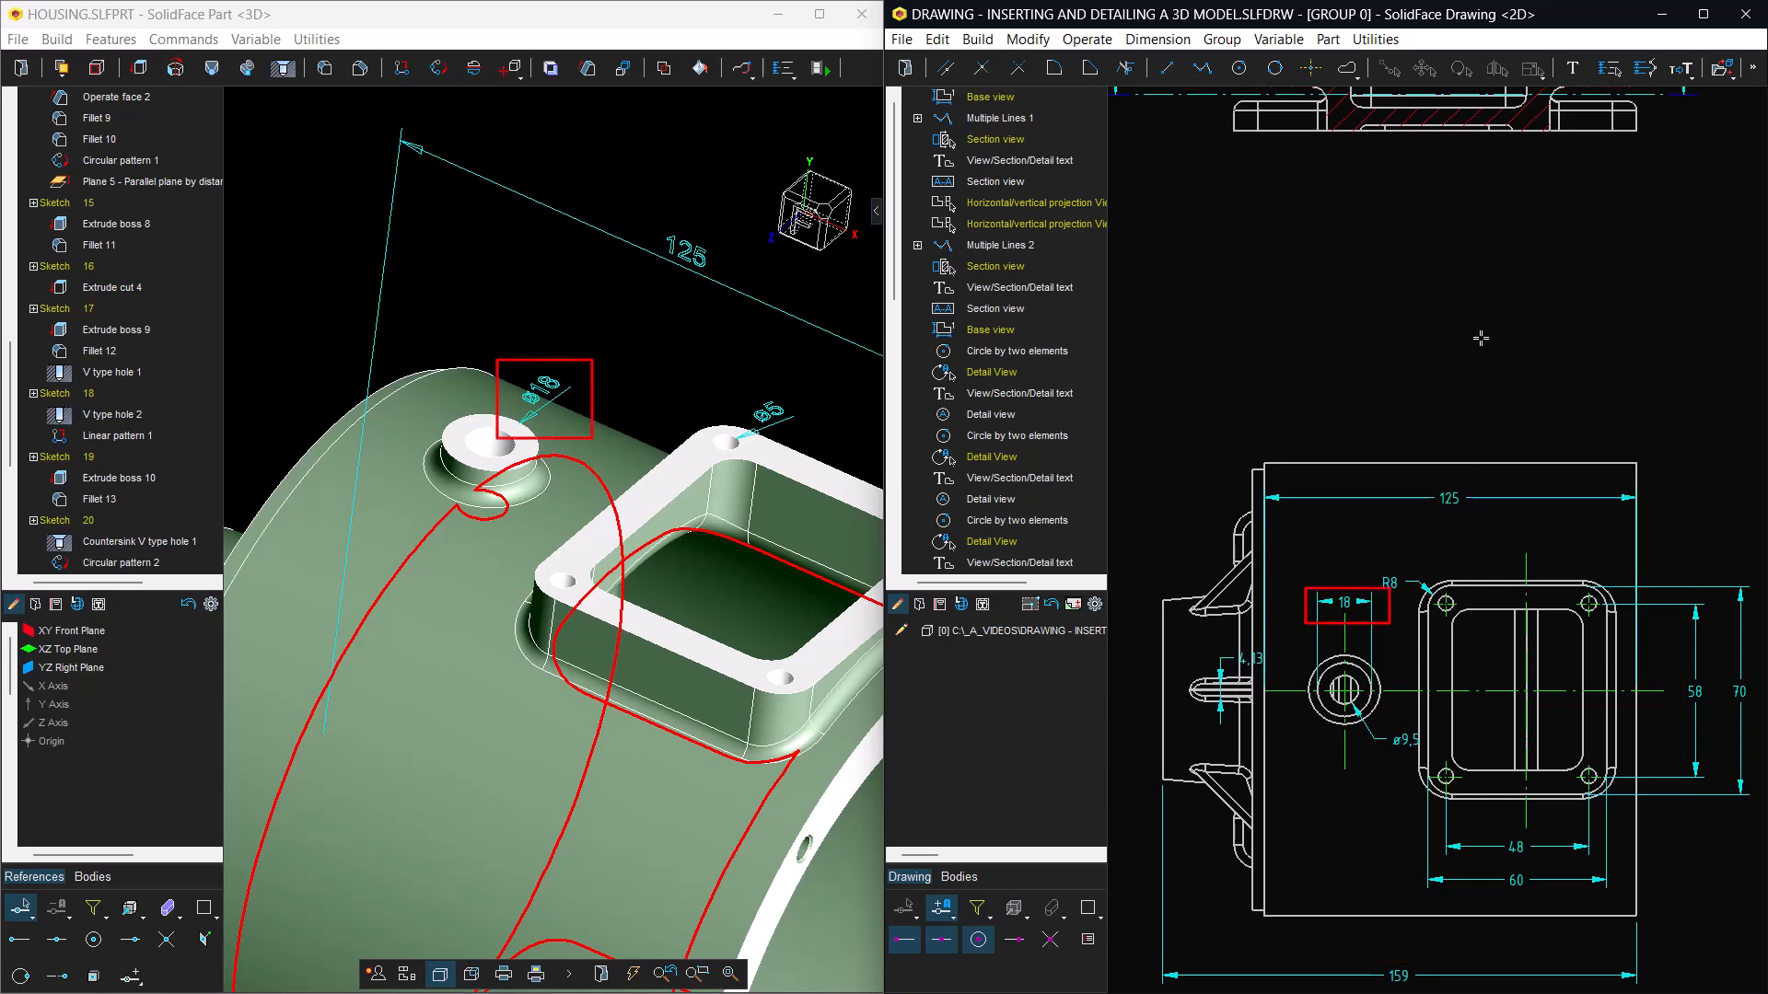
- Add a diameter dimension to the corner hole beside the R8 fillet of the rectangular flange in the top view
{"action": "left_click", "coordinate": [1586, 971]}
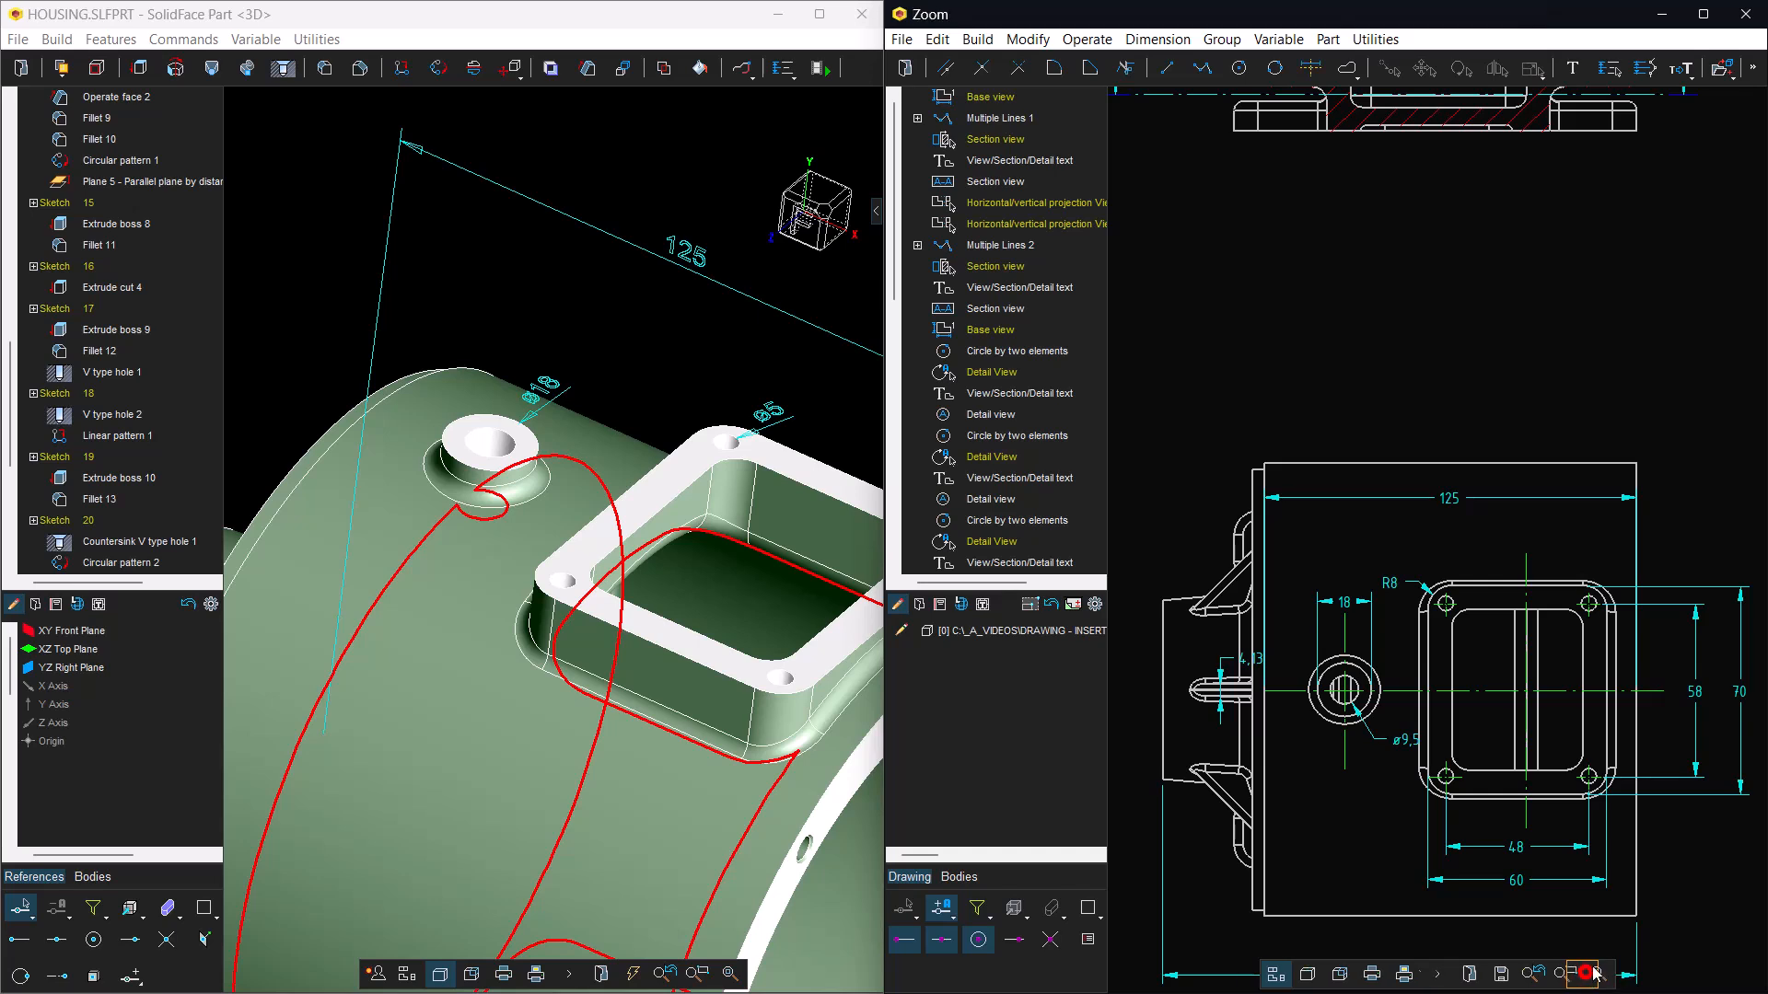
{"action": "left_click", "coordinate": [1441, 604]}
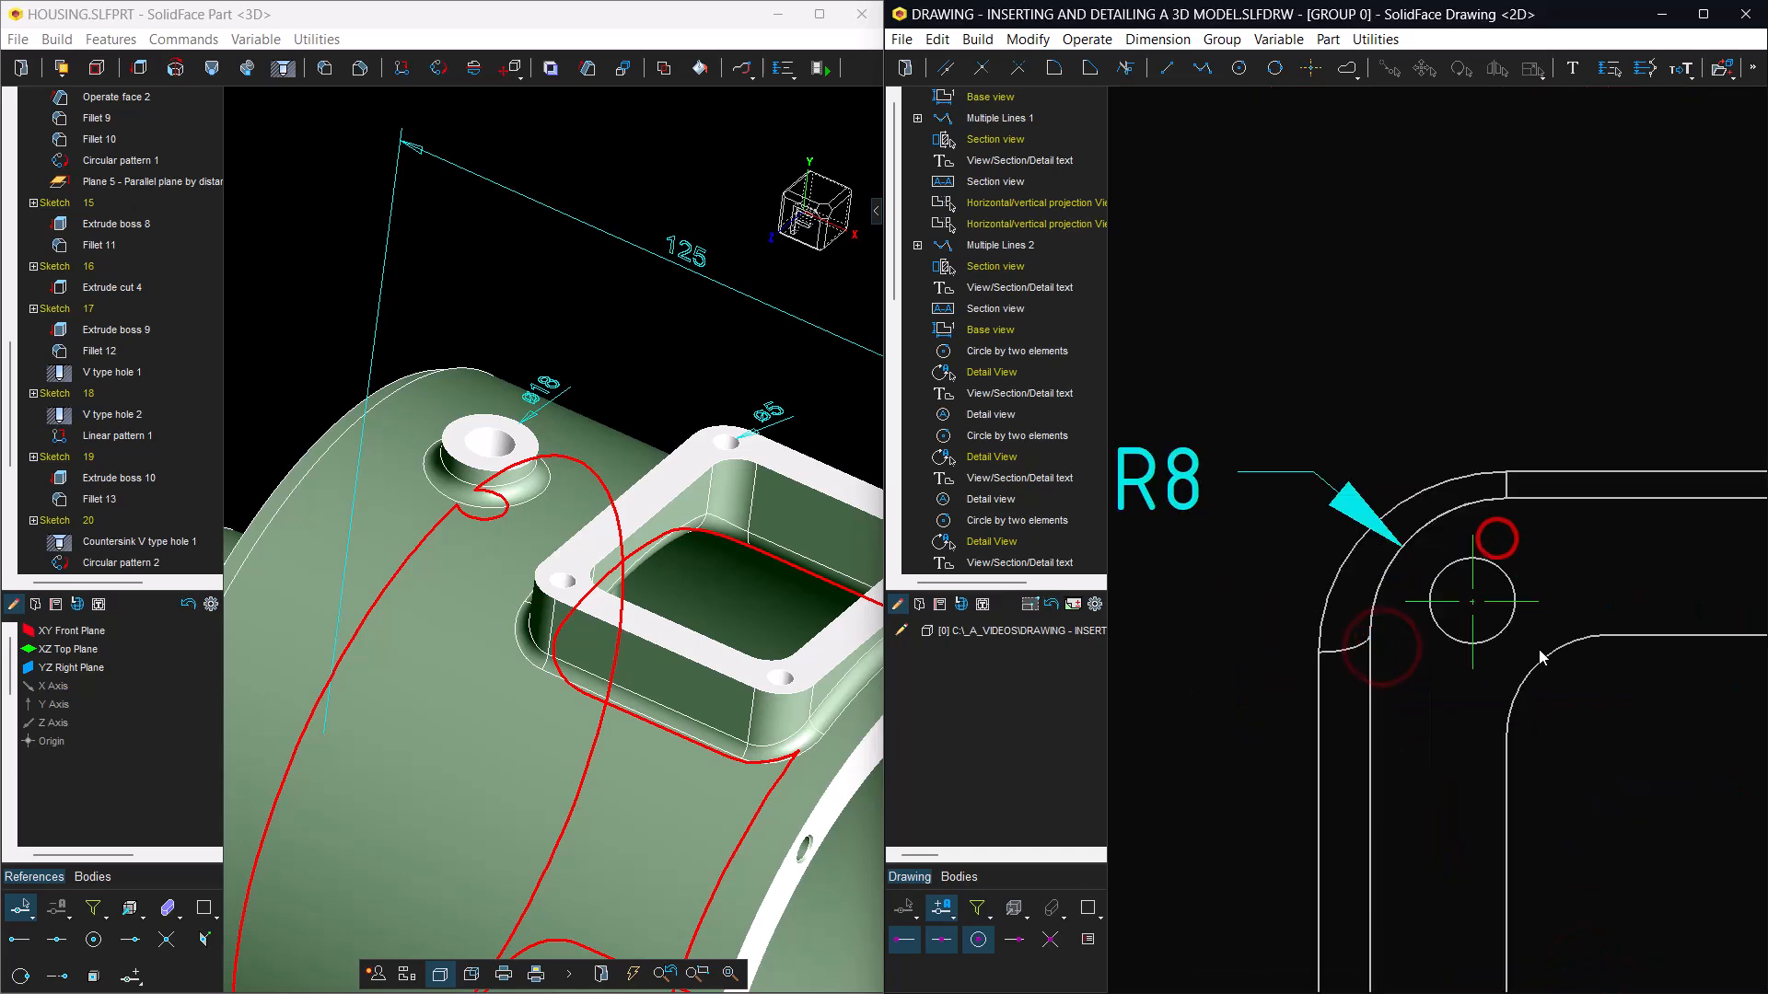
{"action": "left_click", "coordinate": [1606, 70]}
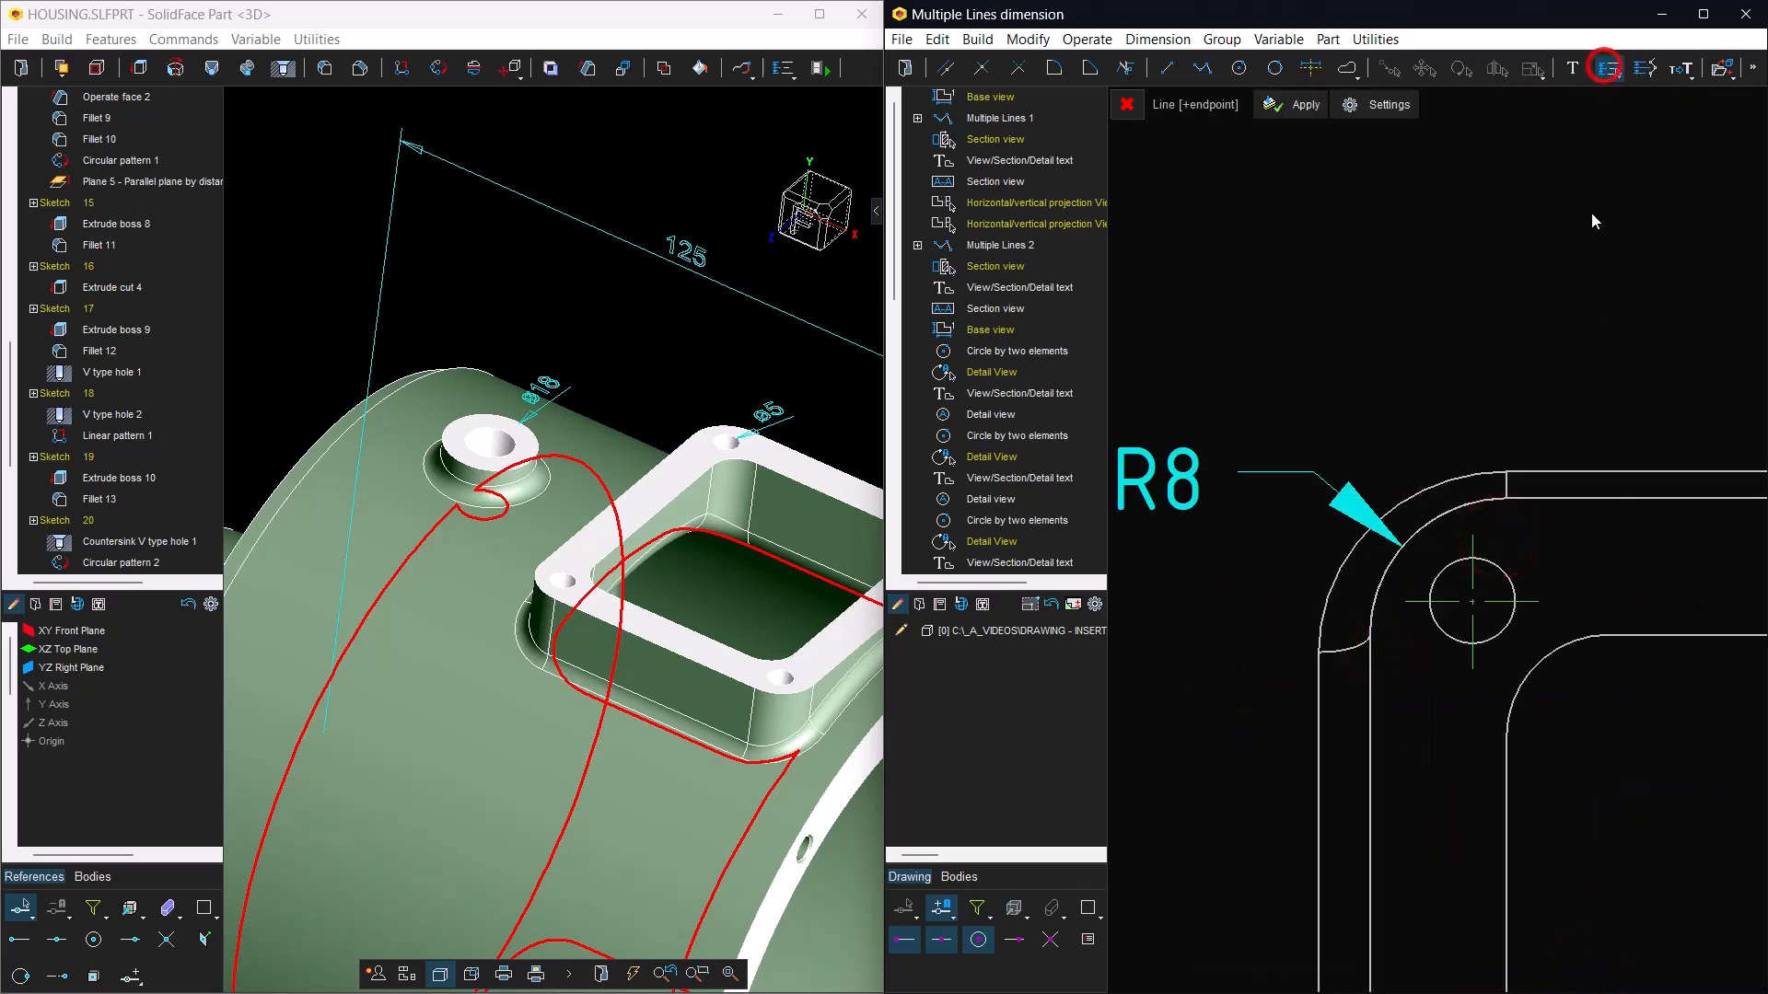
{"action": "left_click", "coordinate": [1493, 562]}
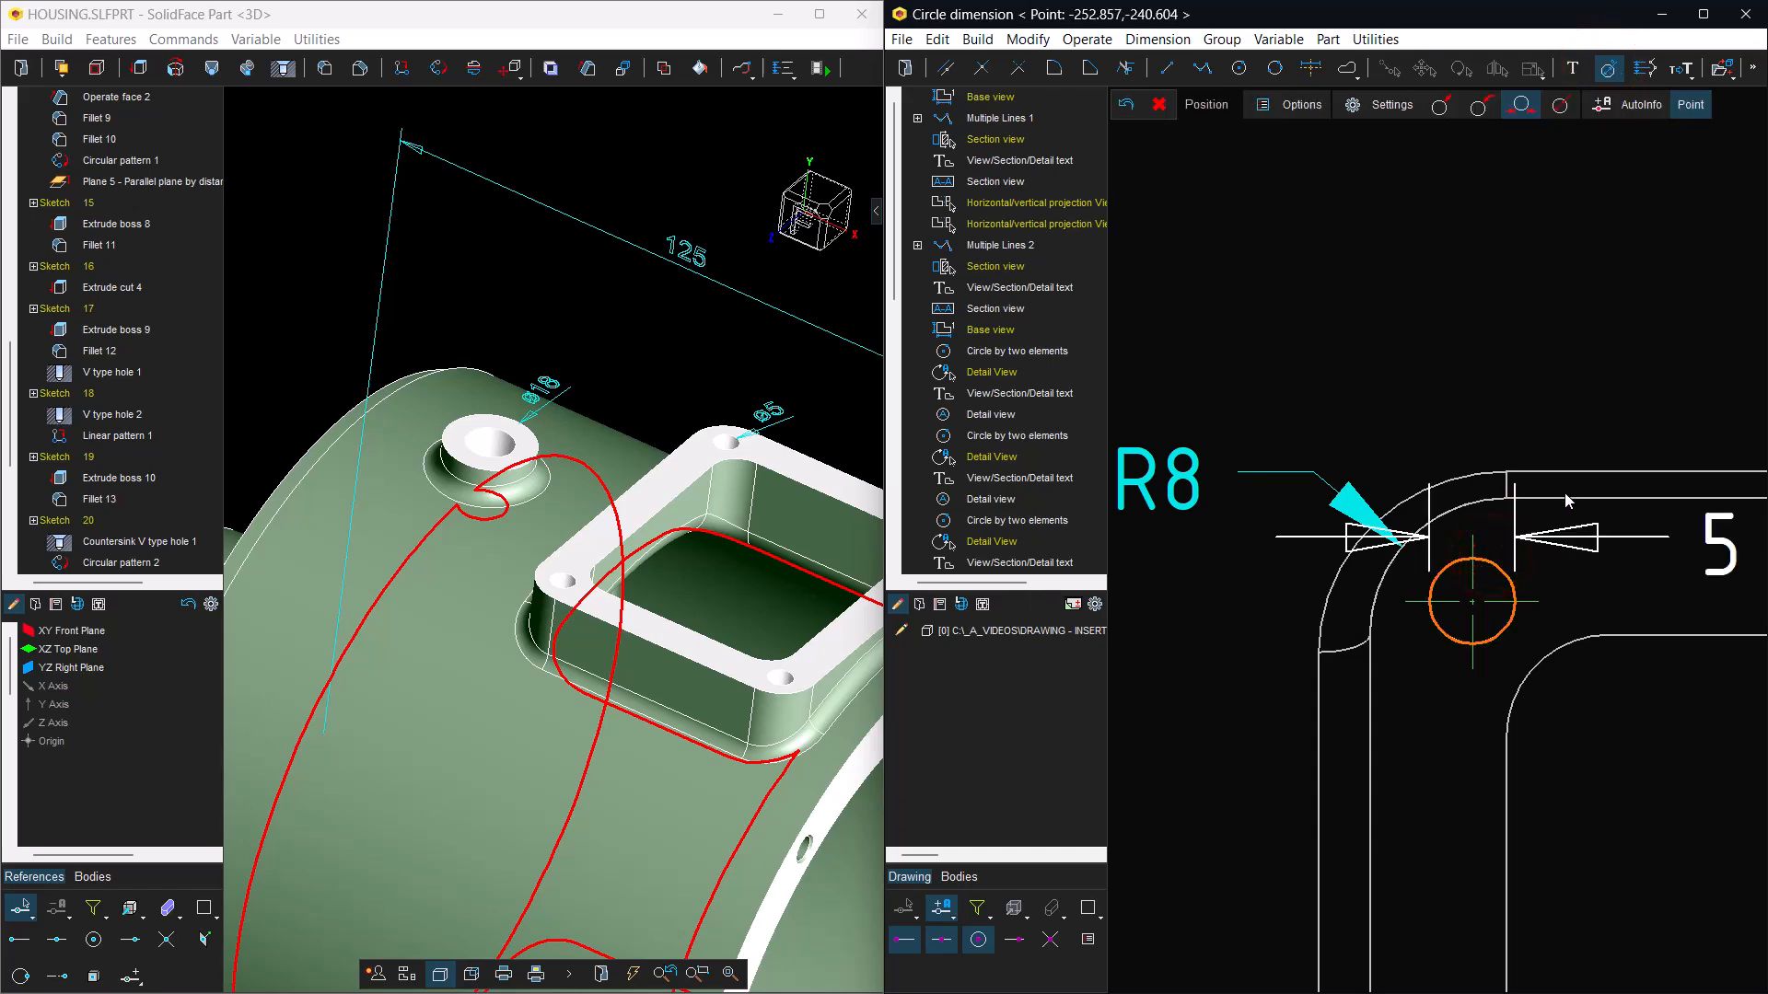
{"action": "left_click", "coordinate": [1515, 388]}
- Change the display style of section view A-A to show hidden edges as dotted lines
{"action": "left_click", "coordinate": [1604, 970]}
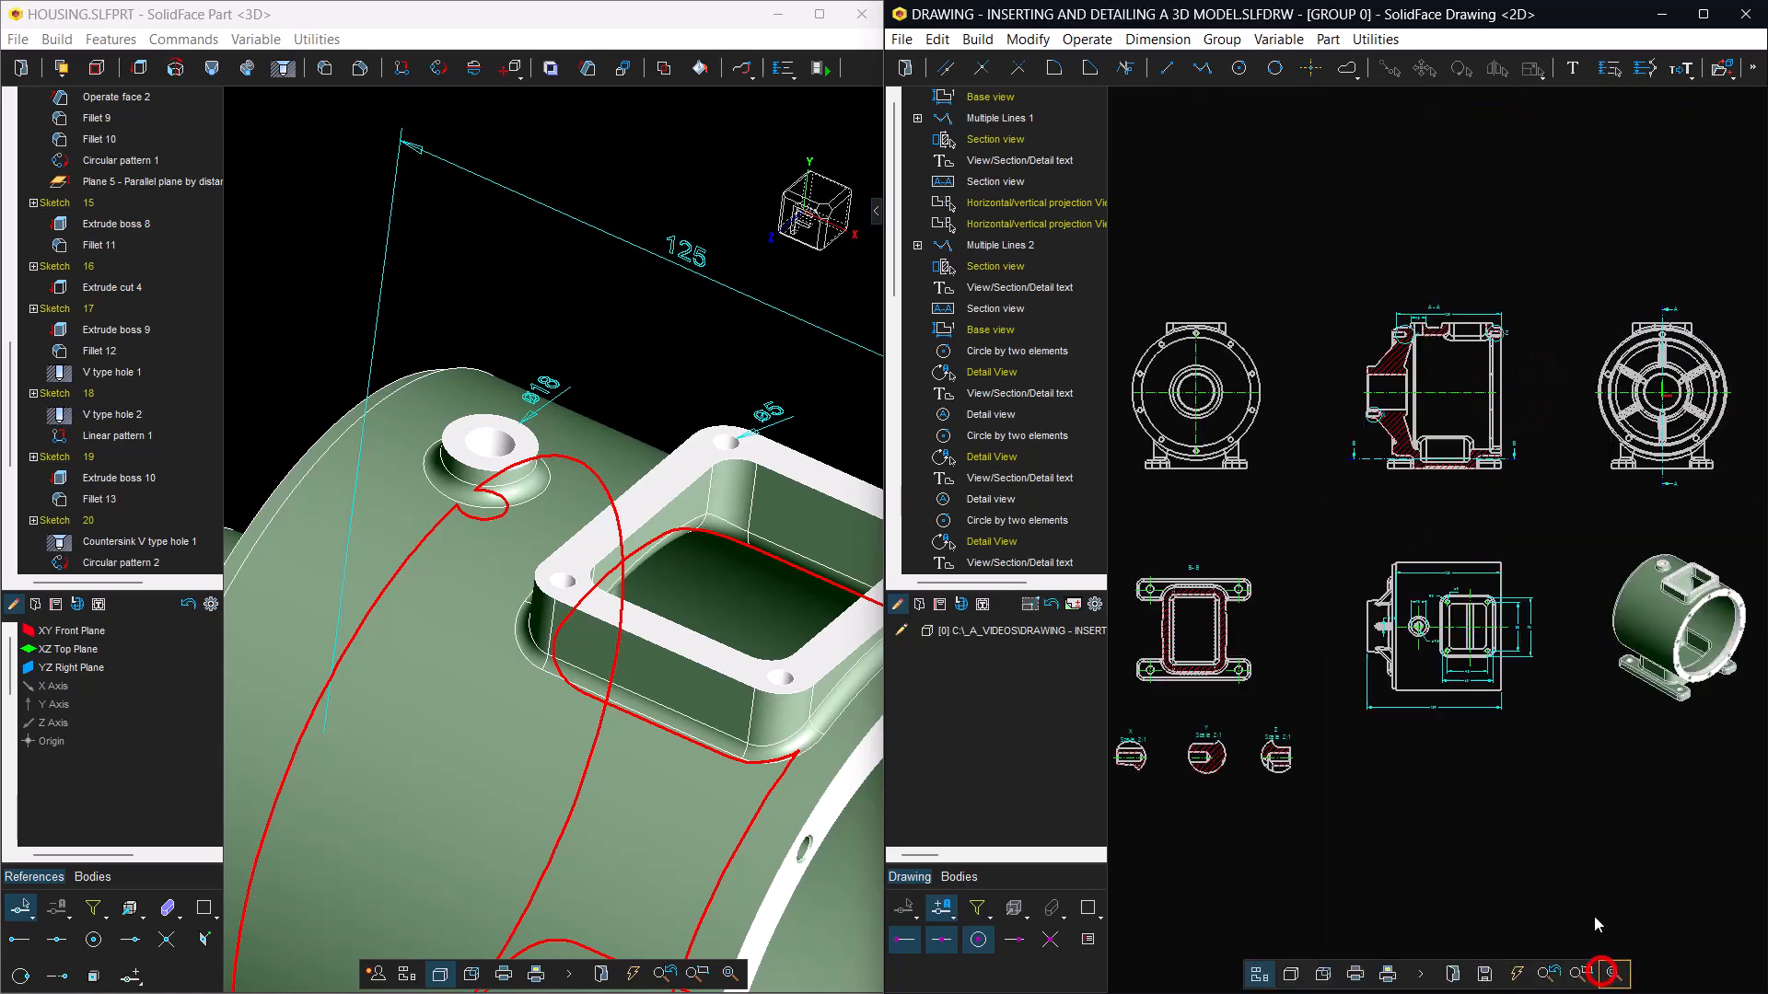
{"action": "left_click", "coordinate": [1434, 354]}
{"action": "left_click", "coordinate": [1507, 299]}
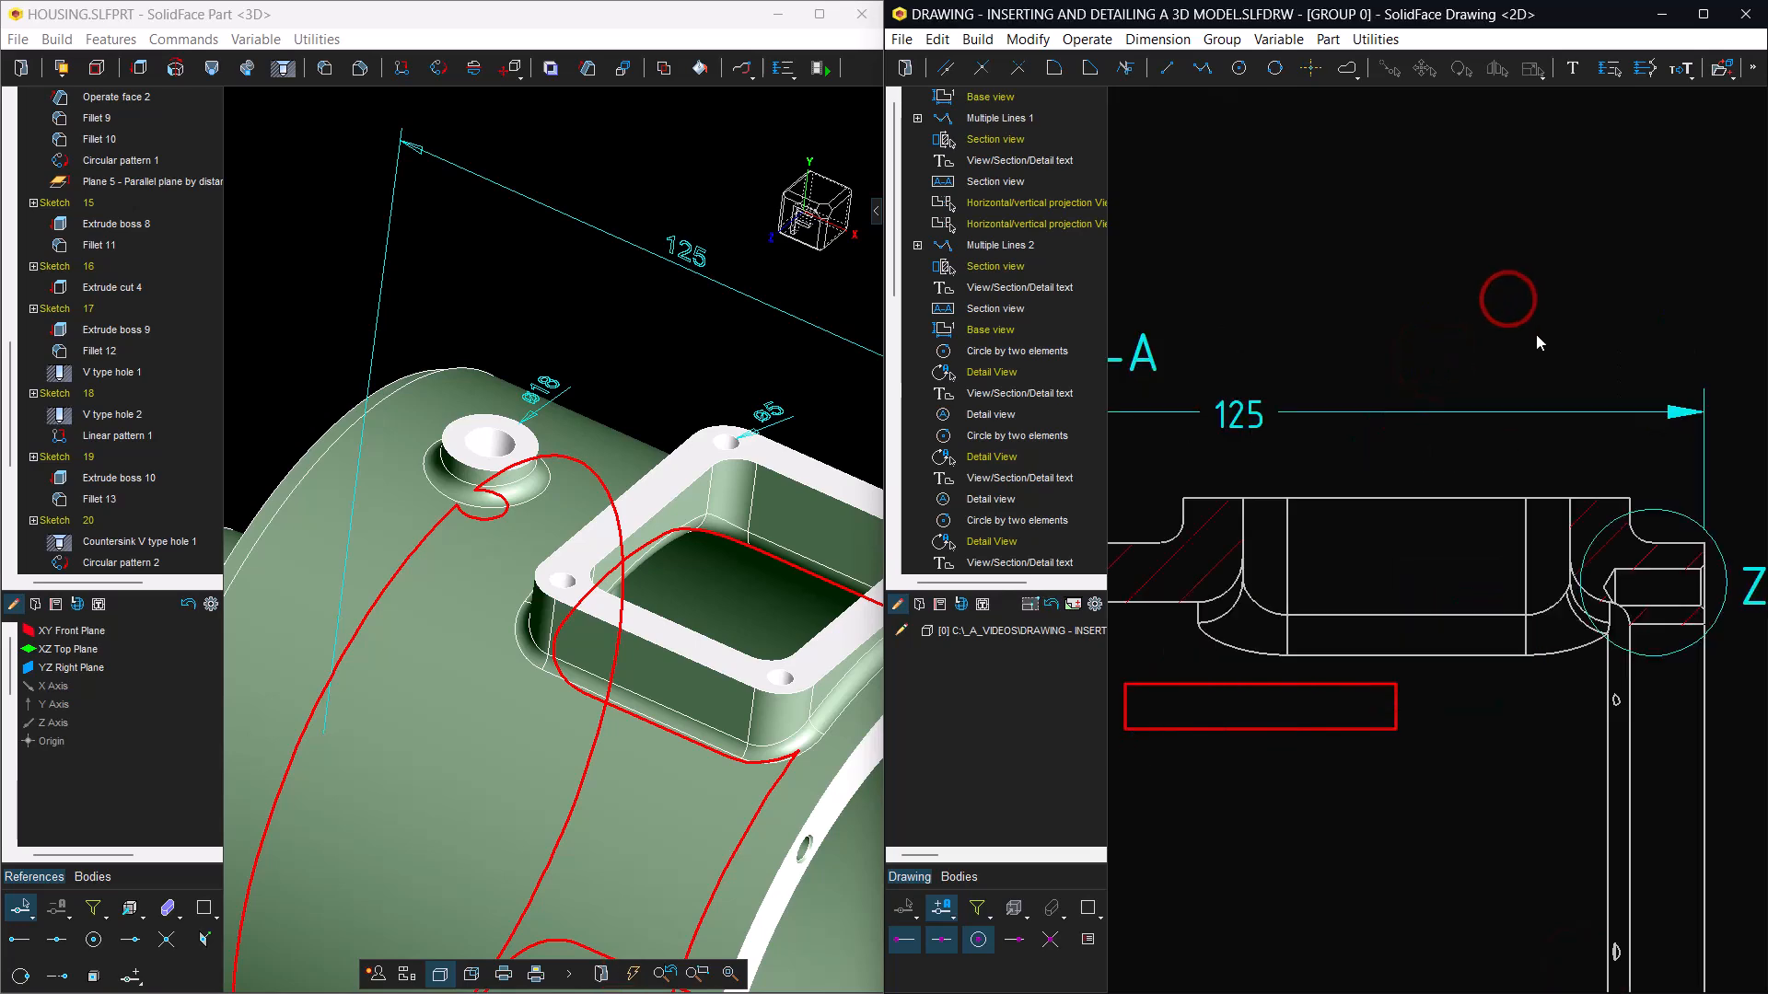
{"action": "double_click", "coordinate": [1481, 449]}
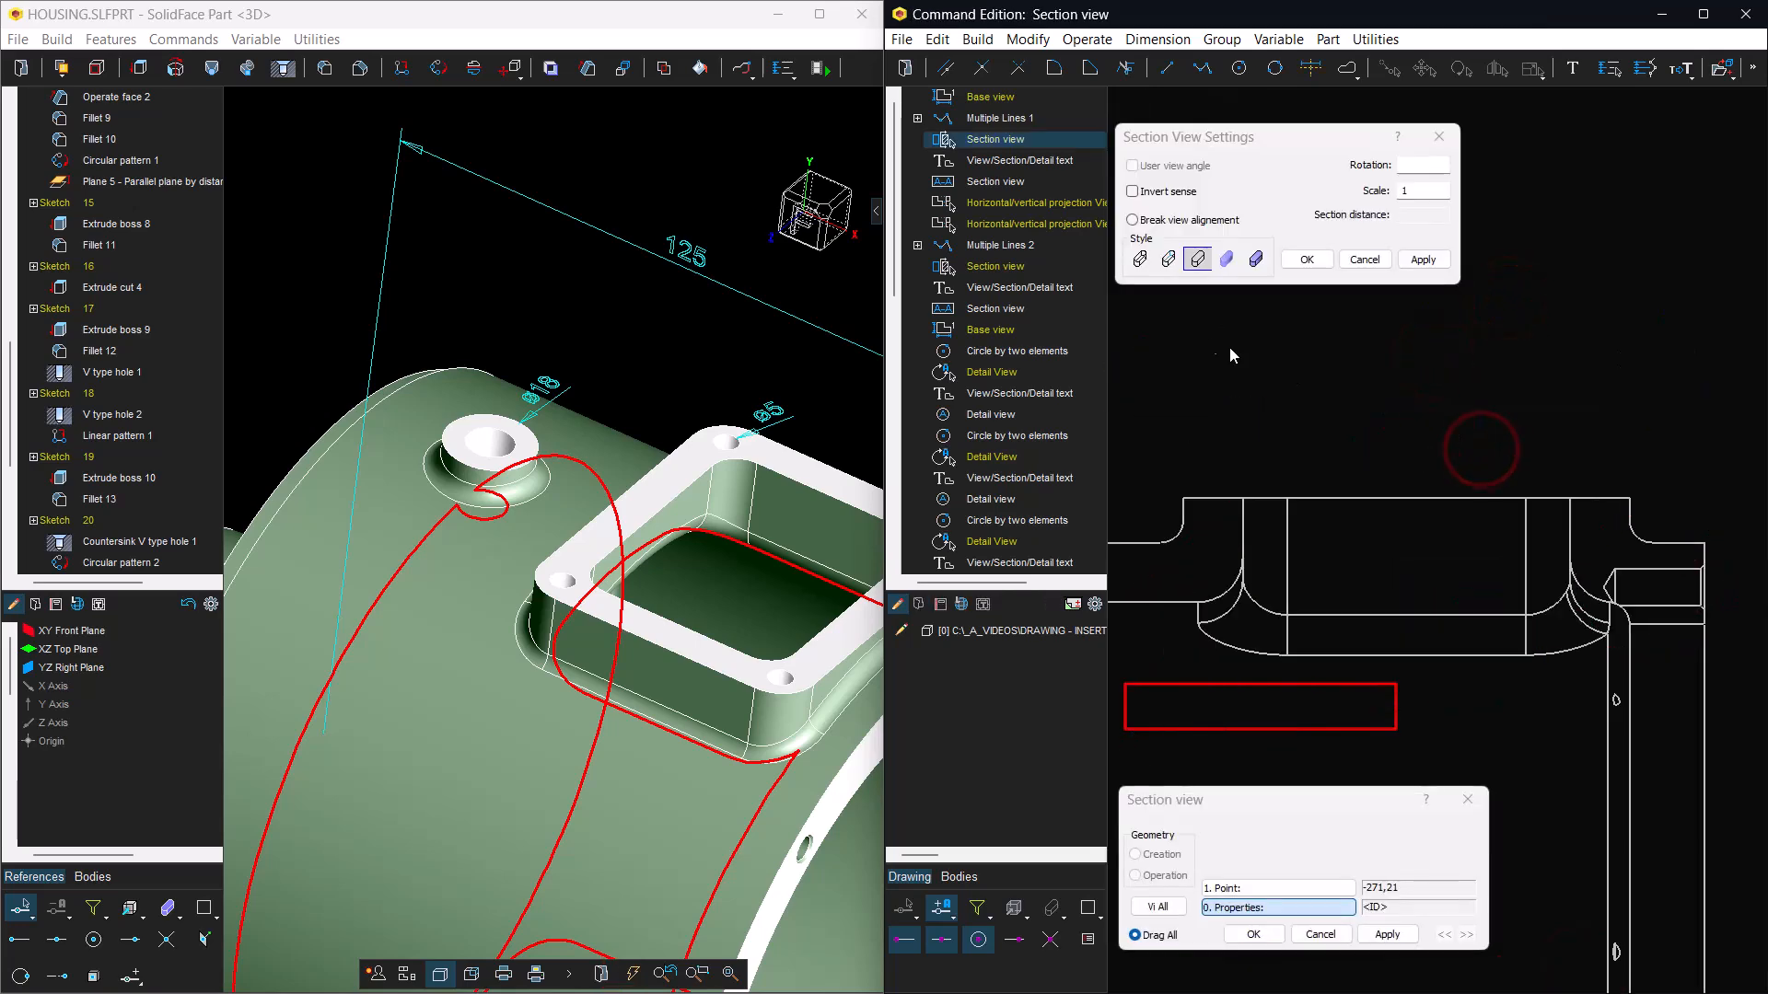
{"action": "left_click", "coordinate": [1167, 259]}
{"action": "left_click", "coordinate": [1420, 261]}
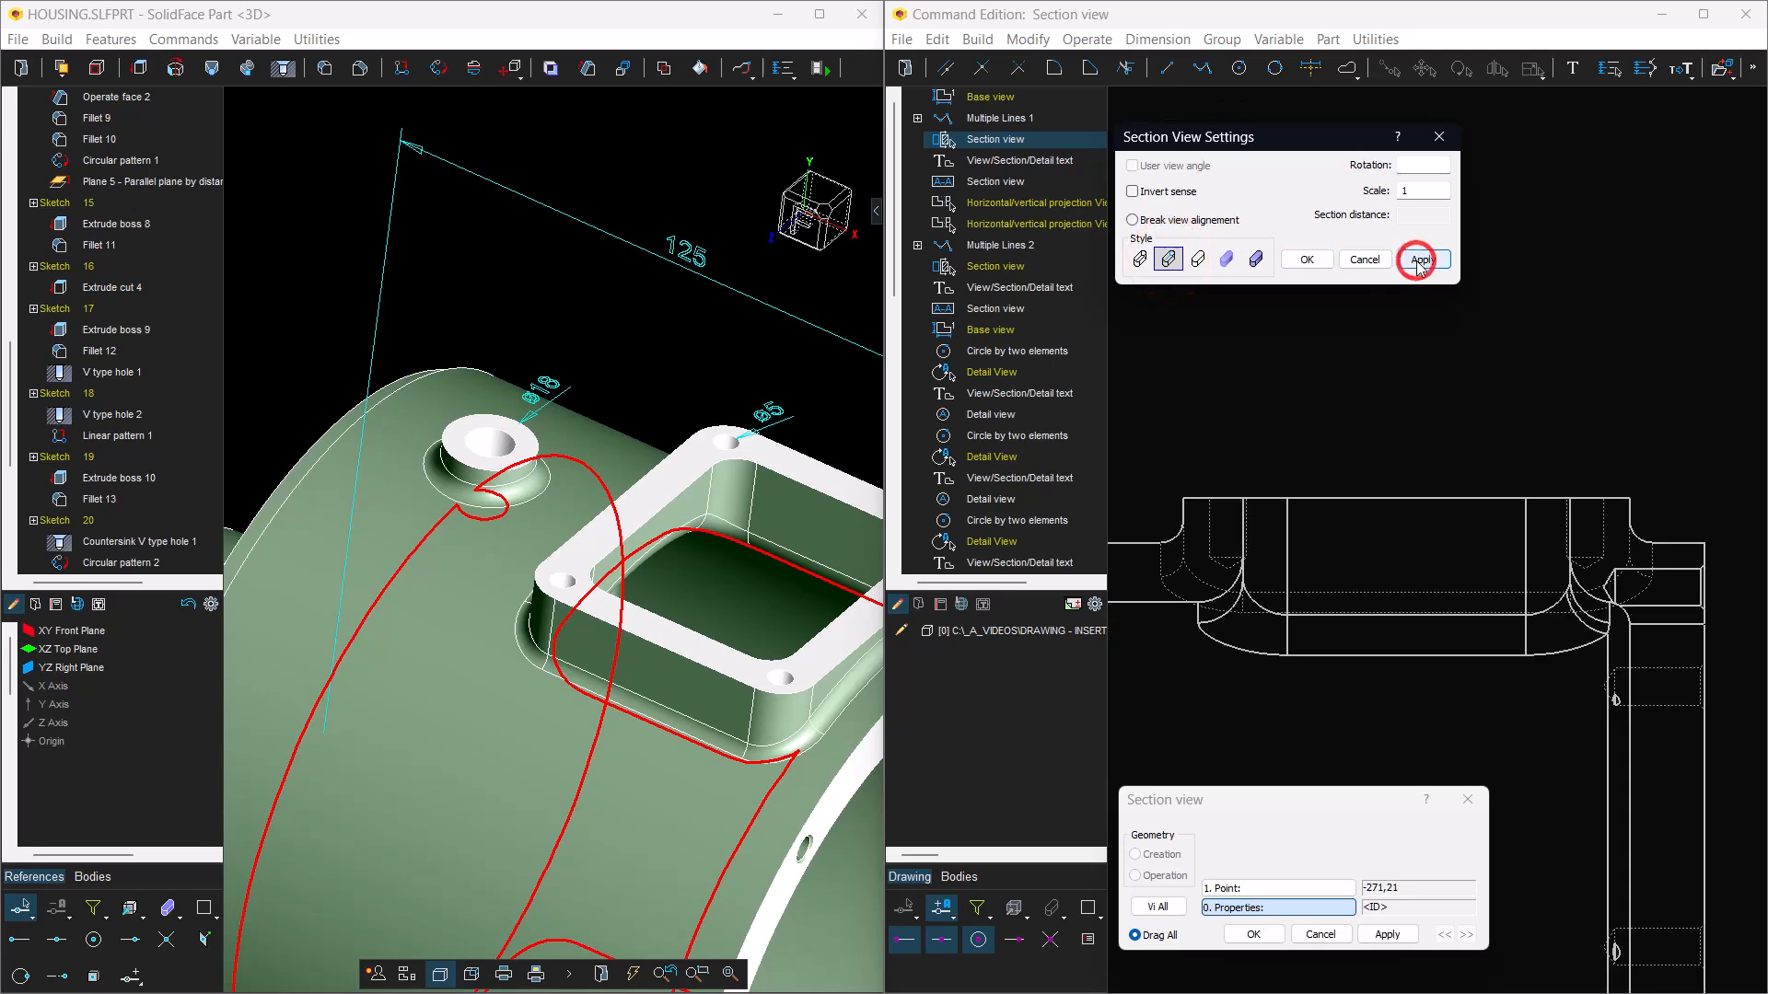
{"action": "left_click", "coordinate": [1304, 260]}
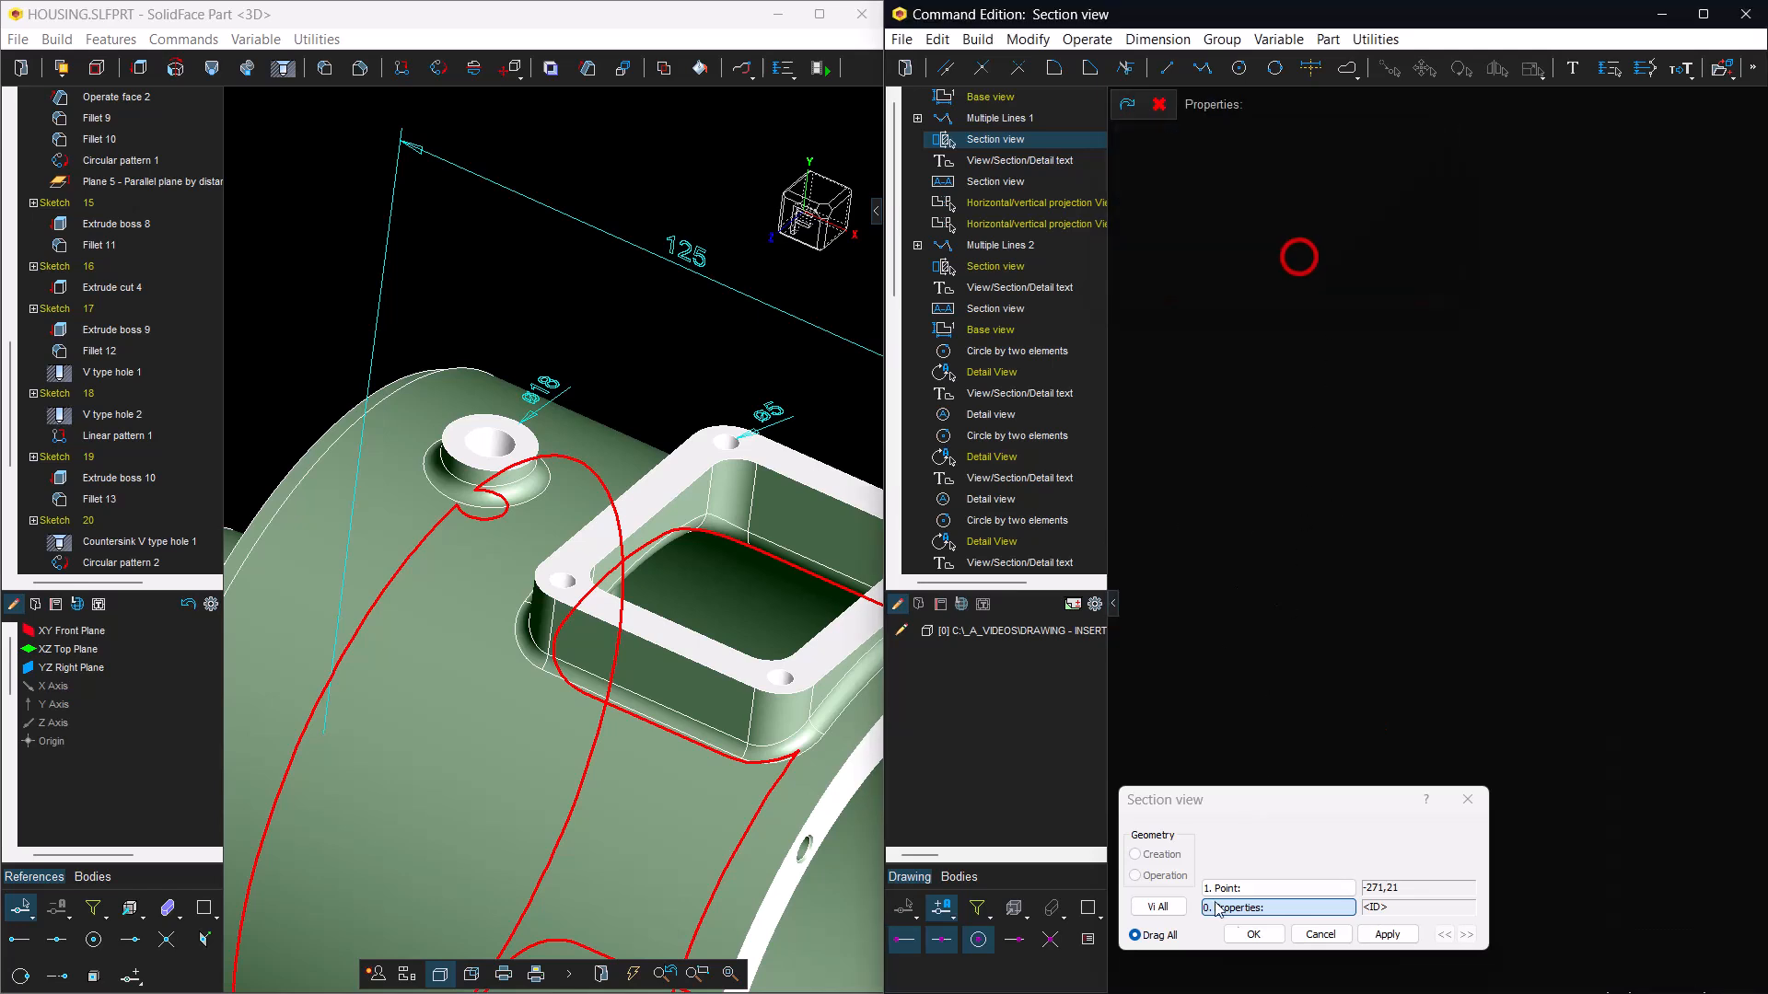
{"action": "left_click", "coordinate": [1253, 934]}
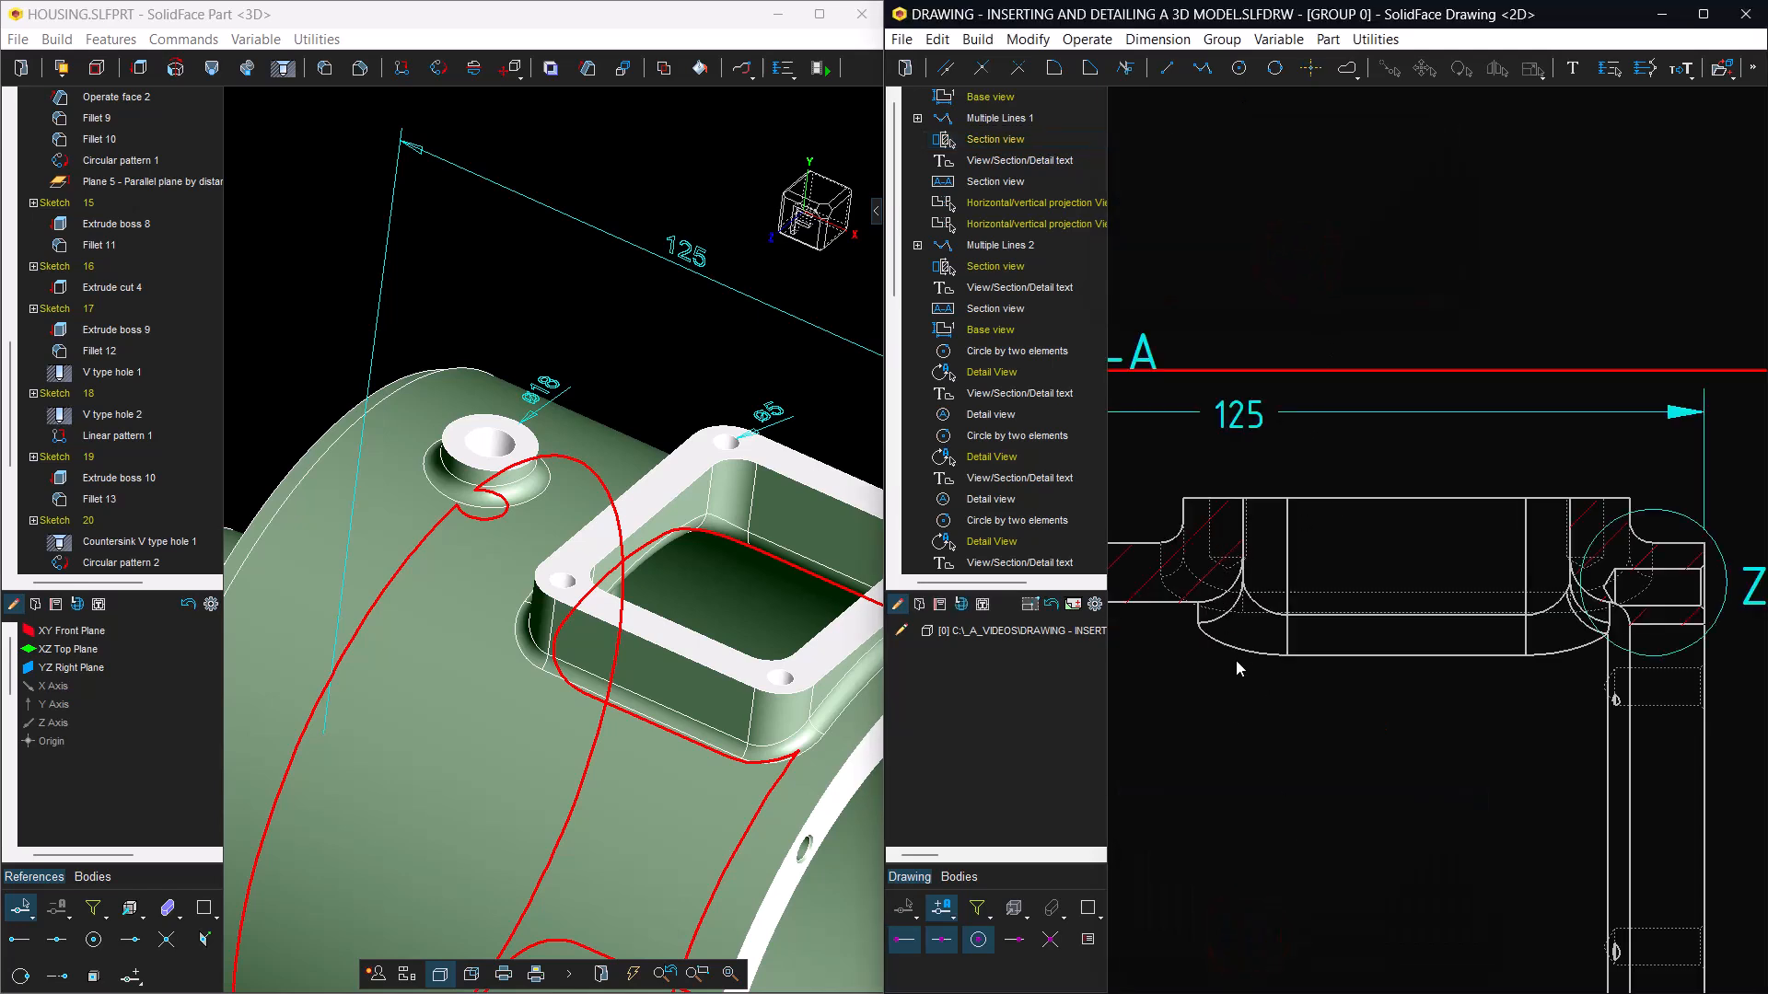
- Dimension the diameter of the hidden flange hole in section view A-A, placing the dimension below the pocket
{"action": "left_click", "coordinate": [1604, 67]}
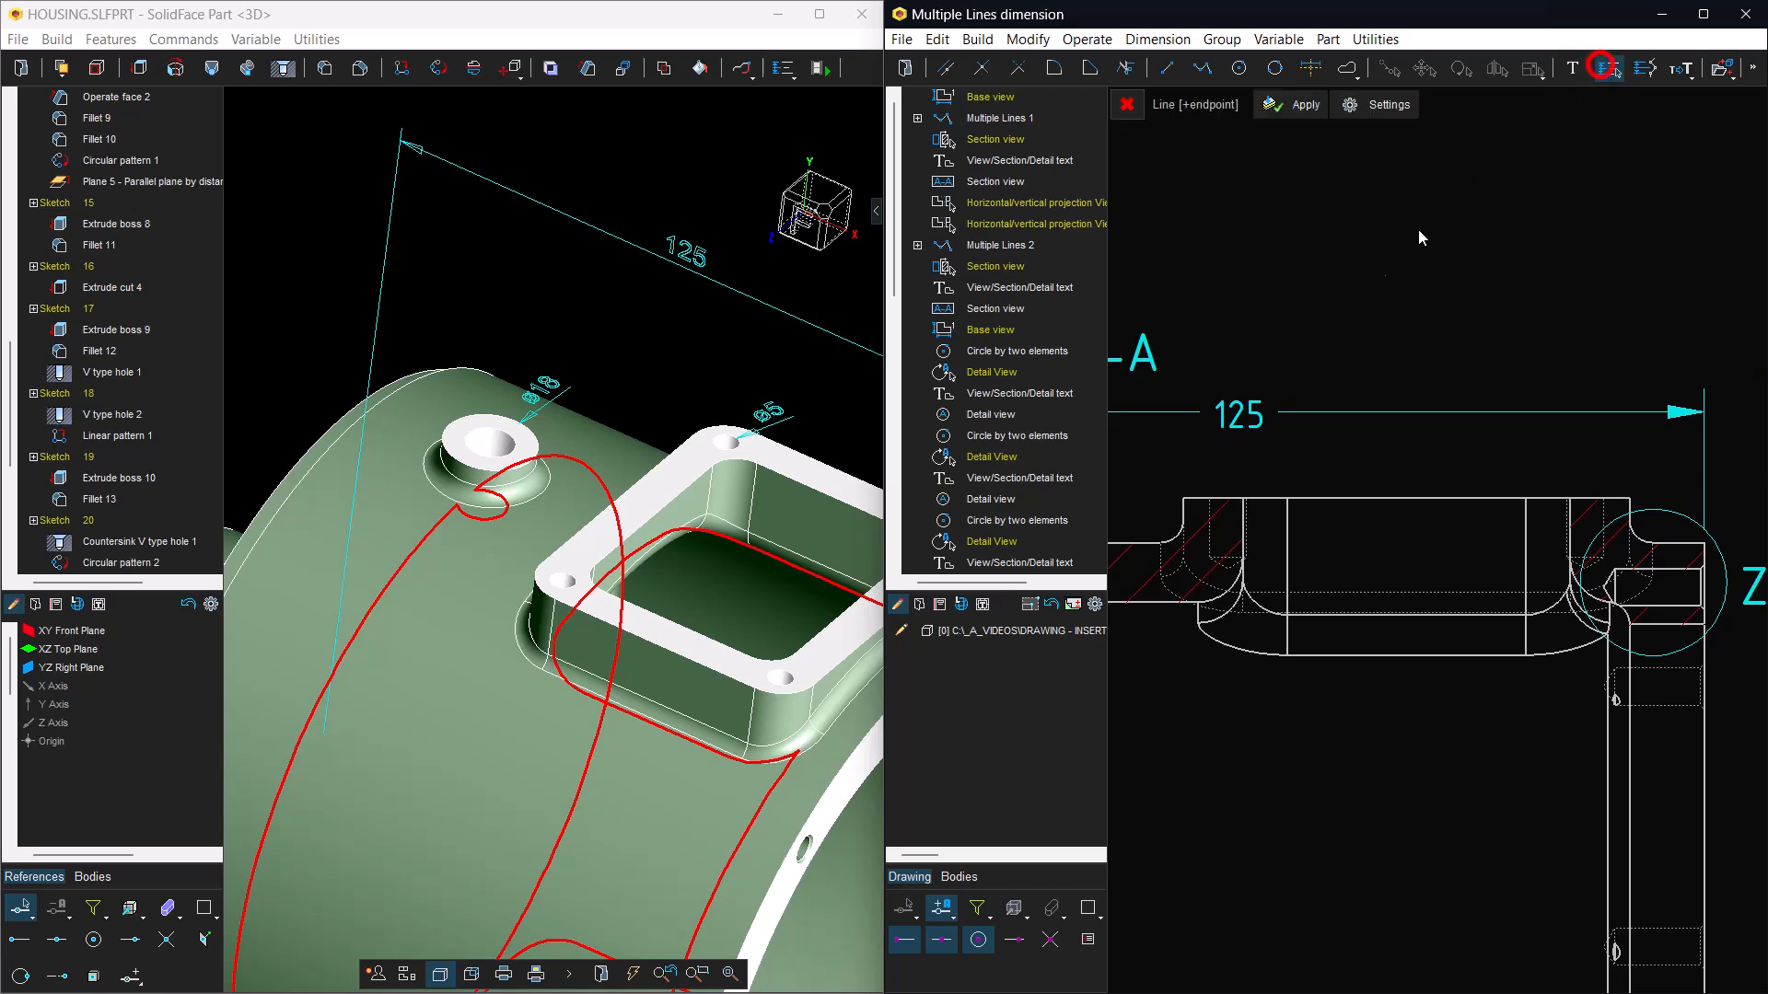
{"action": "left_click", "coordinate": [1225, 557]}
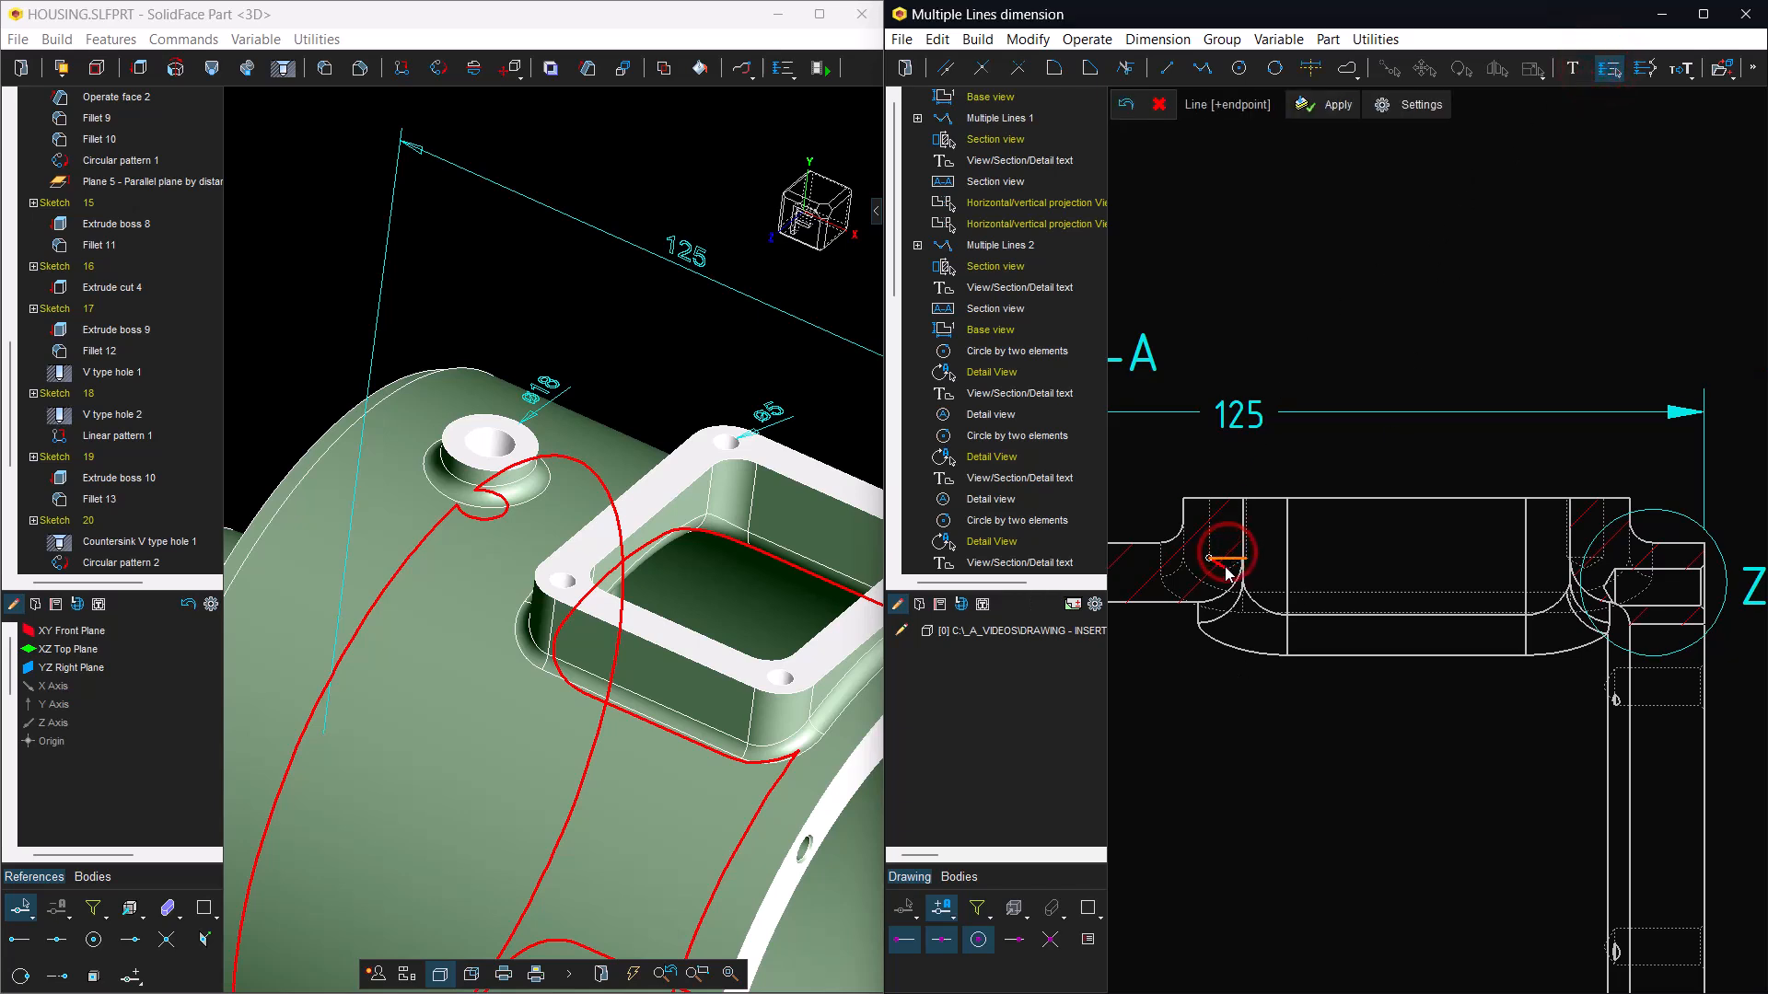
{"action": "key", "text": "Return"}
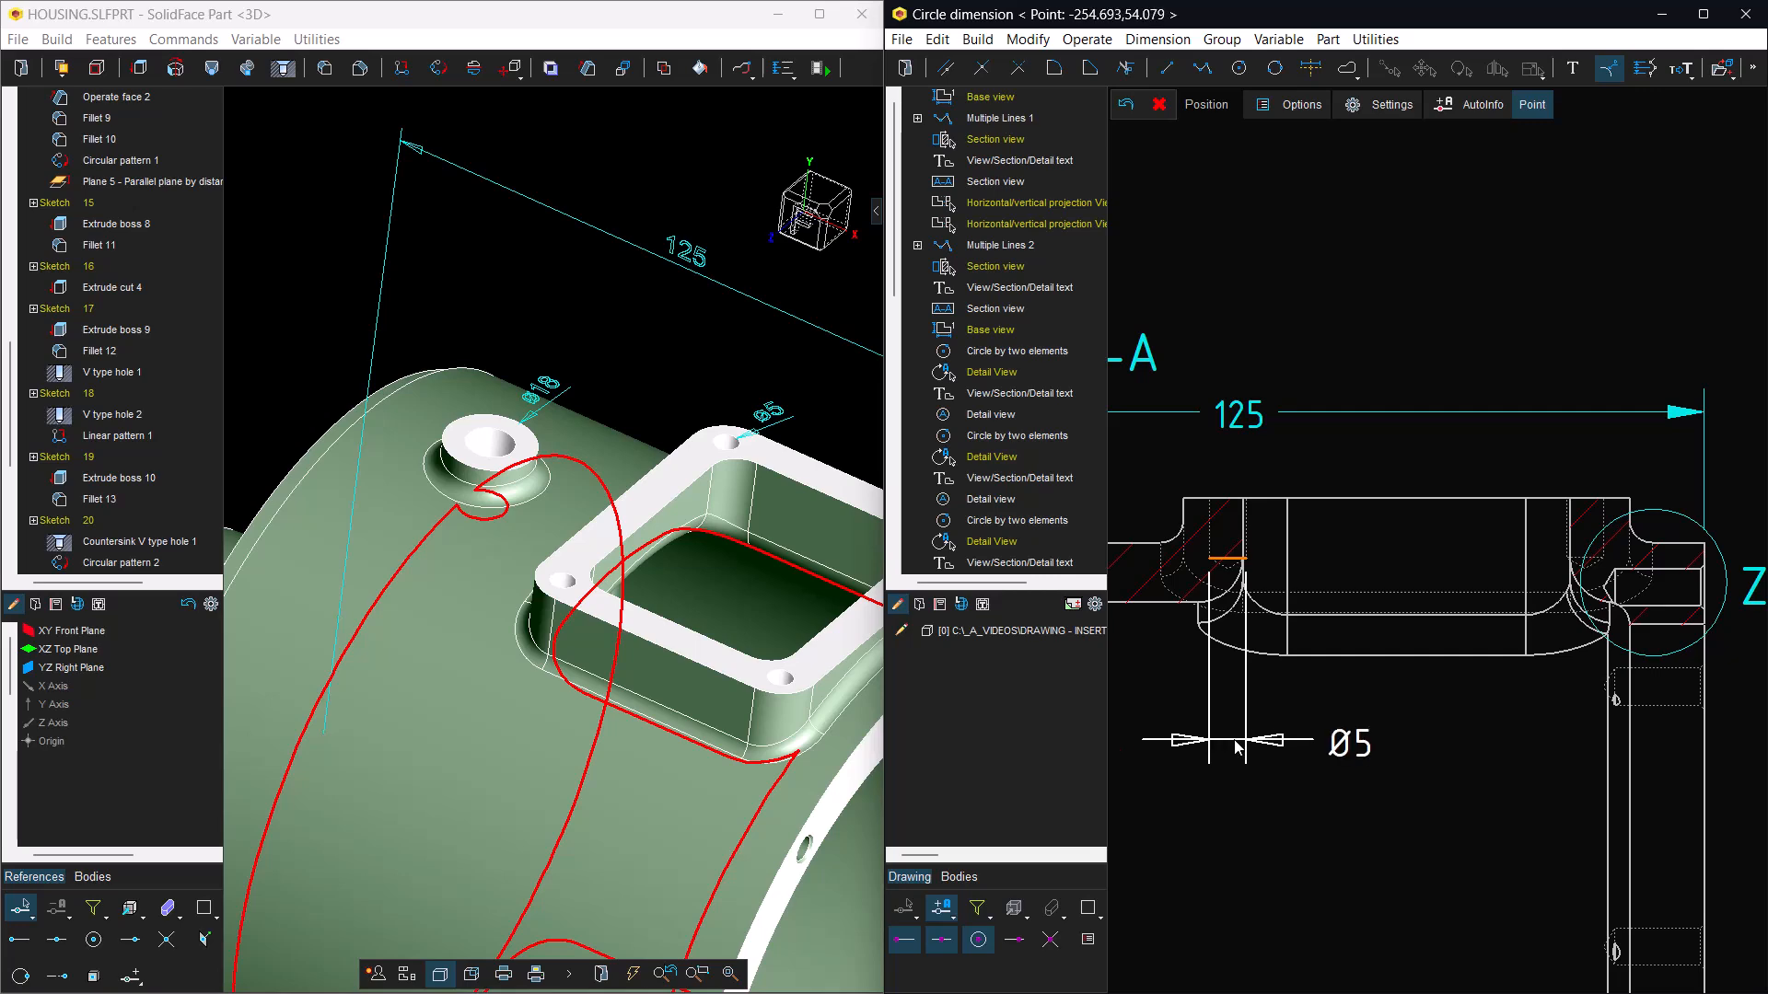
{"action": "left_click", "coordinate": [1242, 707]}
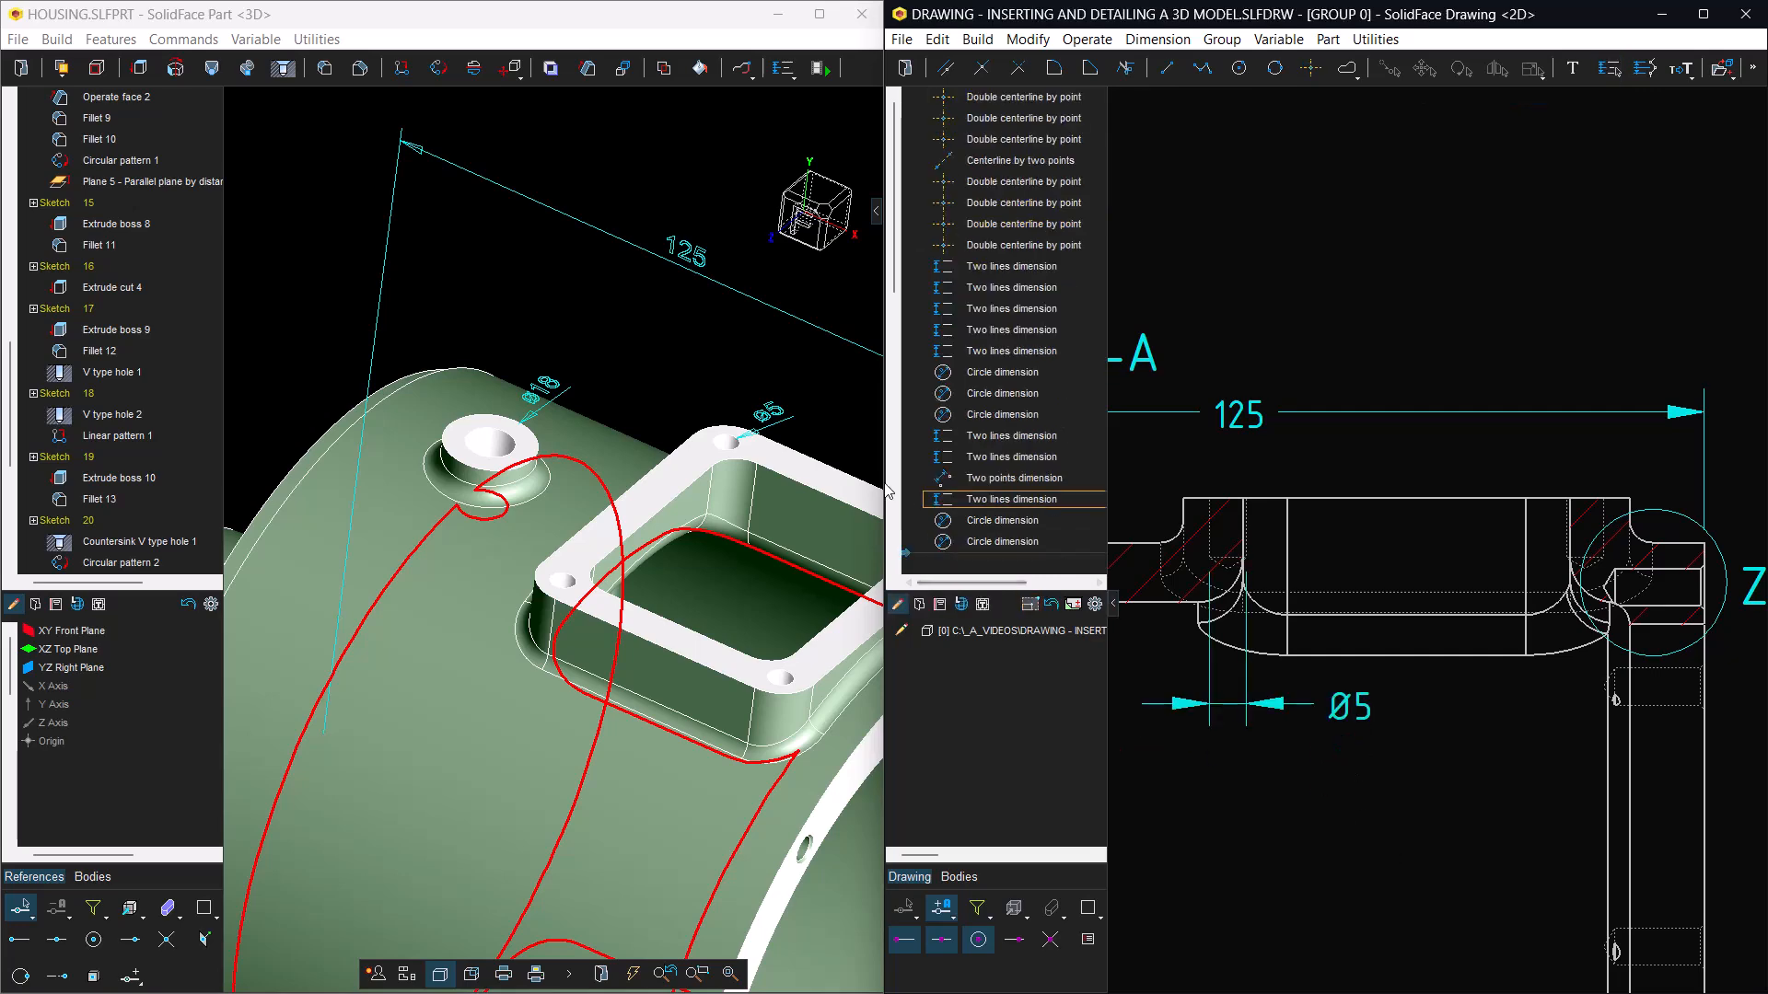
- In the 3D part, set the diameter of the rectangular flange's corner hole to 4.5 and save the part
{"action": "scroll", "coordinate": [754, 431], "scroll_direction": "up", "scroll_amount": 5}
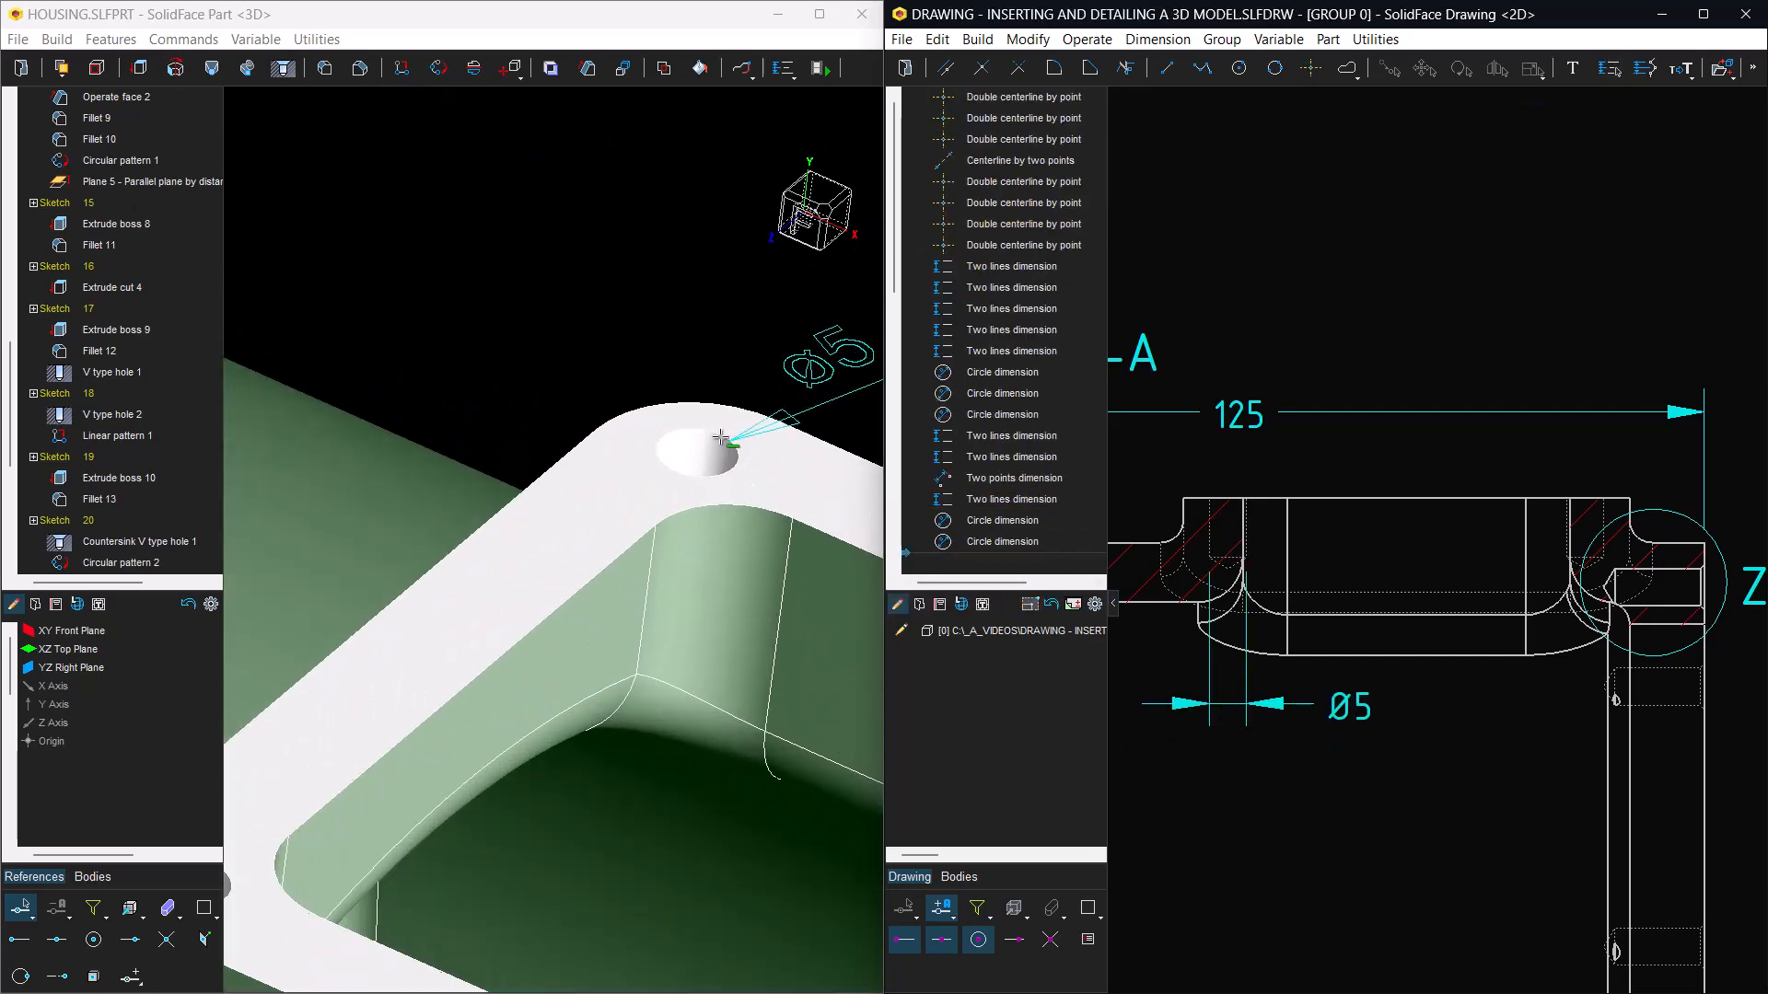
{"action": "left_click", "coordinate": [703, 446]}
{"action": "left_click", "coordinate": [703, 446]}
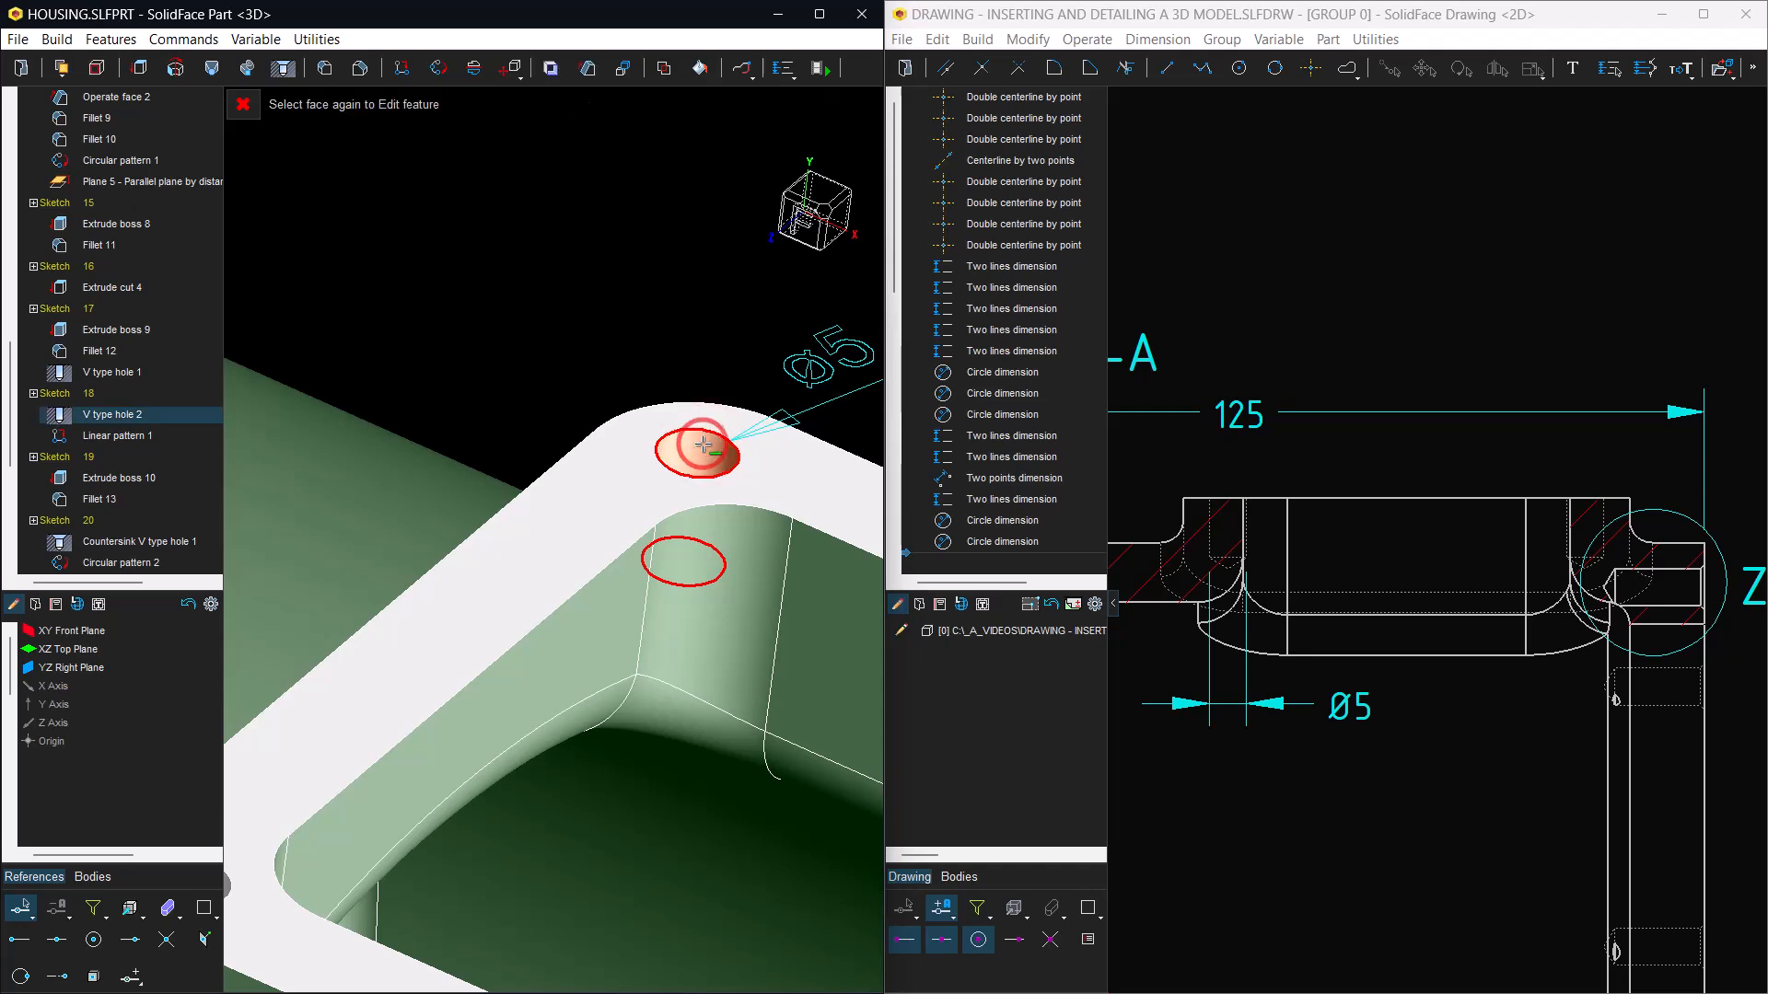
{"action": "double_click", "coordinate": [166, 422]}
{"action": "left_click", "coordinate": [339, 912]}
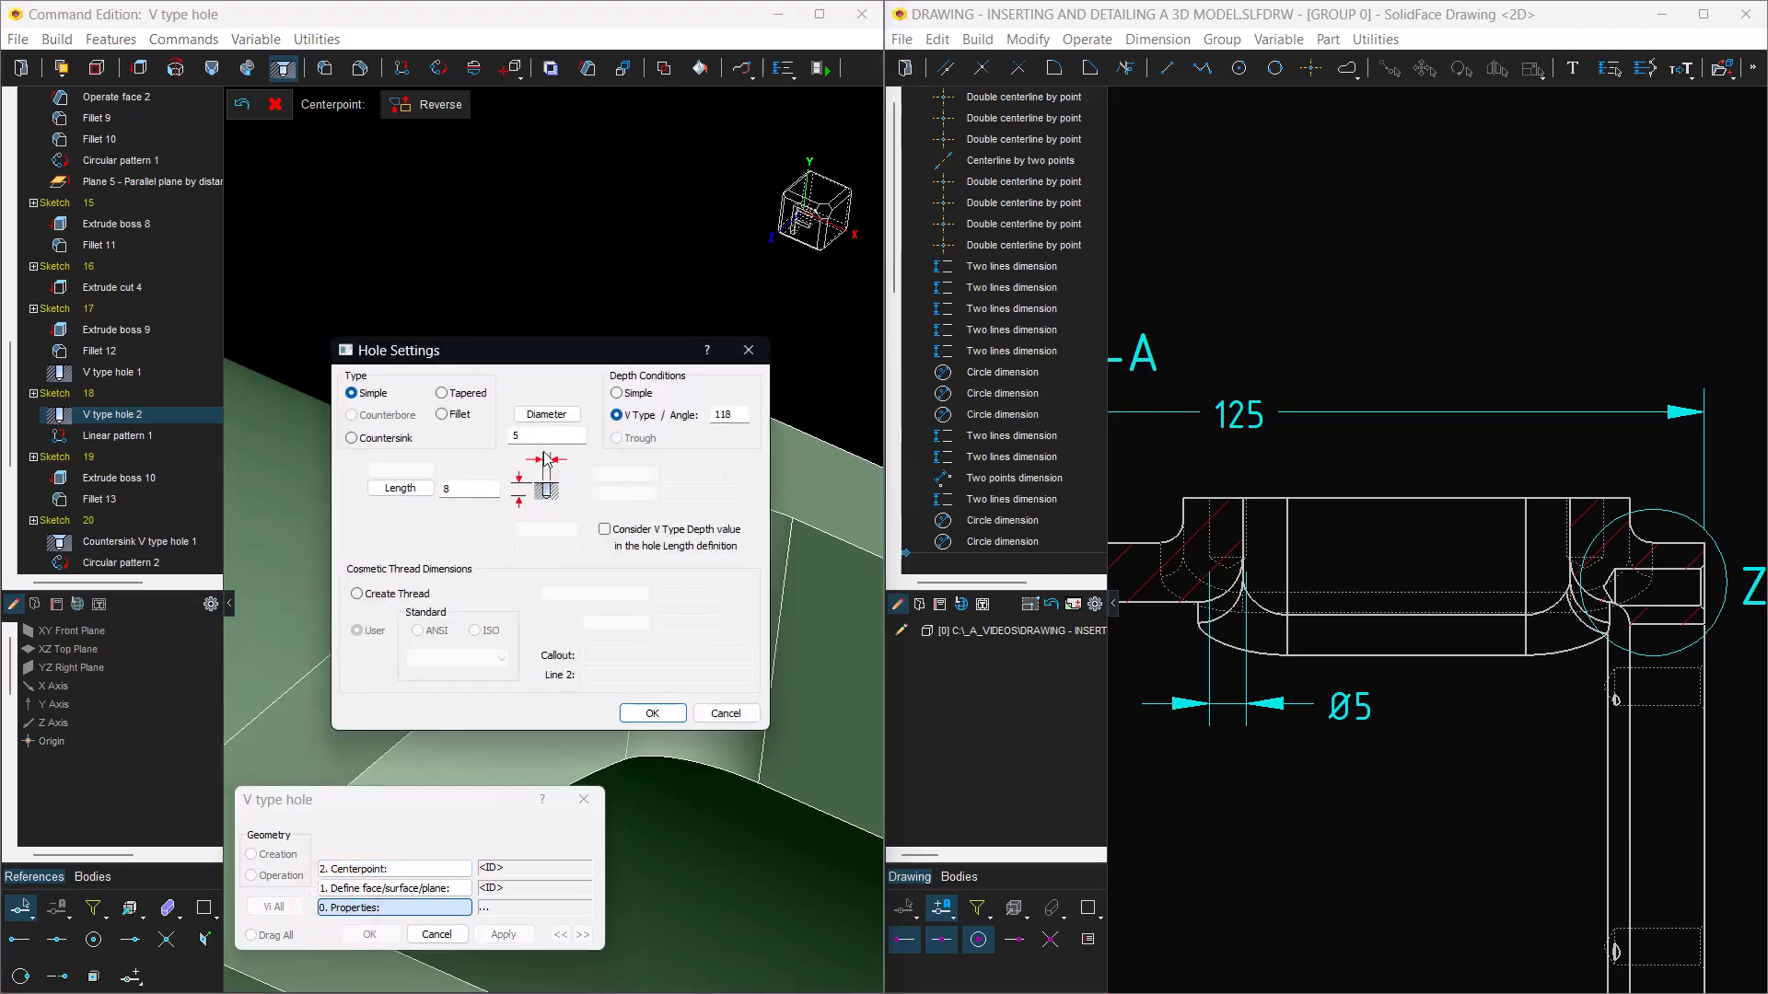
{"action": "double_click", "coordinate": [531, 435]}
{"action": "type", "text": "4."}
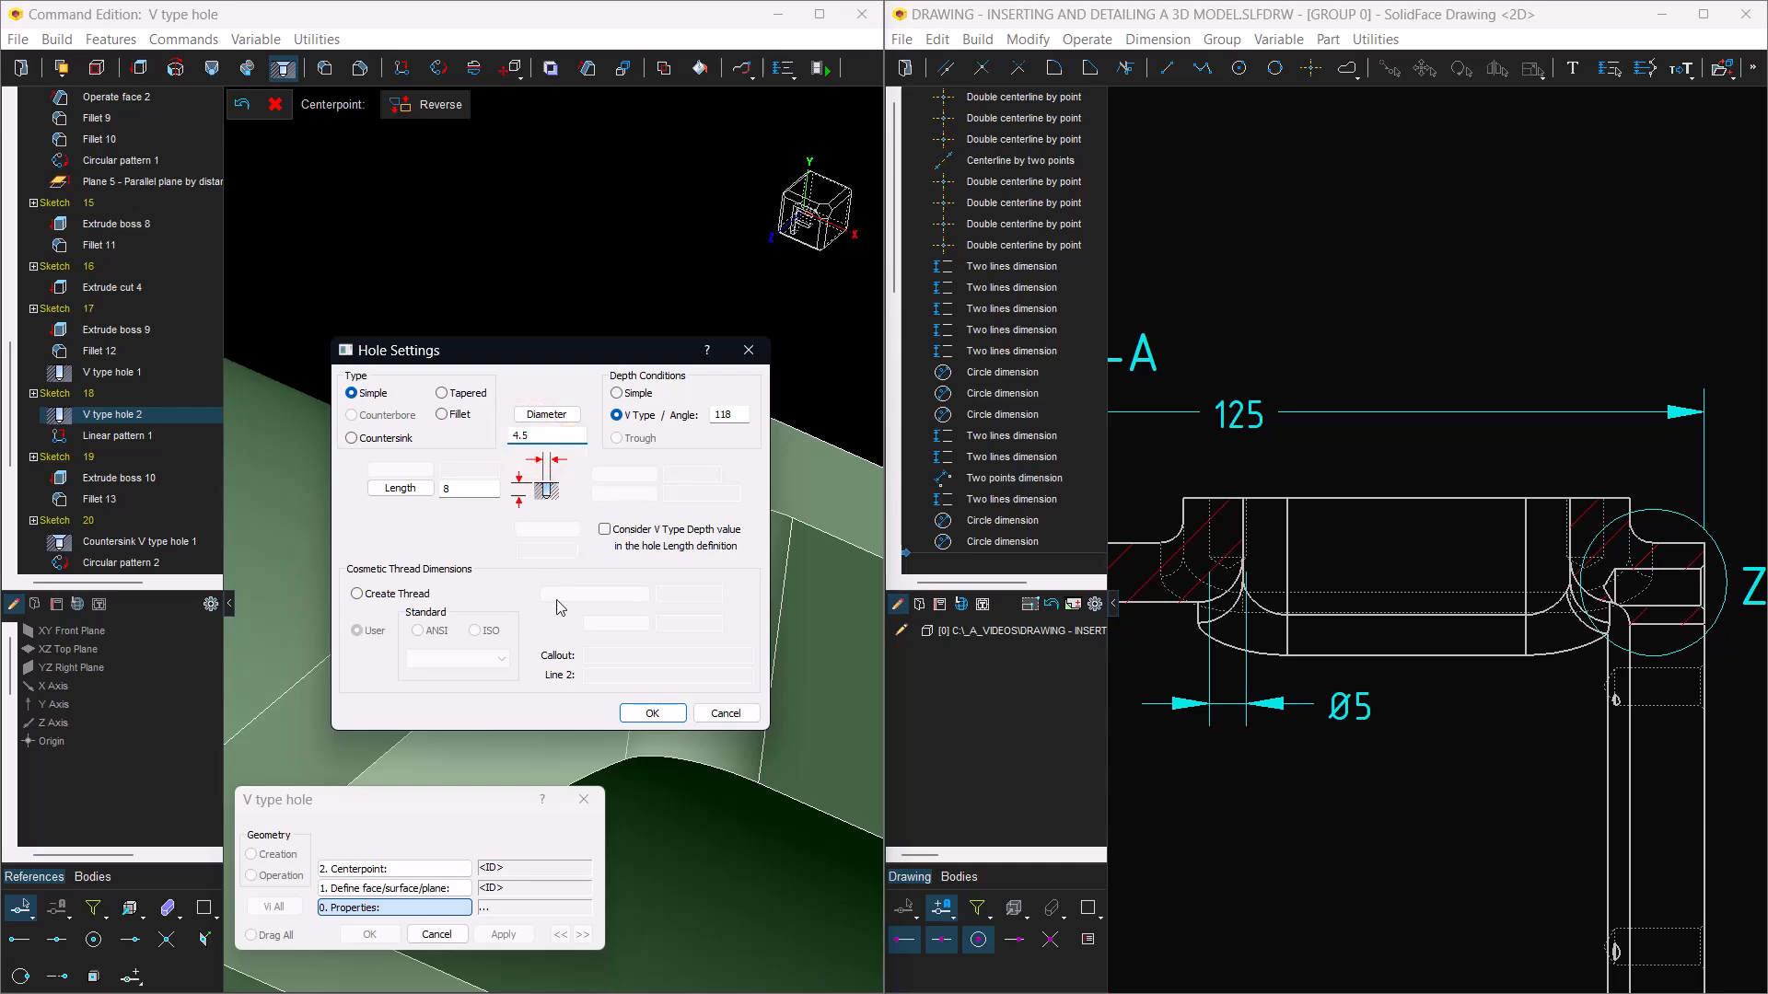
{"action": "left_click", "coordinate": [656, 715]}
{"action": "middle_click_drag", "start_coordinate": [621, 664], "coordinate": [465, 697]}
{"action": "mouse_move", "coordinate": [553, 974]}
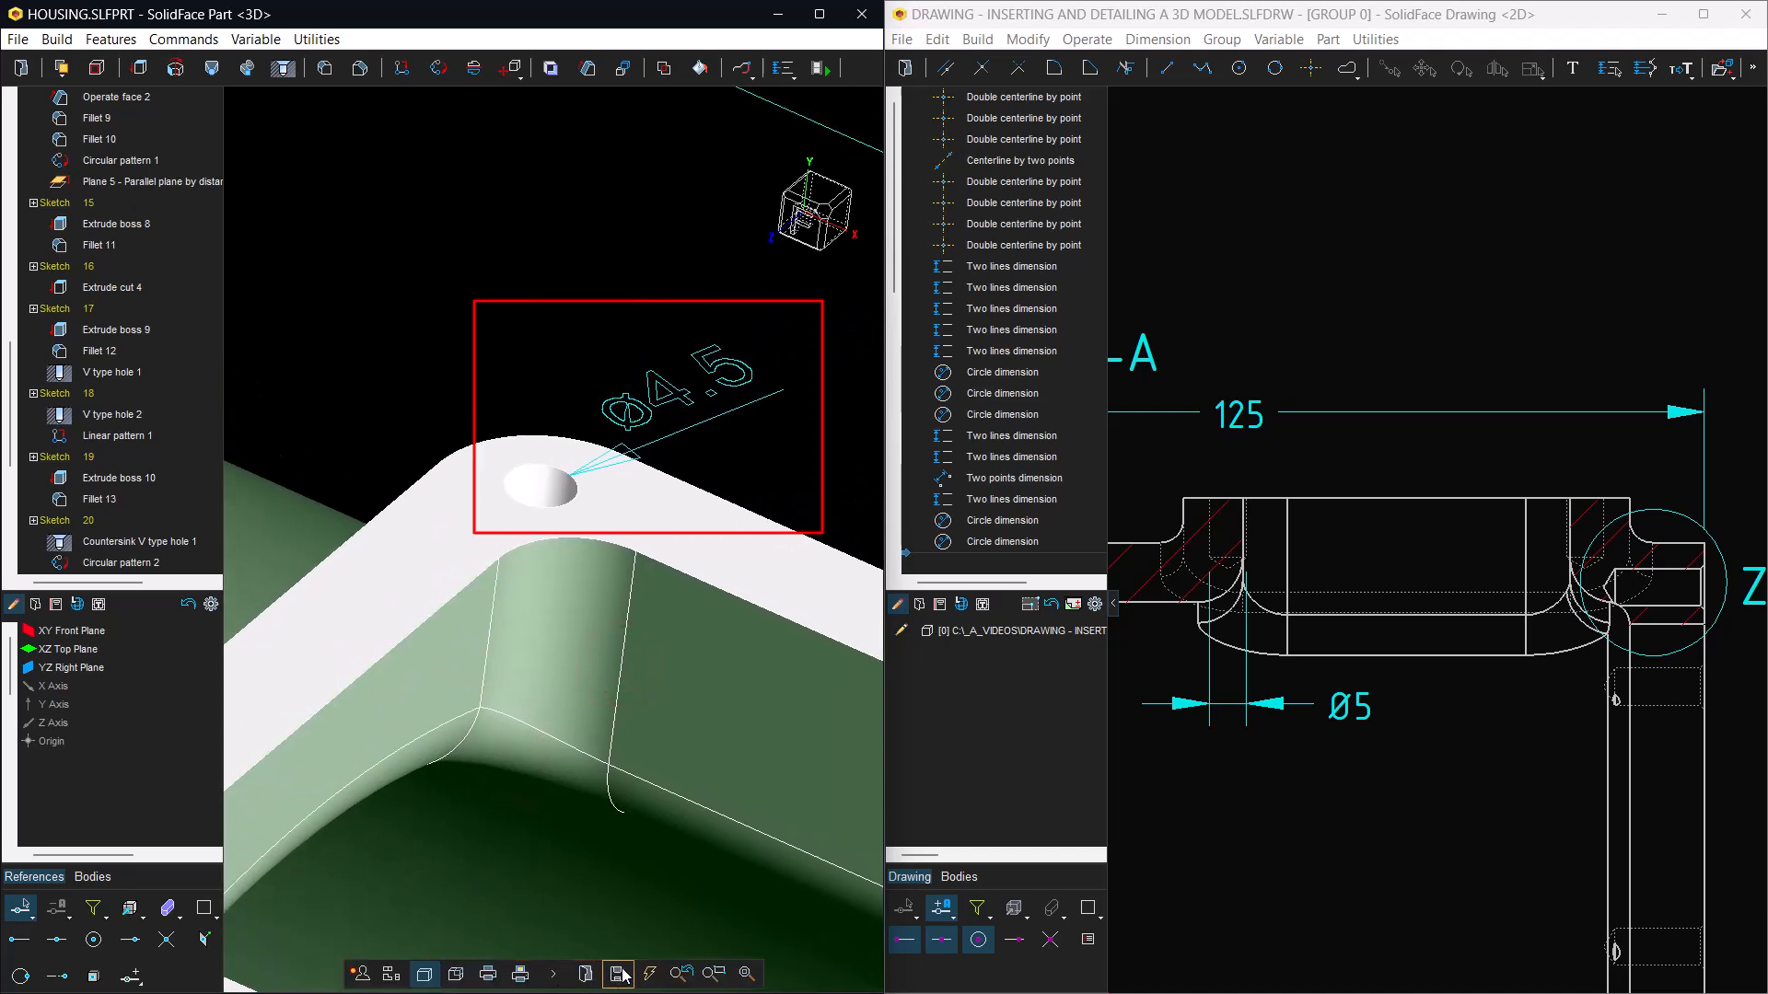
{"action": "left_click", "coordinate": [621, 974]}
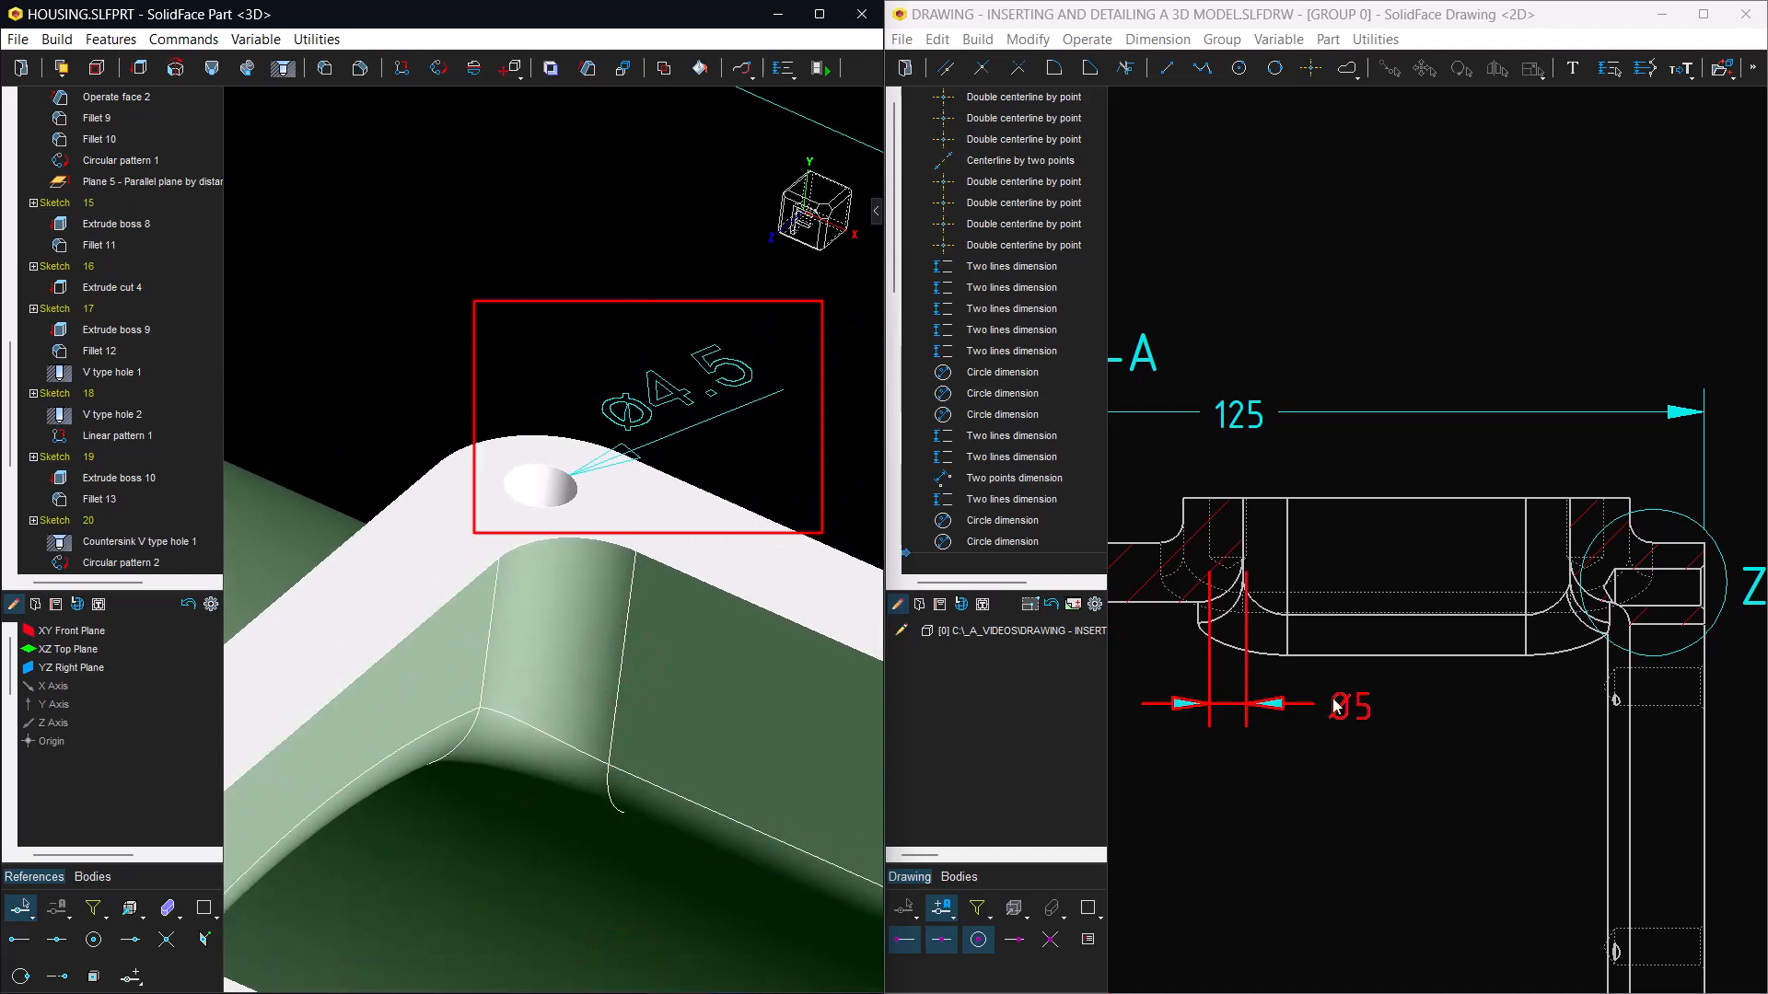
- Rebuild the drawing's inserted 3D model and check the hole diameter dimensions in section A-A and the top view
{"action": "mouse_move", "coordinate": [1385, 945]}
{"action": "left_click", "coordinate": [1519, 975]}
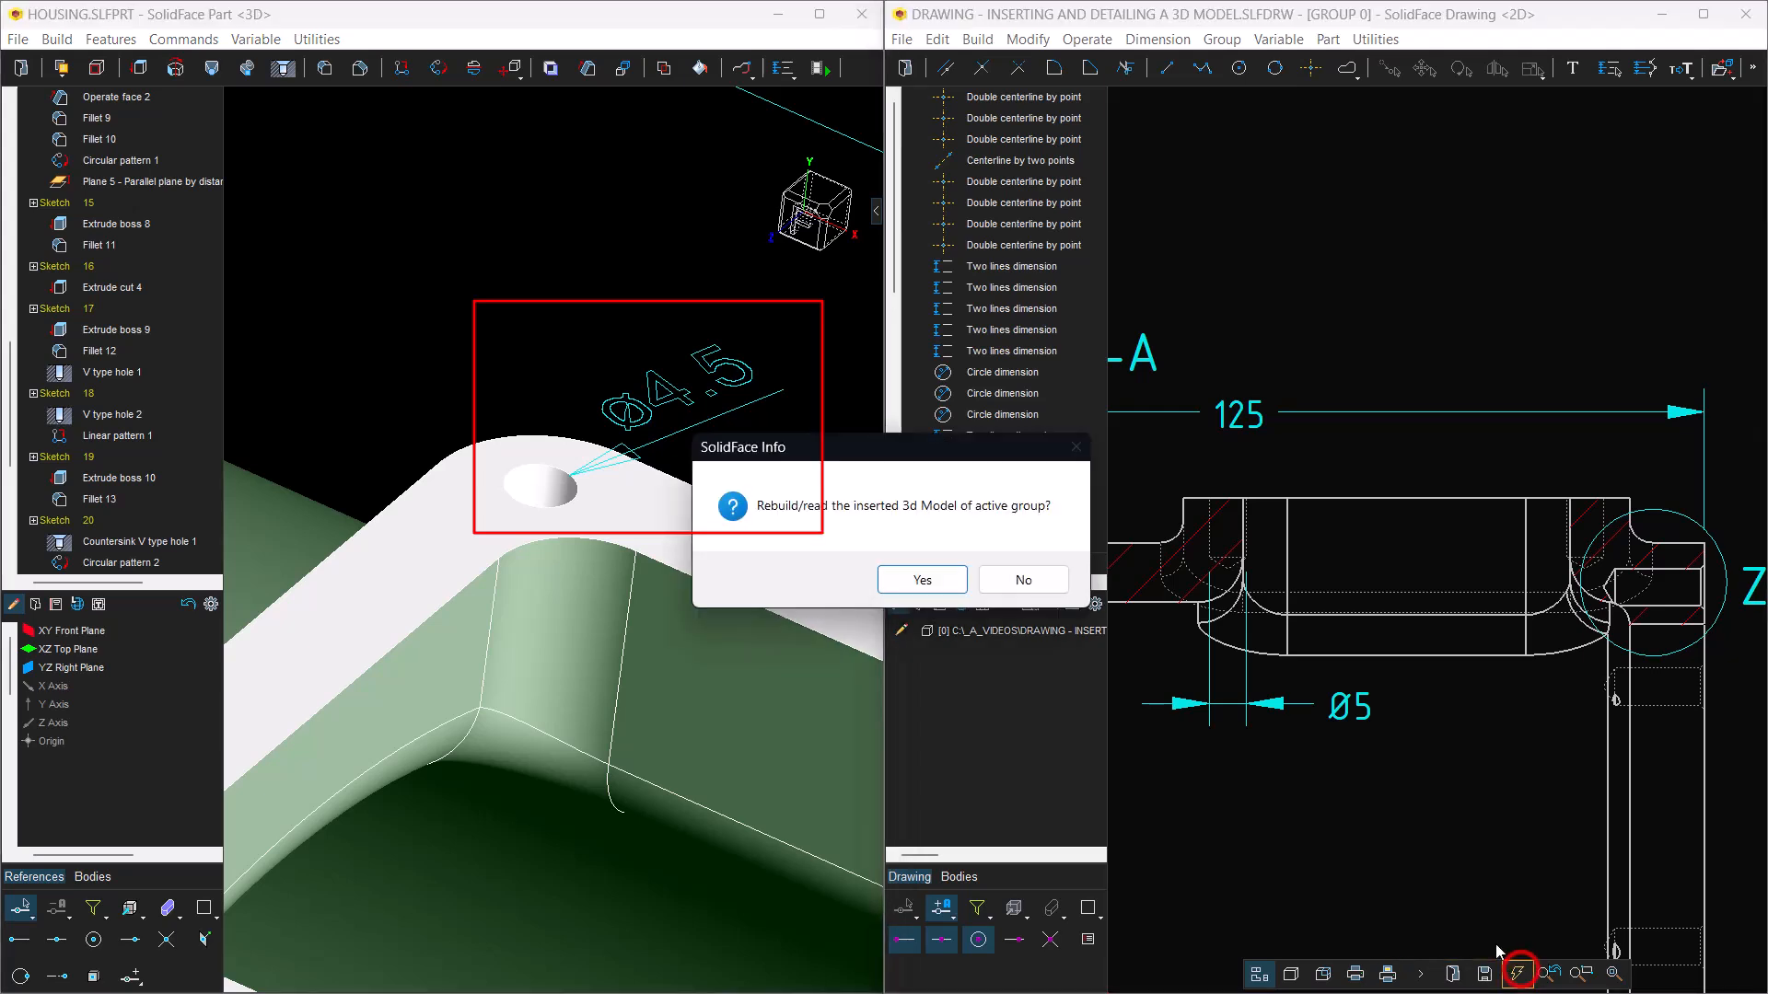
{"action": "left_click", "coordinate": [954, 587]}
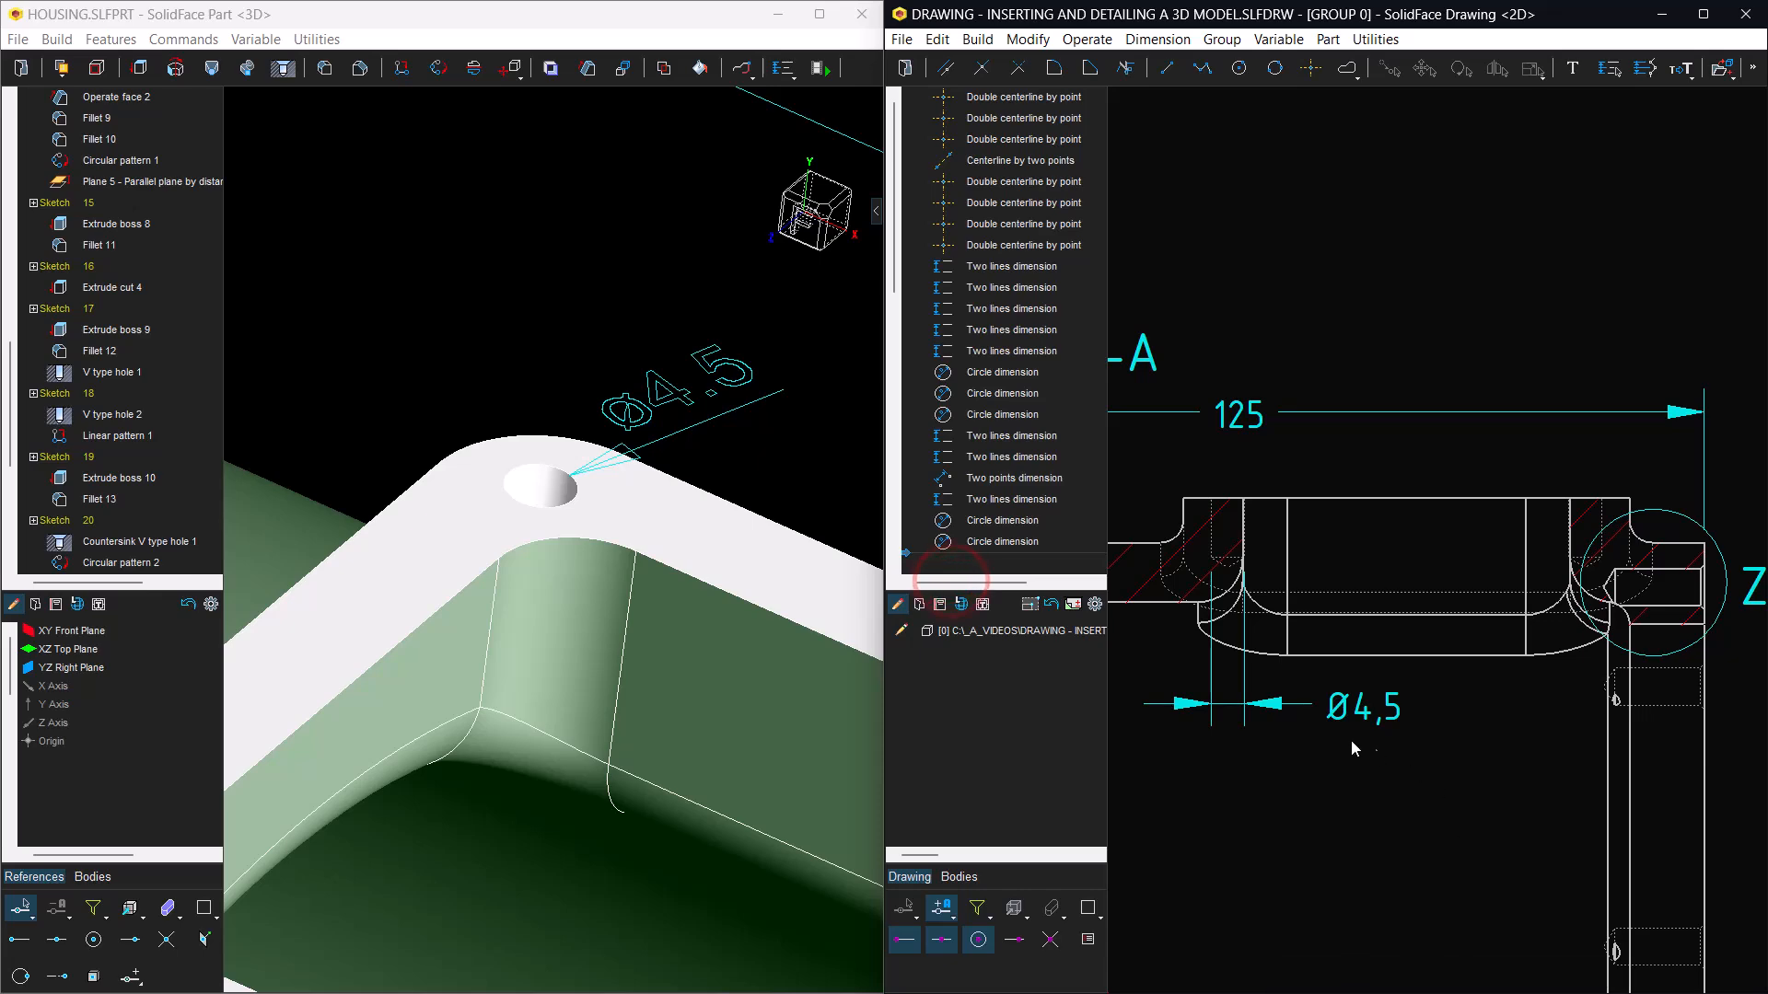
{"action": "scroll", "coordinate": [1359, 844], "scroll_direction": "down", "scroll_amount": 4}
{"action": "middle_click_drag", "start_coordinate": [1353, 843], "coordinate": [1406, 251]}
{"action": "middle_click_drag", "start_coordinate": [1438, 825], "coordinate": [1489, 310]}
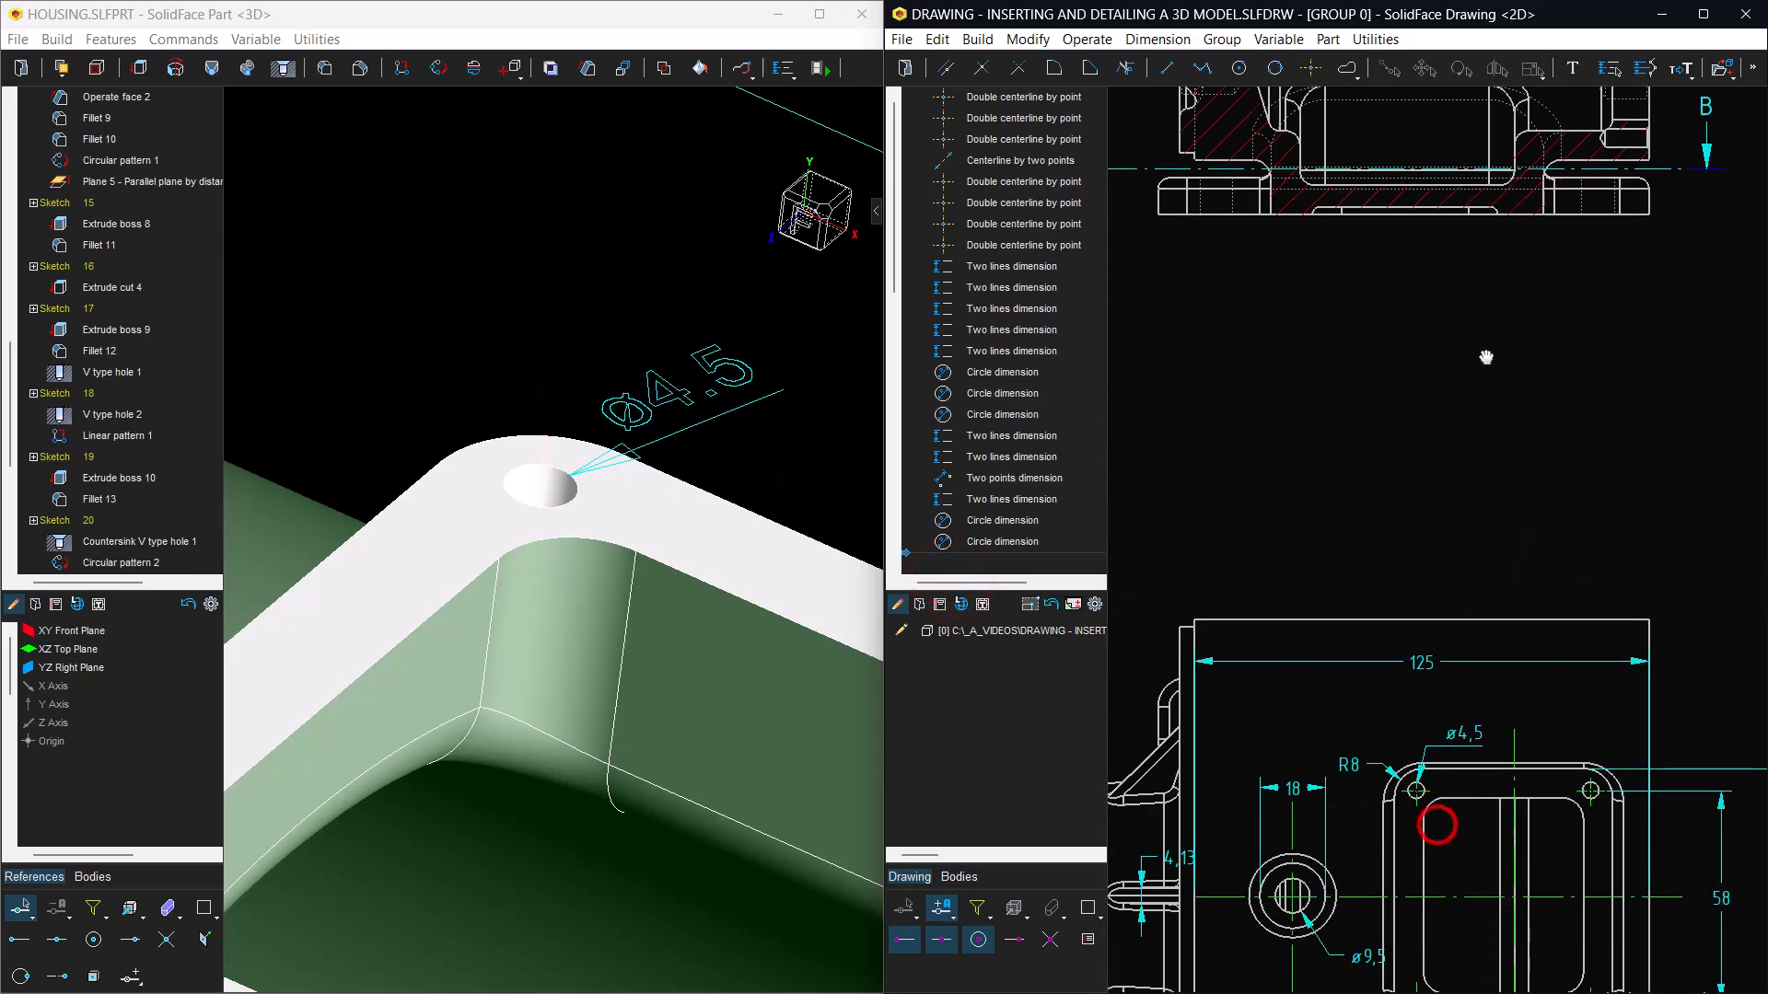
{"action": "middle_click_drag", "start_coordinate": [1486, 422], "coordinate": [1473, 335]}
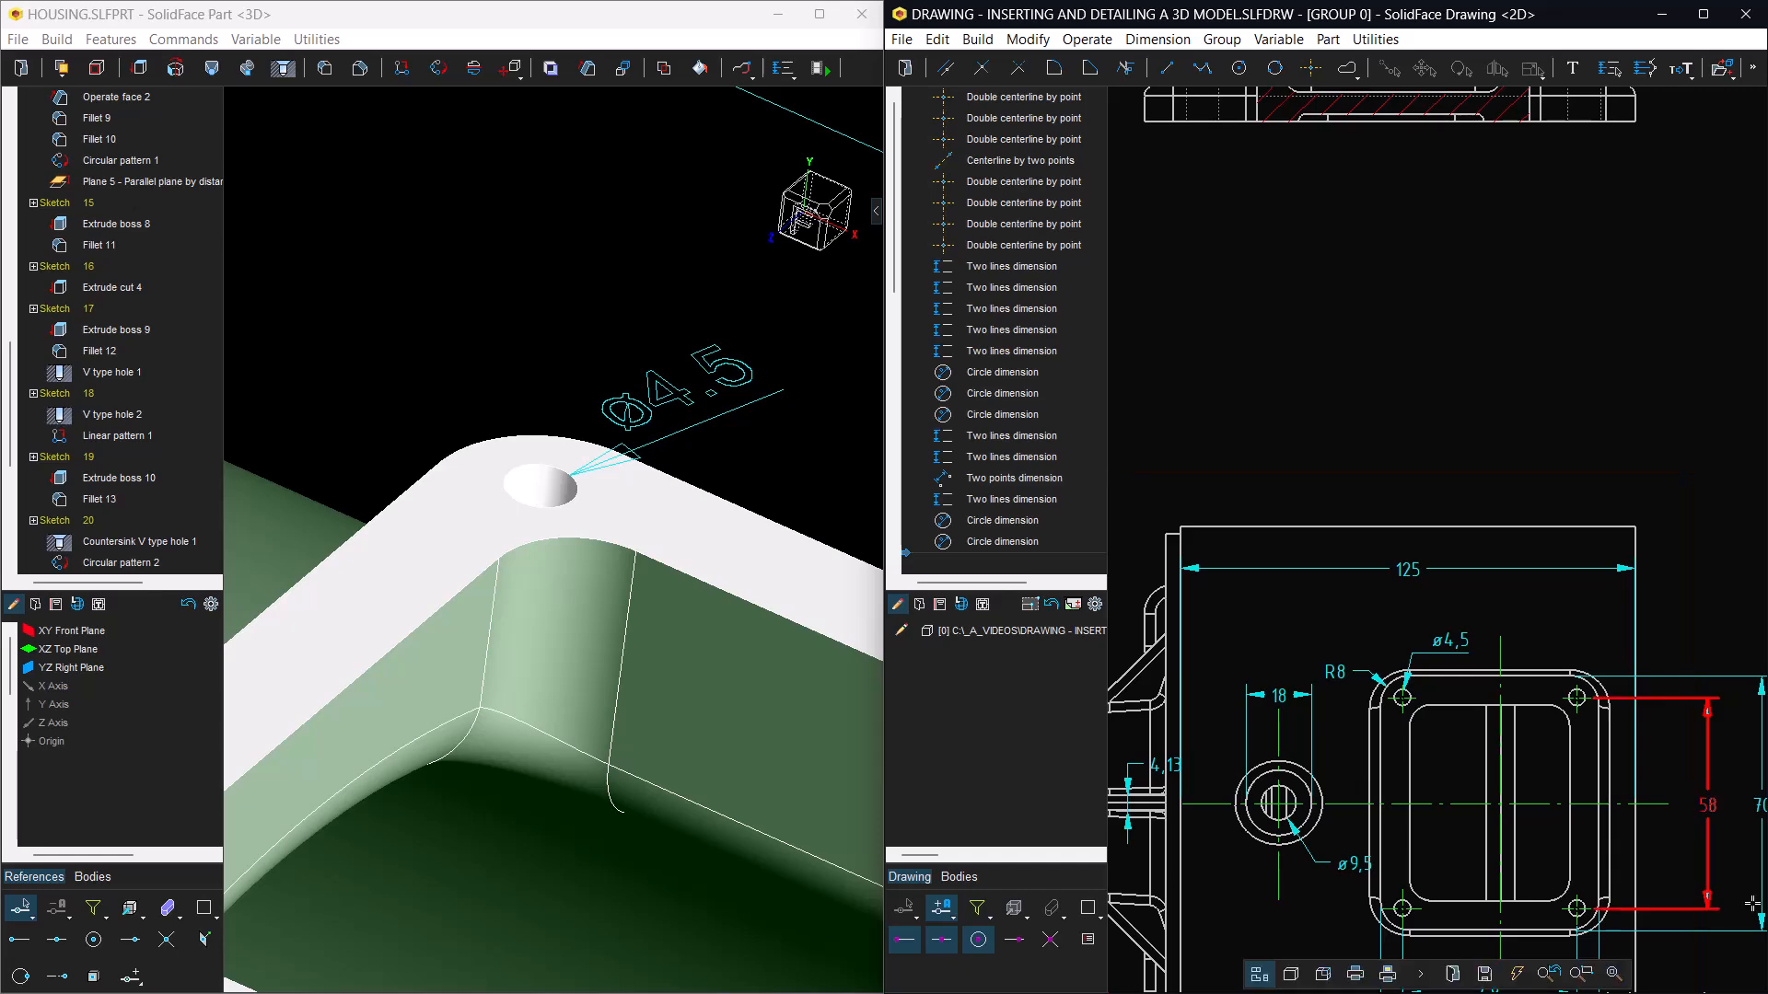
{"action": "left_click", "coordinate": [1612, 976]}
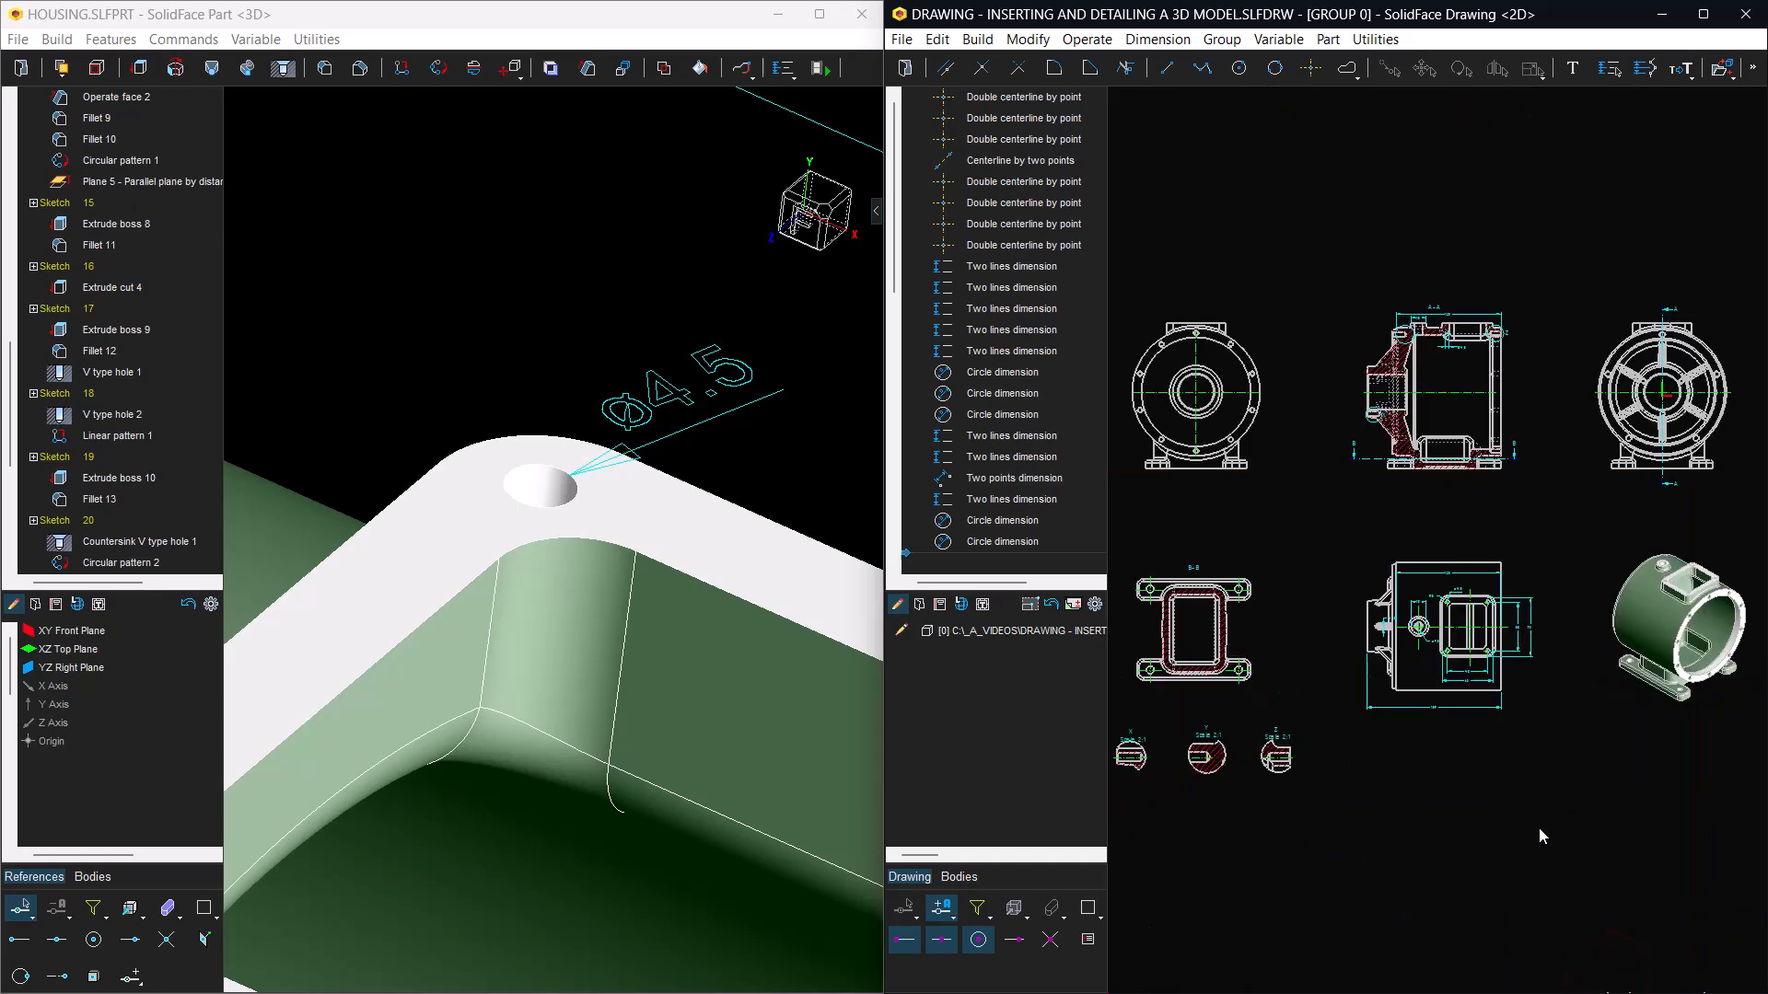
{"action": "mouse_move", "coordinate": [1598, 878]}
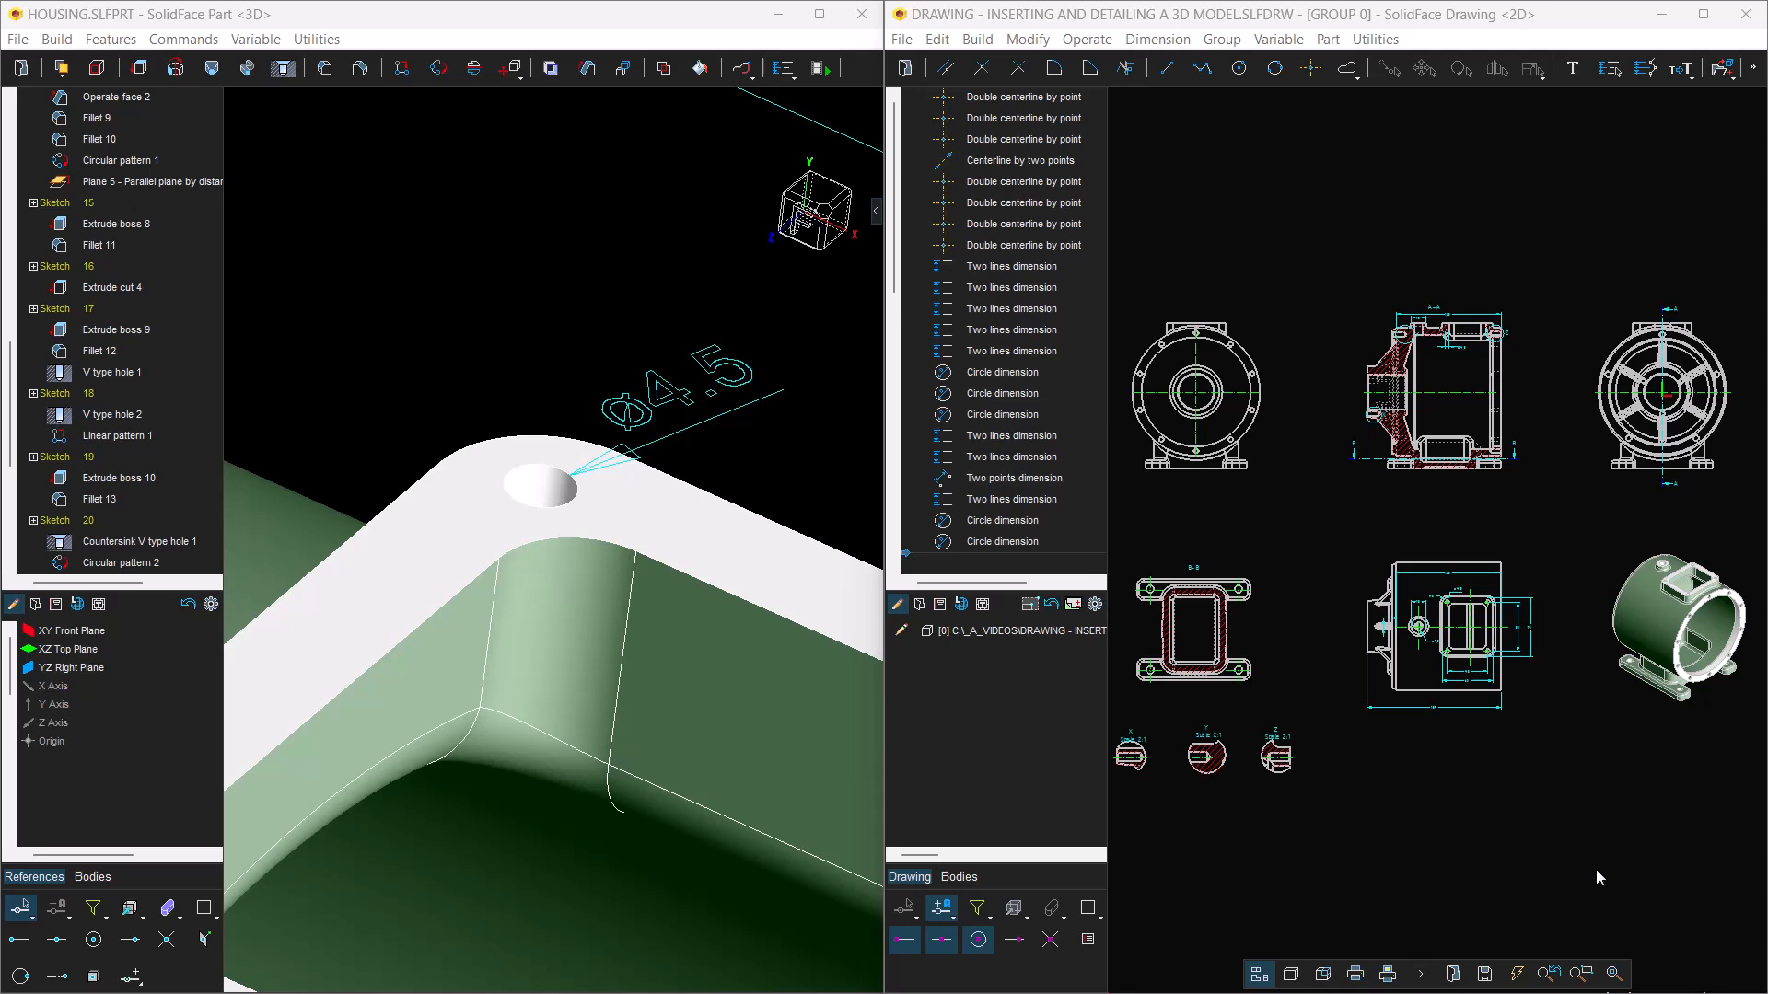
- Close the HOUSING part window, maximize the drawing window and fit all views on screen
{"action": "left_click", "coordinate": [862, 14]}
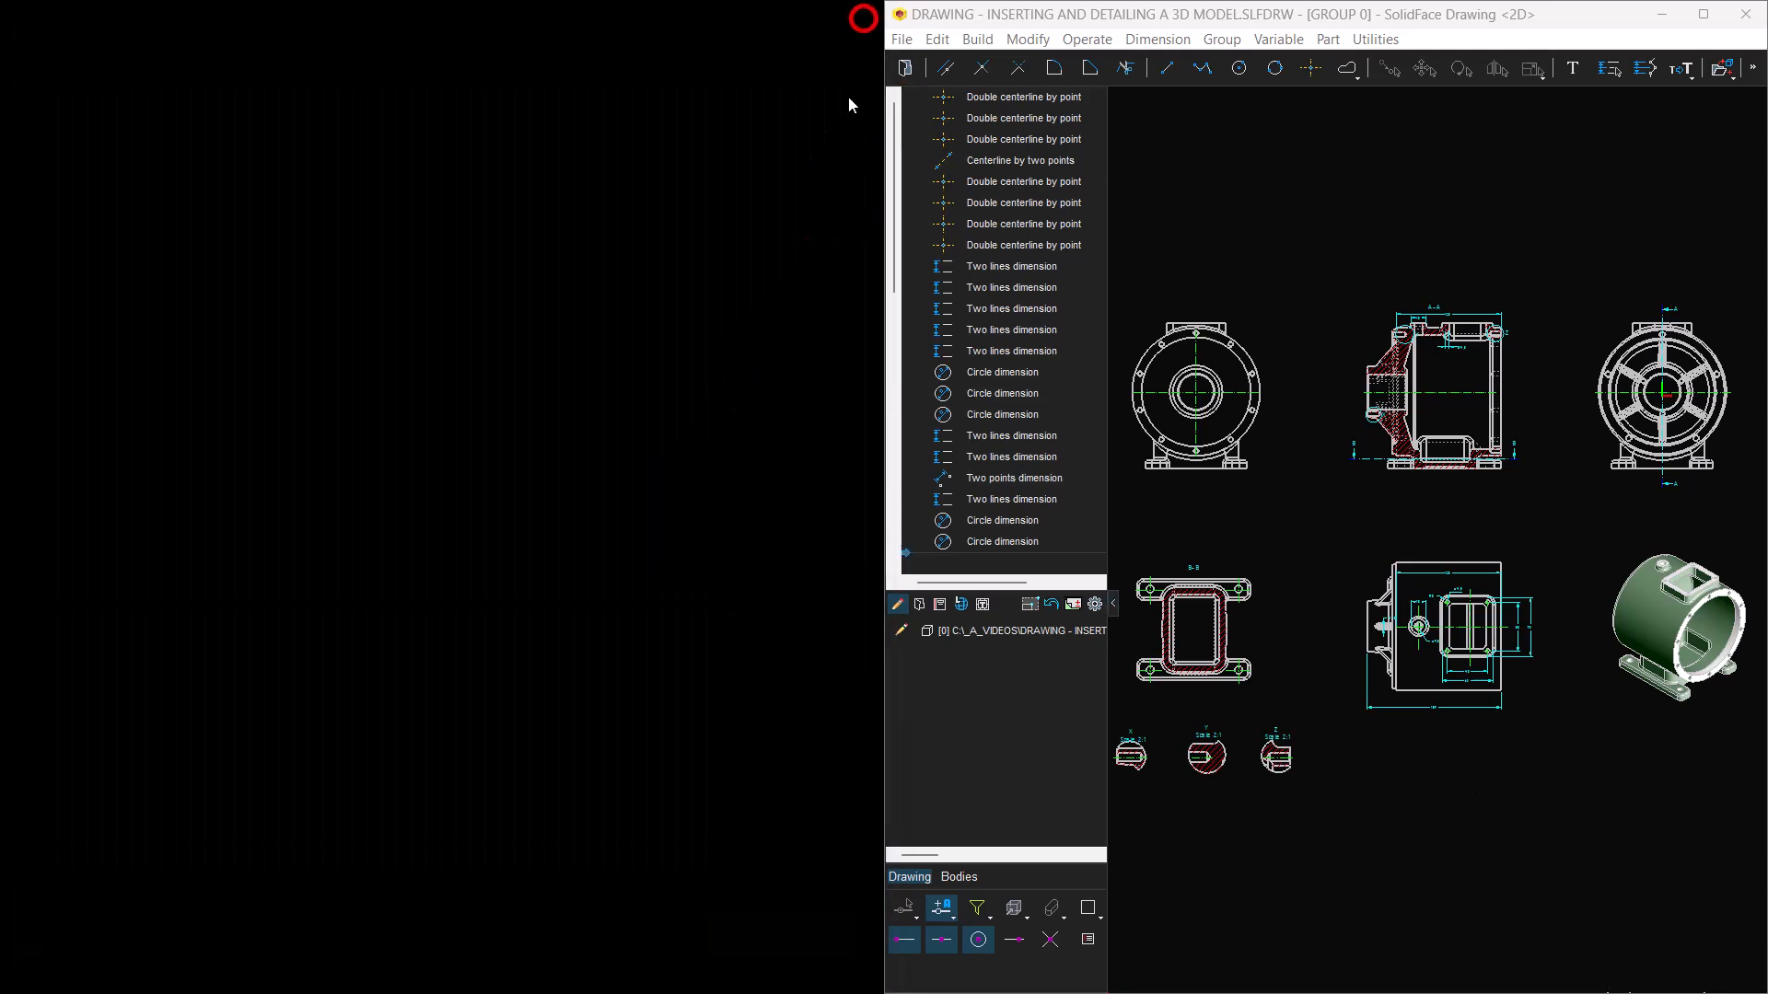
{"action": "left_click", "coordinate": [1702, 13]}
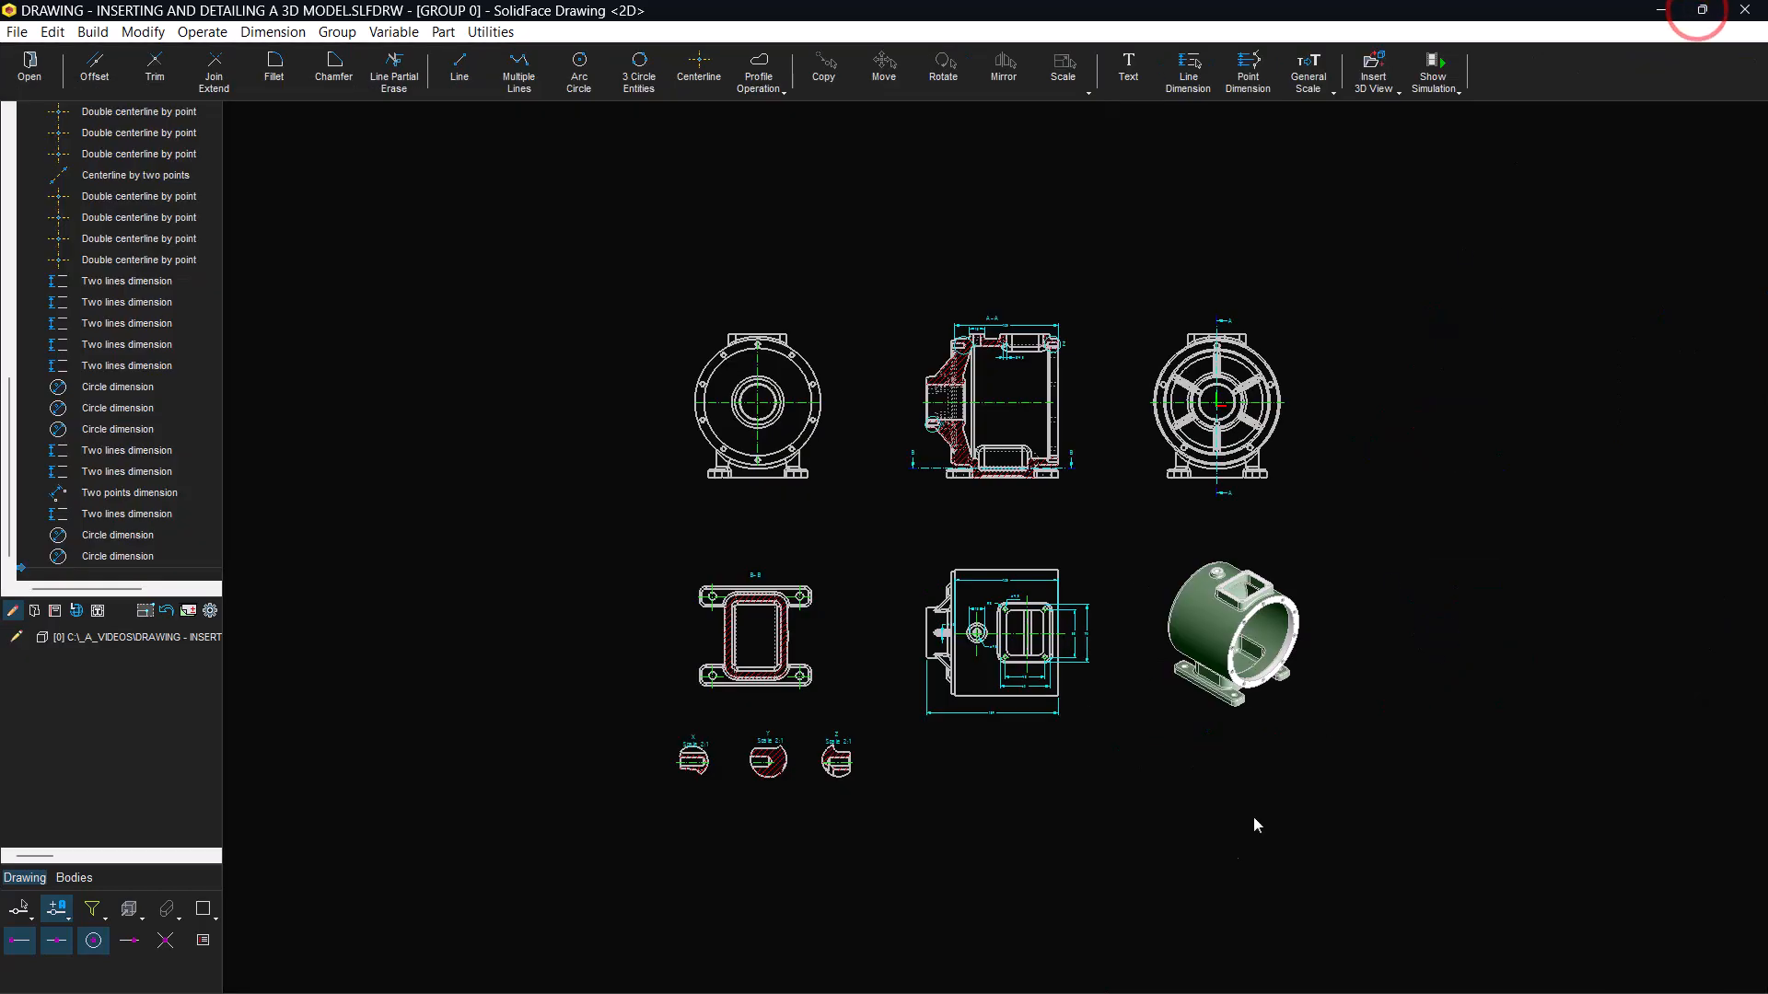
{"action": "left_click", "coordinate": [1172, 974]}
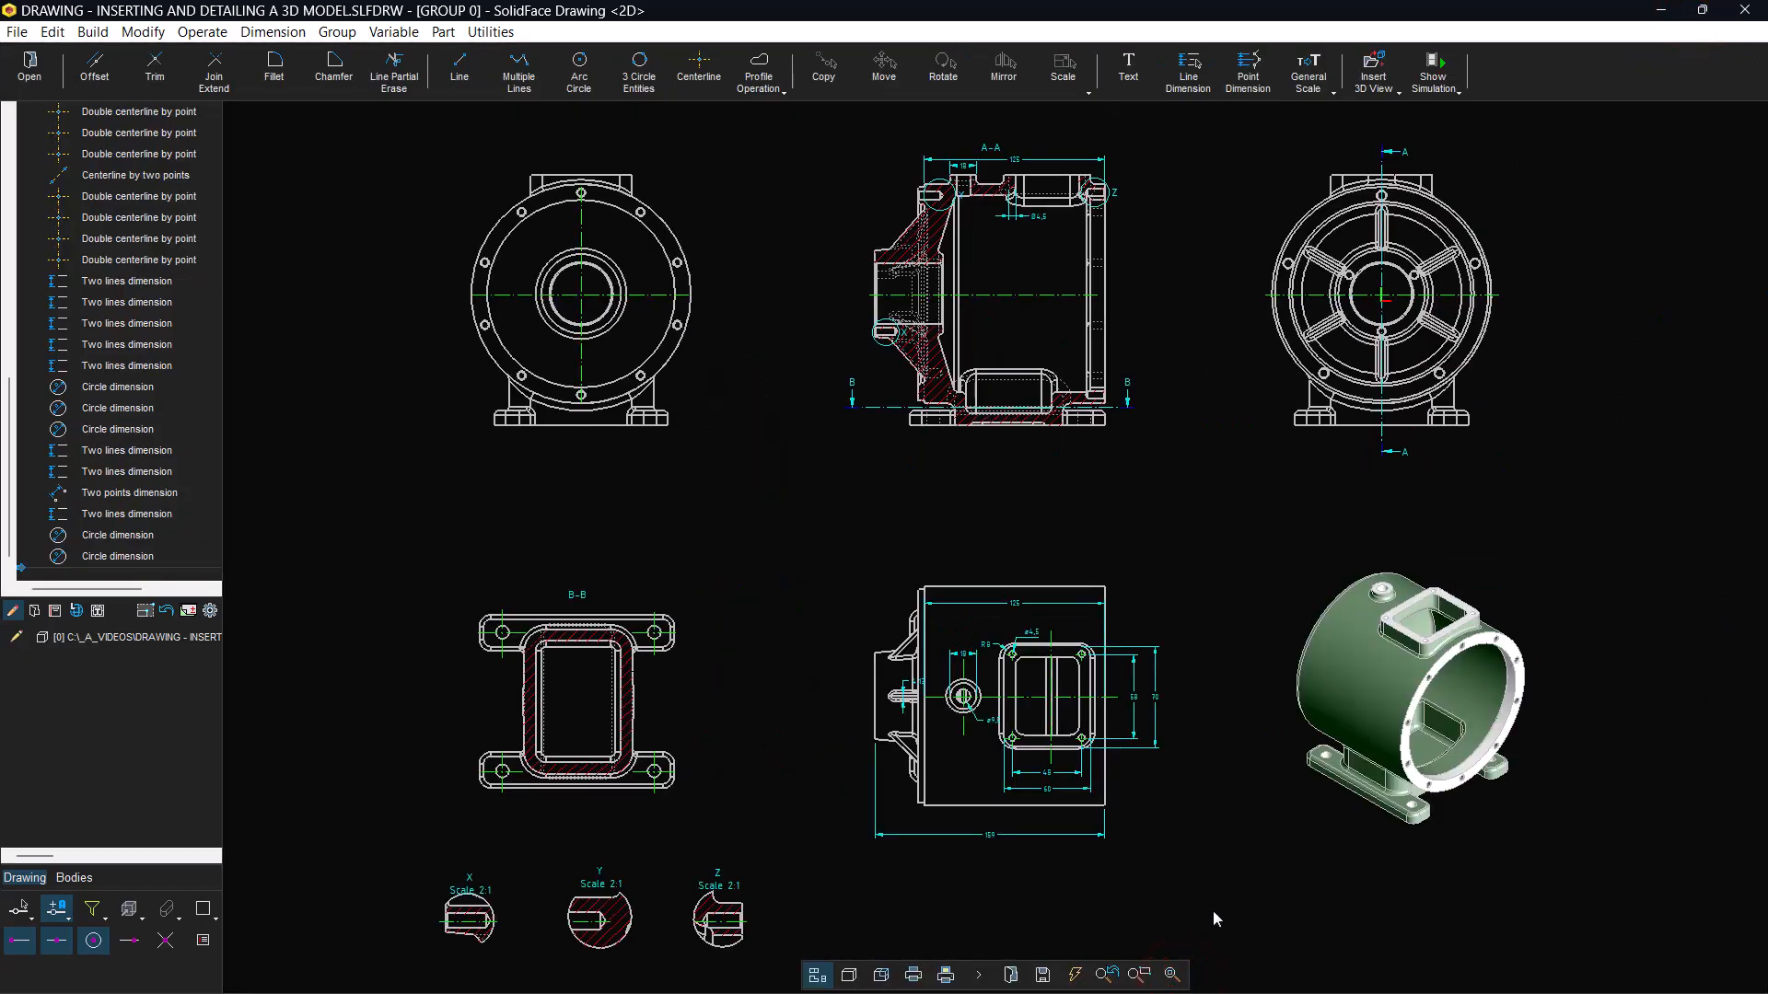
- Open the sheet template library and list the standard METRIC templates
{"action": "left_click", "coordinate": [104, 637]}
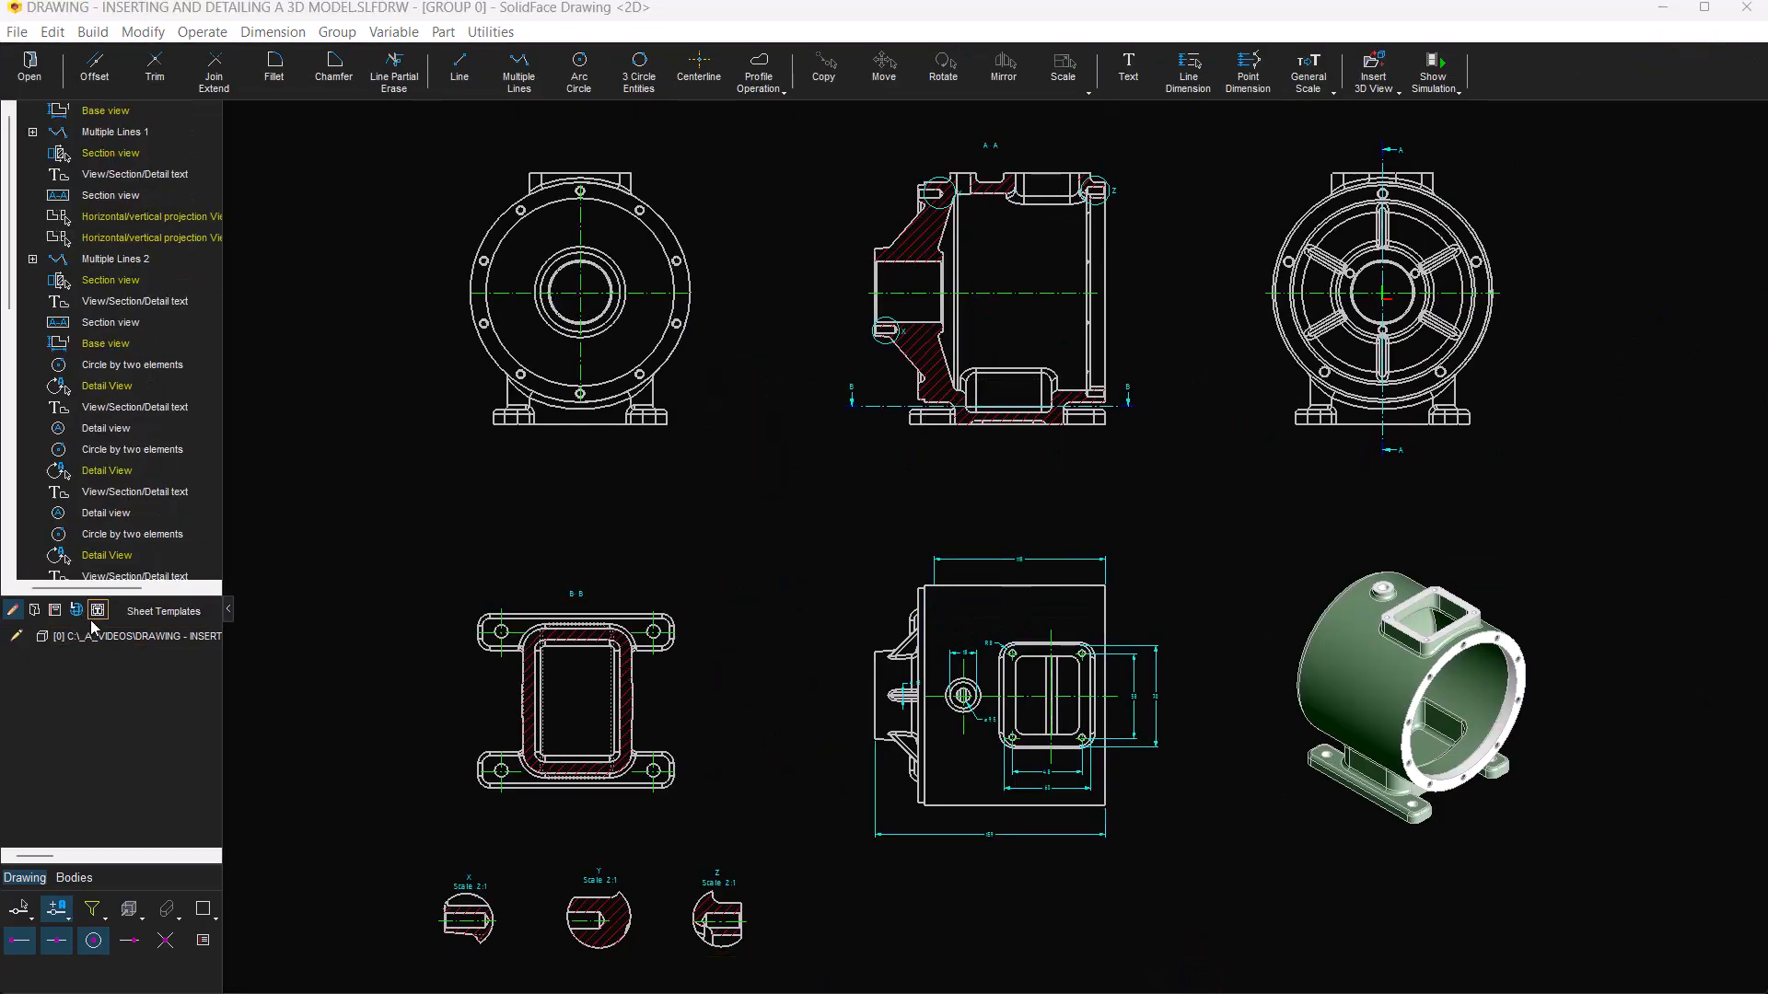
{"action": "left_click", "coordinate": [99, 611]}
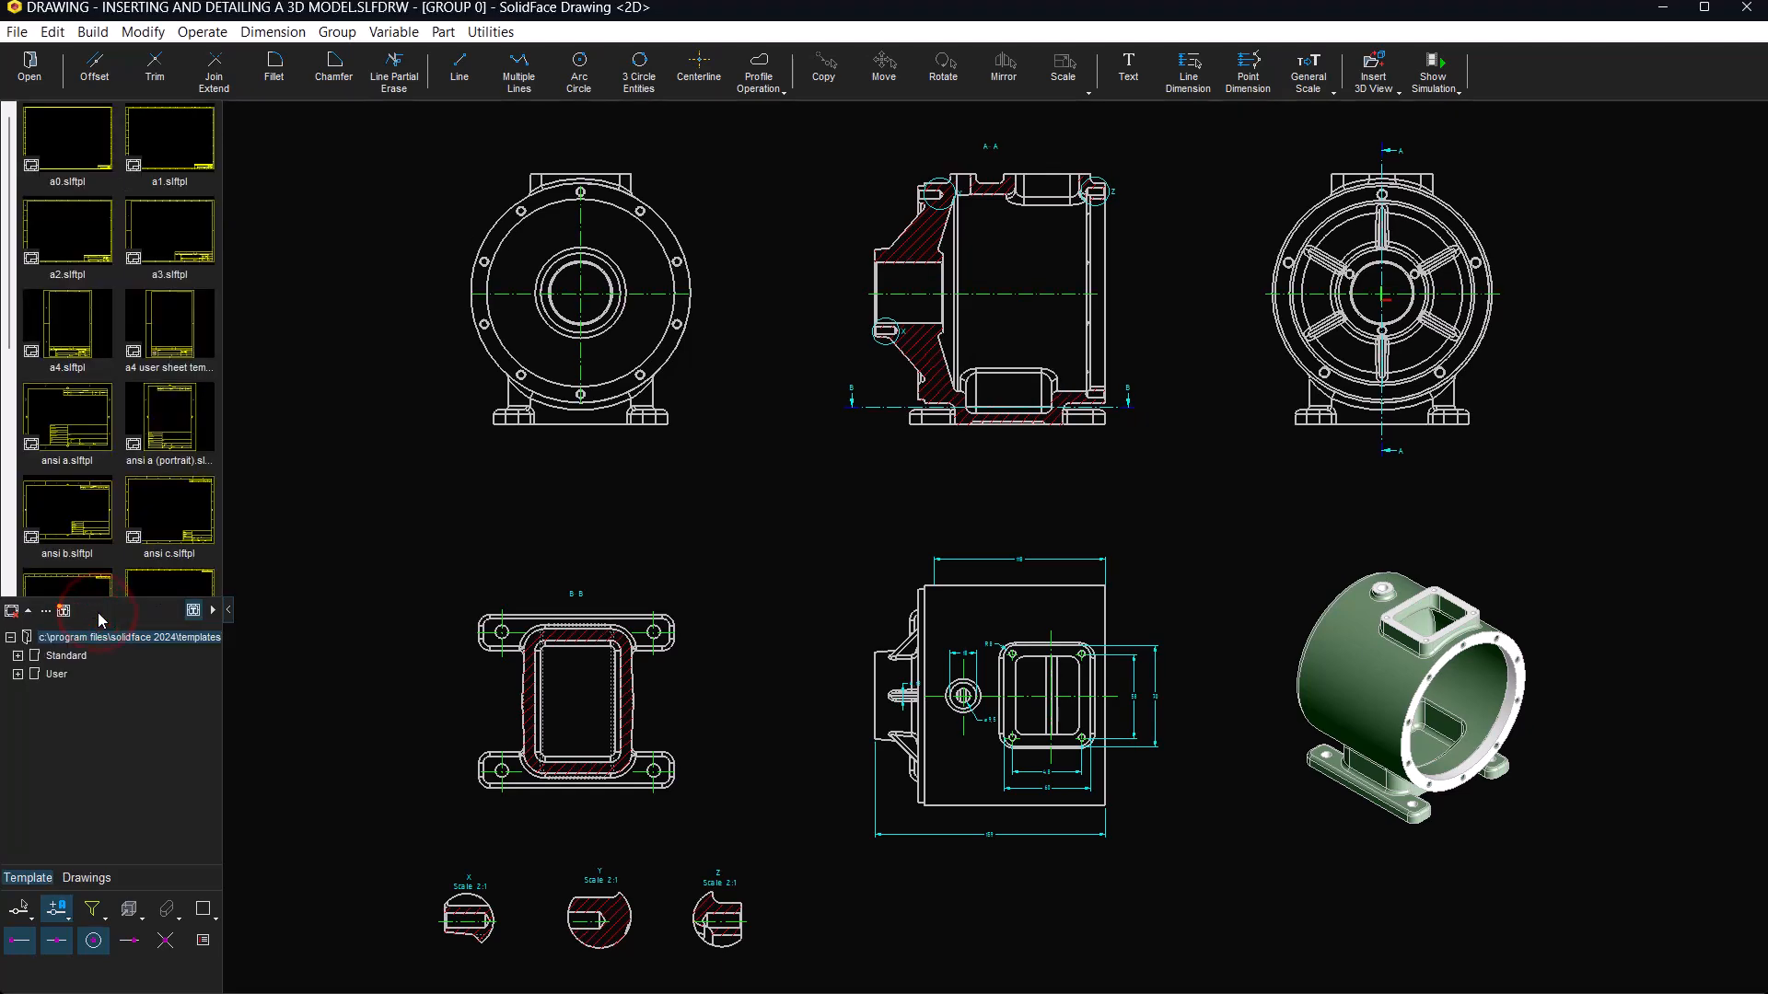
{"action": "left_click", "coordinate": [17, 655]}
{"action": "left_click", "coordinate": [25, 711]}
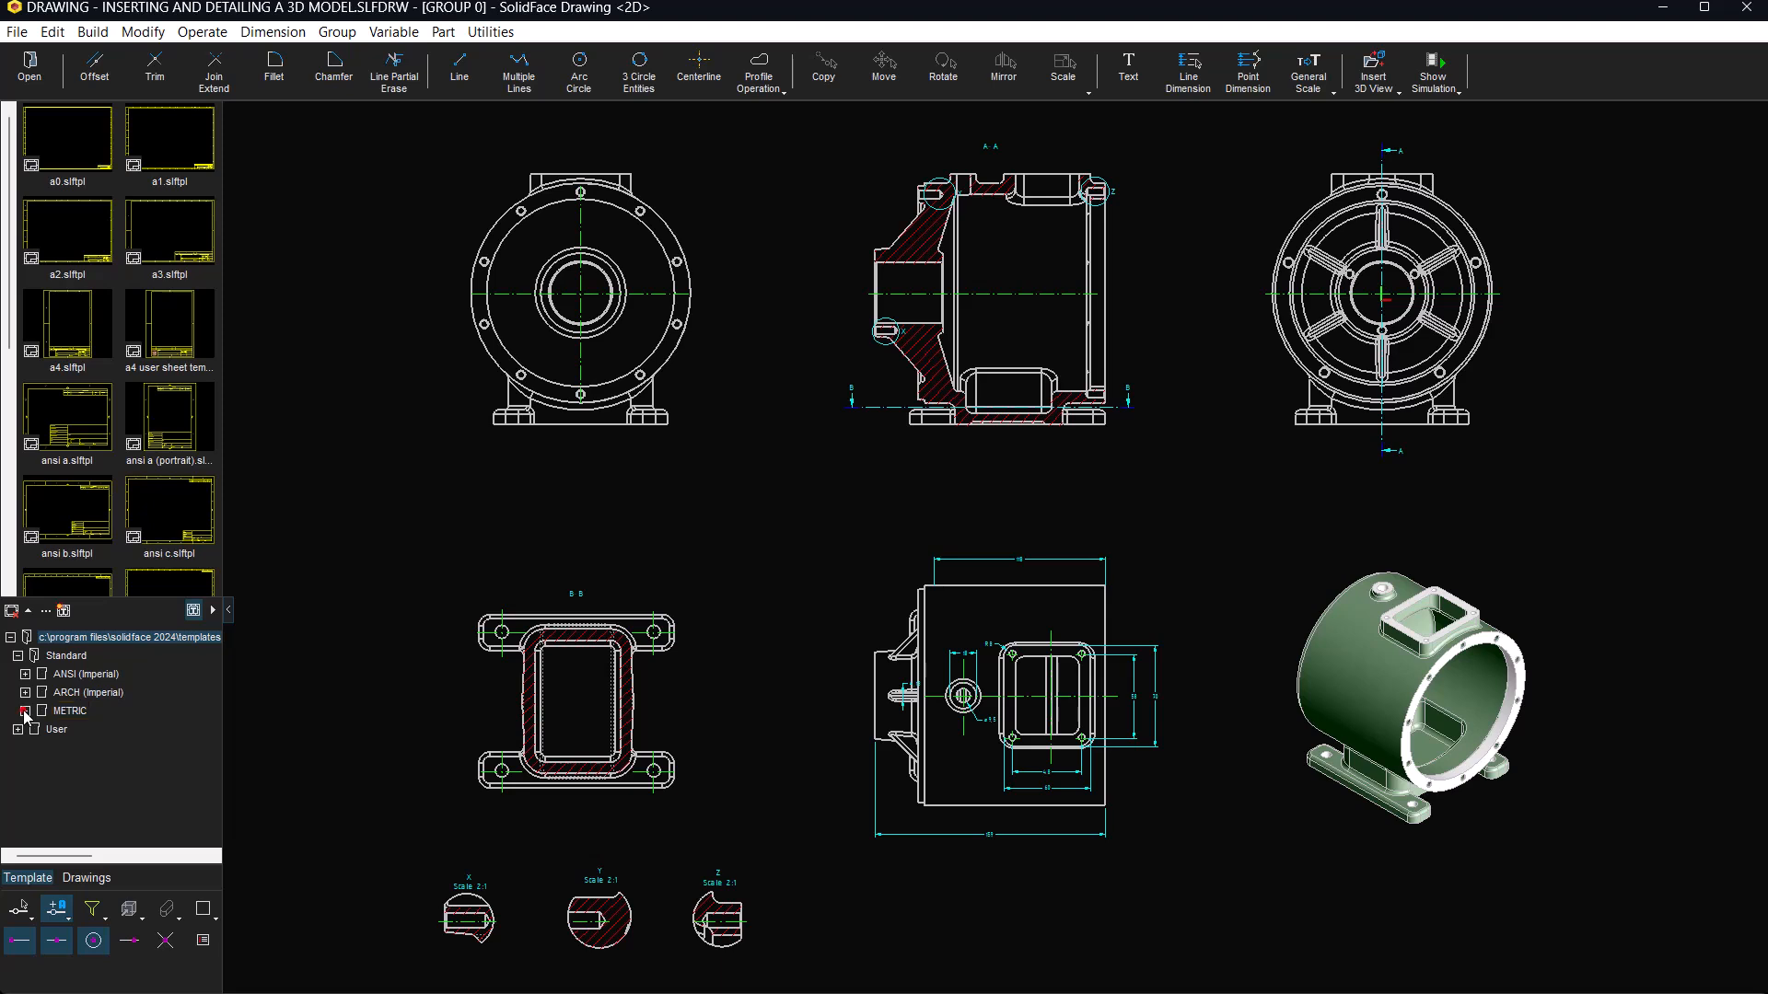
{"action": "left_click", "coordinate": [77, 717]}
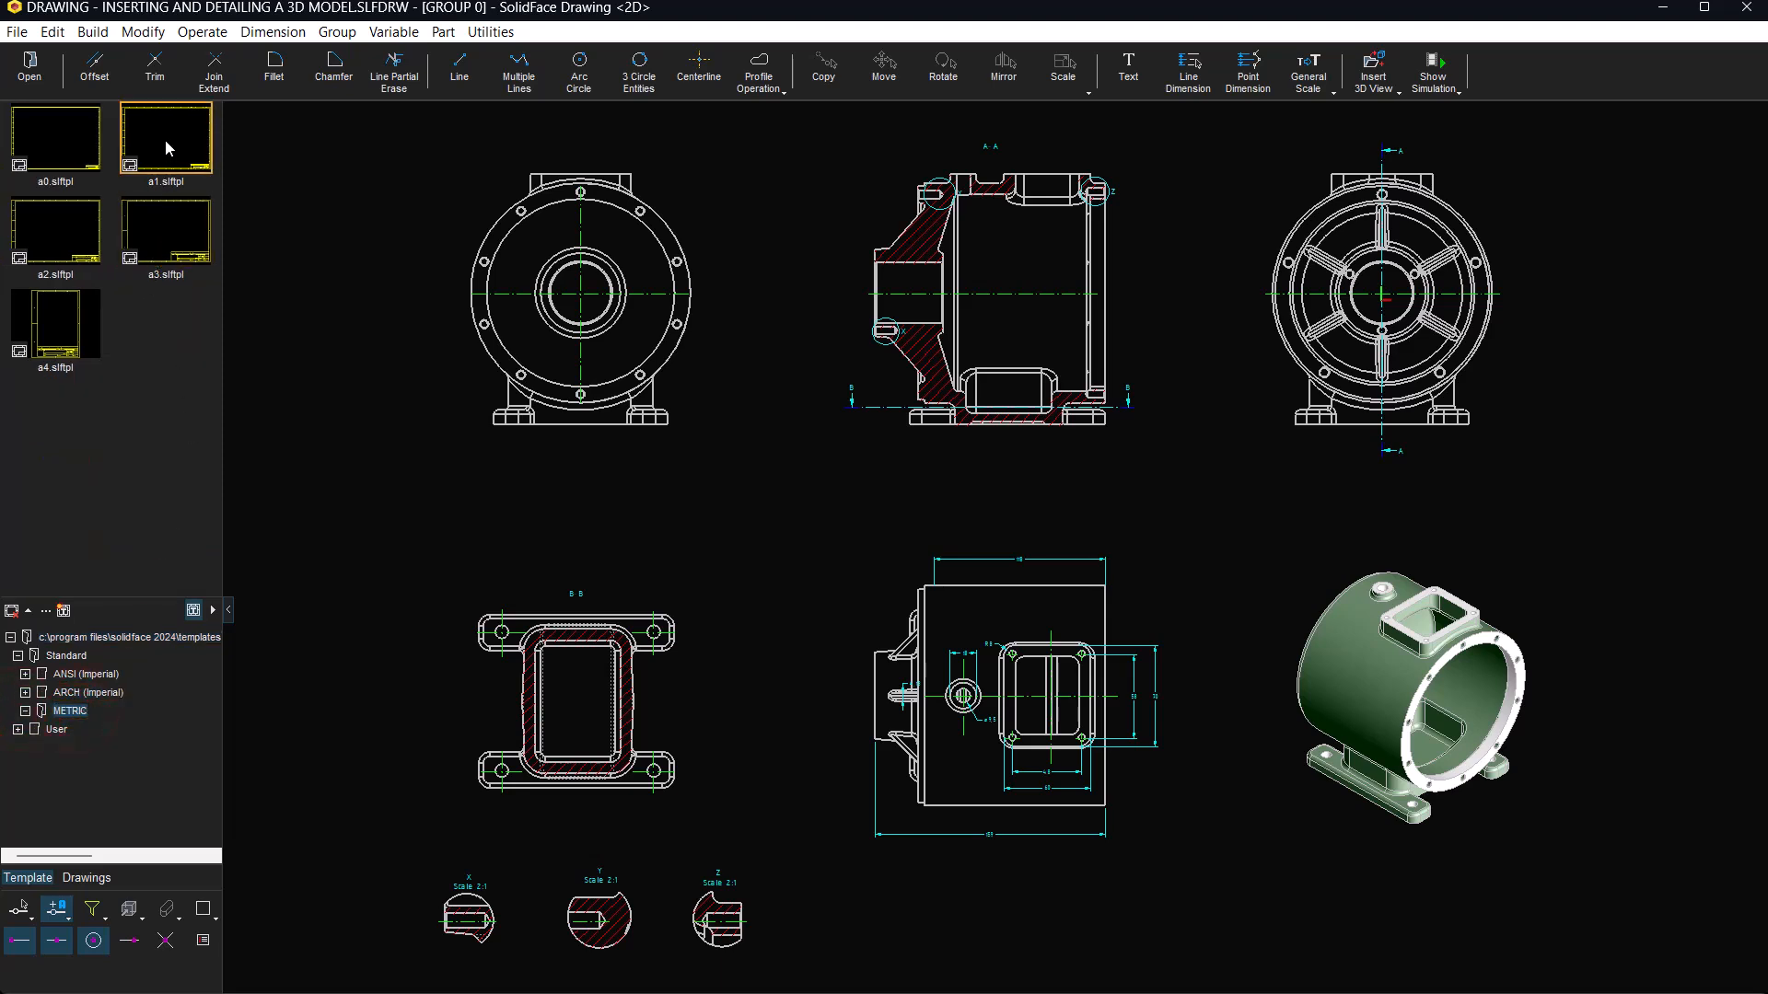
- Insert the A1 metric sheet template into the drawing with a standard viewport scale of 1:1
{"action": "left_click_drag", "start_coordinate": [163, 140], "coordinate": [352, 241]}
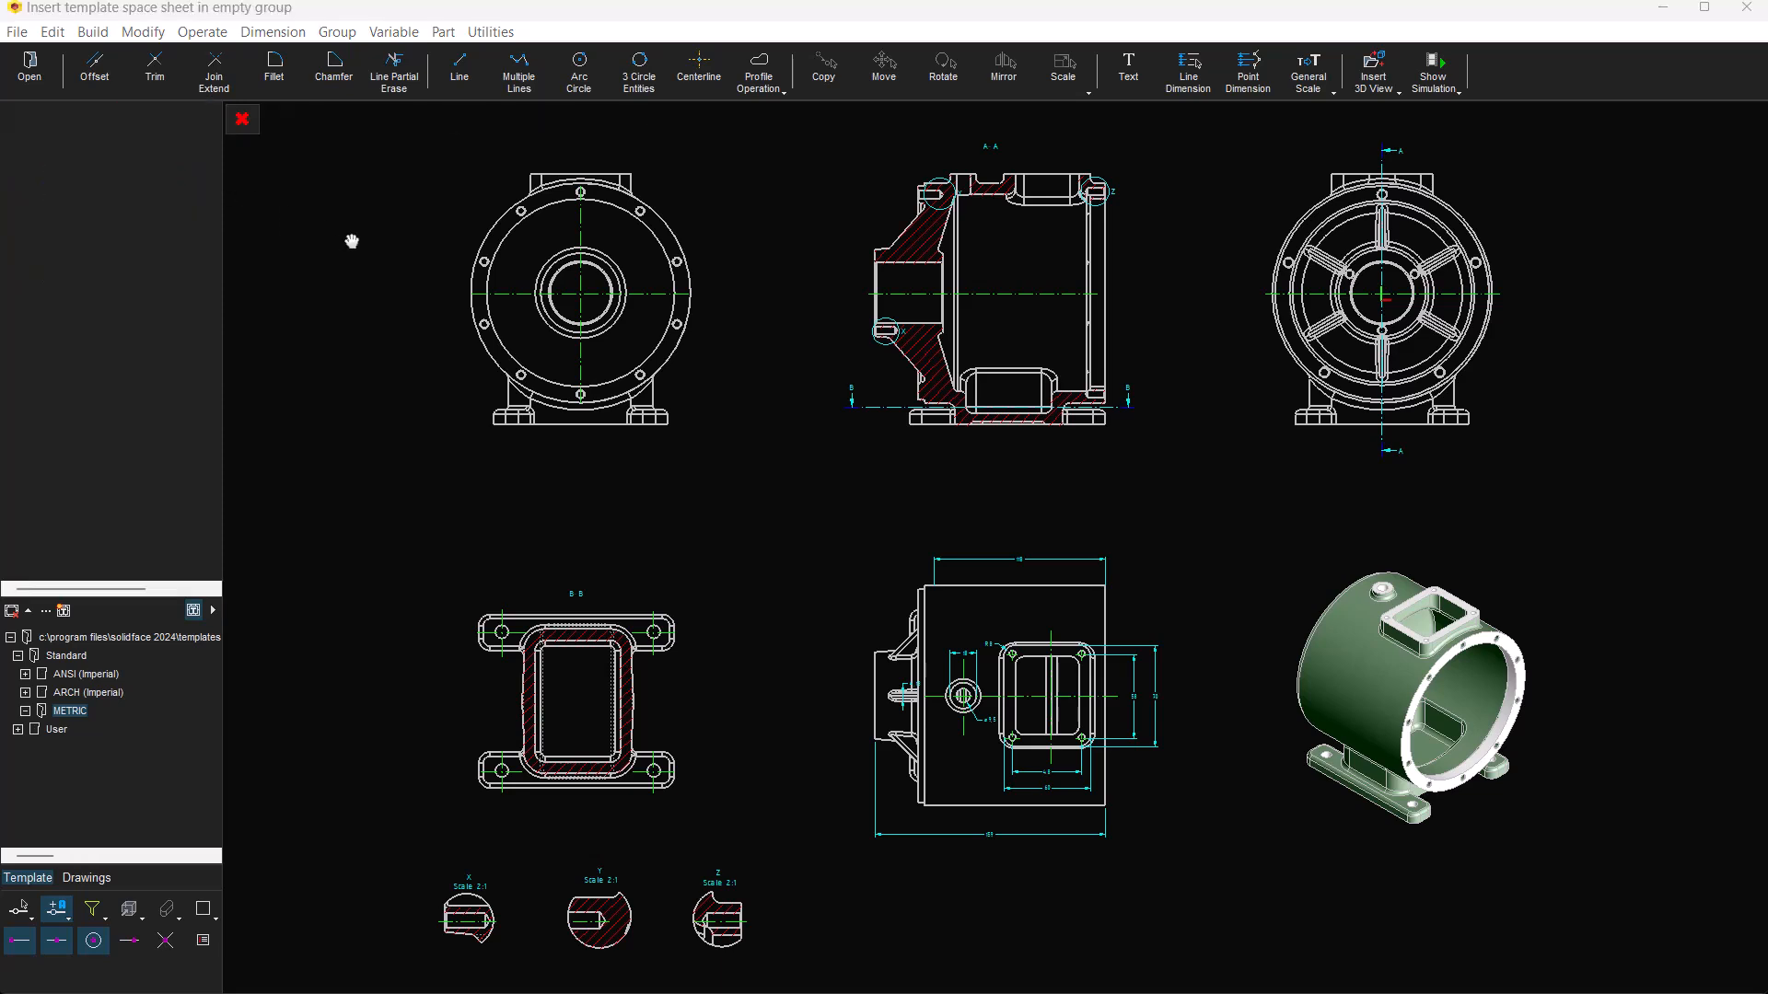
{"action": "left_click_drag", "start_coordinate": [900, 533], "coordinate": [832, 534]}
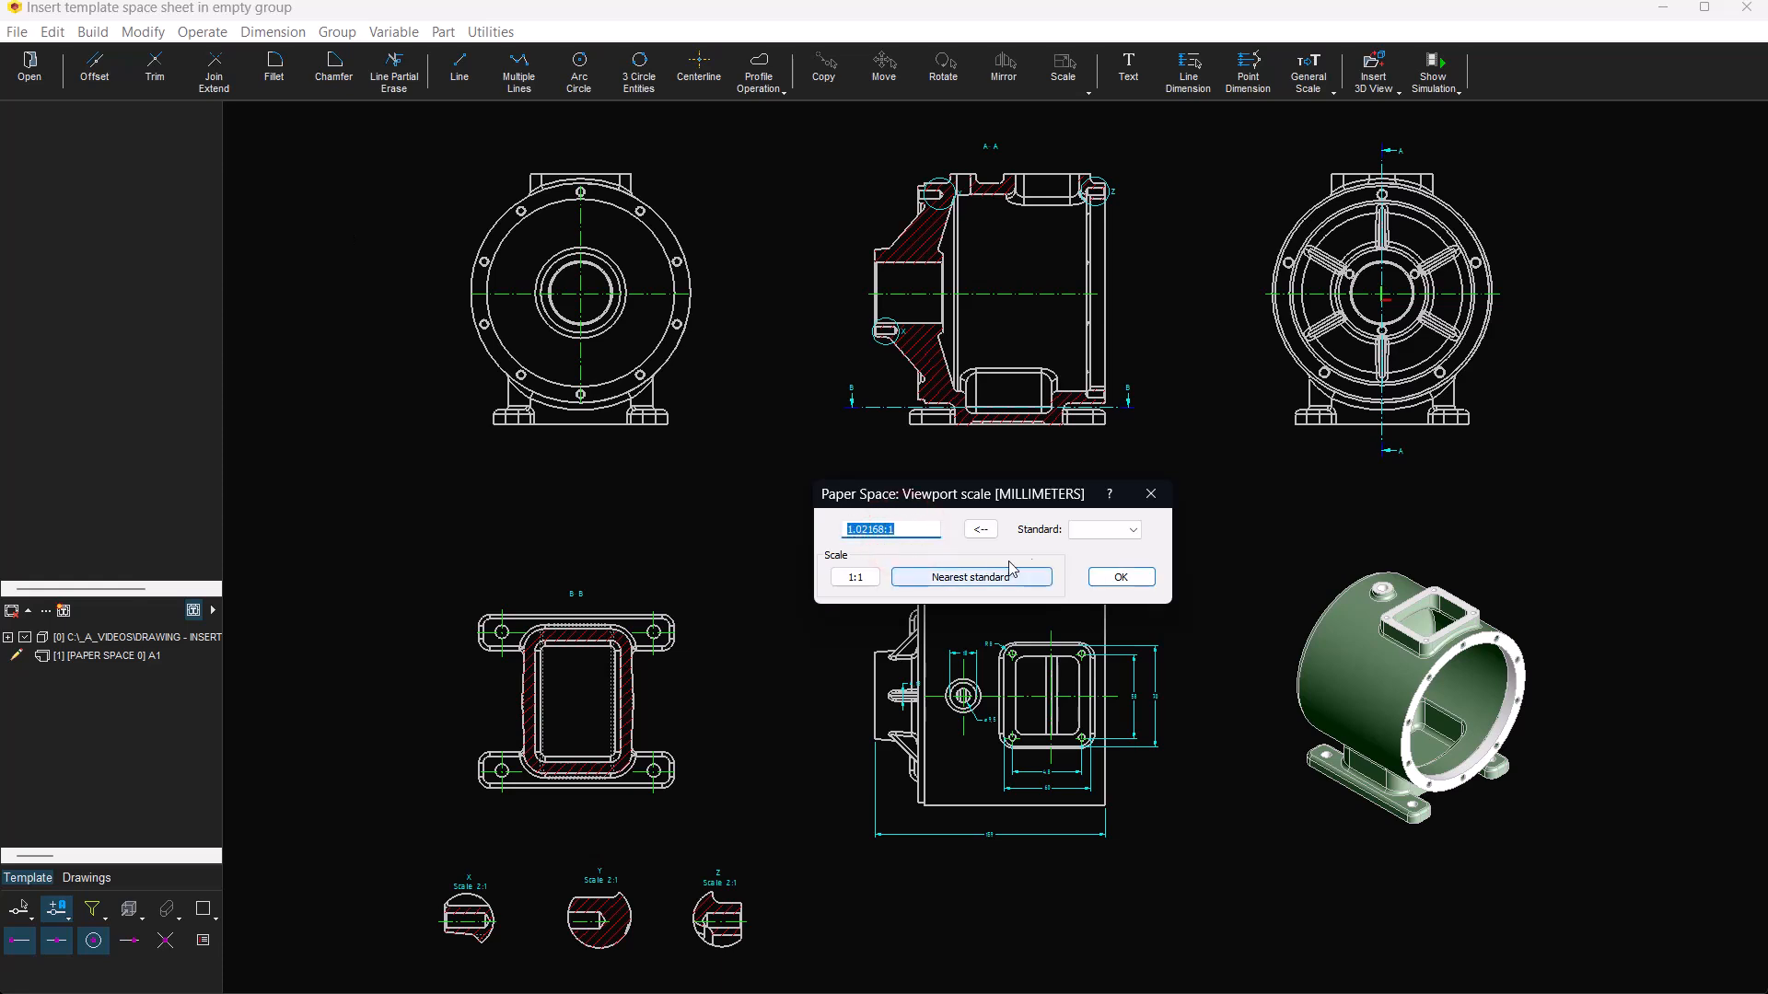
{"action": "left_click", "coordinate": [1097, 536]}
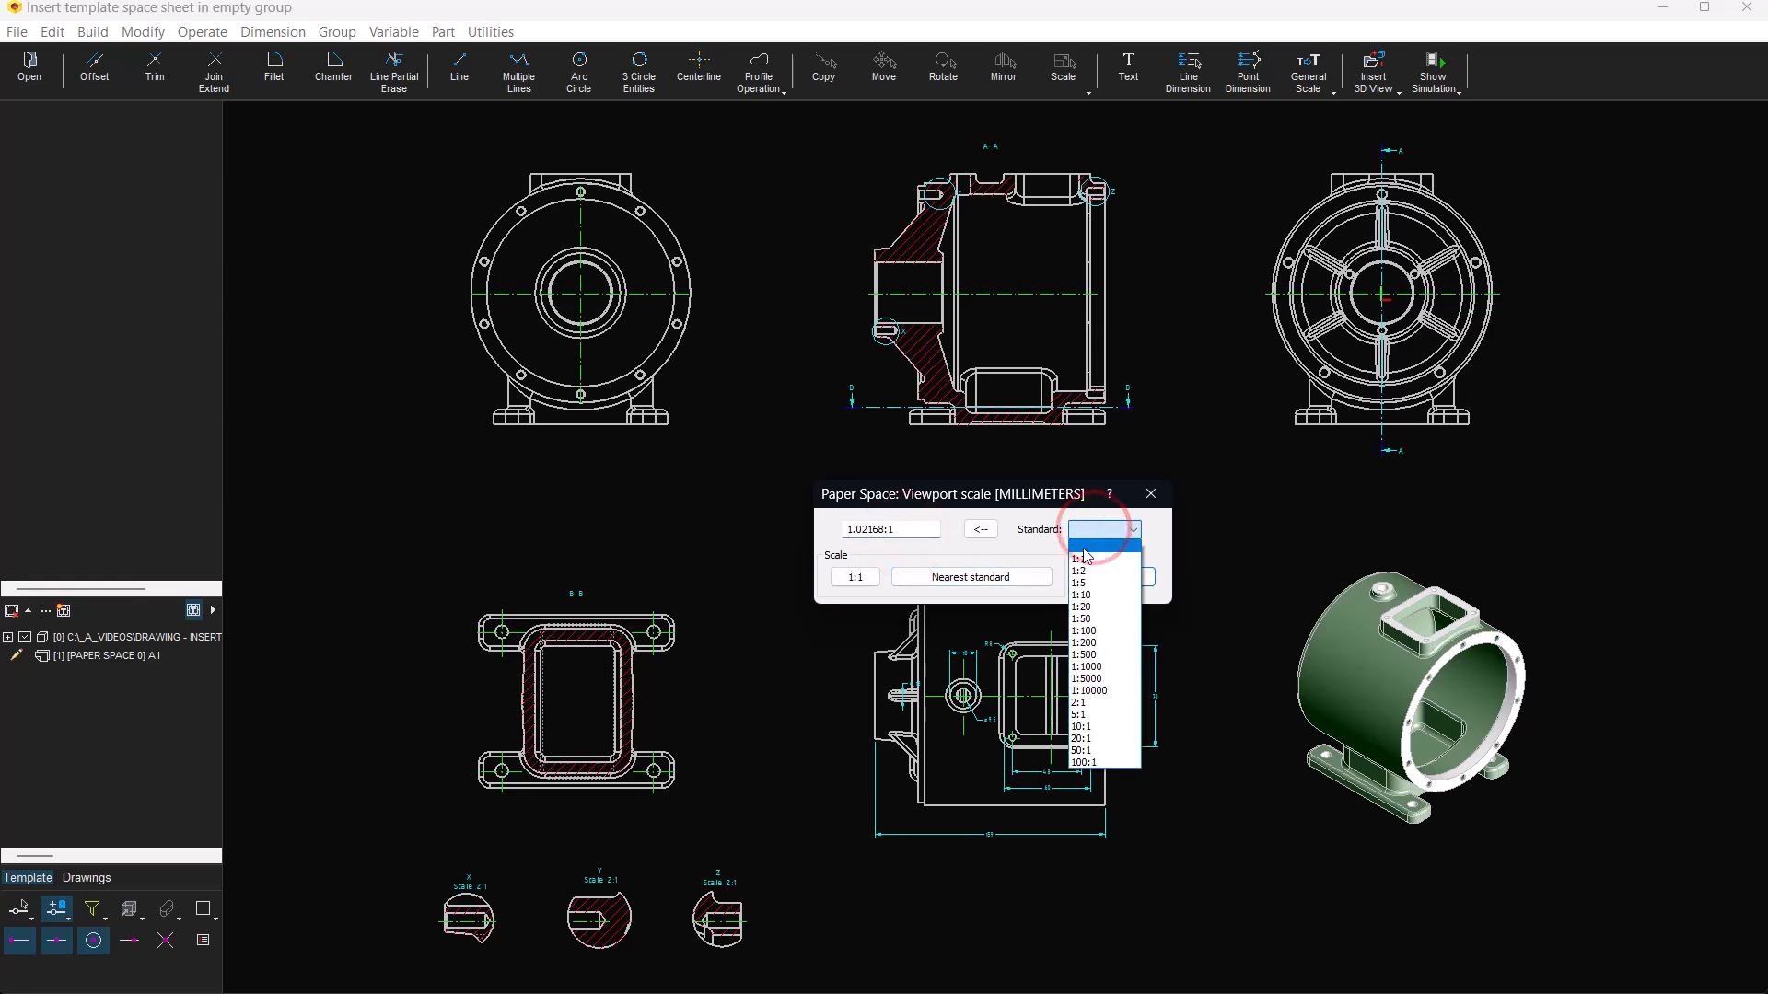
{"action": "left_click", "coordinate": [1083, 563]}
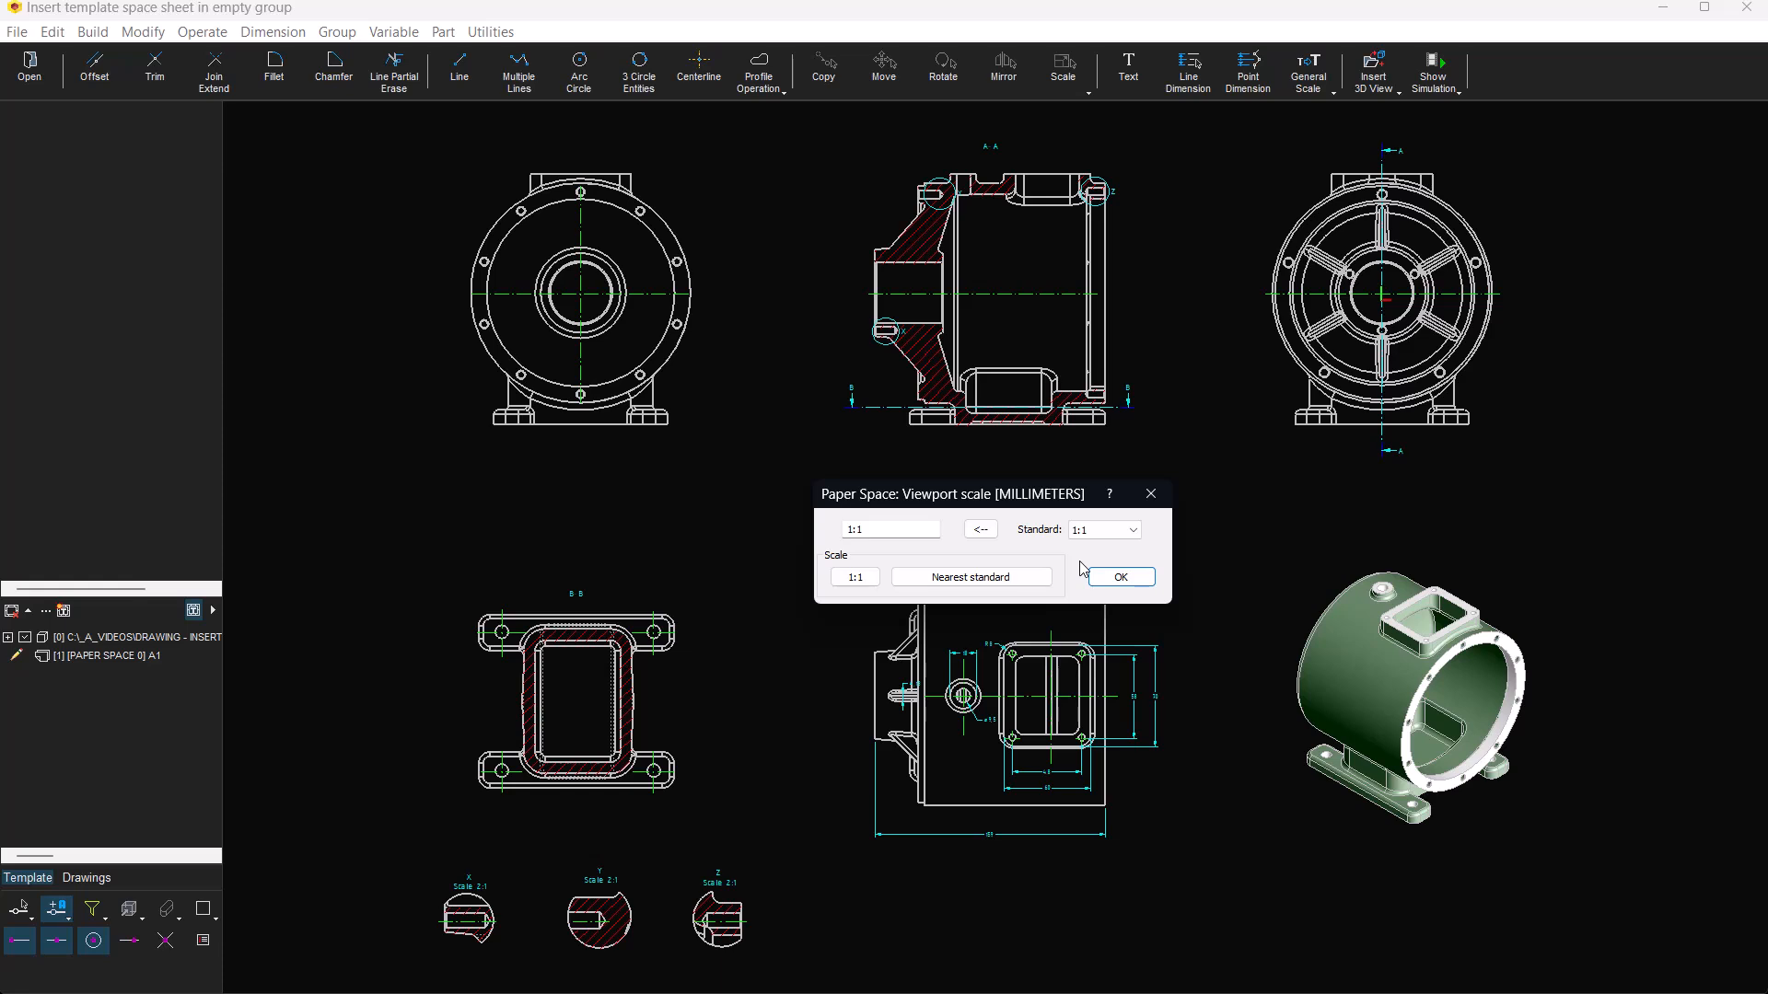
{"action": "left_click", "coordinate": [1121, 578]}
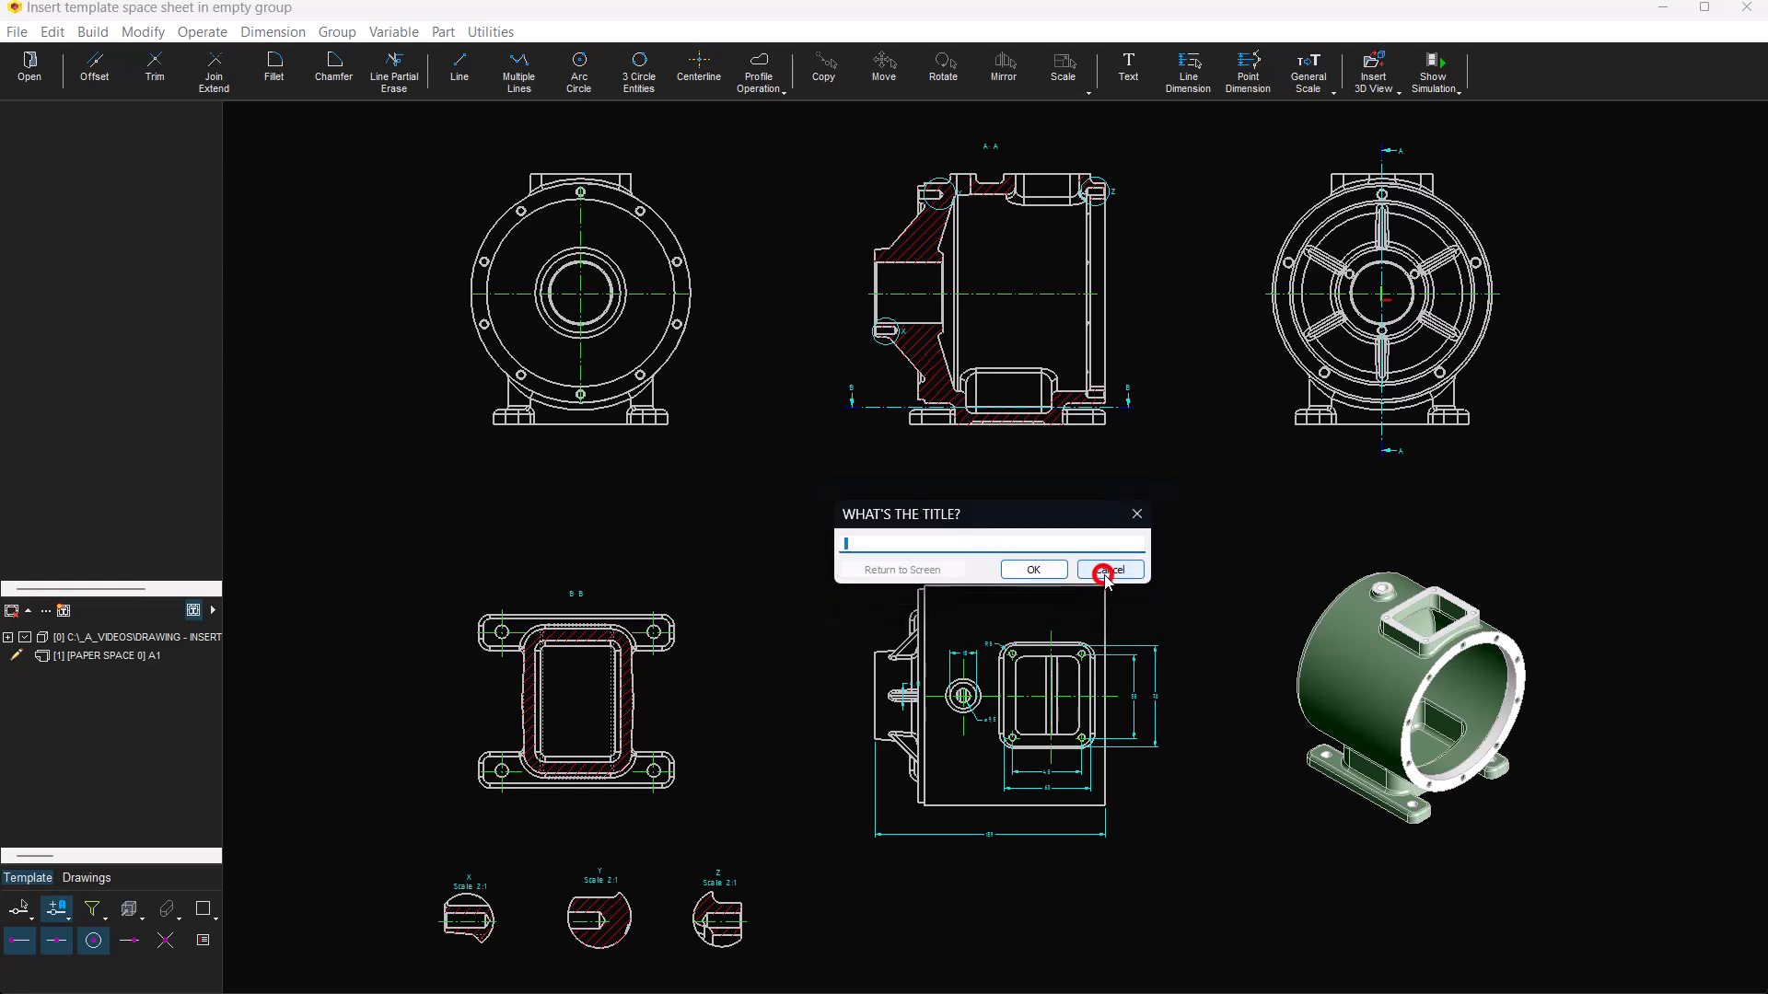
- Fill in the sheet's title as "Housing Detailing" and enter the designer's name
{"action": "type", "text": "Housing Detailing"}
{"action": "left_click", "coordinate": [1034, 568]}
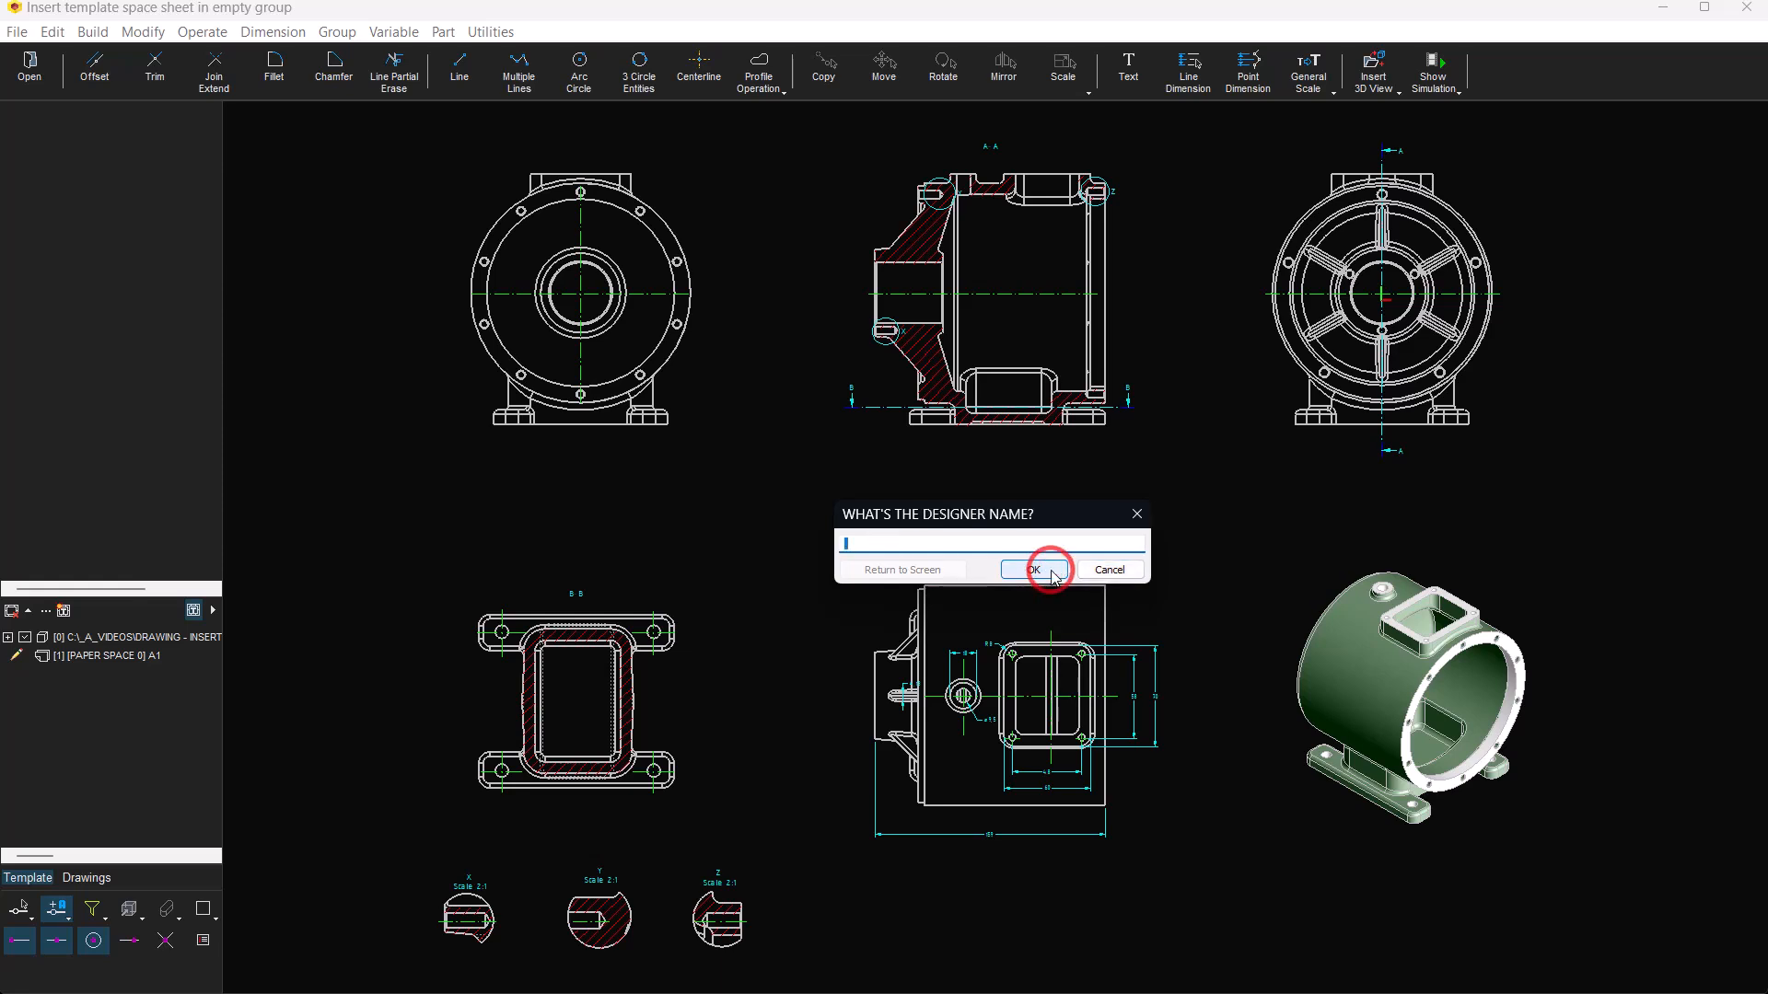
{"action": "type", "text": "Gabriel"}
{"action": "left_click", "coordinate": [1034, 571]}
- Skip the title block prompts between designer name and scale, enter 1:1 as the scale and finish inserting the sheet
{"action": "left_click", "coordinate": [1031, 572]}
{"action": "left_click", "coordinate": [1029, 573]}
{"action": "left_click", "coordinate": [1031, 573]}
{"action": "left_click", "coordinate": [1029, 572]}
{"action": "left_click", "coordinate": [1000, 543]}
{"action": "type", "text": "1:1"}
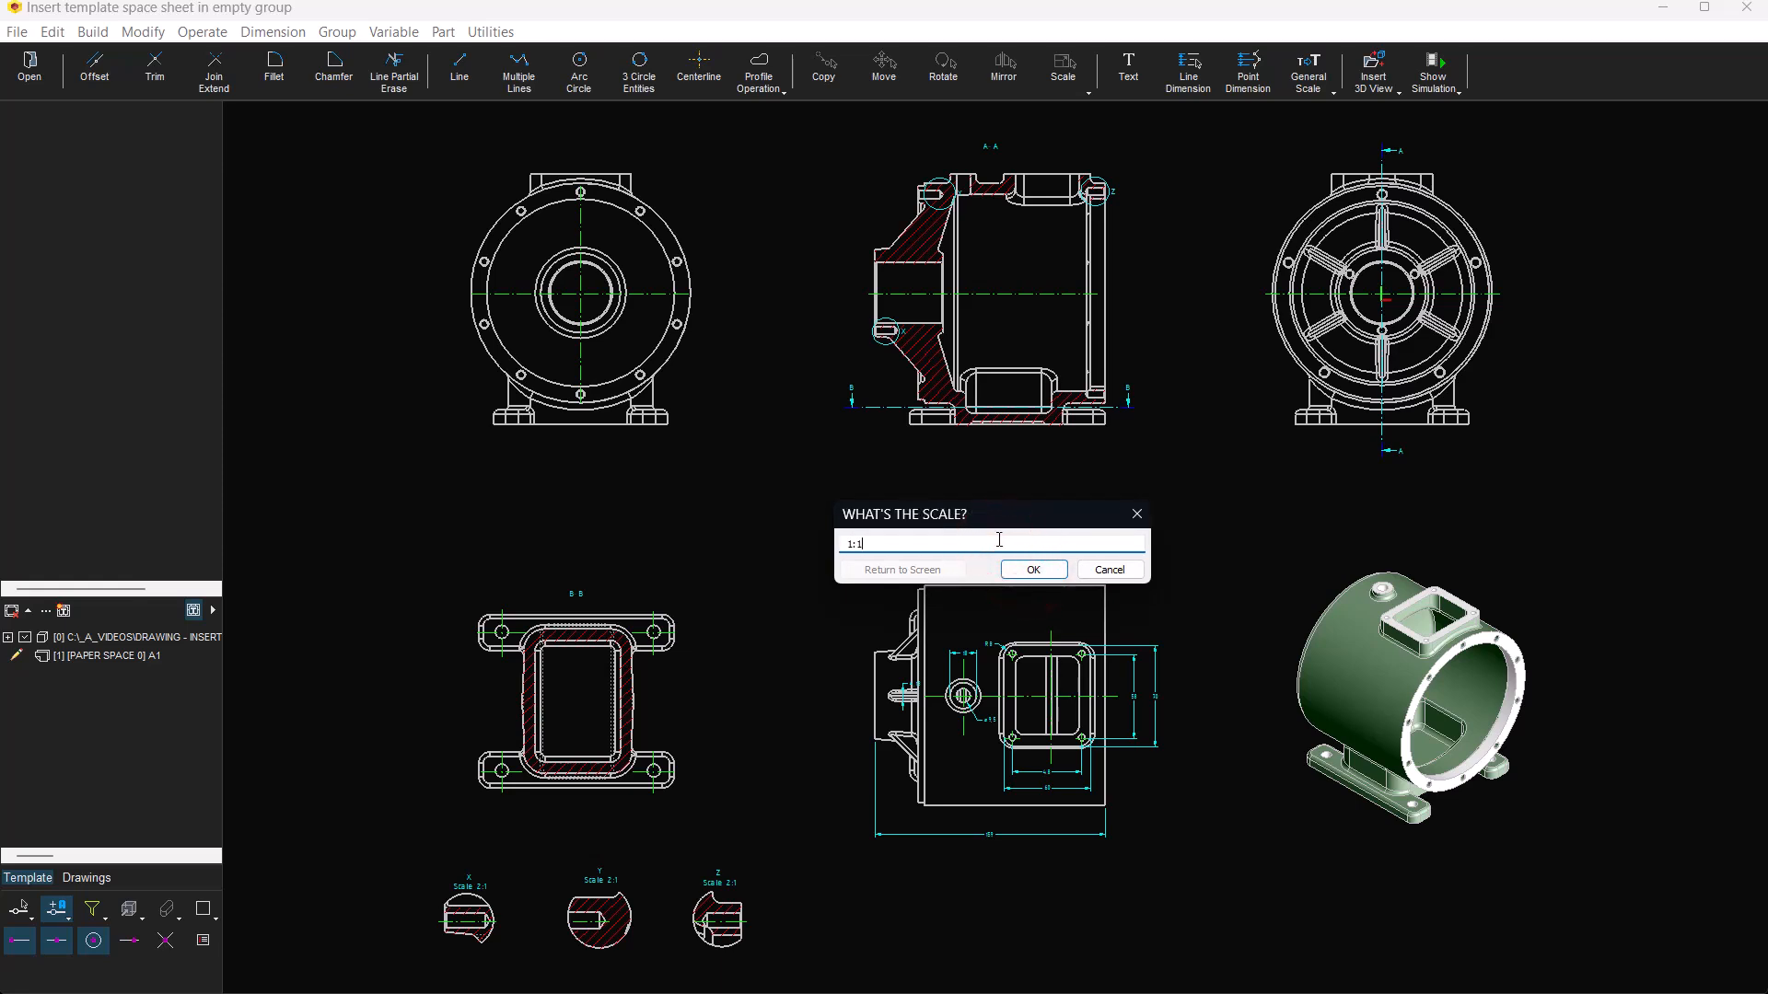
{"action": "left_click", "coordinate": [1032, 567]}
{"action": "left_click", "coordinate": [1027, 565]}
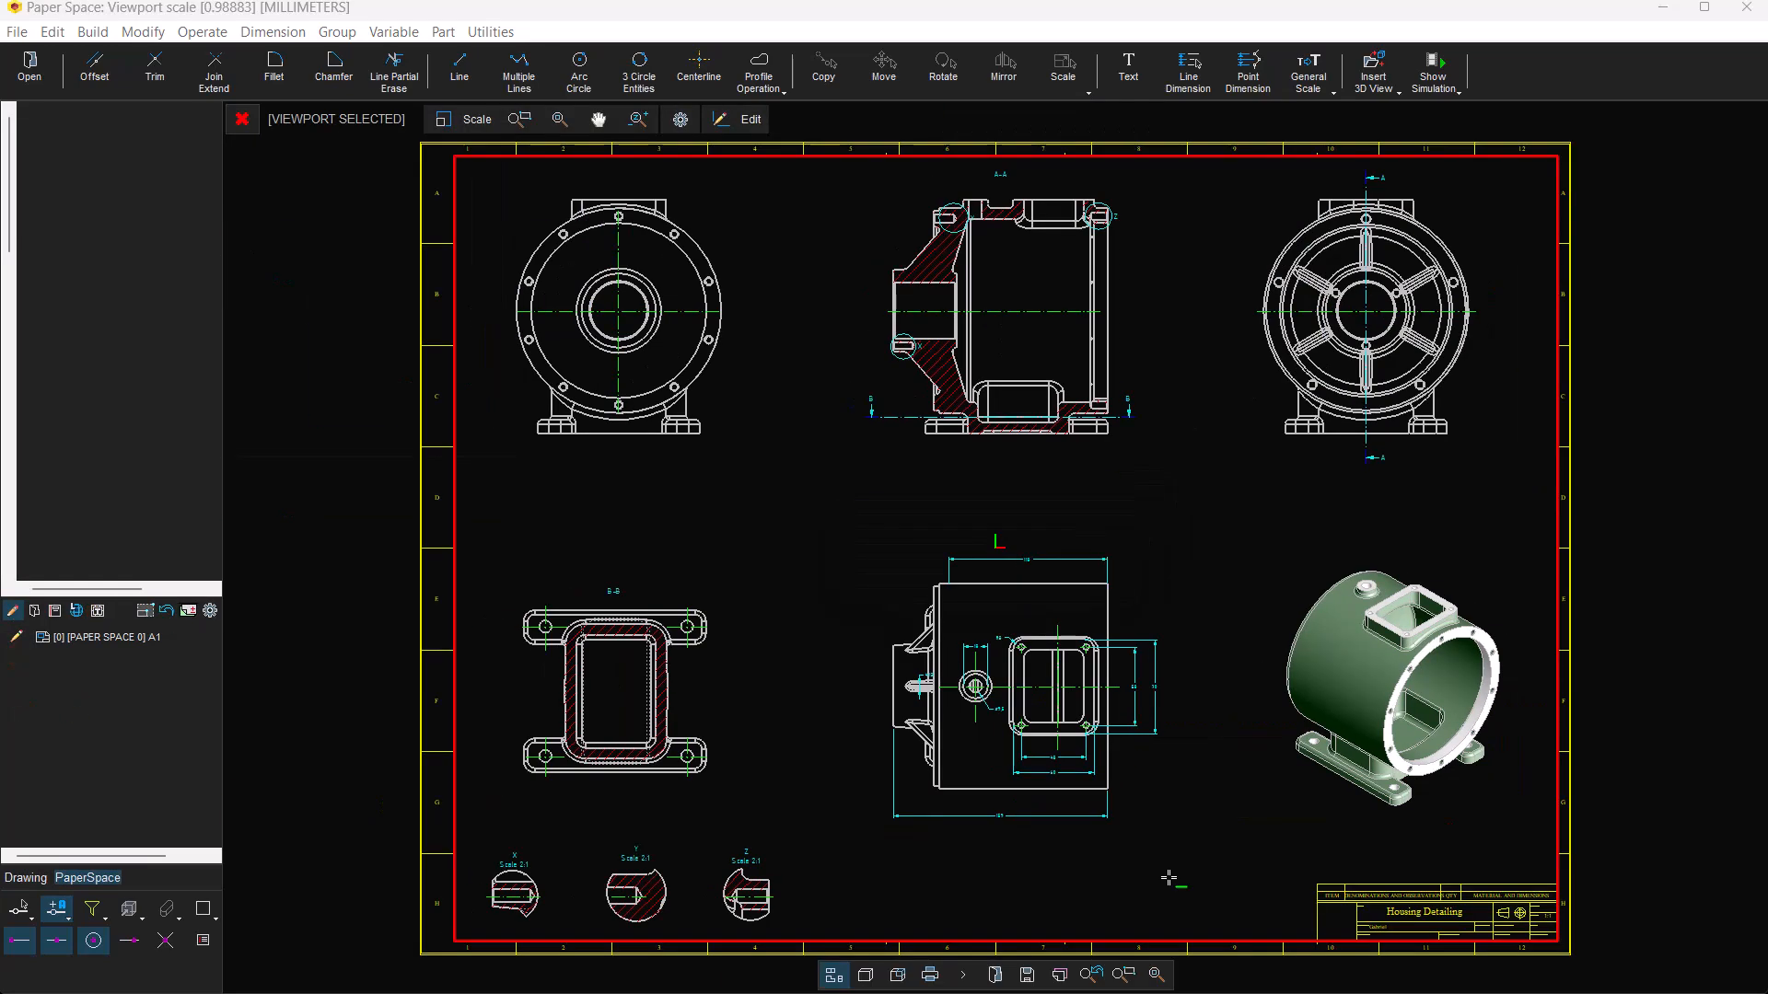
- Open the print properties for the A1 sheet and start editing the print scale
{"action": "left_click", "coordinate": [939, 982]}
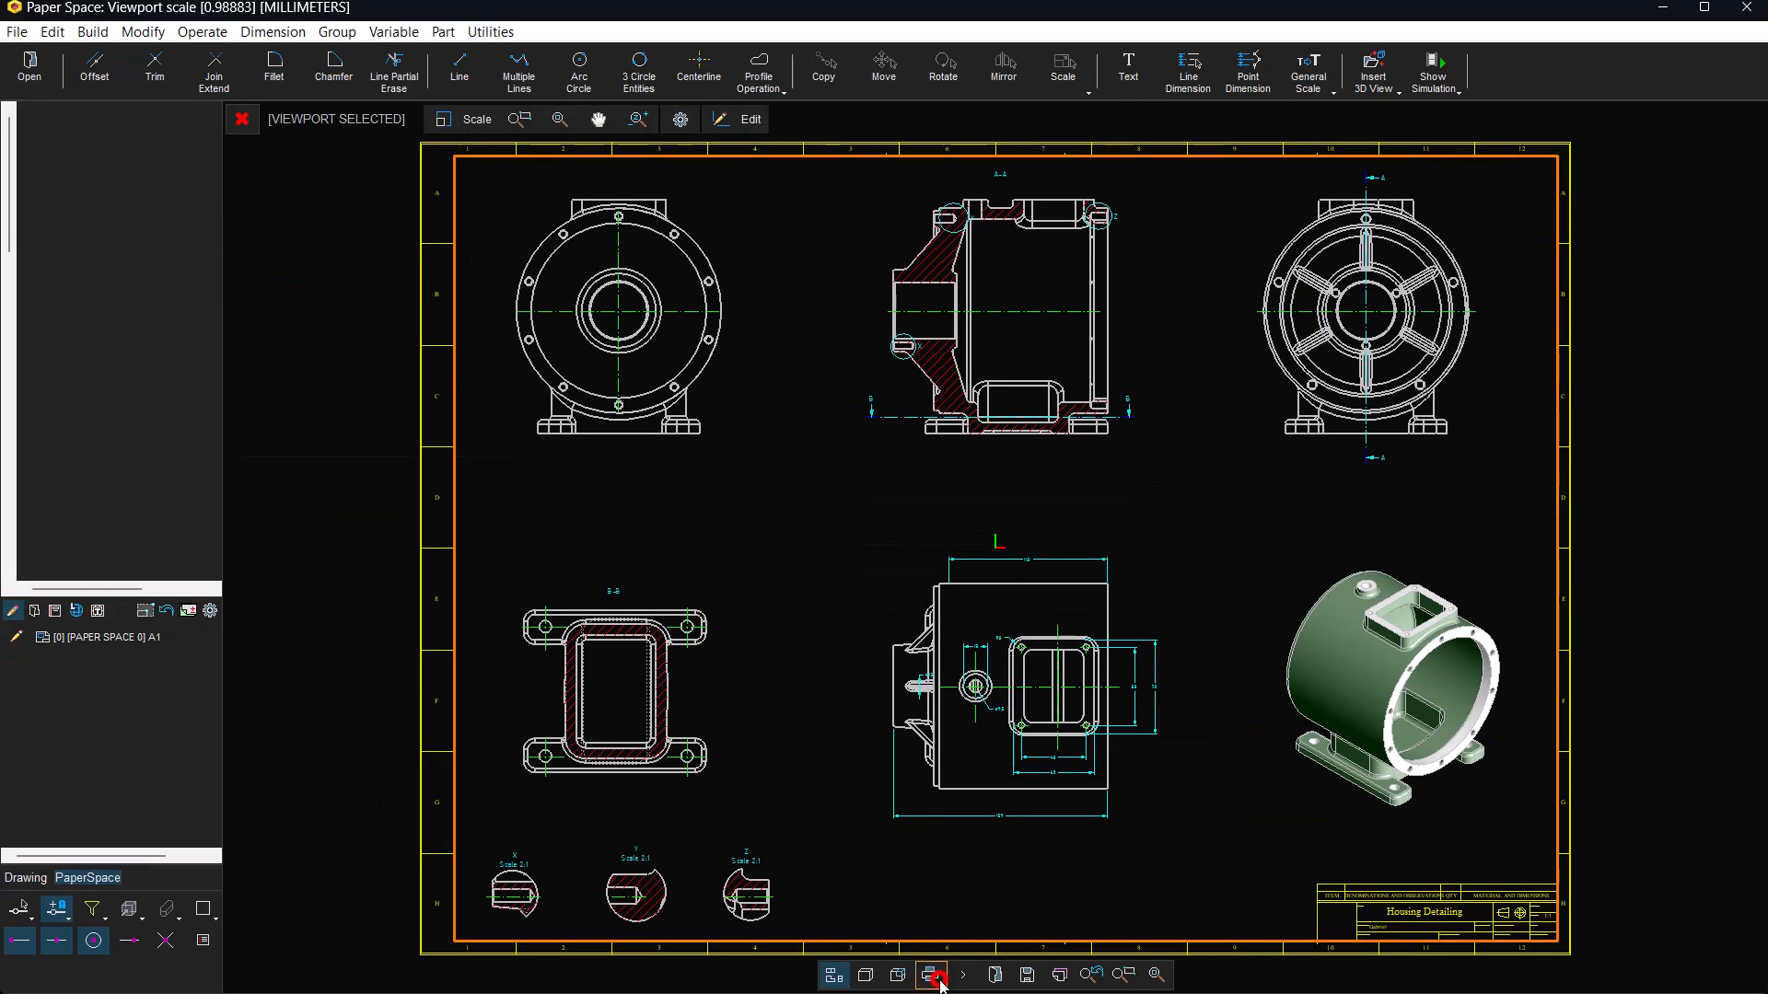
{"action": "double_click", "coordinate": [1014, 517]}
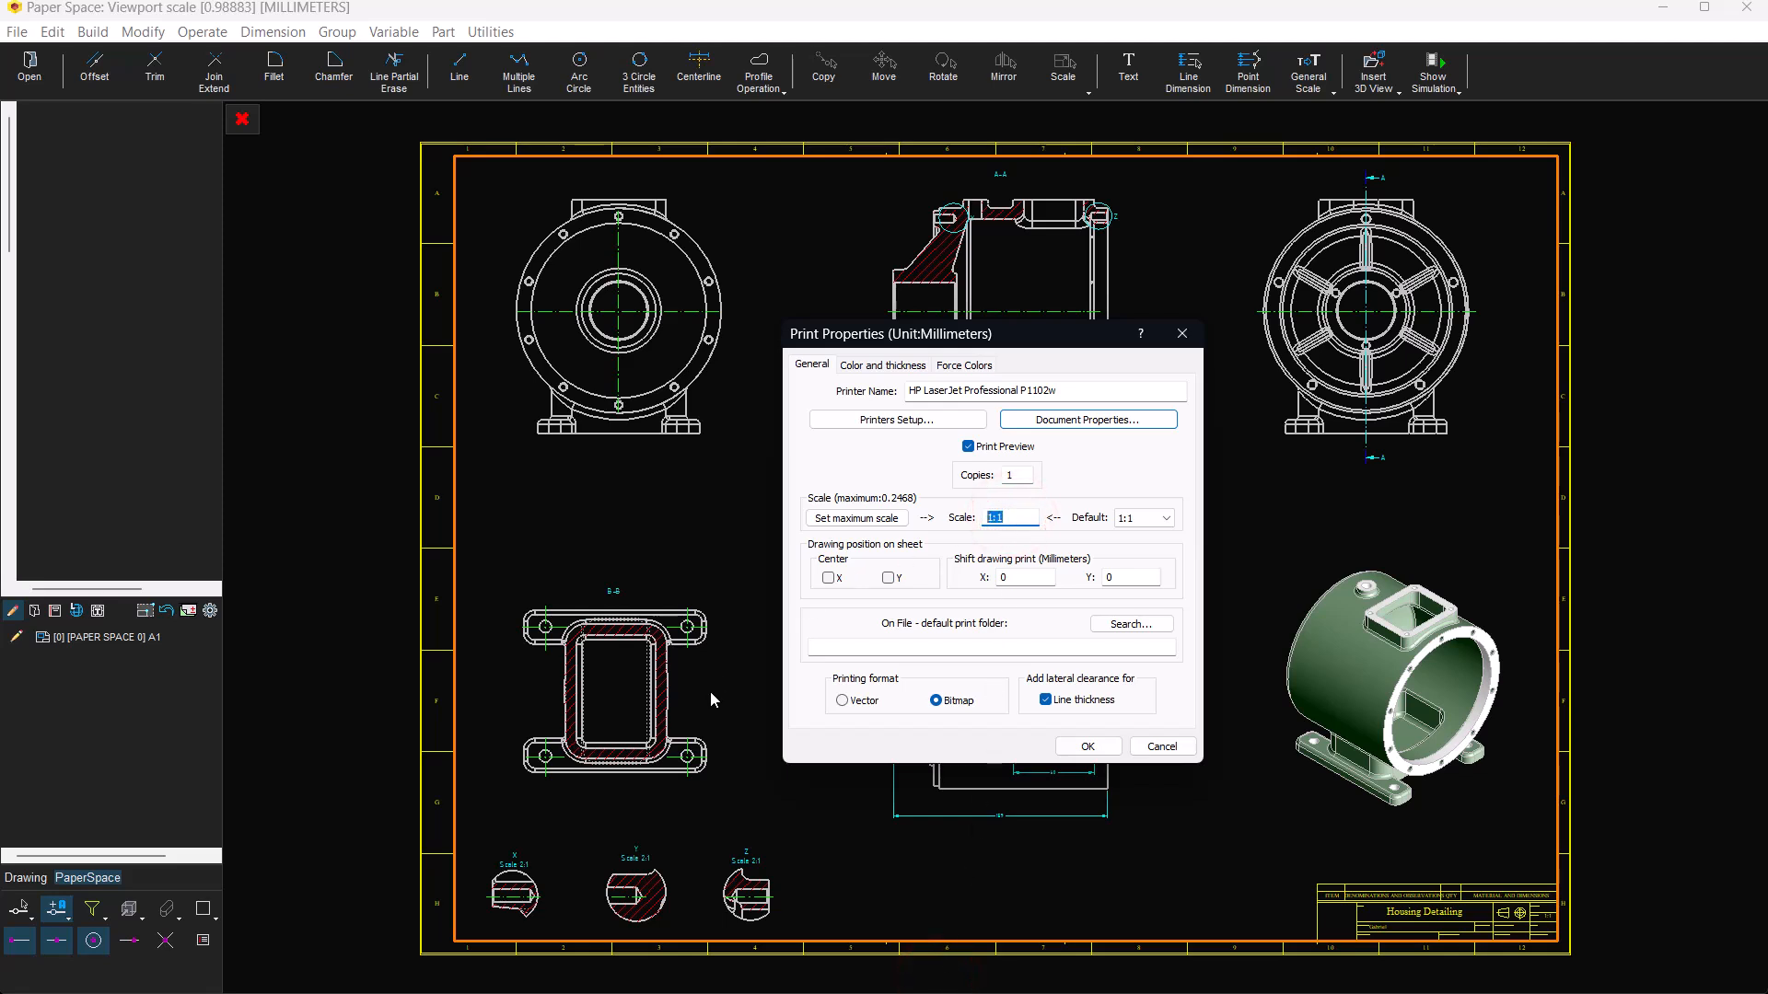